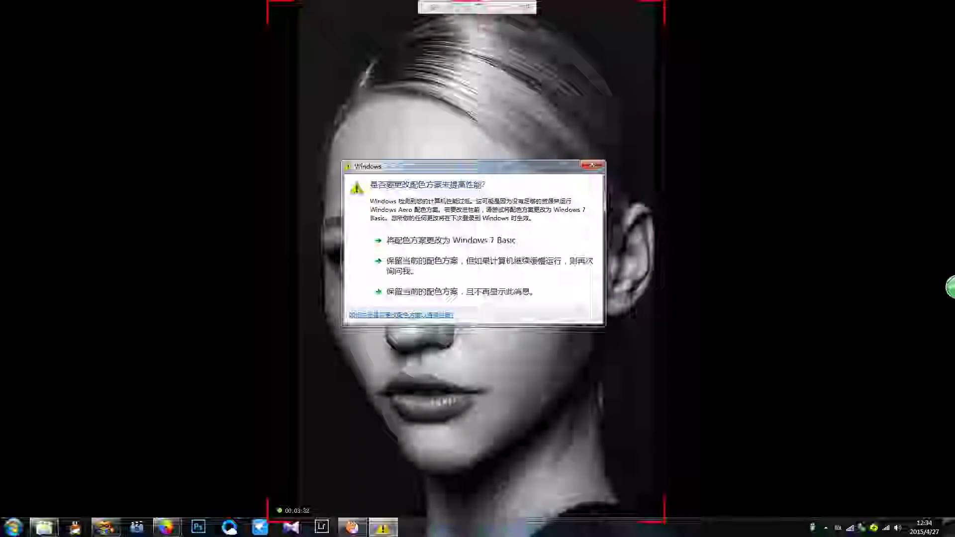
Step: Keep the current Windows colour scheme without showing the message again, and close the full-screen black-and-white portrait preview
click(542, 294)
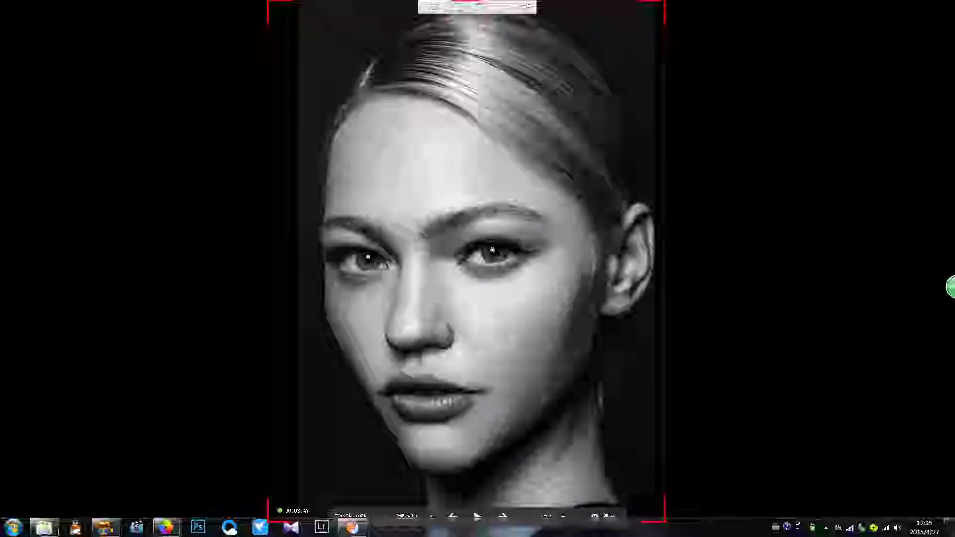
key(Escape)
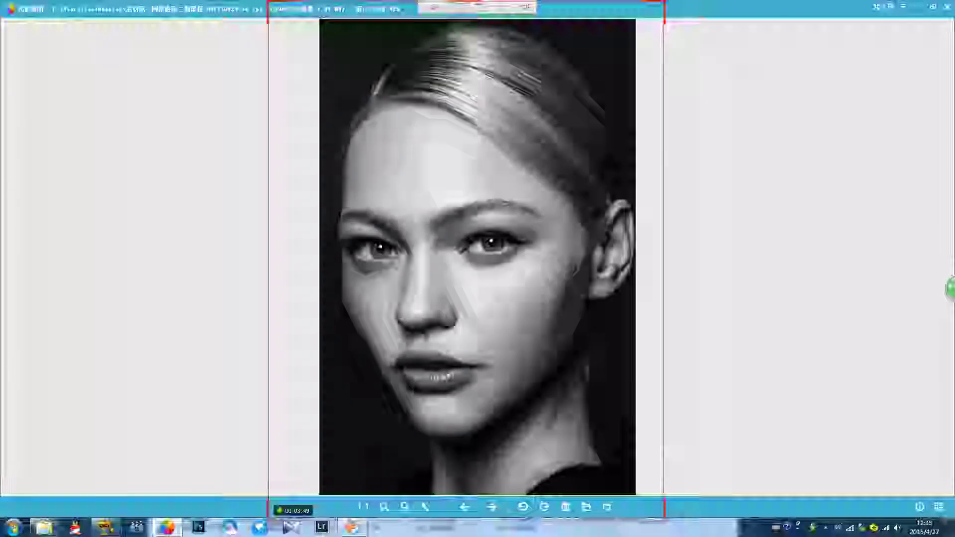
key(Escape)
drag(603, 31, 631, 26)
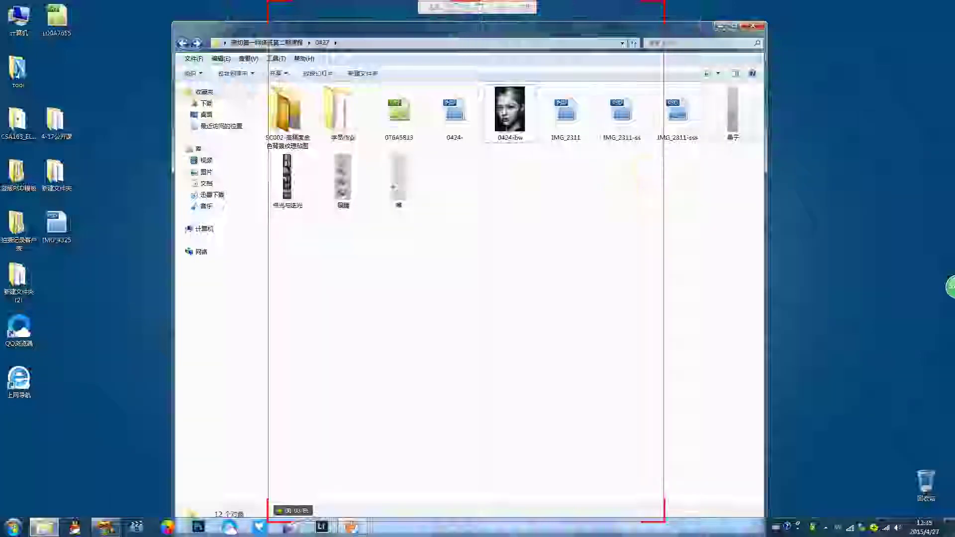
Step: View the nose, eye and mouth drawing studies full screen as a slideshow, and close the image viewer
double_click(393, 187)
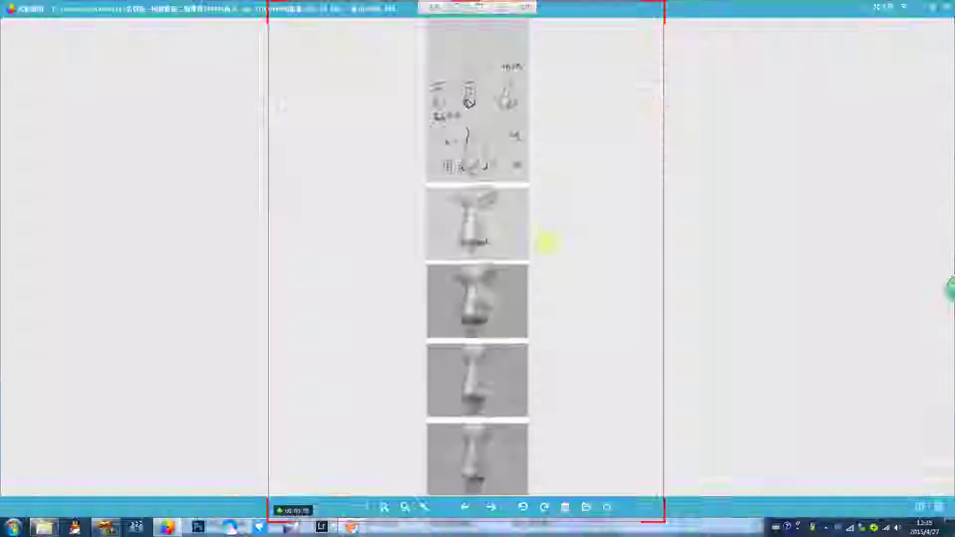
click(607, 507)
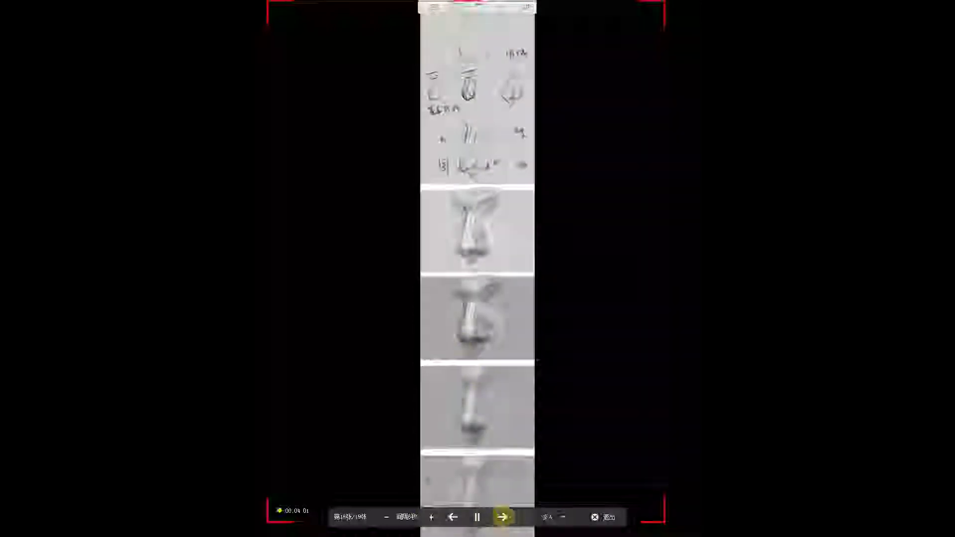
click(472, 353)
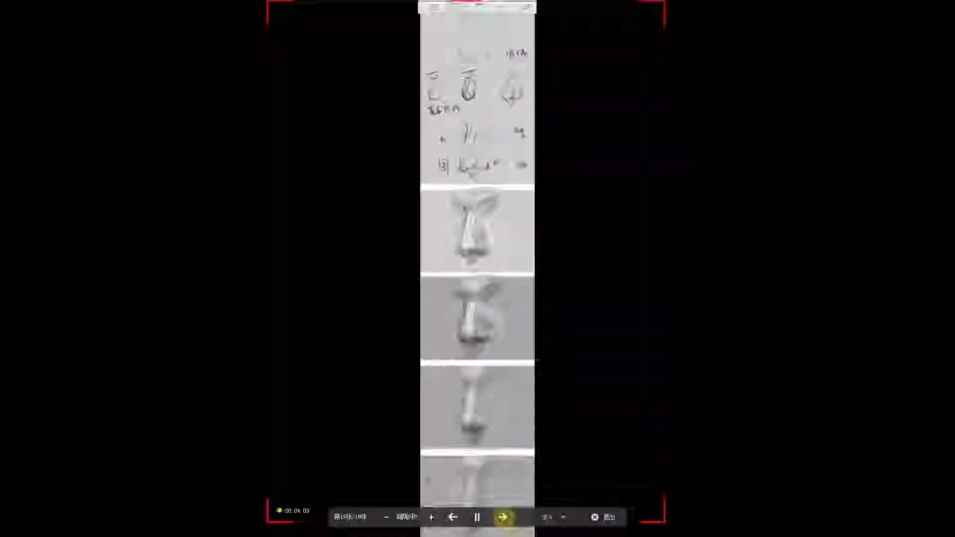
click(504, 518)
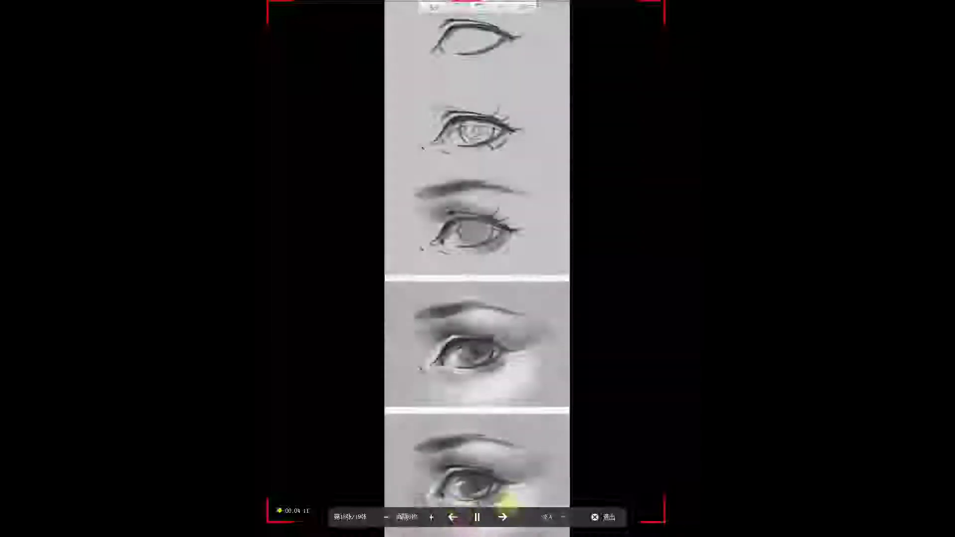
click(503, 518)
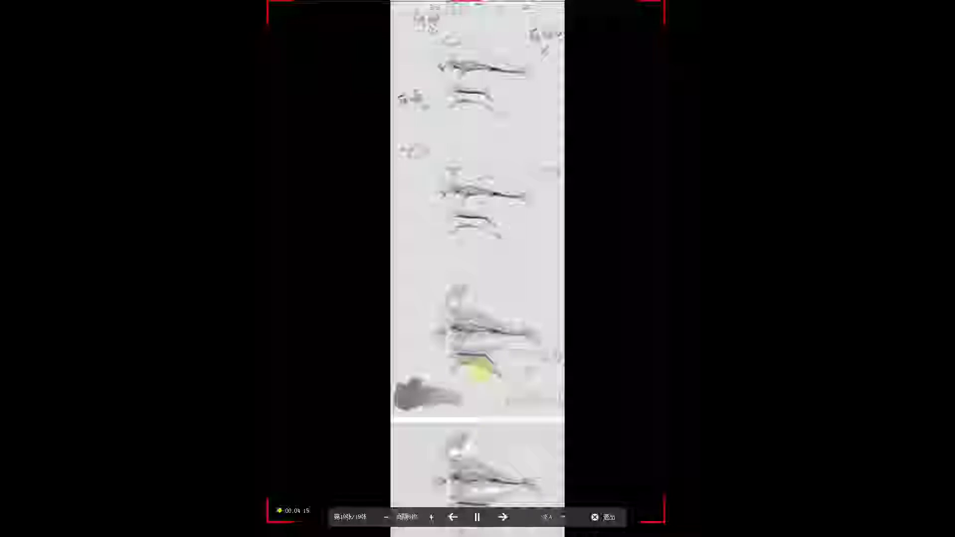
key(Escape)
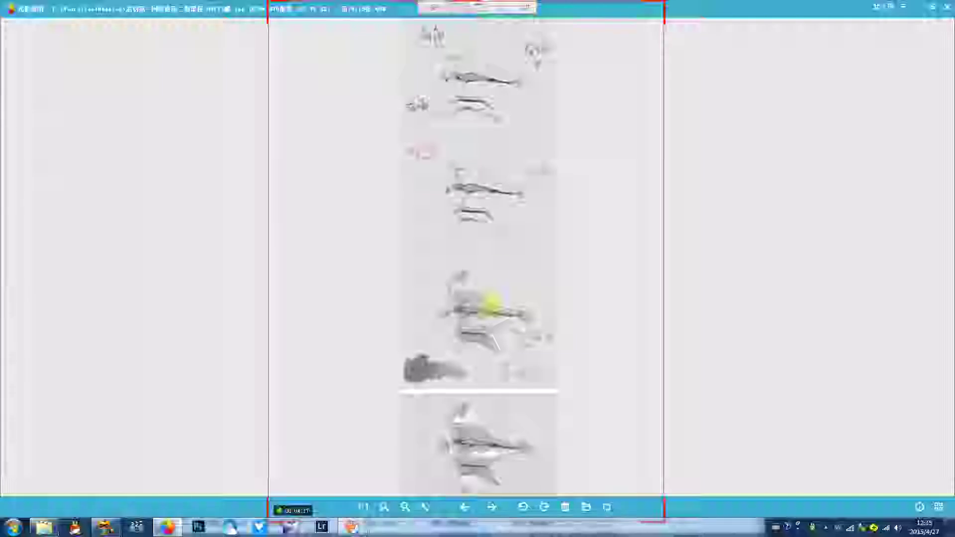
key(Escape)
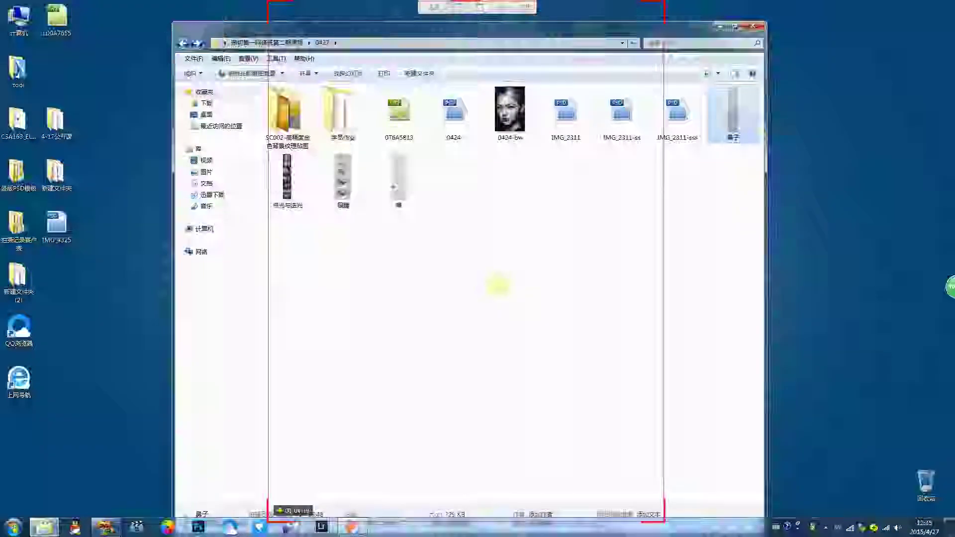
drag(268, 290, 192, 290)
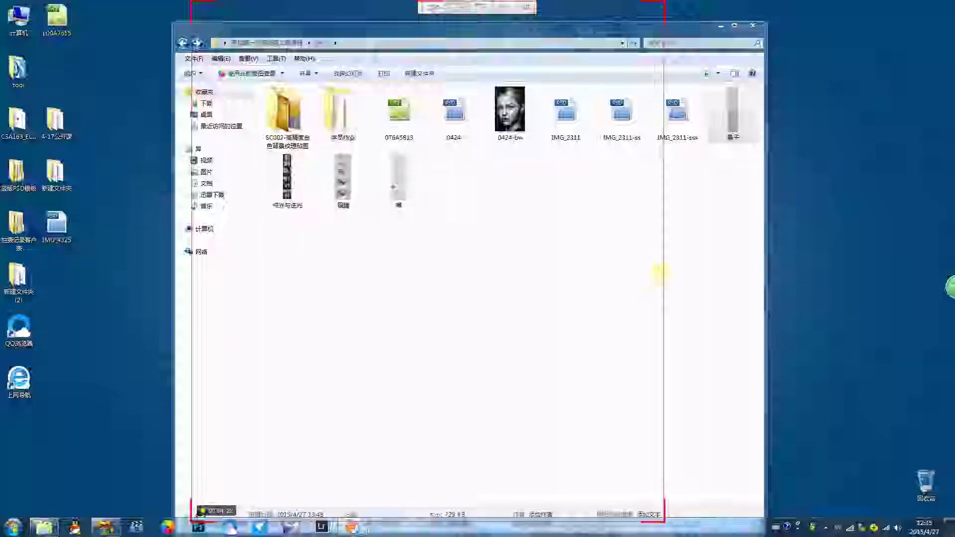
drag(664, 271, 781, 270)
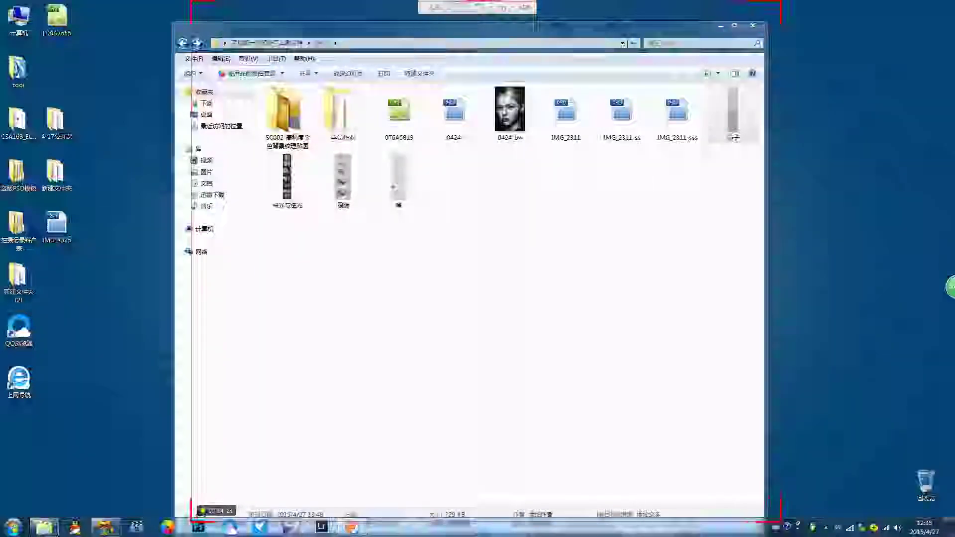
Step: Open the 学员作业 folder and load the student's retouched portrait PSD into Photoshop
double_click(343, 117)
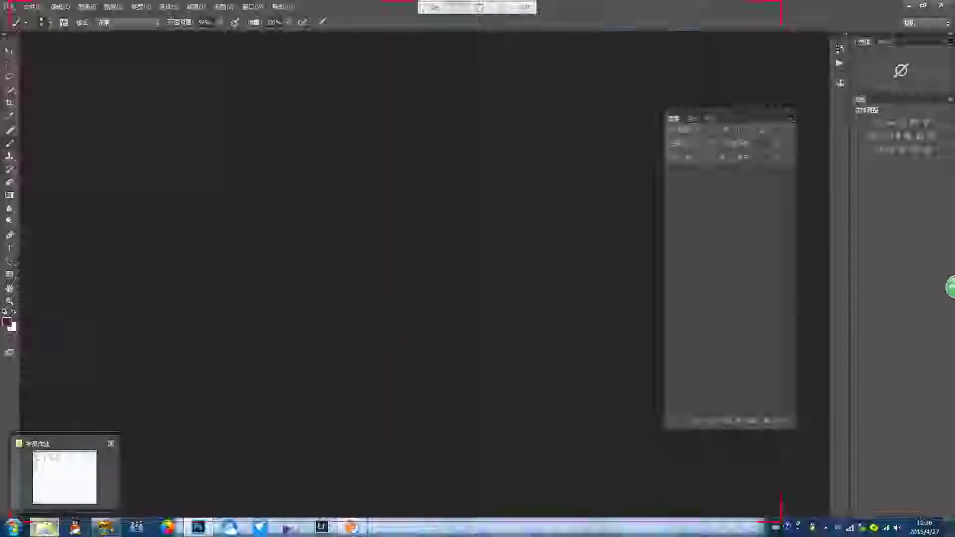
click(44, 527)
drag(288, 115, 285, 264)
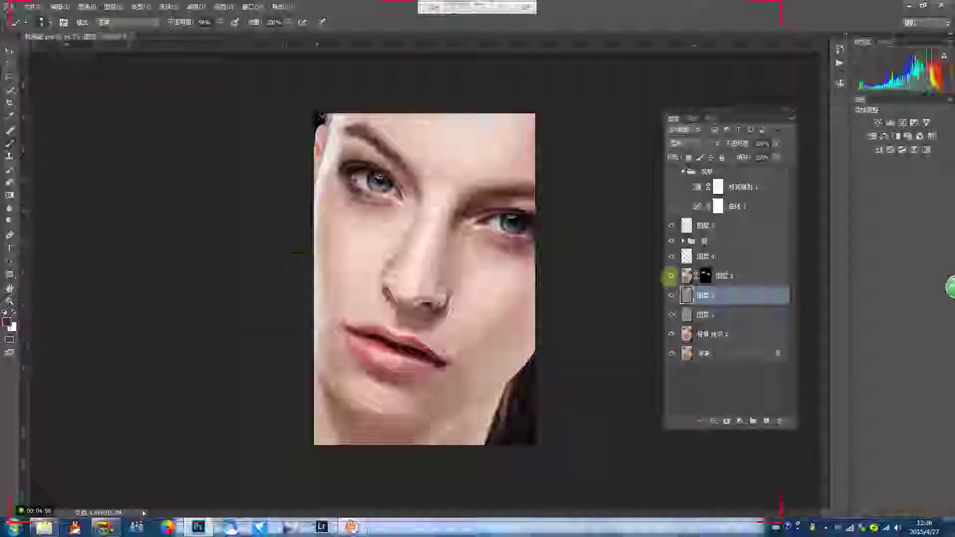
Step: Show the 观察 group over the enlarged portrait and move the Layers panel closer to the face
click(672, 171)
key(z)
click(448, 261)
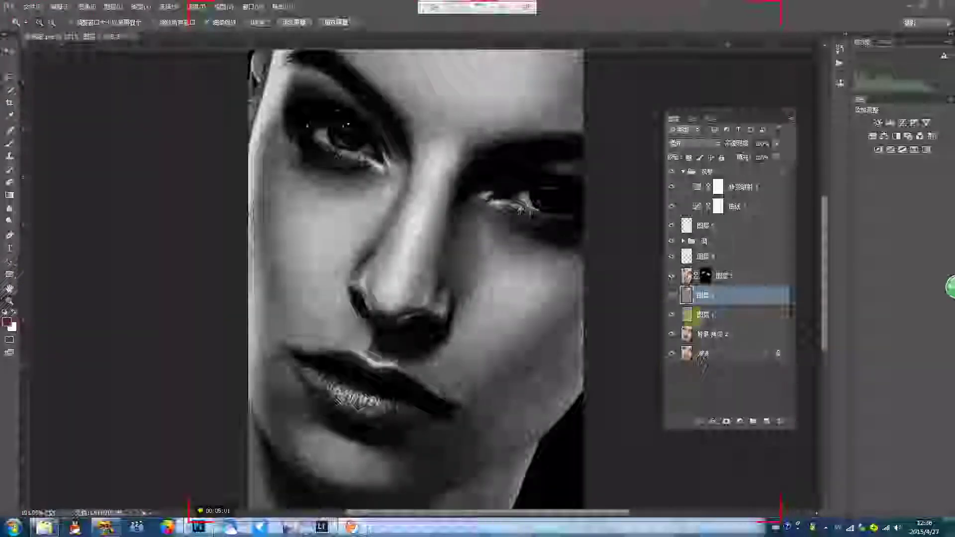
drag(728, 112, 678, 107)
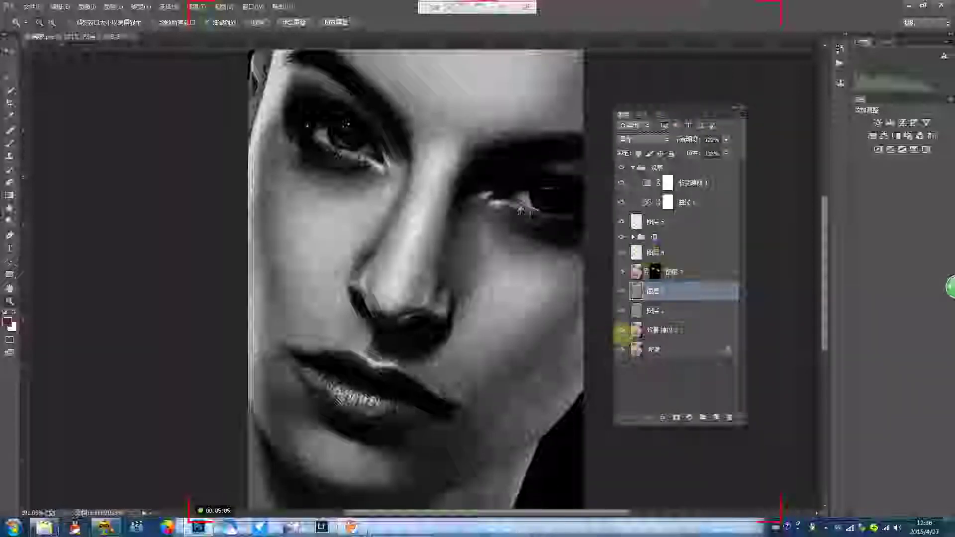
Step: Hide every layer except 背景, and make 背景 拷贝 2 visible and active
alt+click(622, 350)
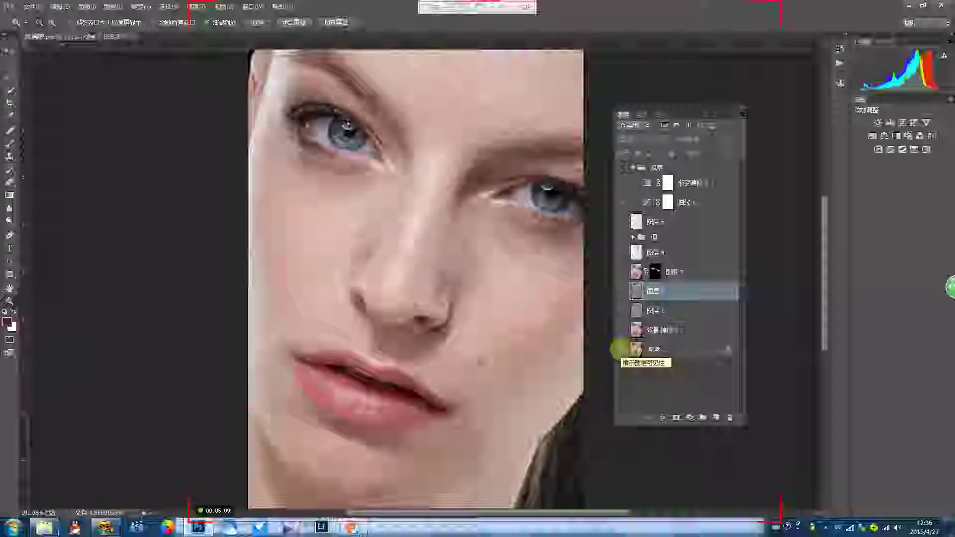
click(621, 330)
click(635, 330)
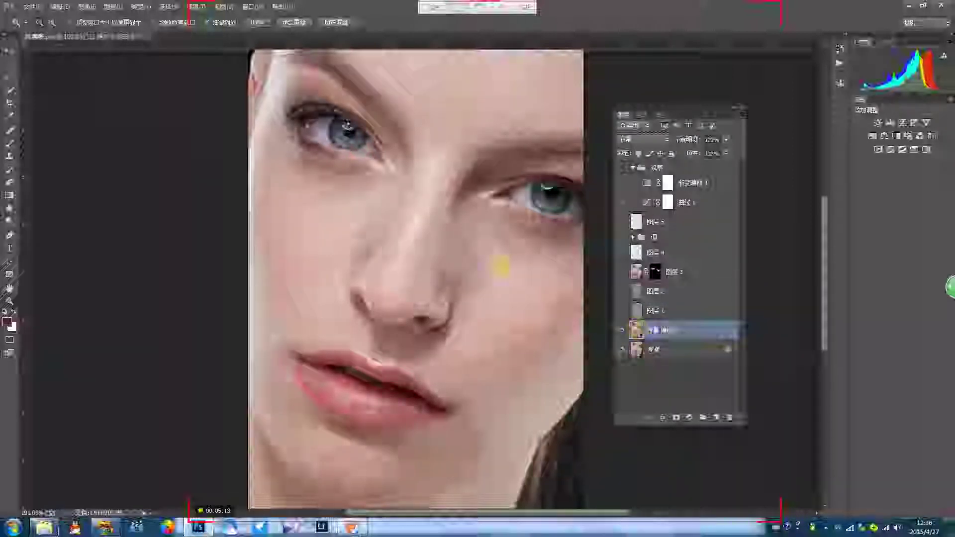
Step: Compare the portrait with 背景 拷贝 2 hidden and shown over the original 背景 layer
click(621, 330)
click(621, 330)
click(621, 330)
click(621, 329)
click(621, 330)
click(619, 329)
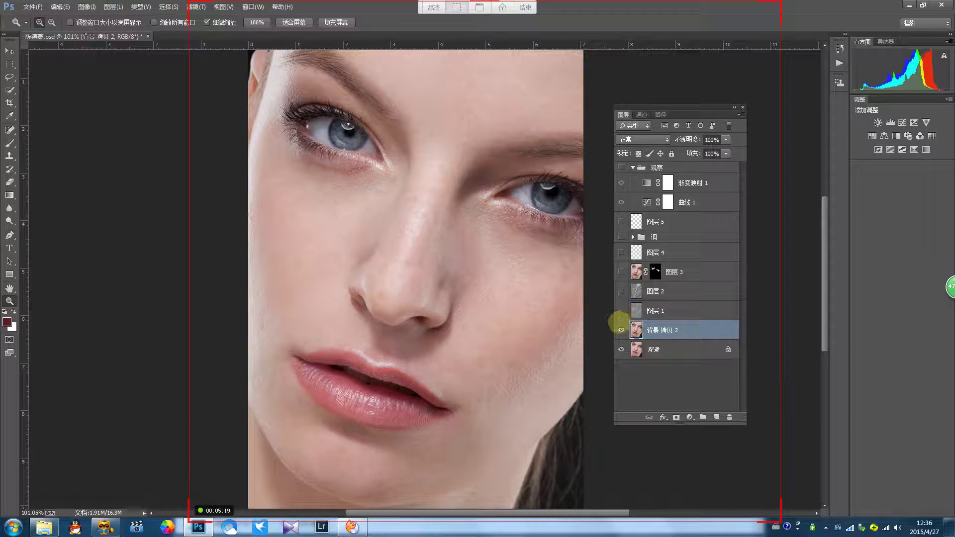
Step: Show the grey 图层 1 on its own by hiding 背景 and 背景 拷贝 2
click(619, 312)
click(619, 353)
click(620, 334)
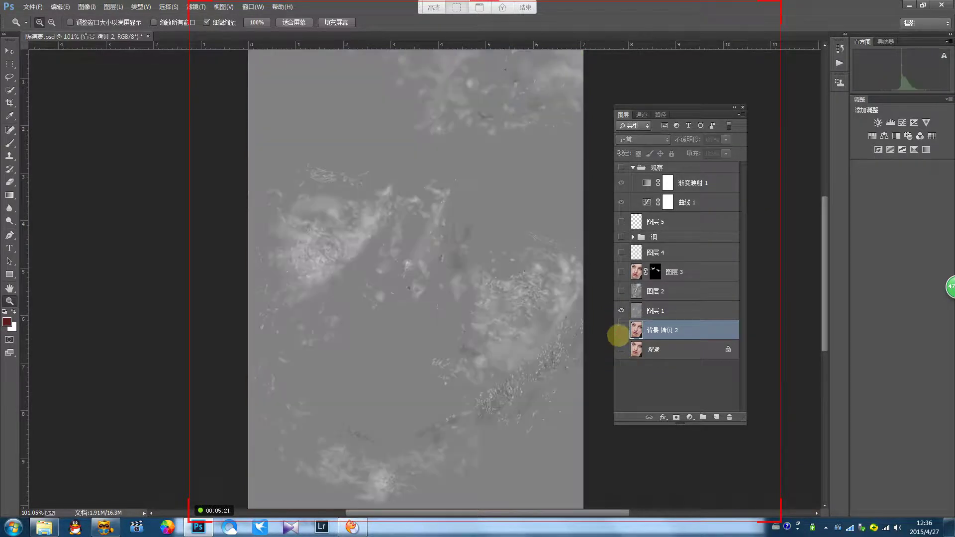
click(621, 310)
click(620, 311)
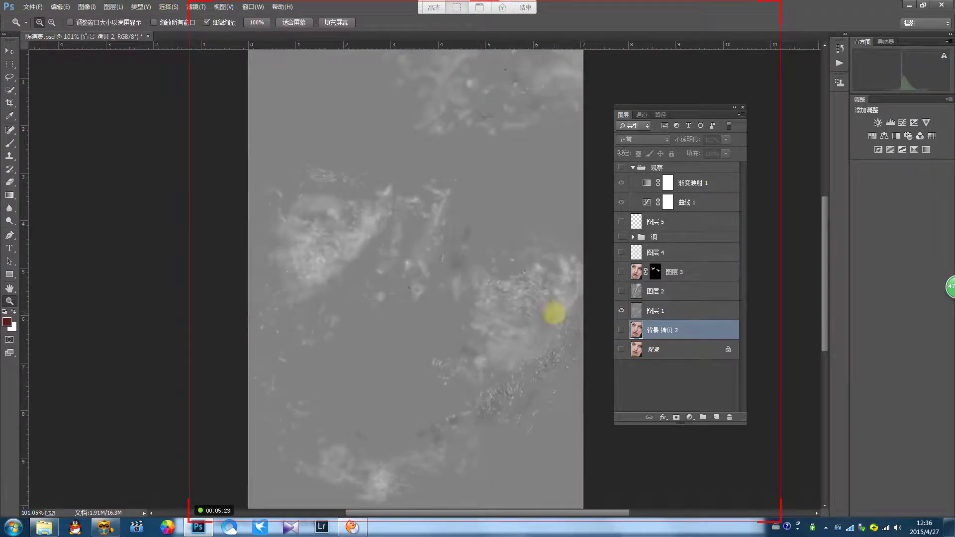
Step: Select 图层 1 and examine its light and dark brushwork over the cheeks and nose
mouse_move(485, 265)
mouse_down()
mouse_move(506, 255)
mouse_move(495, 253)
mouse_up()
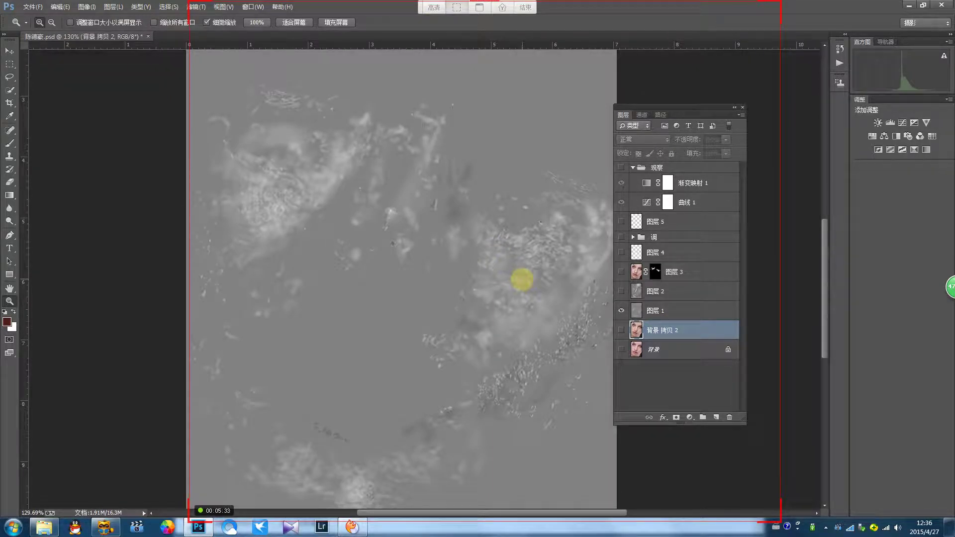
click(647, 310)
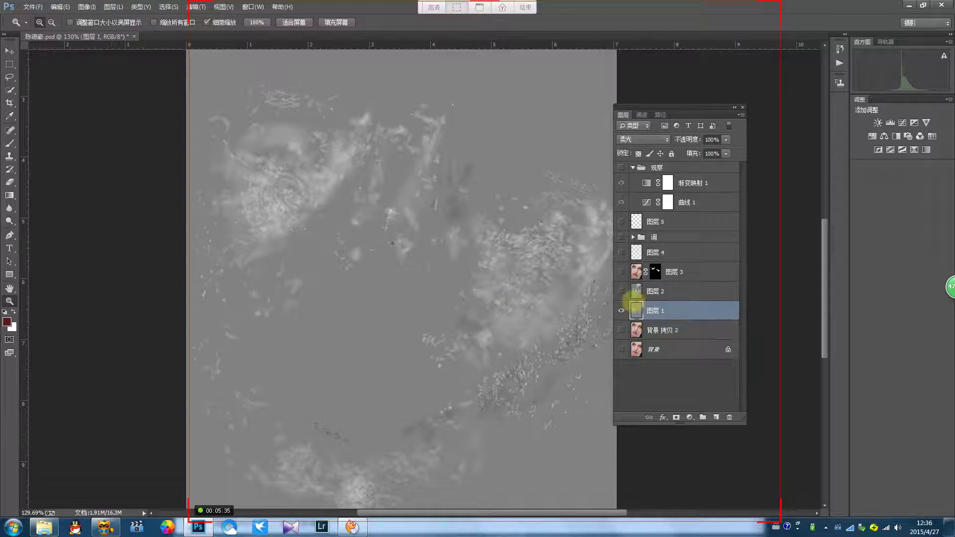
mouse_move(426, 304)
mouse_down()
mouse_move(450, 314)
mouse_move(439, 307)
mouse_up()
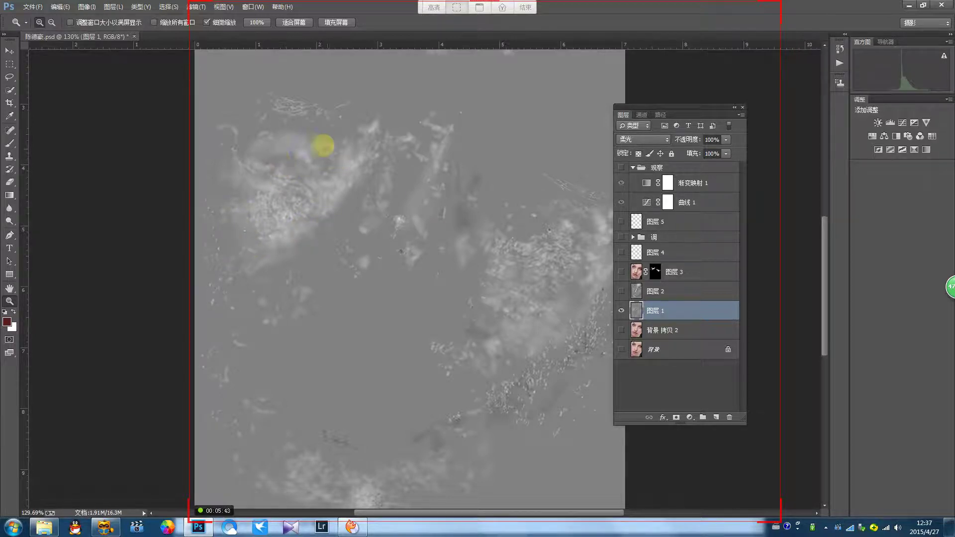
Step: Restore the visibility of 背景 and 背景 拷贝 2, and compare the face with 图层 1 hidden and shown
click(621, 333)
click(621, 311)
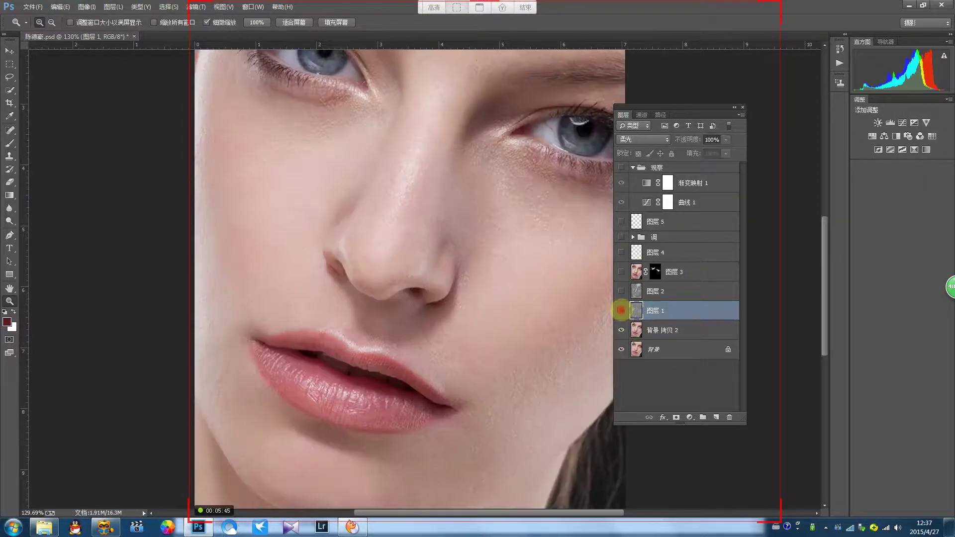
click(622, 310)
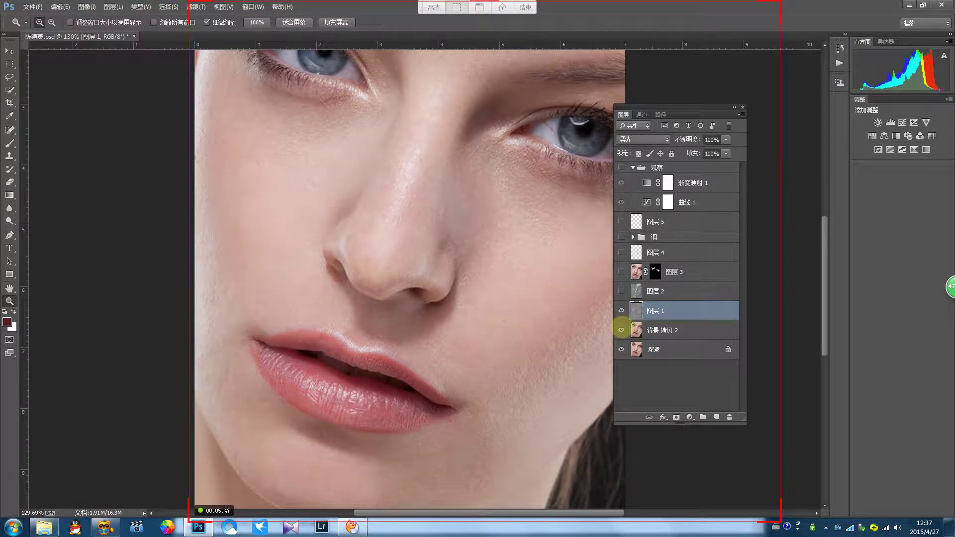
Step: Temporarily hide the two background layers to examine the 图层 1 brushwork on the cheek beside the image's edge
click(621, 348)
drag(226, 207, 367, 195)
click(621, 330)
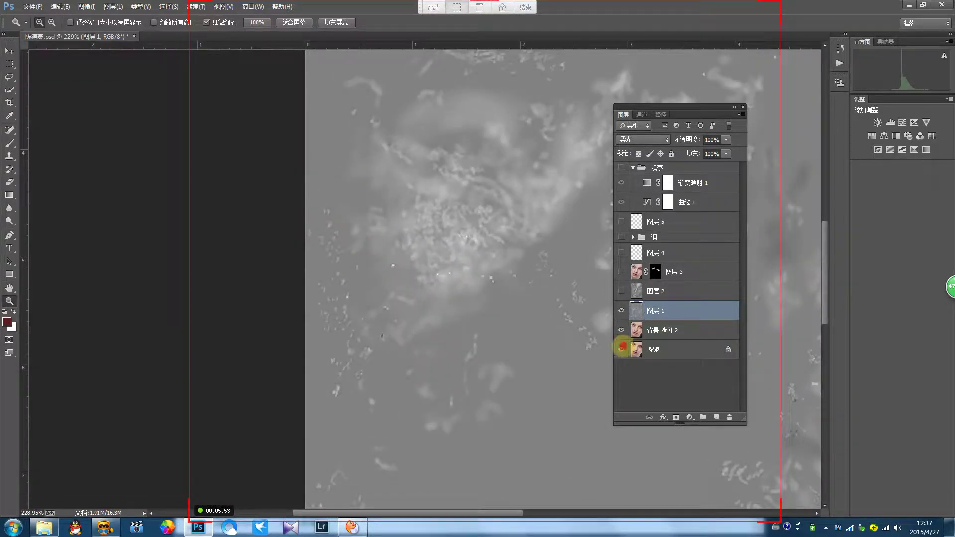
click(621, 349)
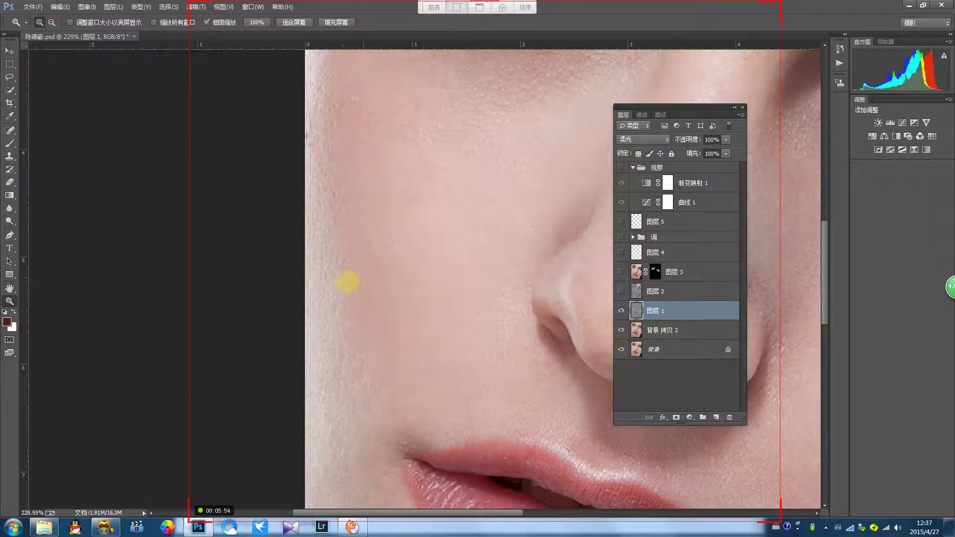
Step: Show the 观察 group and compare the cheek's skin texture with 图层 1 hidden and shown
click(622, 169)
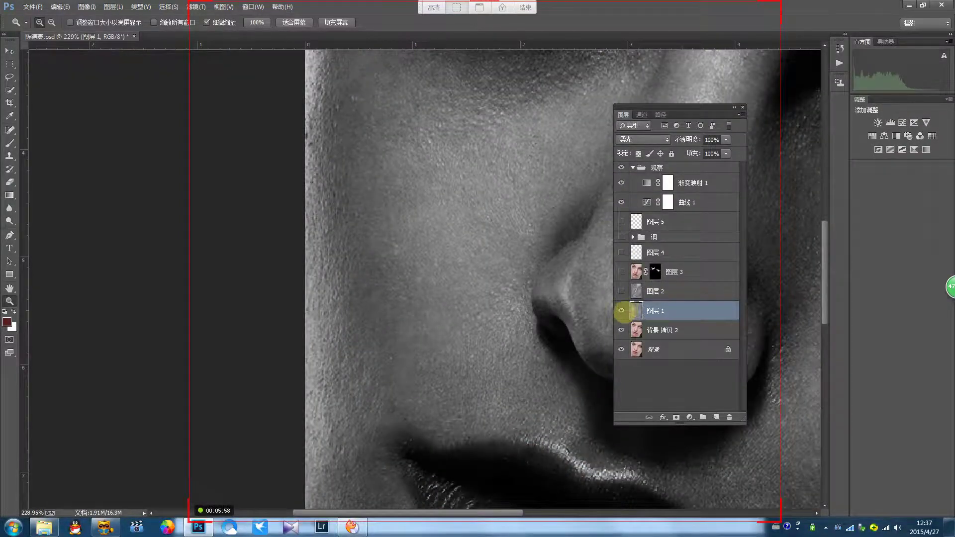
click(622, 311)
click(621, 310)
click(622, 310)
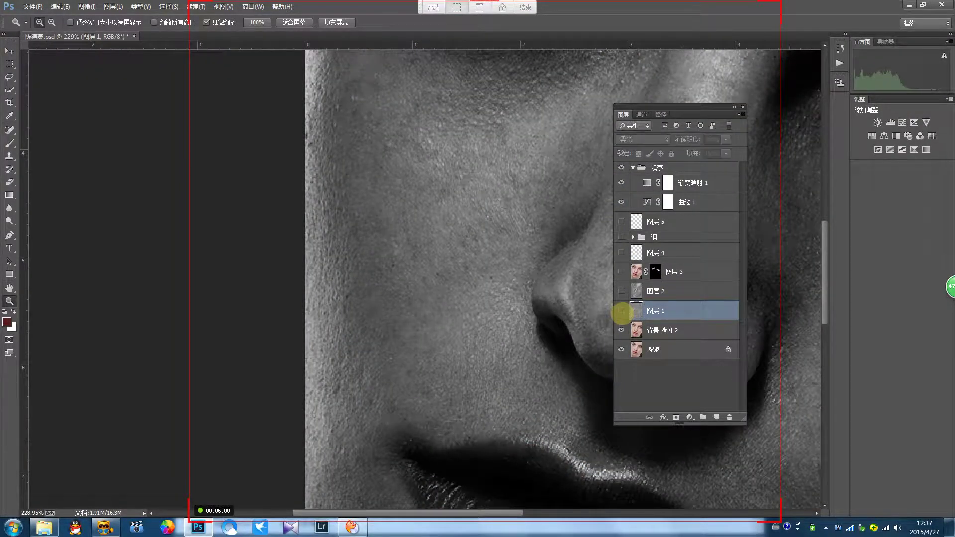
drag(375, 247, 381, 249)
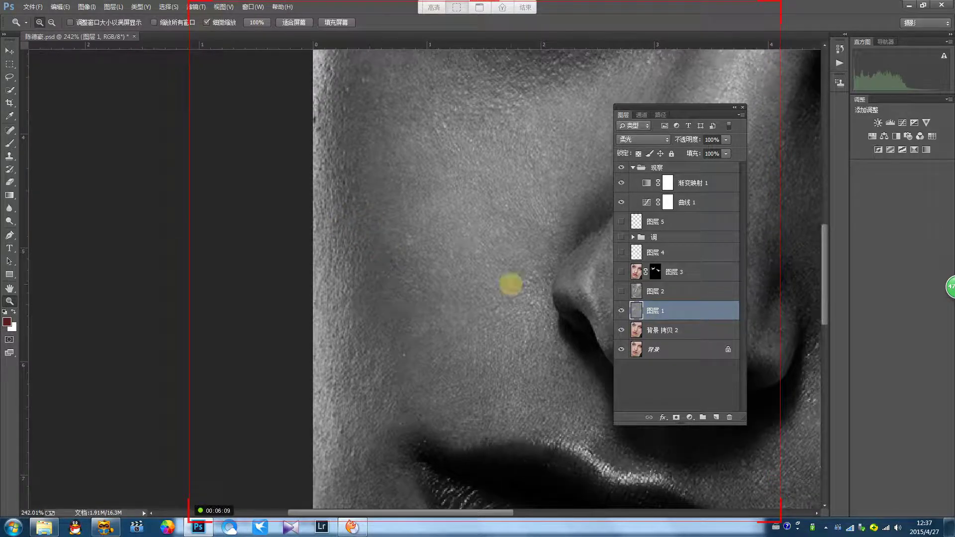
click(622, 311)
click(621, 311)
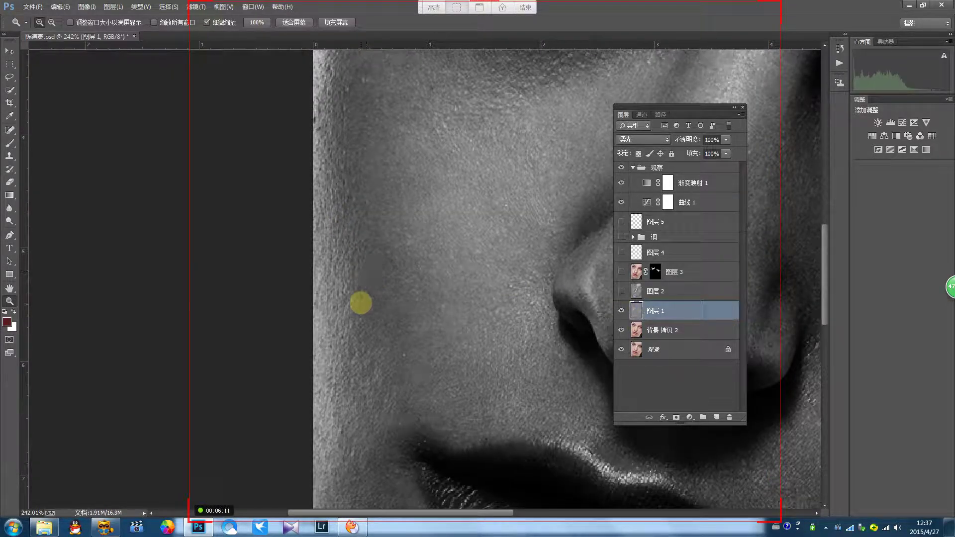
Step: Compare the whole face in the black-and-white view with 图层 1 hidden and shown
drag(413, 279, 455, 311)
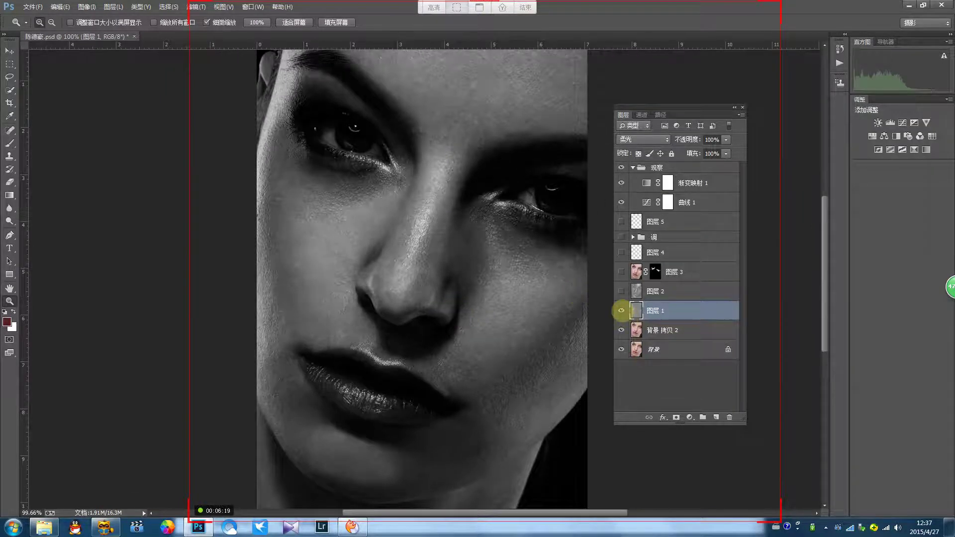
click(621, 311)
click(622, 311)
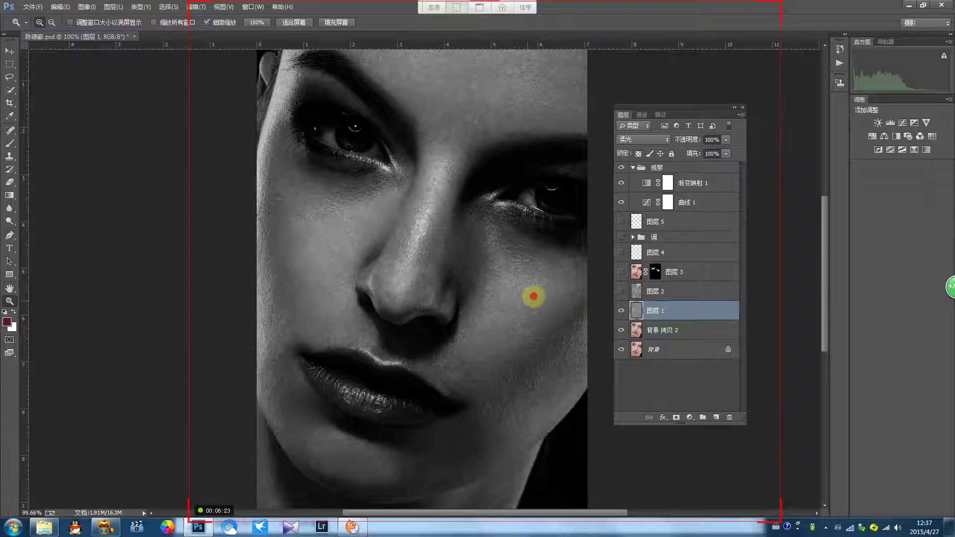
drag(533, 294, 532, 292)
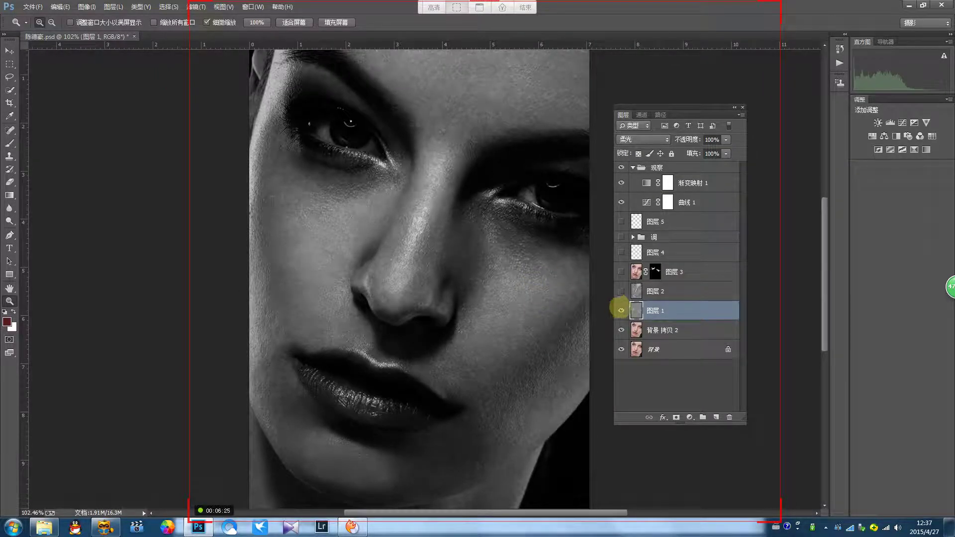
Step: Hide the 观察 group and compare the face in colour with 图层 1 shown and hidden
click(621, 310)
click(621, 311)
click(621, 168)
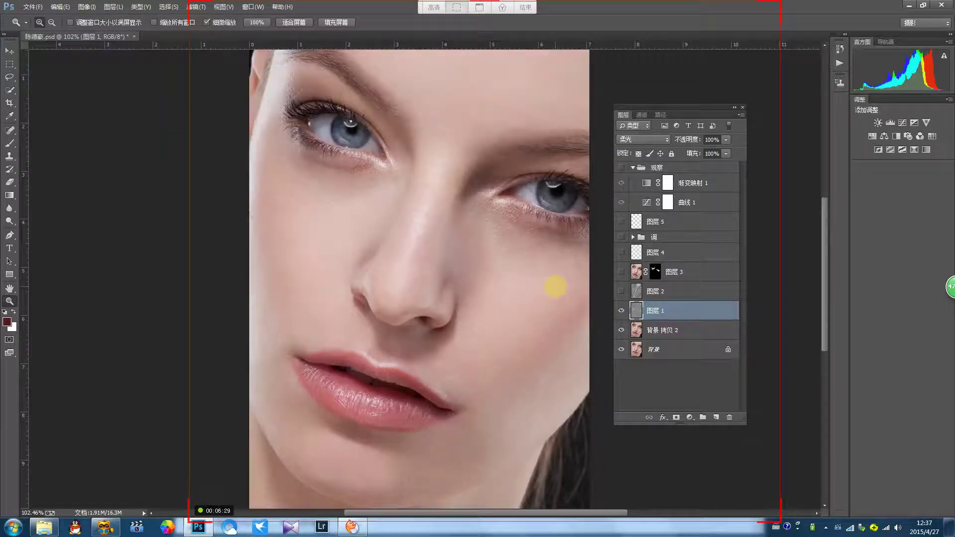
click(621, 310)
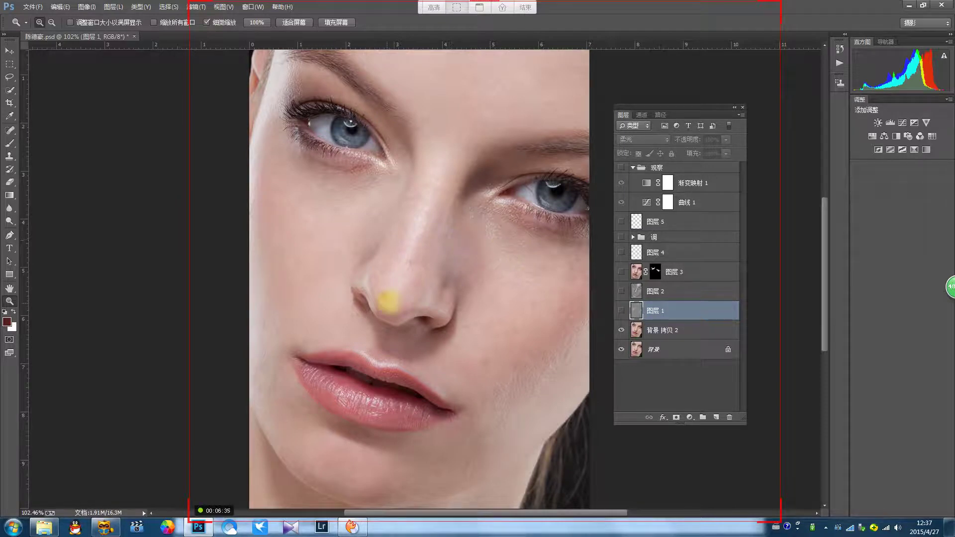
Step: Show the 观察 group again and compare the nose's skin texture with 图层 1 hidden and shown
click(621, 168)
click(621, 310)
drag(422, 275, 461, 309)
click(621, 311)
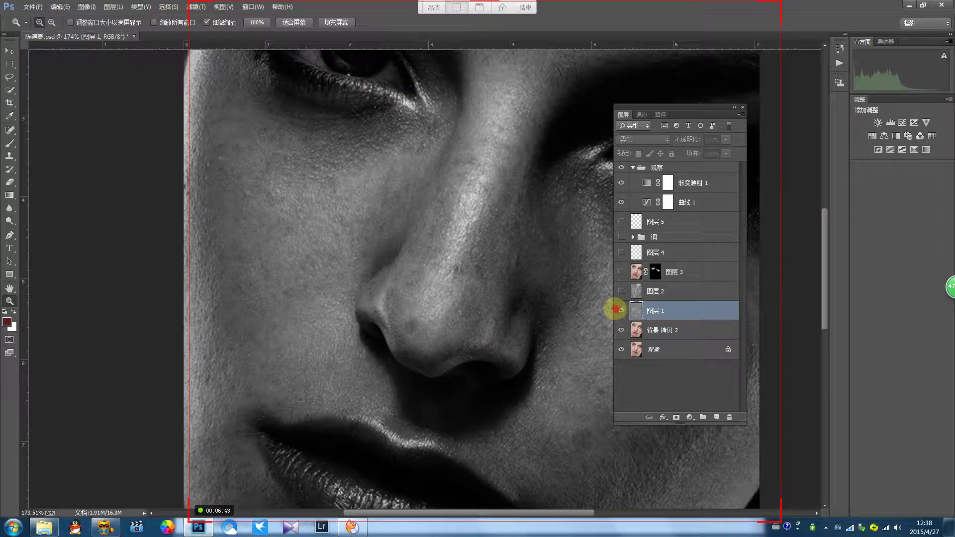
click(621, 310)
scroll(422, 291, down, 3)
mouse_move(420, 287)
mouse_down()
mouse_move(443, 286)
mouse_move(431, 292)
mouse_up()
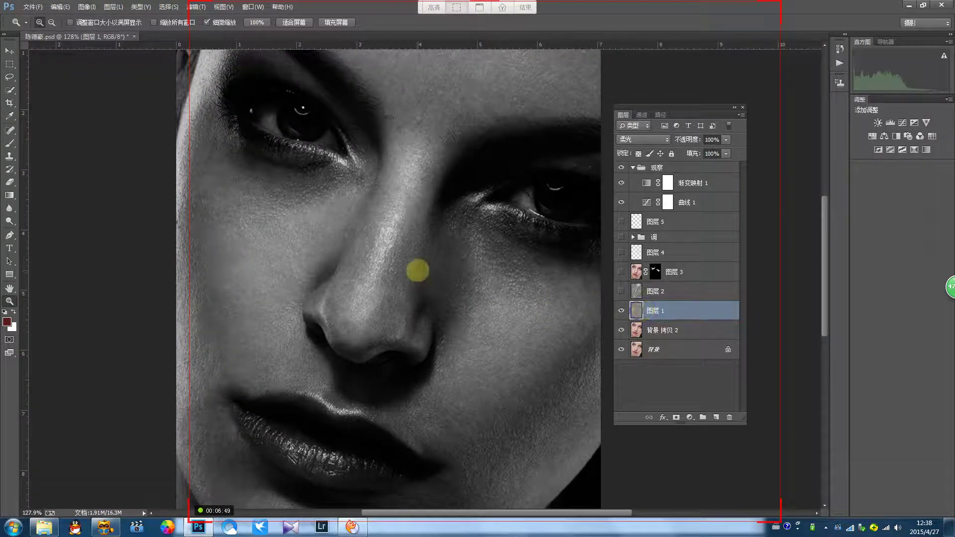
Step: Outline the shaded side of the nose bridge with trial Brush strokes and undo them
key(b)
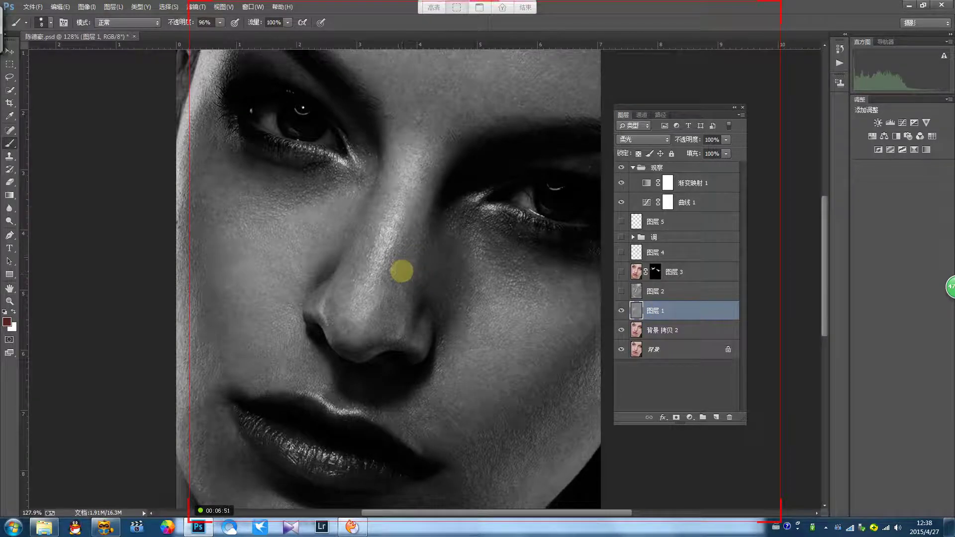
key(ctrl+z)
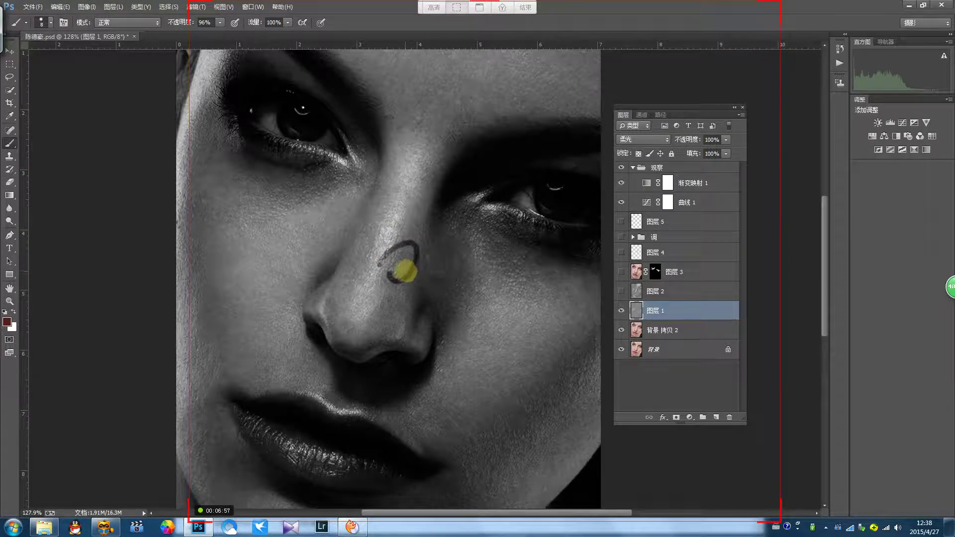
key(ctrl+z)
click(385, 278)
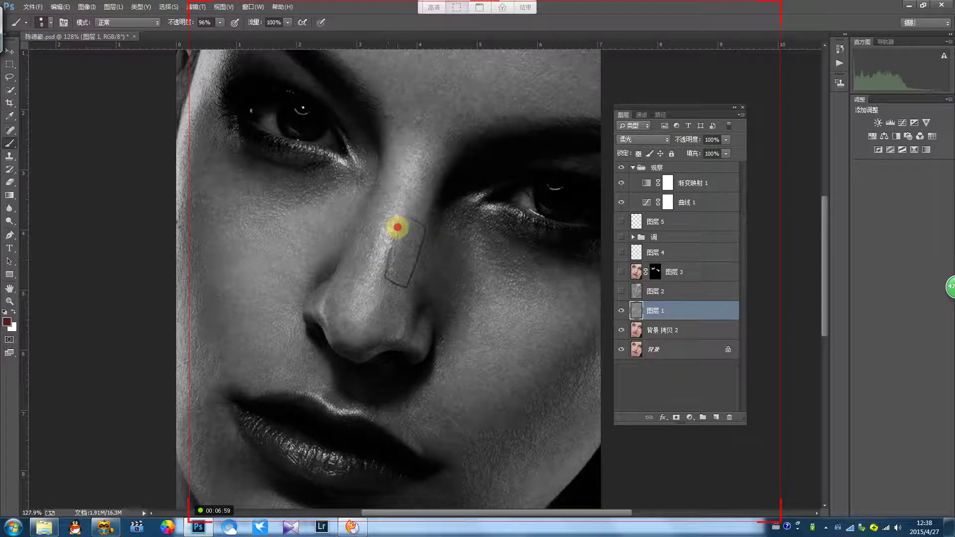
drag(397, 227, 391, 249)
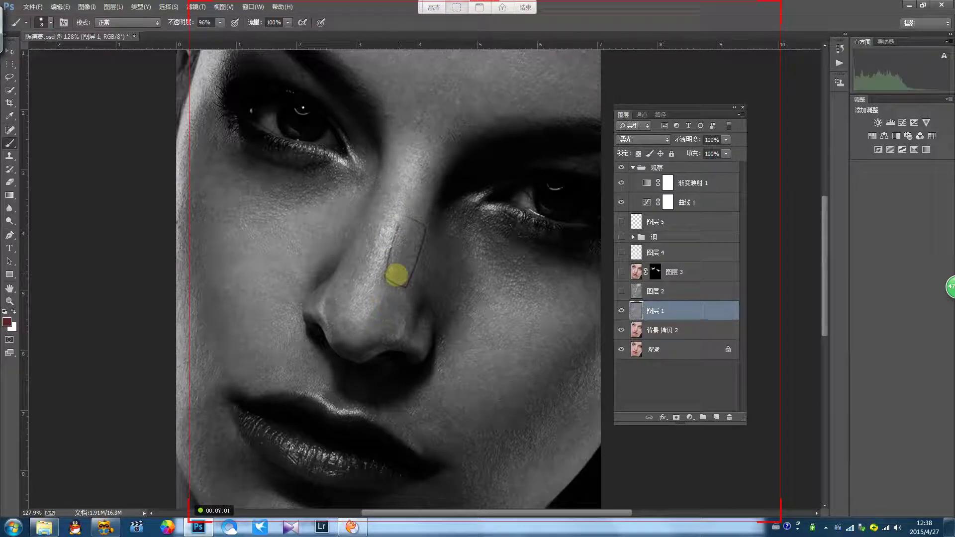
key(ctrl+z)
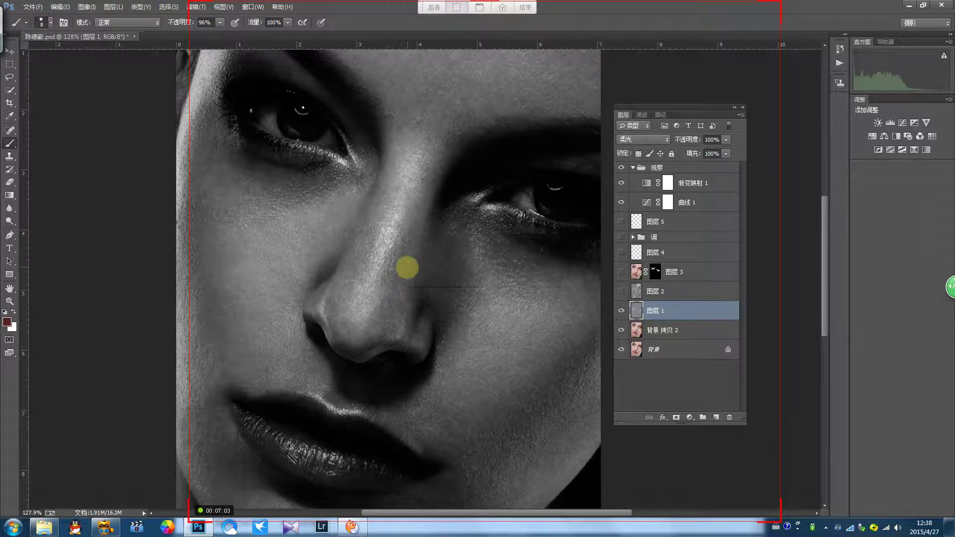
Step: Darken the black-and-white view by setting the 曲线 1 curve point to input 210 and output 126
key(z)
mouse_move(416, 257)
mouse_down()
mouse_move(405, 273)
mouse_move(410, 267)
mouse_up()
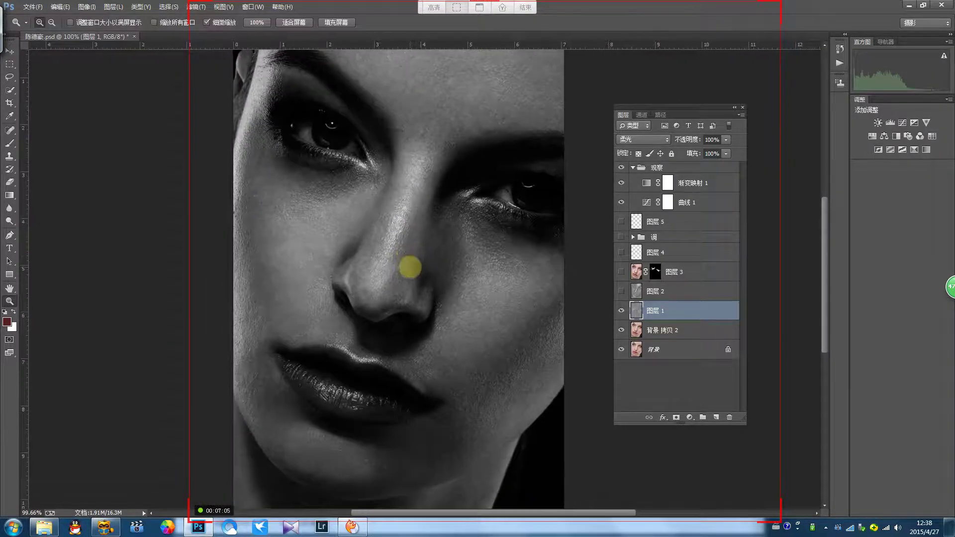
scroll(415, 256, down, 1)
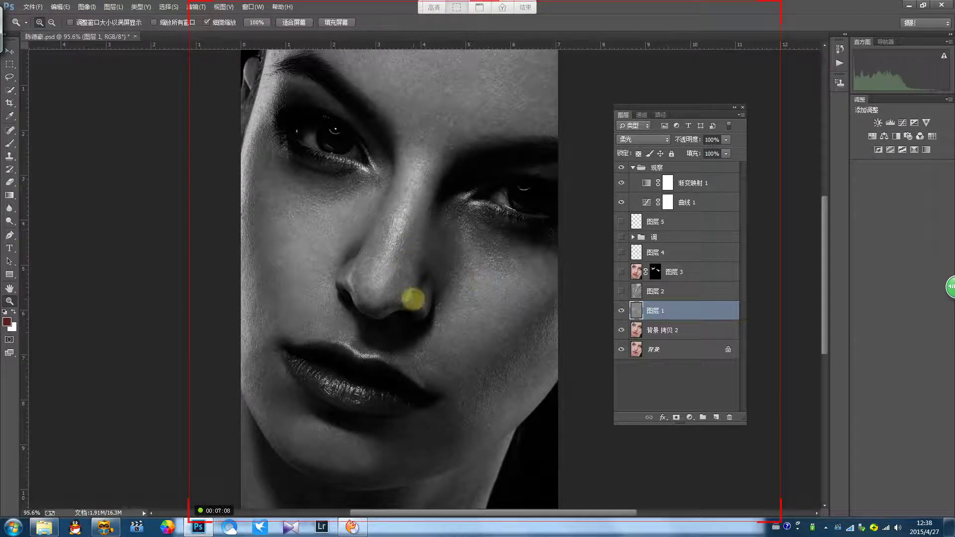
scroll(318, 240, up, 2)
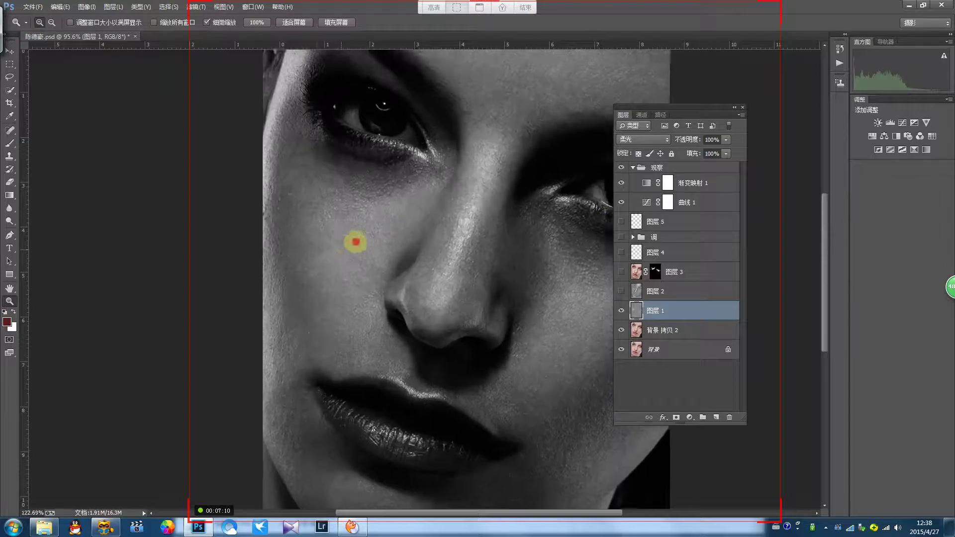
double_click(645, 202)
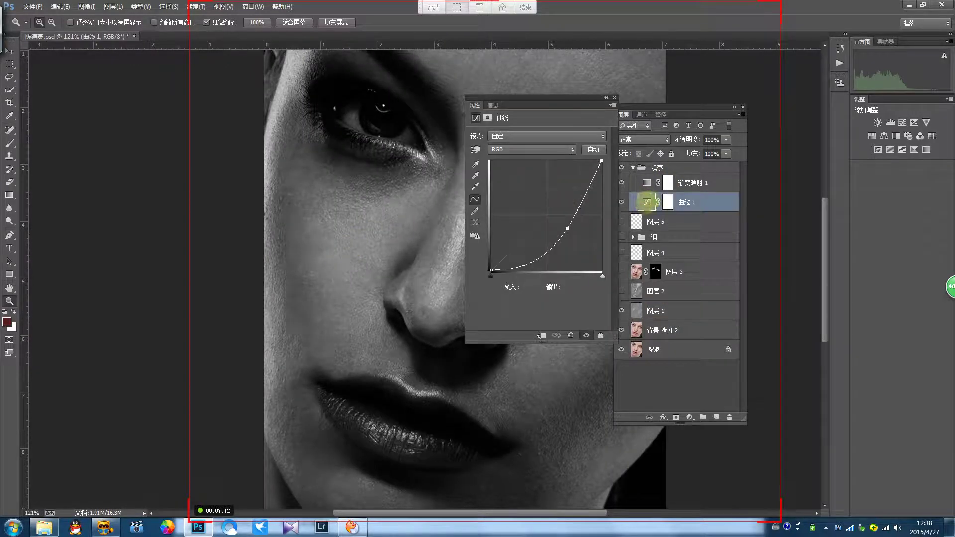
drag(569, 225, 582, 216)
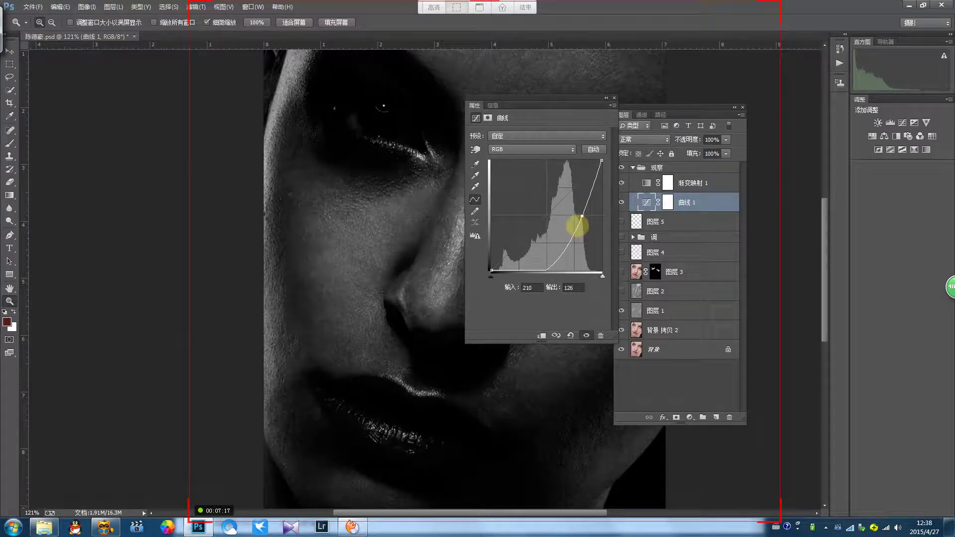
click(615, 97)
Step: Compare the view with 曲线 1 above and below 渐变映射 1, and leave 曲线 1 above it in the 观察 group
drag(635, 198, 650, 177)
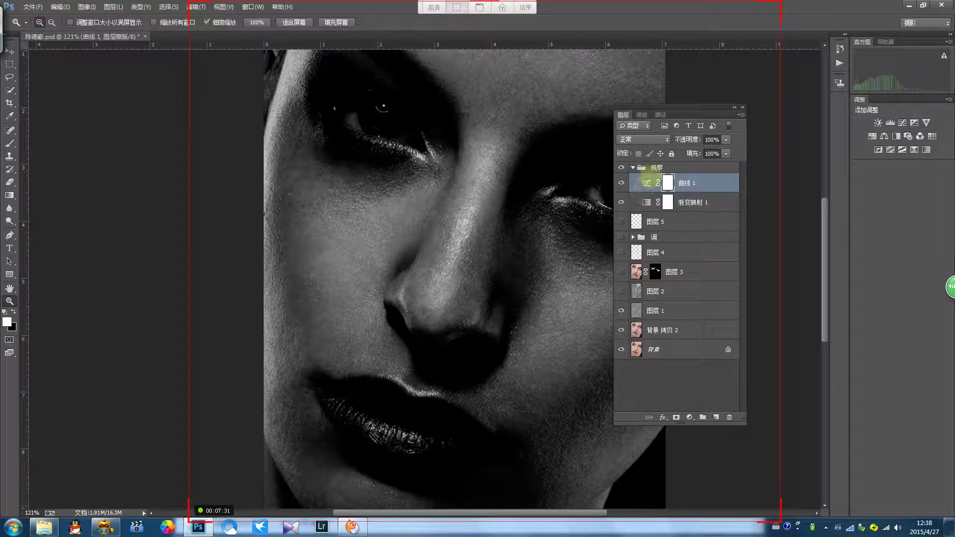
mouse_move(696, 106)
mouse_down()
mouse_move(695, 95)
mouse_move(703, 99)
mouse_up()
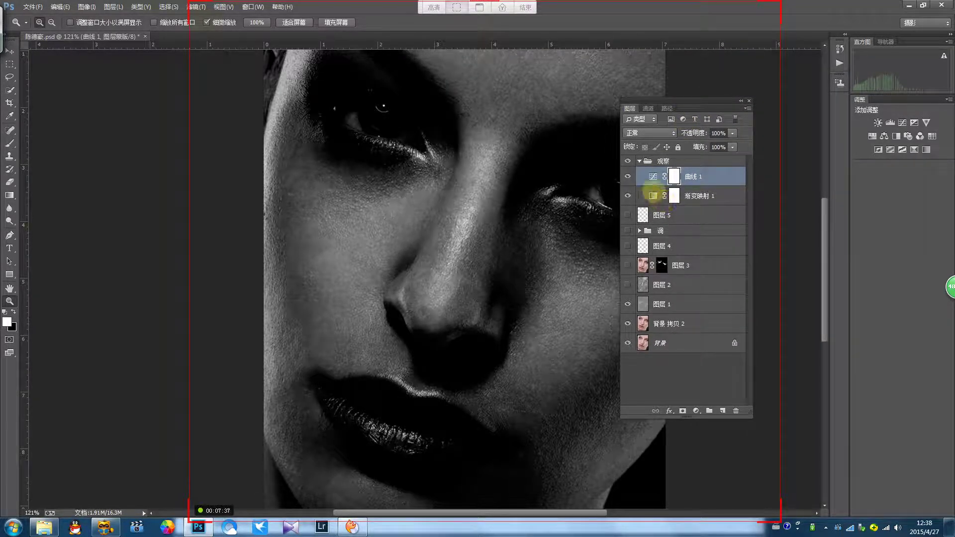
drag(631, 177, 653, 194)
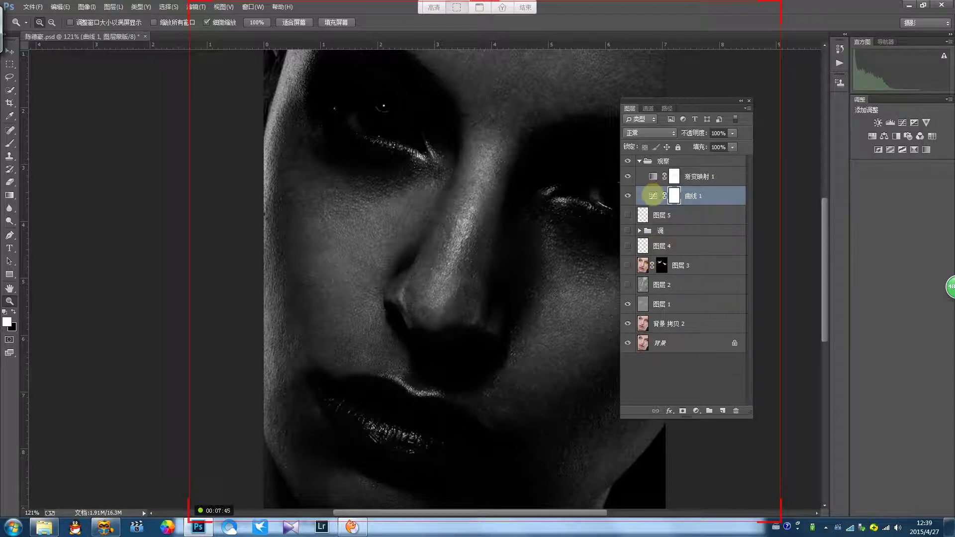
drag(653, 196, 641, 168)
click(653, 200)
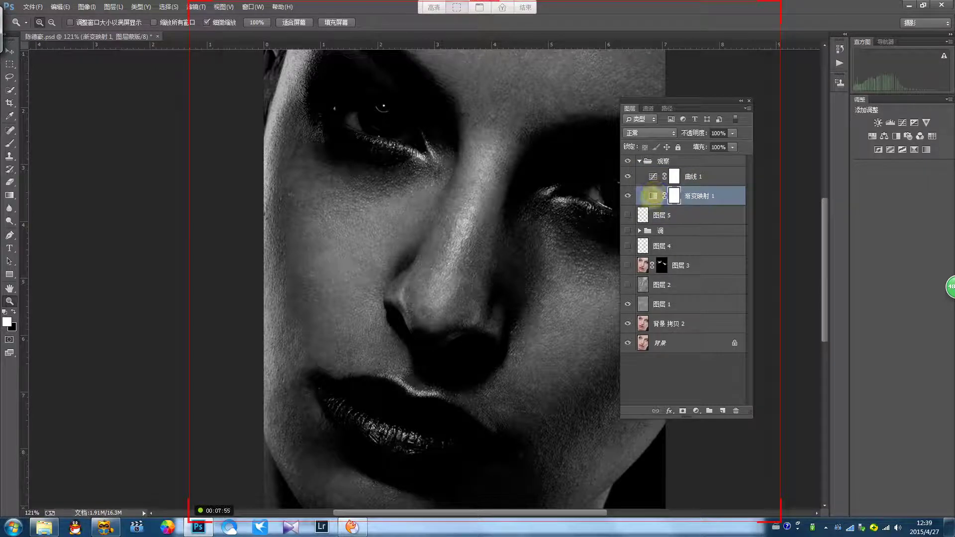
click(651, 177)
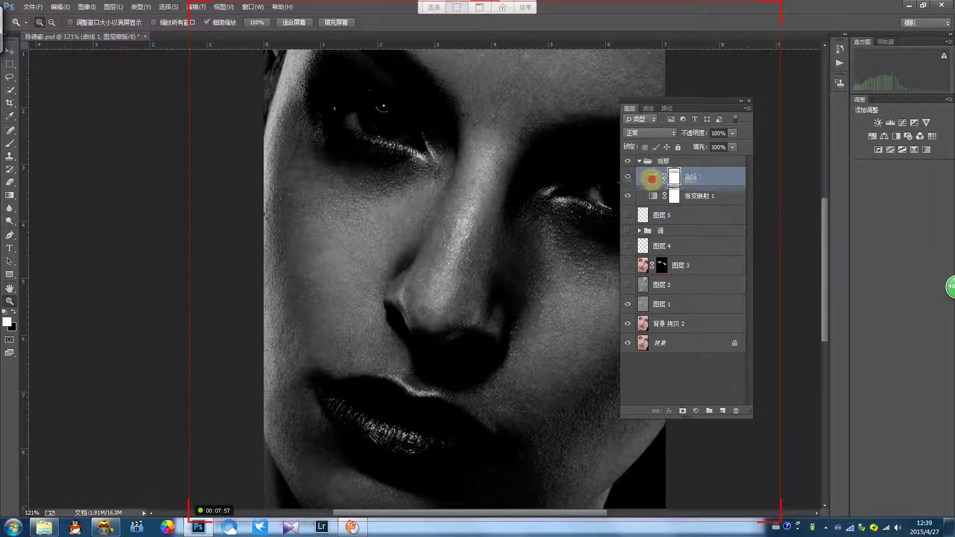
drag(658, 199, 652, 201)
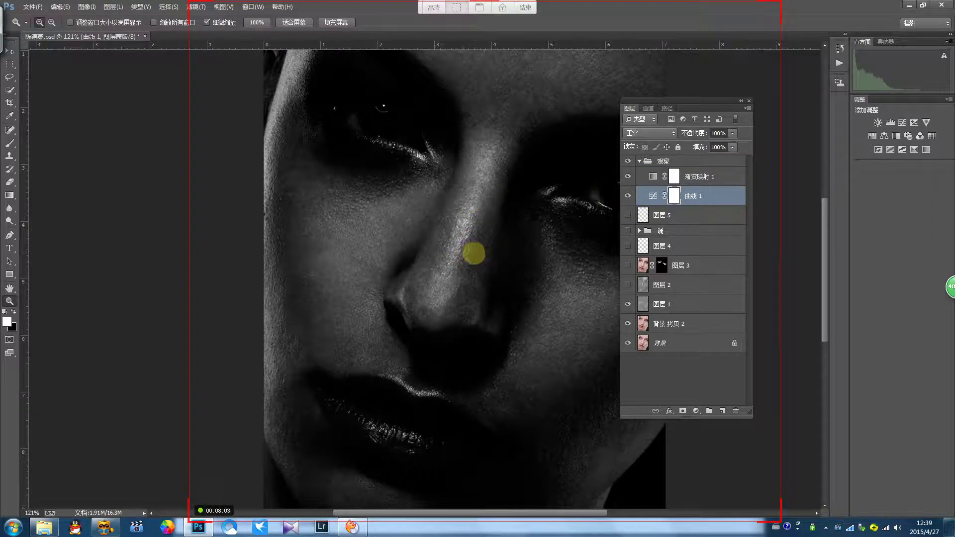
drag(653, 193, 644, 171)
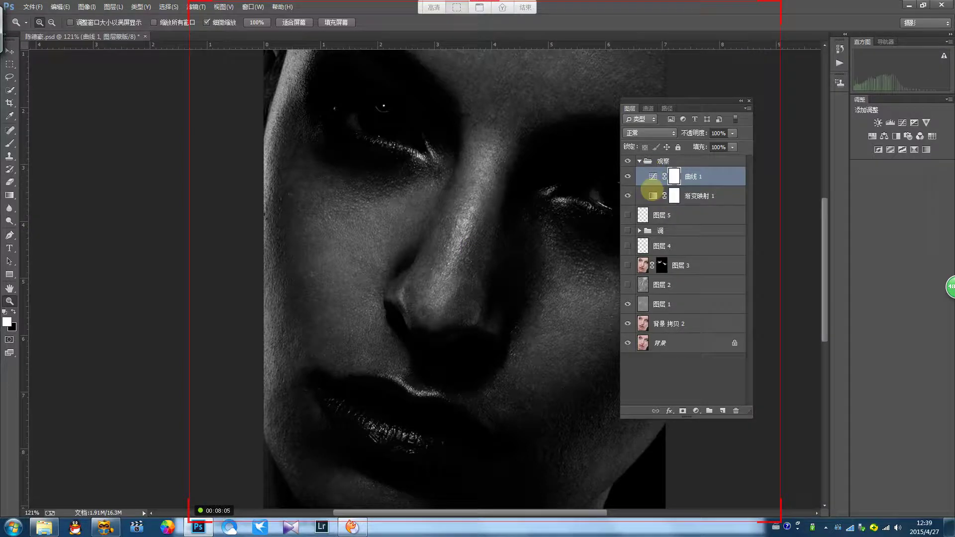
Step: Compare the face without and with 曲线 1, and check the colour of the black stop in the 渐变映射 1 gradient
click(628, 176)
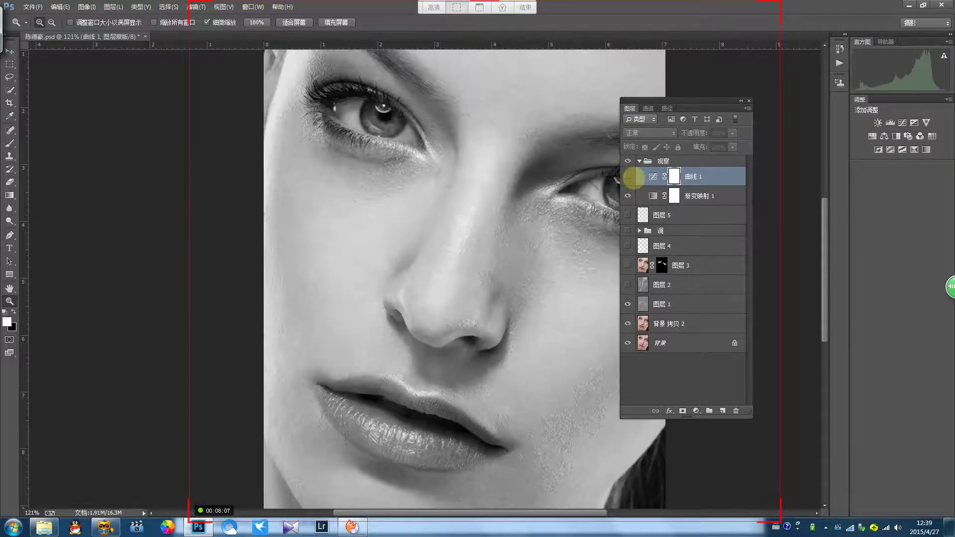
click(628, 176)
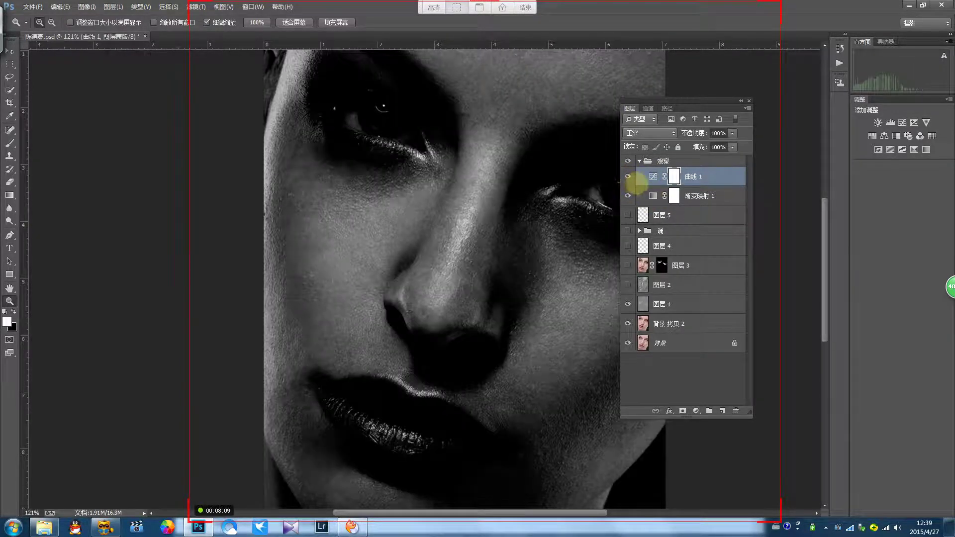
double_click(653, 196)
click(528, 141)
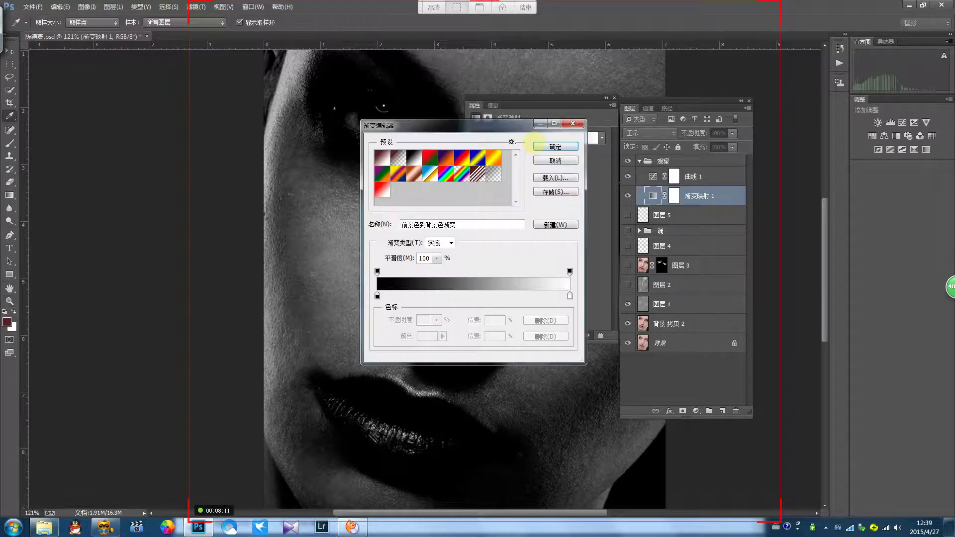
click(377, 296)
click(427, 336)
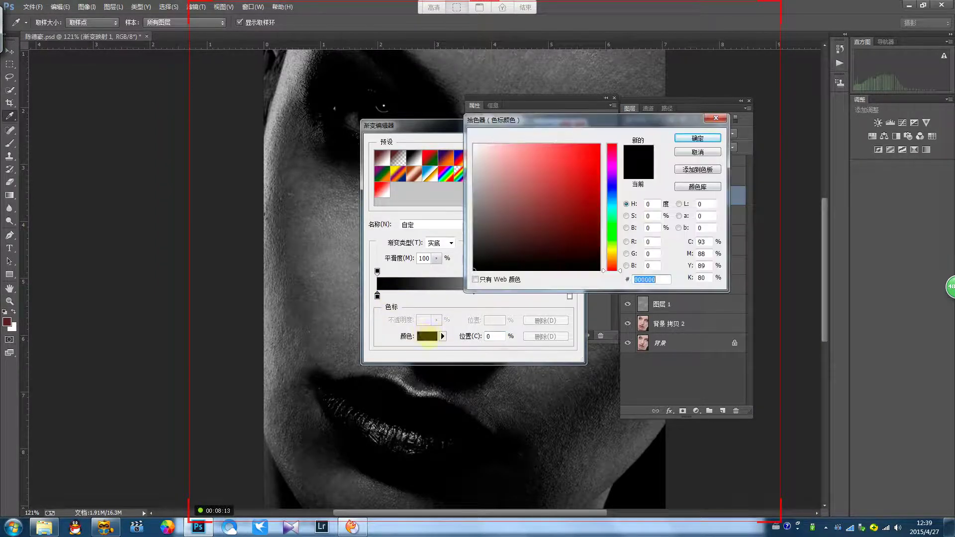
click(698, 138)
click(557, 146)
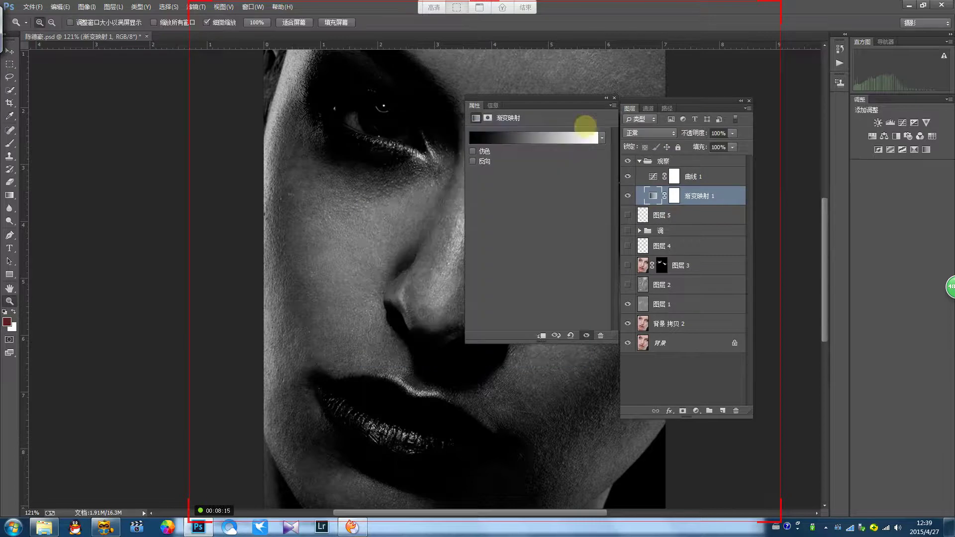
click(615, 99)
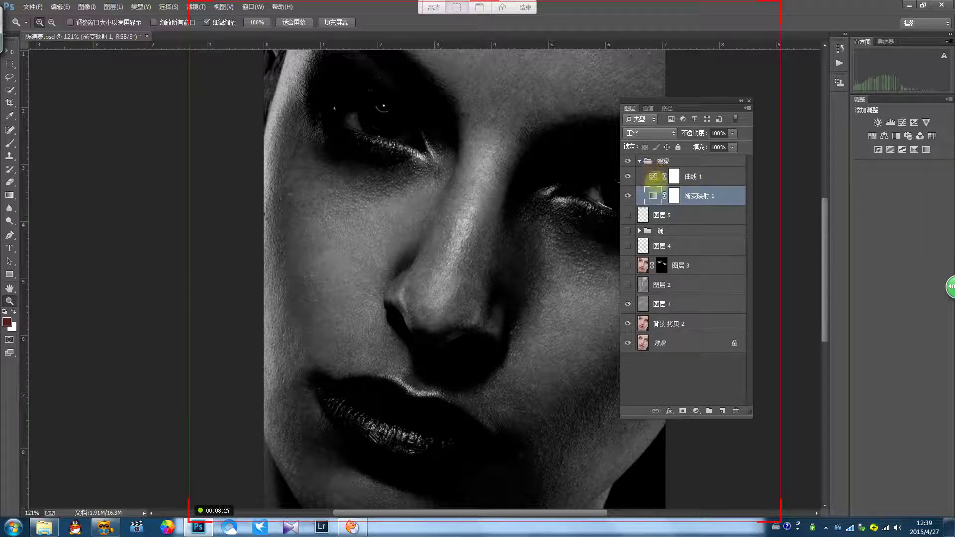
Step: Set the 曲线 1 curve point to input 223 and output 139, and collapse the 观察 group
click(653, 177)
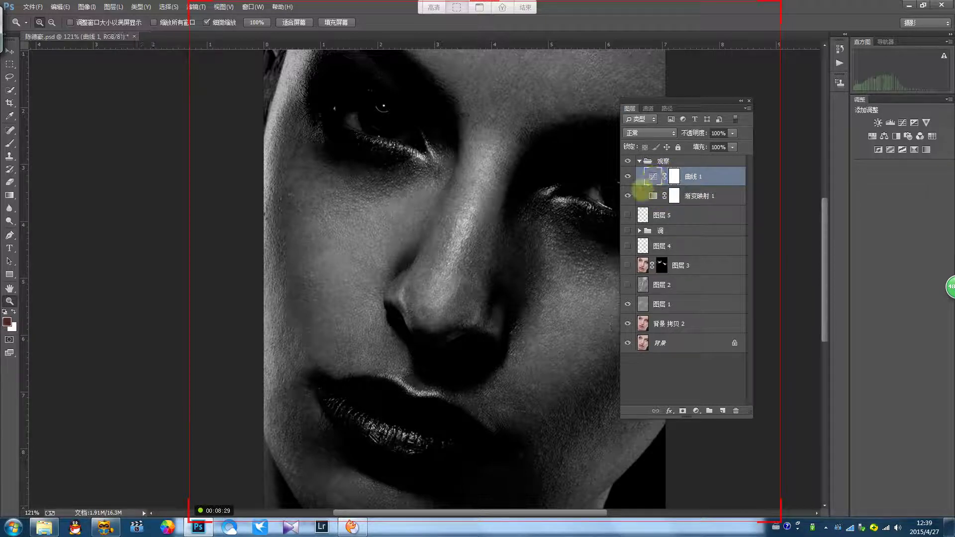
double_click(653, 177)
mouse_move(583, 216)
mouse_down()
mouse_move(603, 192)
mouse_move(586, 213)
mouse_up()
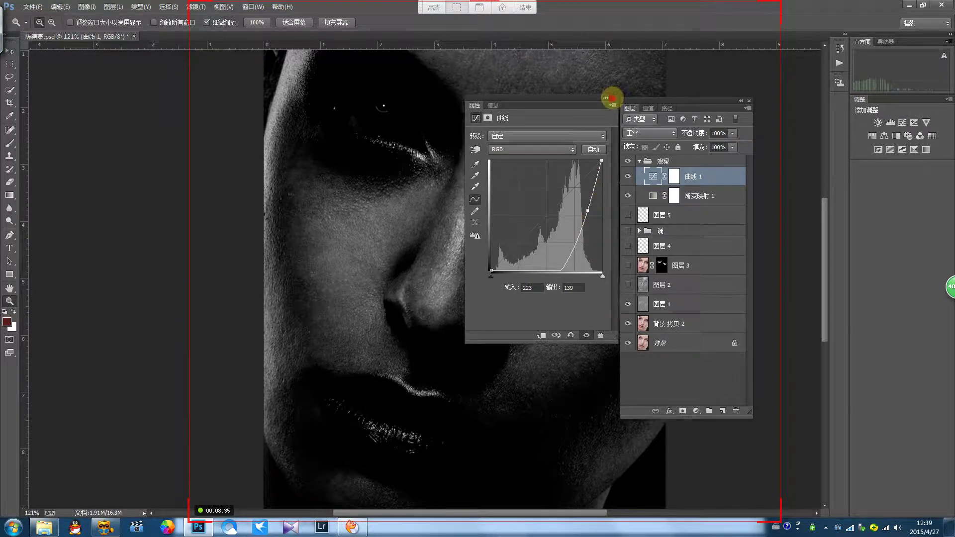
click(614, 98)
click(640, 160)
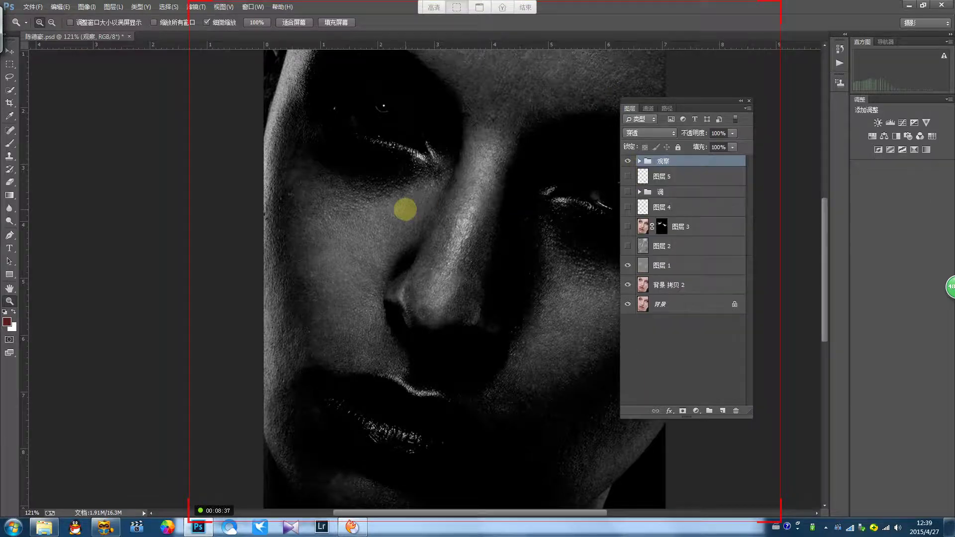
Step: Select 图层 1 and set the Brush to pressure-controlled opacity, 29% opacity and 50% flow for work on the cheek
click(355, 223)
drag(355, 223, 418, 219)
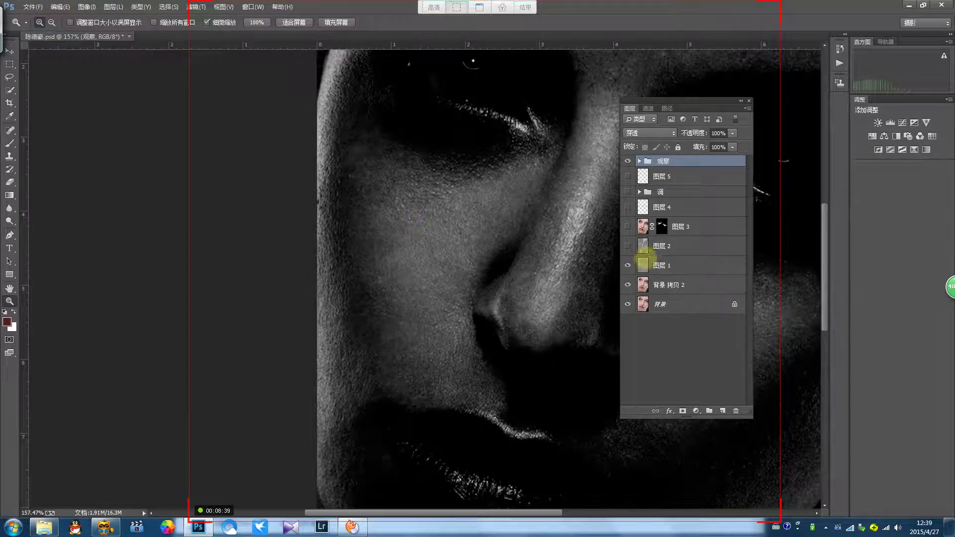
click(644, 264)
key(b)
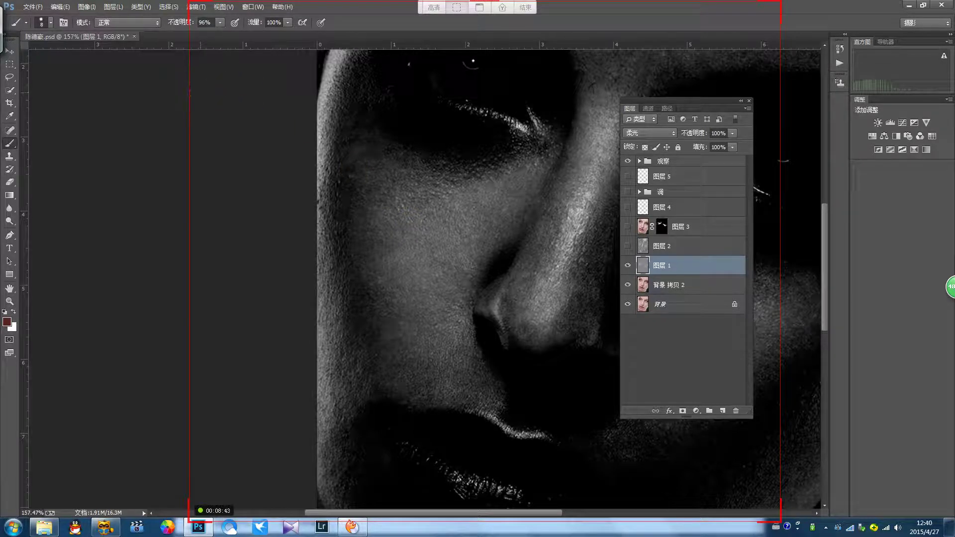
drag(189, 120, 76, 120)
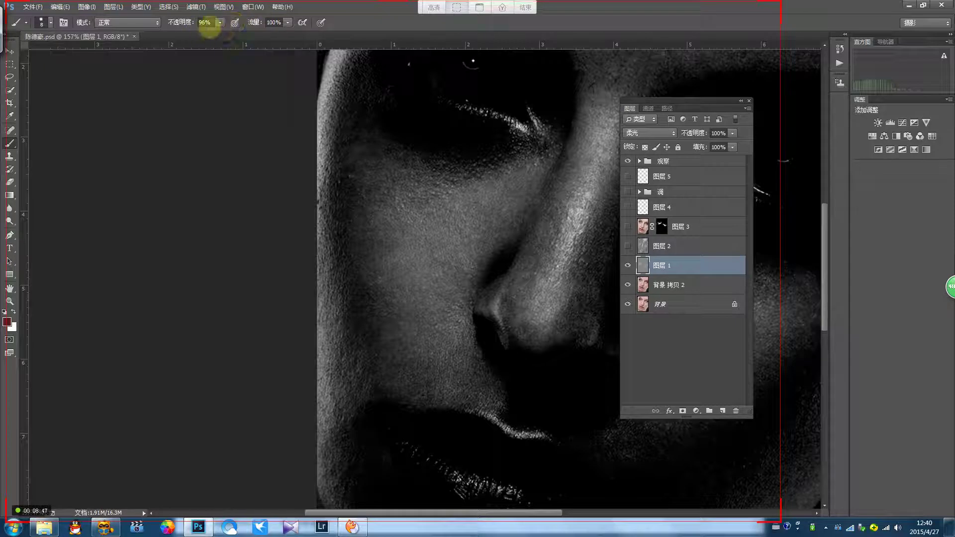
click(235, 23)
click(219, 22)
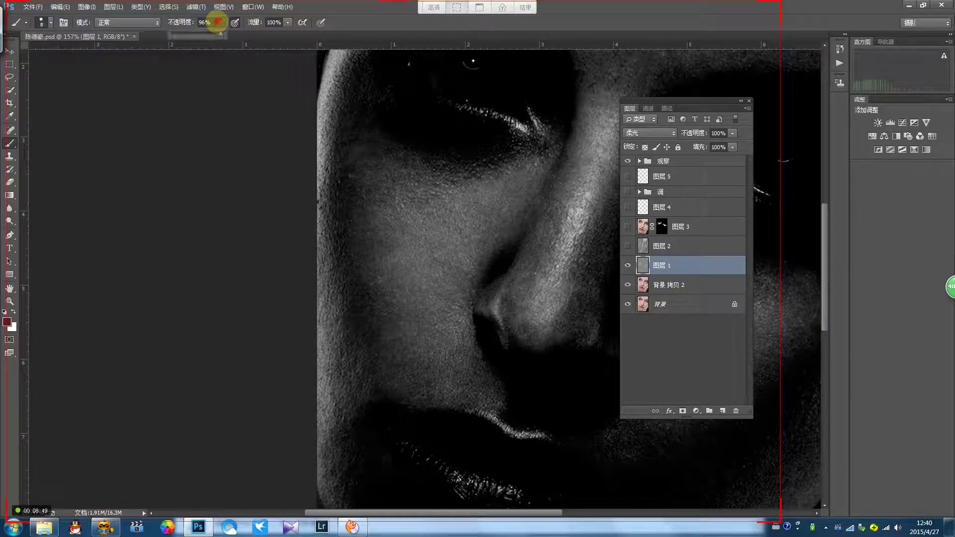
click(273, 22)
text(50)
key(Return)
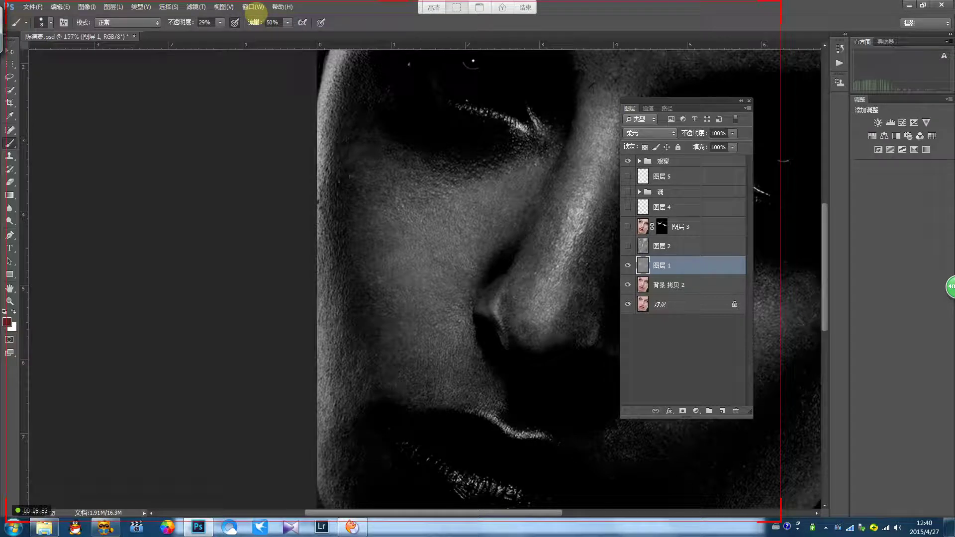
Step: Choose the 30-pixel soft round brush tip with 0% hardness and turn off 形状动态 (shape dynamics)
click(64, 23)
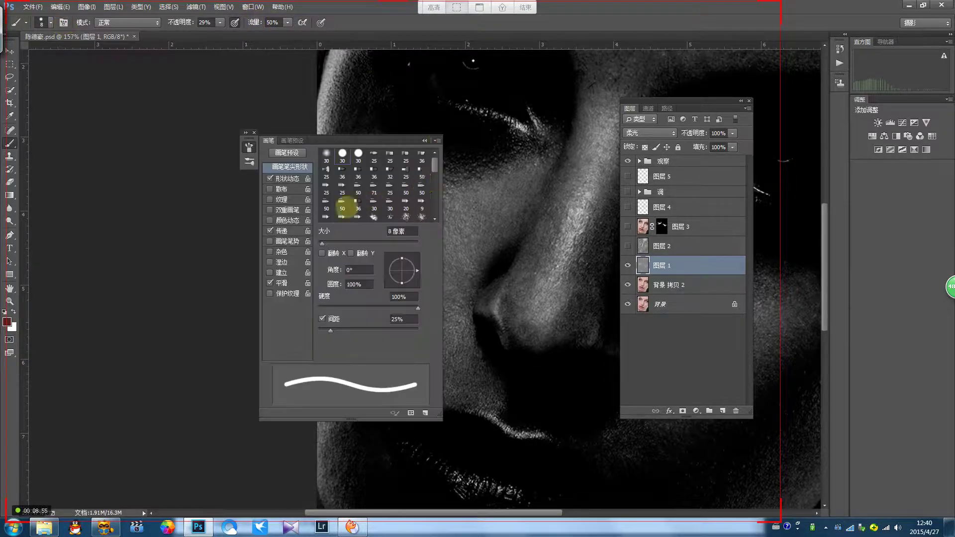
click(329, 153)
click(270, 178)
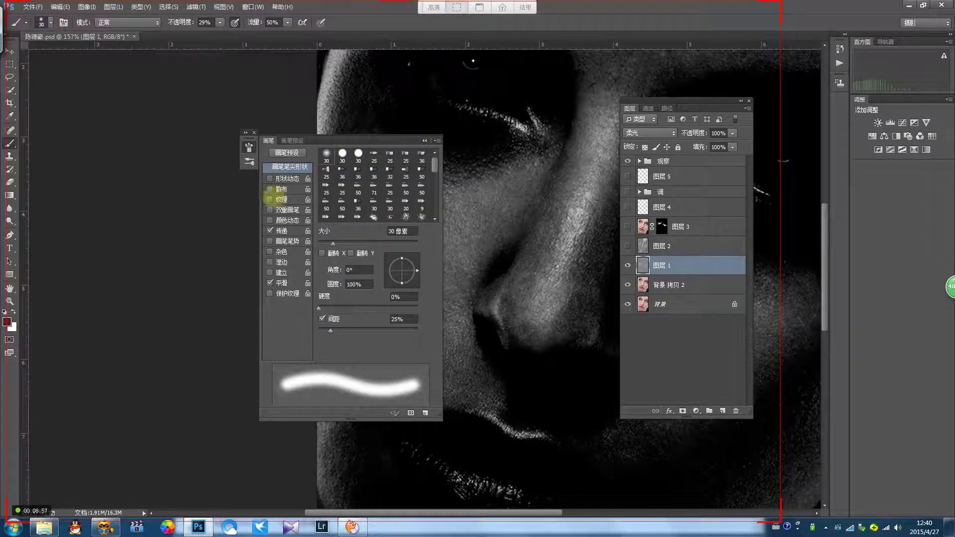
click(425, 141)
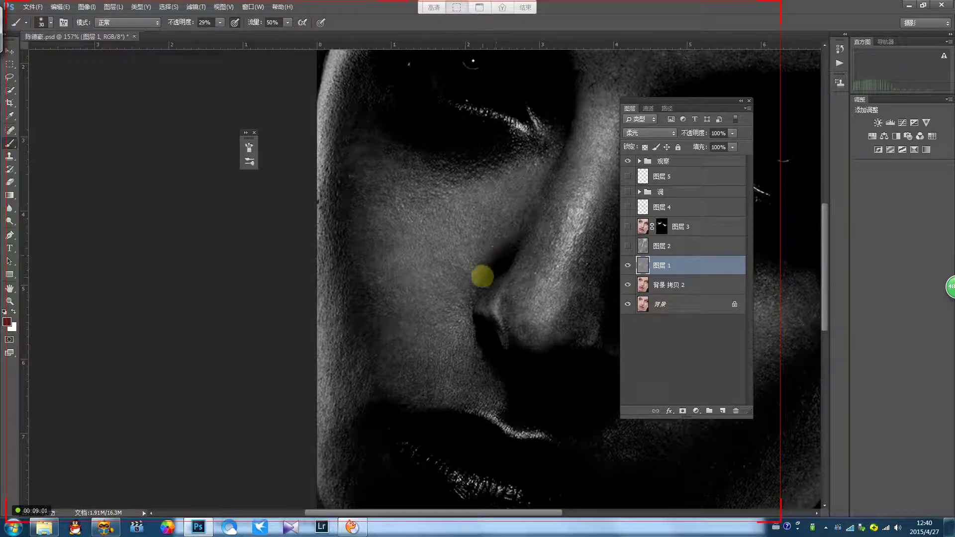
Step: Swap the foreground colour to white, dab test strokes on the cheek beside the nose, and undo the last stroke
drag(458, 278, 450, 286)
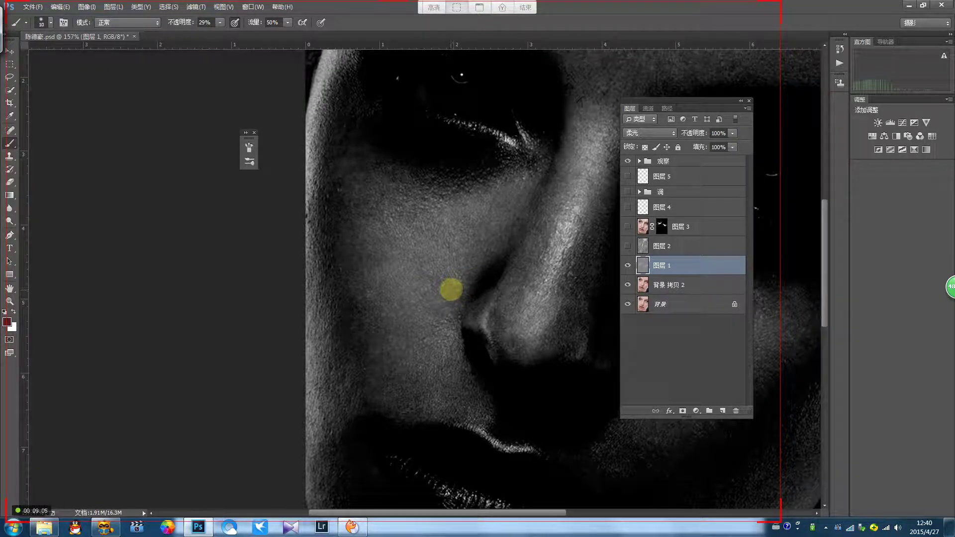
key(x)
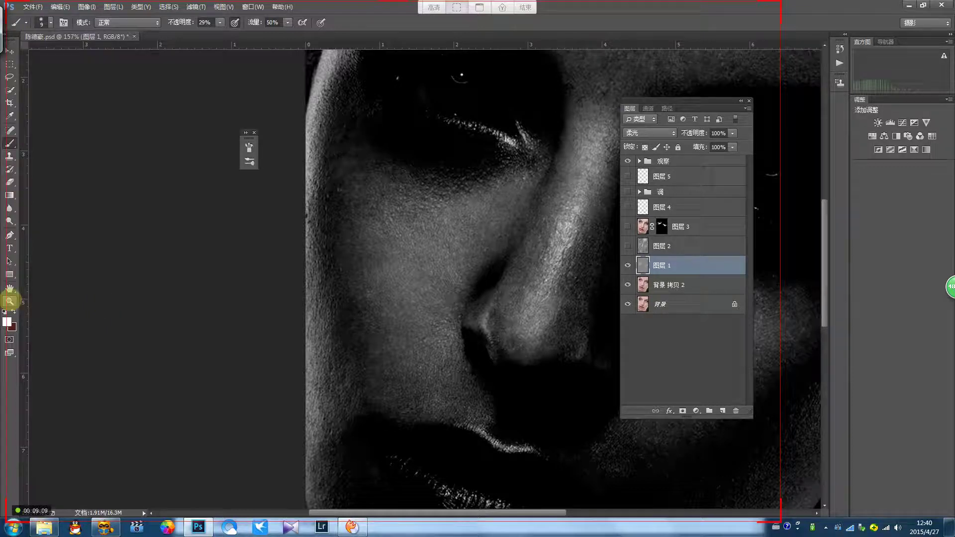
click(335, 291)
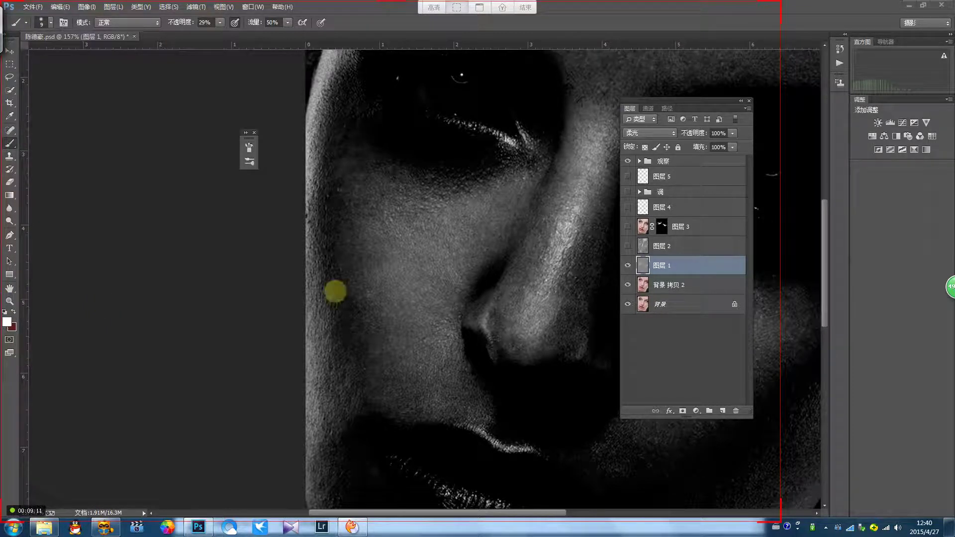
click(435, 273)
drag(430, 286, 429, 282)
click(429, 283)
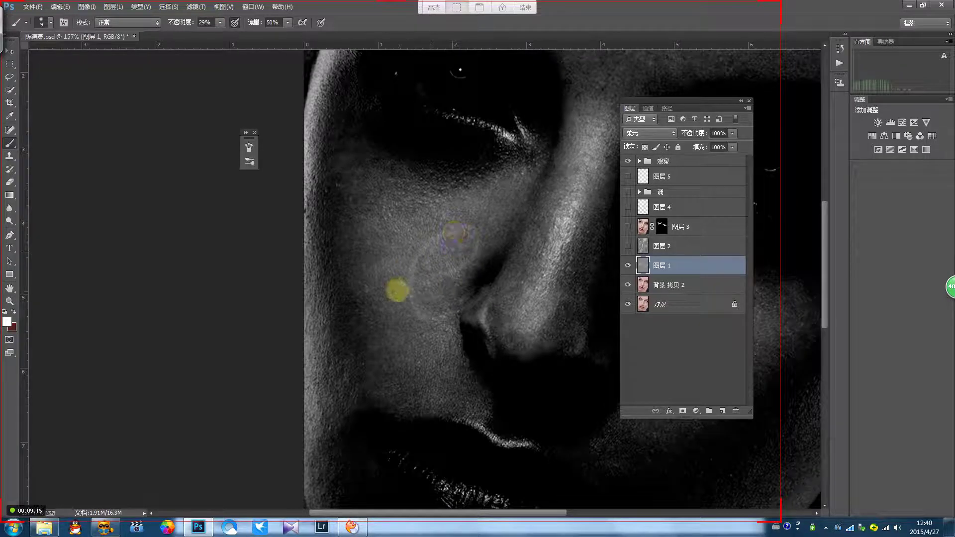
key(ctrl+z)
Step: Close the floating brush panel and paint light white strokes over the darker cheek patches on 图层 1
key(z)
mouse_move(462, 249)
mouse_down()
mouse_move(427, 267)
mouse_move(446, 258)
mouse_move(430, 270)
mouse_move(439, 271)
mouse_move(426, 269)
mouse_up()
key(b)
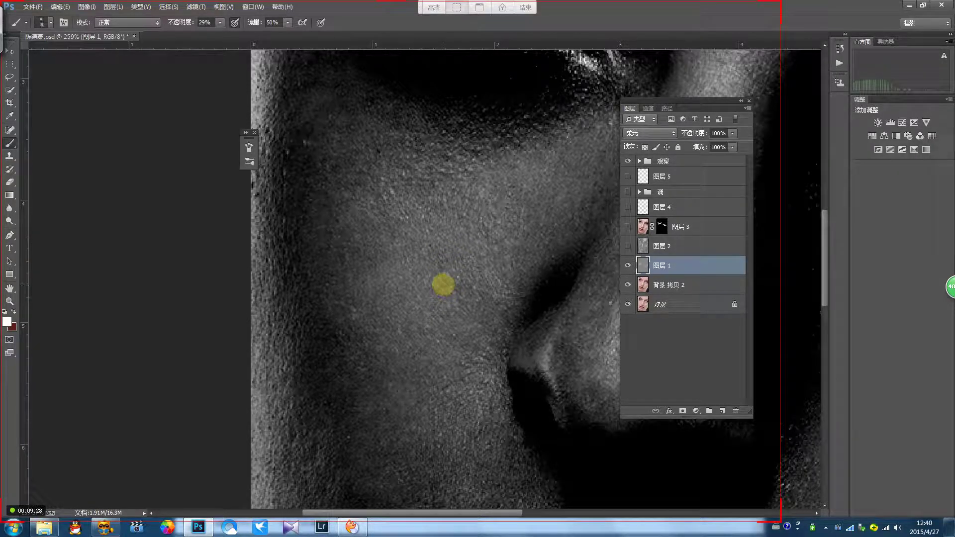
drag(443, 284, 424, 279)
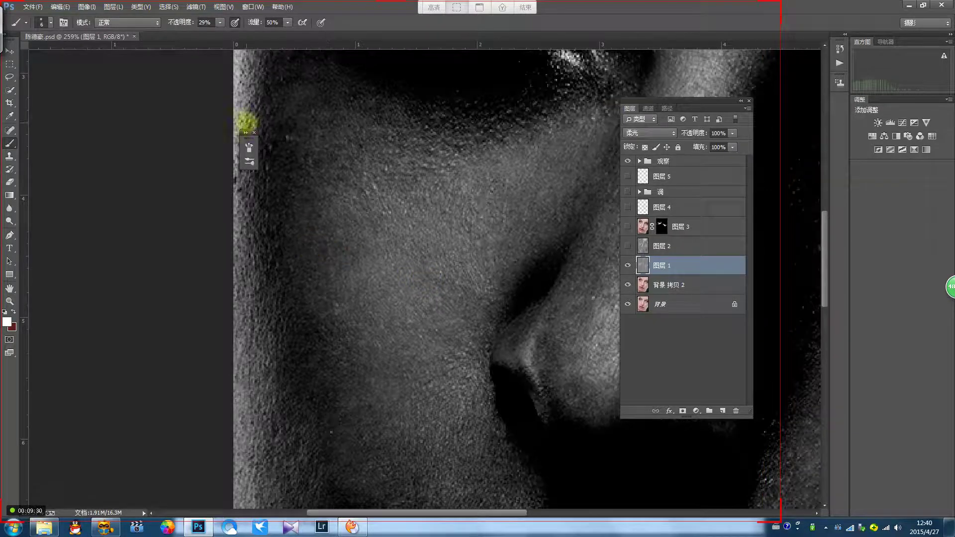
click(254, 132)
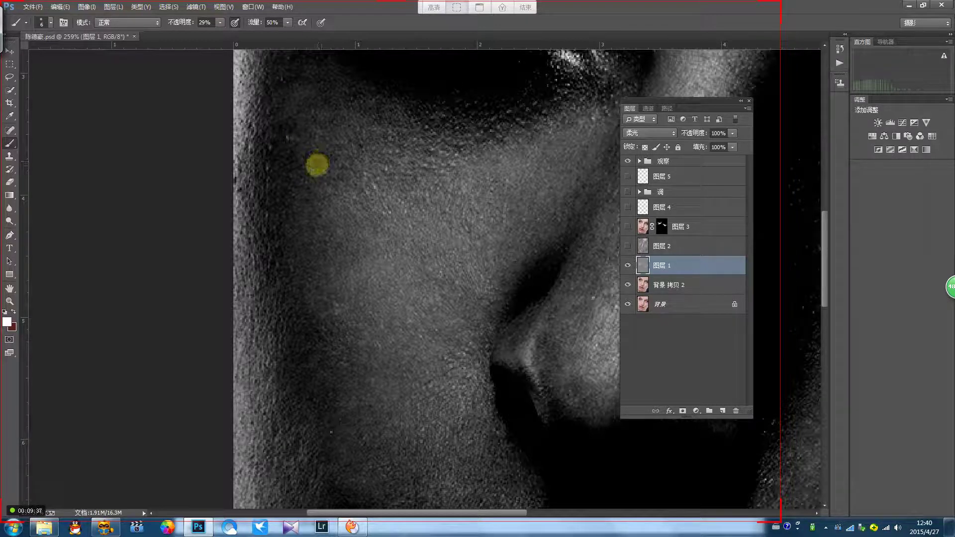
mouse_move(402, 245)
mouse_down()
mouse_move(399, 237)
mouse_move(386, 248)
mouse_up()
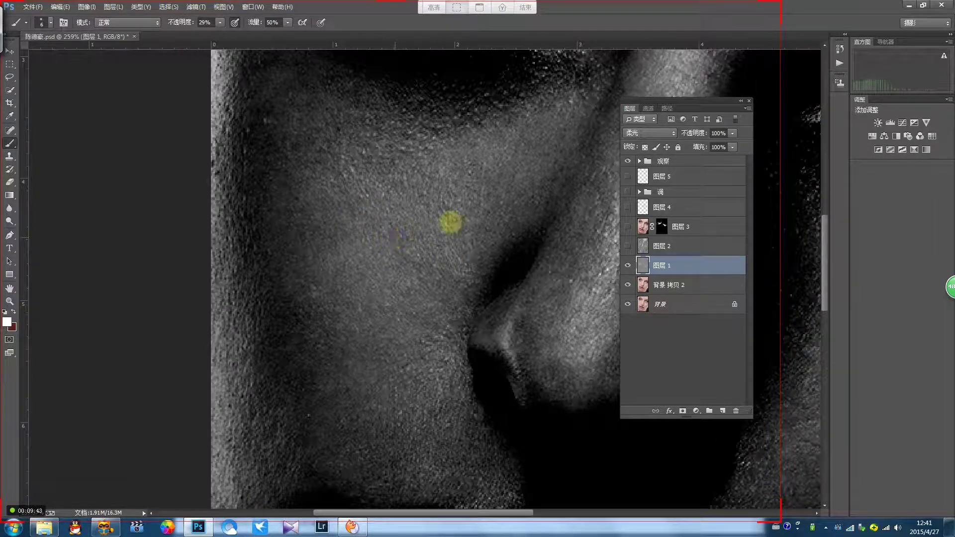
mouse_move(441, 222)
mouse_down()
mouse_move(438, 241)
mouse_move(409, 258)
mouse_up()
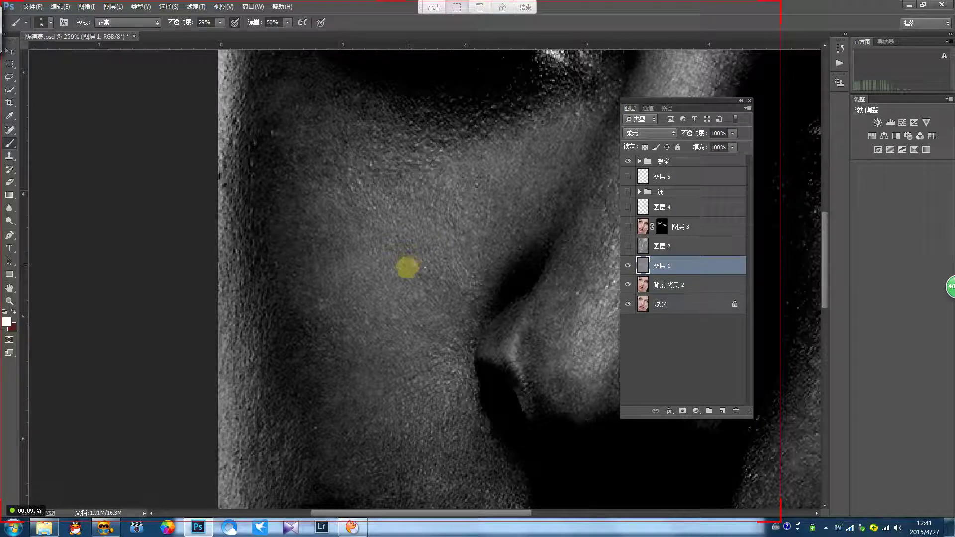
Step: Adjust the brush to a few pixels wide and lighten small dark spots across the middle of the cheek
key([)
drag(410, 266, 415, 299)
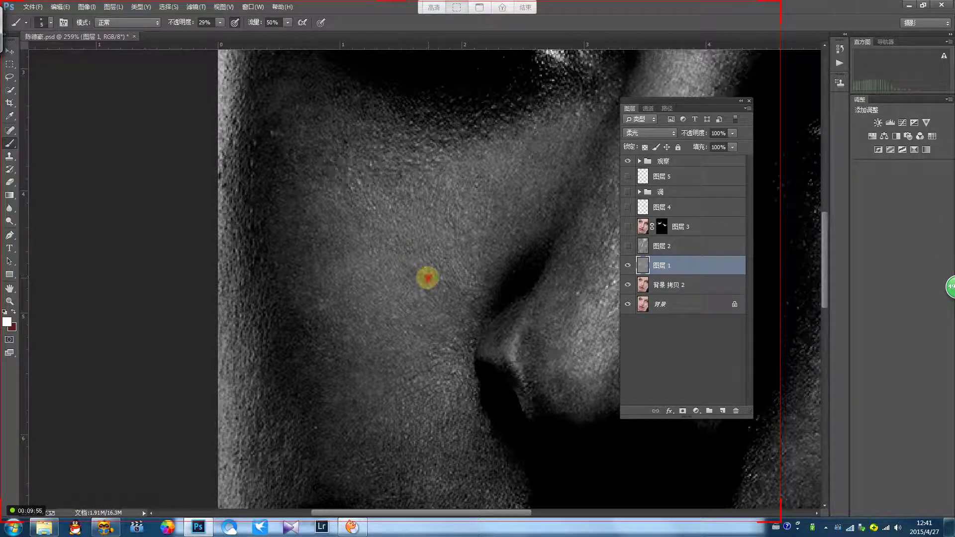
mouse_move(404, 279)
mouse_down()
mouse_move(416, 308)
mouse_move(447, 284)
mouse_move(426, 290)
mouse_move(434, 297)
mouse_up()
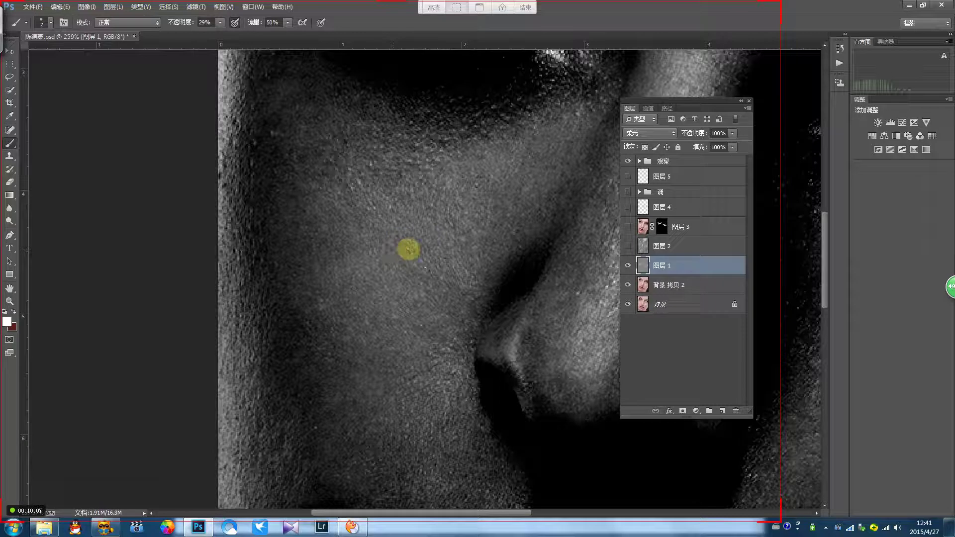
click(400, 243)
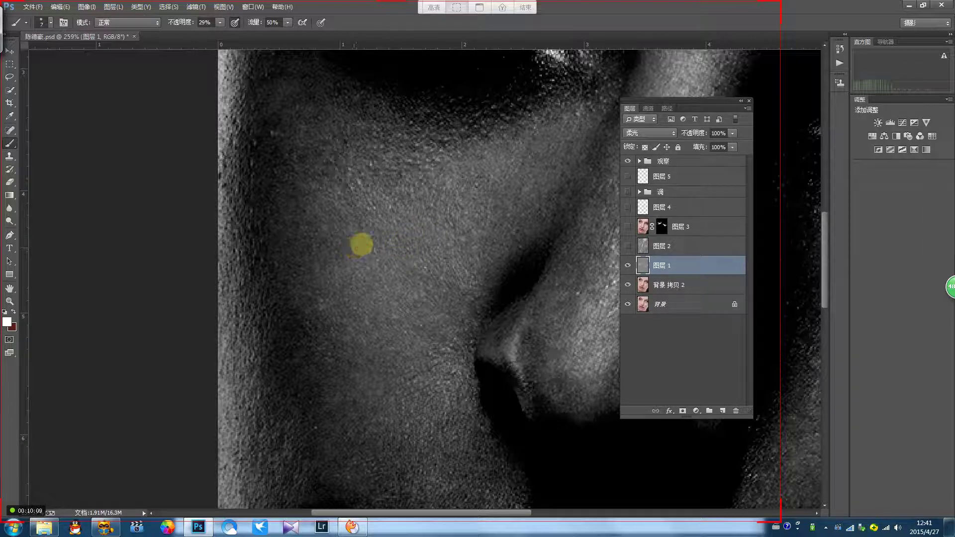
mouse_move(347, 243)
mouse_down()
mouse_move(360, 232)
mouse_move(351, 243)
mouse_up()
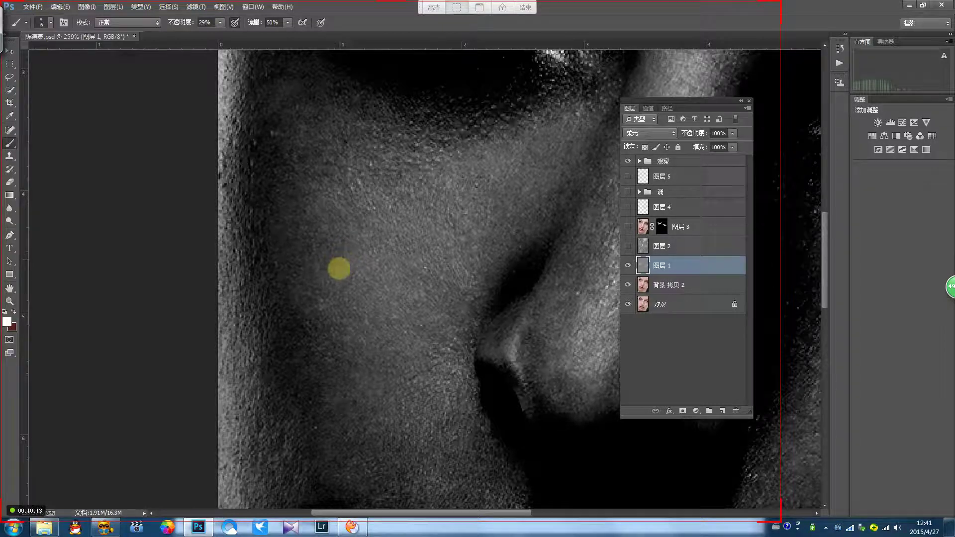
mouse_move(345, 281)
mouse_down()
mouse_move(372, 293)
mouse_move(345, 285)
mouse_move(370, 289)
mouse_move(357, 296)
mouse_move(378, 290)
mouse_move(356, 303)
mouse_move(379, 296)
mouse_up()
Step: Fine-tune the brush size, add more strokes on the cheek, and compare the cheek without and with 图层 1
key([)
key([)
key(])
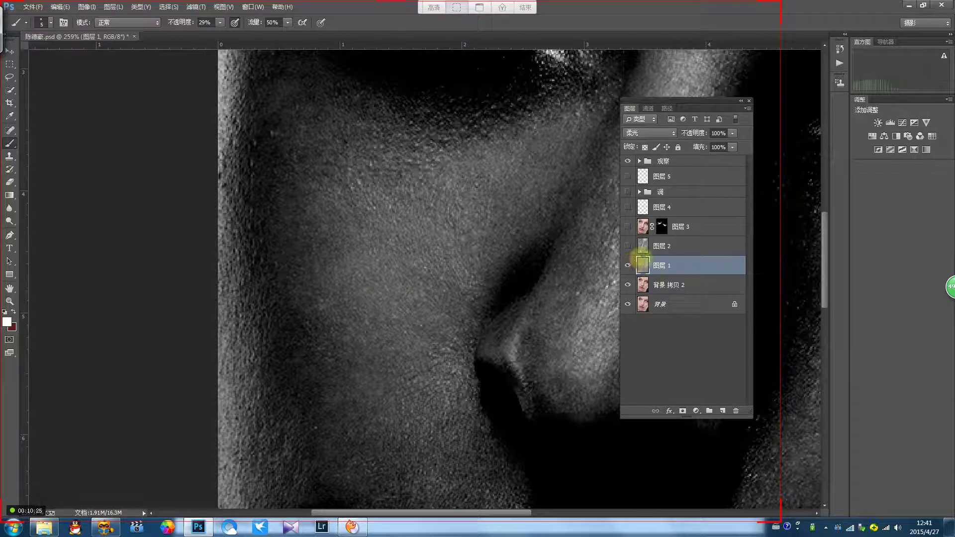
click(381, 289)
mouse_move(380, 288)
mouse_down()
mouse_move(420, 277)
mouse_move(408, 279)
mouse_move(420, 301)
mouse_move(414, 292)
mouse_up()
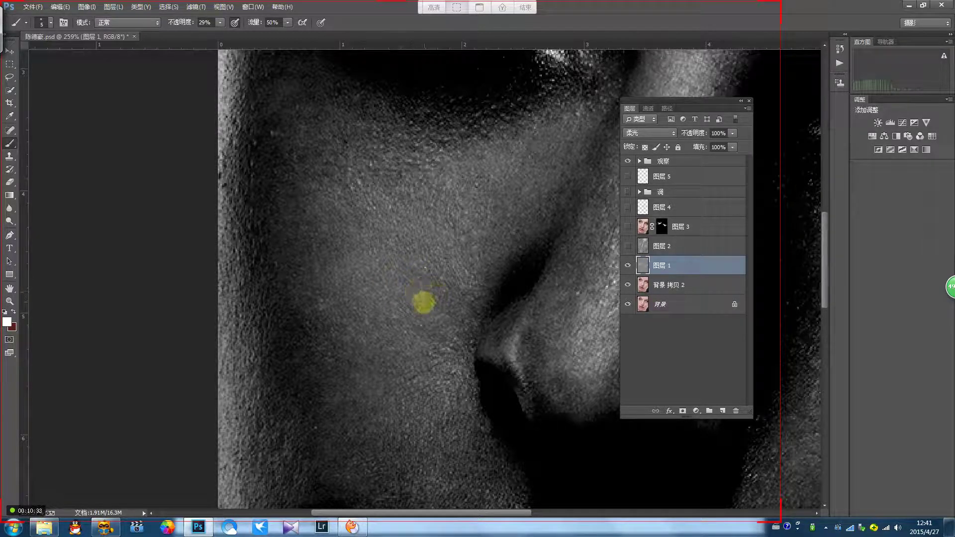
click(628, 265)
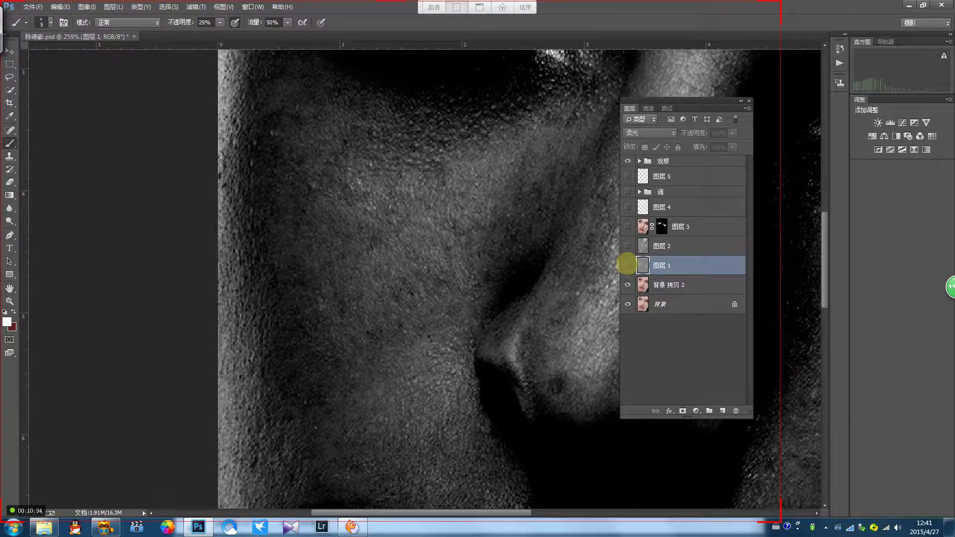
click(628, 266)
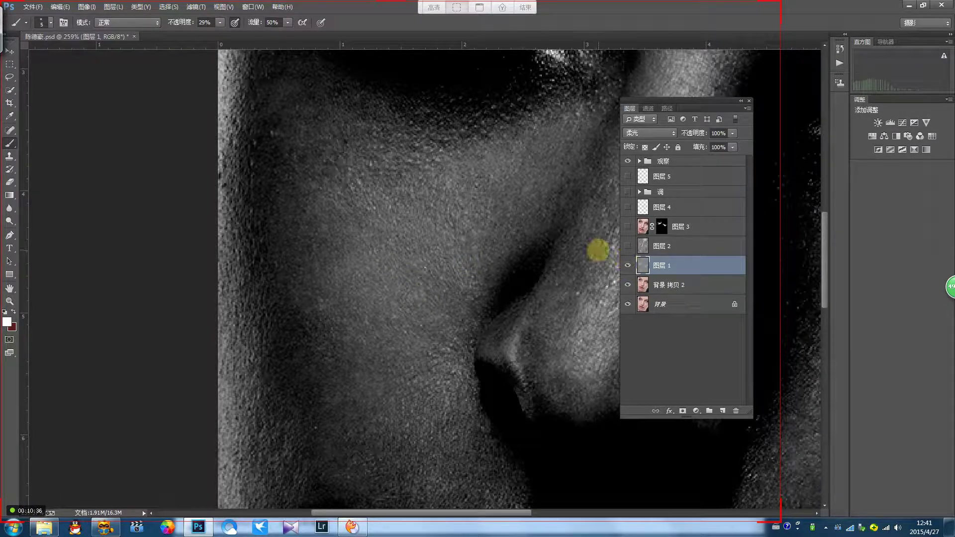
Step: Create the new layer 图层 6 above 图层 1 in 柔光 (Soft Light) mode, filled with the neutral gray
key(ctrl+shift+n)
click(393, 245)
click(356, 254)
click(403, 260)
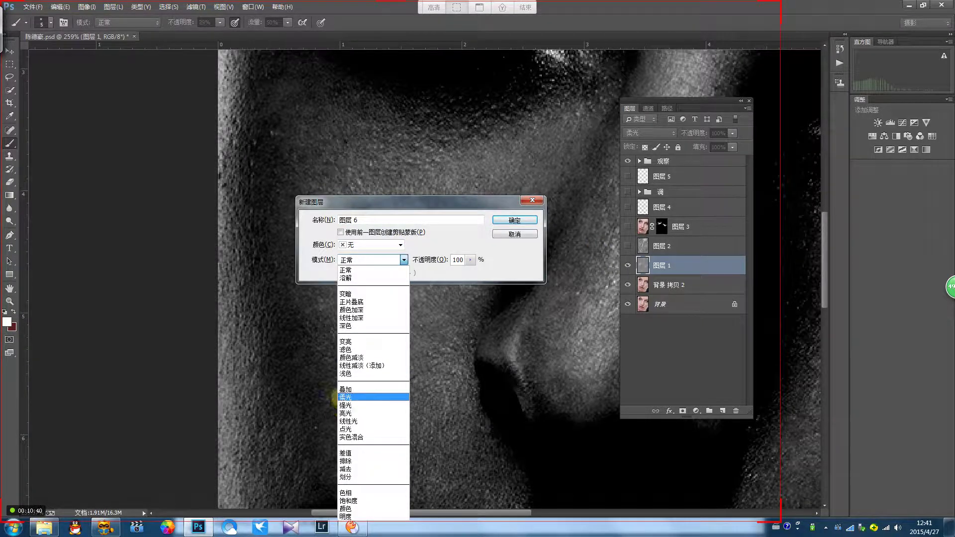
click(345, 397)
click(341, 273)
click(515, 220)
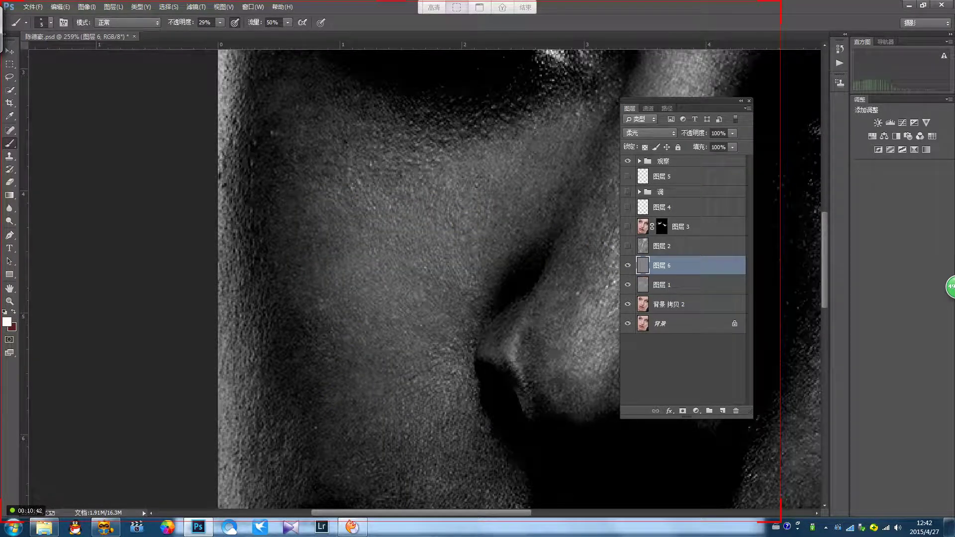
Step: Reset the colours to white over black and dab over the small dark patches on the cheek beside the nose on 图层 6
click(5, 311)
click(14, 312)
drag(438, 266, 433, 261)
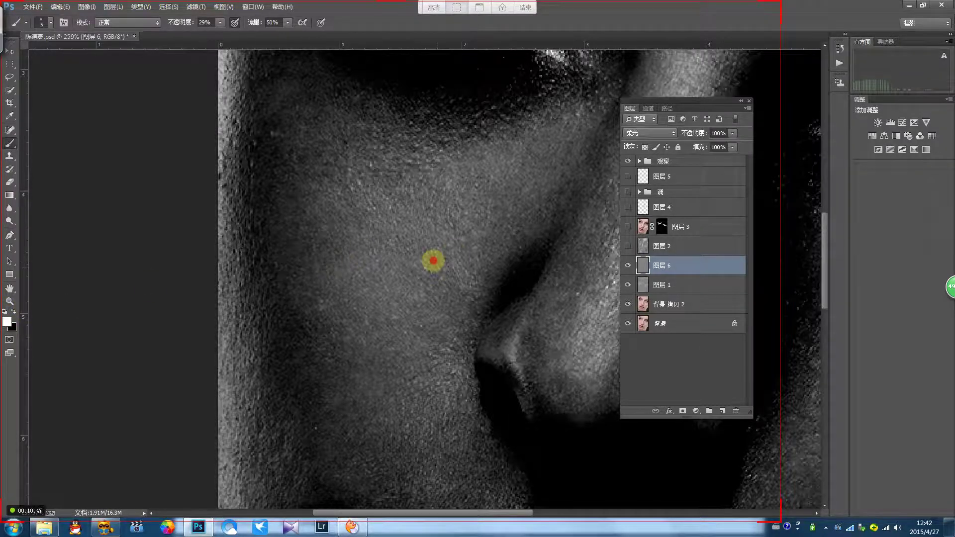
click(401, 258)
click(400, 259)
click(400, 259)
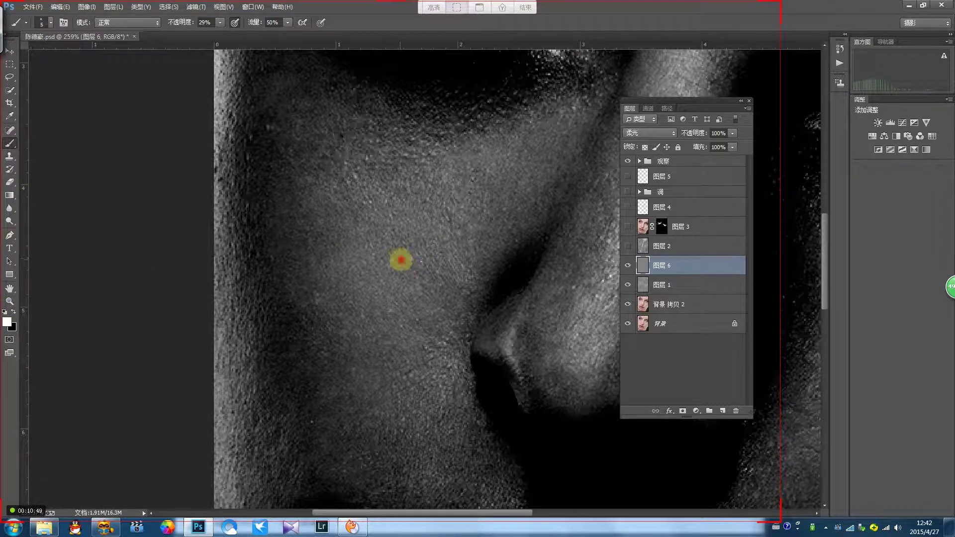
click(411, 270)
click(416, 271)
click(424, 277)
mouse_move(426, 283)
mouse_down()
mouse_move(436, 273)
mouse_move(433, 292)
mouse_move(429, 282)
mouse_up()
click(454, 282)
click(415, 279)
click(420, 275)
click(418, 294)
click(427, 295)
click(416, 293)
click(423, 299)
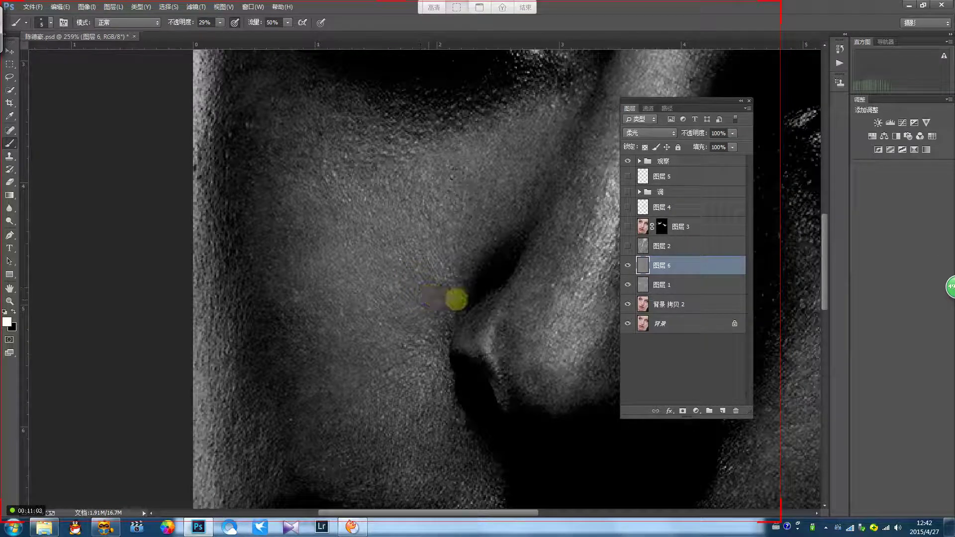
click(422, 304)
mouse_move(394, 291)
mouse_down()
mouse_move(405, 283)
mouse_move(407, 292)
mouse_up()
click(408, 290)
click(404, 290)
click(418, 289)
click(407, 283)
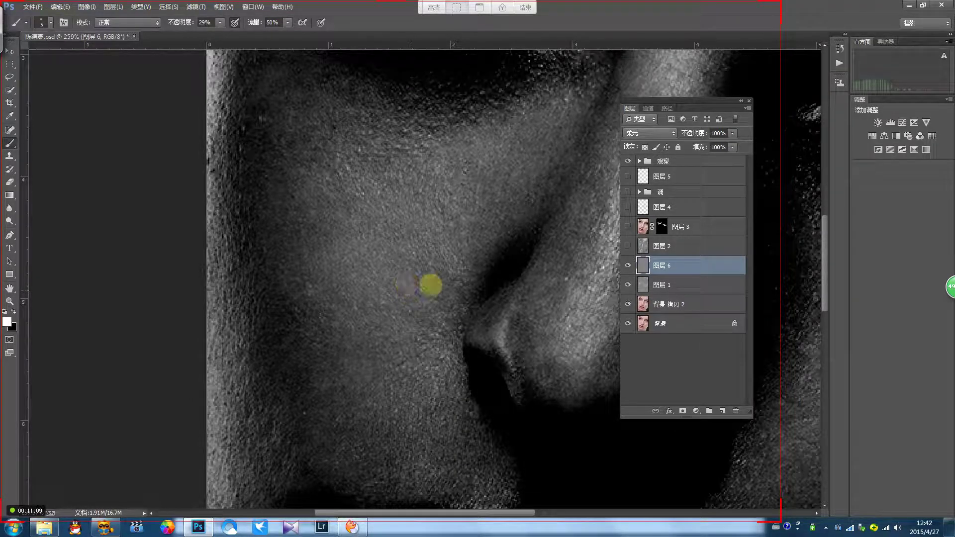
click(402, 291)
drag(494, 242, 476, 271)
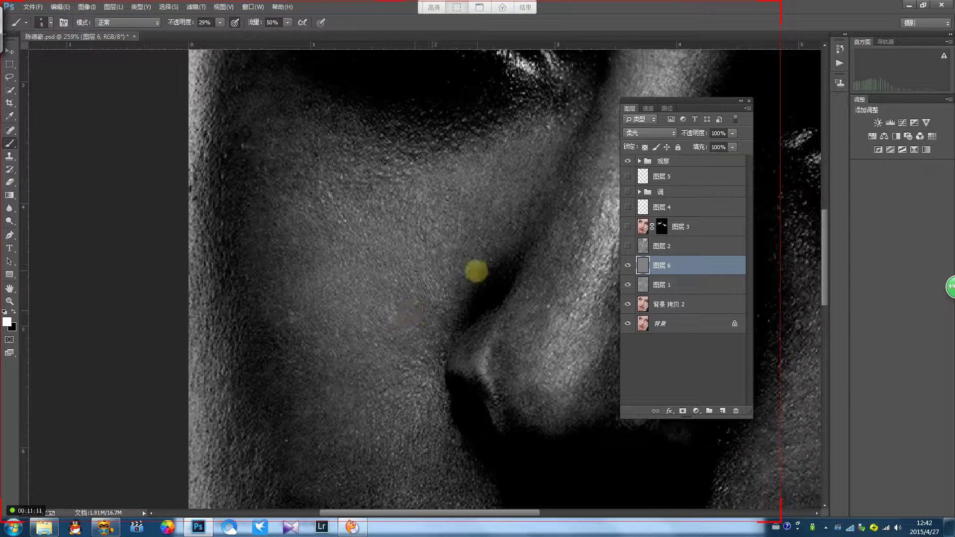
click(412, 303)
Step: Compare the cheek without and with the 图层 6 retouching
click(628, 265)
click(628, 265)
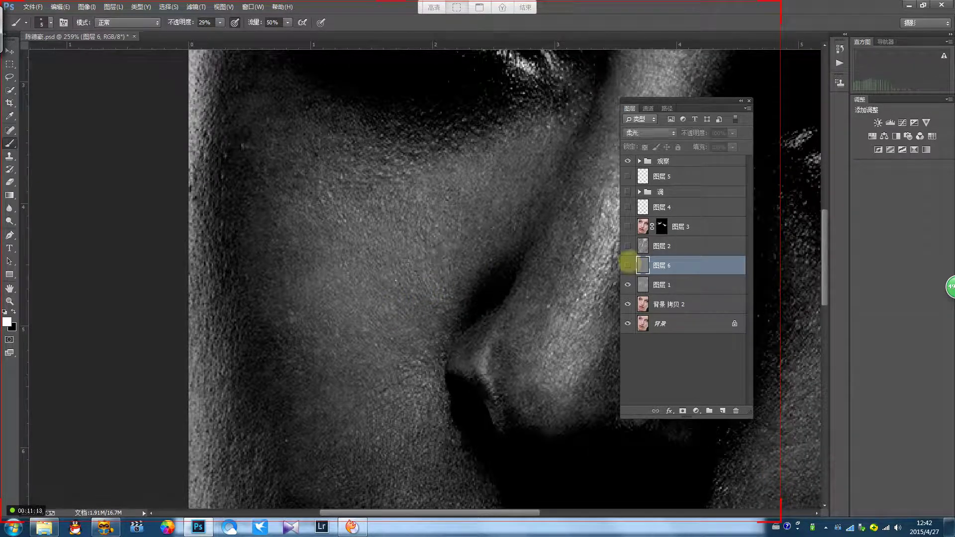
click(628, 265)
click(628, 265)
Step: Even out the larger dark areas of the cheek on 图层 6, enlarging the brush in stages to 15 pixels
drag(400, 299, 409, 304)
click(399, 305)
key(])
key(])
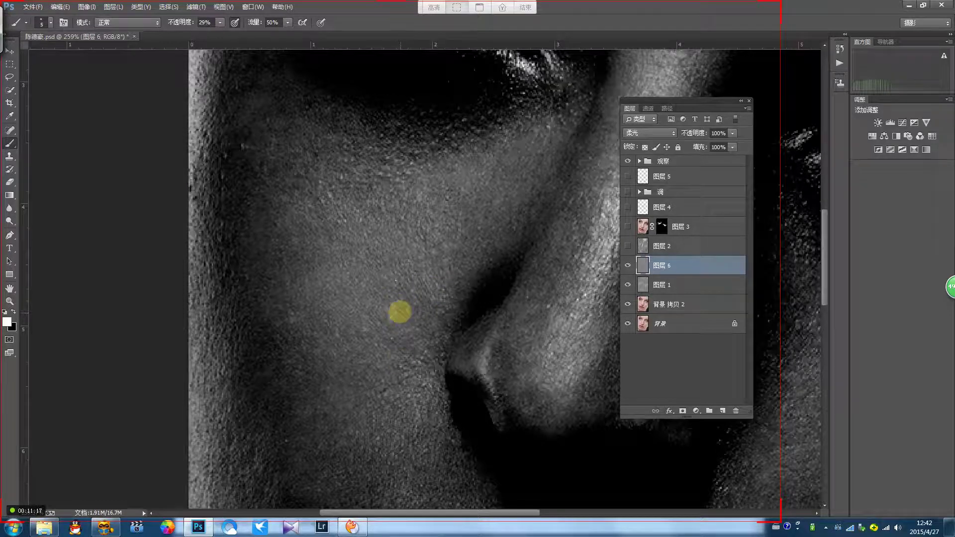
key(])
click(399, 305)
click(401, 305)
click(405, 307)
click(395, 302)
key(])
key(])
click(395, 292)
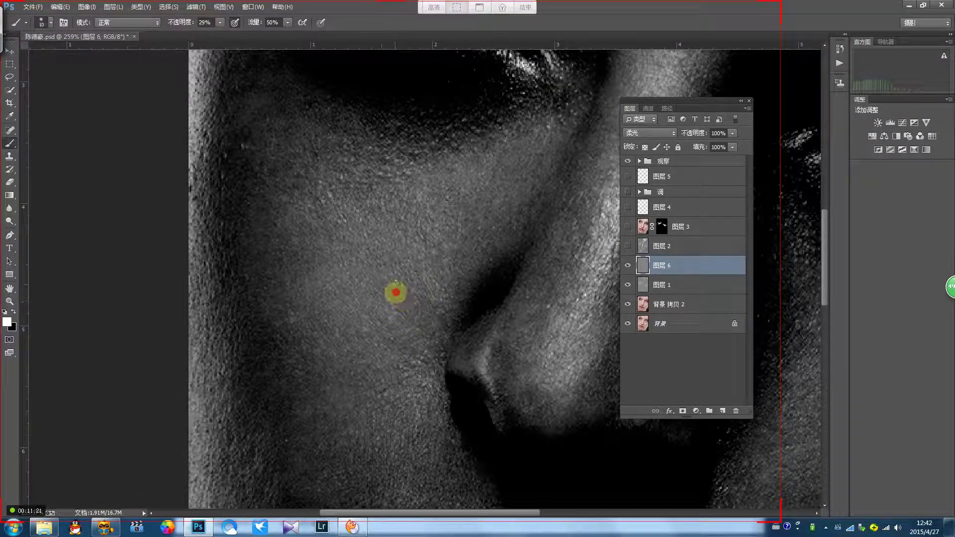
click(377, 286)
key(])
click(378, 281)
click(390, 288)
mouse_move(390, 288)
mouse_down()
mouse_move(411, 282)
mouse_move(405, 288)
mouse_up()
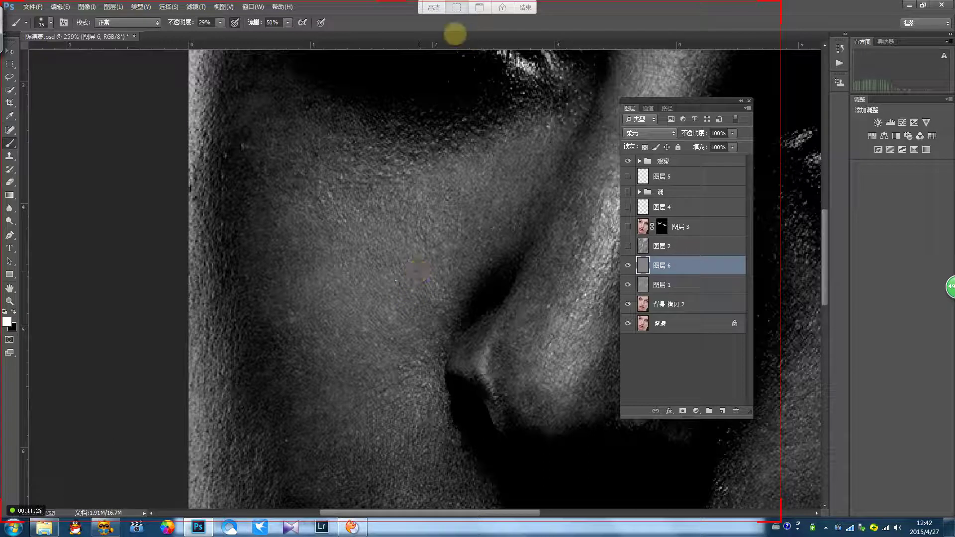
Step: End the desktop share and restart it from the classroom app as 自由分享 in 普通 quality
click(526, 7)
click(482, 415)
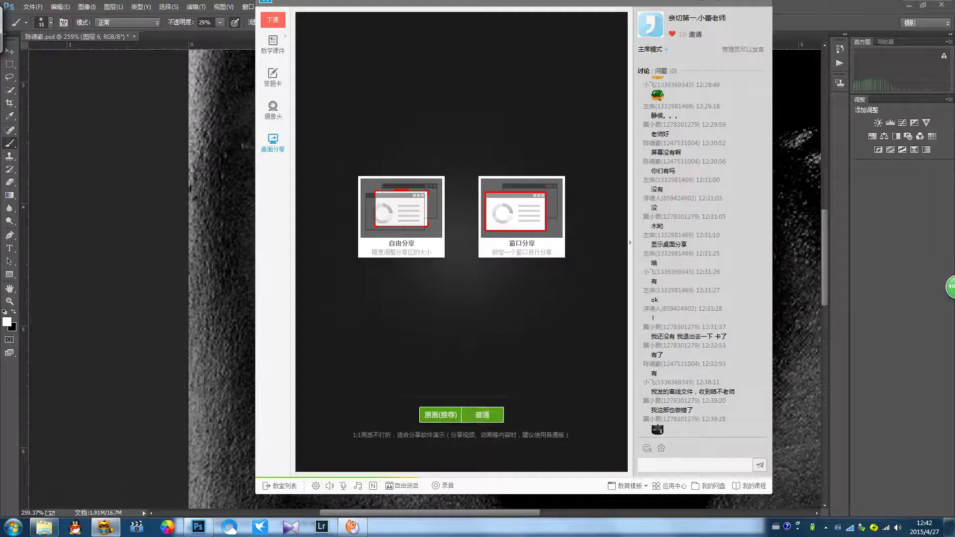
click(401, 216)
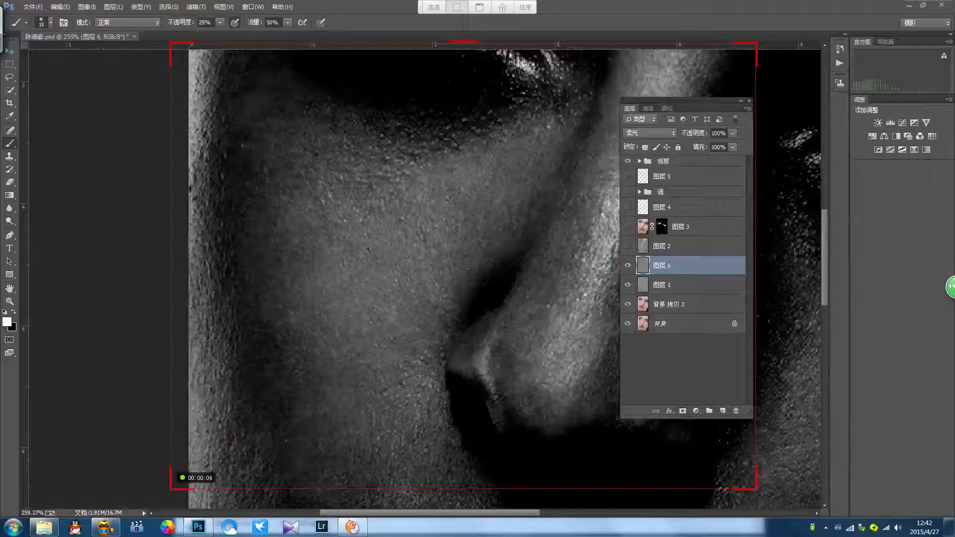
Step: Continue retouching the cheek on 图层 6 with a brush of about 6 pixels, and review the face at 137% zoom
drag(386, 279, 384, 271)
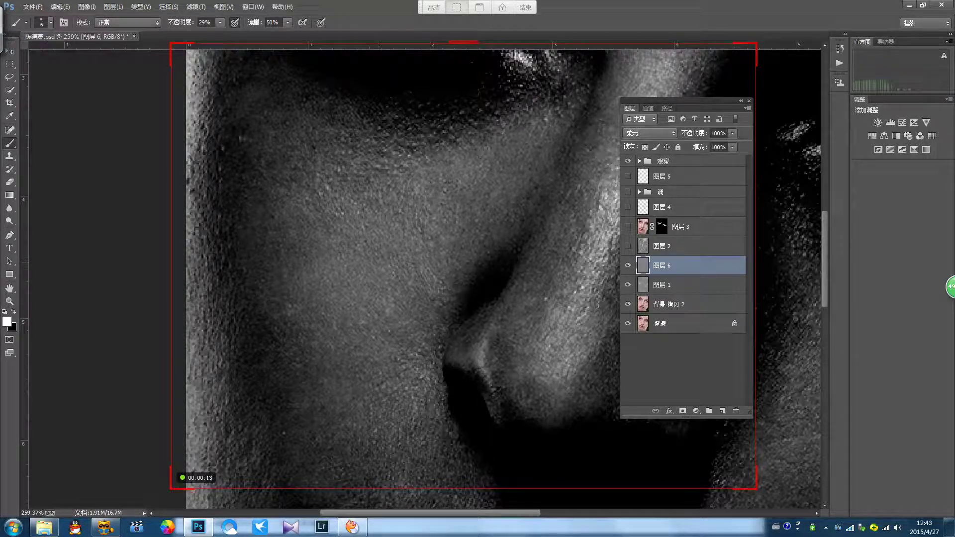
key(bracketleft)
key(bracketright)
key(bracketleft)
key(bracketleft)
key(bracketright)
key(z)
mouse_move(410, 248)
mouse_down()
mouse_move(367, 249)
mouse_move(376, 252)
mouse_up()
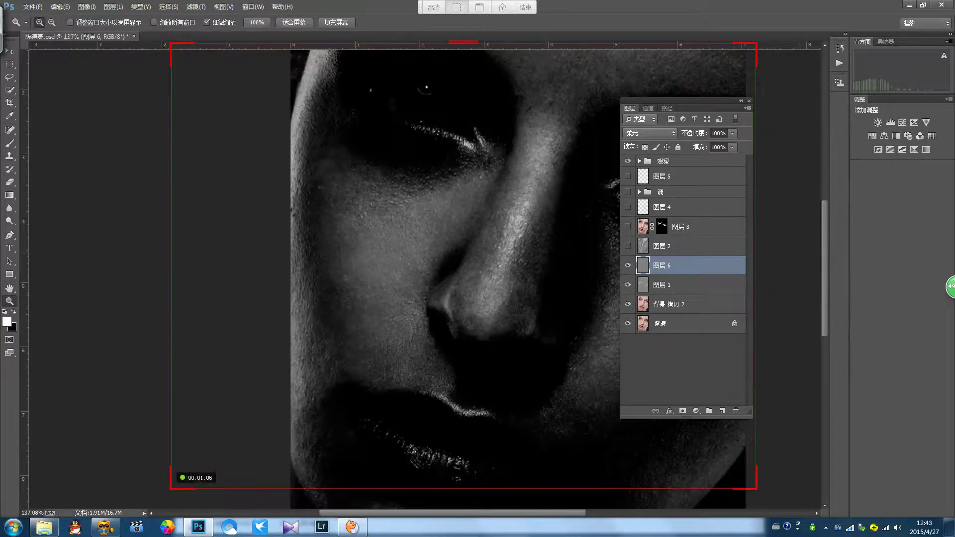
Step: Retouch the cheek beside the nose on 图层 6 with small white strokes at 29% opacity, undoing the unsuitable ones, and enlarge the brush
scroll(413, 246, up, 2)
key(b)
key(x)
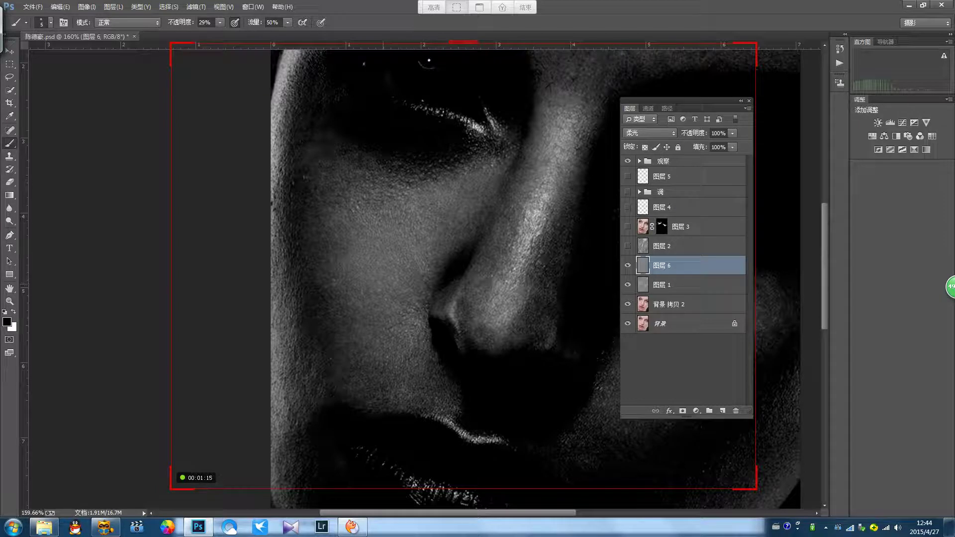
key(x)
key(x)
key(x)
drag(393, 269, 402, 270)
key(ctrl+z)
drag(392, 271, 404, 265)
key(ctrl+z)
drag(414, 245, 413, 254)
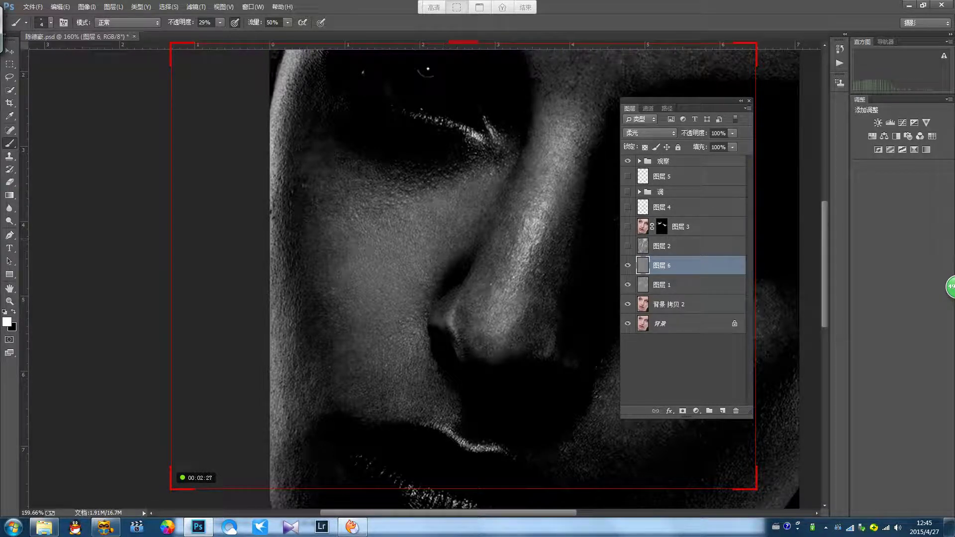
key(bracketright)
key(bracketright)
Step: Compare the black-and-white cheek without and with 图层 6, both close up and at full-face size
click(628, 265)
click(628, 265)
key(ctrl+space)
drag(480, 264, 570, 261)
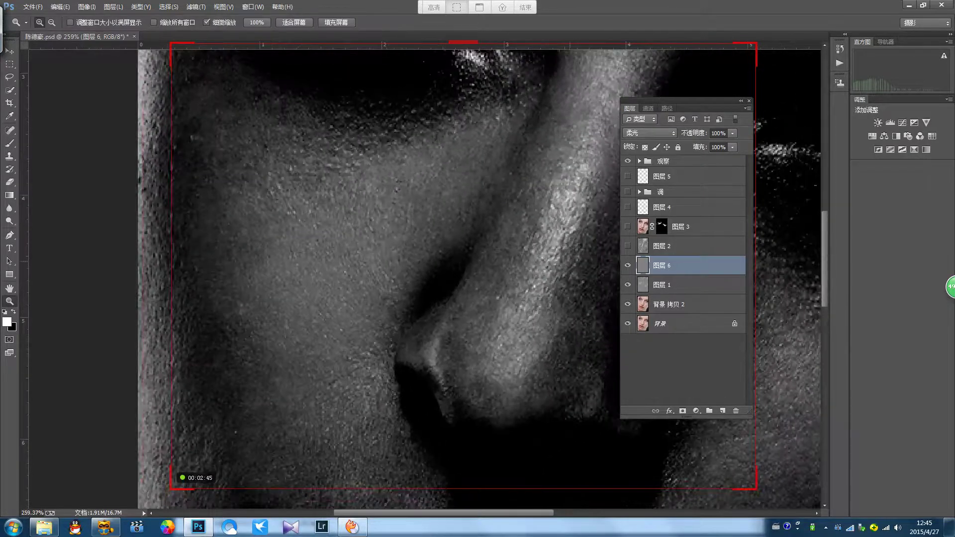
click(628, 265)
click(628, 265)
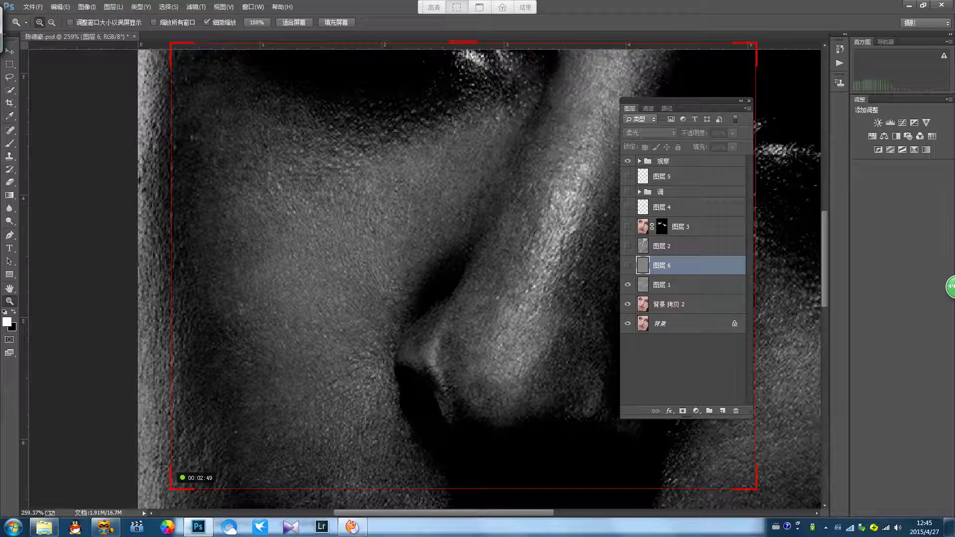
drag(521, 273, 396, 272)
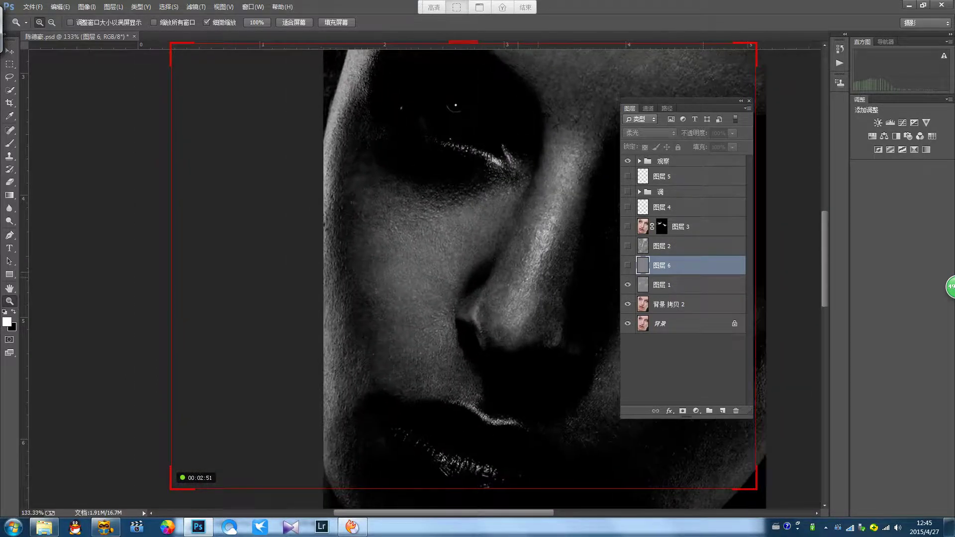
click(628, 266)
mouse_move(479, 278)
mouse_down()
mouse_move(500, 255)
mouse_move(462, 279)
mouse_up()
Step: Hide the 观察 group and compare the skin in colour without and with 图层 6, close up and across the whole face
click(628, 161)
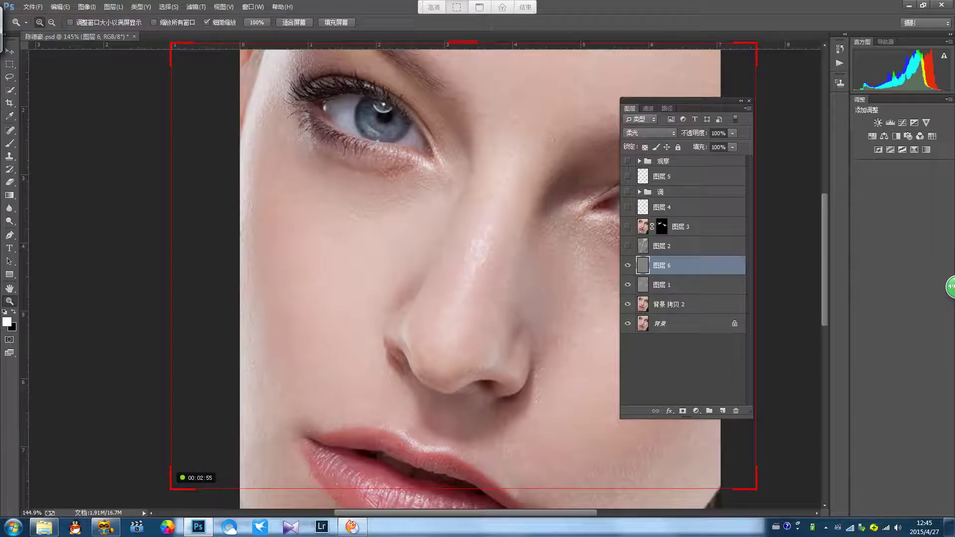
click(628, 265)
click(628, 265)
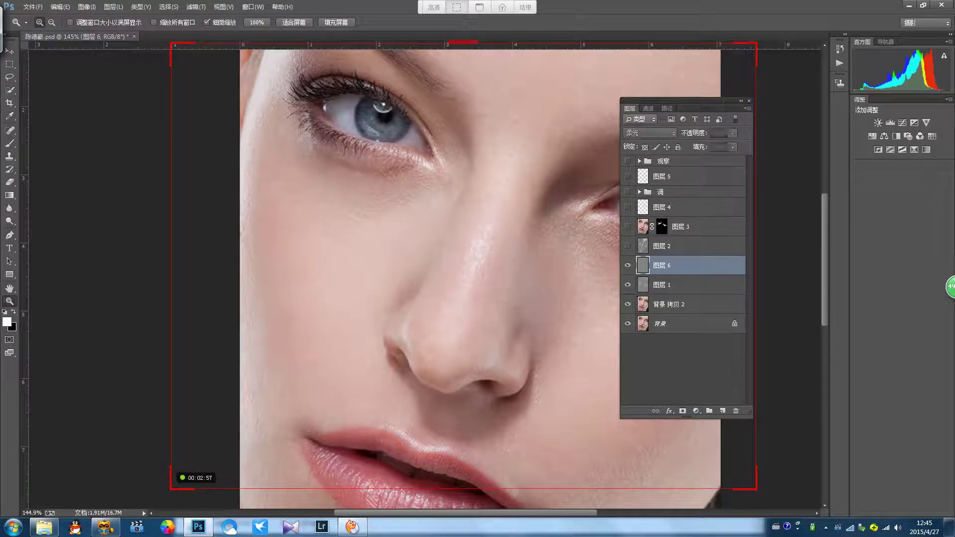
drag(395, 297, 545, 296)
click(628, 265)
click(628, 265)
click(627, 265)
click(628, 265)
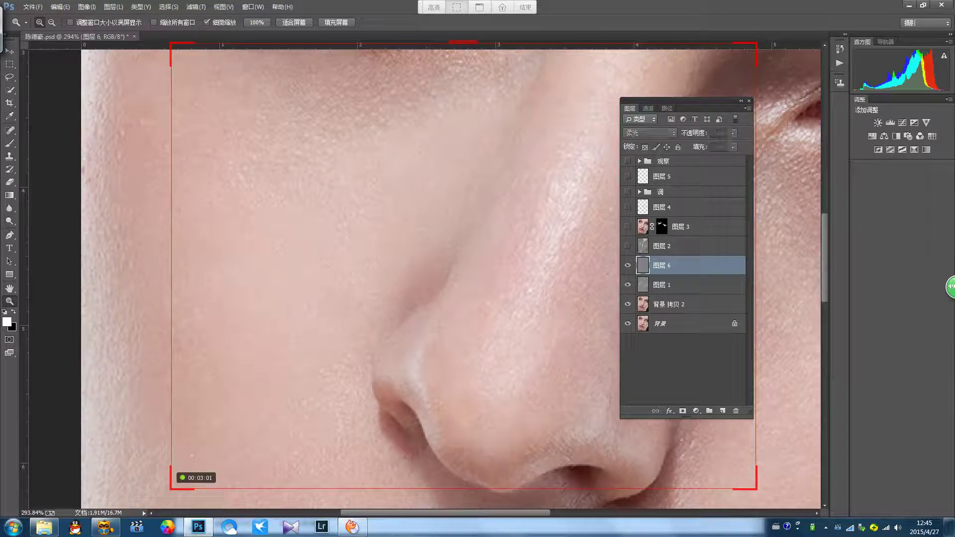
drag(505, 279, 429, 283)
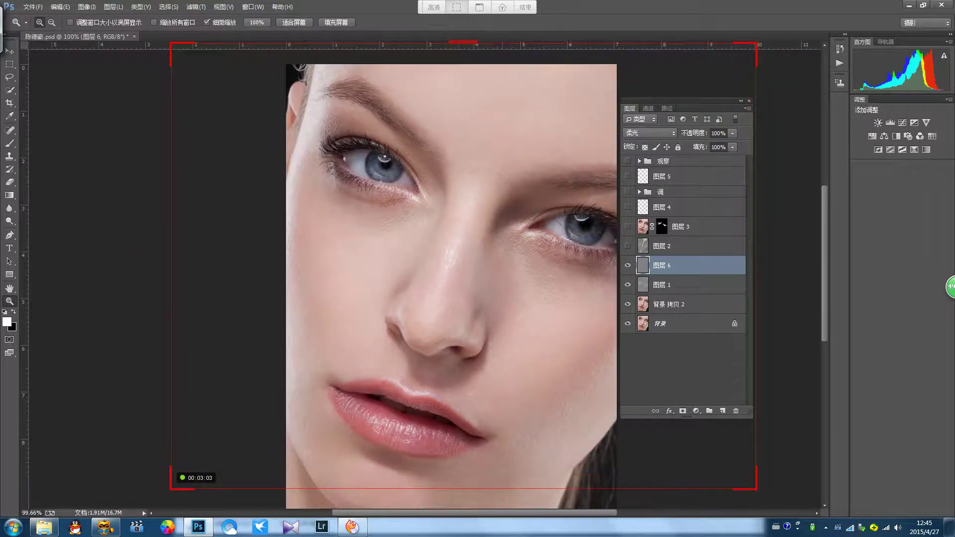
drag(509, 302, 472, 336)
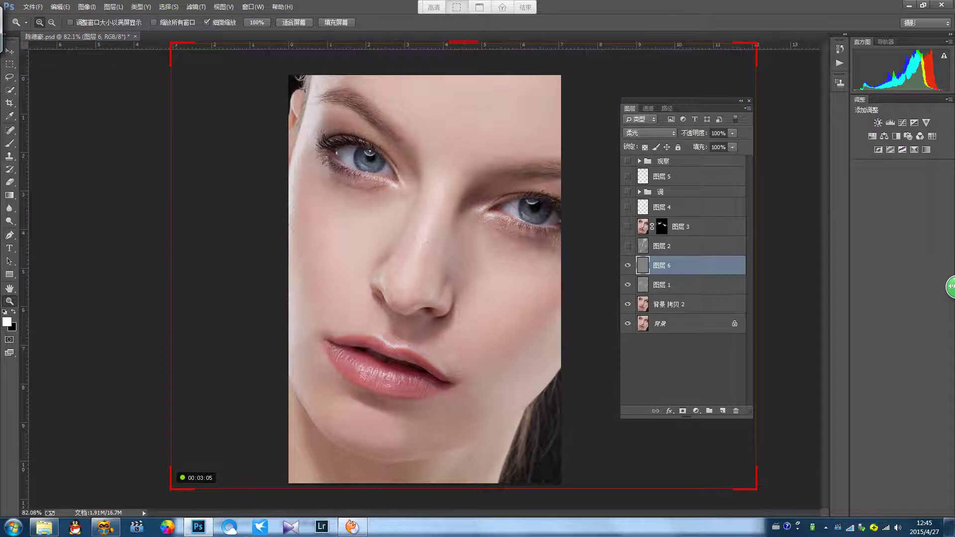
Step: Show 图层 2, inspect its dodge-and-burn painting in isolation, and bring the other layers back
click(628, 245)
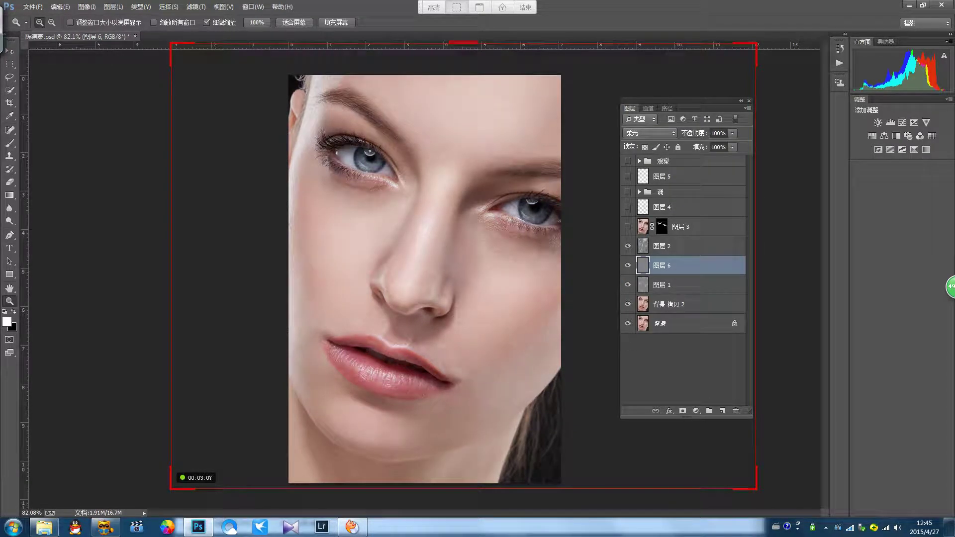
alt+click(628, 246)
drag(461, 301, 427, 307)
alt+click(628, 246)
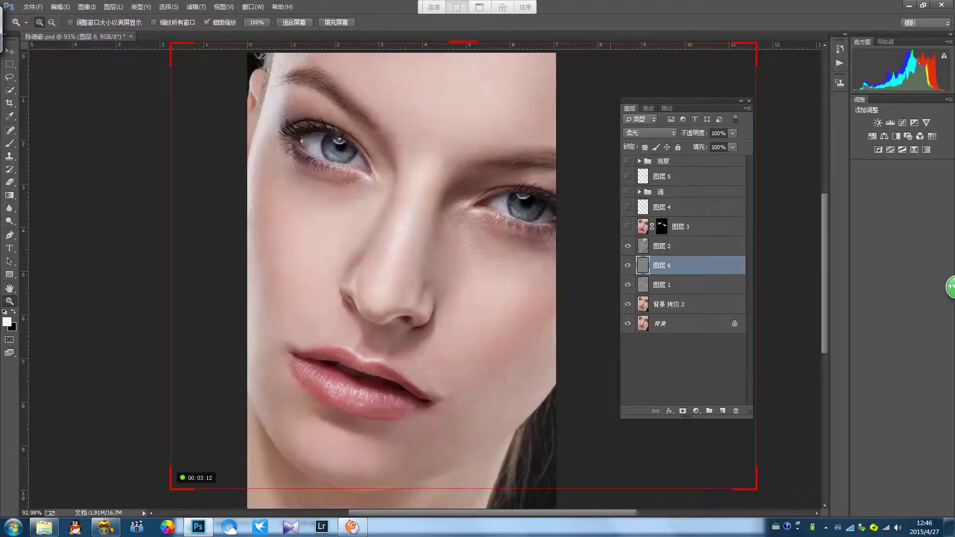
Step: Compare the face with 图层 6, 图层 1 and 图层 2 switched off and on
drag(628, 266, 628, 285)
click(628, 285)
click(628, 265)
click(628, 246)
click(628, 246)
drag(404, 280, 414, 264)
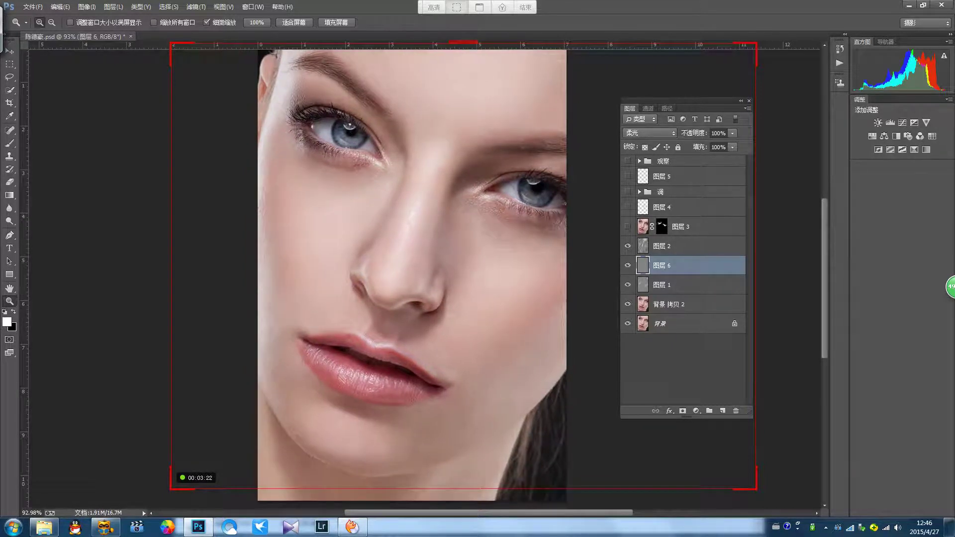
Step: Inspect 图层 2 and the original 背景 in isolation by turns, restoring the retouching layers up to 图层 2
alt+click(628, 246)
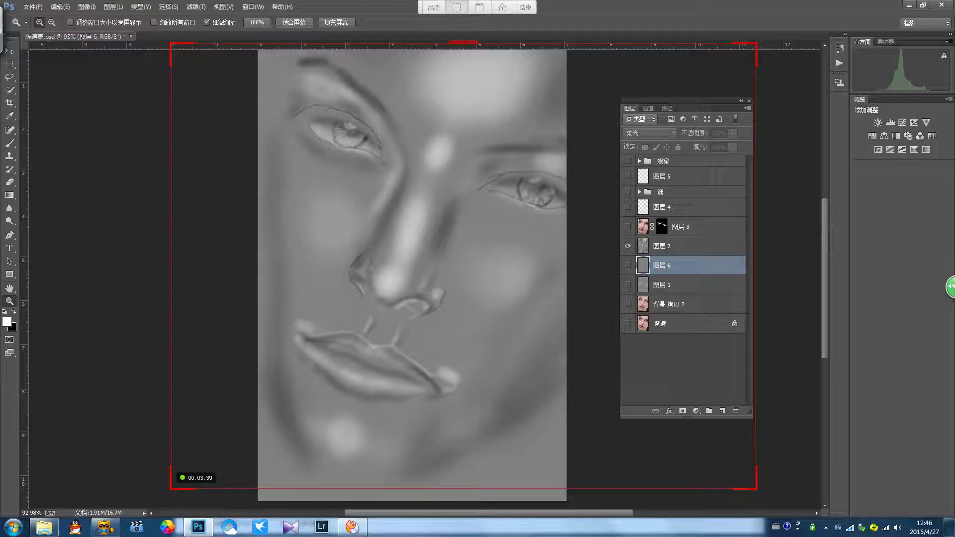
drag(628, 265, 628, 323)
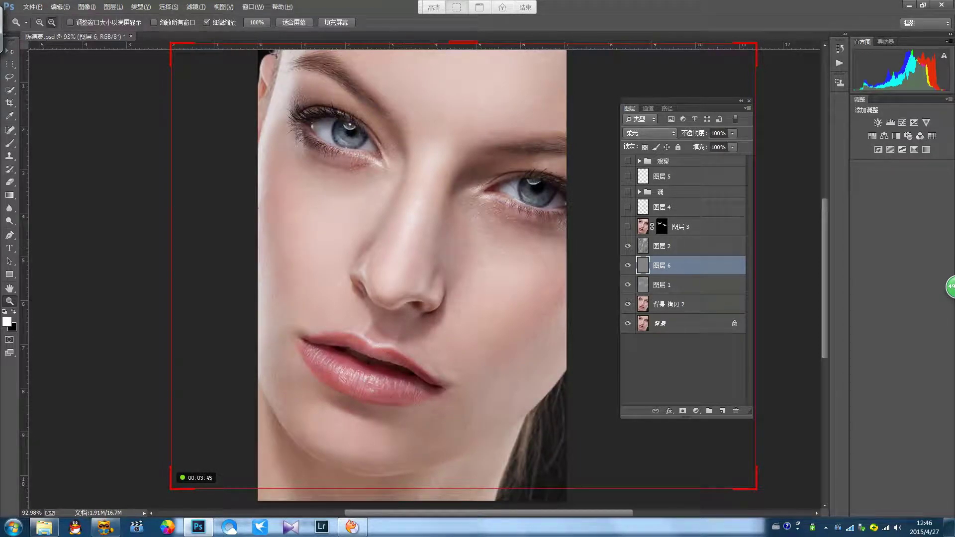
alt+click(628, 324)
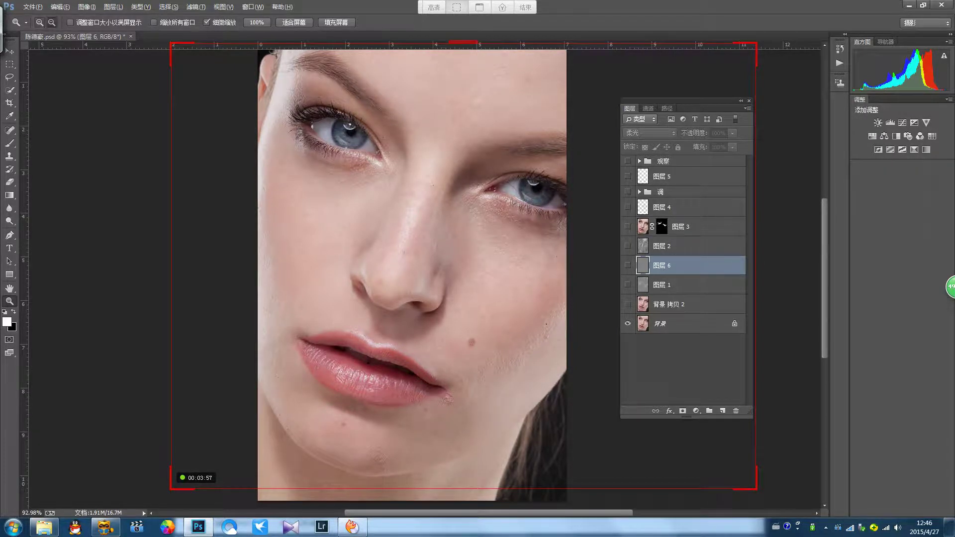
alt+click(628, 246)
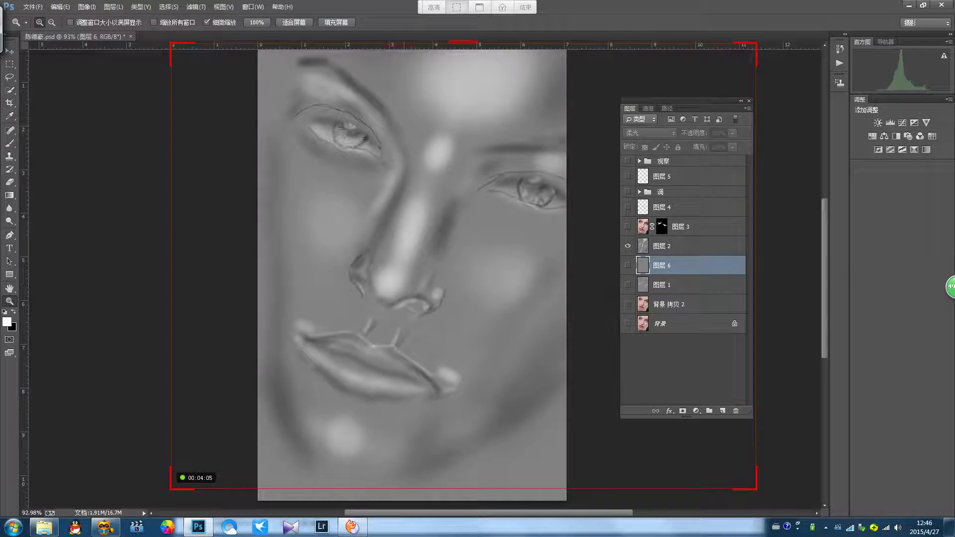
alt+click(628, 324)
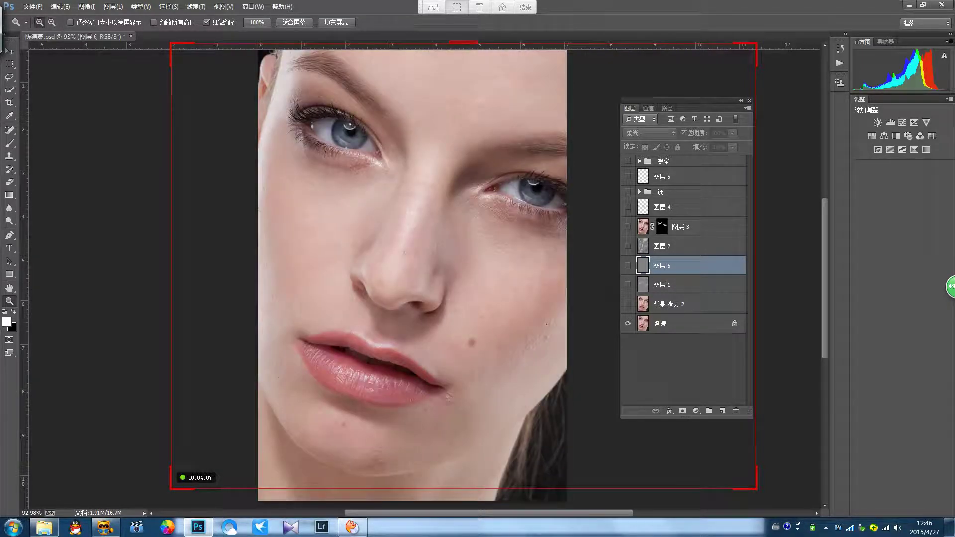
drag(628, 304, 628, 245)
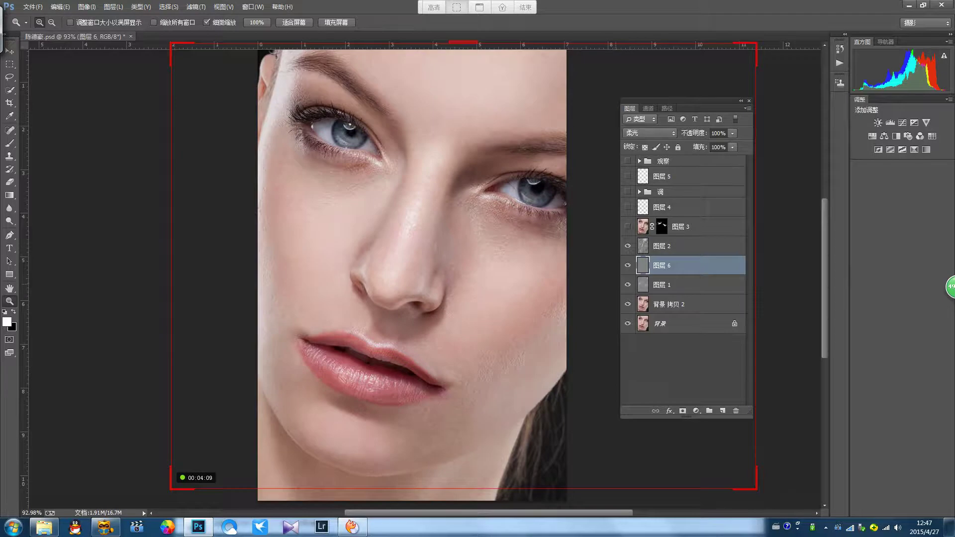
Step: Compare the portrait with 图层 2 and 背景 拷贝 2 each switched off and on
click(628, 246)
click(628, 245)
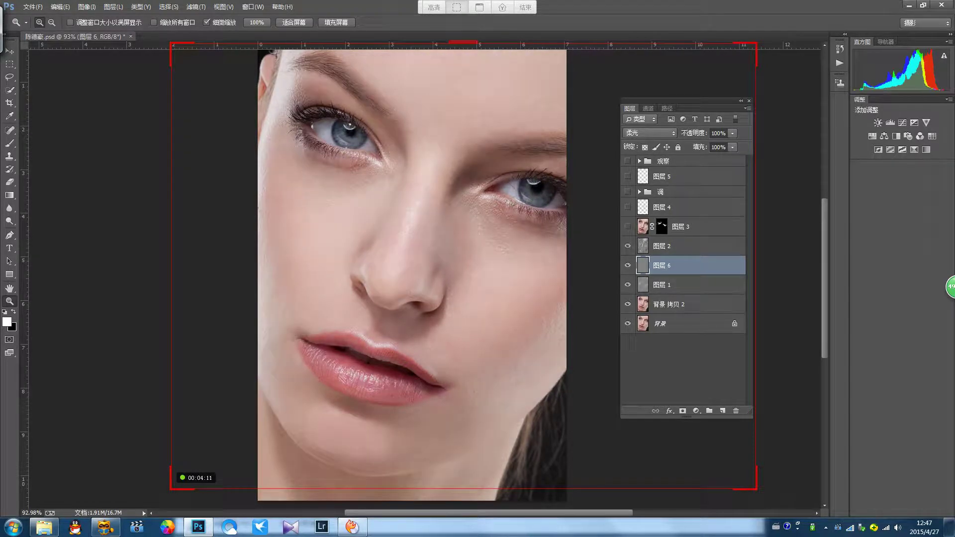
click(628, 304)
click(628, 304)
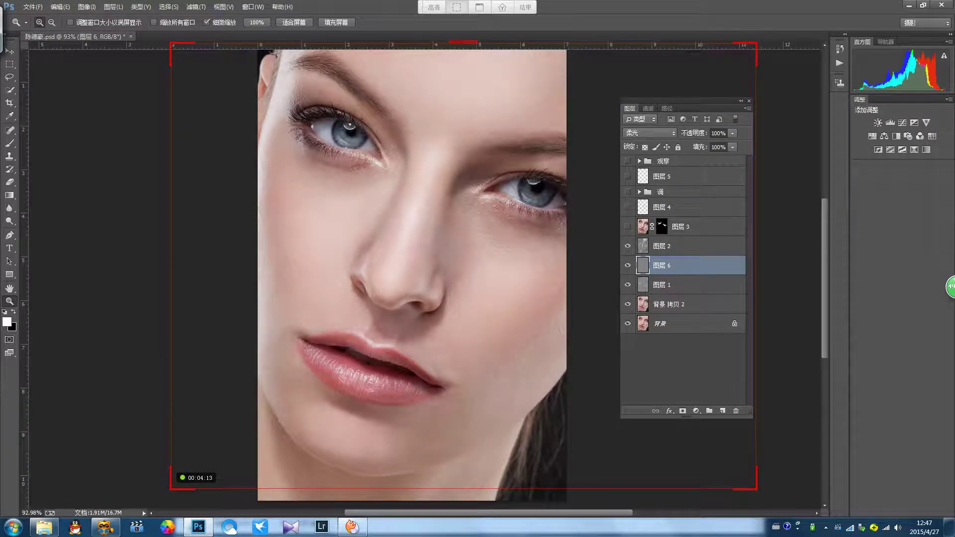
click(628, 245)
click(628, 246)
click(628, 246)
click(628, 246)
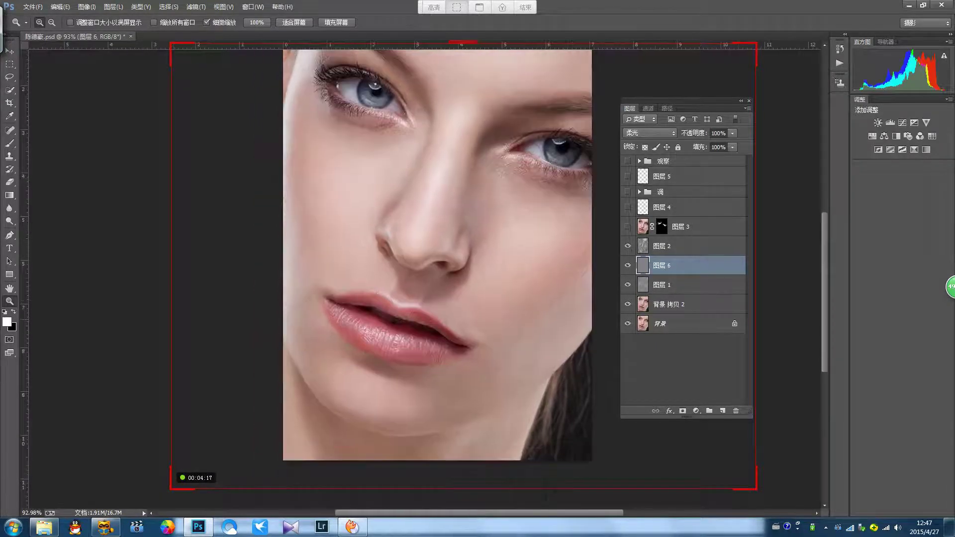
Step: Show 图层 3 and inspect the painted under-eye areas of its layer mask
click(628, 227)
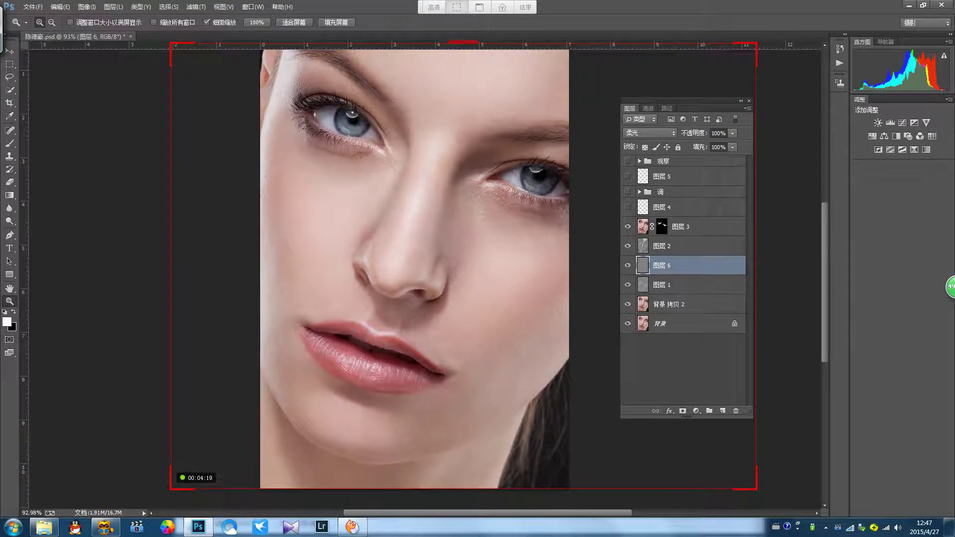
alt+click(661, 226)
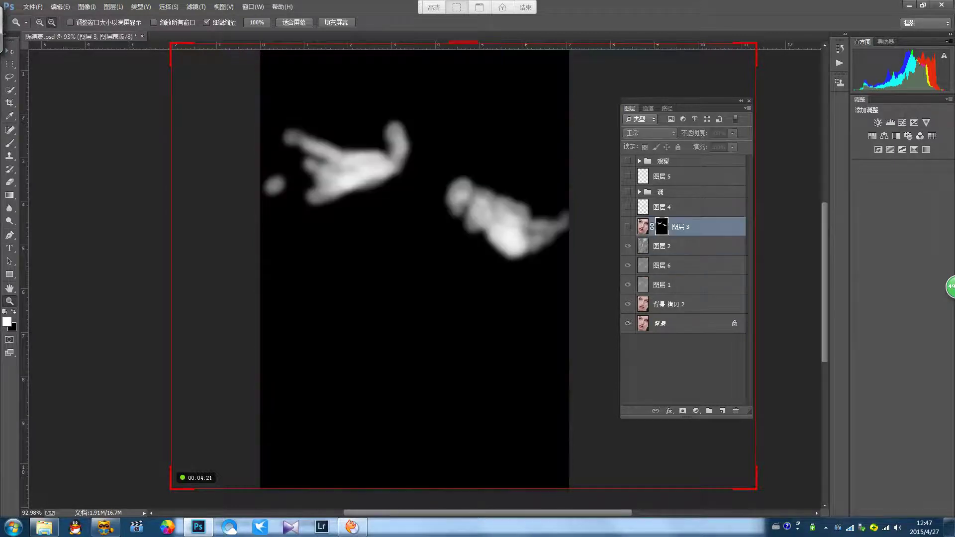
alt+click(661, 226)
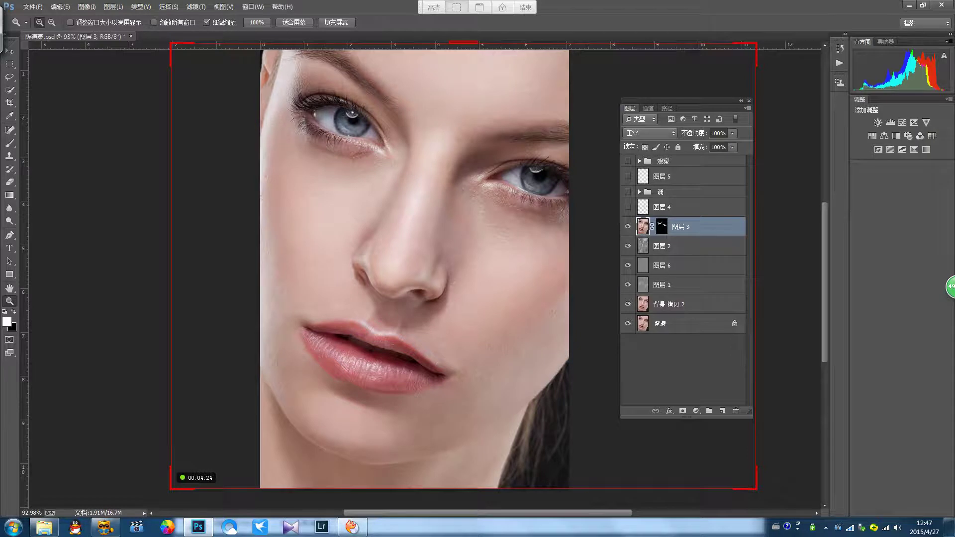
Step: Check the mask of 图层 3 again and compare the under-eye skin close up without and with that layer
drag(479, 180, 492, 180)
scroll(487, 184, up, 3)
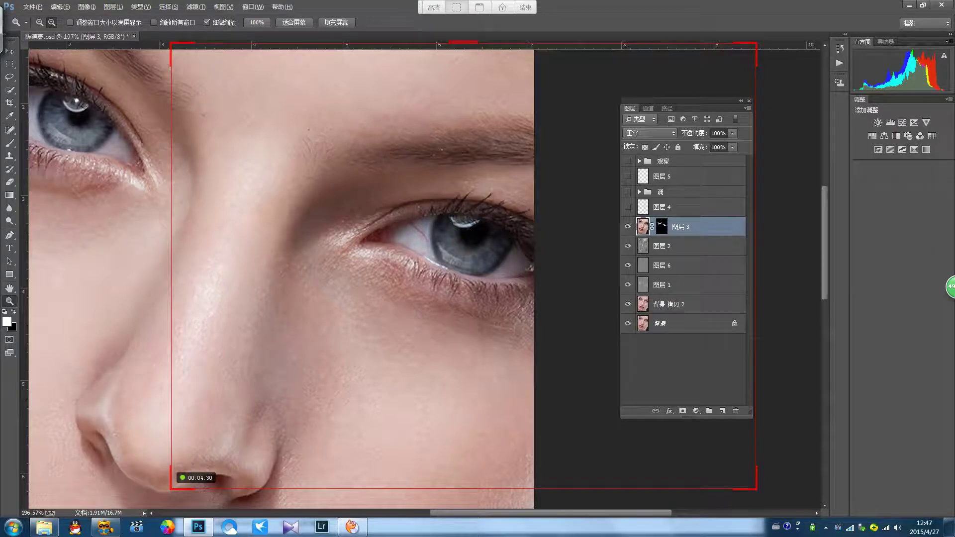
alt+click(661, 226)
alt+click(661, 226)
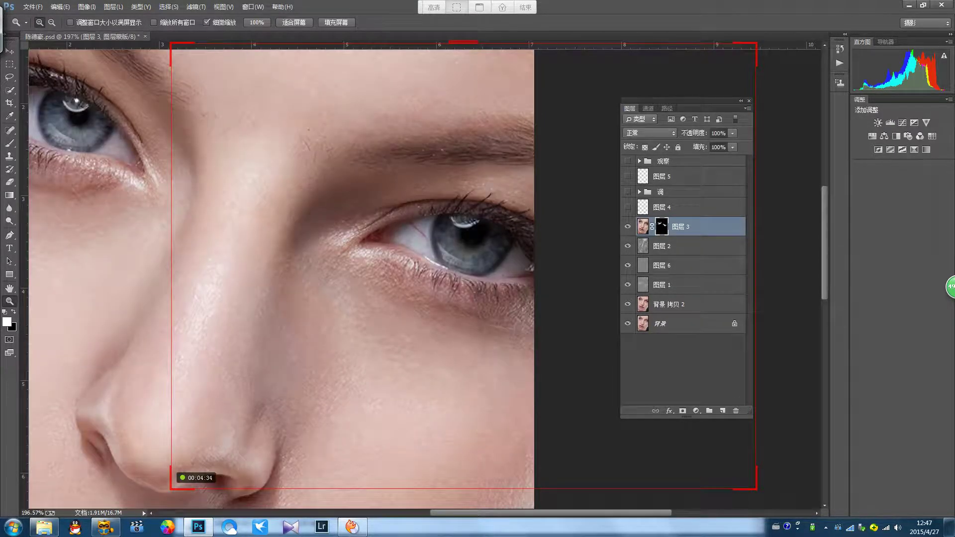
drag(389, 279, 434, 282)
click(642, 227)
click(628, 226)
click(628, 226)
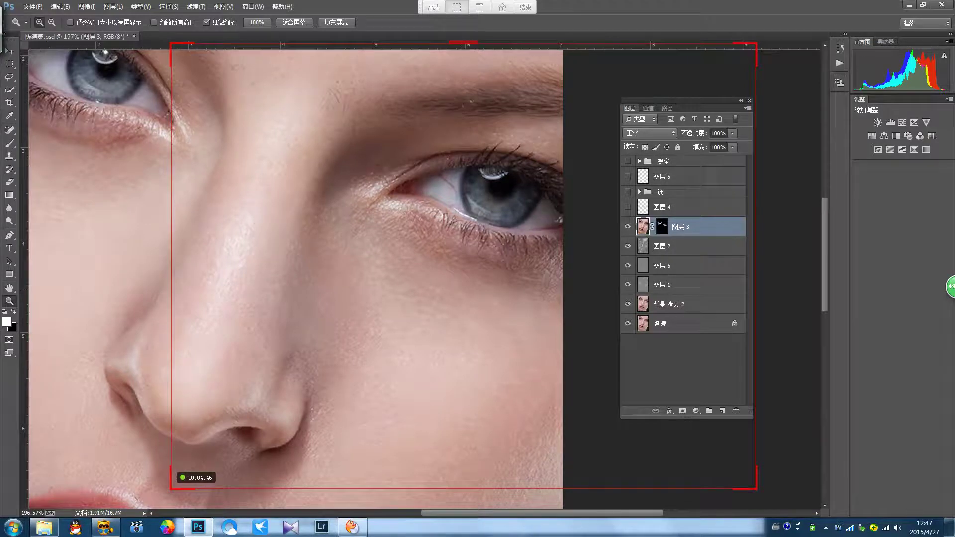
Step: Examine the effect of 图层 3 under the eye at several zoom levels, switching the layer off and on
drag(432, 300, 422, 239)
scroll(545, 79, up, 3)
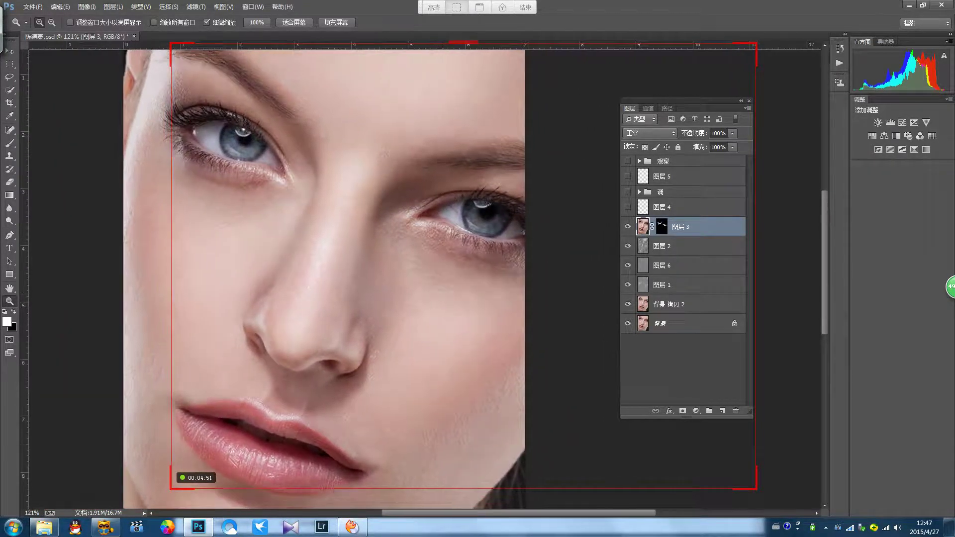
scroll(488, 277, up, 3)
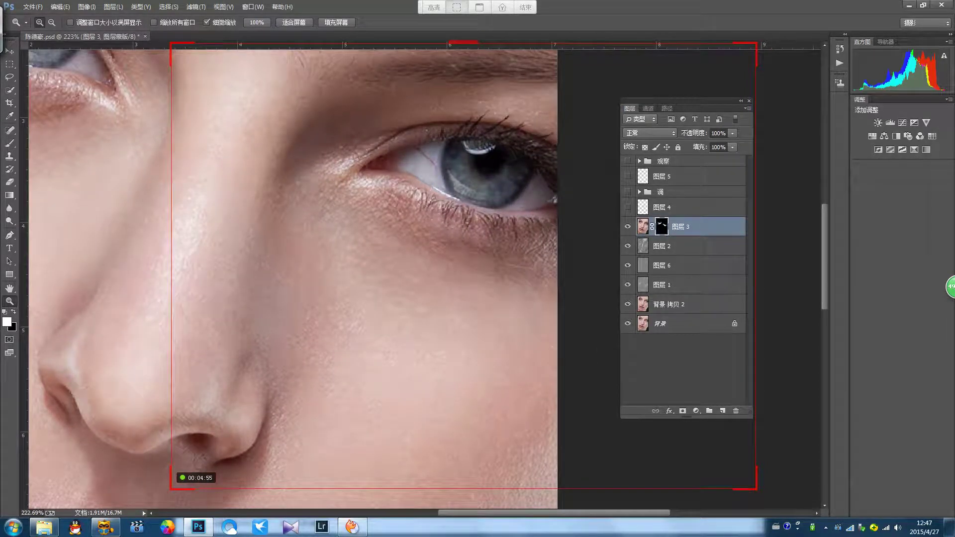
click(628, 226)
click(627, 226)
drag(374, 273, 447, 302)
scroll(418, 302, down, 2)
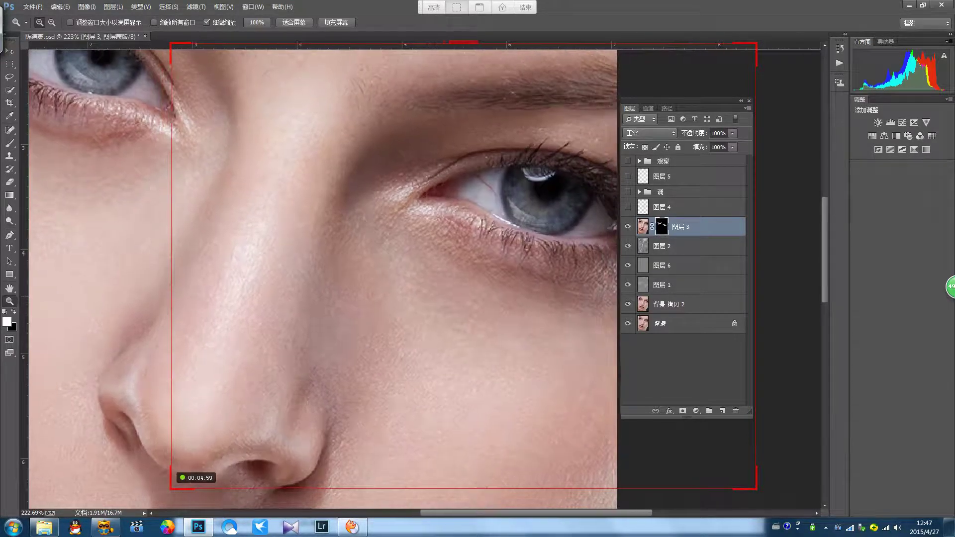
drag(441, 297, 422, 279)
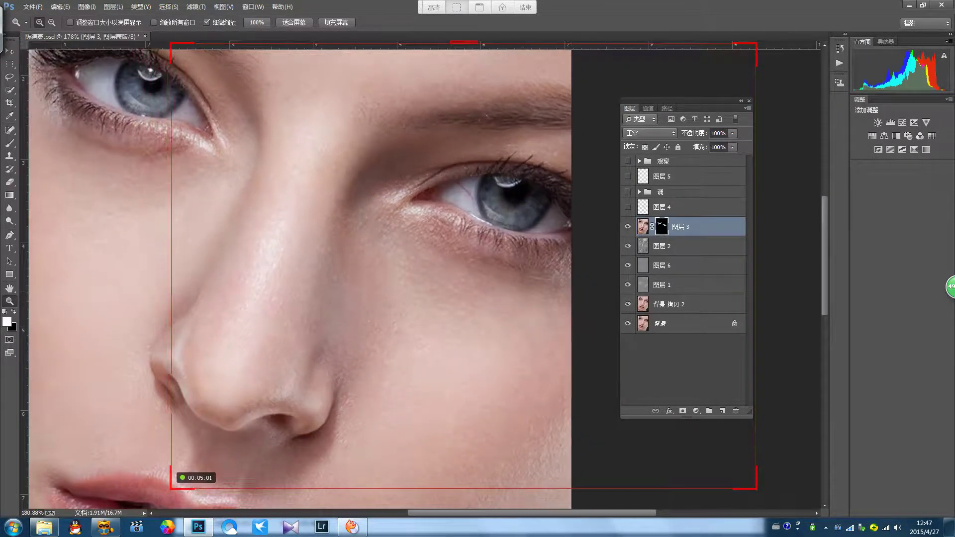
Step: Hide 图层 3 and show the 观察 group to view the under-eye skin in black and white at 306% zoom
scroll(443, 280, up, 3)
click(627, 226)
scroll(468, 305, up, 2)
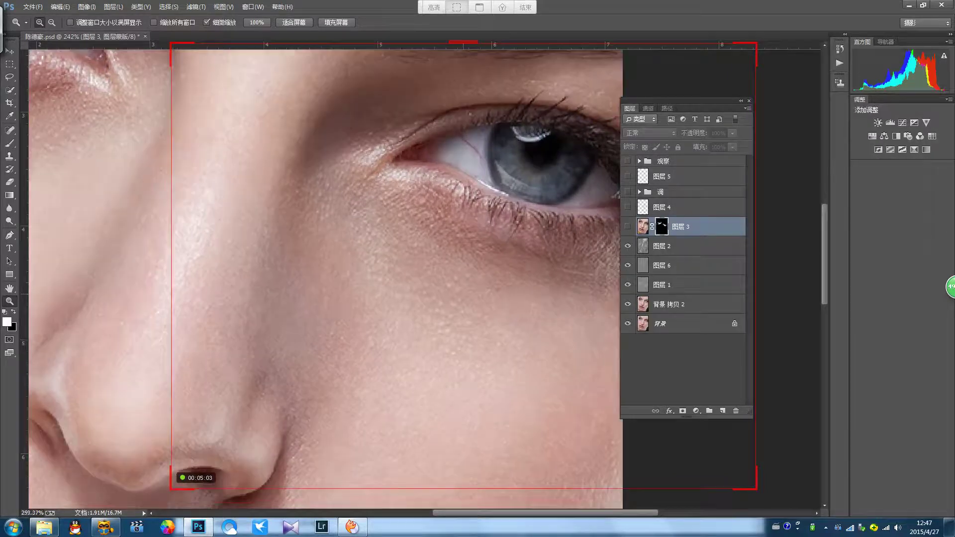
drag(451, 296, 448, 283)
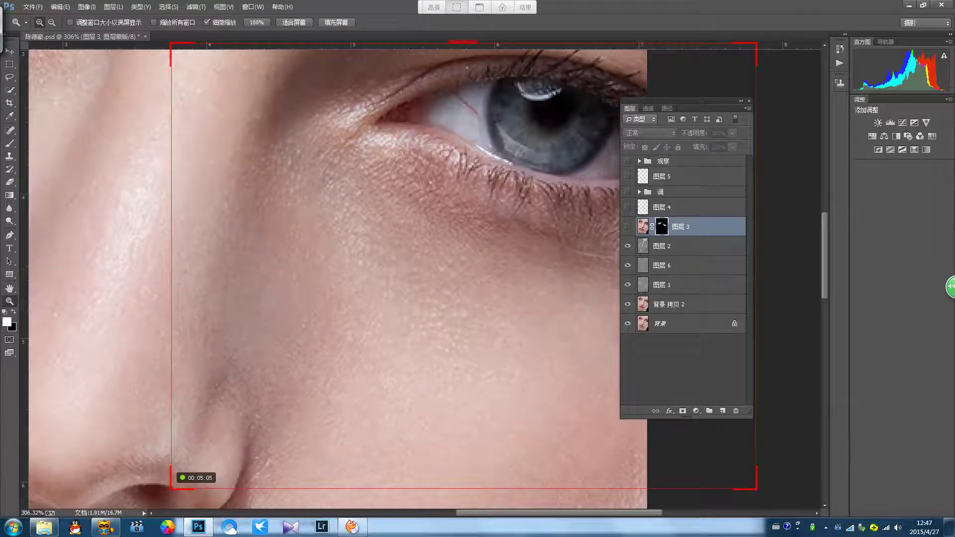
click(628, 161)
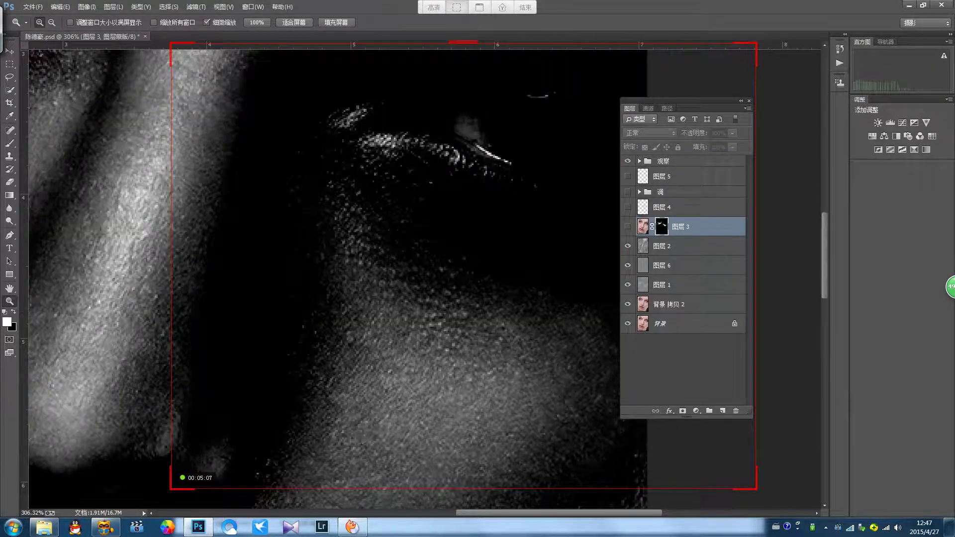
Step: Hide 图层 2 and soften the 曲线 1 curve in the 观察 group to input 208, output 154
click(628, 246)
click(640, 160)
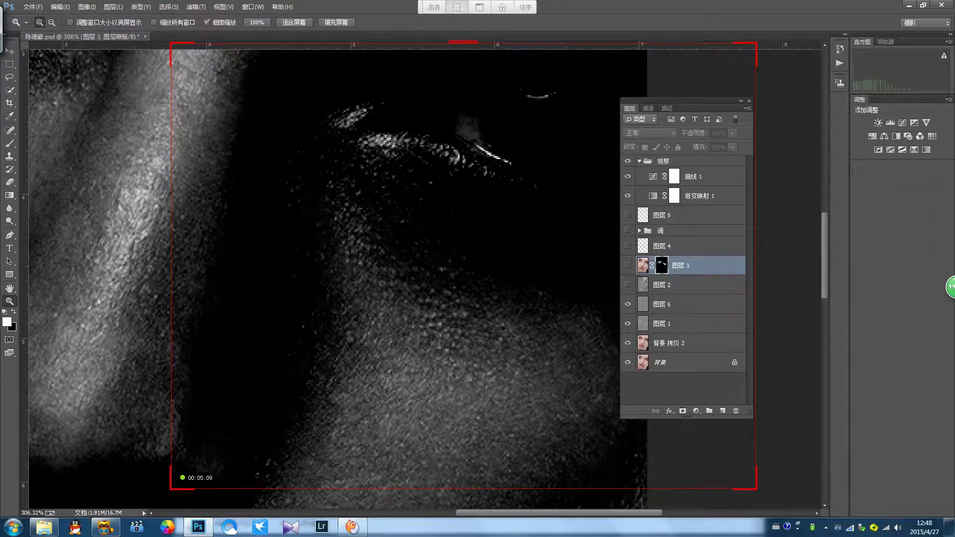
click(628, 176)
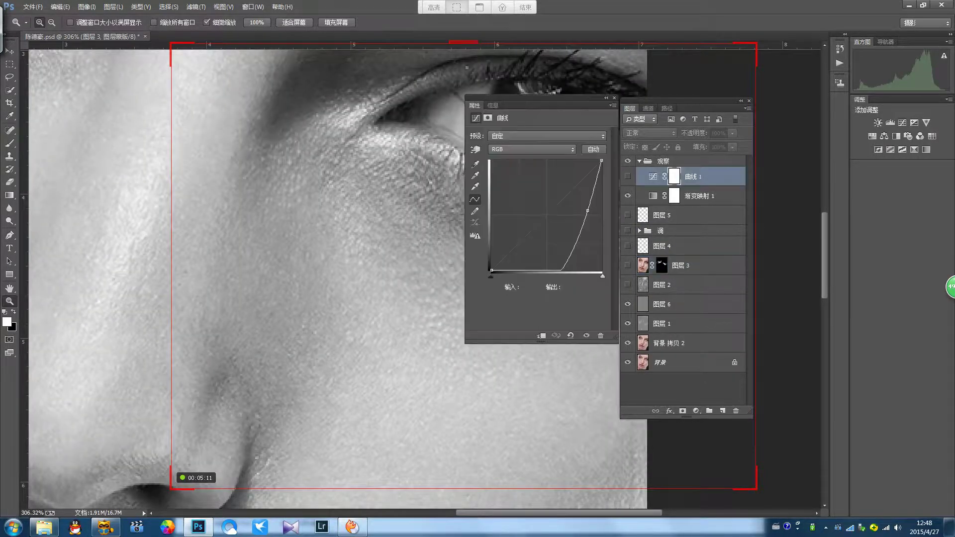
click(652, 176)
click(628, 176)
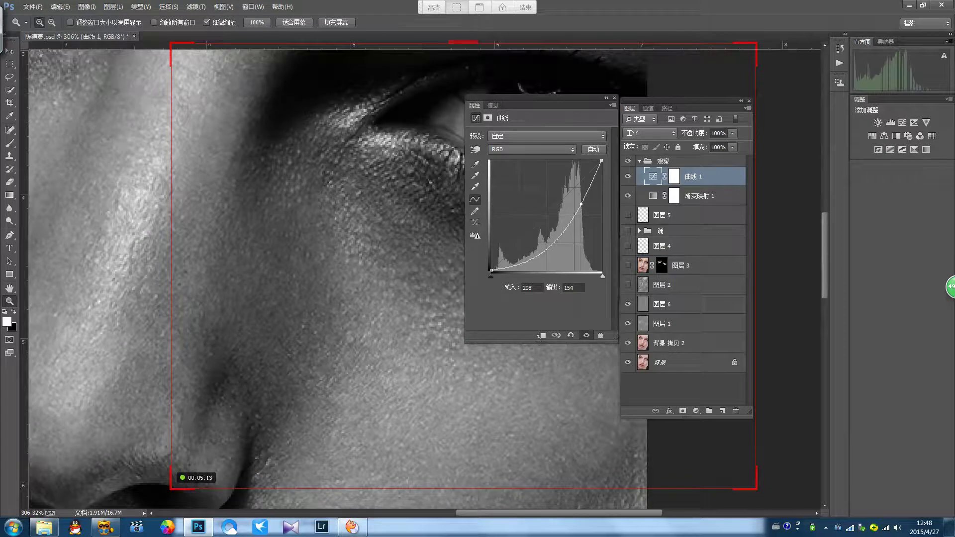
click(640, 160)
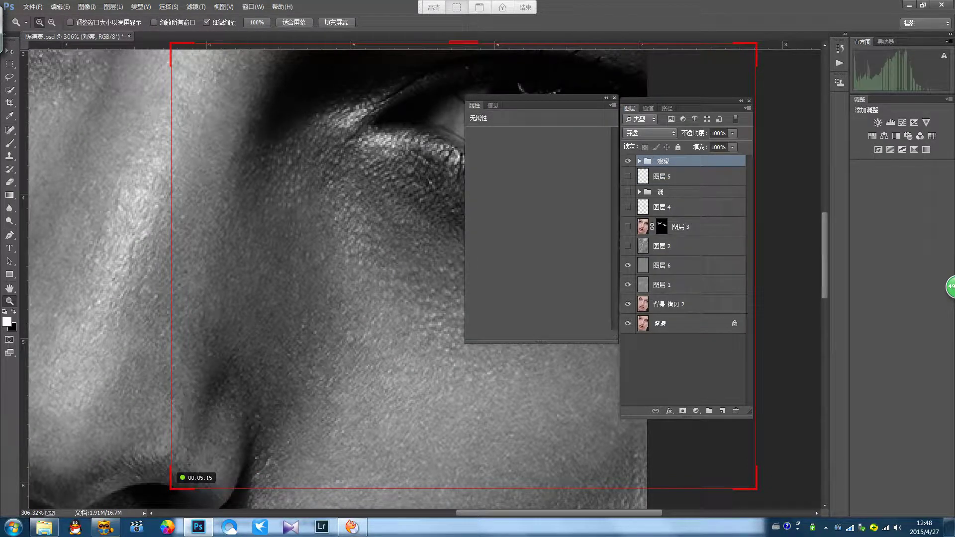
click(615, 97)
Step: Compare the skin without and with 图层 6, and examine the cheek, under-eye area and whole face in black and white at several zoom levels
click(627, 265)
click(628, 265)
drag(465, 261, 448, 222)
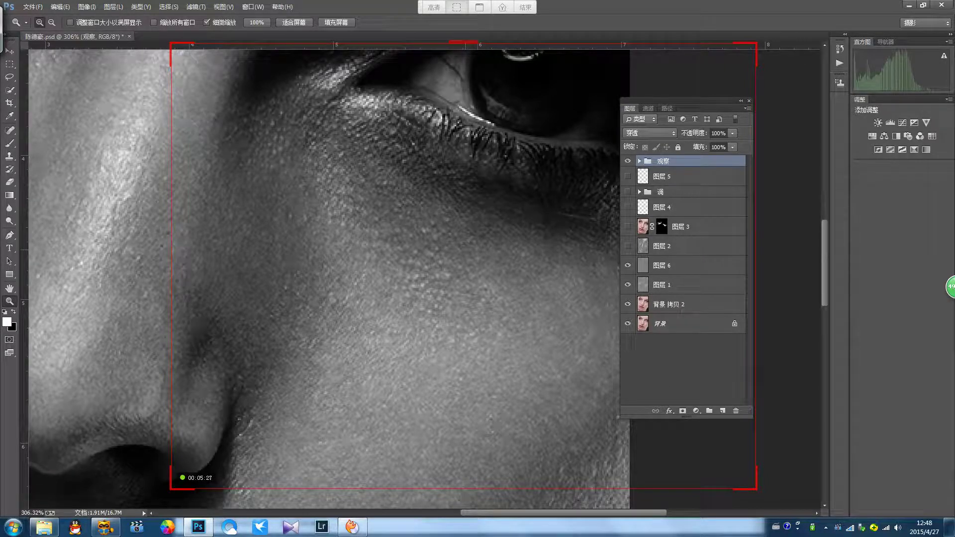
drag(431, 256, 437, 238)
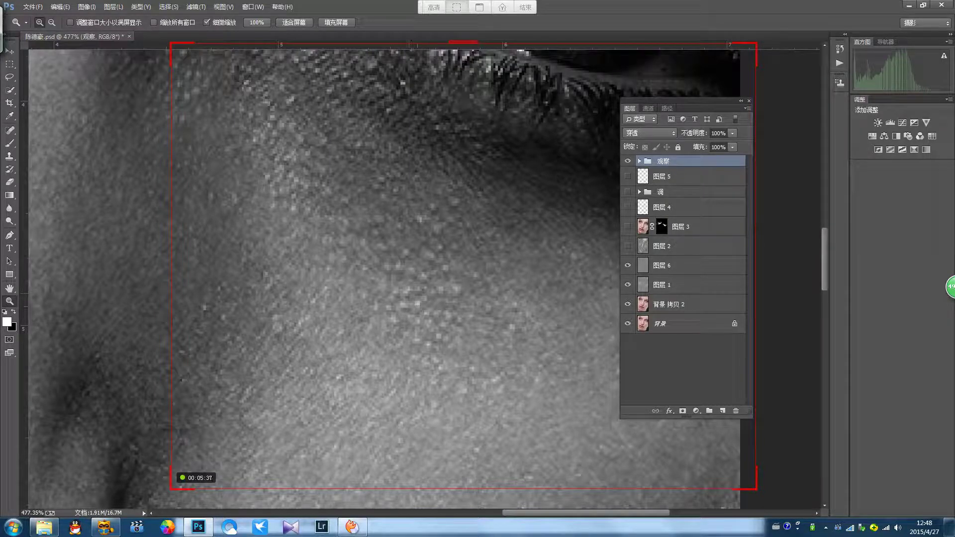
drag(462, 278, 421, 310)
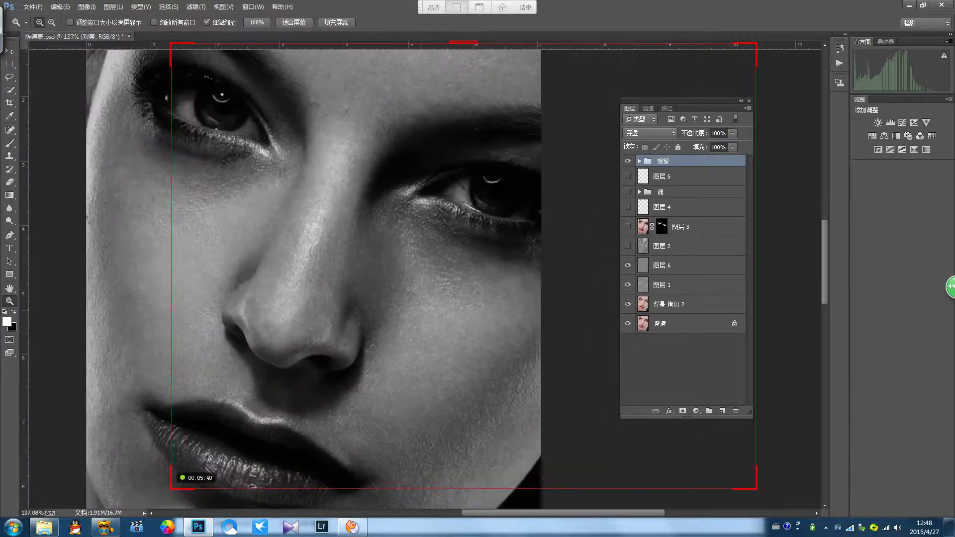
drag(373, 343, 434, 290)
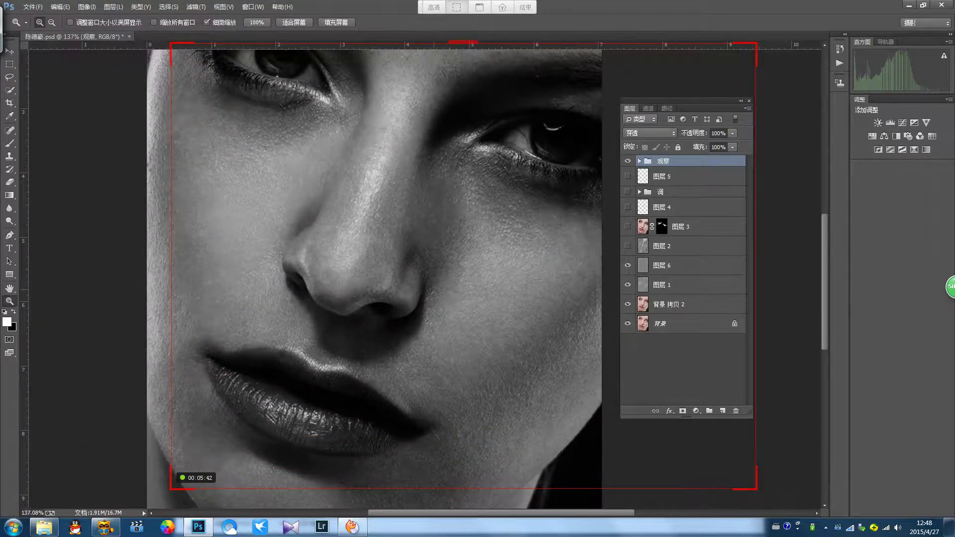
scroll(436, 298, down, 1)
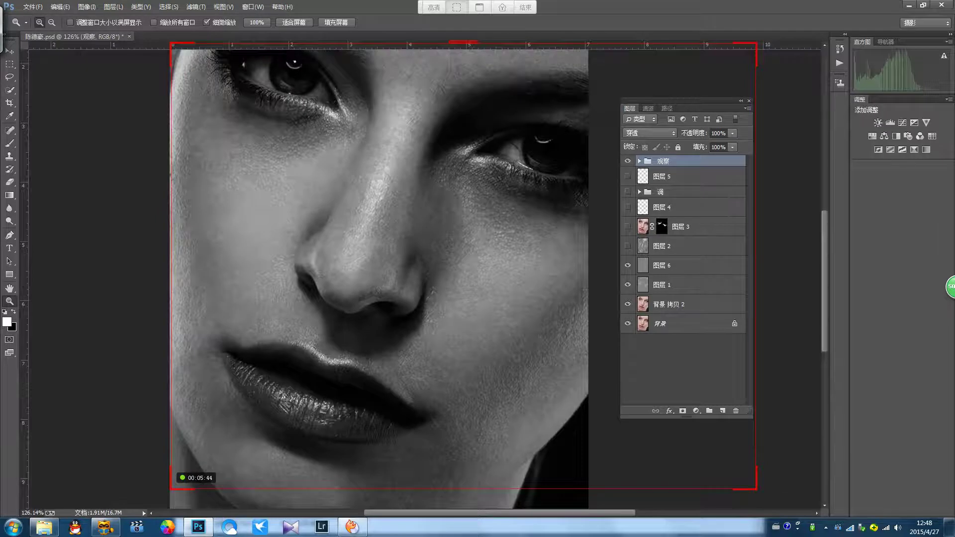
drag(432, 281, 466, 304)
scroll(446, 305, down, 2)
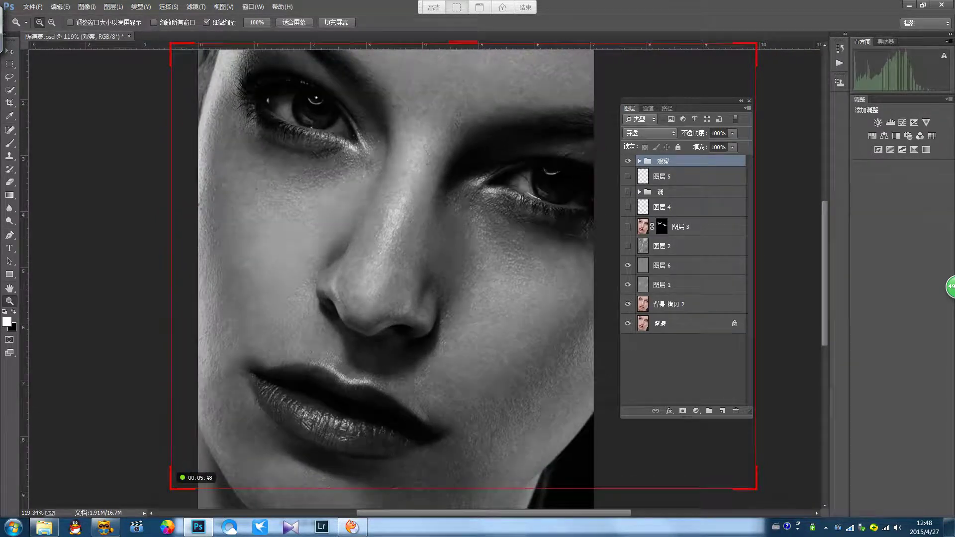
Step: Compare the facial contouring with and without 图层 2, over the whole face and close up around the nose and mouth, leaving the layer shown
click(628, 246)
drag(376, 371, 411, 337)
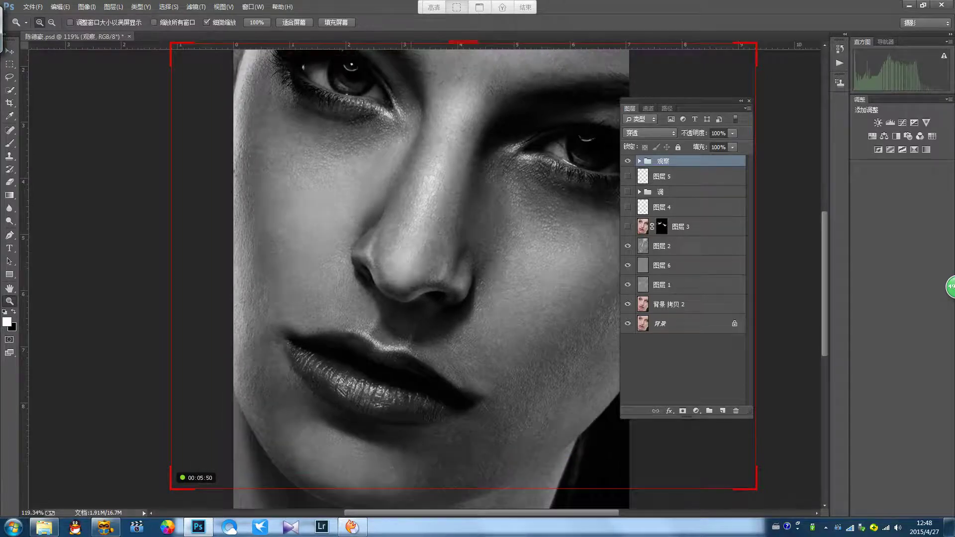
scroll(406, 357, down, 2)
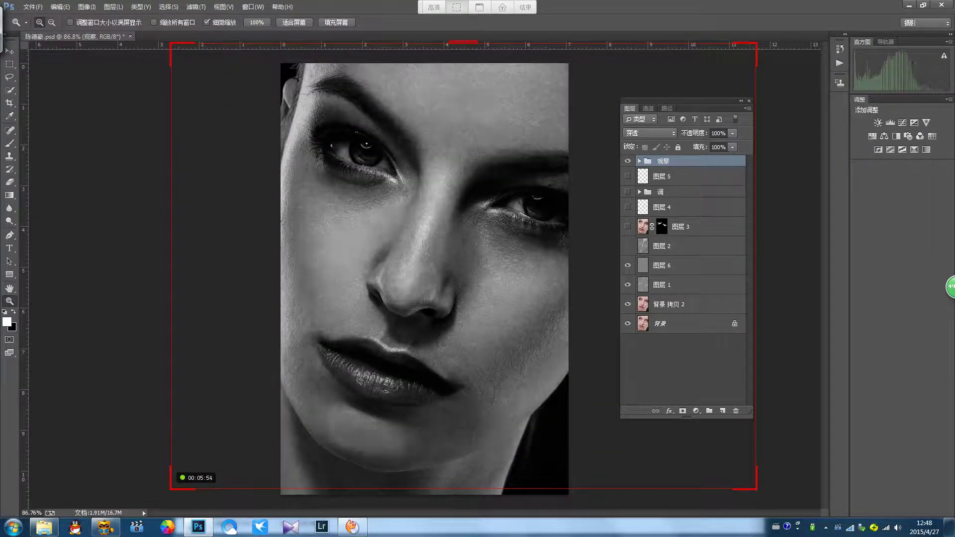
click(627, 246)
drag(381, 341, 401, 332)
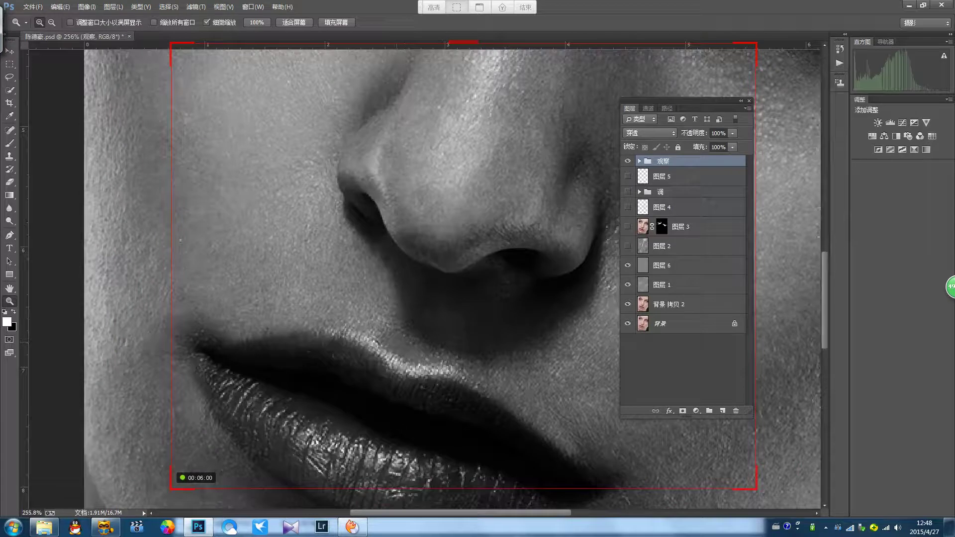
key(b)
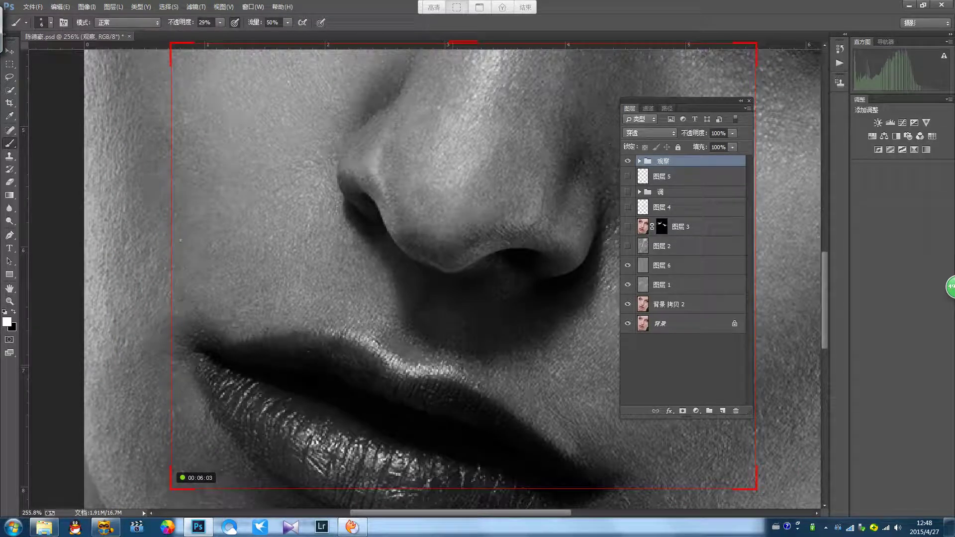
click(628, 246)
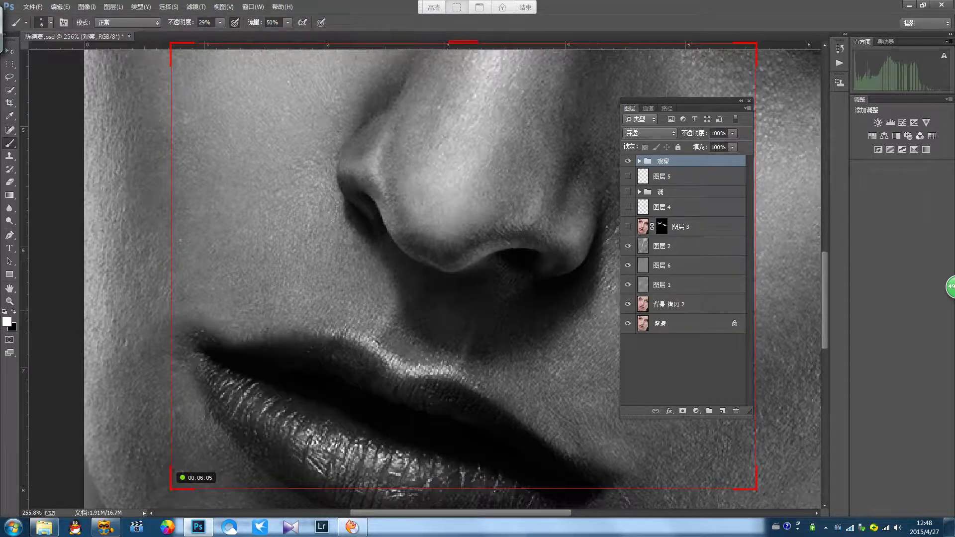
key(z)
drag(491, 293, 470, 294)
drag(405, 294, 403, 315)
Step: Show 图层 3 and 图层 4, and hide the 观察 group to view the portrait in colour
click(628, 227)
click(628, 207)
click(628, 161)
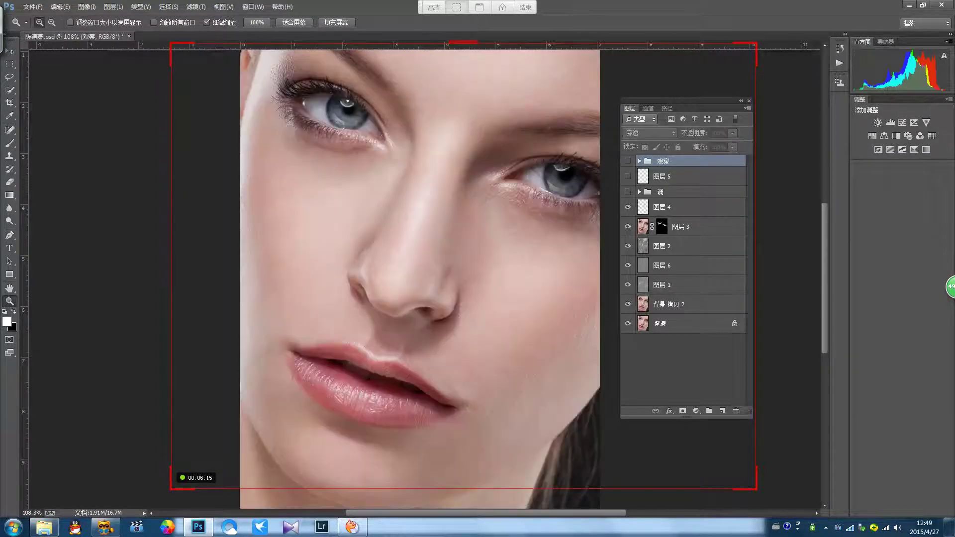
Step: Isolate 图层 4 to inspect its painted area, and restore the other layers
click(667, 207)
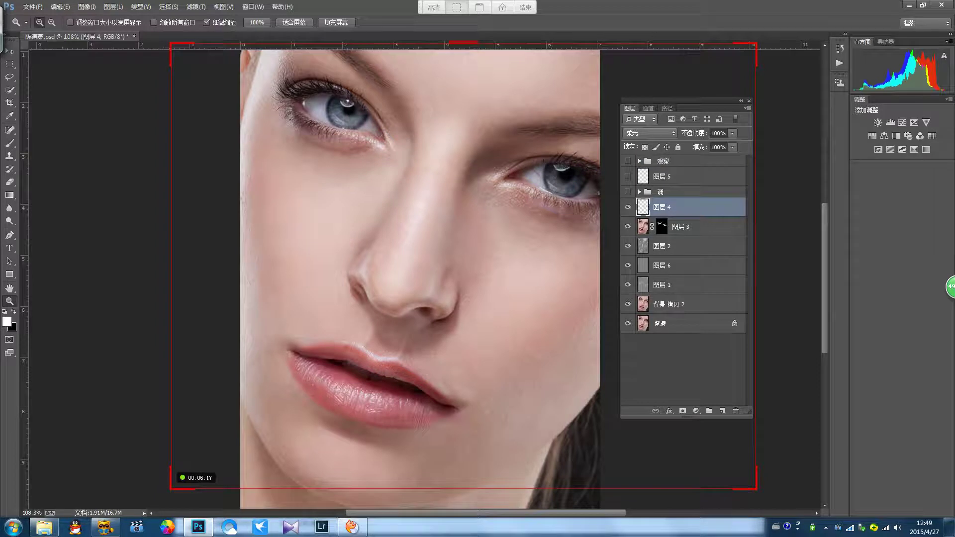
alt+click(628, 207)
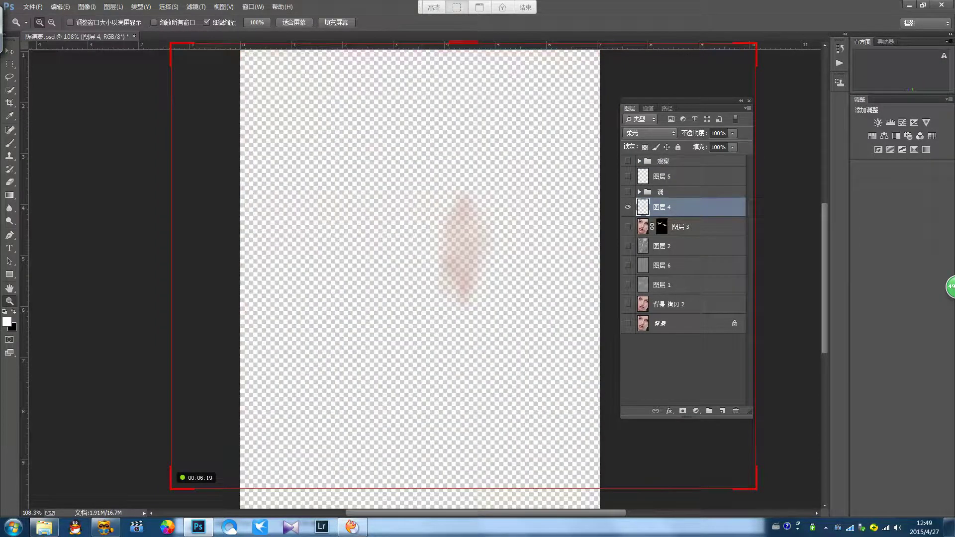
alt+click(628, 207)
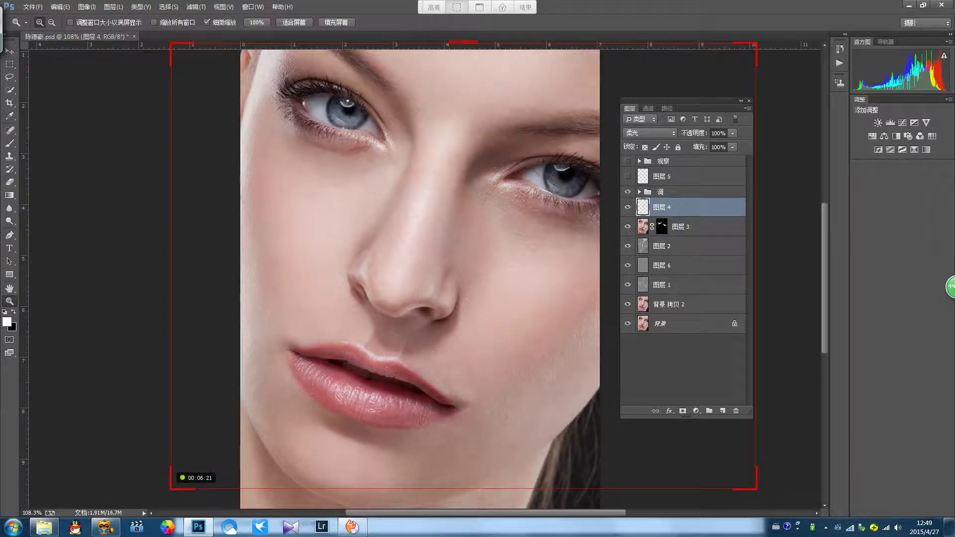
Step: Expand the 调 group, compare the portrait without and with its colour adjustments, and show 图层 5
click(628, 191)
click(640, 192)
click(628, 191)
click(628, 191)
click(628, 192)
click(628, 176)
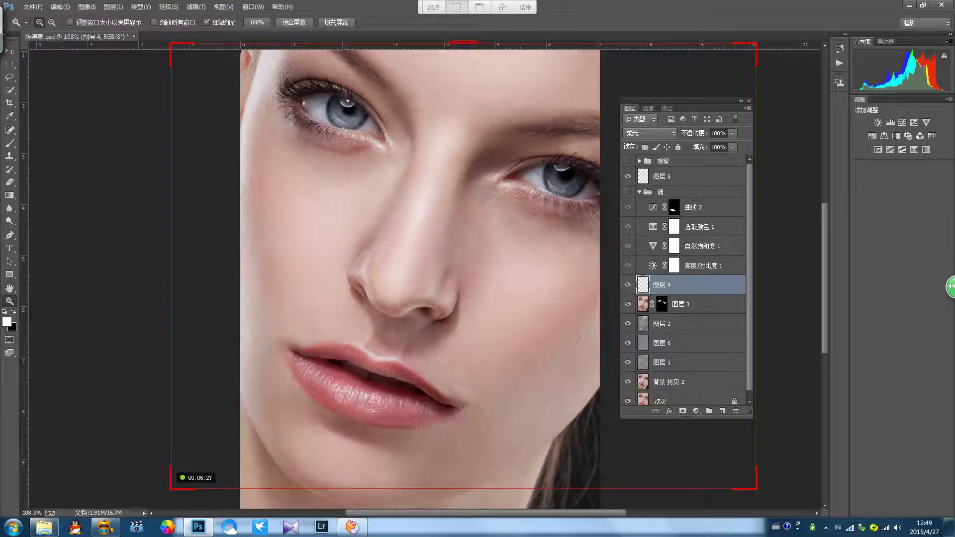
click(628, 191)
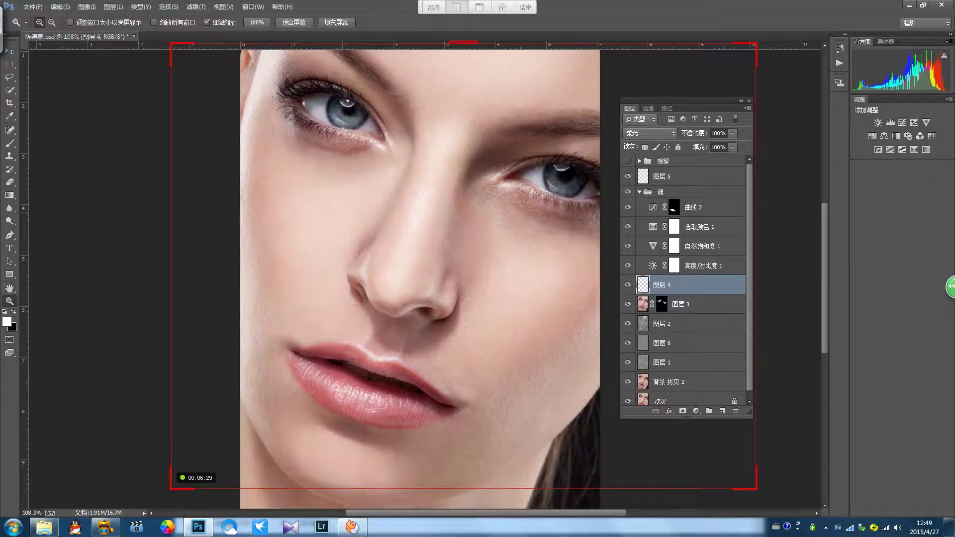
Step: View the whole portrait with the 调 adjustments, and collapse and hide the 调 group
key(ctrl+0)
key(ctrl+plus)
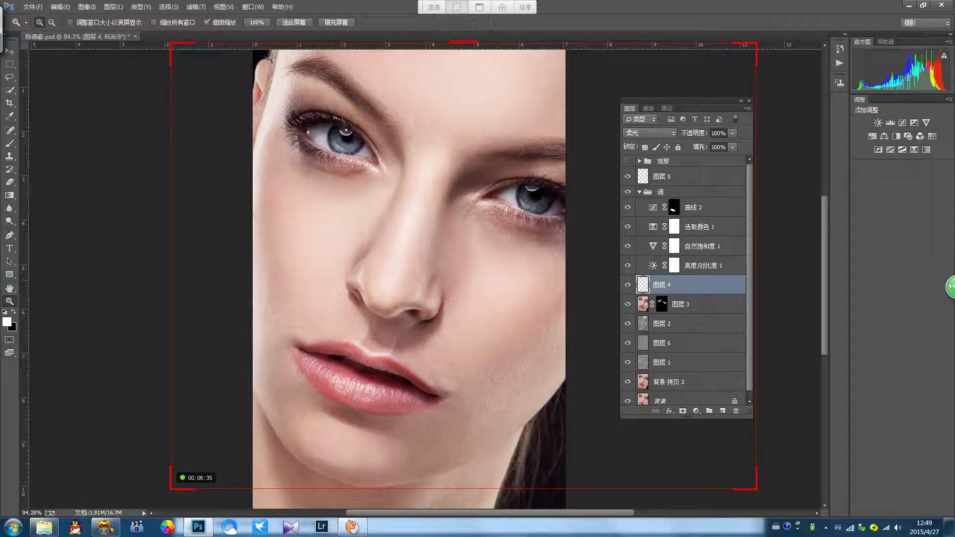
click(640, 192)
click(628, 192)
drag(409, 268, 415, 240)
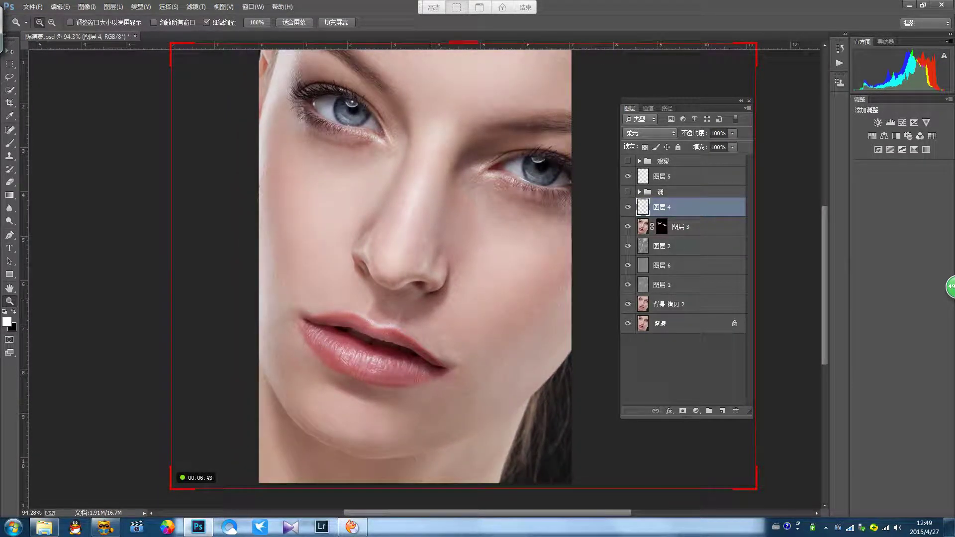
Step: Save the portrait as a new PSD in the 学员作业 folder with a hyphen added to its file name, and close it
key(s)
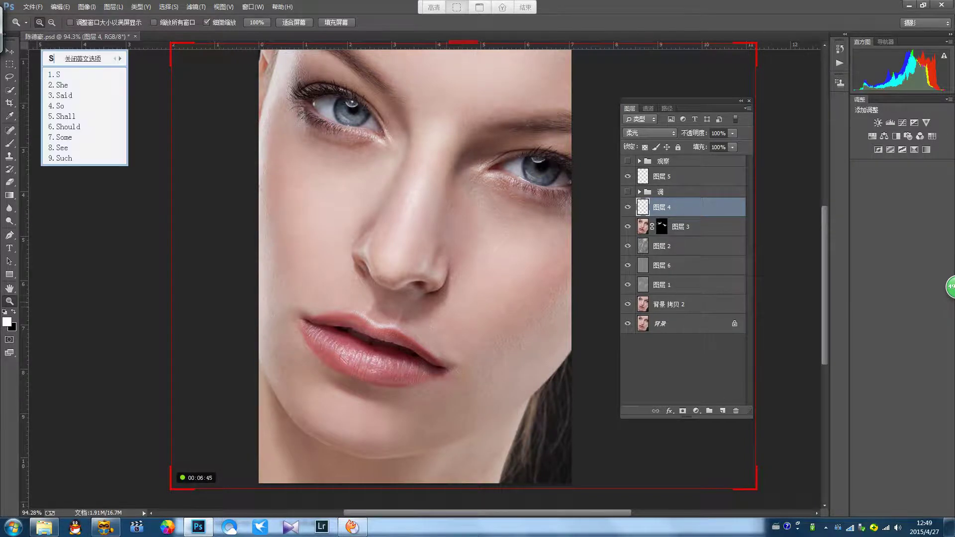
key(ctrl+1)
key(Escape)
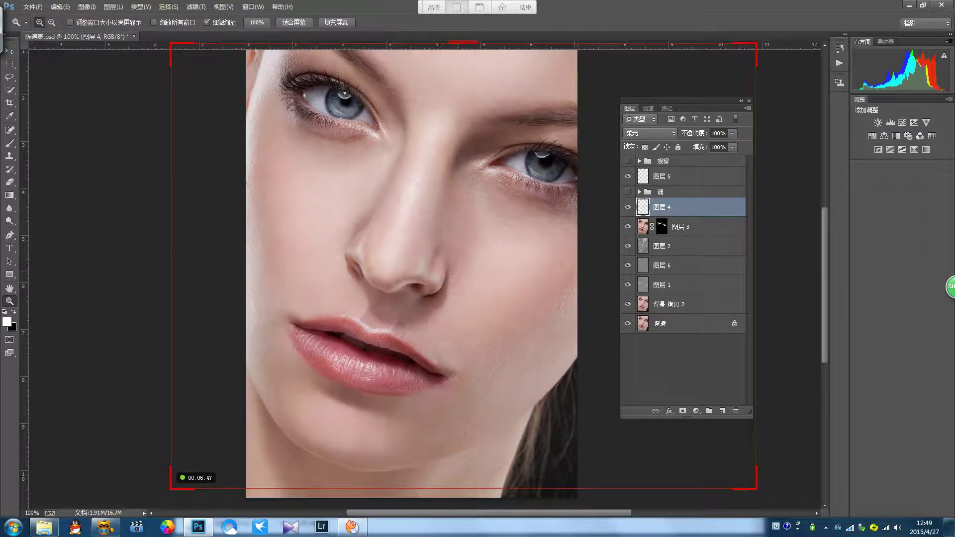
key(ctrl+shift+s)
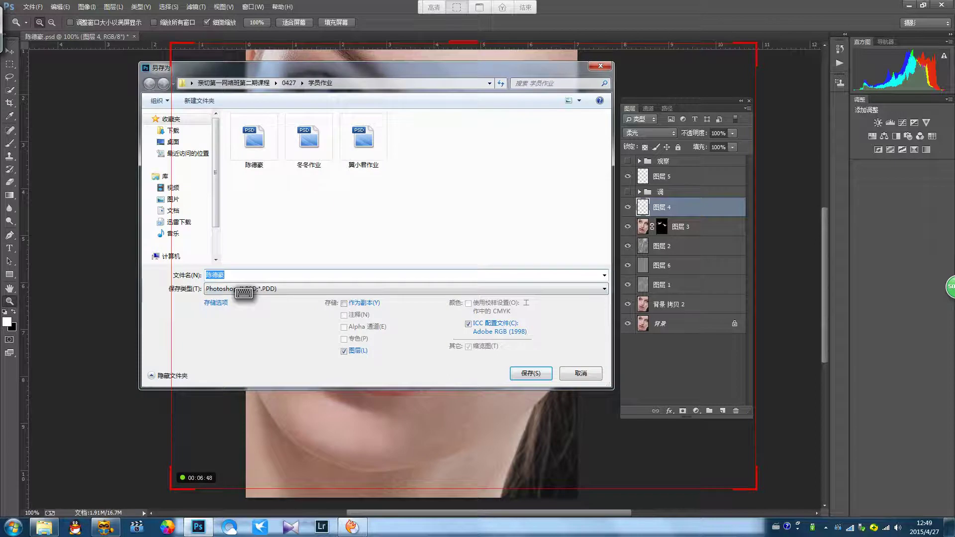
key(Return)
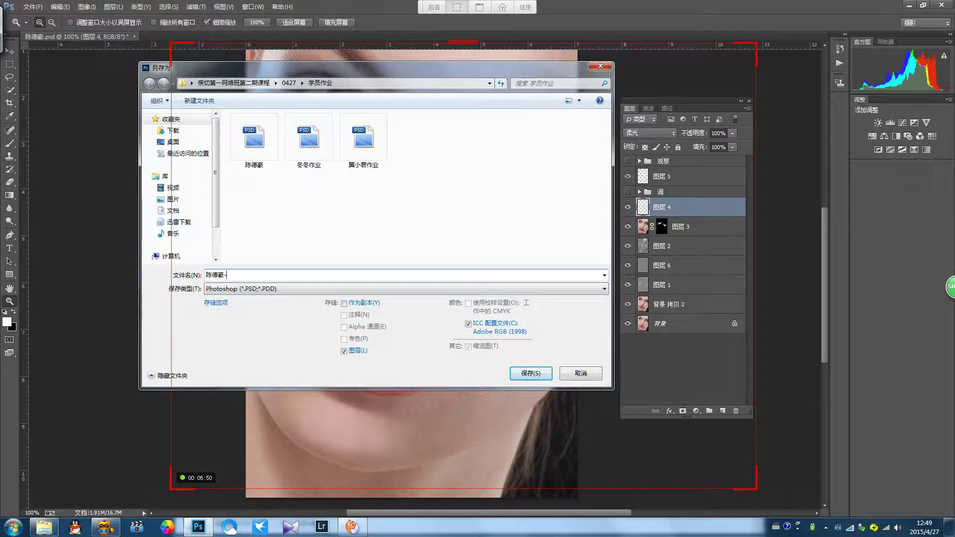
key(Return)
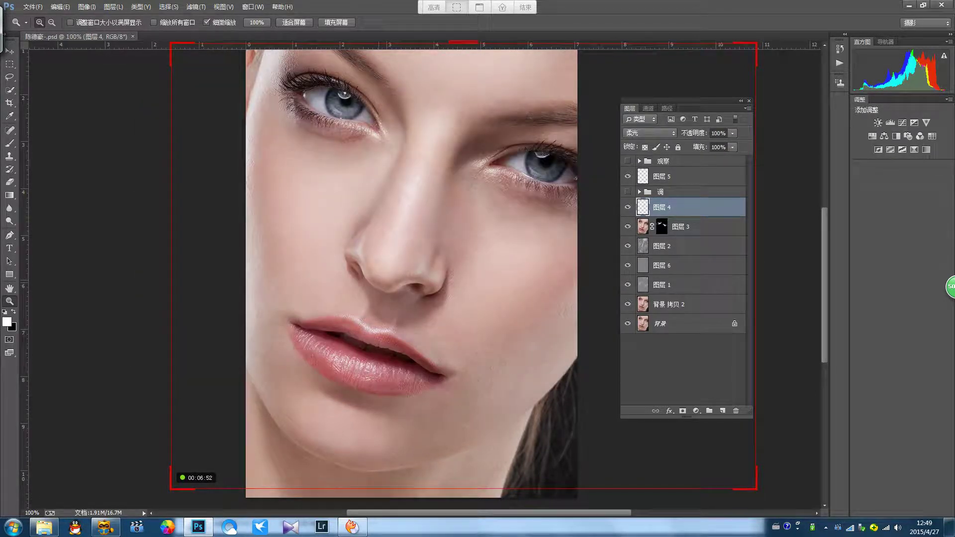
key(ctrl+w)
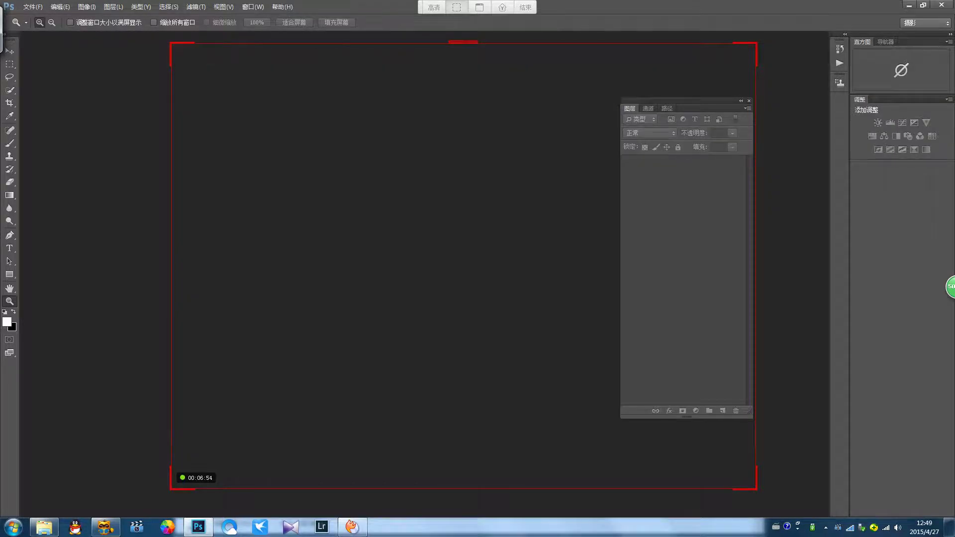
Step: Open the two other students' homework PSD files from the 学员作业 folder in Photoshop
click(44, 527)
click(426, 316)
click(399, 113)
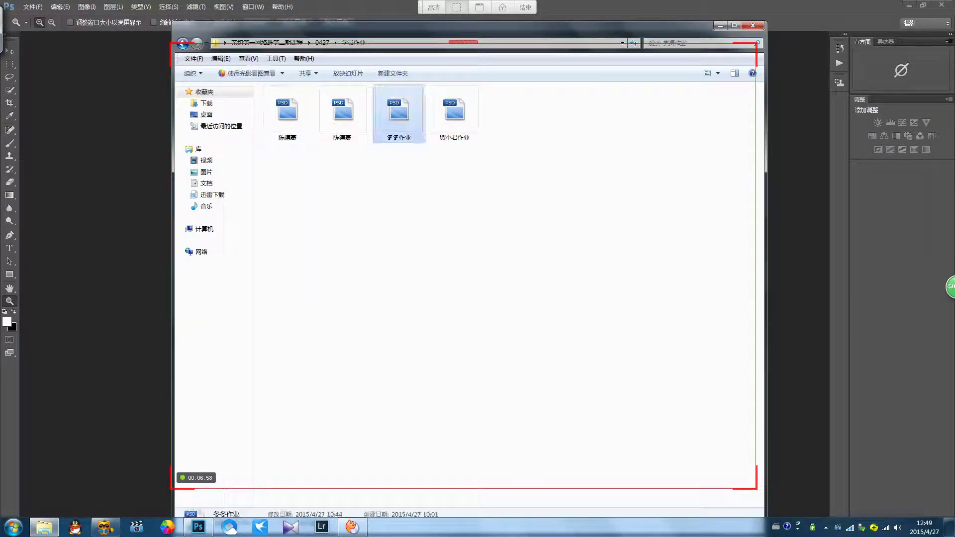
ctrl+click(455, 114)
drag(455, 113, 372, 277)
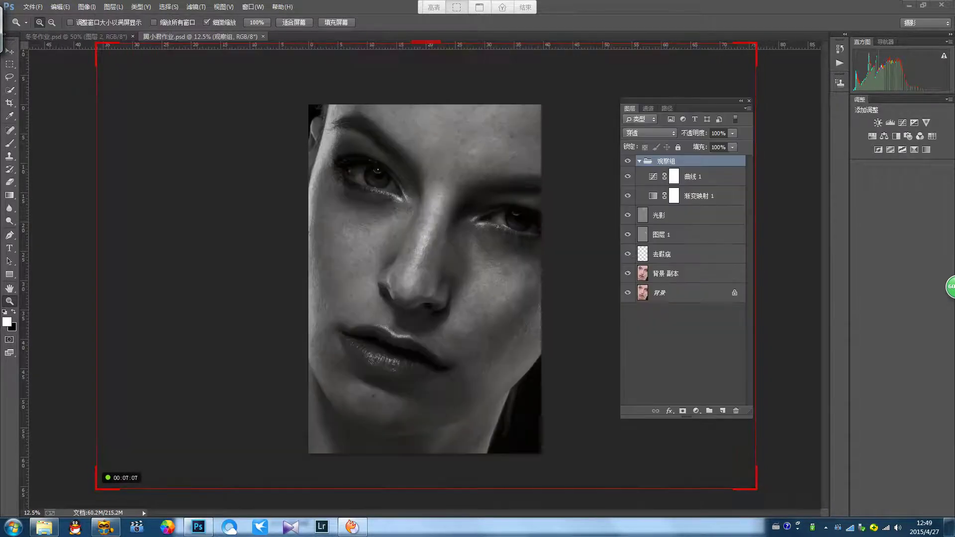
Step: Show only the original 背景 layer, restore the layers up to 图层 1, and compare the skin without and with 图层 1
drag(464, 218, 497, 218)
alt+click(628, 292)
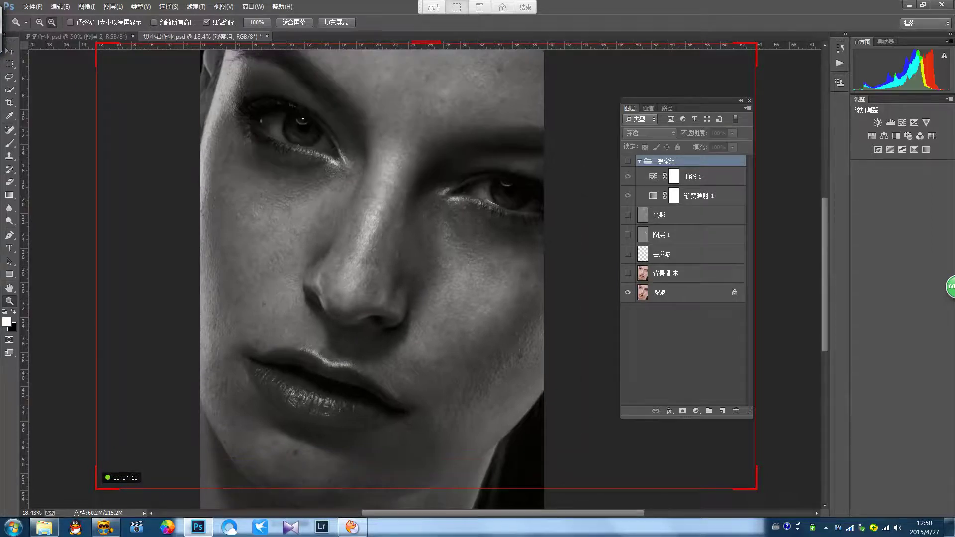
click(628, 273)
click(628, 235)
click(628, 234)
click(628, 234)
click(628, 234)
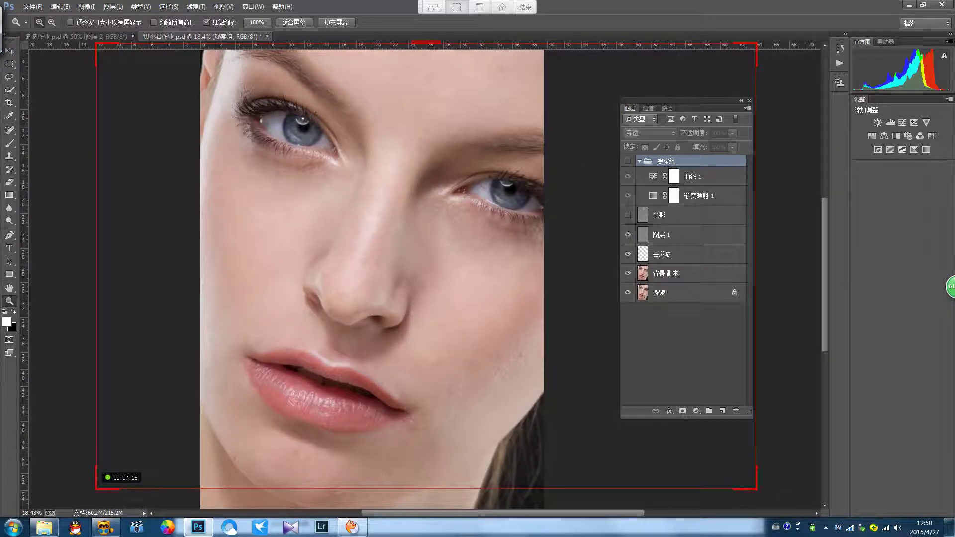
Step: Show the 光影 layer and the 观察组 group to examine the face in black and white
click(628, 215)
click(628, 161)
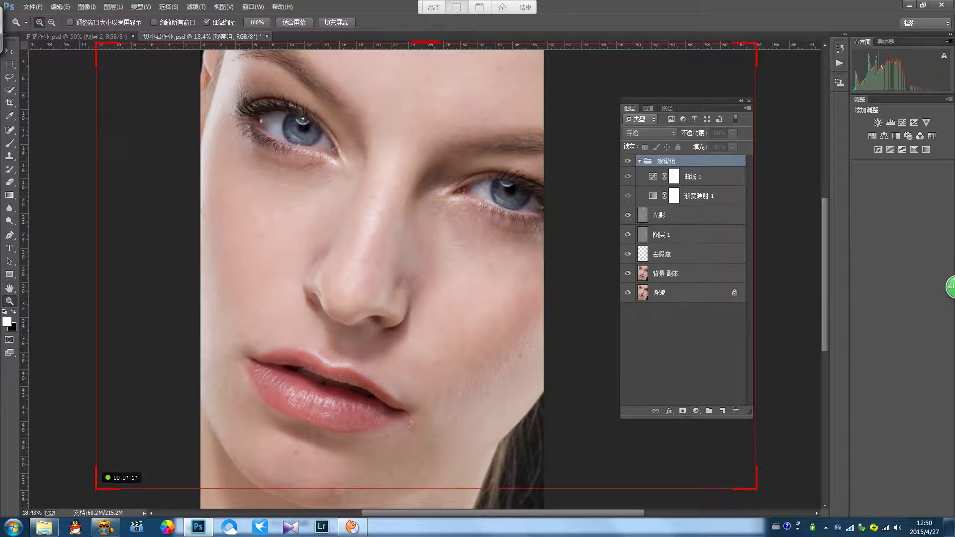
drag(418, 332, 440, 296)
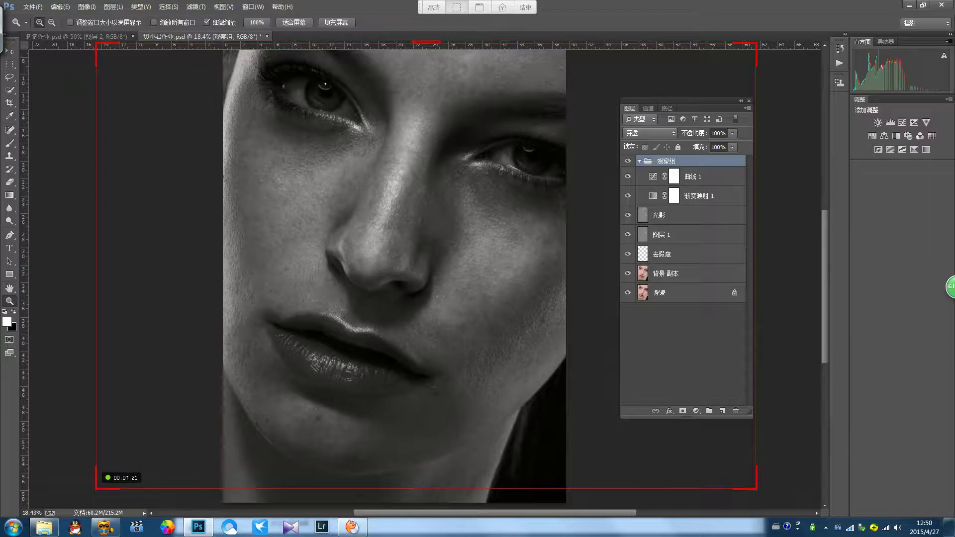
Step: Isolate the 光影 and 图层 1 layers to inspect their grey brushwork, and restore the underlying layers and the 观察组 group
click(627, 161)
drag(628, 254, 628, 292)
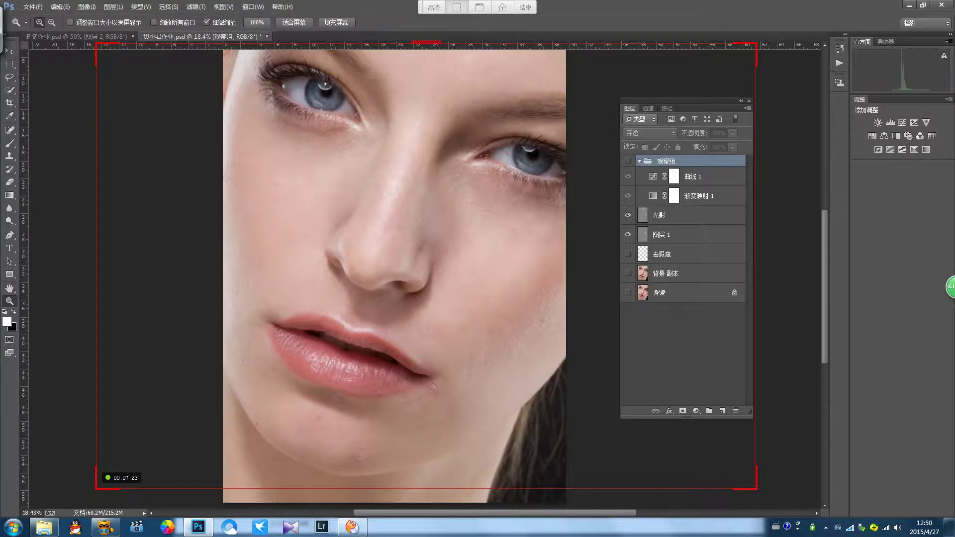
drag(485, 265, 507, 273)
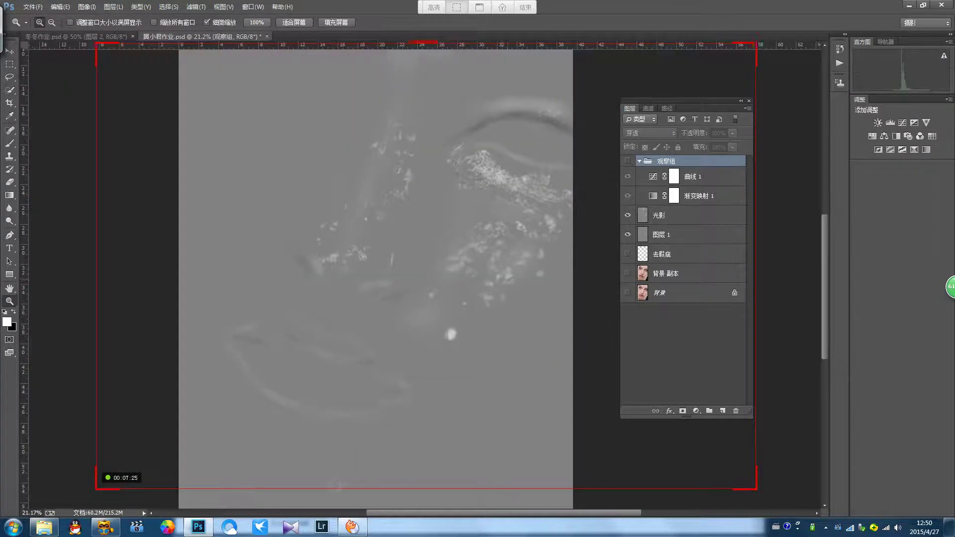
drag(628, 254, 628, 292)
click(628, 161)
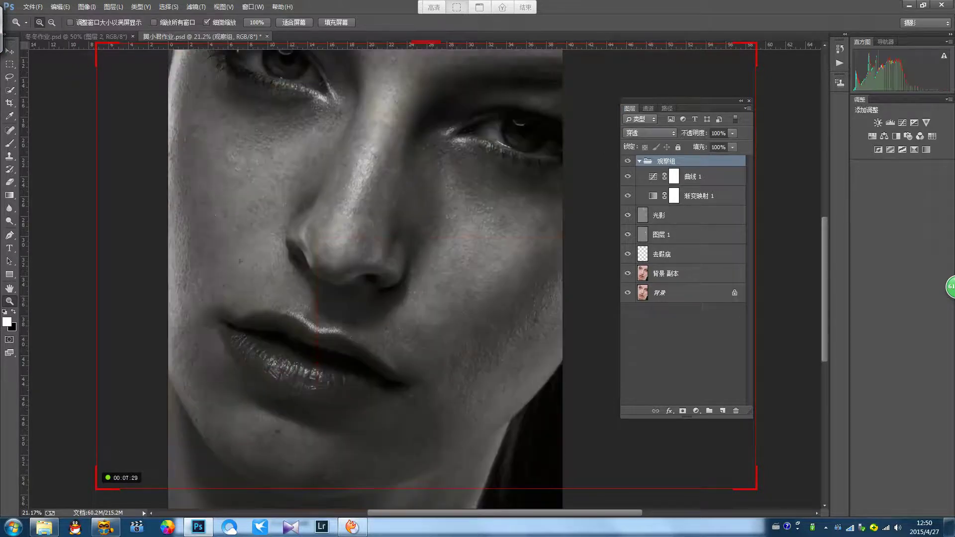
Step: Hide the 光影 layer and compare the cheek and nose in black and white without and with 图层 1
scroll(547, 291, up, 1)
click(628, 235)
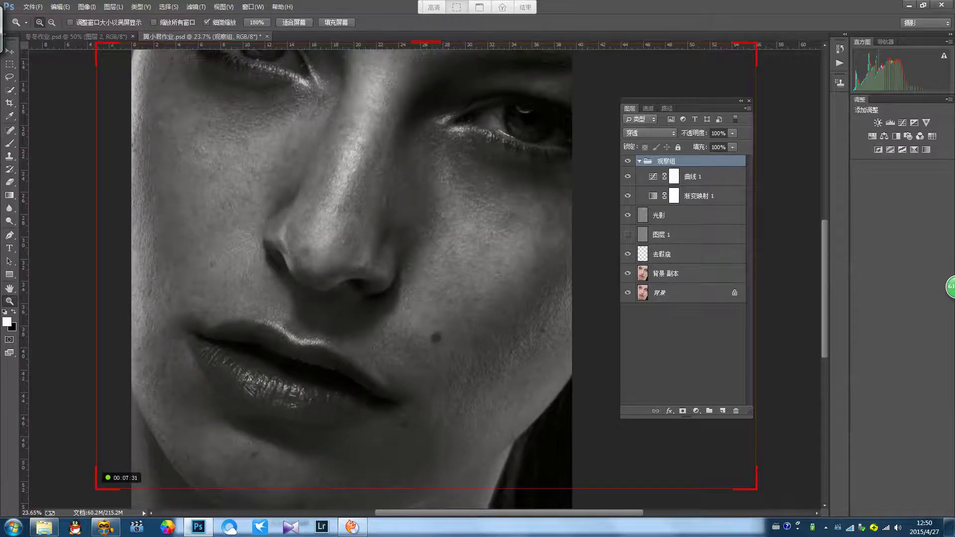
click(628, 215)
scroll(615, 289, up, 2)
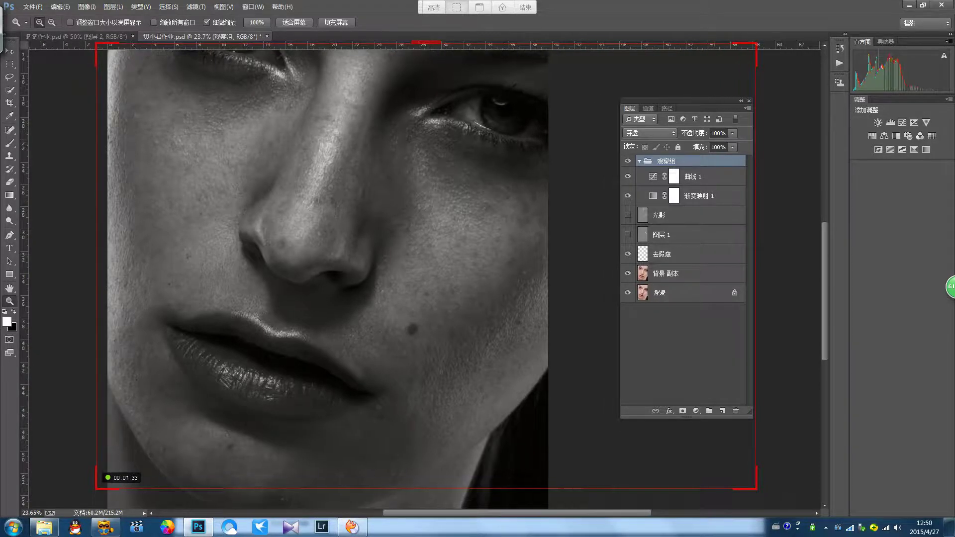
scroll(508, 251, up, 1)
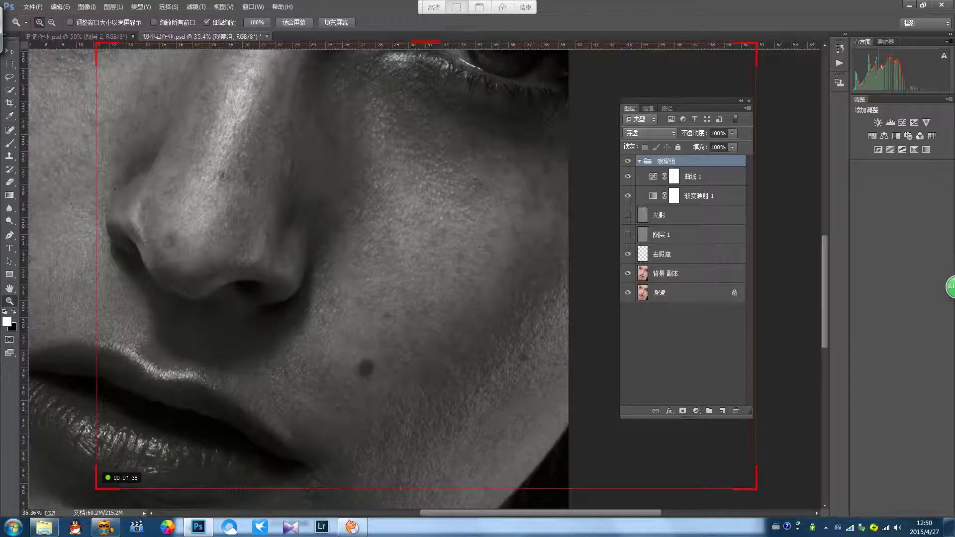
click(628, 235)
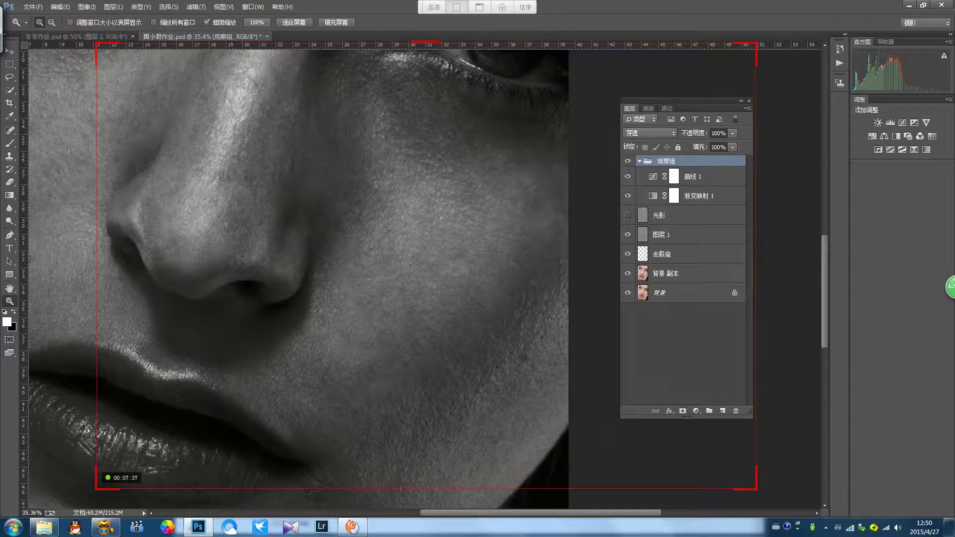
Step: Inspect the gradient of the 渐变映射 1 adjustment, including the colour of its black stop
double_click(653, 195)
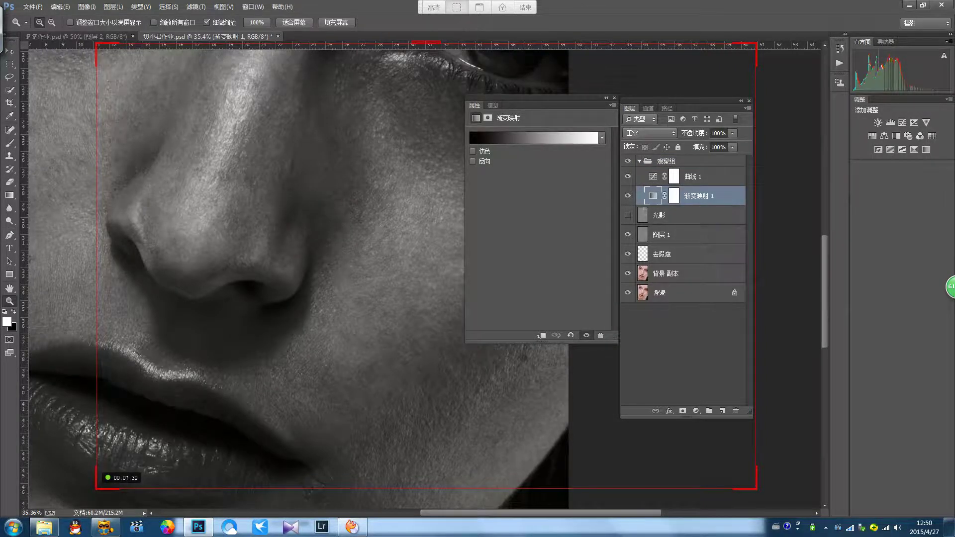
click(534, 138)
double_click(377, 296)
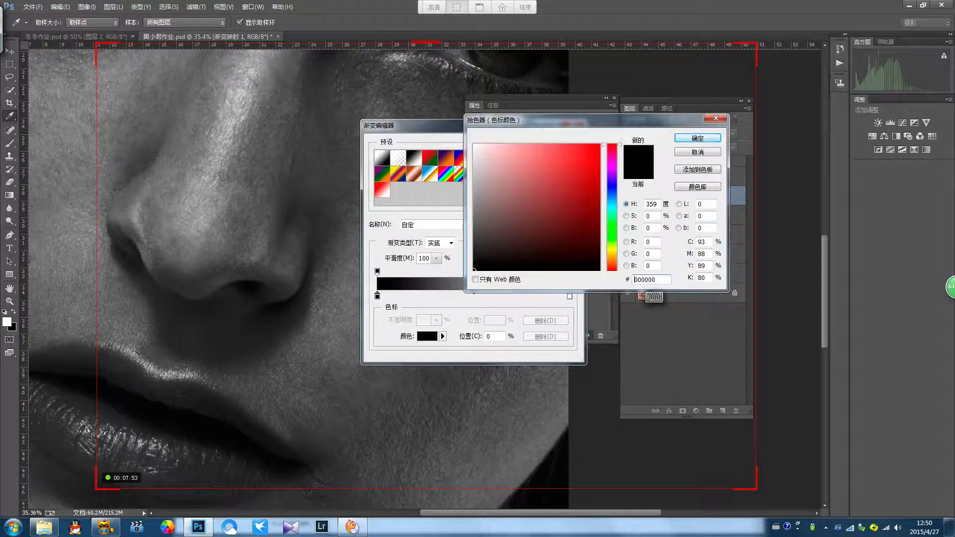
click(697, 138)
key(Return)
key(z)
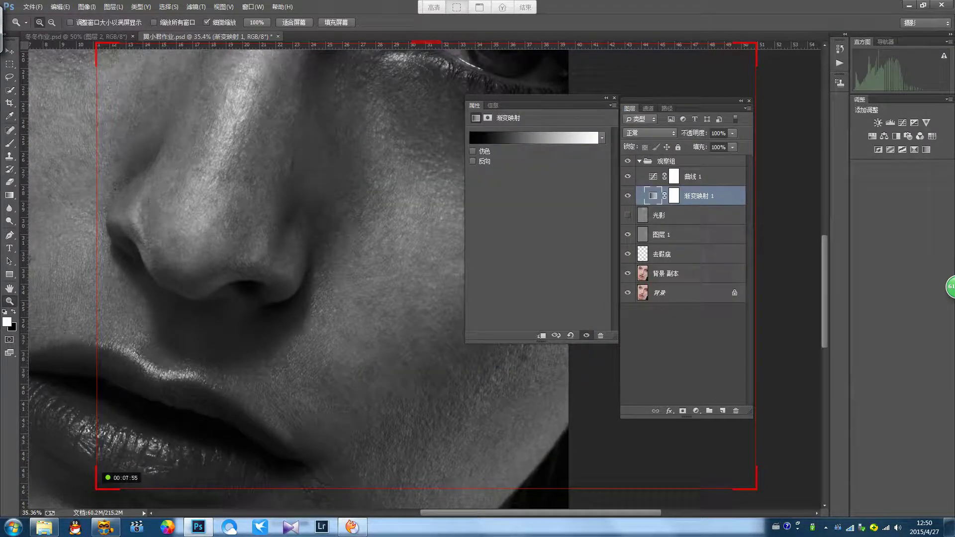
Step: Reshape the 曲线 1 curve in the 观察组 group to deepen the shadows, with a point at input 193 and output 115
click(699, 176)
click(699, 195)
drag(421, 236, 401, 236)
click(698, 176)
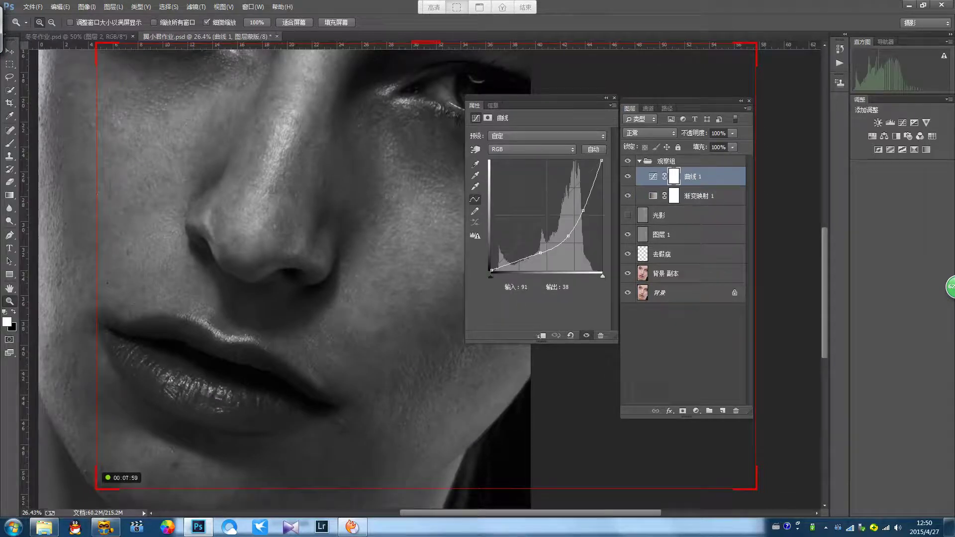
drag(541, 253, 548, 251)
mouse_move(583, 210)
mouse_down()
mouse_move(568, 235)
mouse_move(576, 221)
mouse_up()
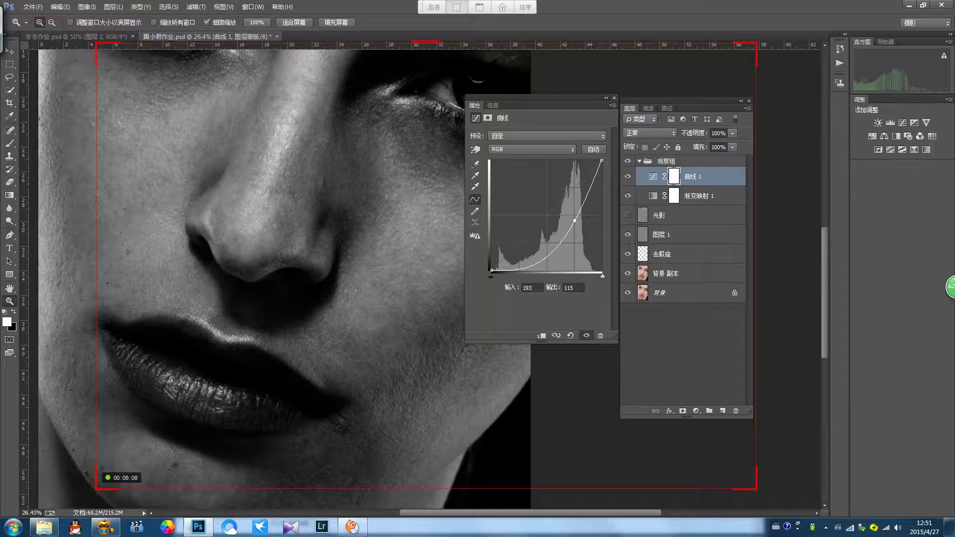
click(614, 98)
Step: Compare the lower face before and after the last 曲线 1 change
drag(460, 319, 533, 284)
key(ctrl+z)
key(ctrl+z)
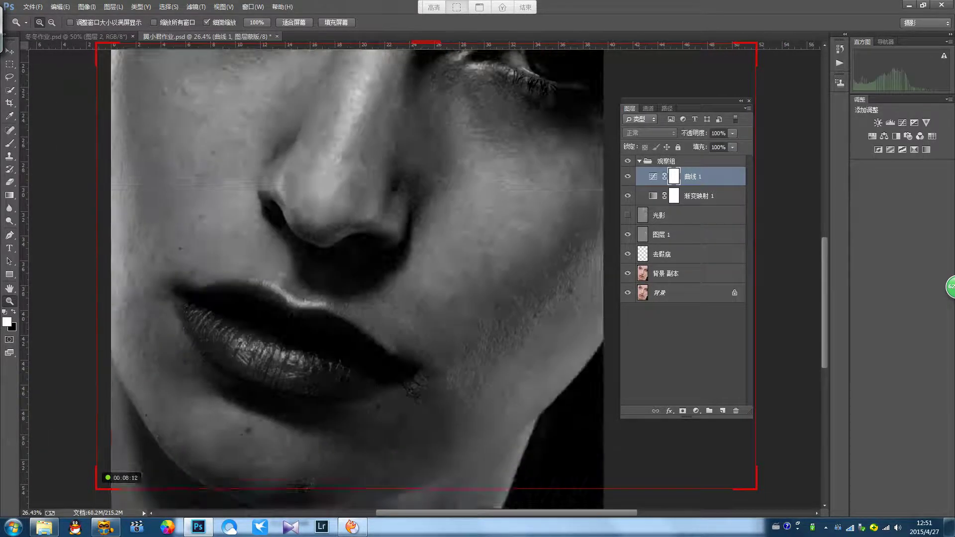
key(ctrl+z)
key(ctrl+z)
Step: Compare the skin in colour without and with 图层 1, and return to the black-and-white 观察组 view of the face
click(627, 161)
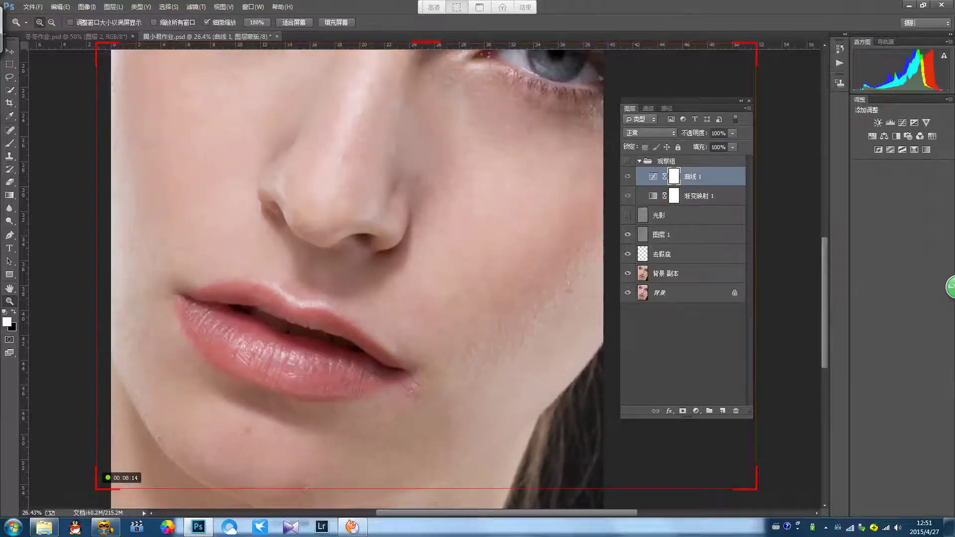
click(627, 234)
click(628, 234)
drag(534, 240, 501, 244)
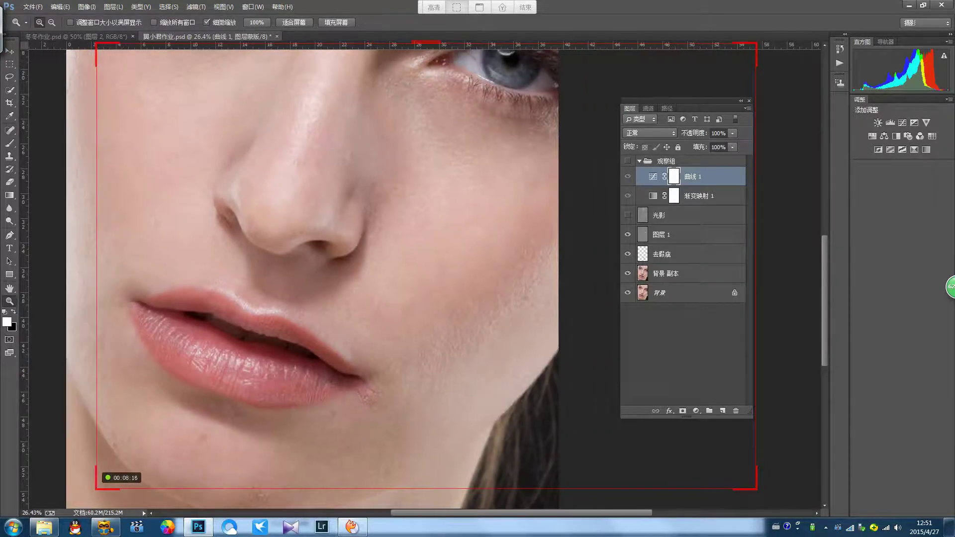
click(627, 161)
drag(526, 169, 502, 197)
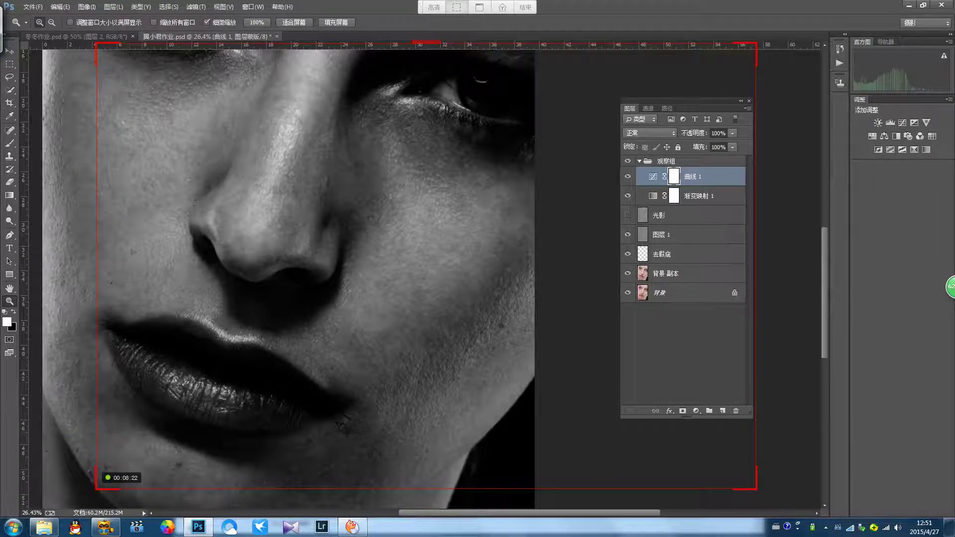
drag(440, 205, 458, 249)
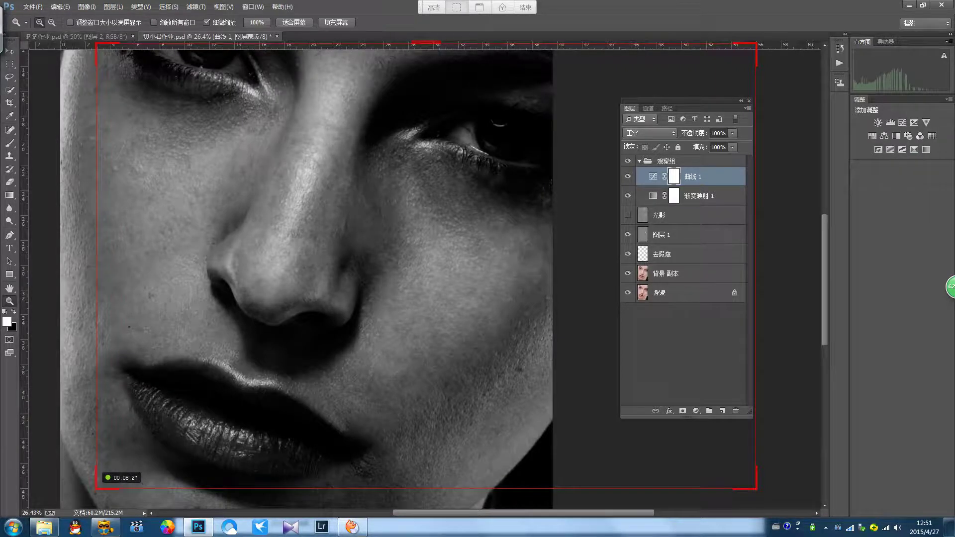
Step: Switch to the other student's portrait, hide its guide, and examine the face in black and white with the 观察层 group shown
click(80, 36)
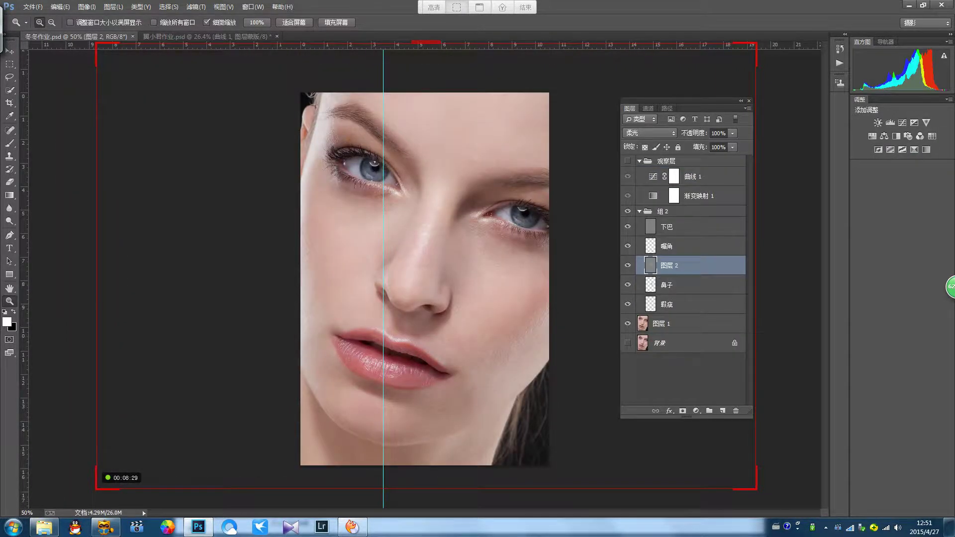
key(ctrl+z)
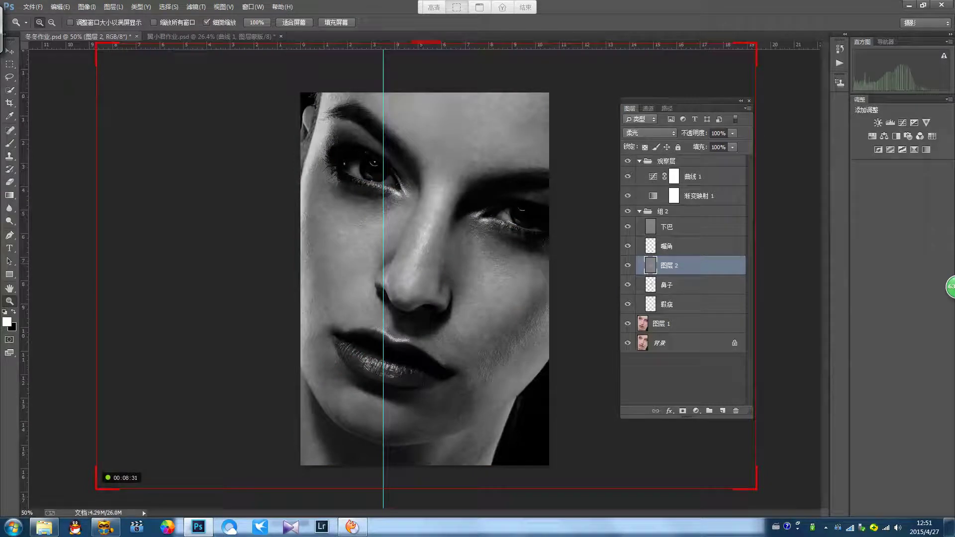
key(ctrl+h)
drag(416, 222, 467, 223)
drag(468, 222, 396, 136)
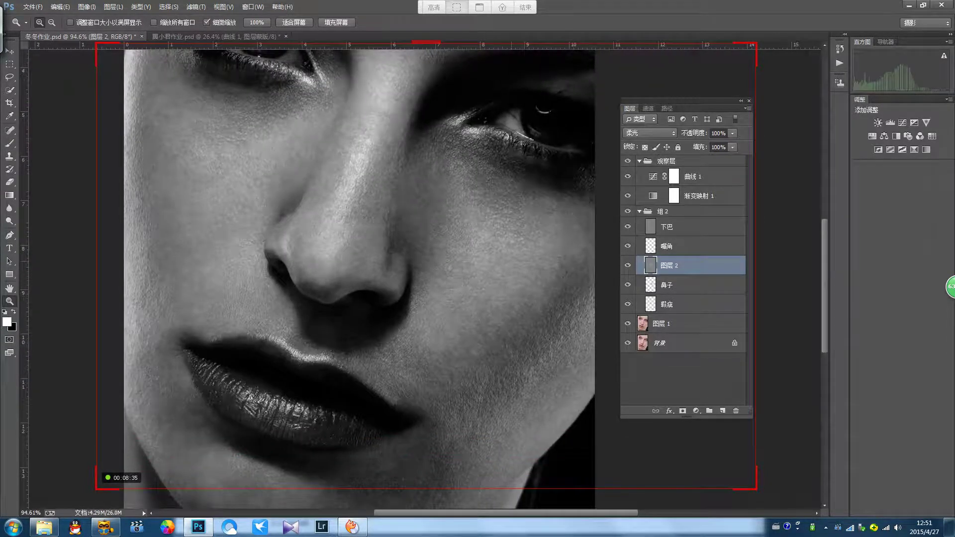
drag(511, 261, 494, 247)
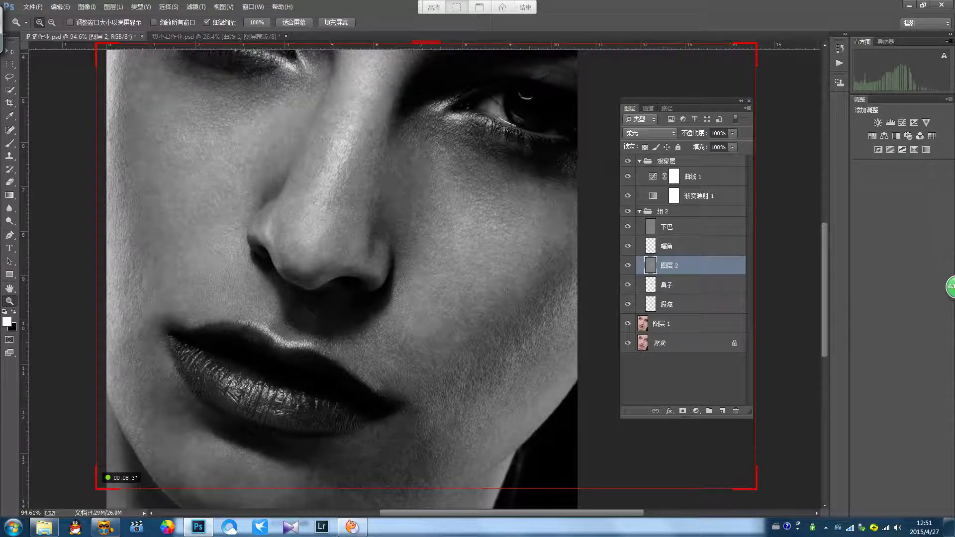
Step: Check the settings of the 曲线 1 and 渐变映射 1 adjustments in the 观察层 group
double_click(653, 177)
click(615, 98)
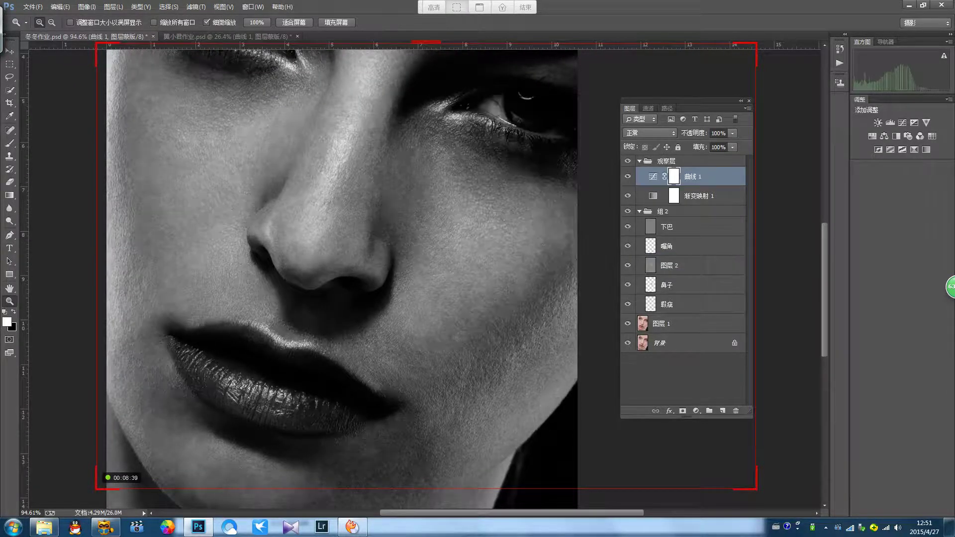
double_click(654, 196)
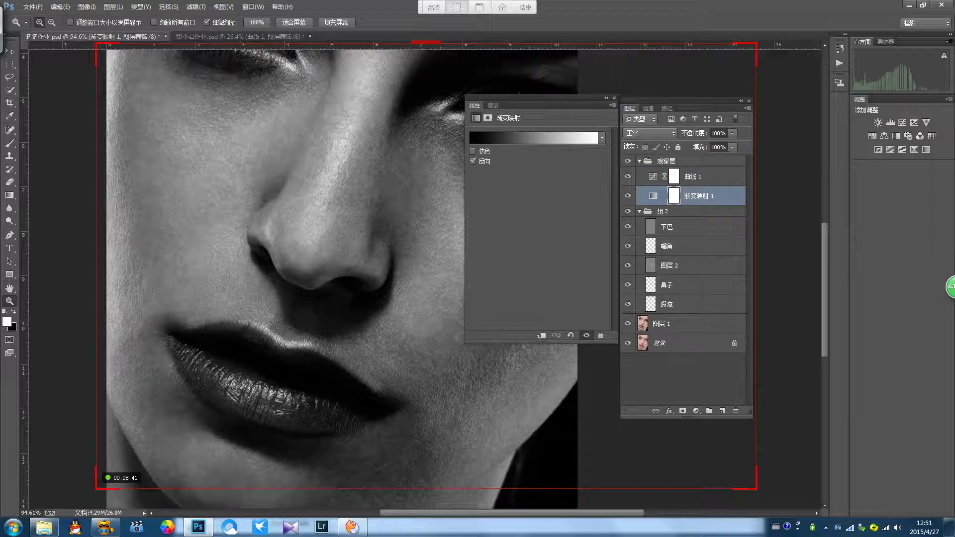
click(615, 98)
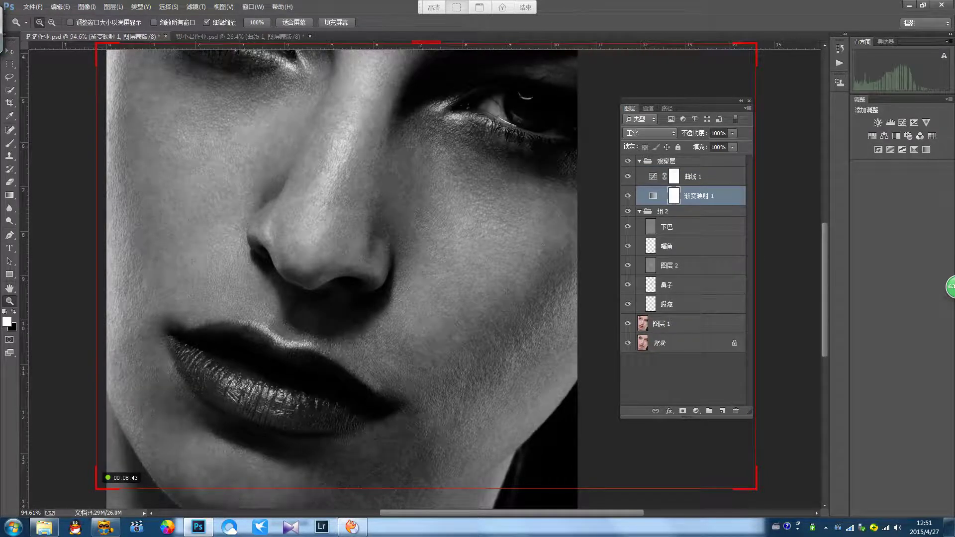
Step: Compare the face without and with 组 2, and show only 背景 and 图层 1 in colour
click(628, 211)
click(628, 211)
alt+click(628, 342)
click(628, 323)
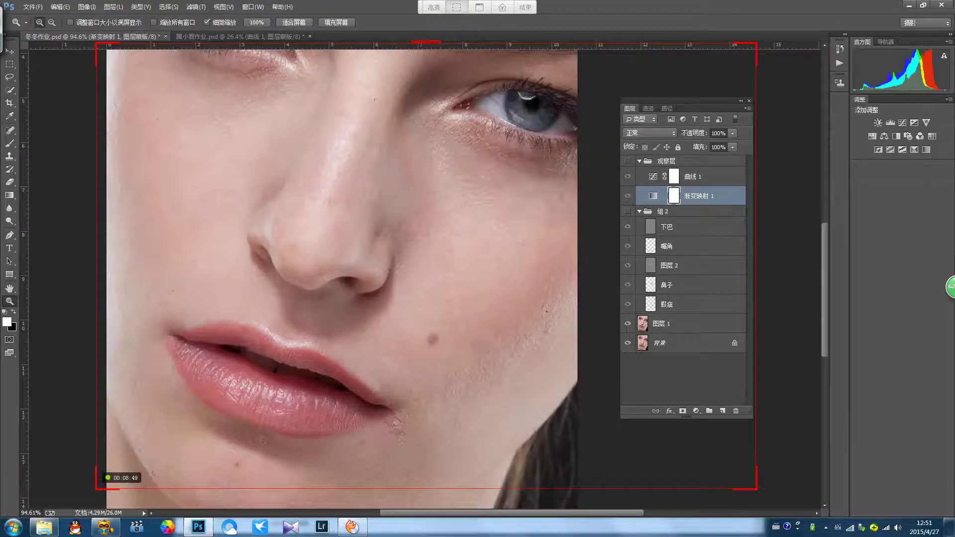
Step: Show 组 2 with 下巴 and 嘴角 hidden, and turn the 观察层 group back on
click(628, 211)
drag(628, 226, 628, 304)
click(628, 304)
click(628, 161)
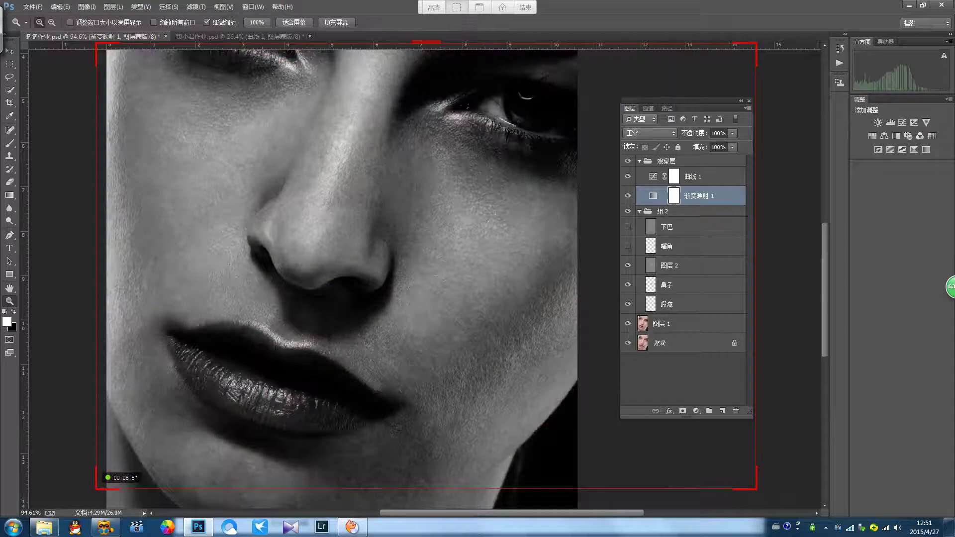
Step: Compare the black-and-white face without and with 图层 2, and examine the nose and cheek closely
click(627, 265)
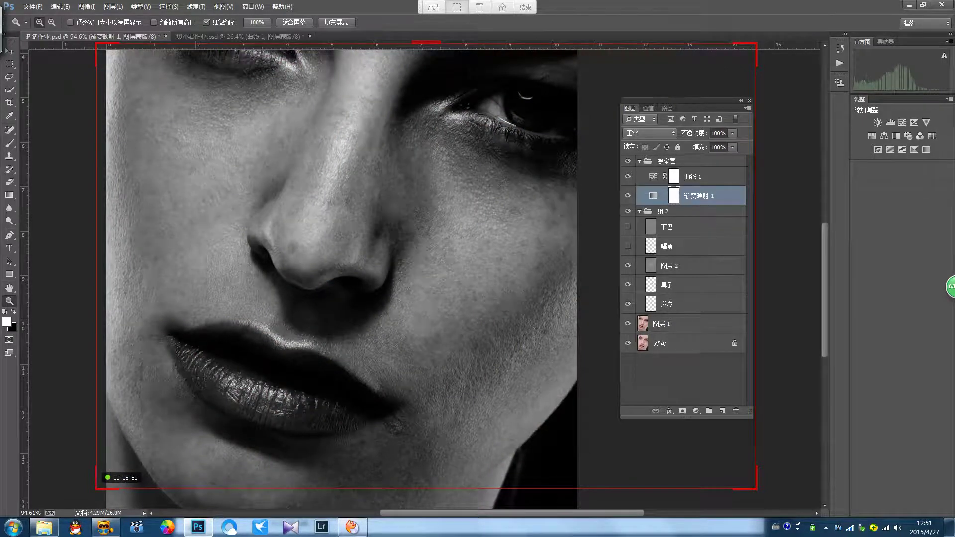
click(628, 265)
click(628, 265)
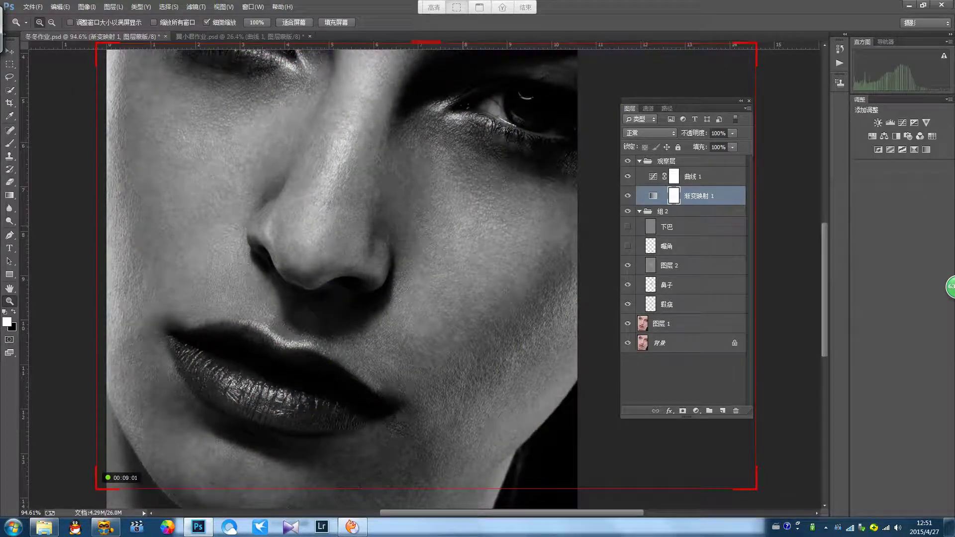
drag(433, 226, 440, 252)
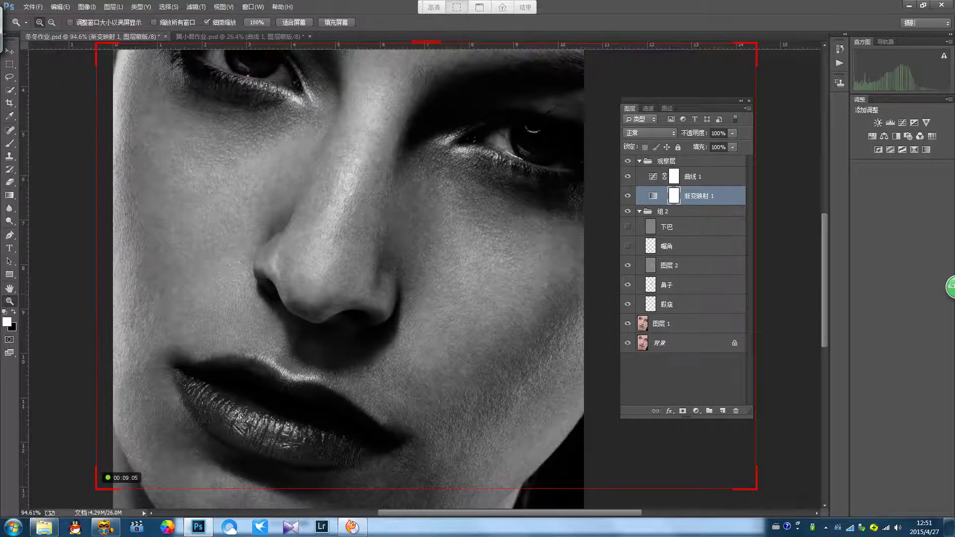
drag(500, 334, 535, 334)
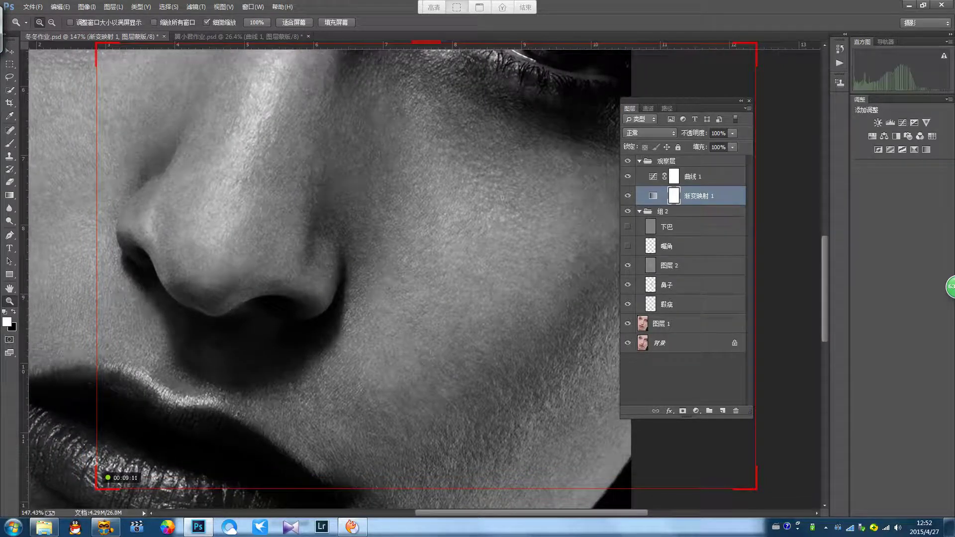
Step: Reshape the 曲线 1 curve in the 观察层 group to darken the face and strengthen its contrast
double_click(653, 177)
drag(553, 245, 580, 212)
click(614, 97)
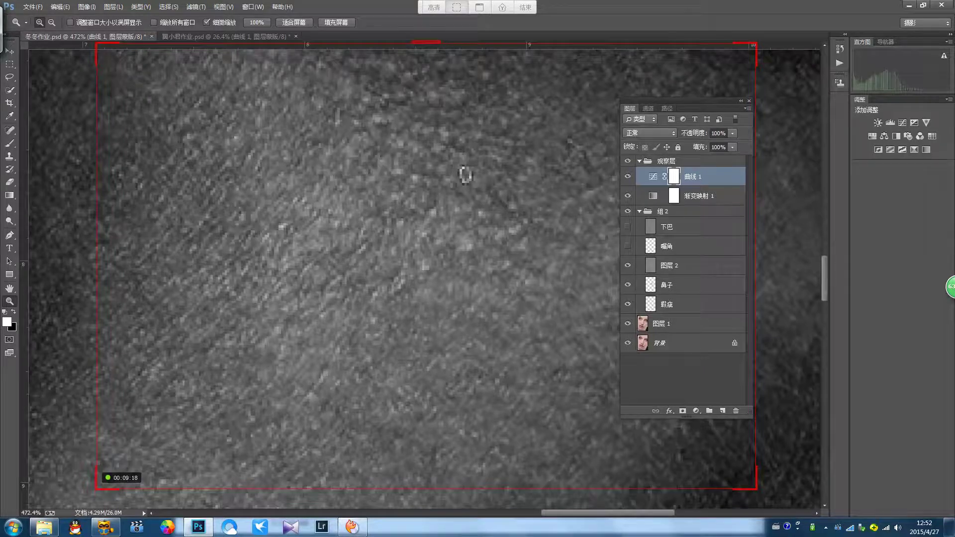
Step: Hide 图层 2 and compare the magnified cheek texture without and with the 瑕疵 layer
click(628, 304)
click(628, 304)
click(628, 265)
click(628, 284)
click(628, 304)
click(628, 304)
click(628, 304)
click(691, 304)
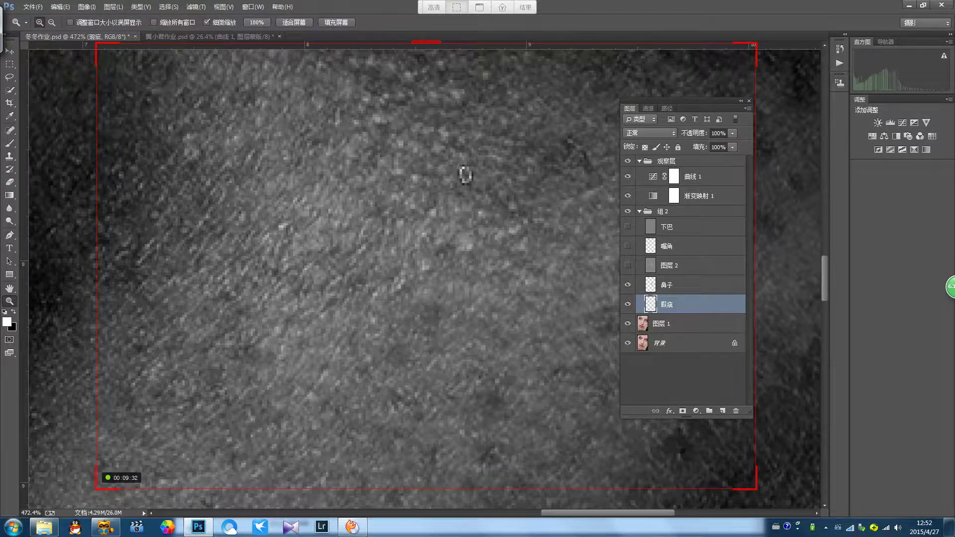
Step: Show 图层 2 and 嘴角 again and examine the light and shadow around the nose and cheek
click(628, 265)
click(628, 246)
drag(536, 235, 502, 235)
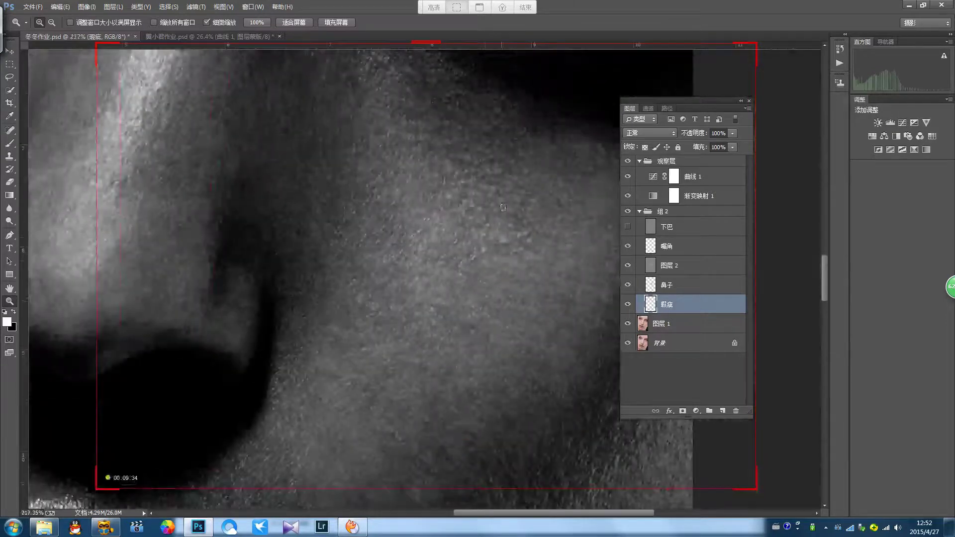
scroll(502, 207, down, 3)
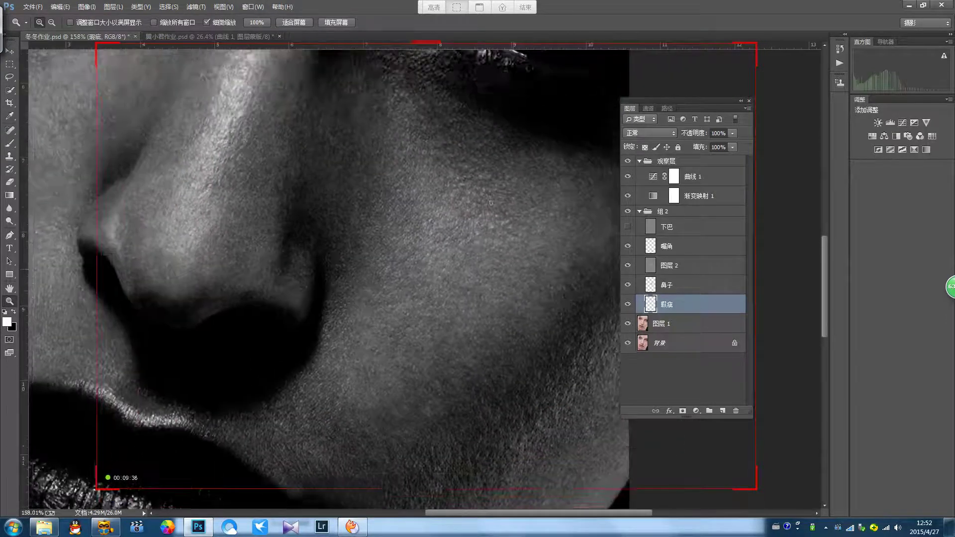
scroll(491, 203, down, 2)
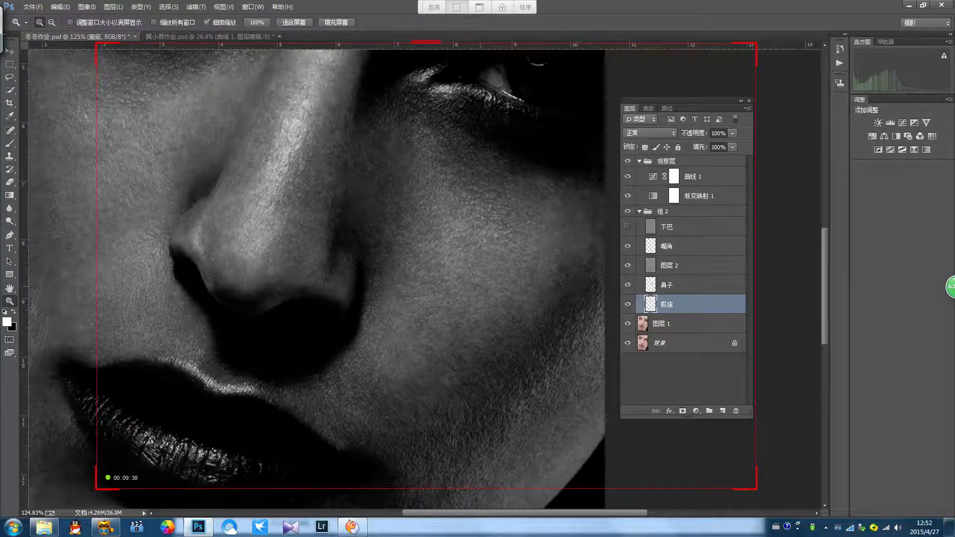
Step: Reshape the 曲线 1 curve further, placing its upper point at input 215 and output 133 to deepen the contrast
click(706, 177)
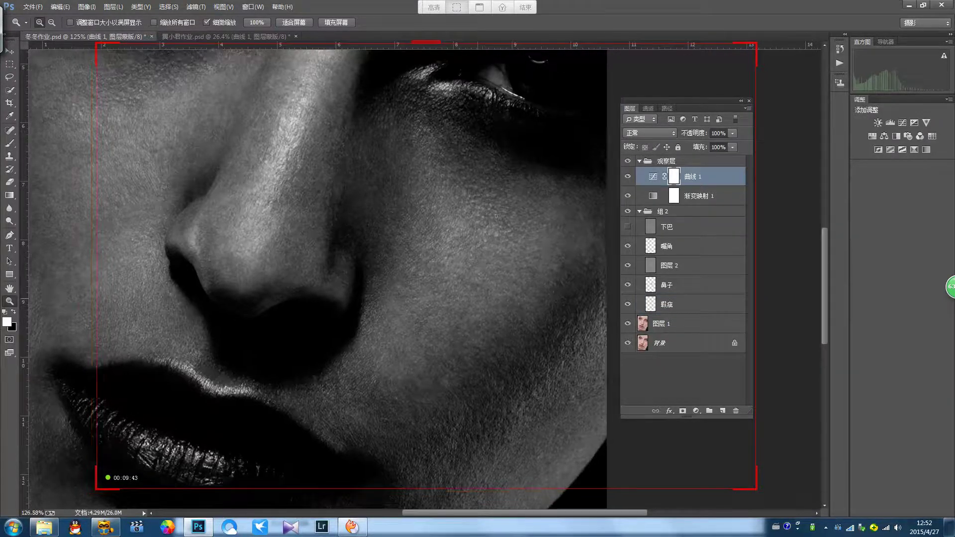
scroll(495, 218, down, 2)
scroll(493, 229, down, 1)
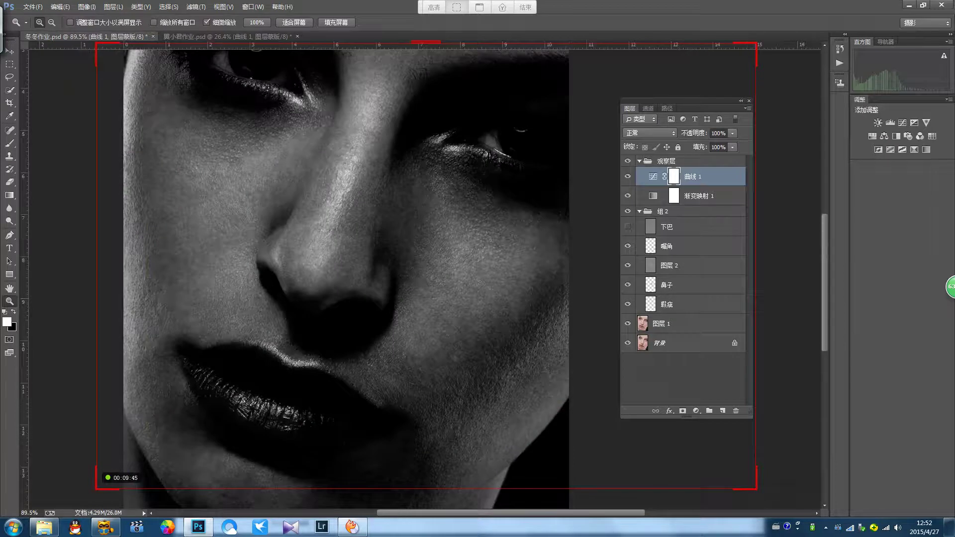
double_click(653, 176)
drag(582, 213, 585, 214)
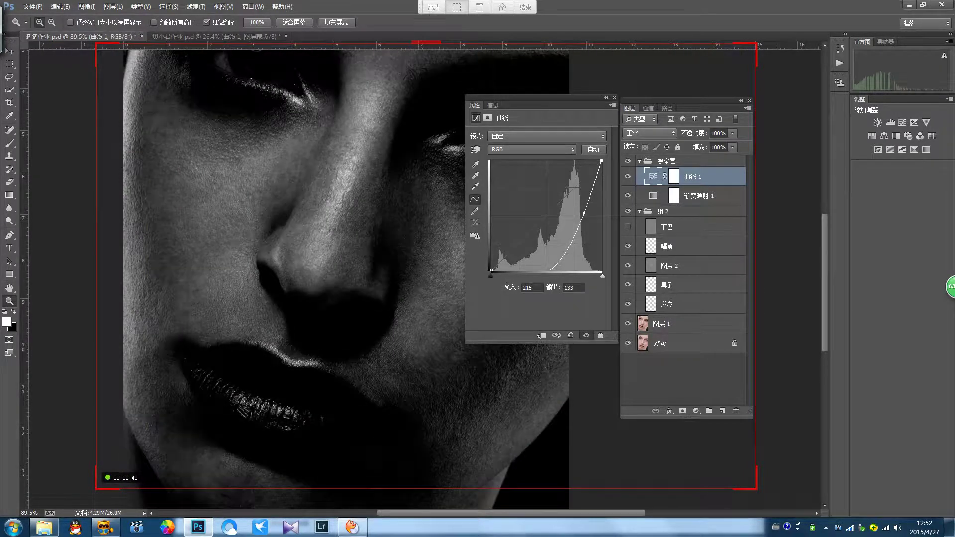
click(614, 98)
Step: Show the 下巴 layer and examine the cheek, chin and whole face under the stronger contrast
drag(464, 304, 478, 305)
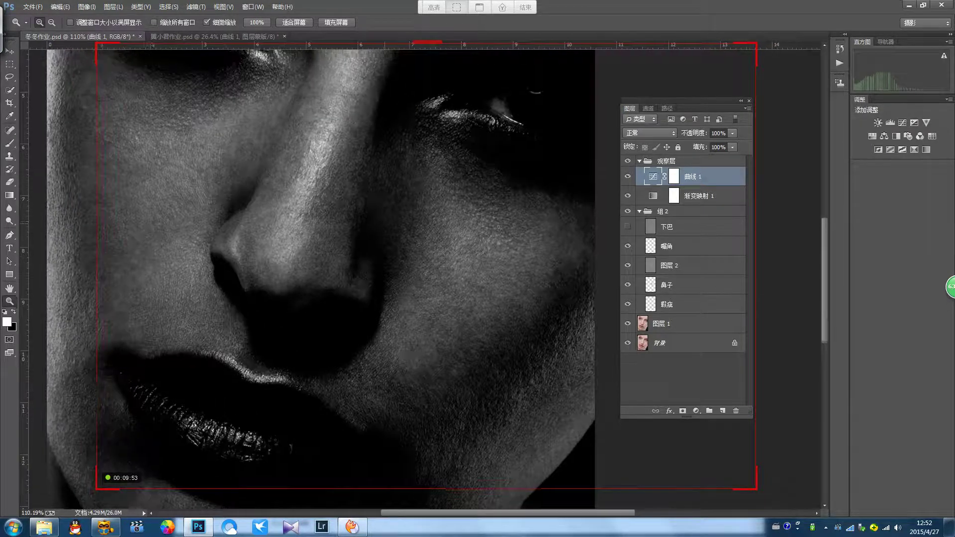
drag(497, 226, 544, 254)
click(627, 226)
drag(495, 329, 470, 253)
key(ctrl+0)
drag(475, 133, 437, 284)
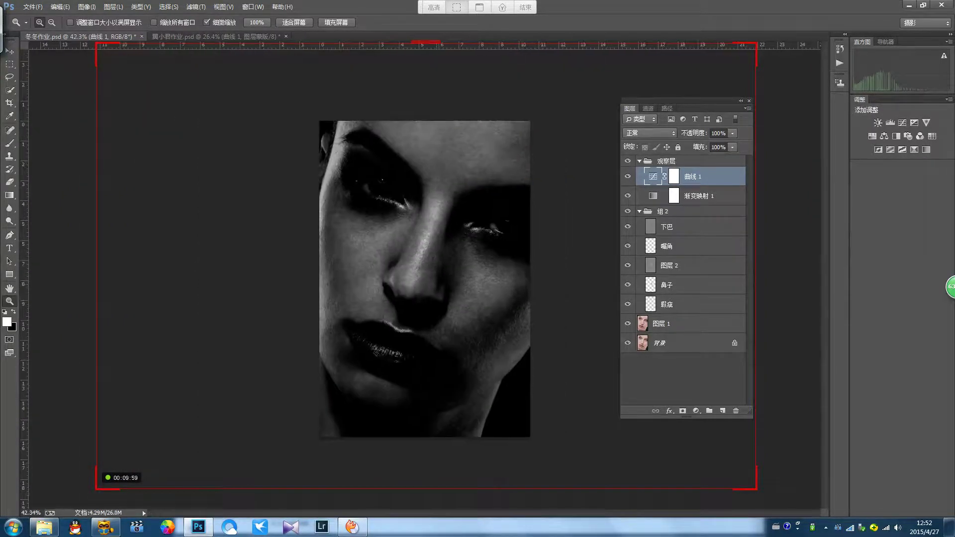
drag(432, 336, 446, 288)
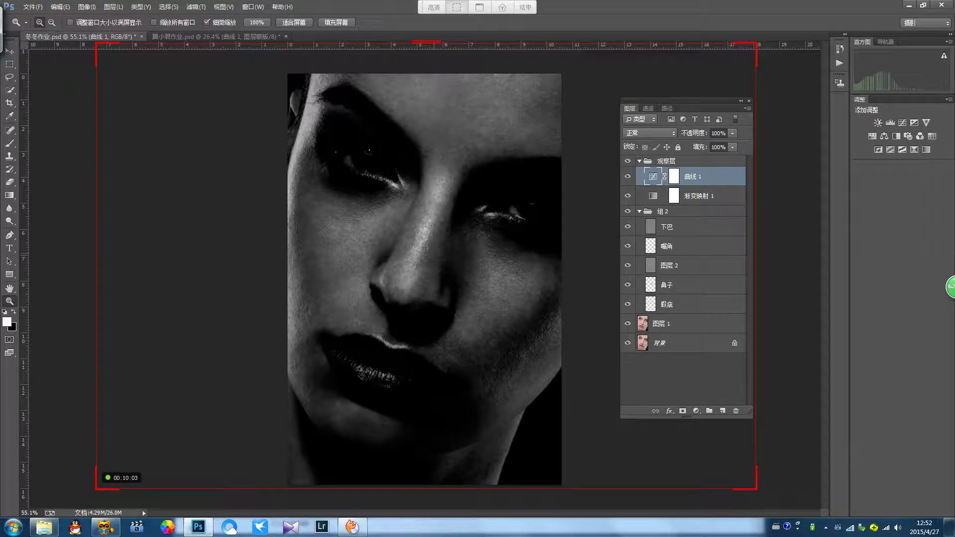
Step: Close both open homework files without saving the changes
key(ctrl+w)
key(n)
key(ctrl+w)
key(n)
key(n)
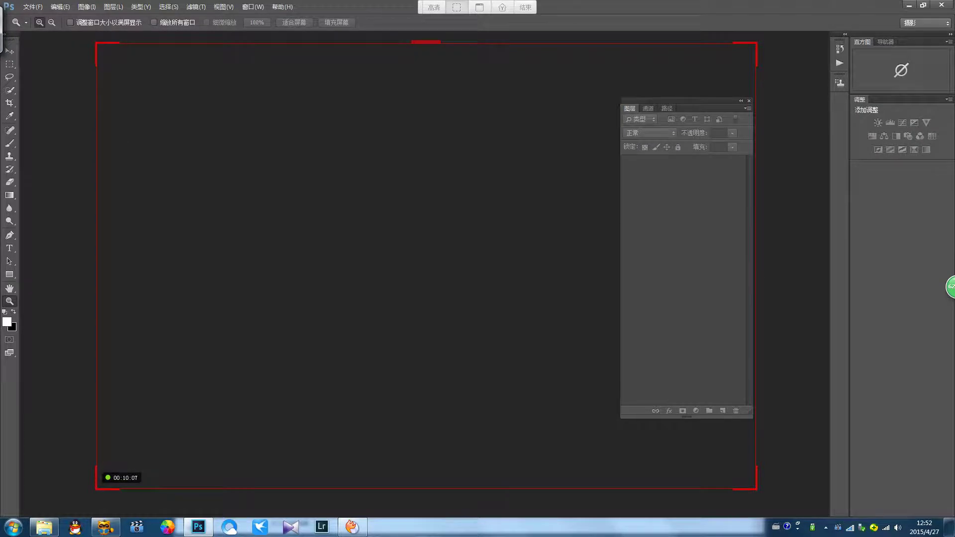
Step: Switch to the file explorer, go up from 学员作业 to the 0427 folder and open the 0424- PSD in Photoshop
key(v)
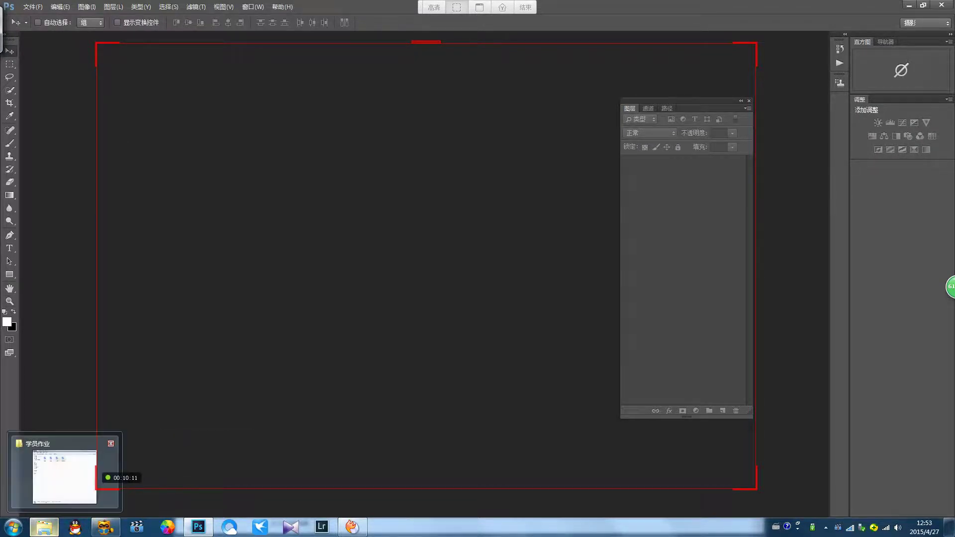
click(44, 527)
click(348, 224)
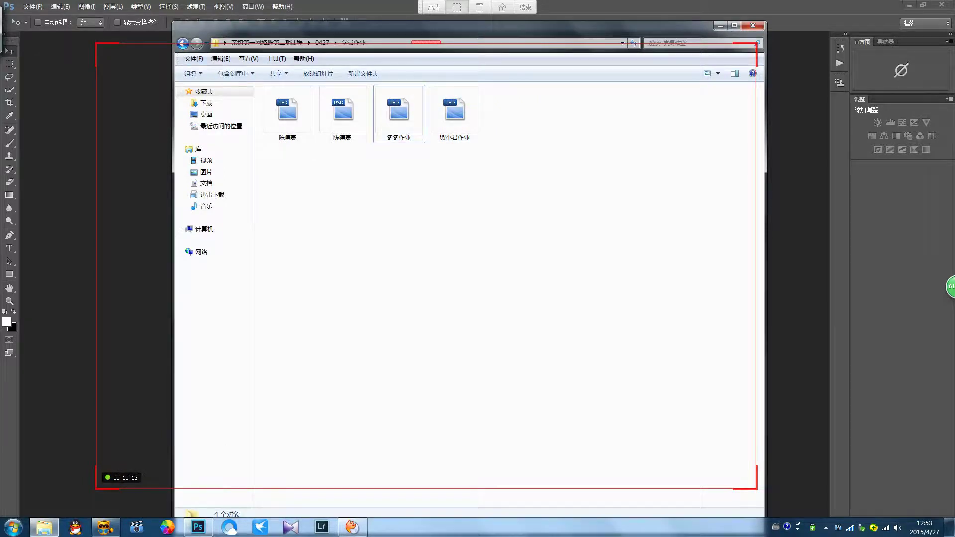
drag(298, 28, 289, 50)
click(173, 65)
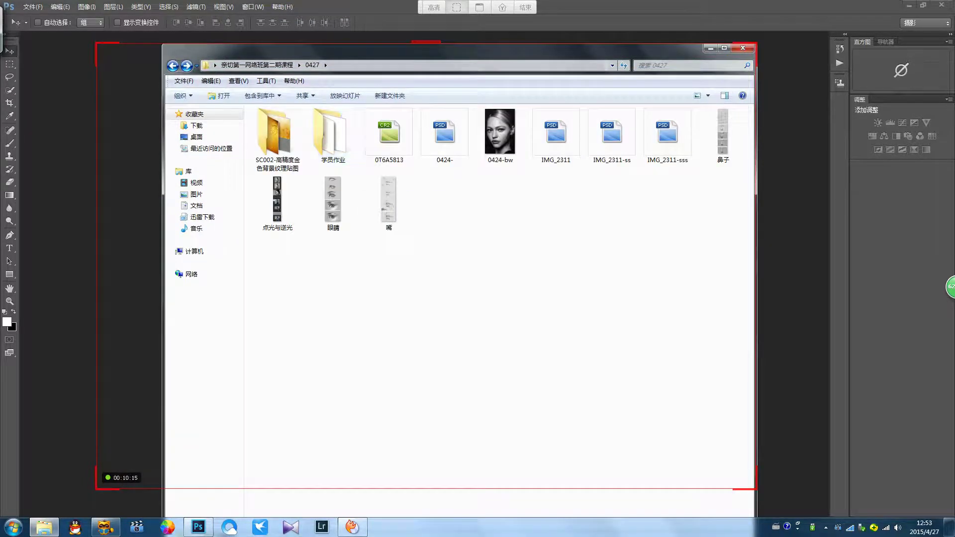
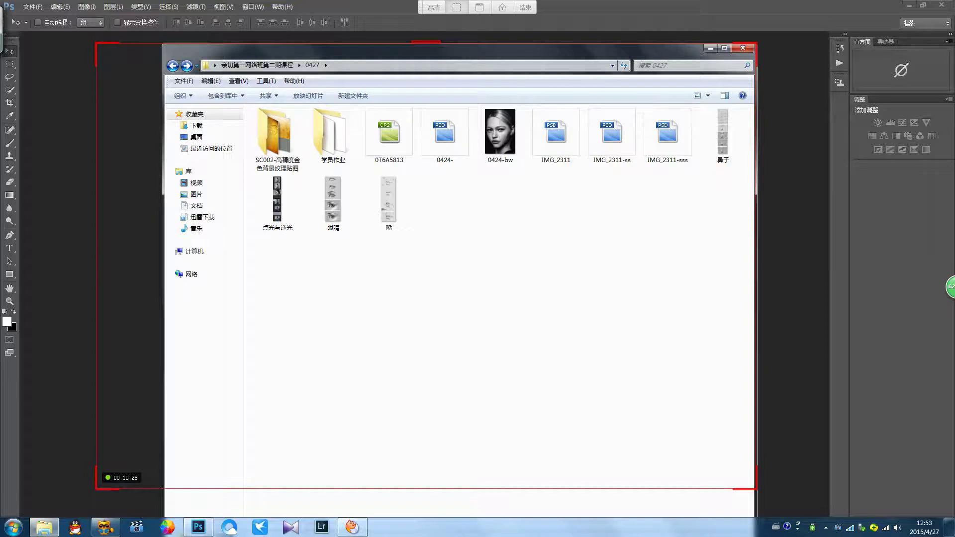
drag(444, 134, 378, 224)
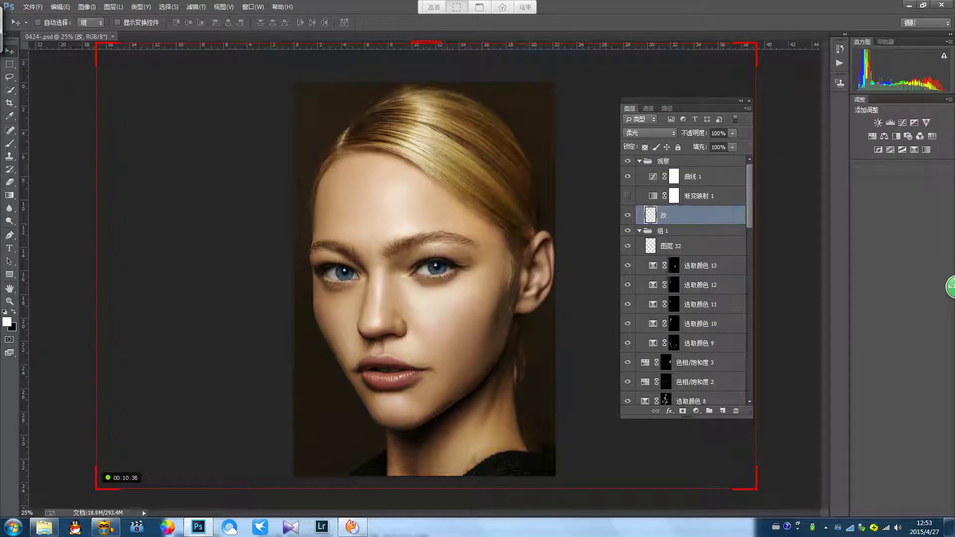
Step: Restart the desktop share as 自由分享 in 原画(推荐) quality and fit the layer list closer to the shared area
drag(426, 42, 426, 67)
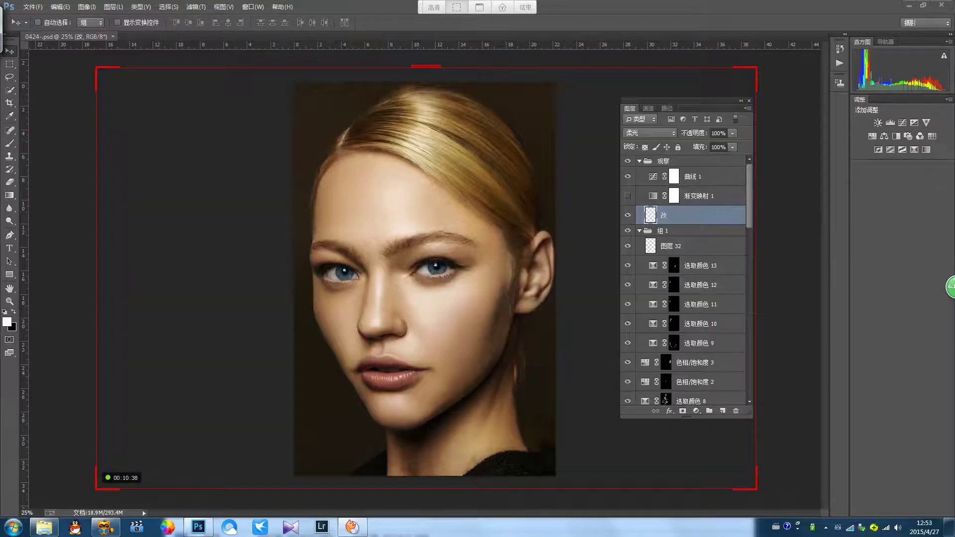
click(526, 7)
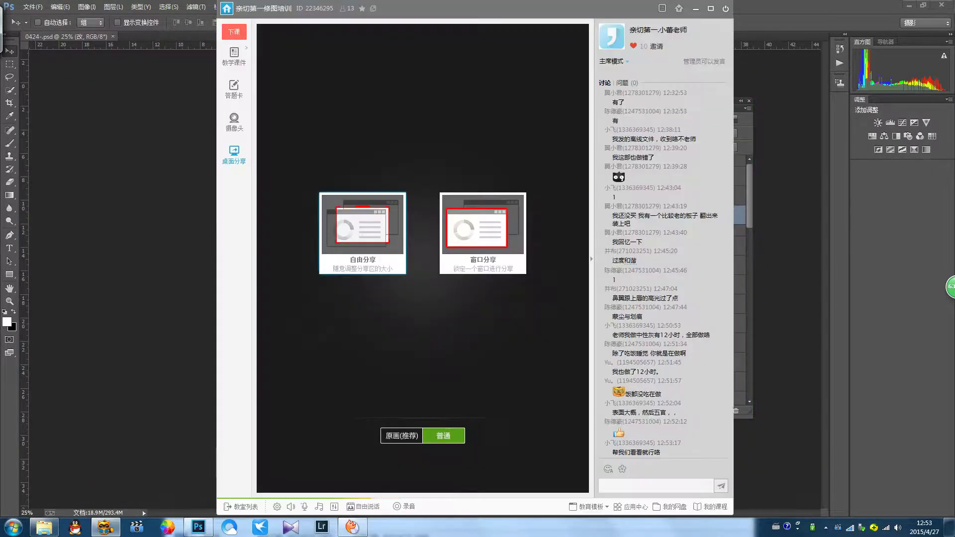
click(402, 436)
click(363, 233)
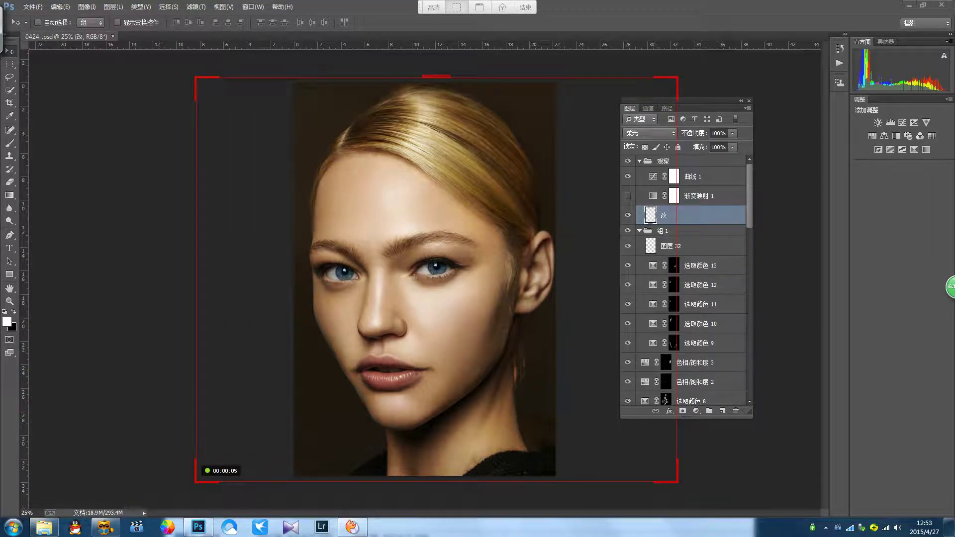
drag(661, 97, 600, 95)
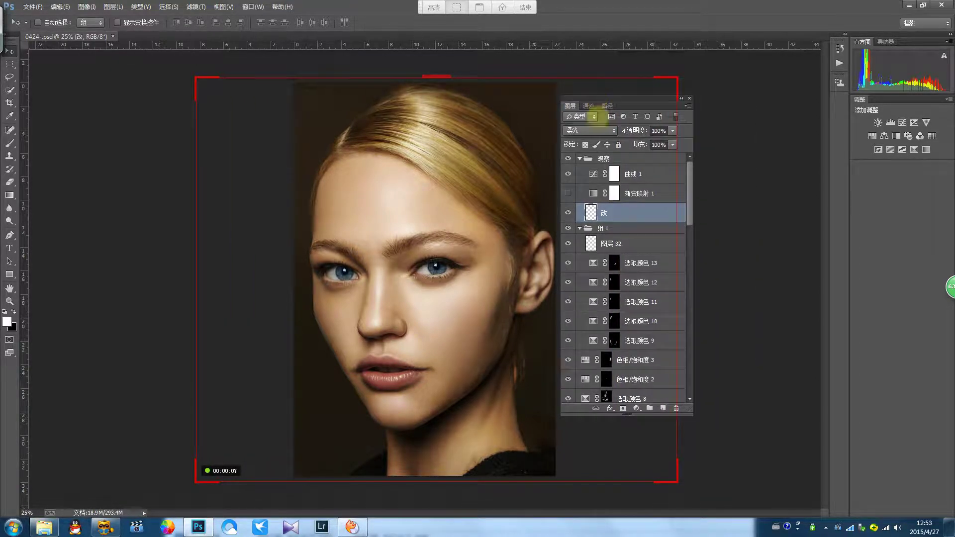
Step: Enlarge the blonde portrait and compare the face without and with the 改 layer
key(z)
drag(422, 267, 429, 241)
click(568, 212)
click(568, 212)
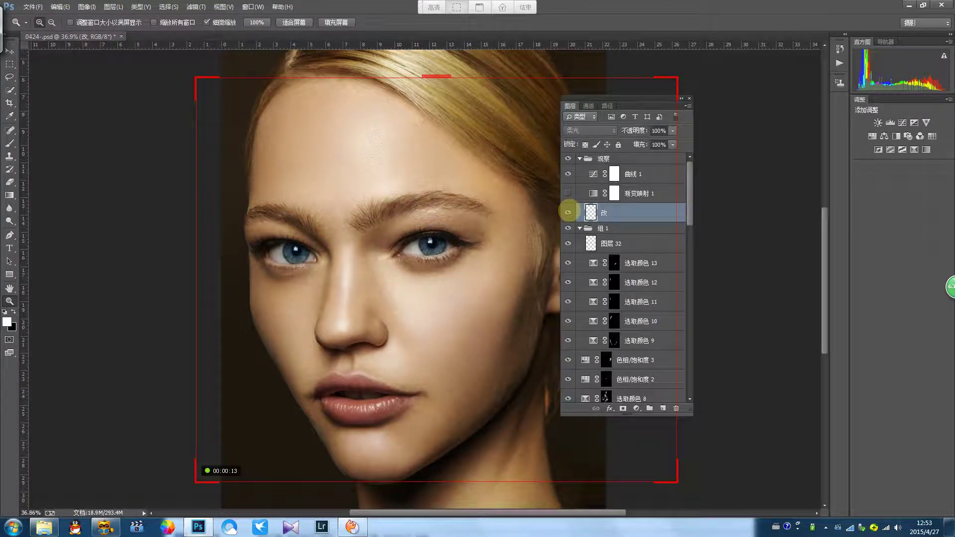
click(567, 213)
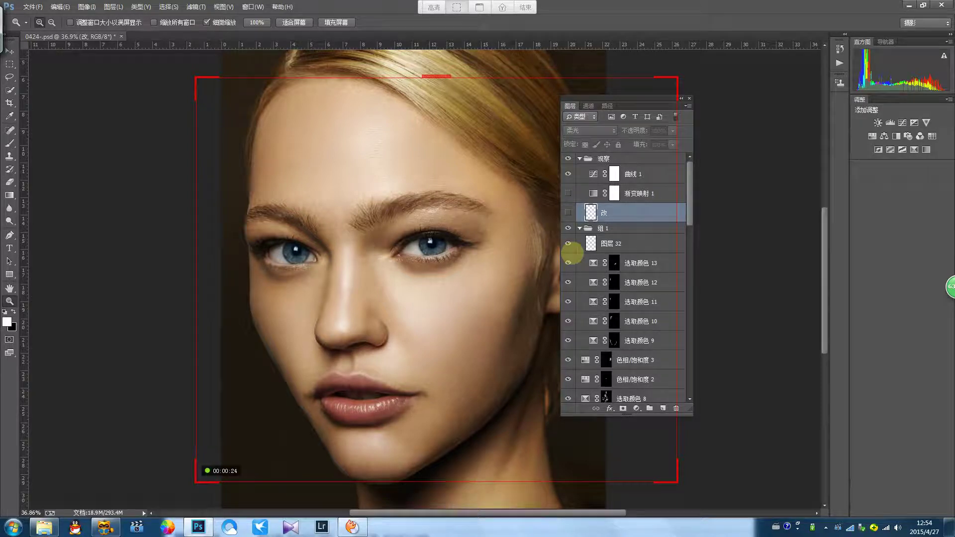
click(568, 212)
click(568, 212)
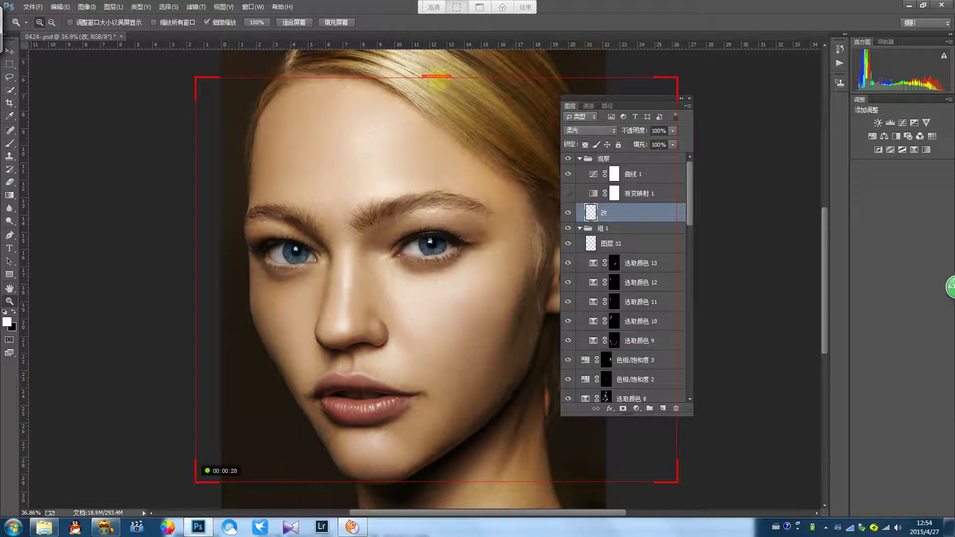
Step: Extend the shared area around the portrait, hide the 改 layer and move the layer list off the ear
drag(437, 77, 437, 42)
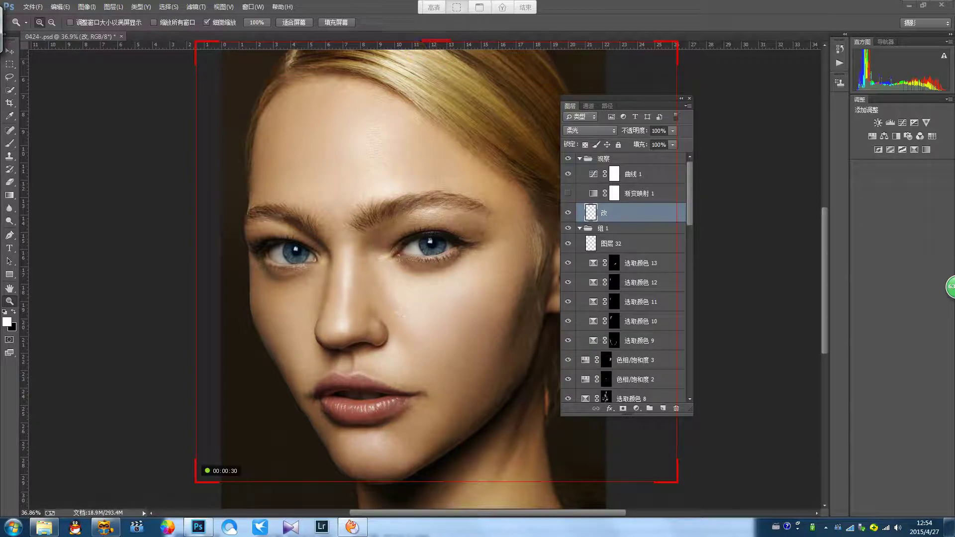
drag(437, 482, 437, 515)
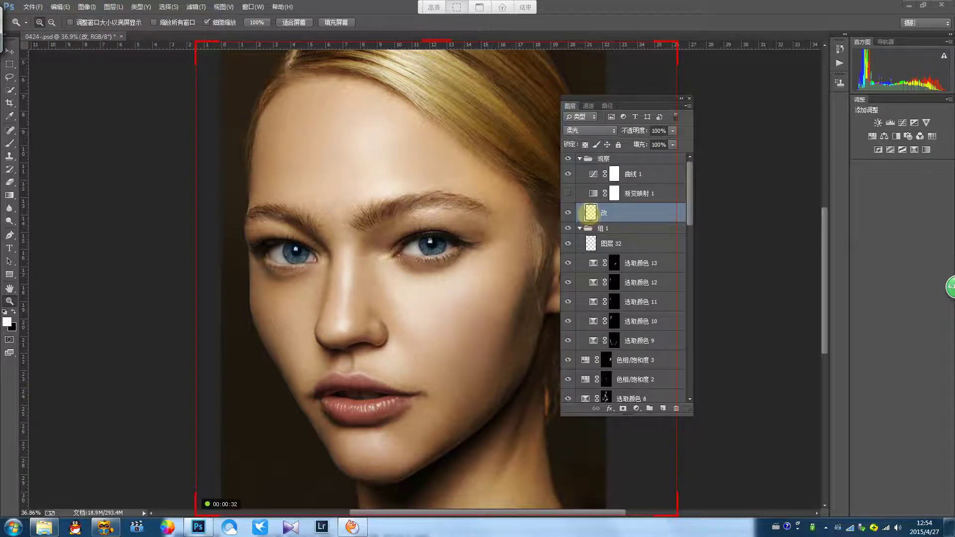
click(567, 213)
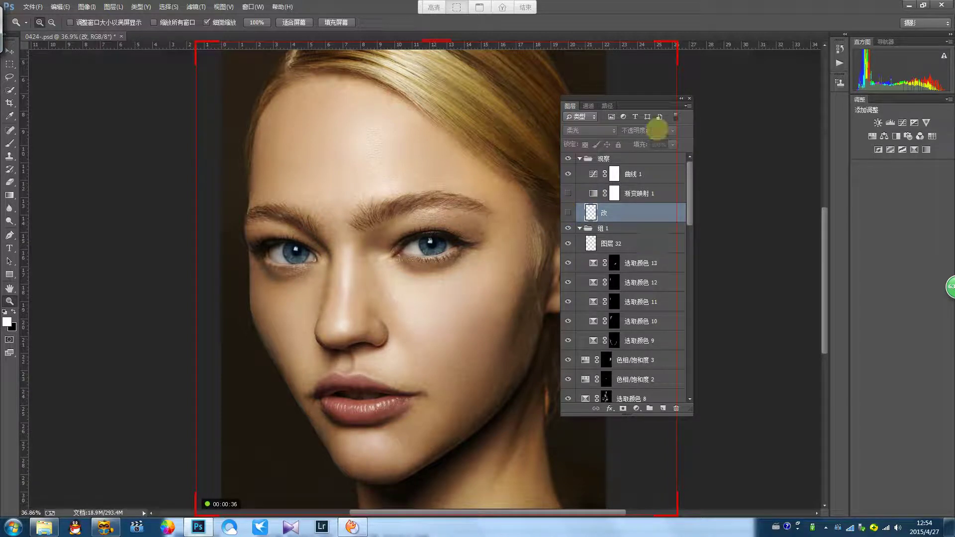
drag(677, 52, 723, 52)
drag(657, 96, 700, 79)
Step: Examine the portrait in black and white with 渐变映射 1 switched on, and return it to colour
click(613, 177)
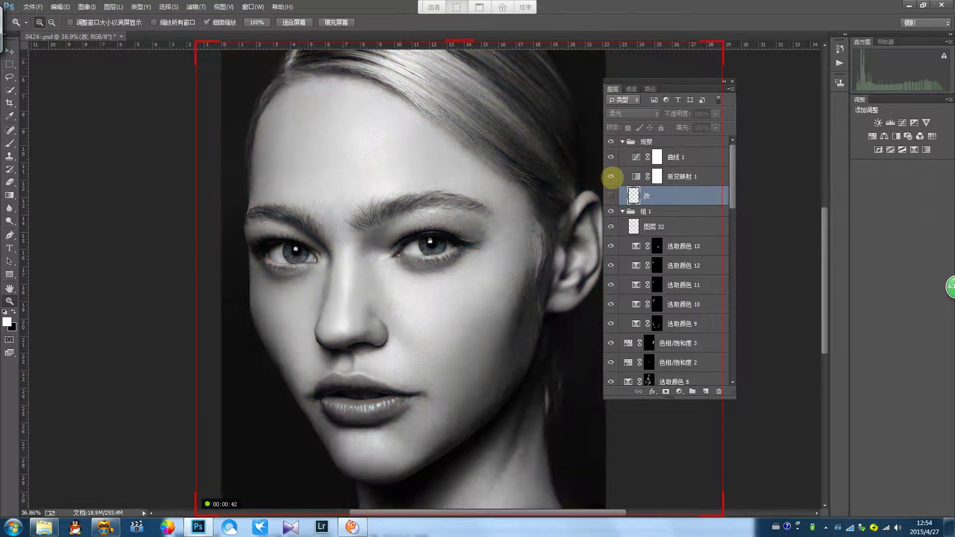
scroll(518, 284, down, 1)
scroll(695, 265, down, 3)
scroll(695, 265, down, 10)
scroll(695, 264, down, 2)
scroll(695, 265, up, 12)
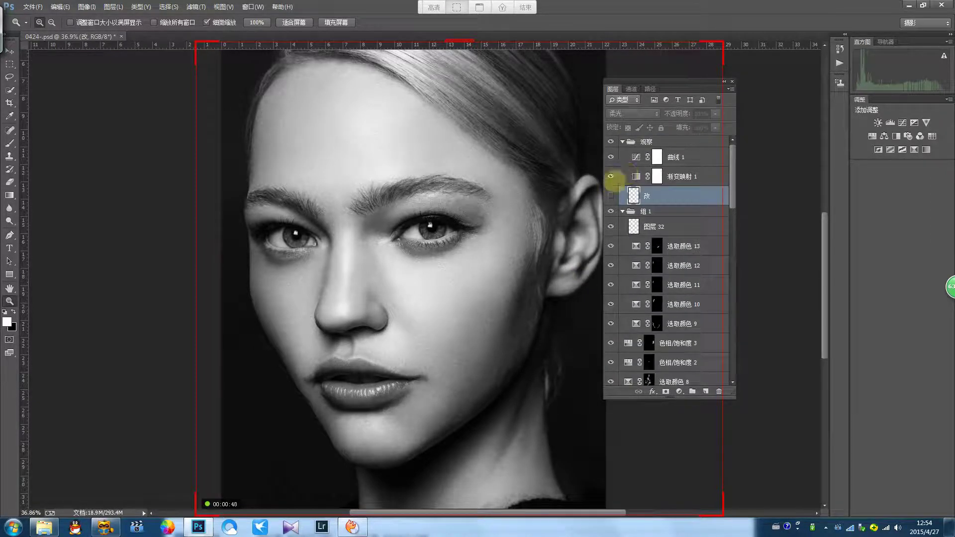
click(611, 176)
Step: Compare the colour portrait without and with the 观察 group, and select its 曲线 1 layer
click(611, 142)
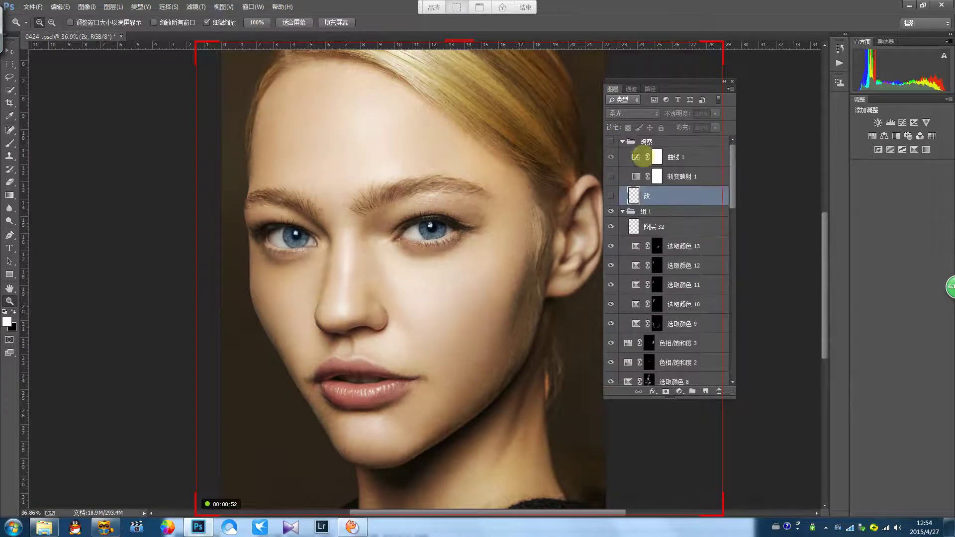
click(605, 144)
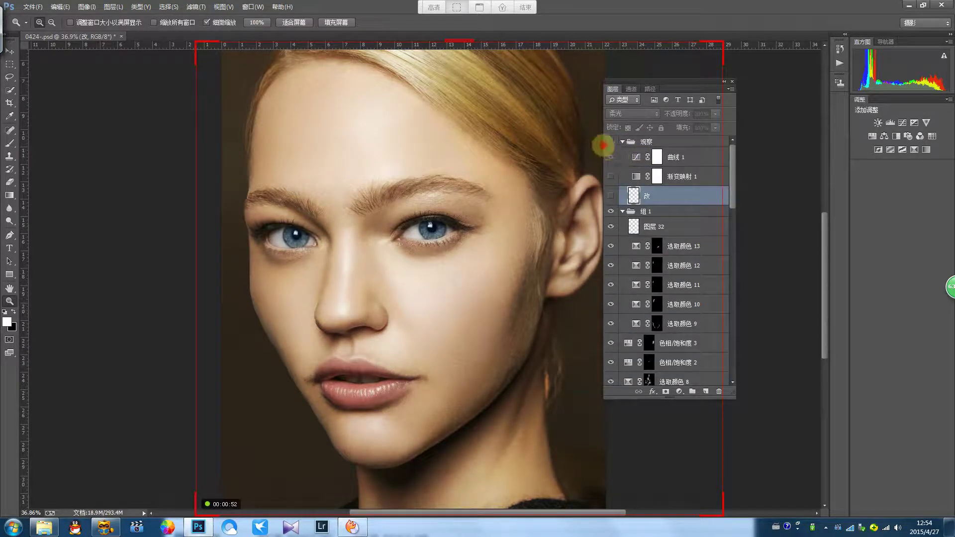
click(611, 143)
click(636, 157)
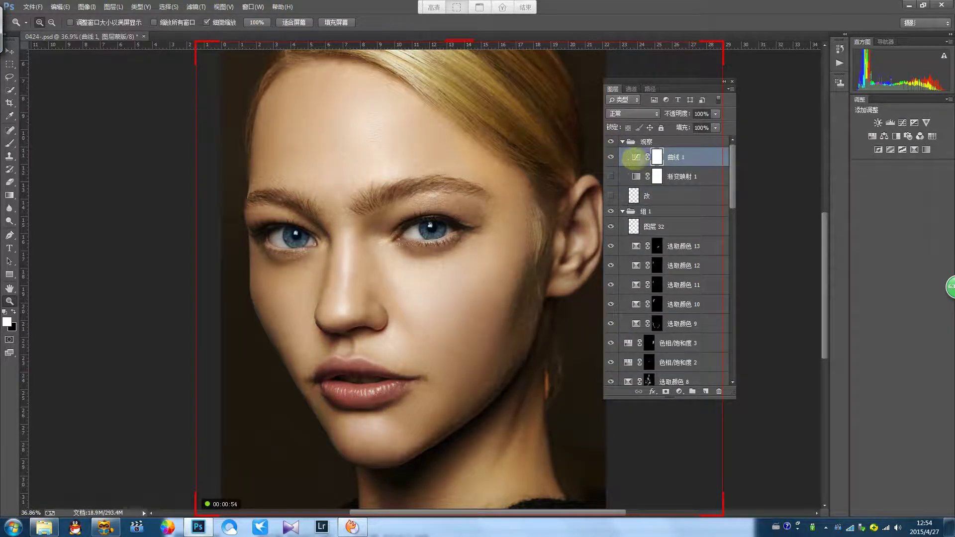
Step: Show the 背景 layer alone to view the original, and add 图层 1 and the 中性灰修皮肤细节 group
scroll(647, 259, down, 10)
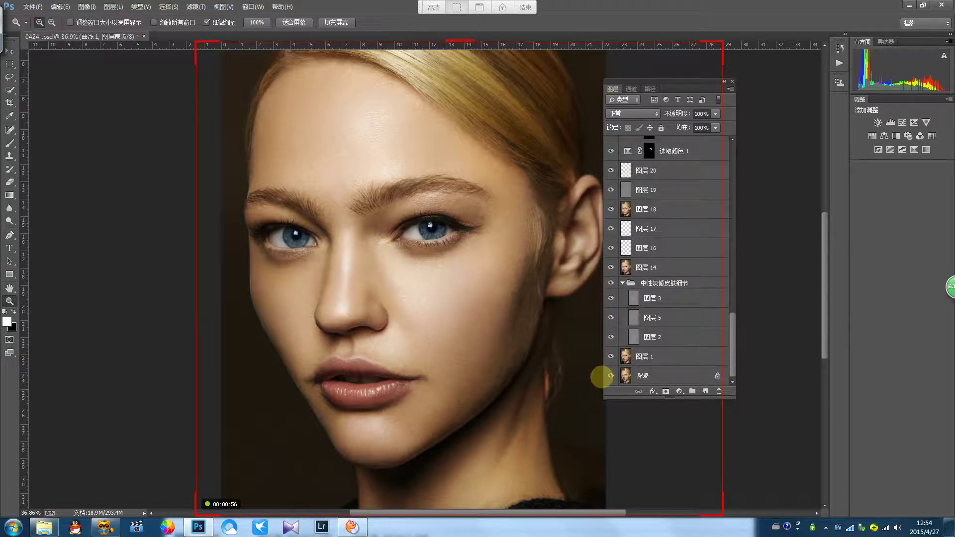
alt+click(609, 376)
drag(465, 321, 462, 302)
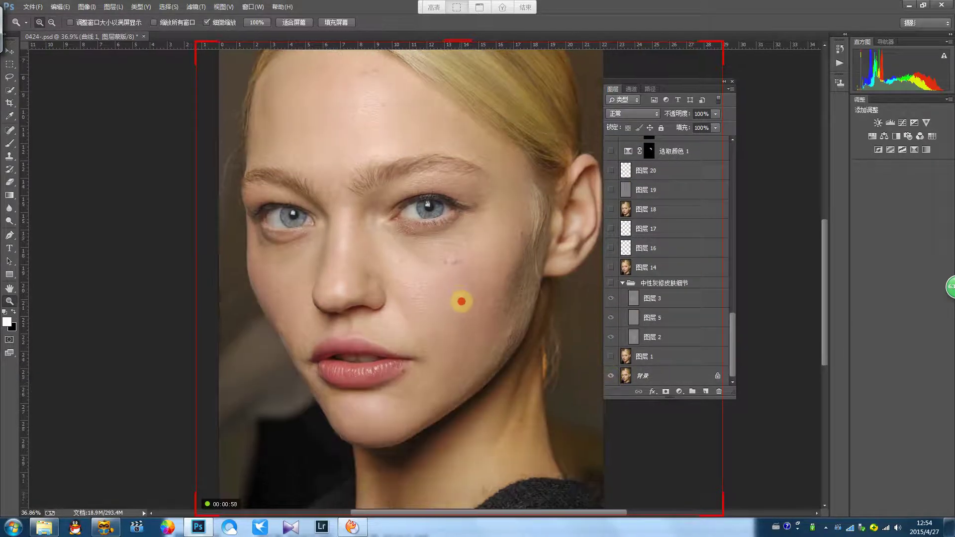
click(611, 357)
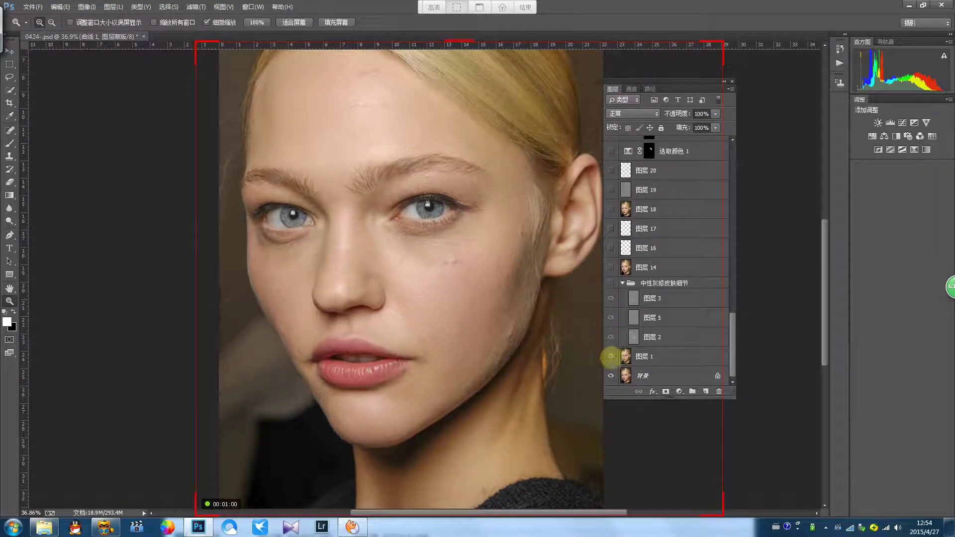
click(611, 282)
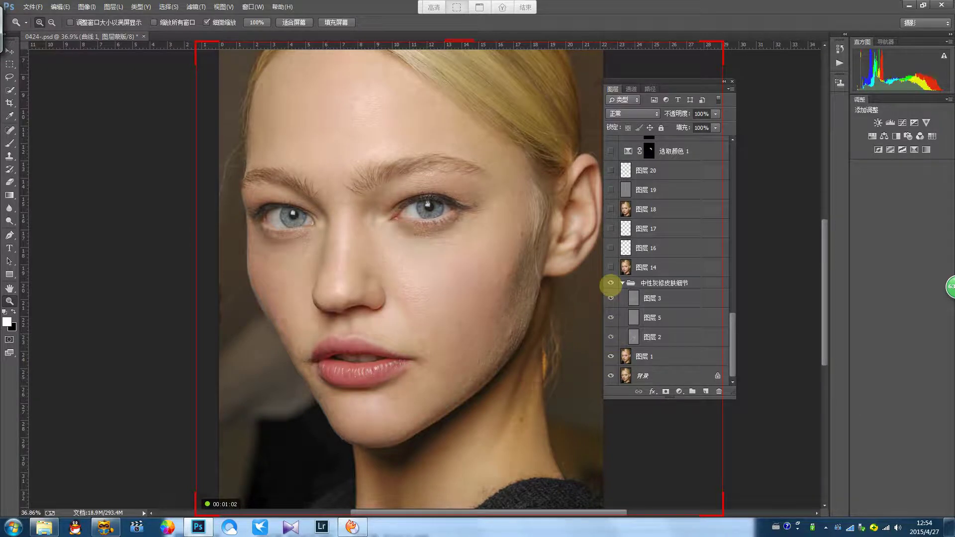
Step: Compare the magnified skin without and with the 中性灰修皮肤细节 group
drag(452, 281, 518, 252)
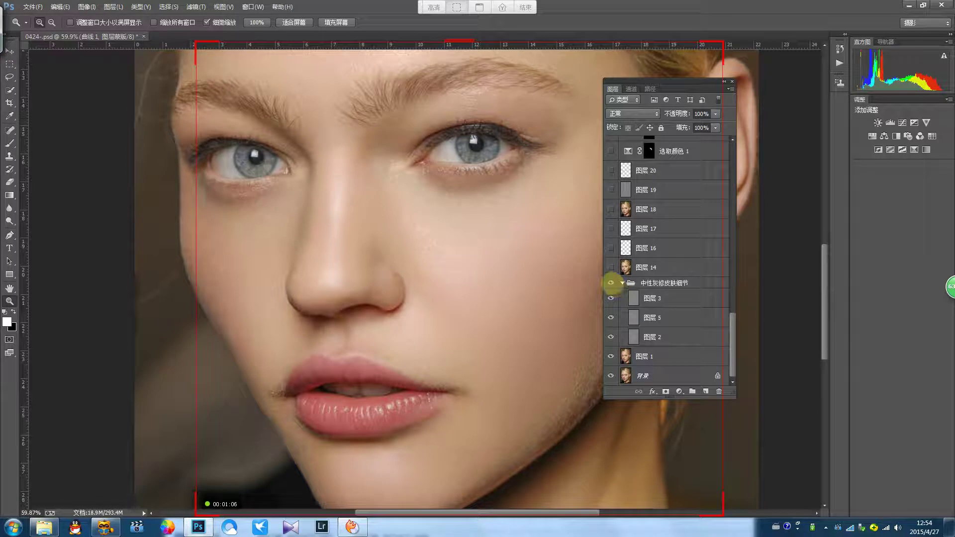
click(611, 284)
click(610, 282)
drag(451, 289, 475, 268)
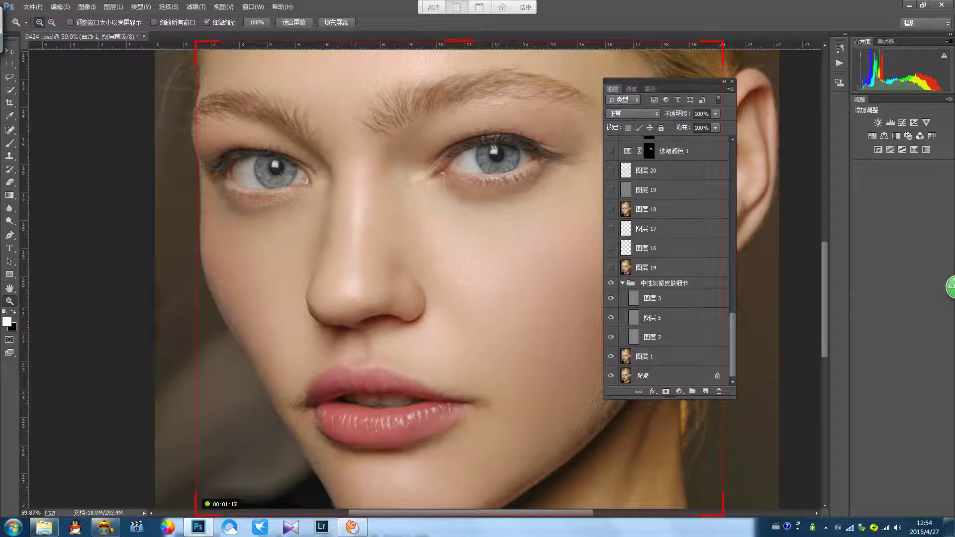
Step: Compare the full face without and with 图层 14, leaving the layer shown
click(611, 267)
drag(505, 318, 480, 336)
click(611, 267)
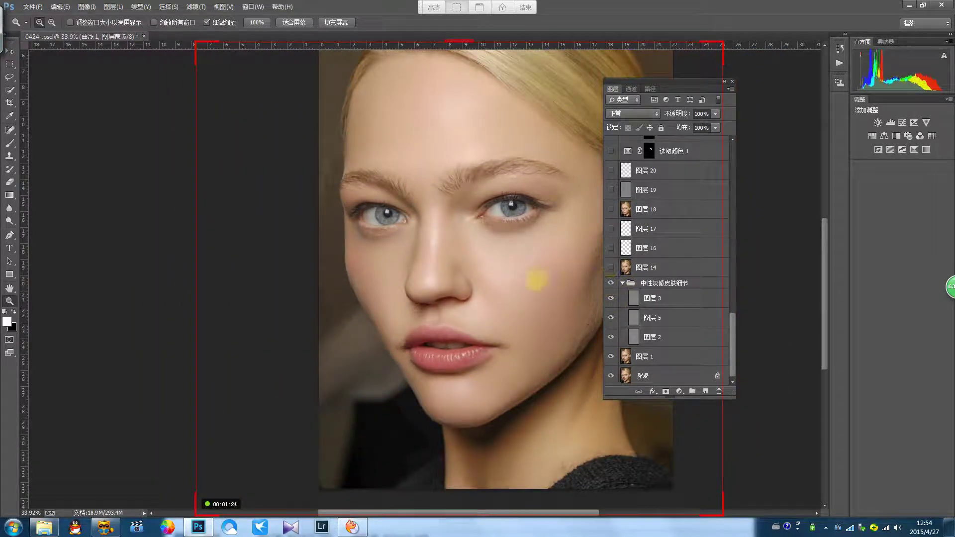
click(611, 267)
drag(495, 255, 473, 306)
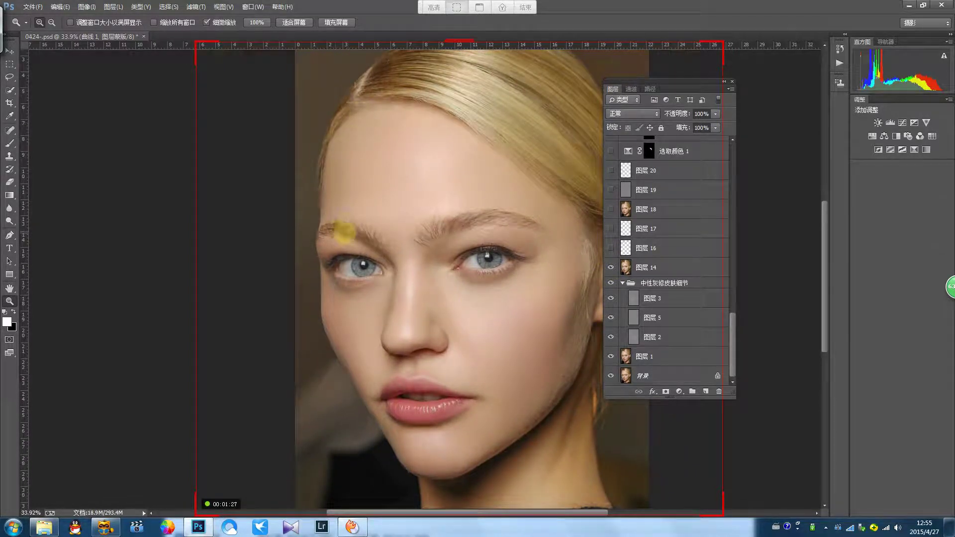
Step: Hide 图层 14 and stamp the visible layers into a new layer directly above the 中性灰修皮肤细节 group
scroll(334, 251, up, 2)
click(611, 267)
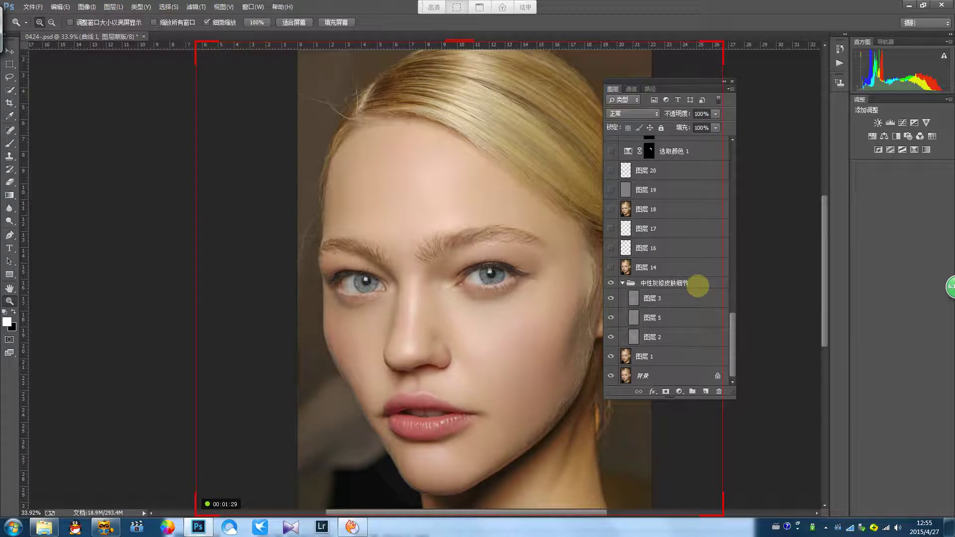
click(698, 282)
key(ctrl+shift+alt+e)
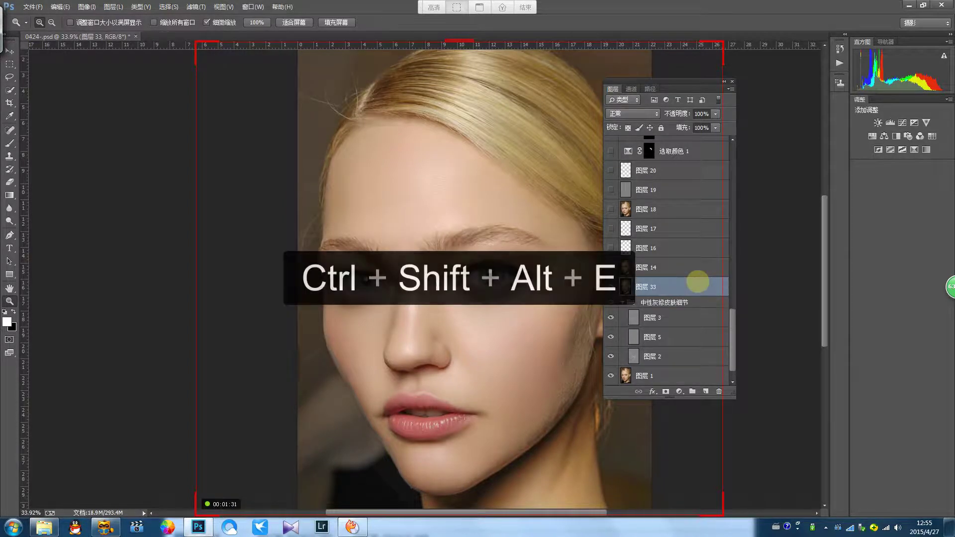
Step: Start a Pen path at the hair parting and curve it down along the outer edge of the hair
drag(342, 171, 380, 162)
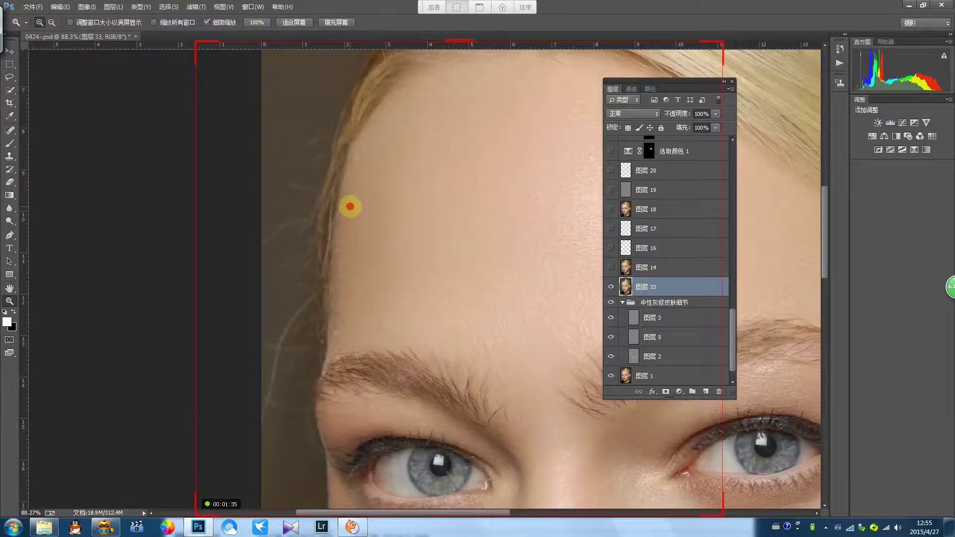
drag(348, 204, 345, 266)
key(p)
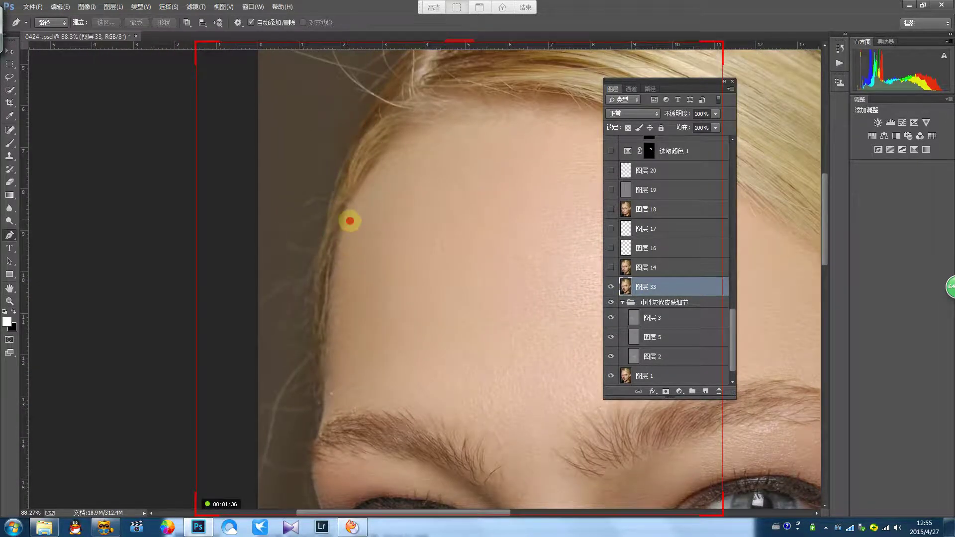
scroll(367, 337, up, 5)
key(z)
drag(421, 219, 473, 149)
key(p)
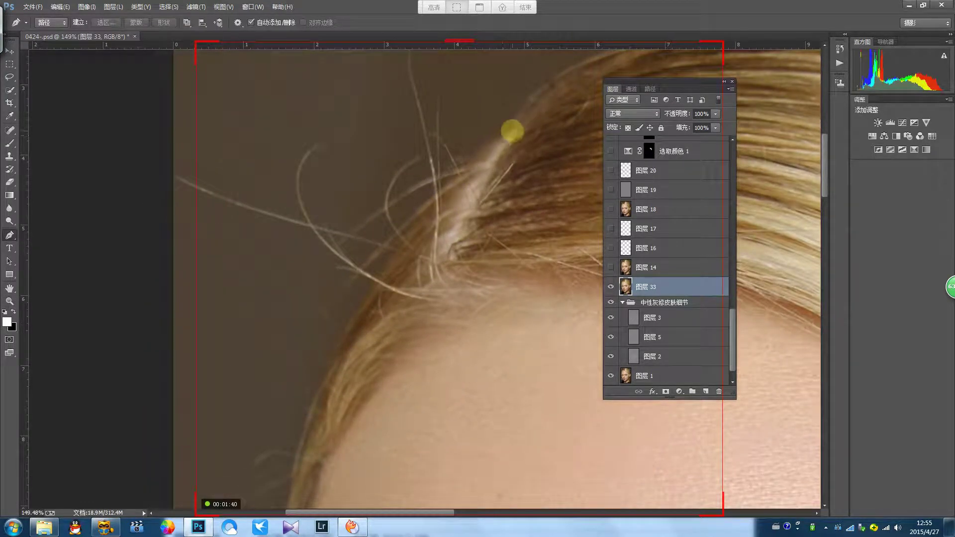
click(507, 132)
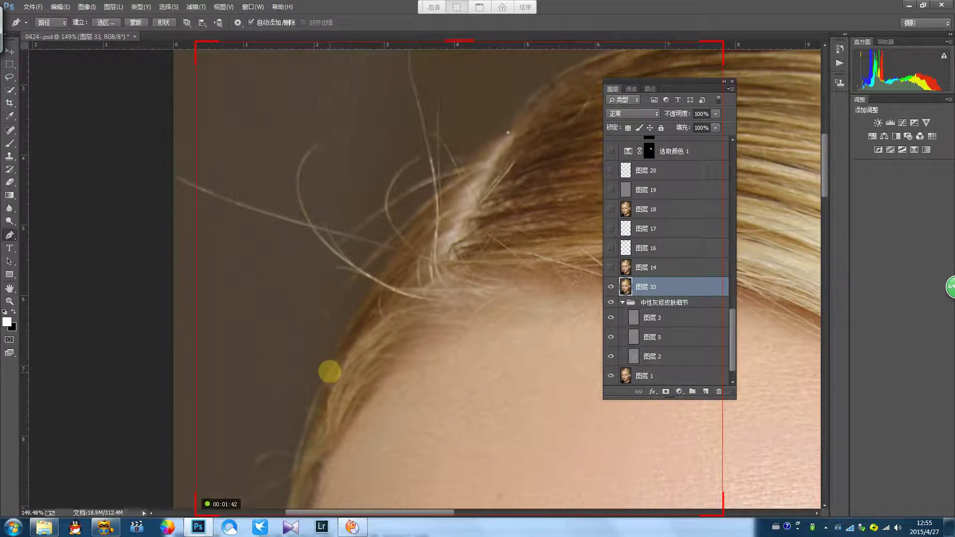
drag(326, 372, 316, 438)
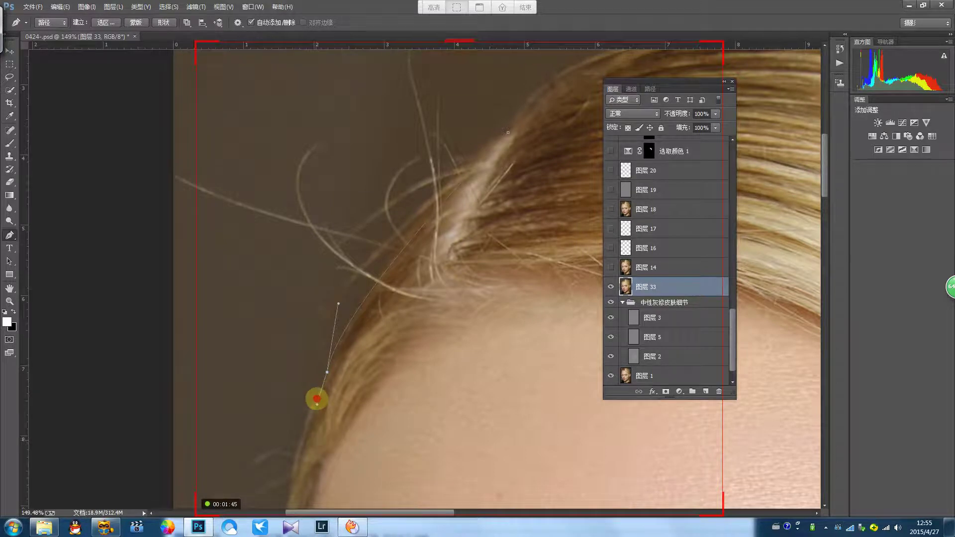
drag(375, 402, 391, 334)
key(ctrl+z)
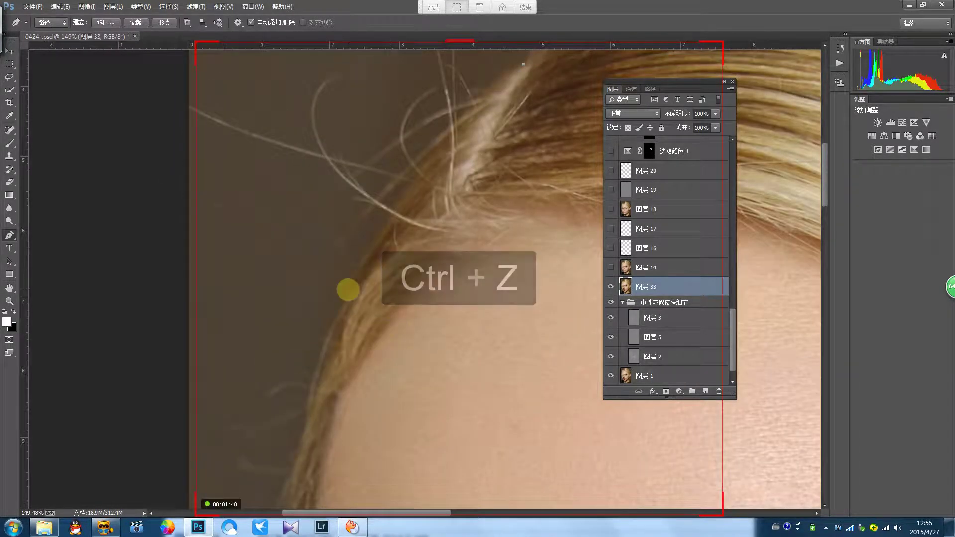
mouse_move(340, 305)
mouse_down()
mouse_move(332, 381)
mouse_move(297, 445)
mouse_move(335, 313)
mouse_up()
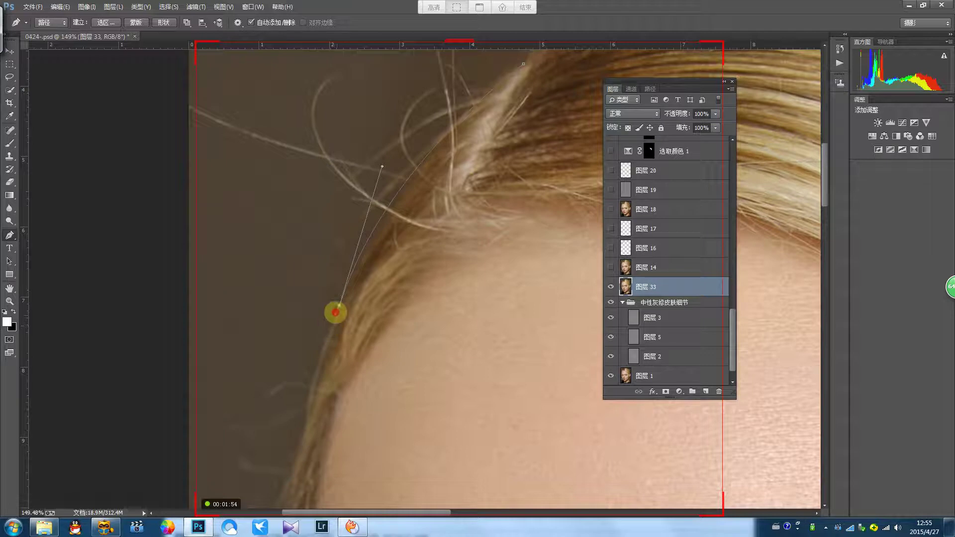
Step: Extend the path down the hair's outer edge beside the forehead to just above the eyebrow
drag(312, 380, 357, 183)
drag(350, 233, 350, 284)
alt+click(352, 230)
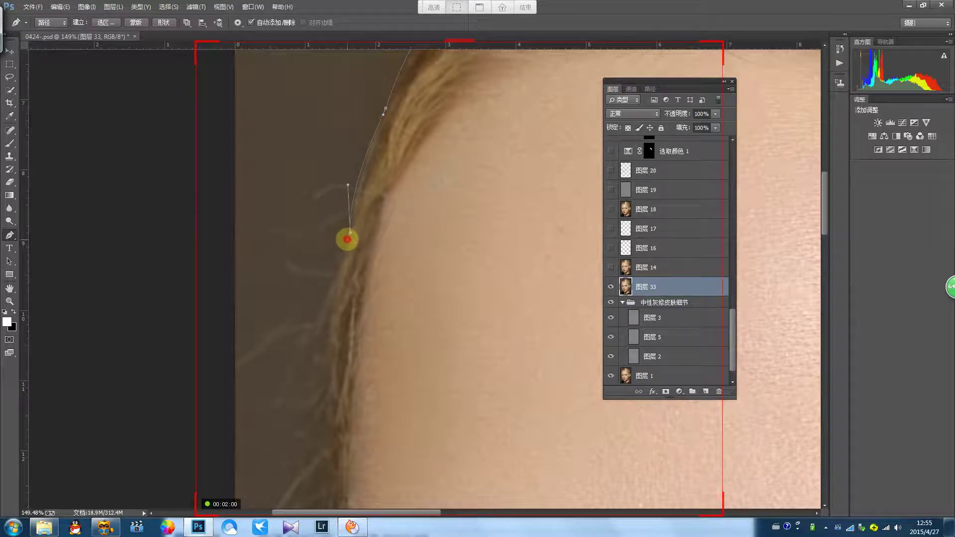
drag(362, 296, 358, 124)
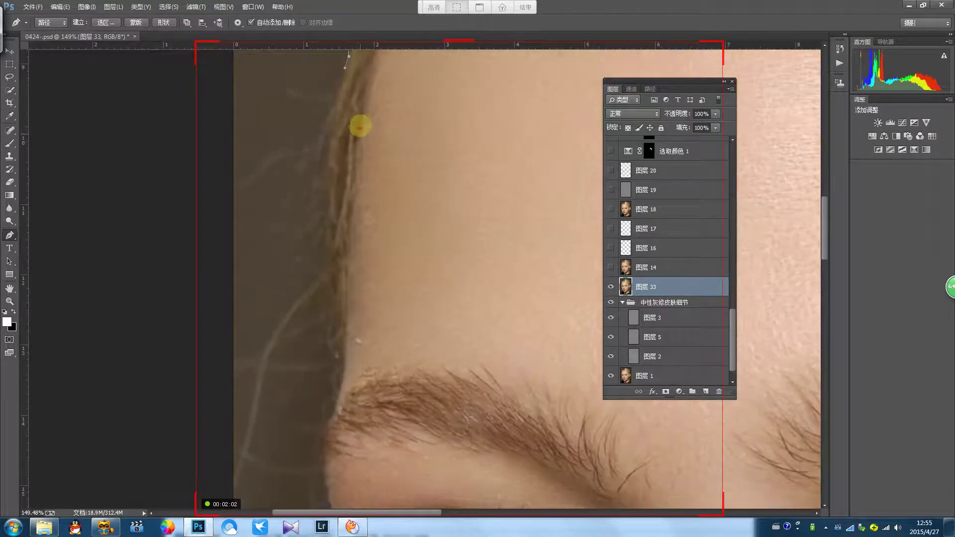
mouse_move(330, 252)
mouse_down()
mouse_move(347, 310)
mouse_move(336, 268)
mouse_up()
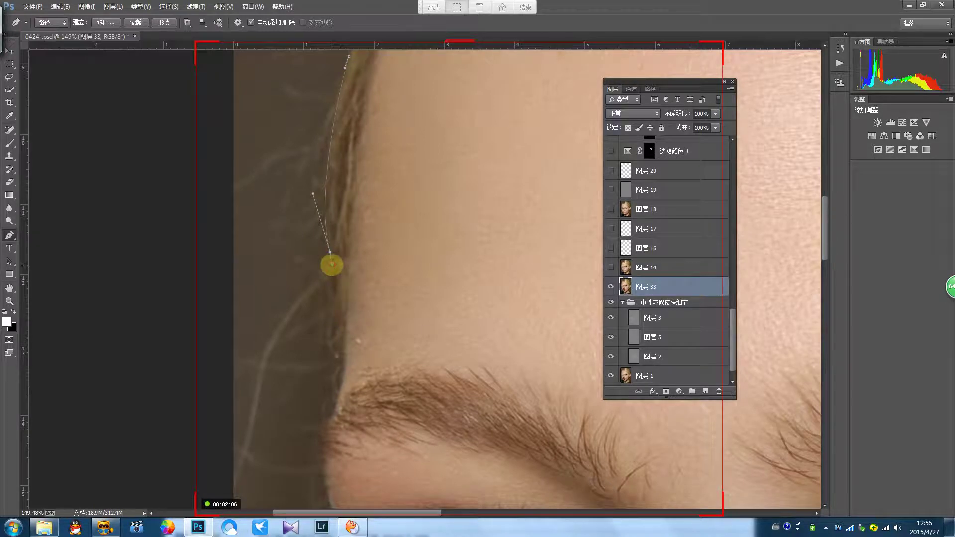
drag(332, 323, 340, 189)
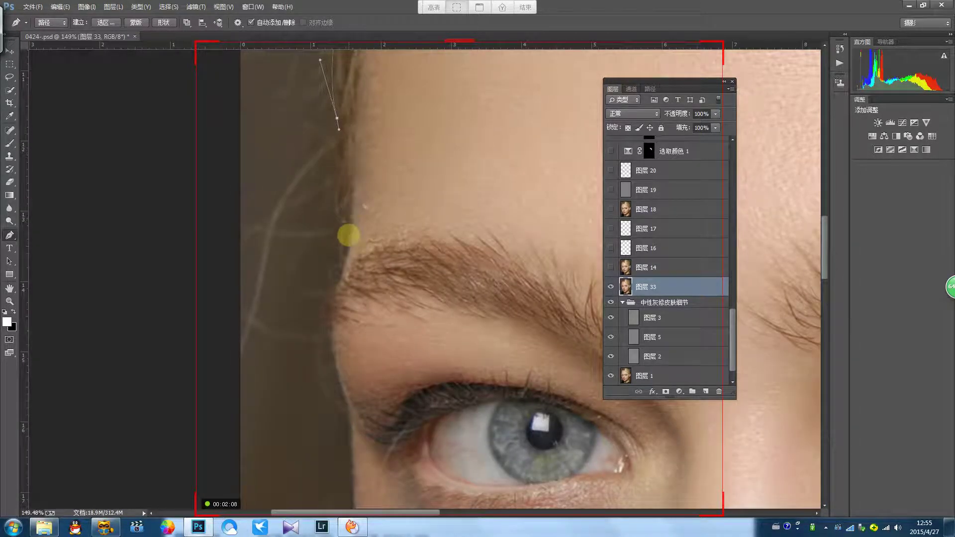
Step: Trace the path around the outer end of the eyebrow and down to the outer eye corner
drag(347, 246, 337, 277)
key(ctrl+z)
drag(339, 284, 351, 157)
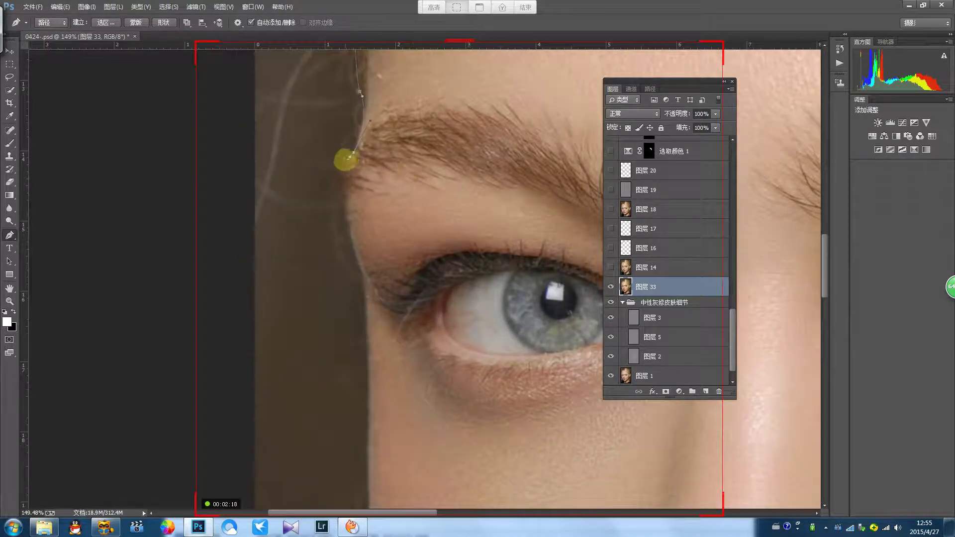
click(346, 160)
drag(362, 274, 387, 335)
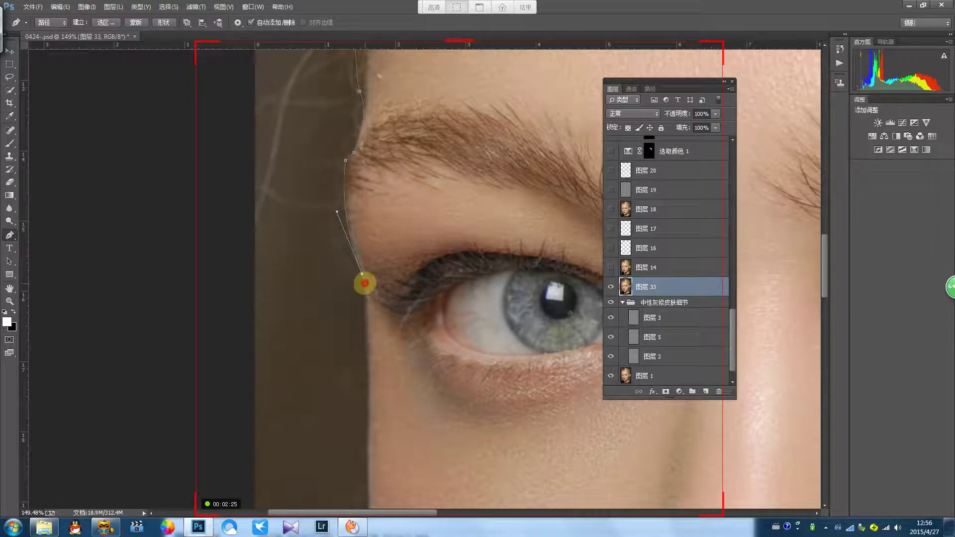
Step: Continue the path along the face contour from the eye corner down the cheek
scroll(384, 209, down, 4)
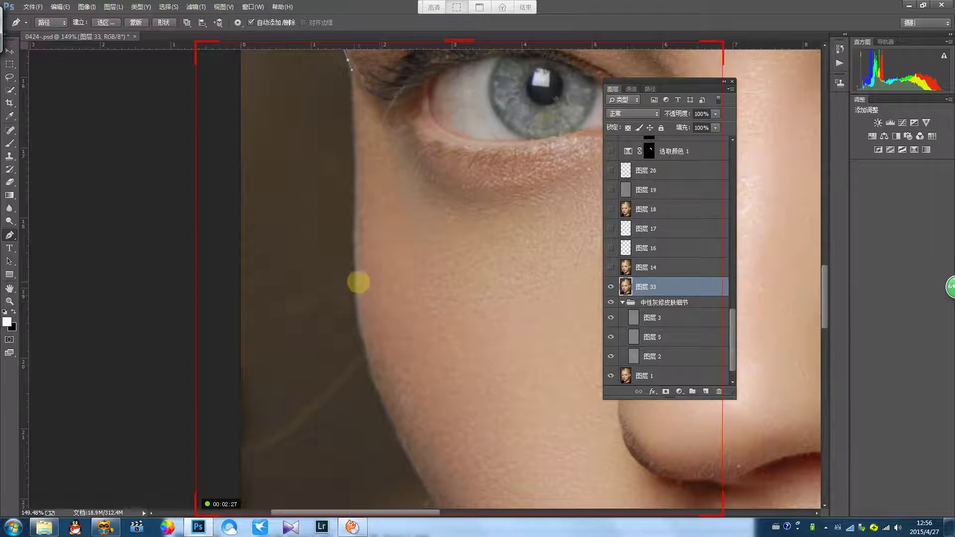
mouse_move(354, 284)
mouse_down()
mouse_move(352, 343)
mouse_move(353, 298)
mouse_up()
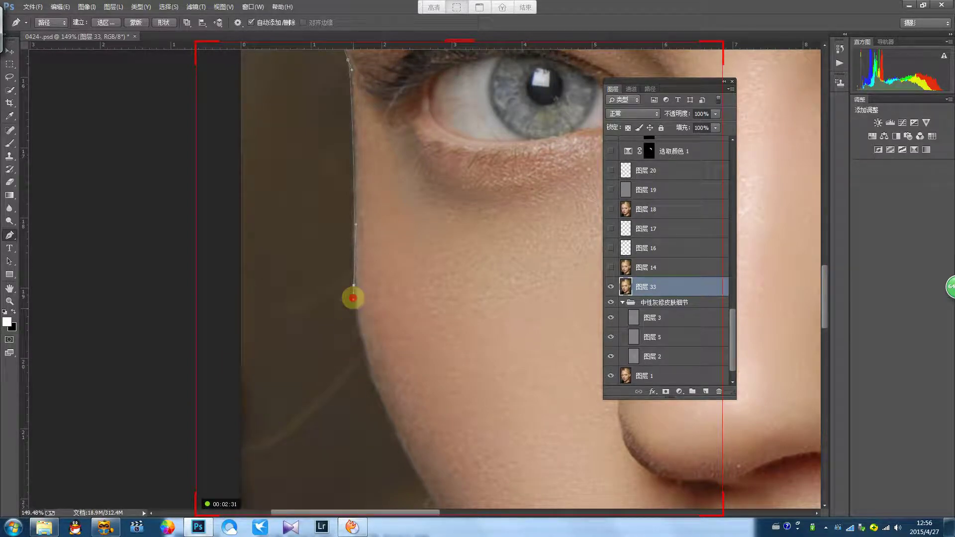
drag(406, 355, 384, 133)
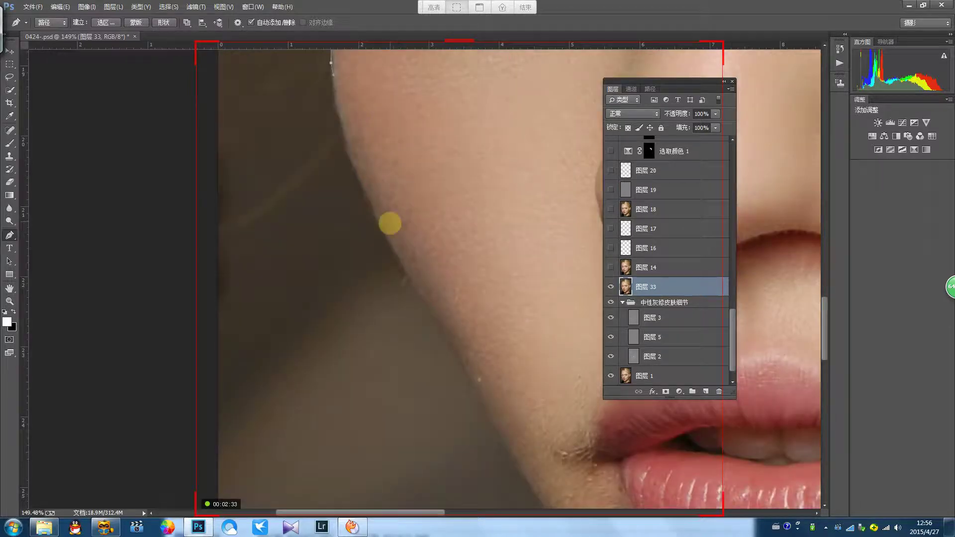
drag(390, 224, 374, 241)
drag(395, 154, 354, 213)
key(p)
drag(409, 374, 411, 364)
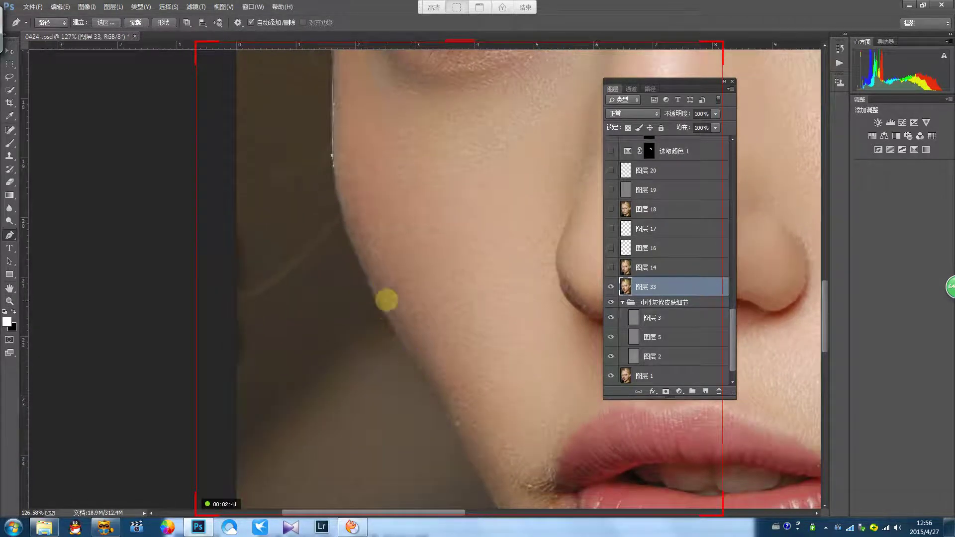
drag(386, 316, 398, 335)
drag(472, 406, 396, 198)
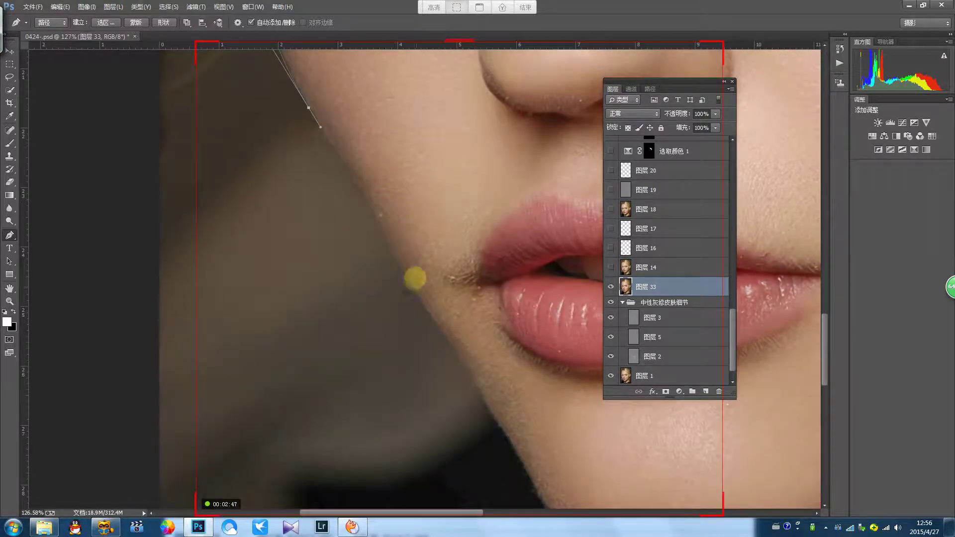
Step: Trace the path along the jaw edge from beside the mouth corner to the side of the chin
drag(418, 298, 427, 203)
key(ctrl+space)
key(p)
mouse_move(500, 322)
mouse_down()
mouse_move(505, 347)
mouse_move(506, 331)
mouse_up()
key(ctrl+z)
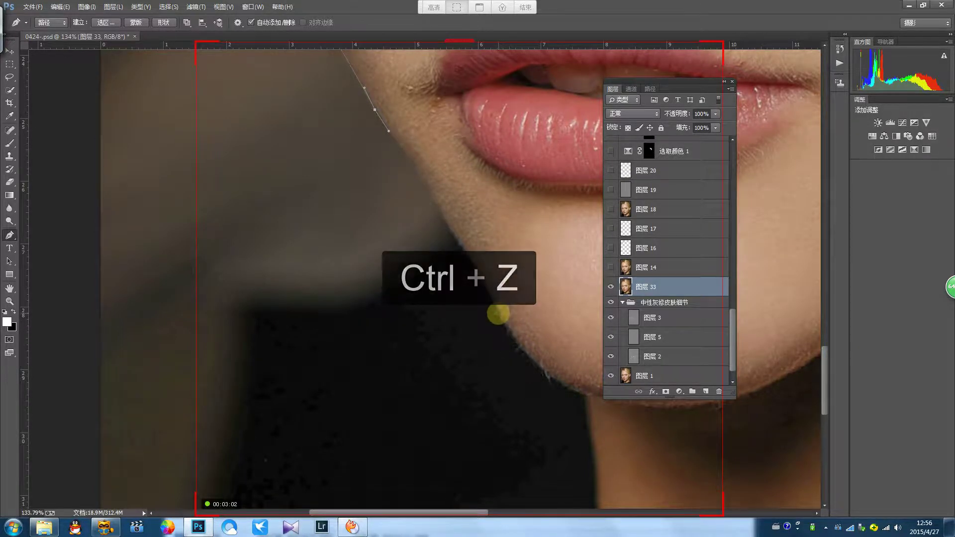
click(506, 346)
drag(509, 347, 504, 324)
drag(542, 356, 394, 211)
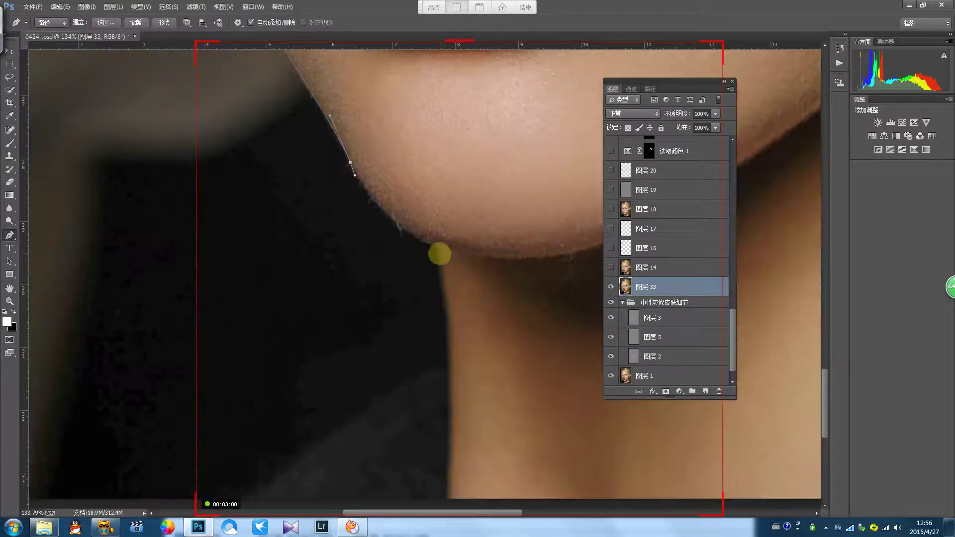
Step: Curve the path around the bottom of the chin and turn it at the point where chin meets neck
drag(435, 246, 497, 283)
key(ctrl+z)
drag(423, 242, 413, 215)
key(ctrl+space)
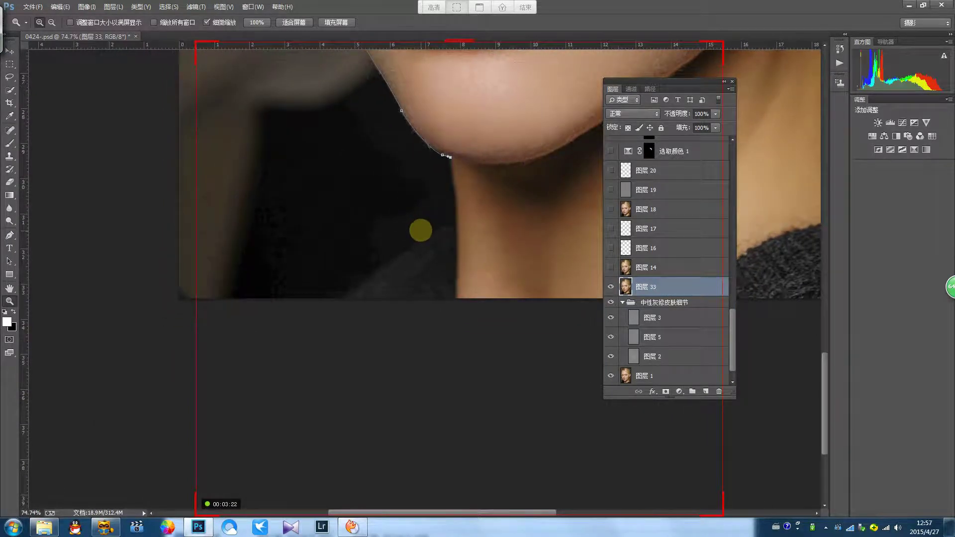
key(p)
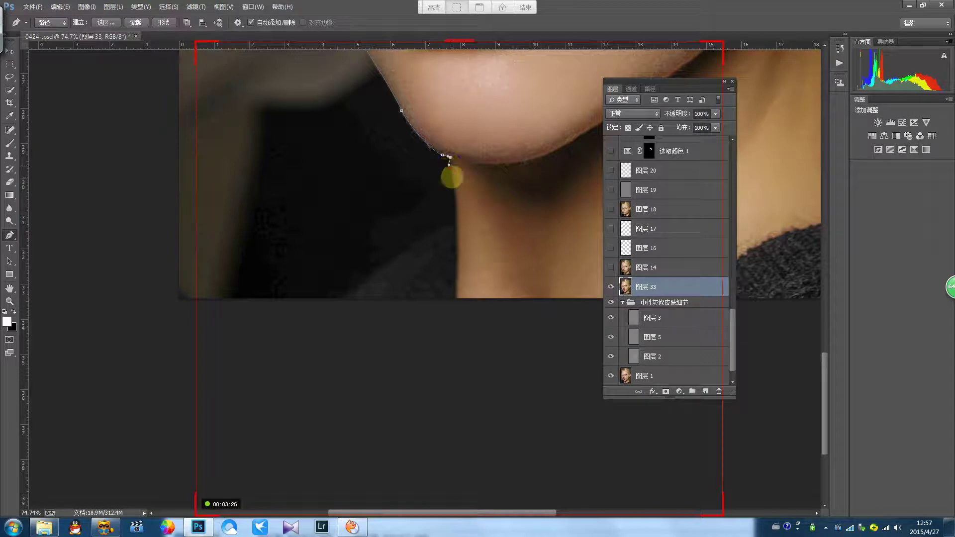
key(ctrl+z)
mouse_move(449, 157)
mouse_down()
mouse_move(444, 174)
mouse_move(454, 173)
mouse_up()
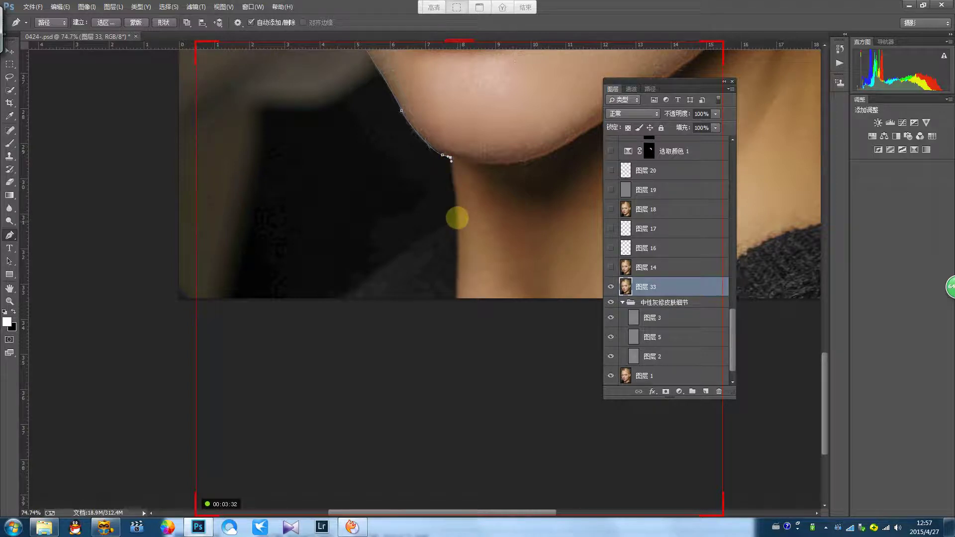
Step: Run the path from the neck across the dark clothing and out past the portrait's lower edge, around the outside of the canvas
mouse_move(457, 219)
mouse_down()
mouse_move(456, 233)
mouse_move(457, 224)
mouse_up()
drag(340, 302, 308, 336)
drag(244, 247, 400, 306)
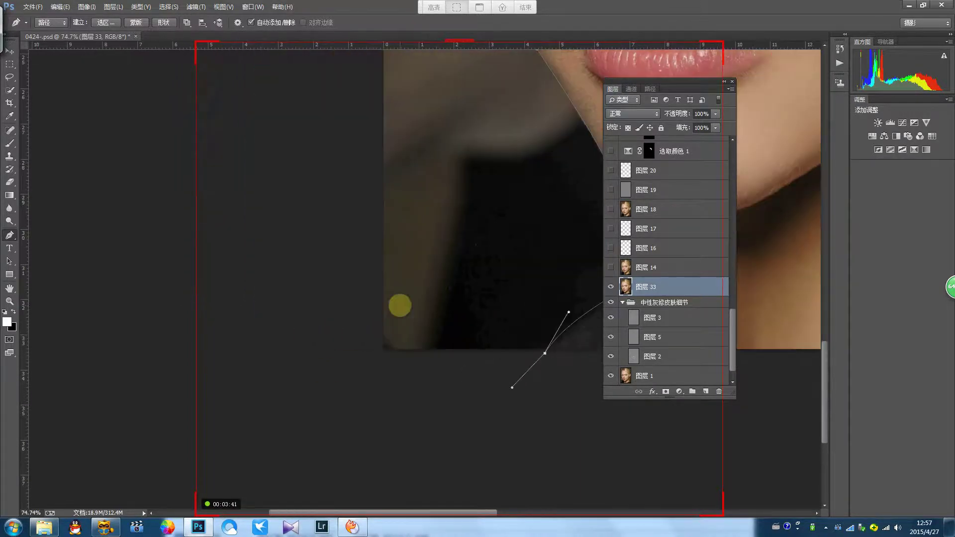
scroll(299, 171, up, 12)
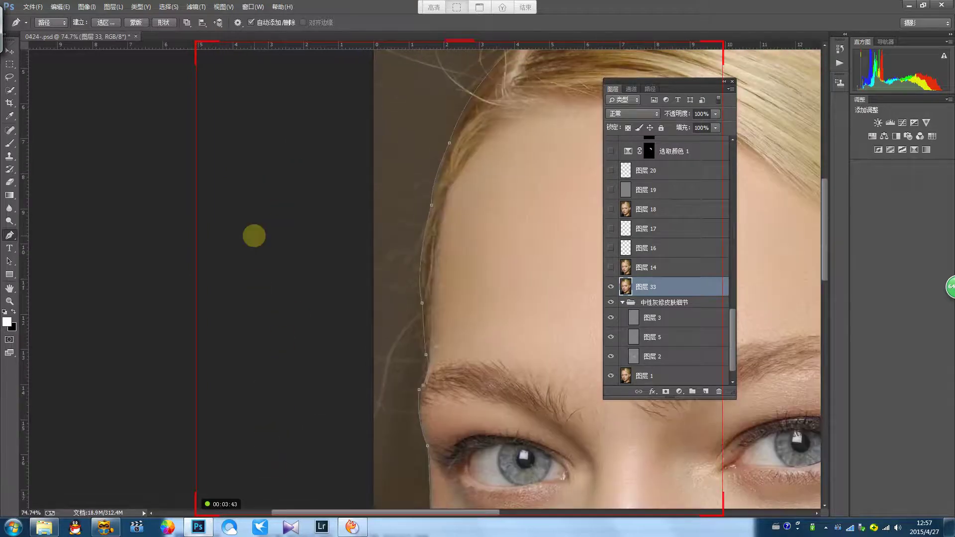
scroll(254, 236, up, 4)
drag(289, 178, 289, 178)
Step: Try to convert the open contour path into a selection
key(alt+Return)
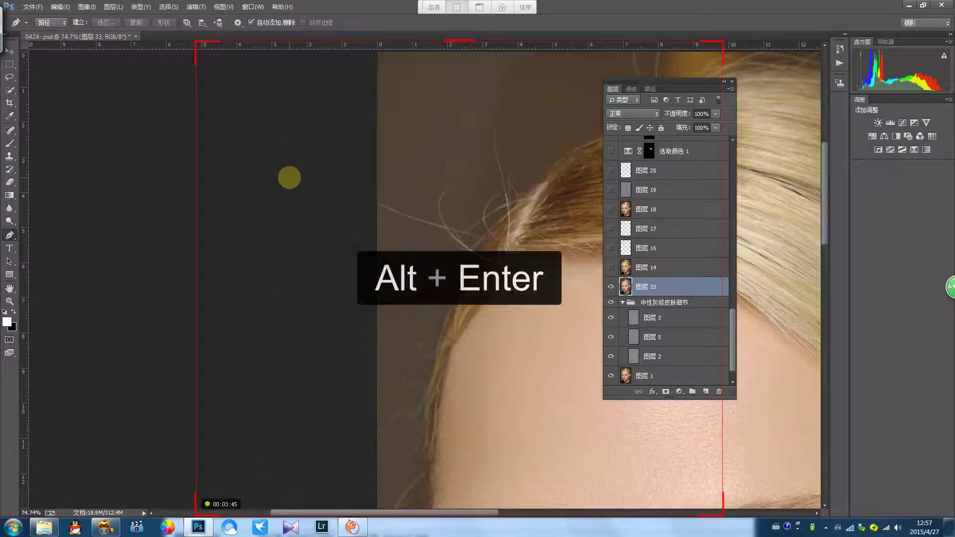
key(ctrl+z)
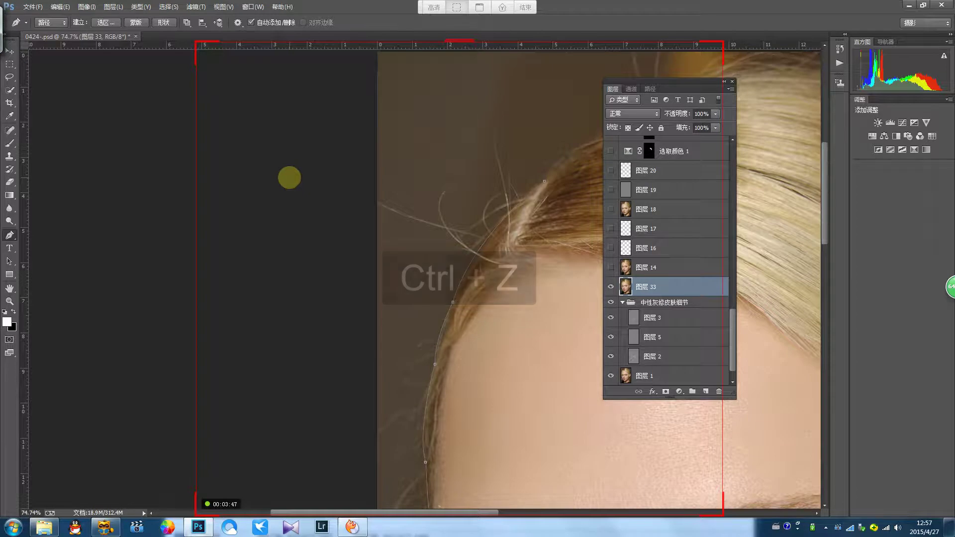
key(ctrl+Return)
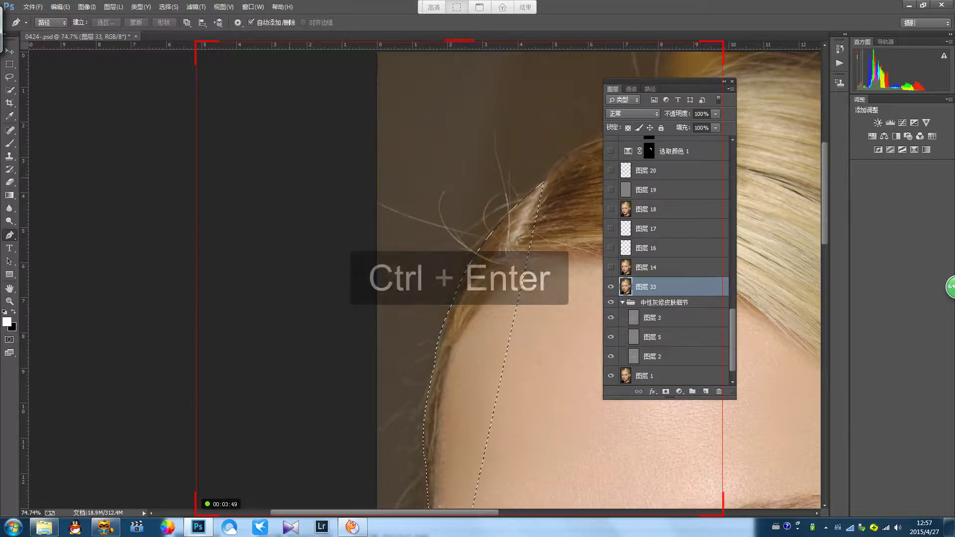
key(ctrl+z)
Step: Extend the path up outside the canvas to beside the hairline and try converting it into a selection
click(289, 177)
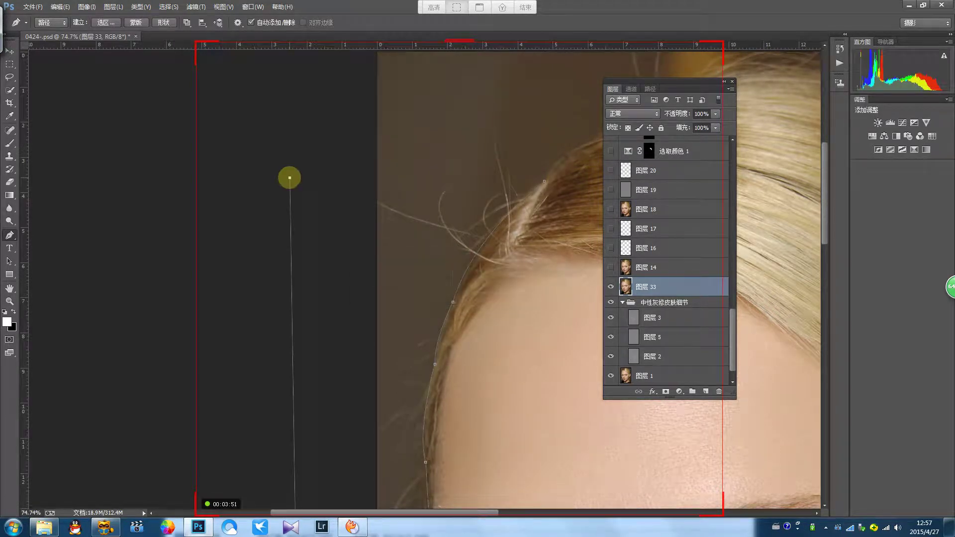
key(ctrl+Return)
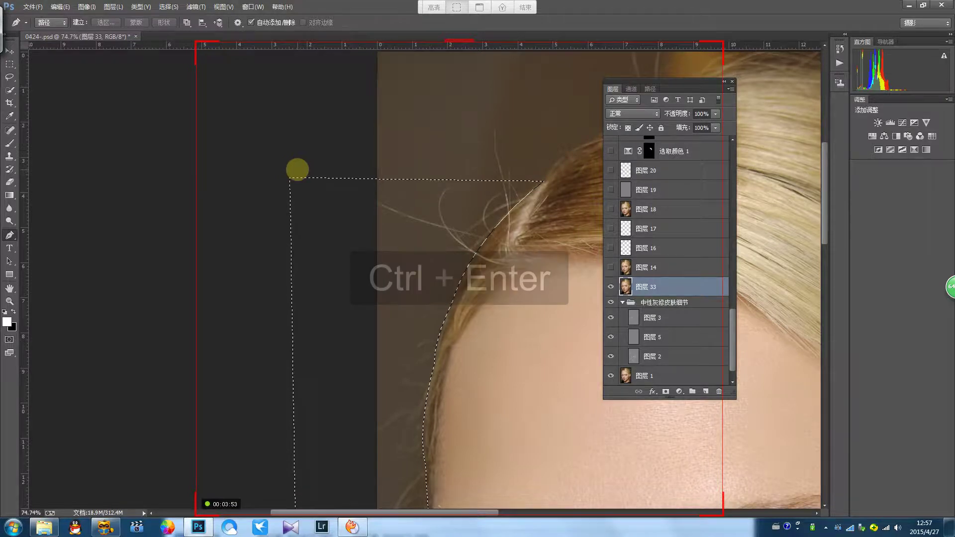
key(ctrl+z)
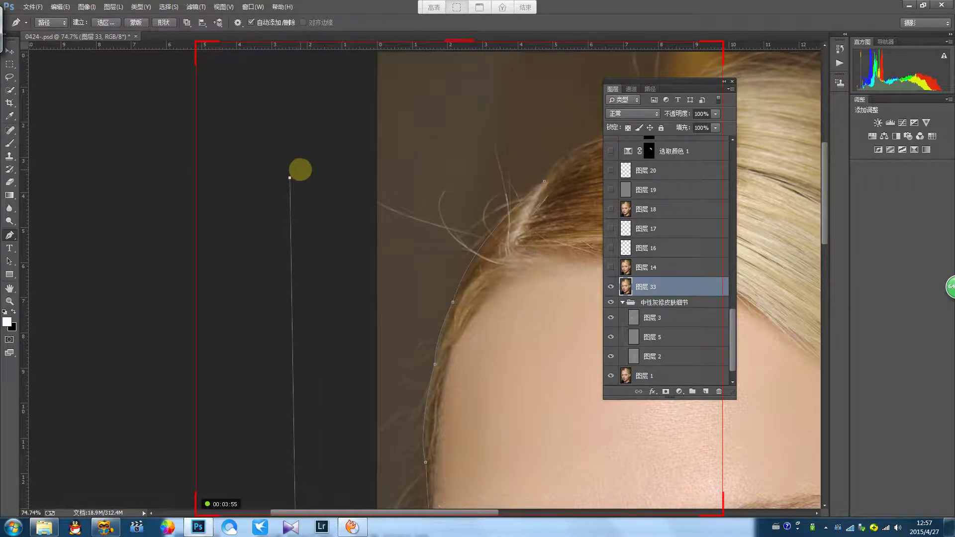
Step: Run the path around the canvas's upper corner and back through the background towards the hairline, and convert it into a selection
click(304, 127)
click(404, 54)
click(478, 66)
click(528, 86)
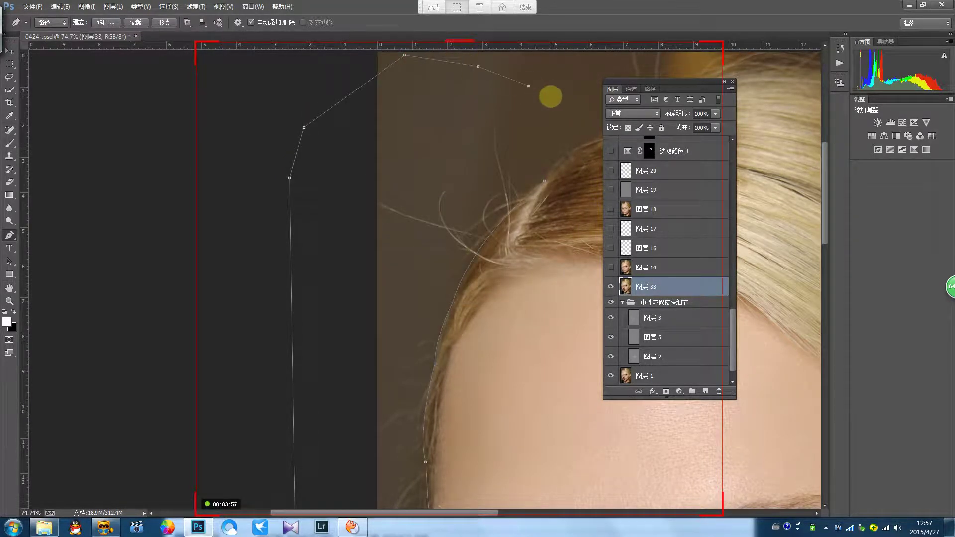
drag(549, 98, 484, 116)
click(482, 129)
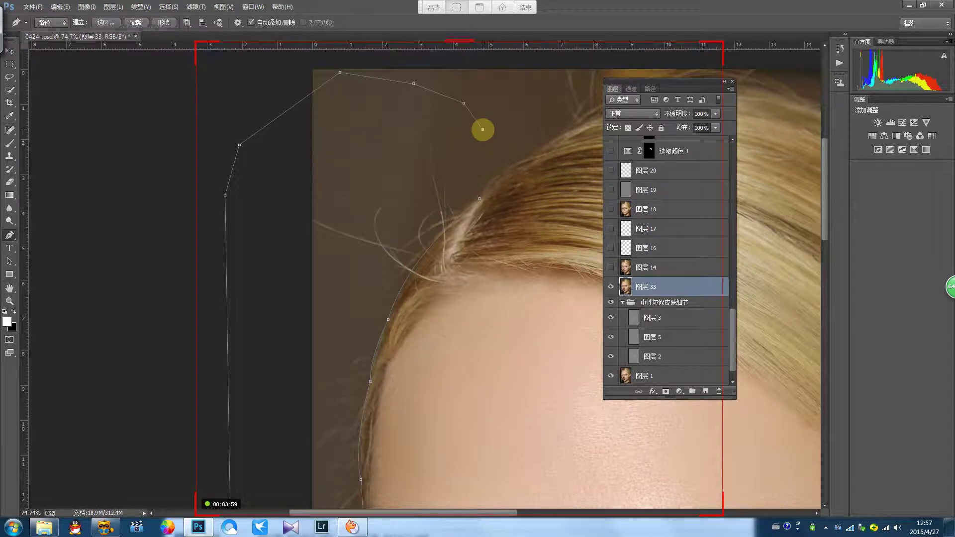
key(ctrl+Return)
Step: Feather the background selection with a radius of 1 pixel
key(z)
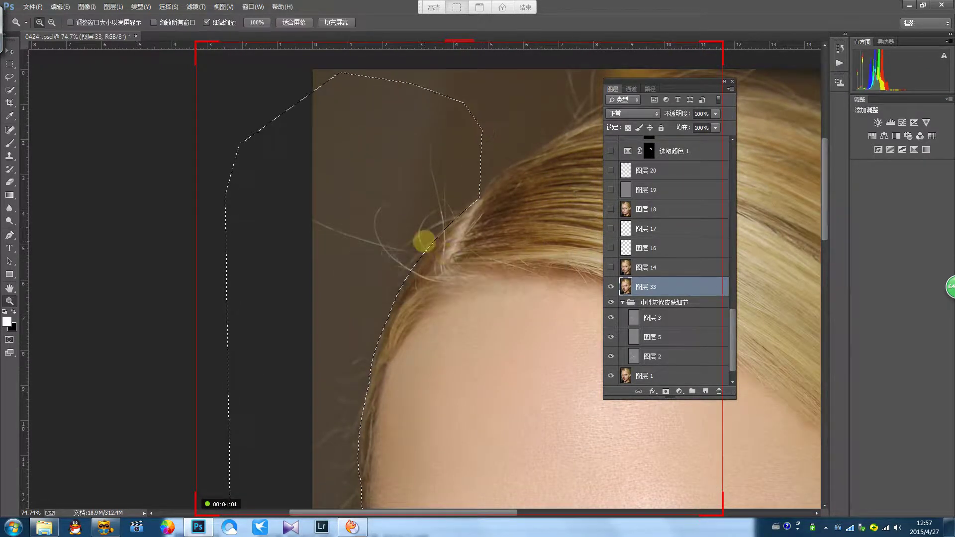
drag(398, 249, 378, 283)
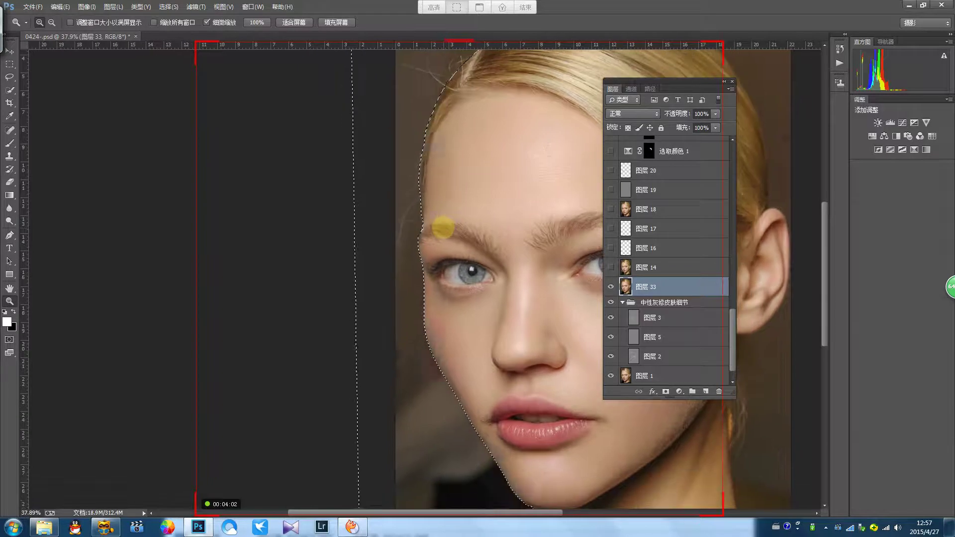
drag(437, 254, 450, 249)
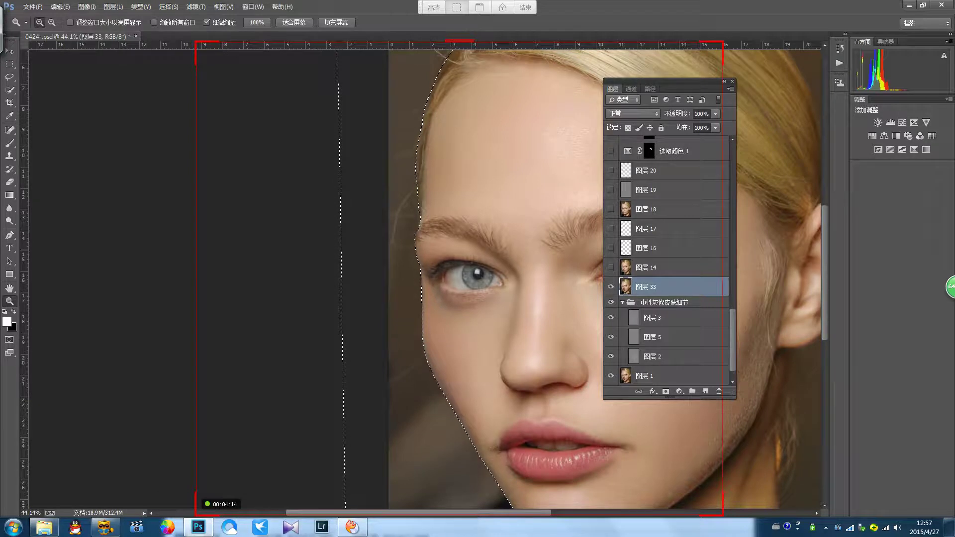
drag(466, 202, 449, 246)
mouse_move(433, 143)
mouse_down()
mouse_move(426, 194)
mouse_move(438, 209)
mouse_up()
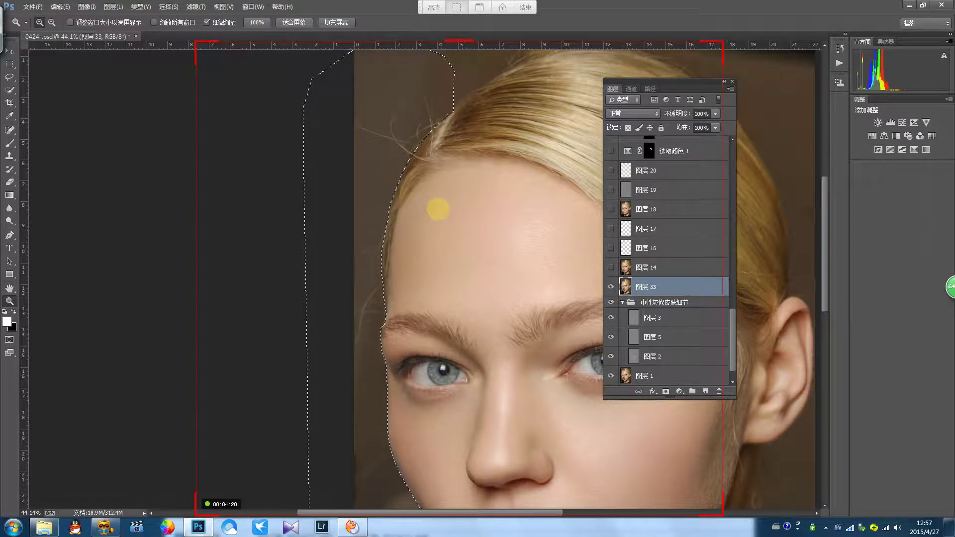
key(shift+F6)
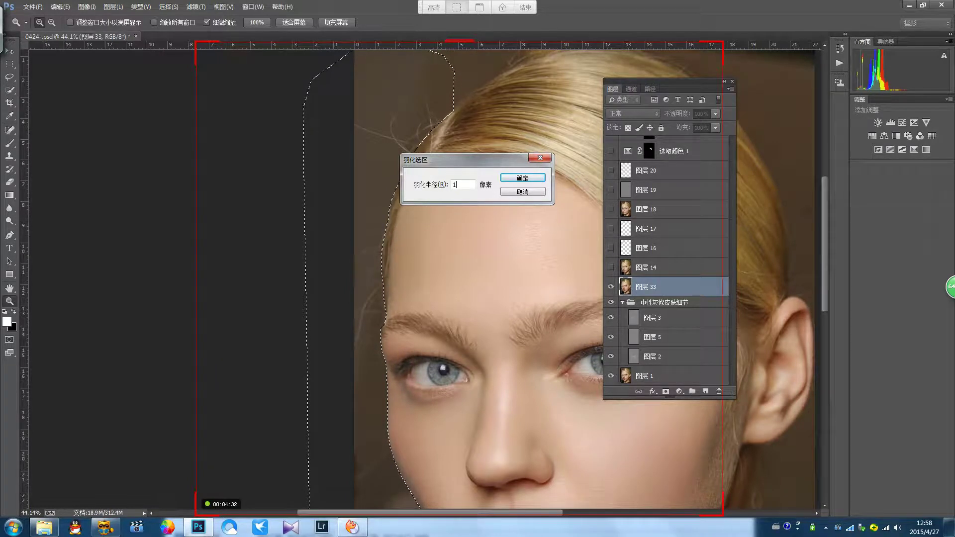
key(Return)
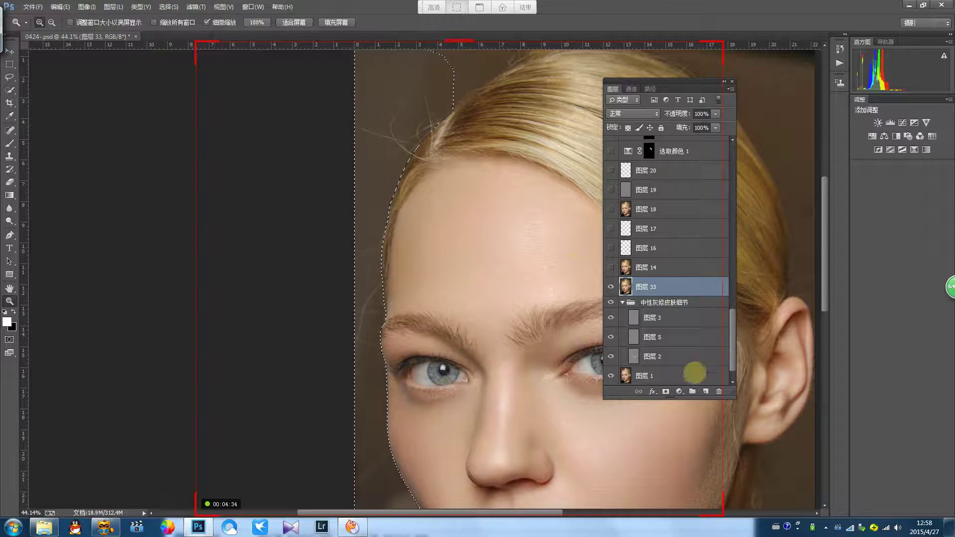
Step: Create a new layer above 图层 33, mask it from the background selection, and inspect the mask on its own
click(706, 392)
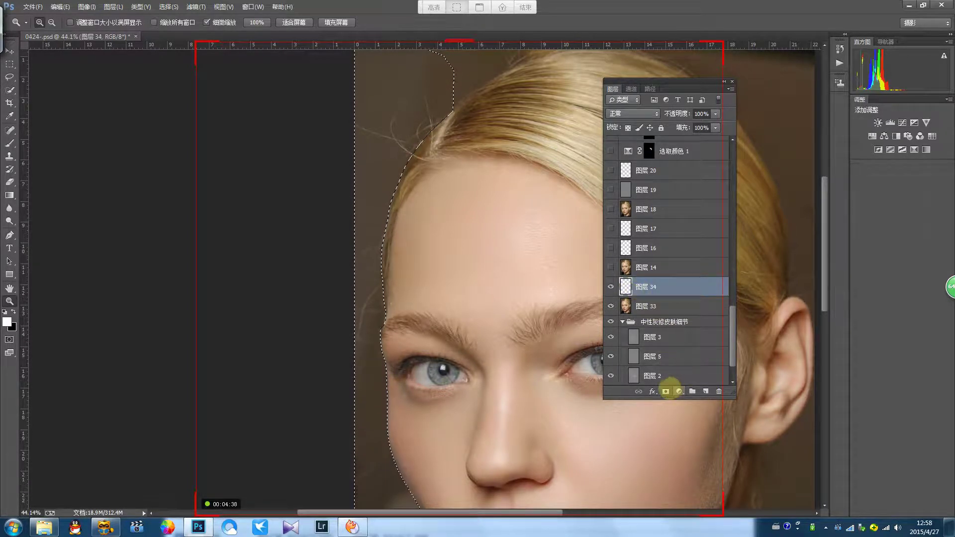
click(666, 391)
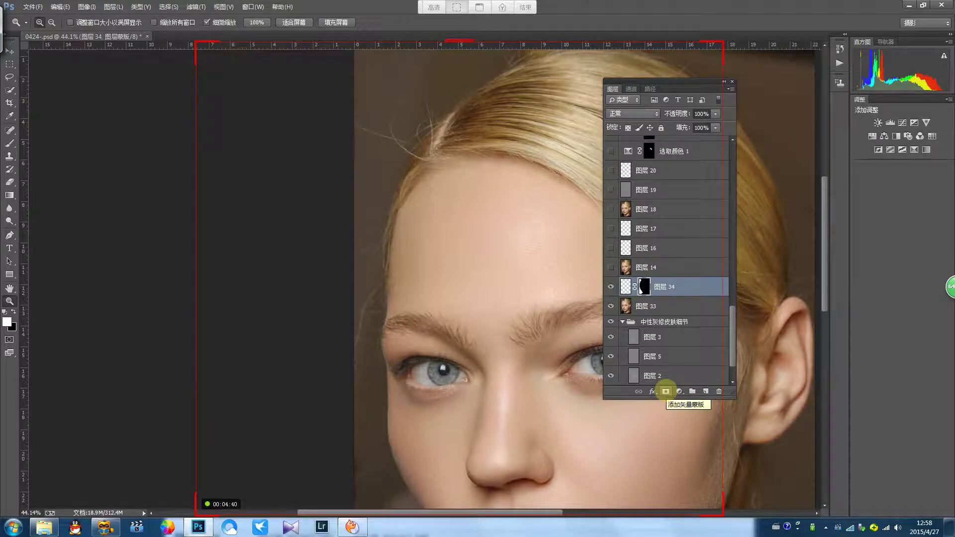
alt+click(644, 287)
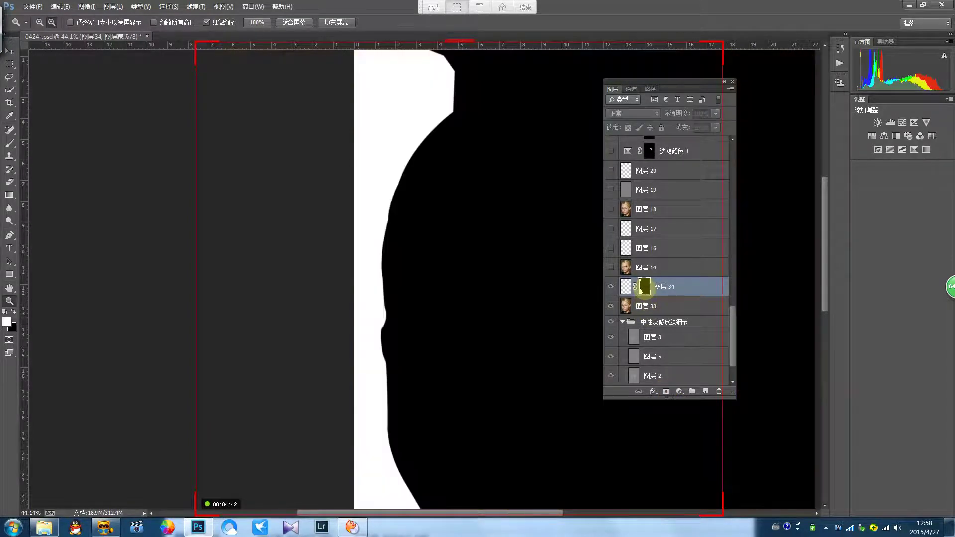
alt+click(643, 287)
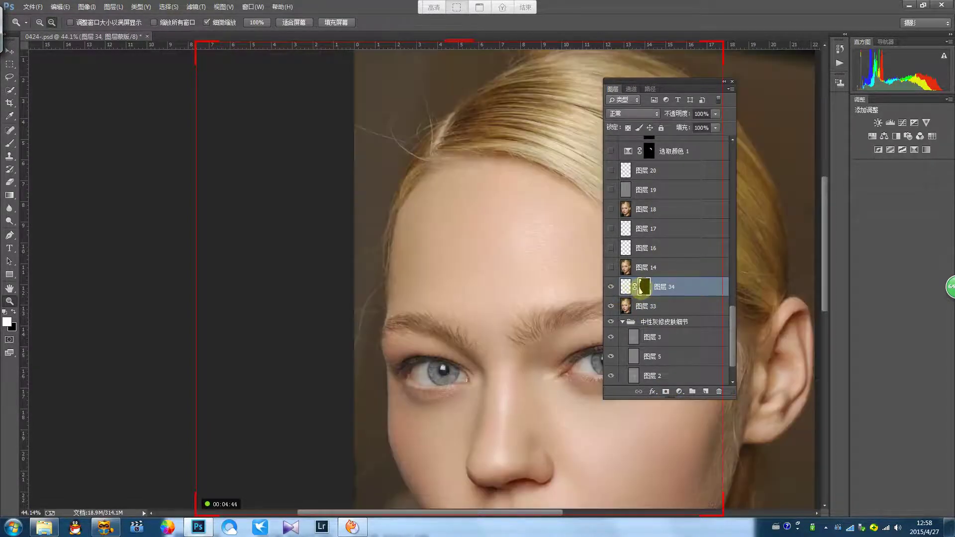
Step: Load the 图层 34 mask as a selection and check the stored work path
ctrl+click(643, 287)
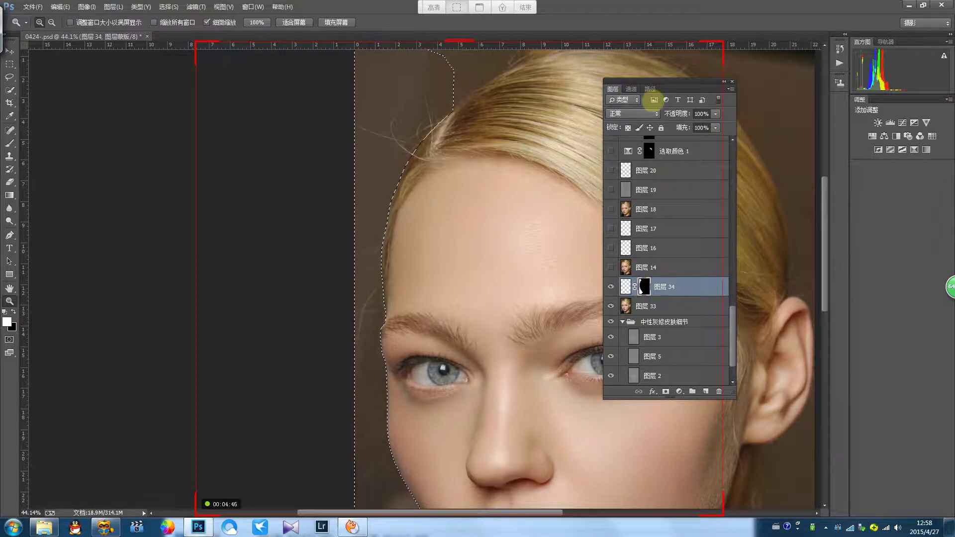
click(651, 89)
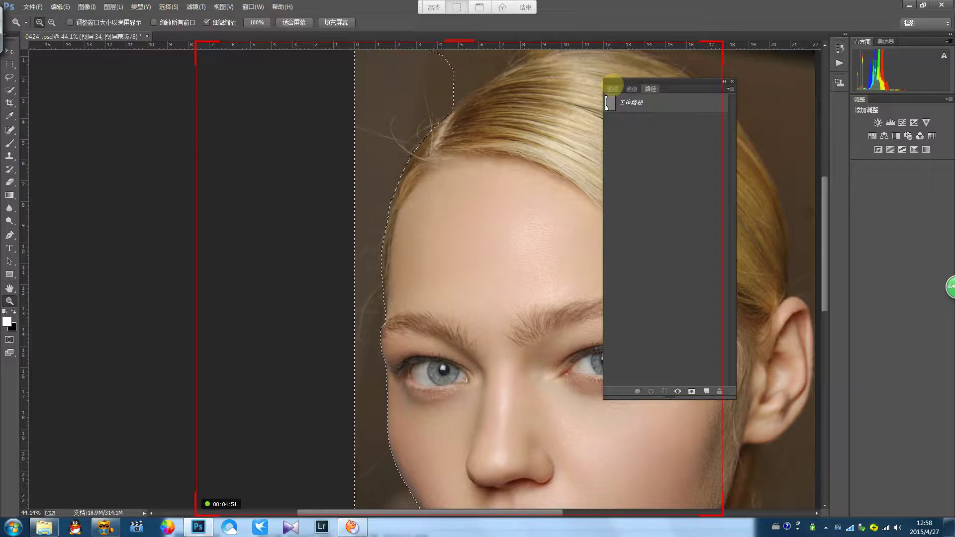
click(613, 89)
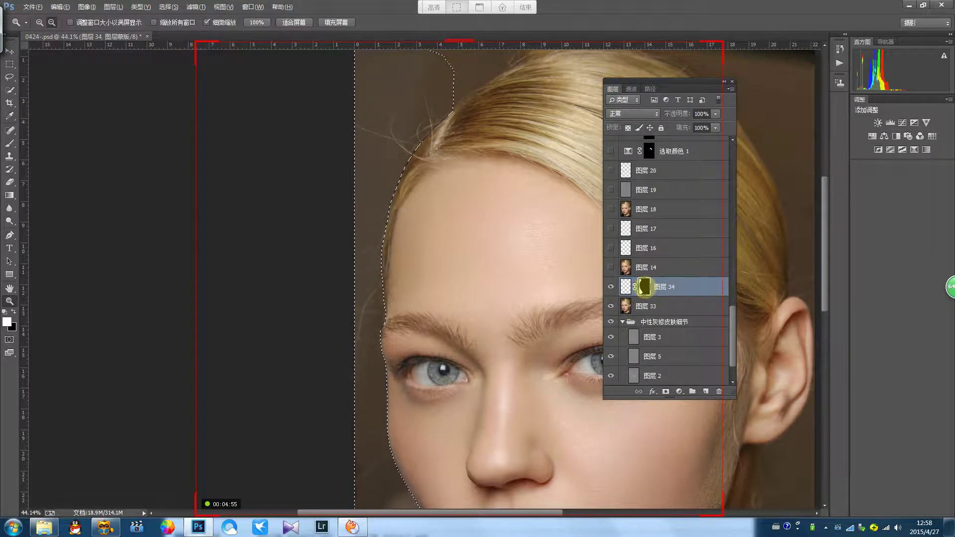
Step: Clear the selection, view the 图层 34 mask on its own, and reload the mask as a selection
alt+click(644, 286)
key(m)
key(ctrl+d)
alt+click(644, 287)
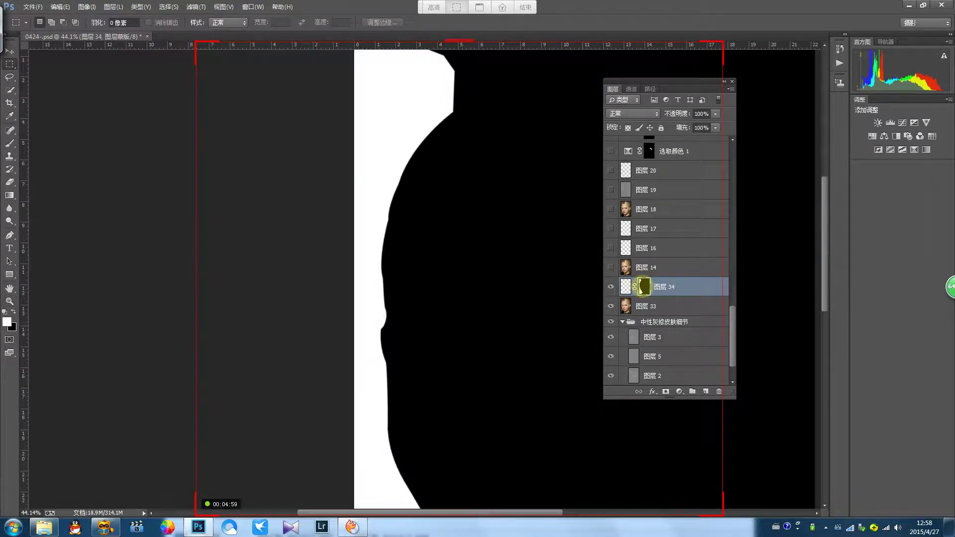
ctrl+click(644, 287)
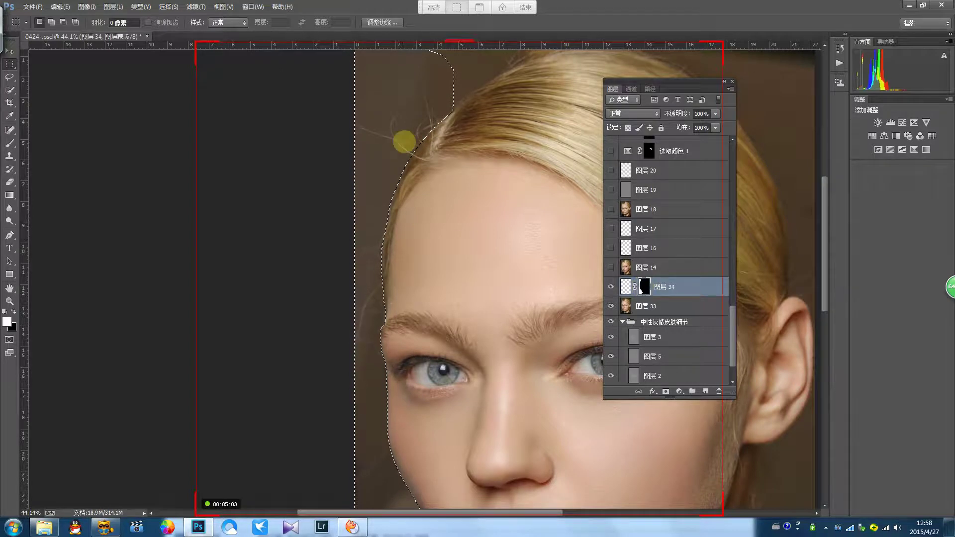
Step: Make 图层 33 active and set the Brush to 60% opacity and 63% flow
drag(475, 327, 448, 244)
click(647, 306)
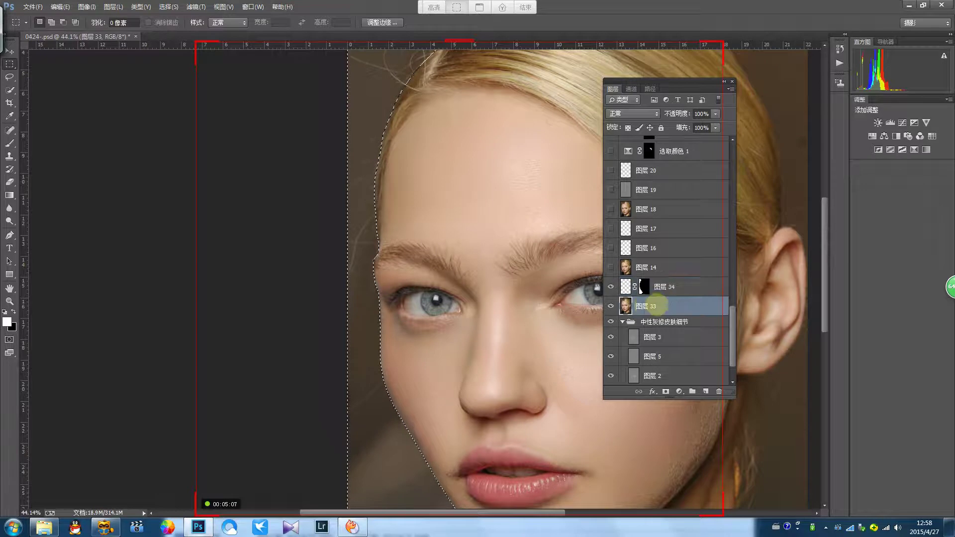
key(z)
mouse_move(448, 258)
mouse_down()
mouse_move(428, 258)
mouse_move(418, 271)
mouse_up()
key(b)
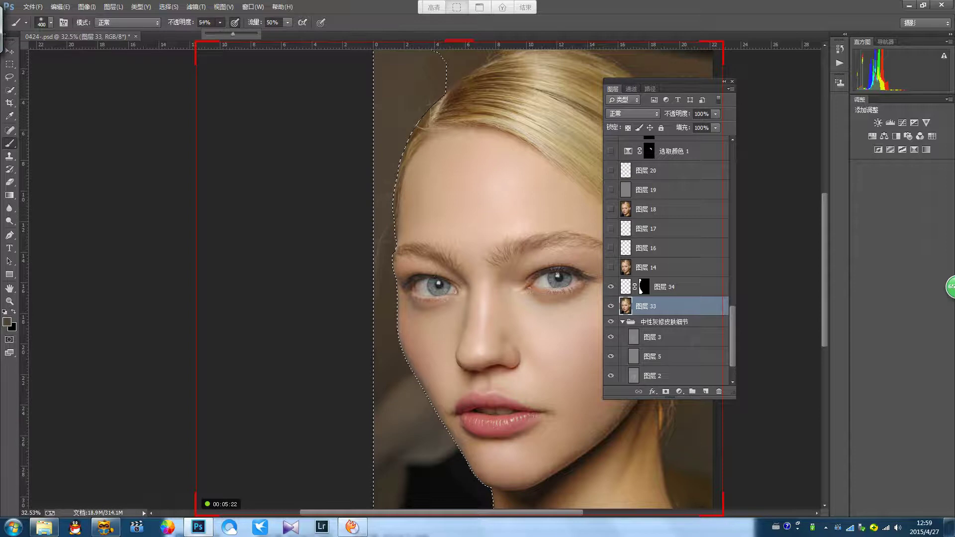
click(288, 23)
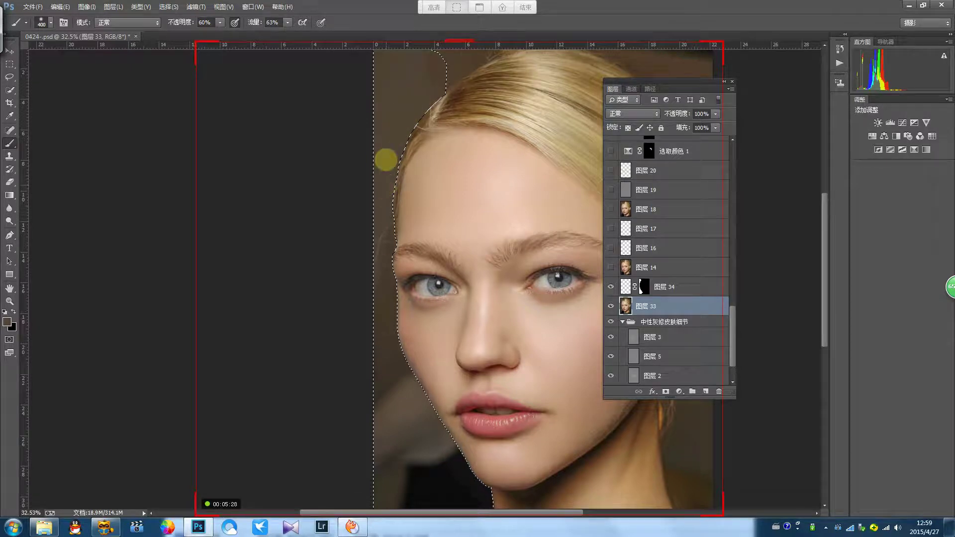
Step: Paint brown background colour over the grey and dark shapes beside the face, jaw and neck within the selection, and deselect
drag(383, 218, 383, 186)
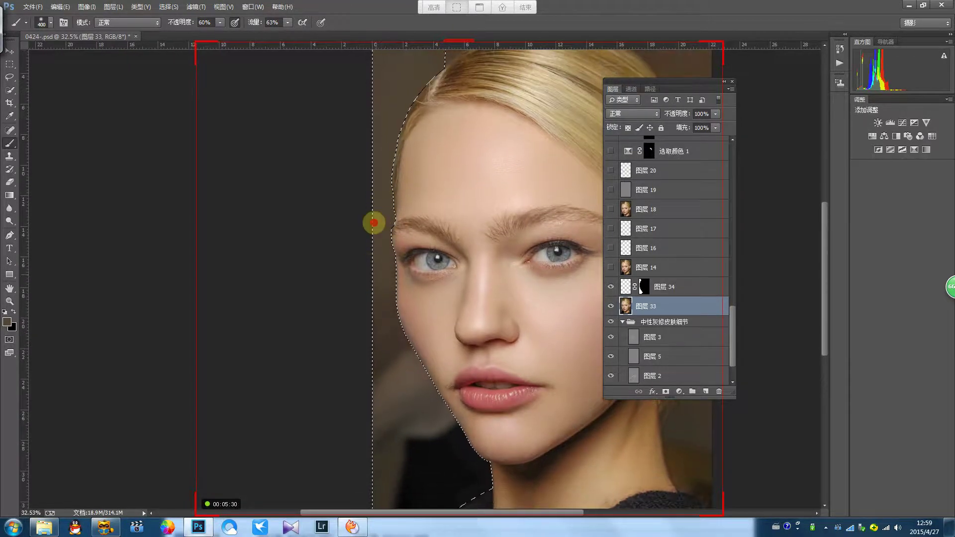
scroll(383, 279, down, 3)
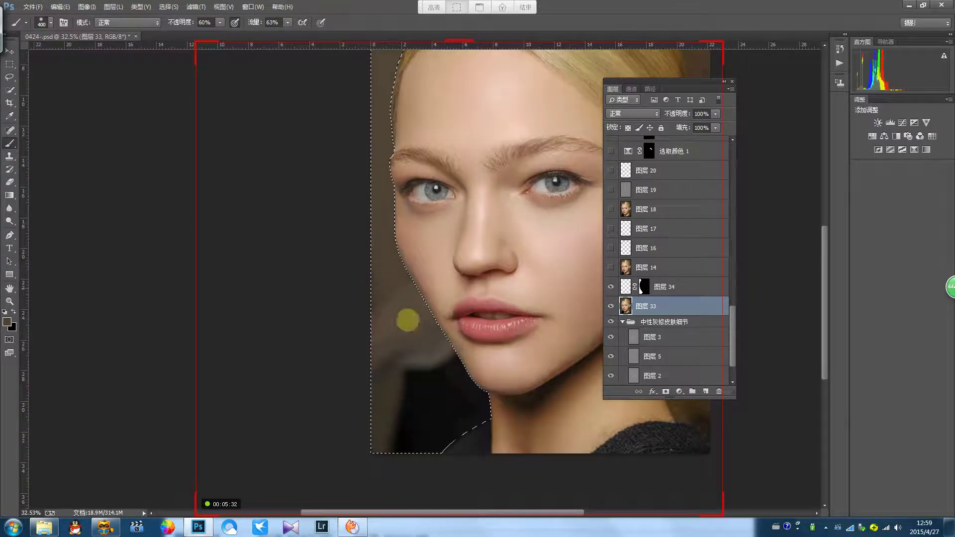
mouse_move(379, 292)
mouse_down()
mouse_move(386, 408)
mouse_move(384, 313)
mouse_move(477, 416)
mouse_move(438, 430)
mouse_move(450, 388)
mouse_move(420, 399)
mouse_move(389, 445)
mouse_up()
mouse_move(448, 384)
mouse_down()
mouse_move(431, 311)
mouse_move(428, 407)
mouse_move(437, 410)
mouse_up()
mouse_move(416, 181)
mouse_down()
mouse_move(402, 387)
mouse_move(405, 343)
mouse_up()
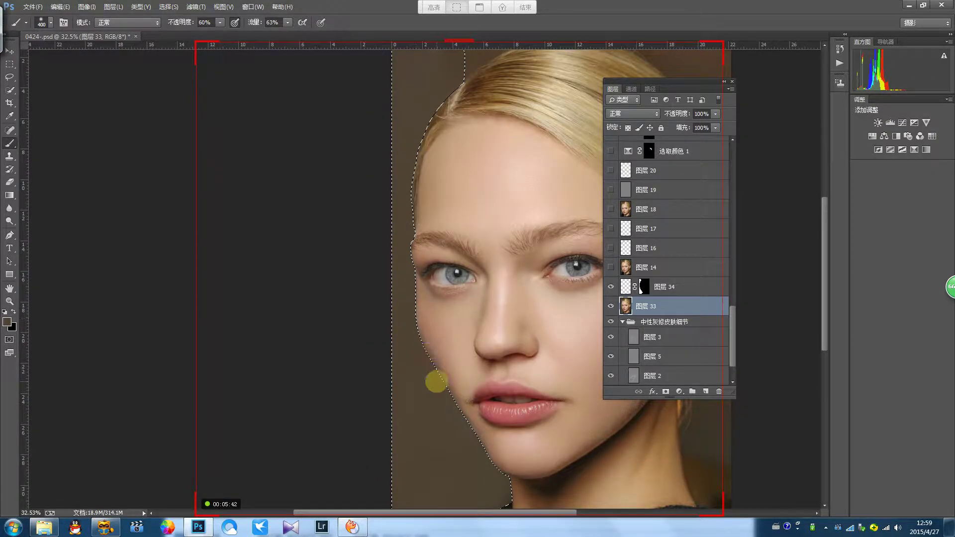
drag(436, 383, 416, 288)
mouse_move(475, 388)
mouse_down()
mouse_move(418, 375)
mouse_move(425, 345)
mouse_move(467, 358)
mouse_move(421, 431)
mouse_up()
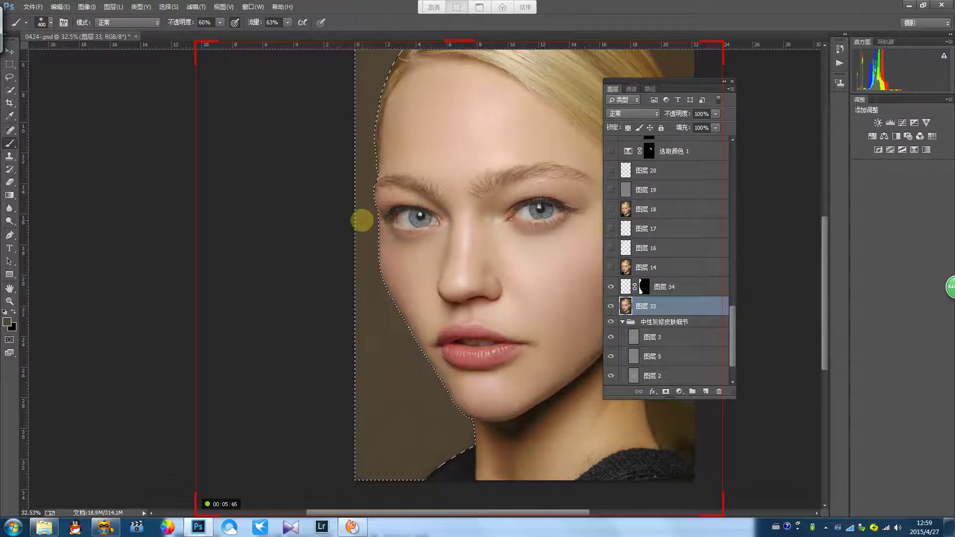
key(m)
click(397, 345)
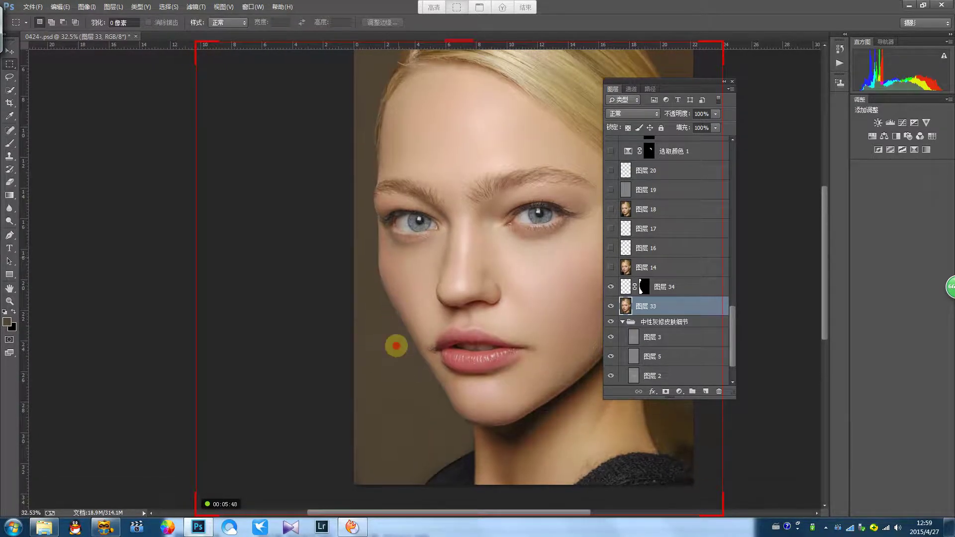
Step: Sample the brown background near the portrait's upper edge and paint over the stray hairs beside the hairline with a 300-size brush
scroll(393, 319, up, 2)
key(b)
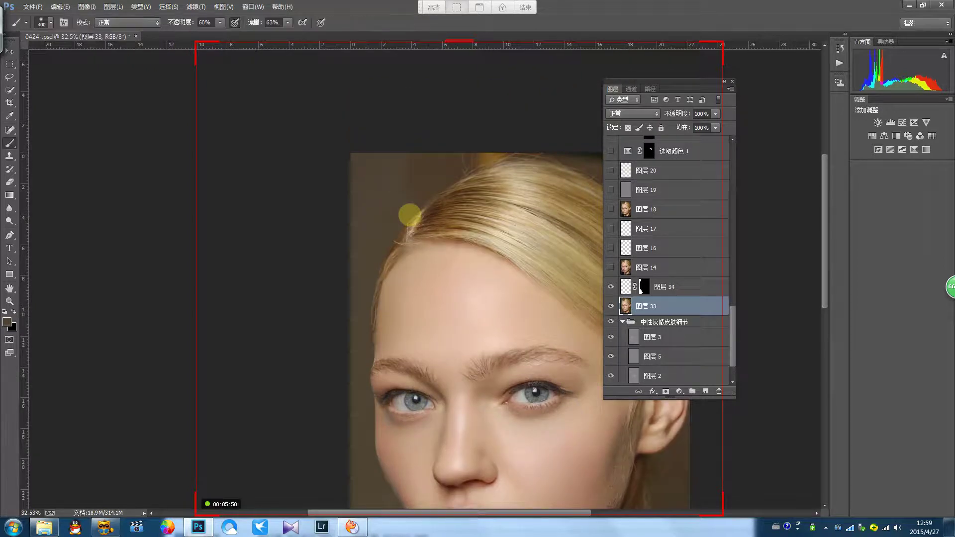
alt+click(429, 168)
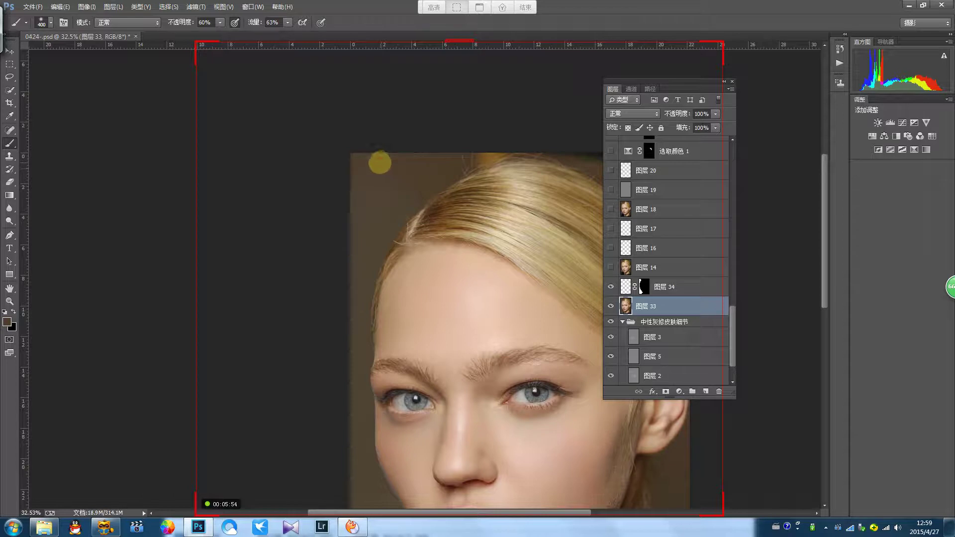
key(bracketright)
key(bracketright)
key(bracketright)
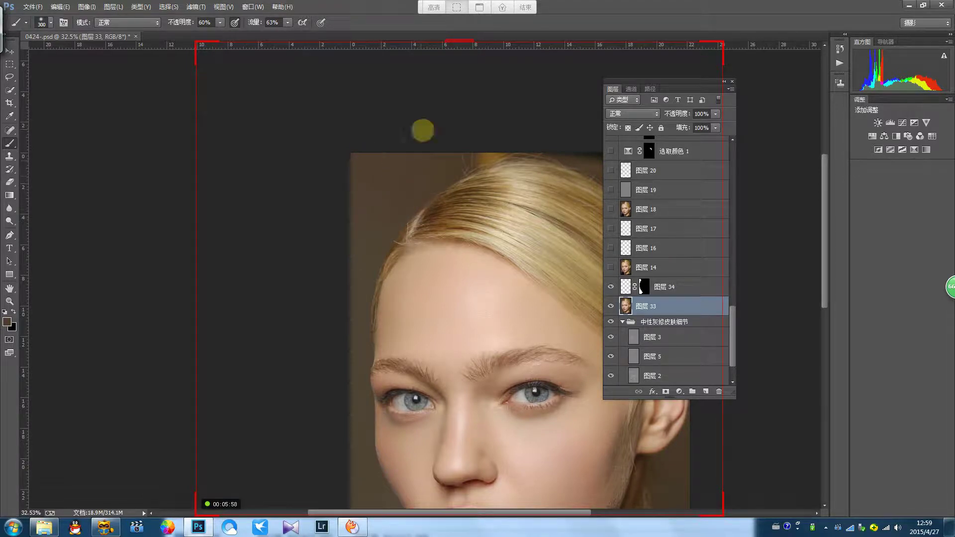
Step: Reduce the brush size to 150 and paint out the remaining stray hair traces in the background beside the forehead
key(z)
mouse_move(424, 172)
mouse_down()
mouse_move(411, 198)
mouse_move(380, 136)
mouse_move(482, 169)
mouse_up()
key(b)
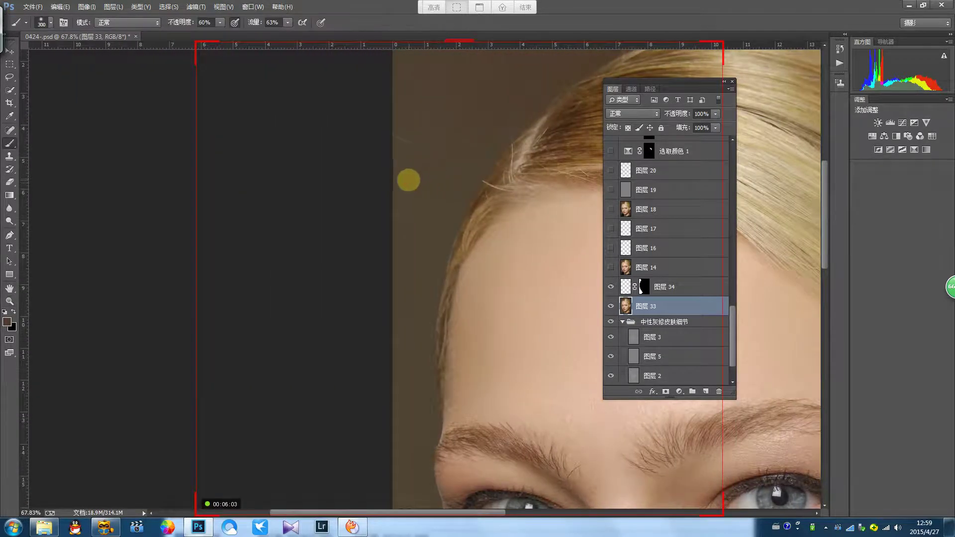
key(bracketleft)
key(bracketleft)
key(bracketleft)
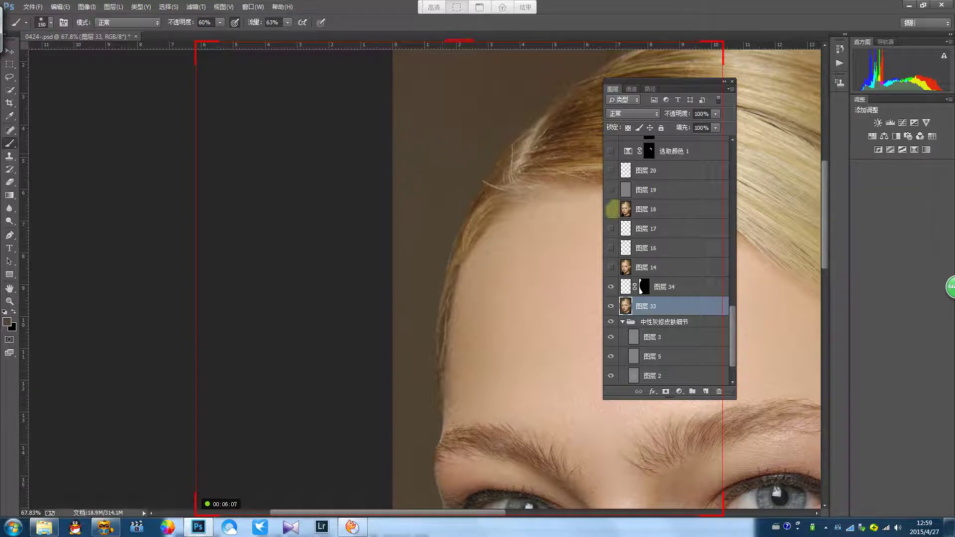
Step: Make 图层 34 active and inspect its mask on its own before returning to the image view
click(625, 287)
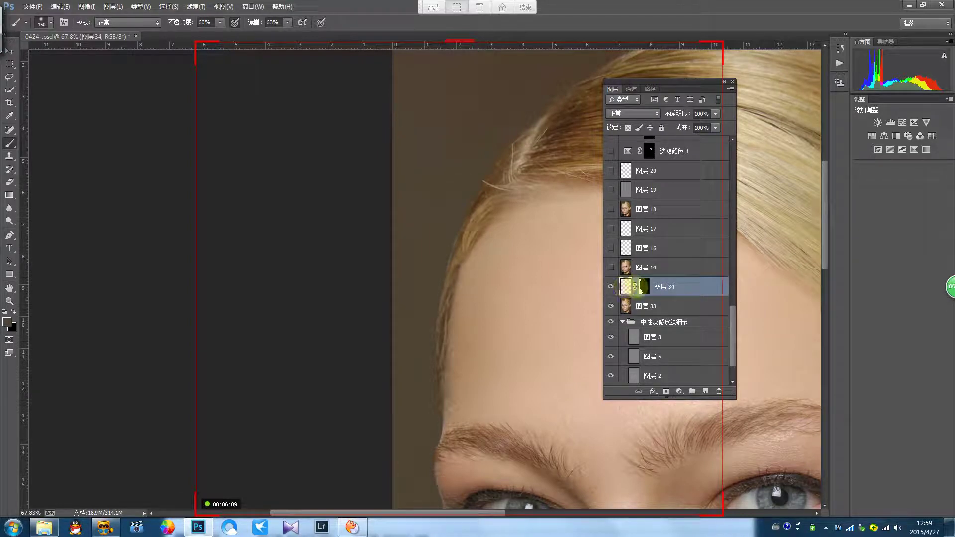
alt+click(644, 287)
alt+click(643, 287)
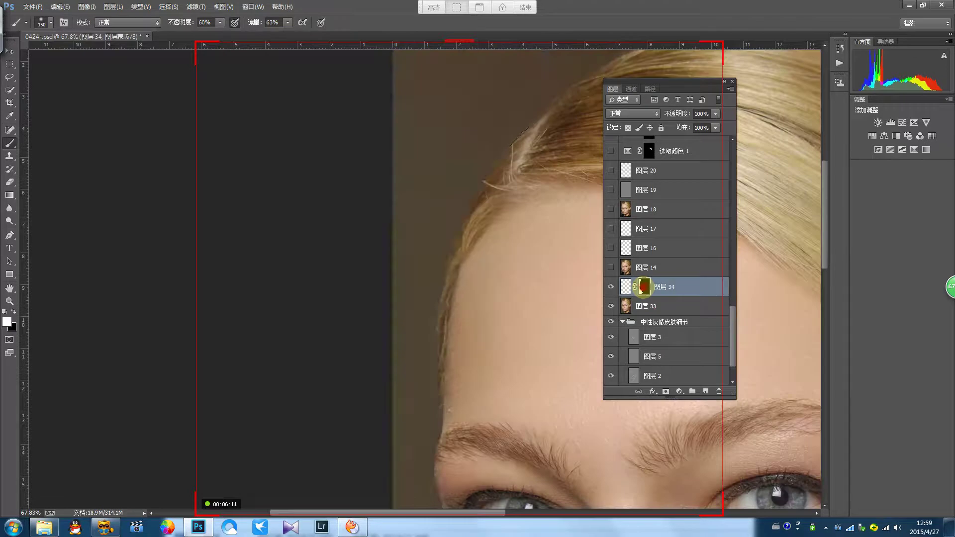
Step: Load the mask of 图层 34 as a selection over 图层 33, check its outline around the face, and clear the selection
ctrl+click(644, 287)
click(632, 306)
mouse_move(521, 186)
mouse_down()
mouse_move(482, 248)
mouse_move(460, 210)
mouse_move(450, 223)
mouse_move(476, 194)
mouse_move(442, 241)
mouse_move(422, 245)
mouse_move(375, 205)
mouse_move(372, 221)
mouse_move(371, 204)
mouse_move(381, 221)
mouse_move(368, 202)
mouse_move(399, 251)
mouse_up()
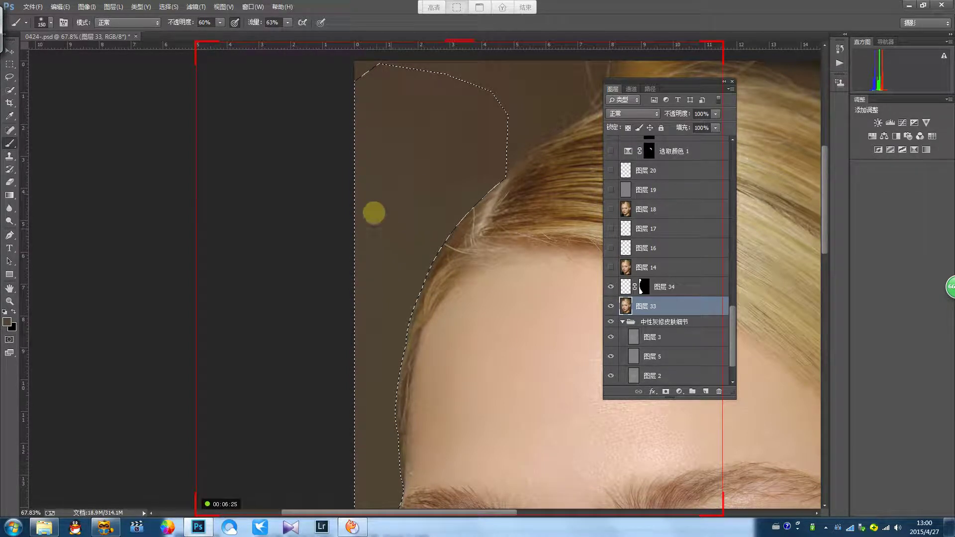
mouse_move(370, 225)
mouse_down()
mouse_move(380, 234)
mouse_move(431, 217)
mouse_move(441, 232)
mouse_move(475, 179)
mouse_move(466, 205)
mouse_move(443, 179)
mouse_up()
key(])
key(])
key(])
key(z)
drag(430, 212, 395, 266)
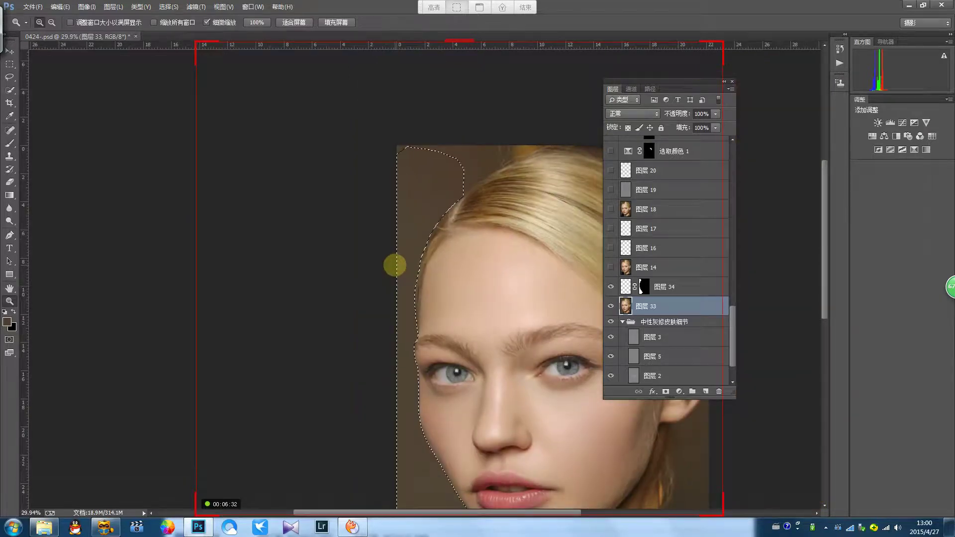
key(ctrl+d)
Step: Examine the hairline at the temple up close and the portrait as a whole
drag(420, 342, 390, 234)
drag(417, 263, 445, 243)
drag(417, 182, 410, 343)
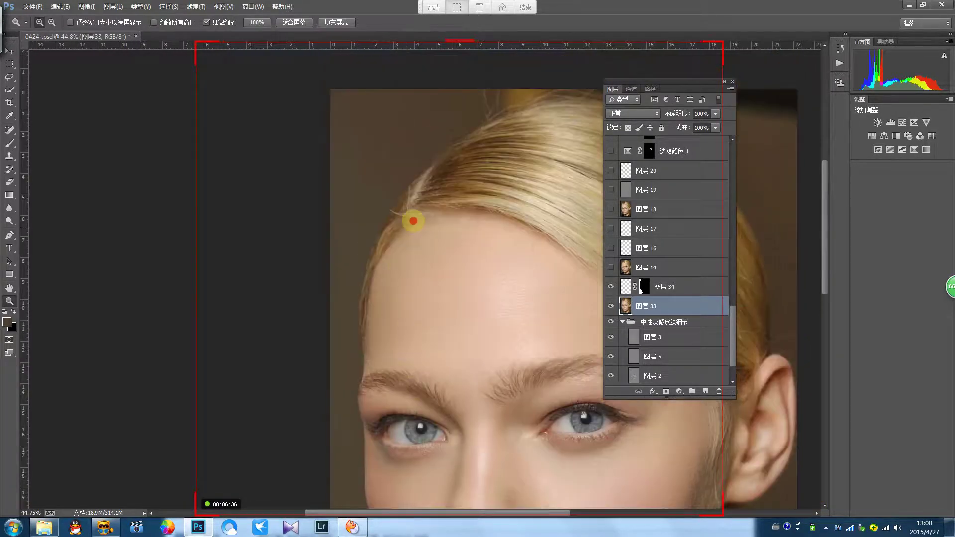
drag(414, 220, 416, 154)
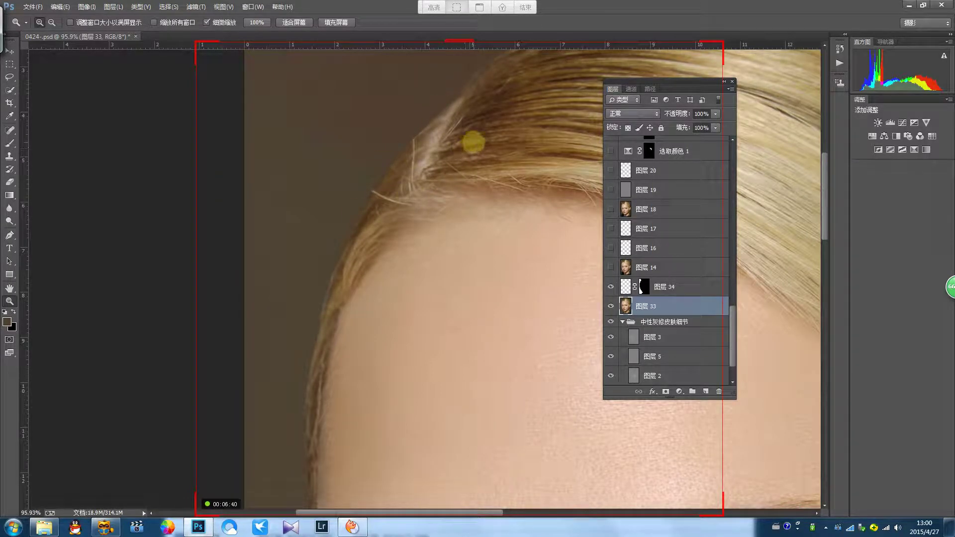
drag(454, 217, 427, 233)
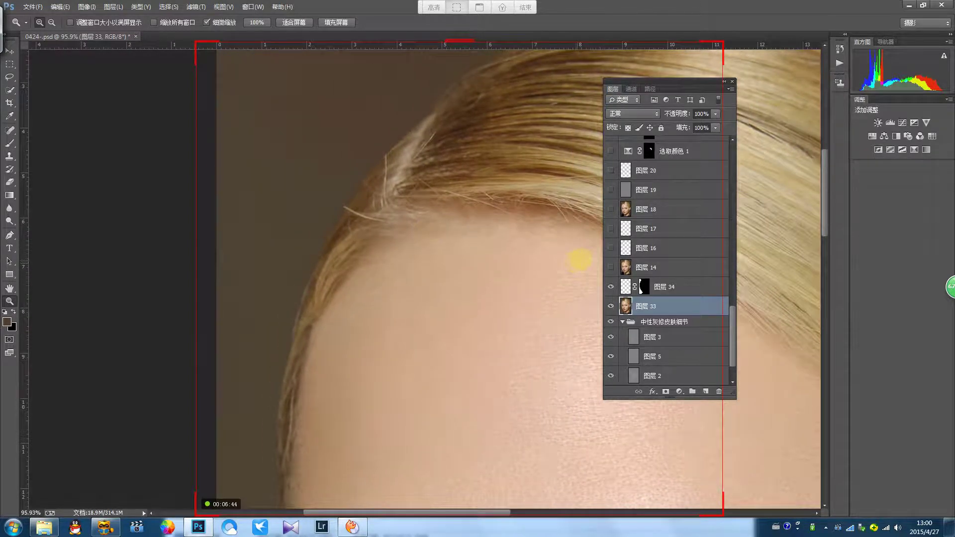
drag(530, 300, 368, 217)
drag(453, 299, 409, 231)
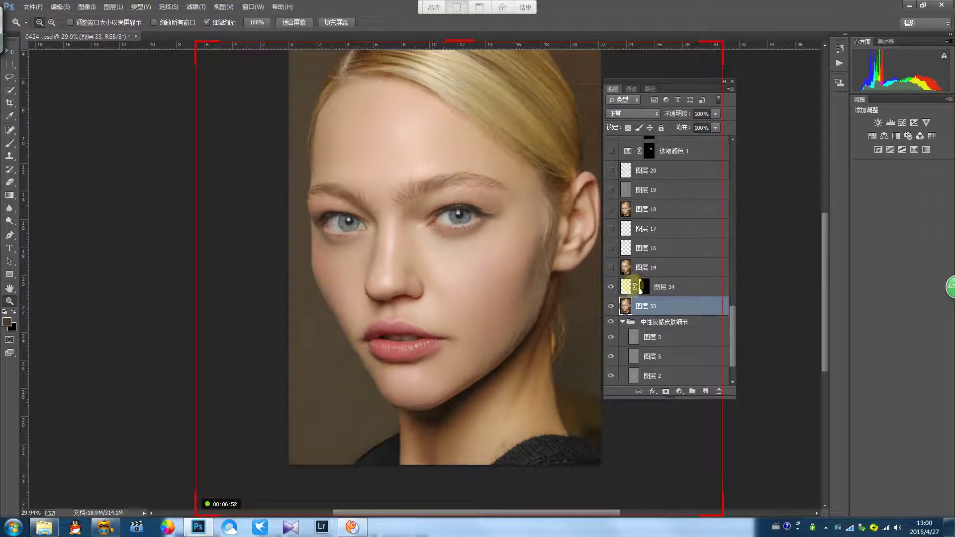
Step: Hide 图层 34 and 图层 33 and show 图层 14
click(626, 286)
click(611, 287)
click(611, 306)
click(611, 268)
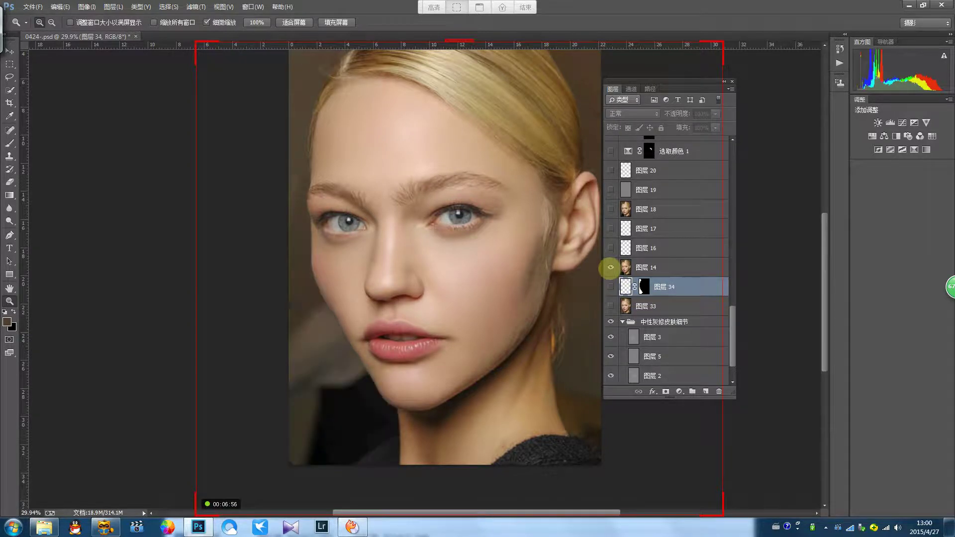
drag(376, 245, 407, 324)
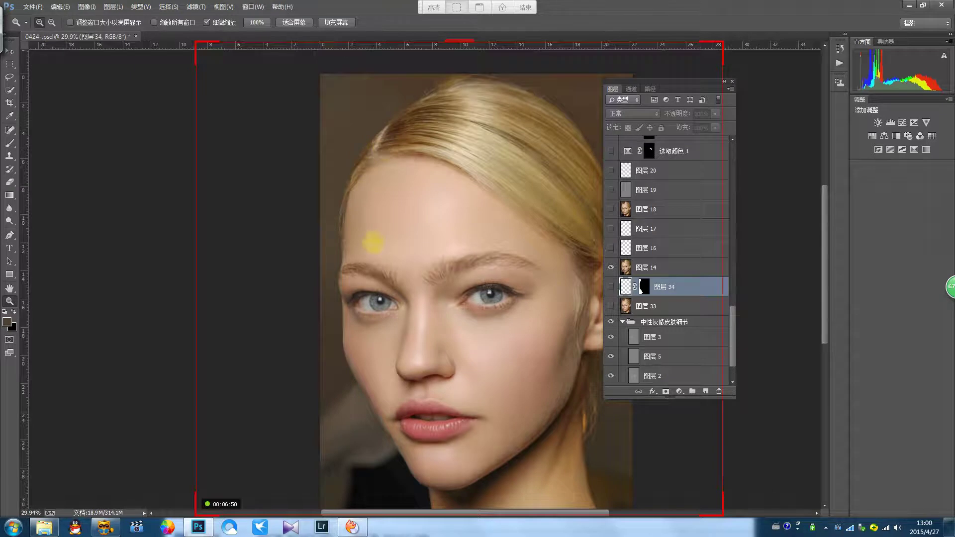
drag(345, 341, 329, 281)
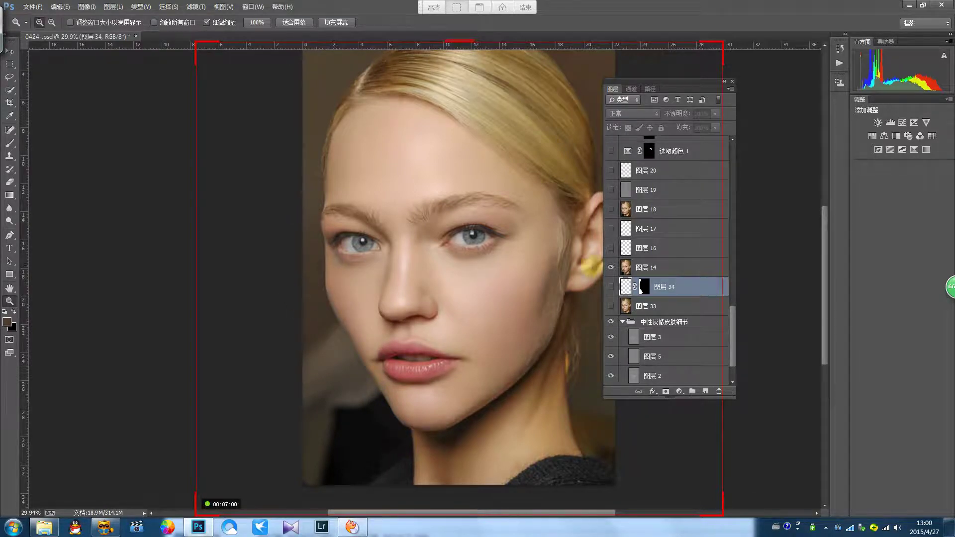
Step: Show 图层 16 and check its added hair strokes along the forehead hairline
drag(420, 159, 482, 359)
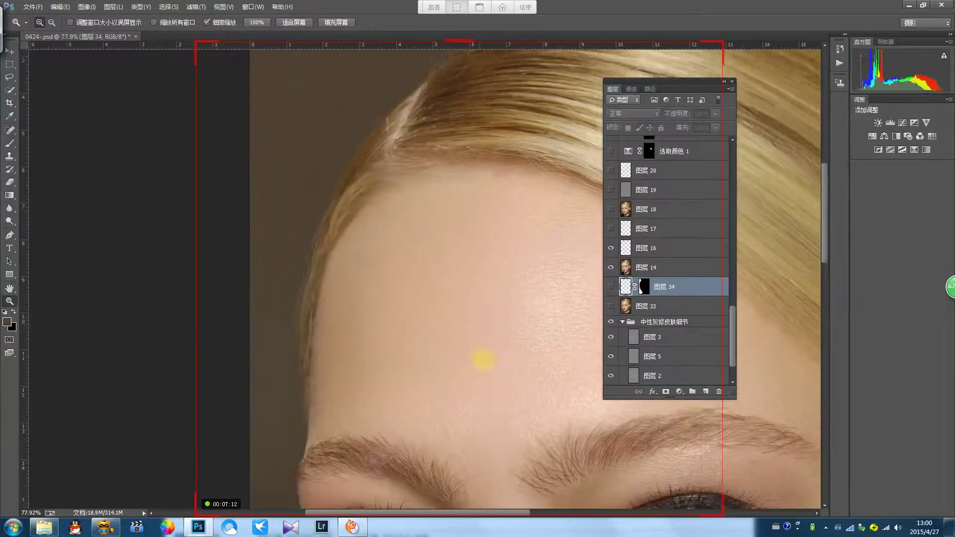
drag(466, 243, 499, 293)
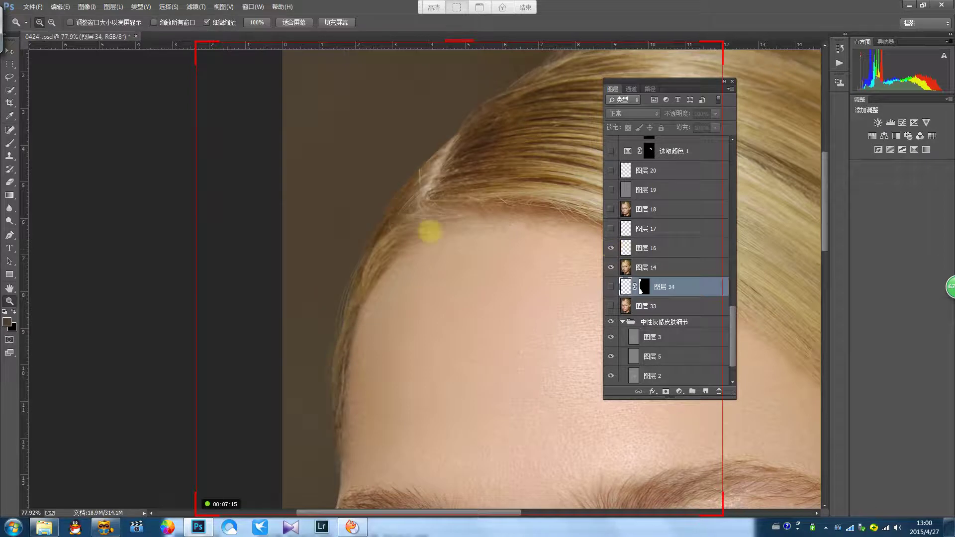
drag(408, 295, 401, 244)
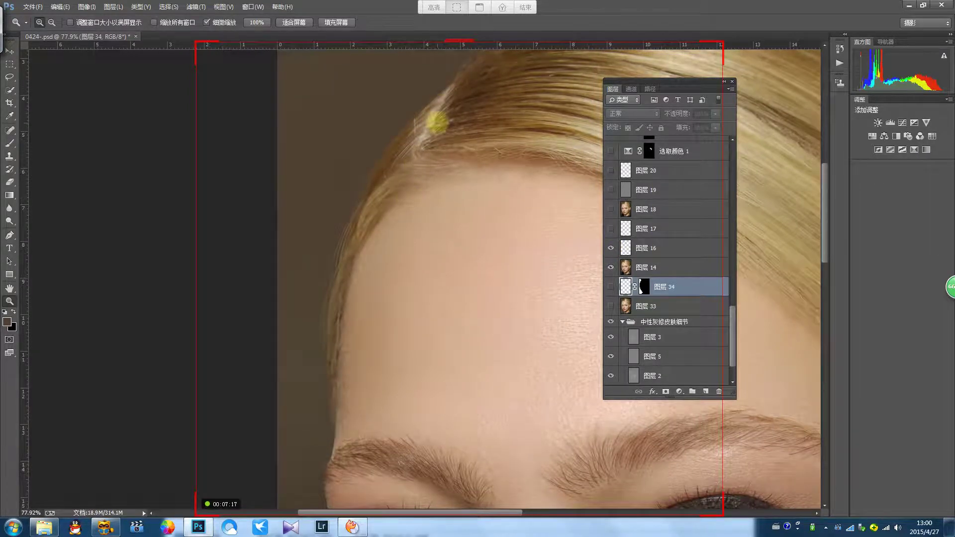
drag(419, 179, 379, 266)
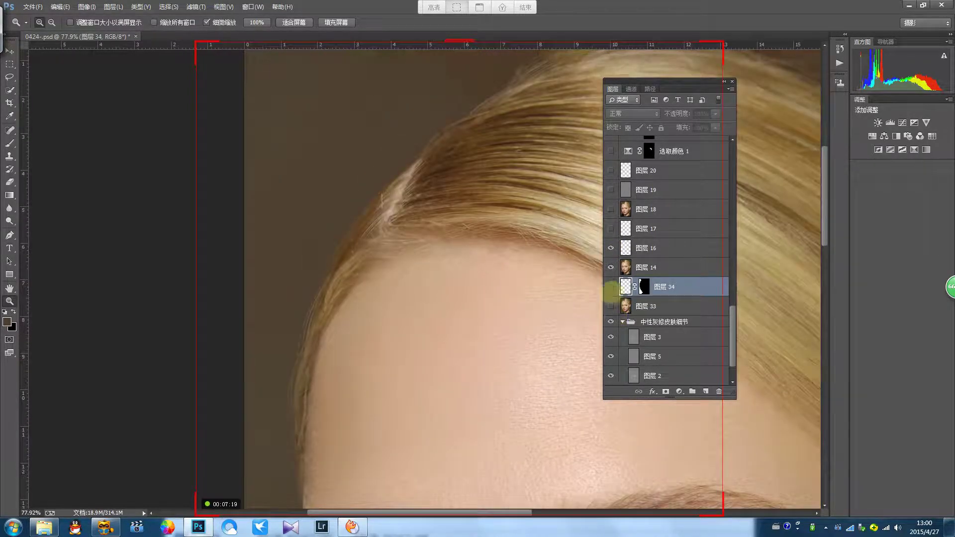
click(612, 248)
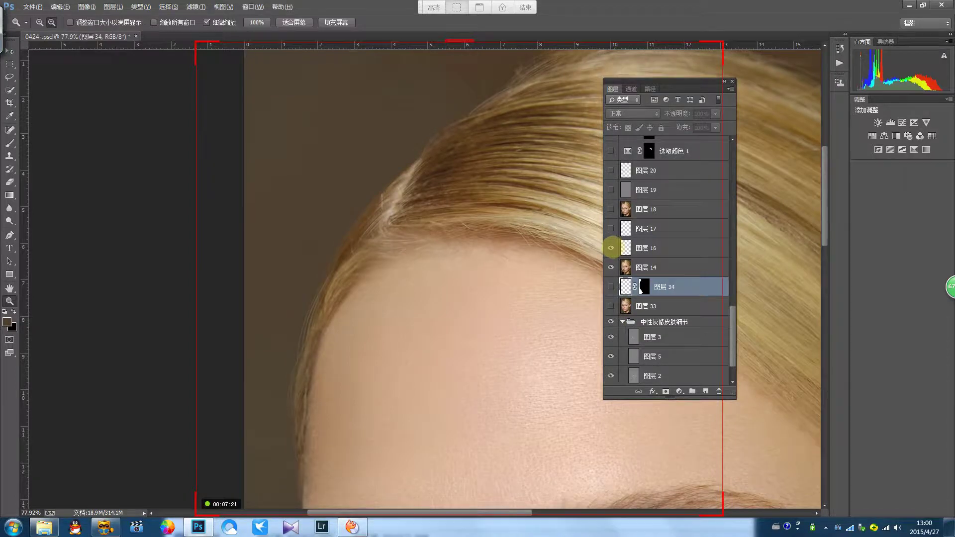
Step: Isolate 图层 16 and examine its painted strokes on the hairline, eyebrows and eyelashes
alt+click(611, 247)
drag(520, 273, 344, 207)
drag(409, 234, 382, 233)
drag(444, 224, 431, 196)
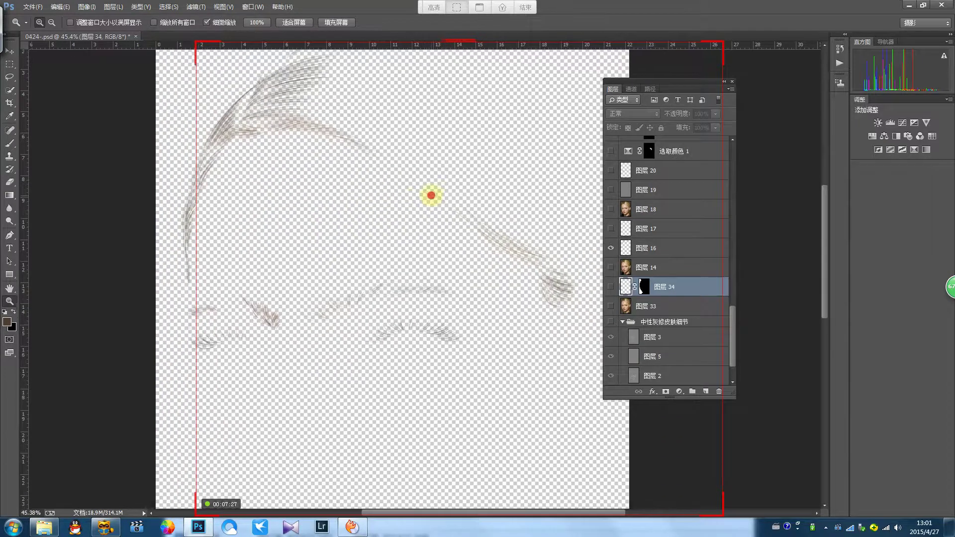
drag(627, 82, 667, 79)
scroll(497, 181, left, 3)
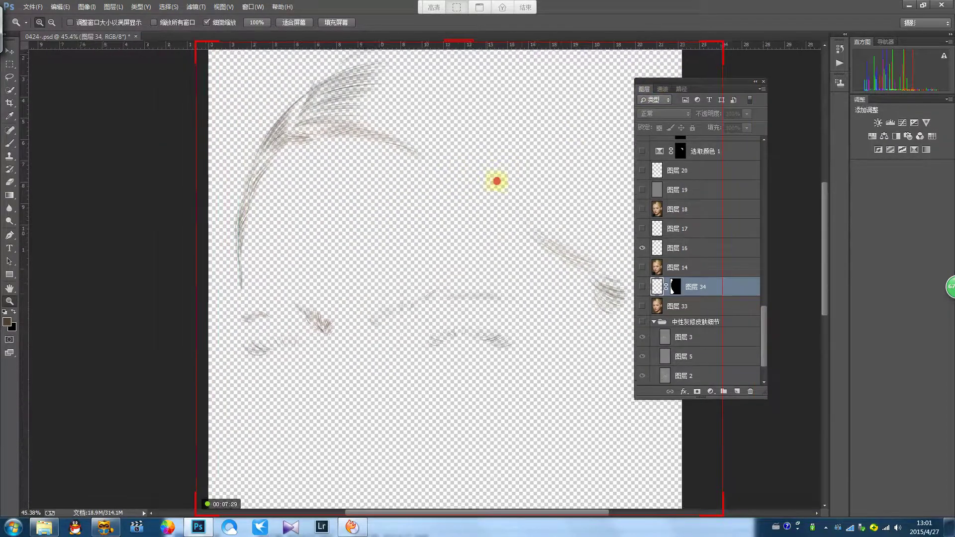
mouse_move(460, 290)
mouse_down()
mouse_move(488, 290)
mouse_move(538, 258)
mouse_move(507, 275)
mouse_move(454, 273)
mouse_move(513, 271)
mouse_up()
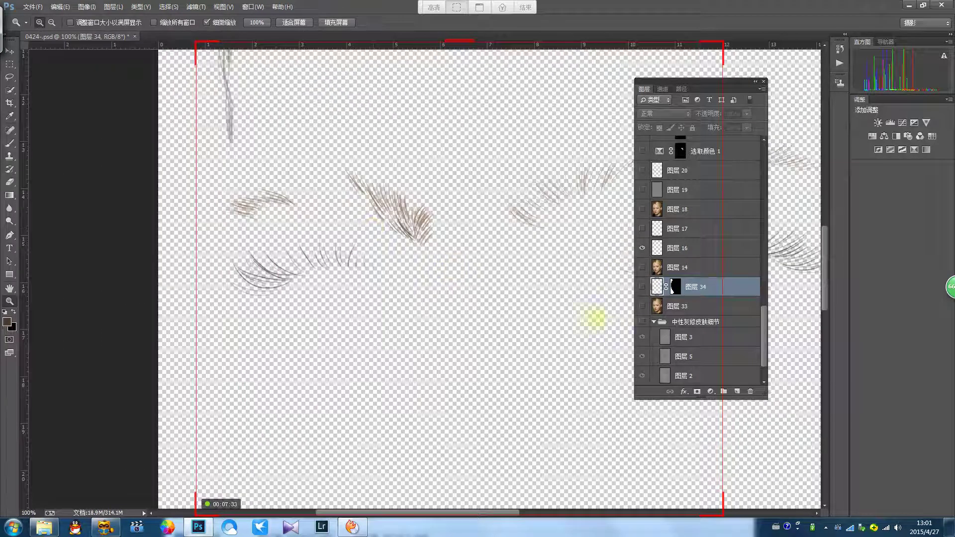
Step: Try a Soft Light (柔光) layer filled with neutral gray above 图层 14 as a backdrop for the hair strokes, and discard it
click(687, 267)
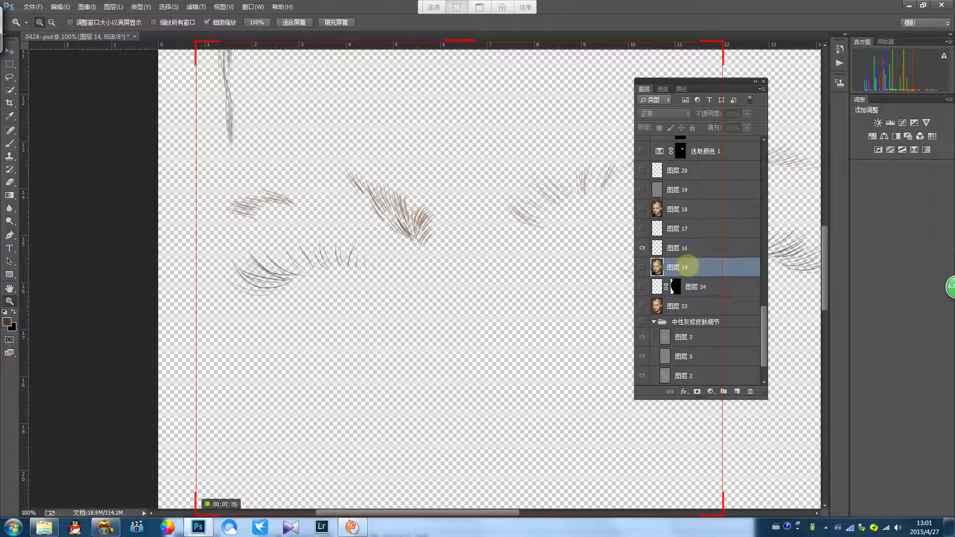
key(ctrl+shift+n)
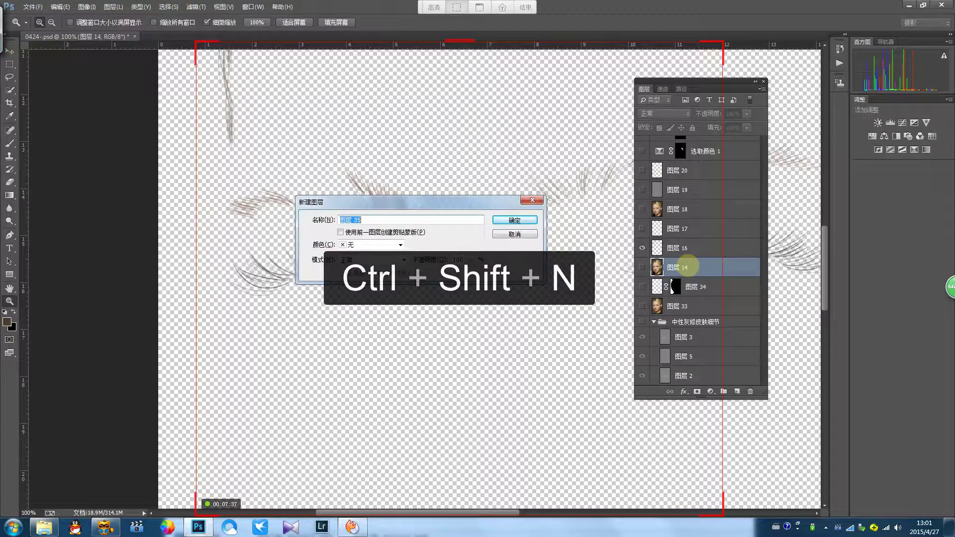
click(404, 259)
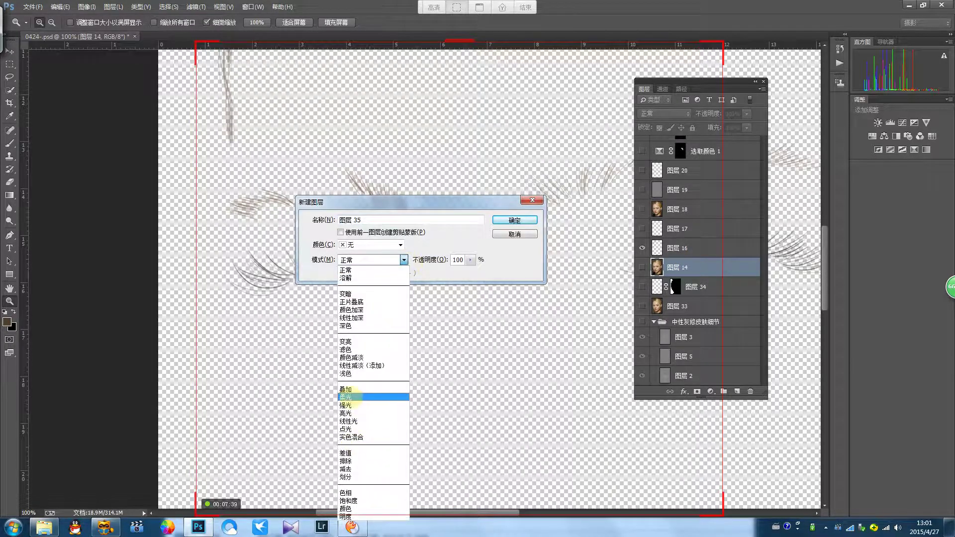
click(347, 384)
click(354, 274)
click(512, 220)
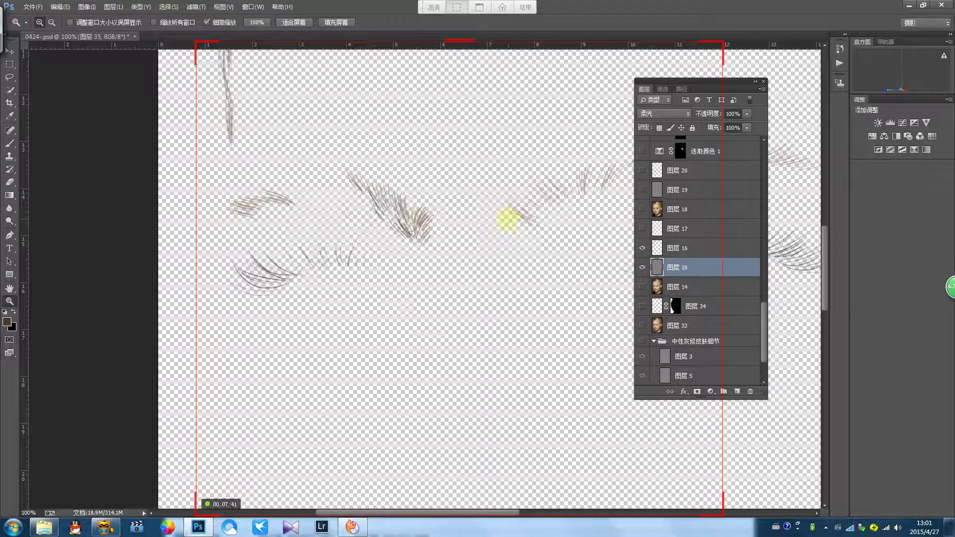
drag(536, 245, 488, 363)
drag(531, 254, 396, 284)
drag(457, 266, 422, 289)
drag(419, 288, 490, 307)
drag(410, 245, 438, 214)
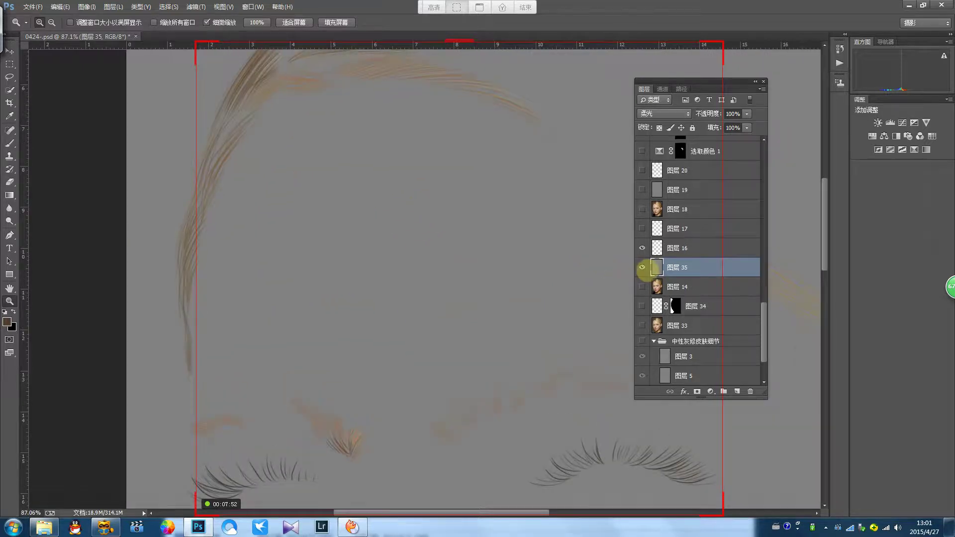
key(Delete)
Step: Show 图层 14 and the 中性灰修皮肤细节 group again beneath 图层 16
click(642, 267)
click(643, 267)
click(642, 267)
click(641, 323)
scroll(654, 356, down, 2)
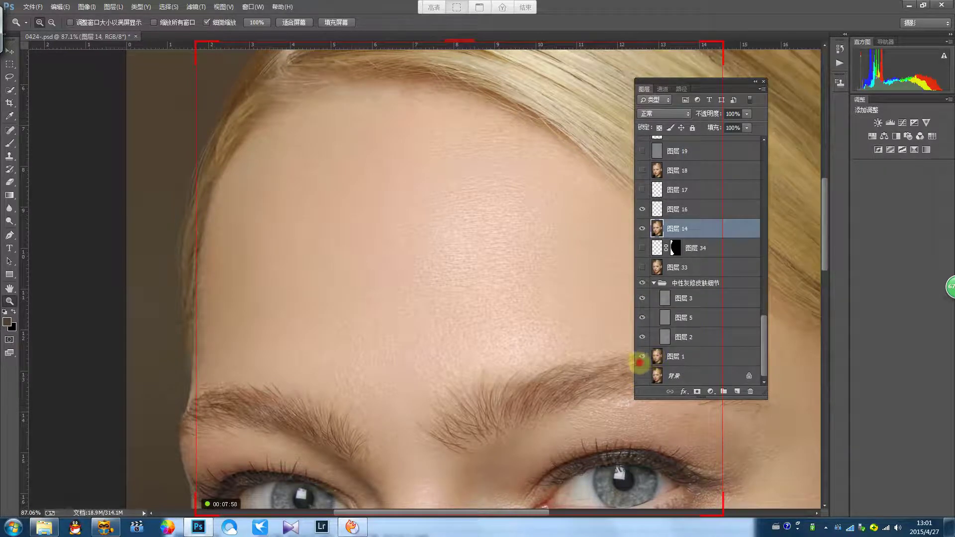
Step: Compare the hairline with 图层 16 hidden and shown, and make 图层 16 the active layer
scroll(644, 298, up, 3)
drag(452, 215, 540, 338)
click(640, 267)
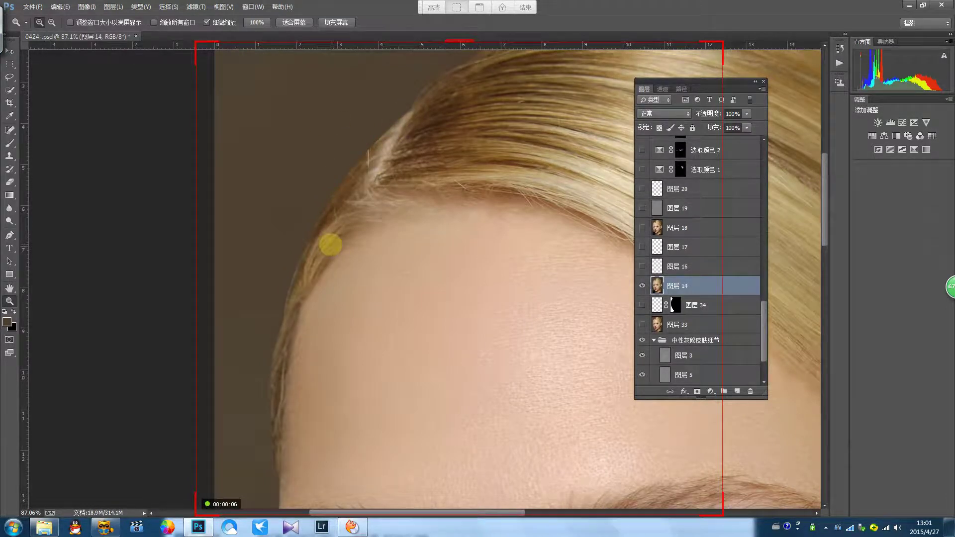
drag(358, 229, 379, 288)
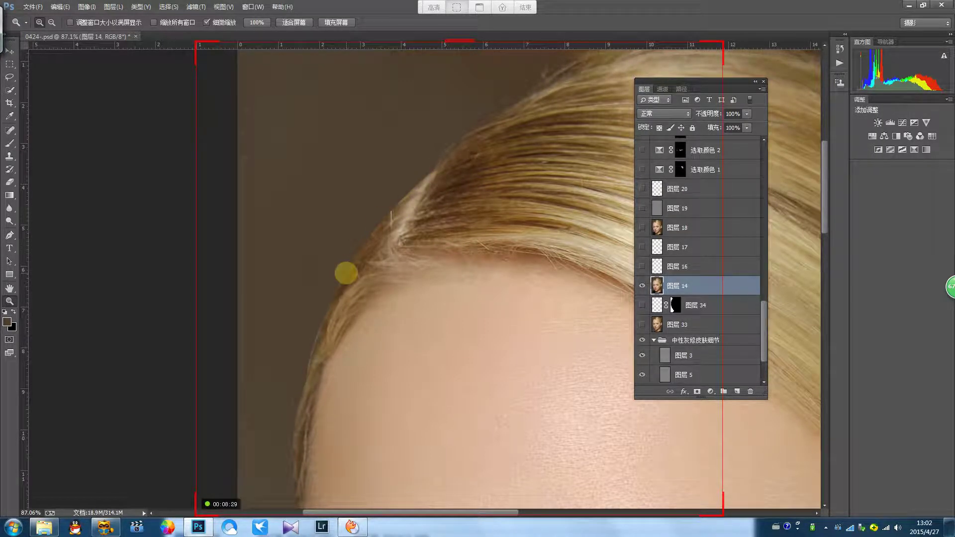
click(642, 266)
click(657, 266)
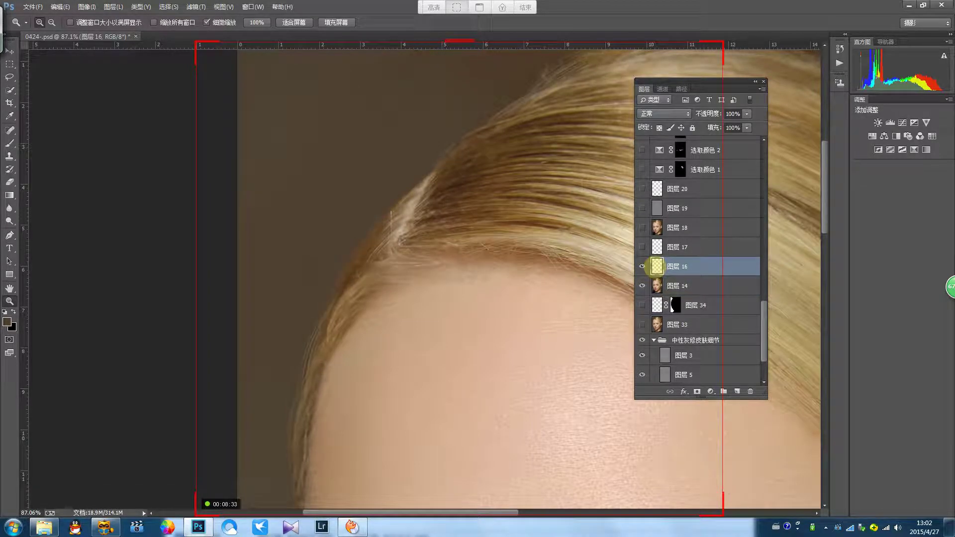
Step: Switch to the Brush tool and reduce its size to 15 for fine hair strokes
drag(704, 86, 651, 81)
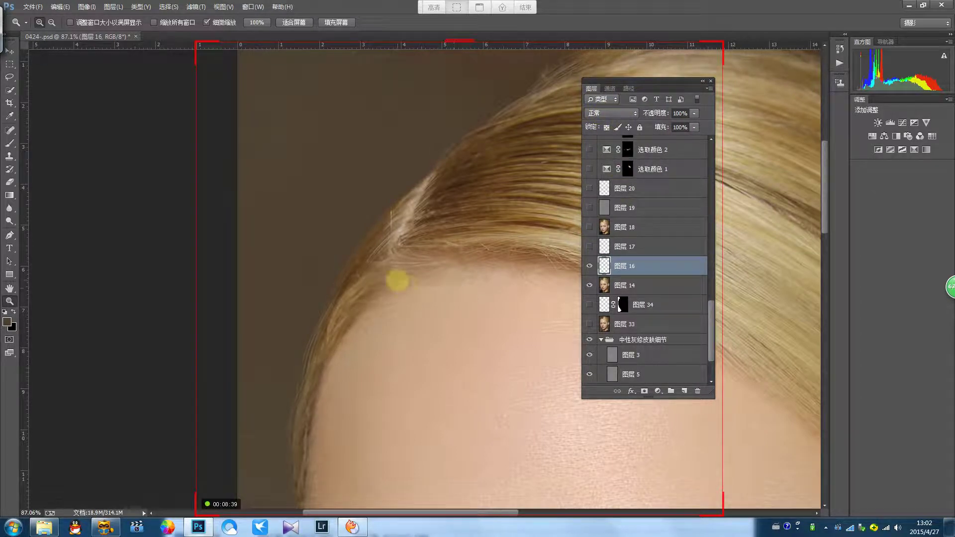
key(b)
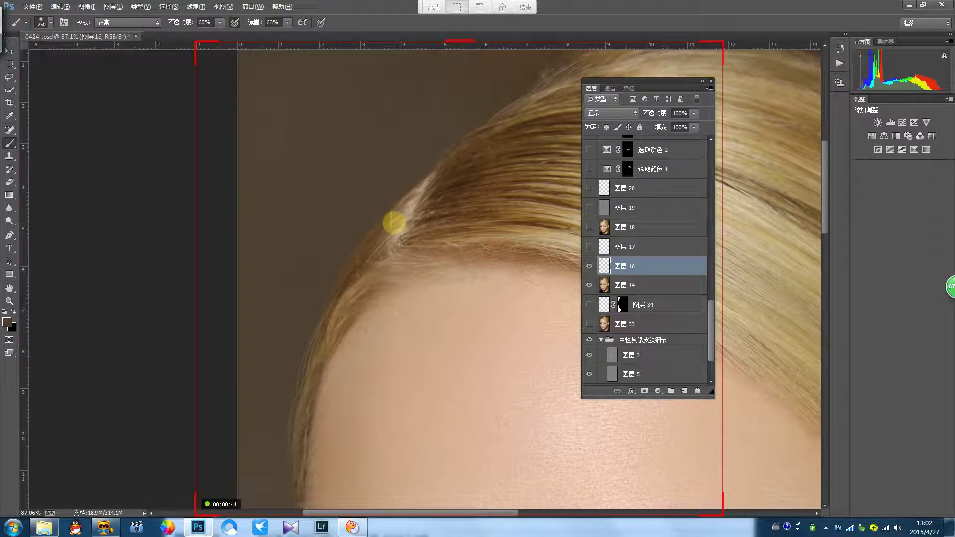
drag(400, 298, 418, 233)
drag(392, 333, 418, 252)
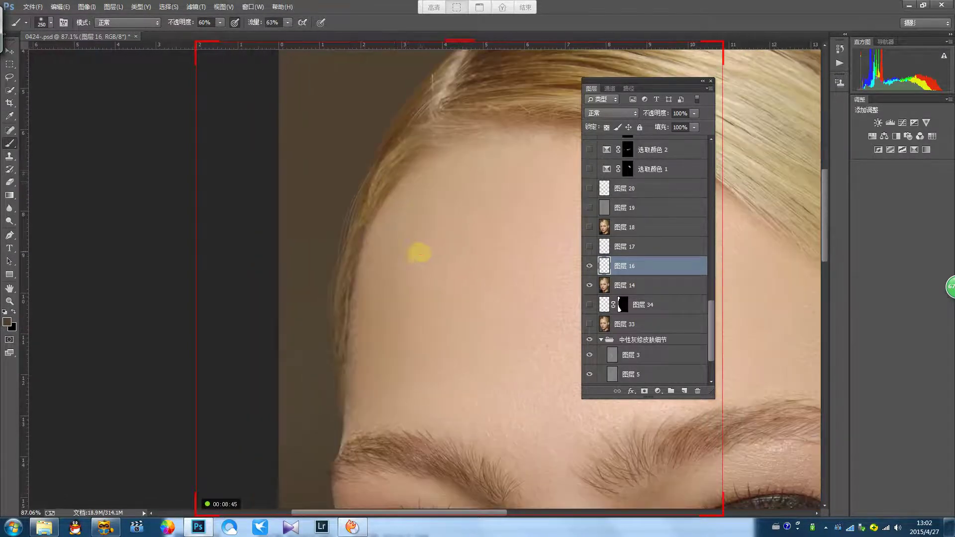
key(bracketleft)
key(bracketleft)
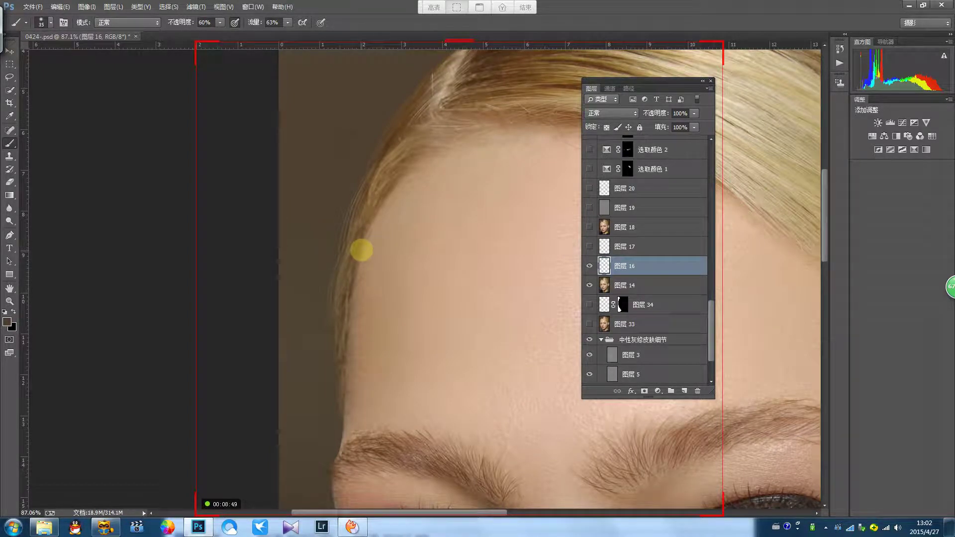
drag(427, 273, 408, 375)
drag(409, 342, 396, 375)
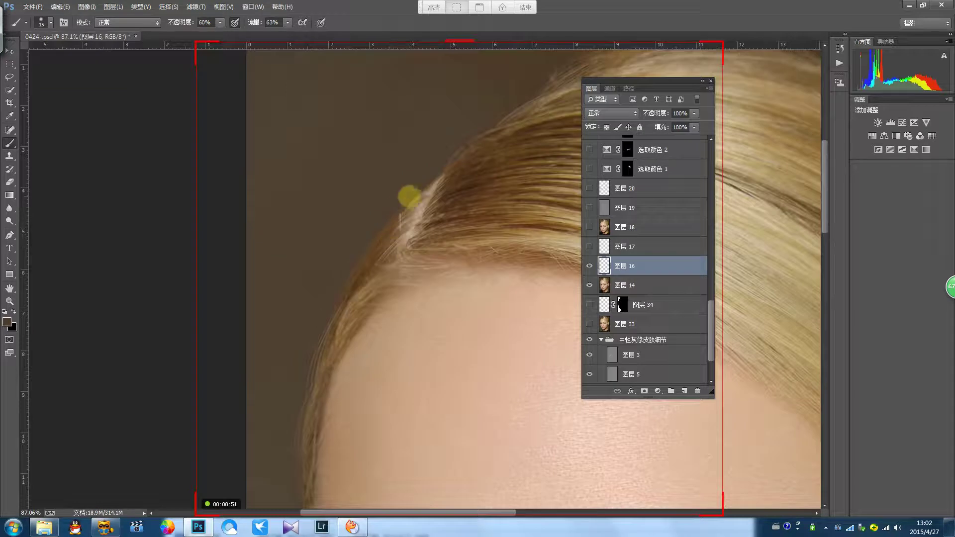
Step: View the strokes of 图层 16 alone near the hair parting and restore the other layers' visibility
drag(482, 181, 445, 230)
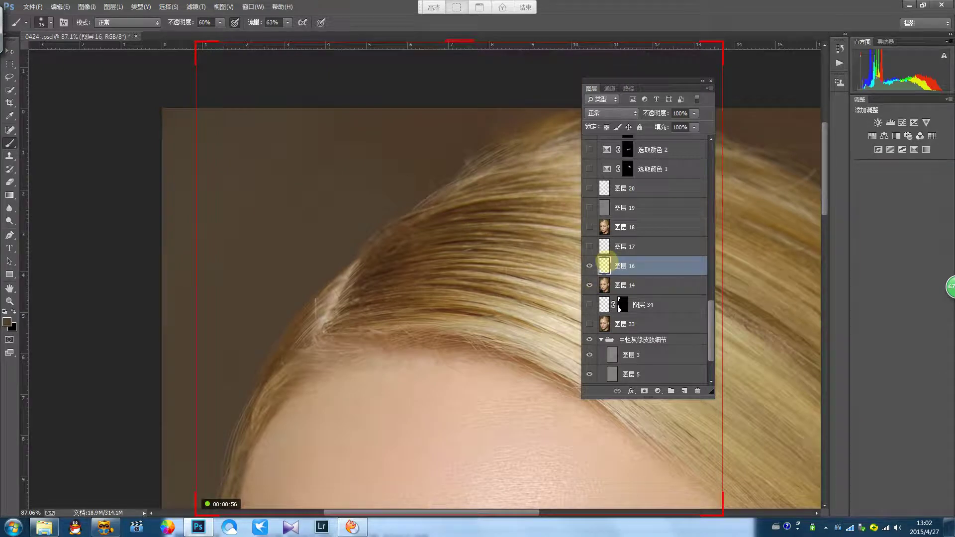
drag(424, 276, 466, 270)
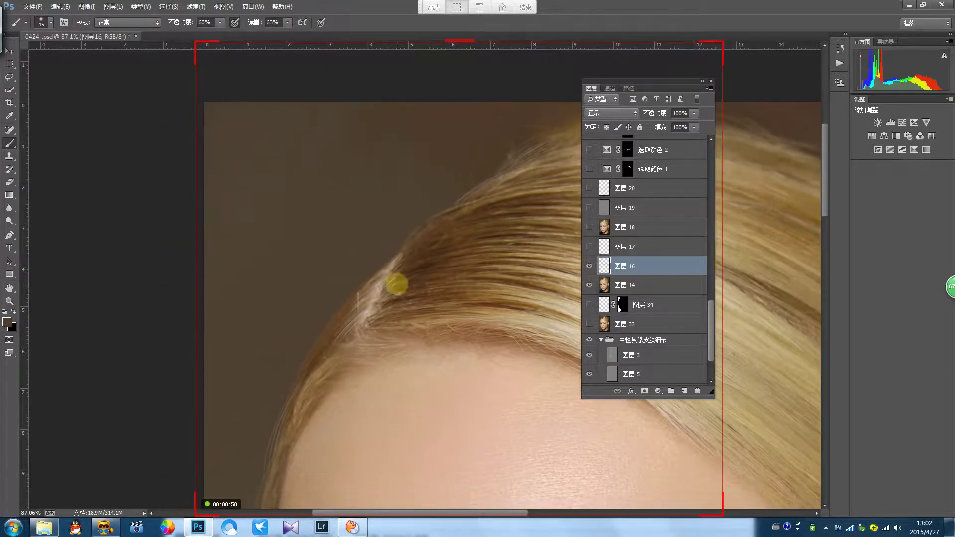
alt+click(590, 266)
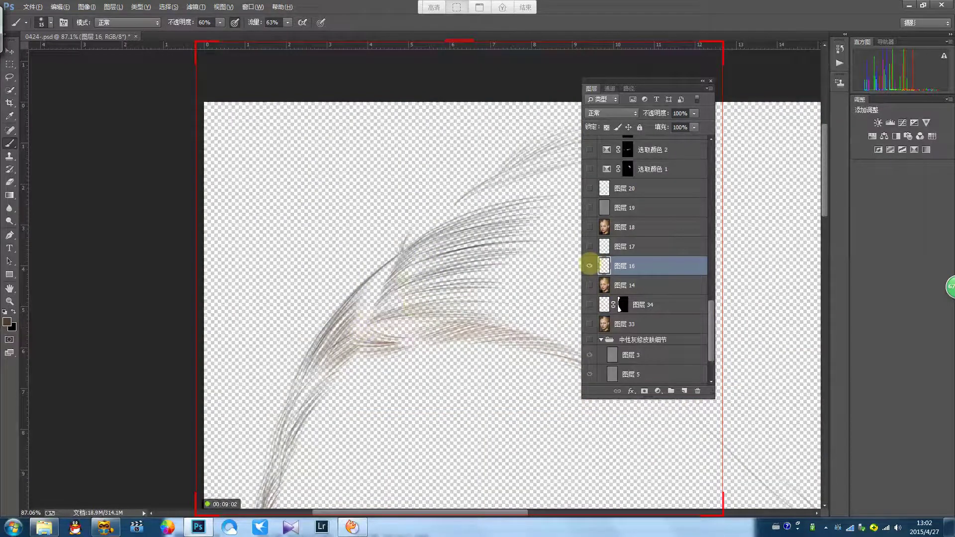
alt+click(589, 266)
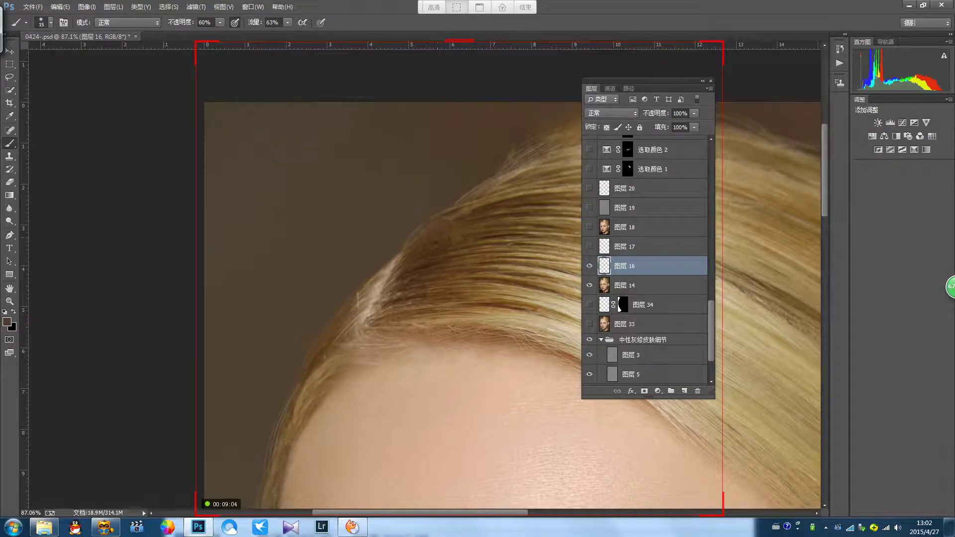
Step: Check the current brush tip settings and collapse the brush panel
key(F5)
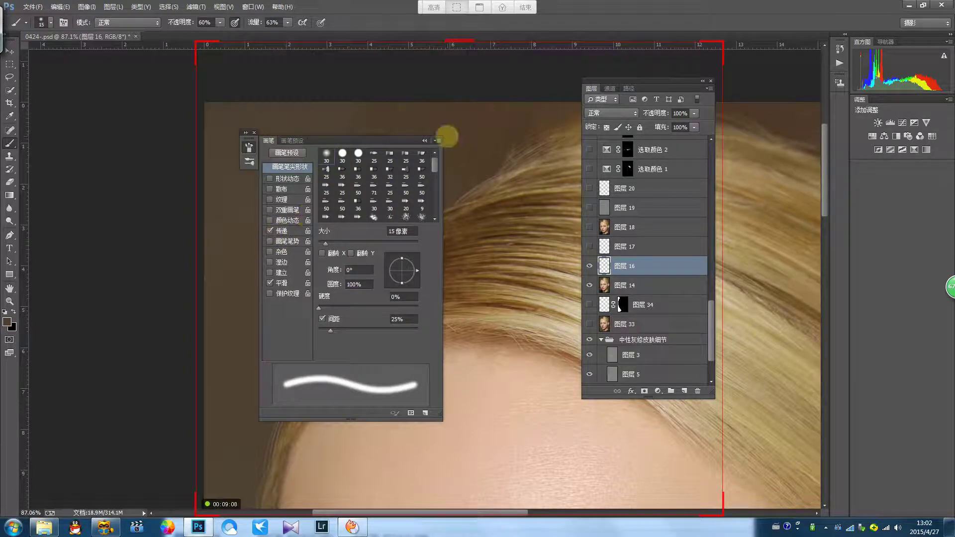
click(438, 141)
click(422, 139)
click(424, 141)
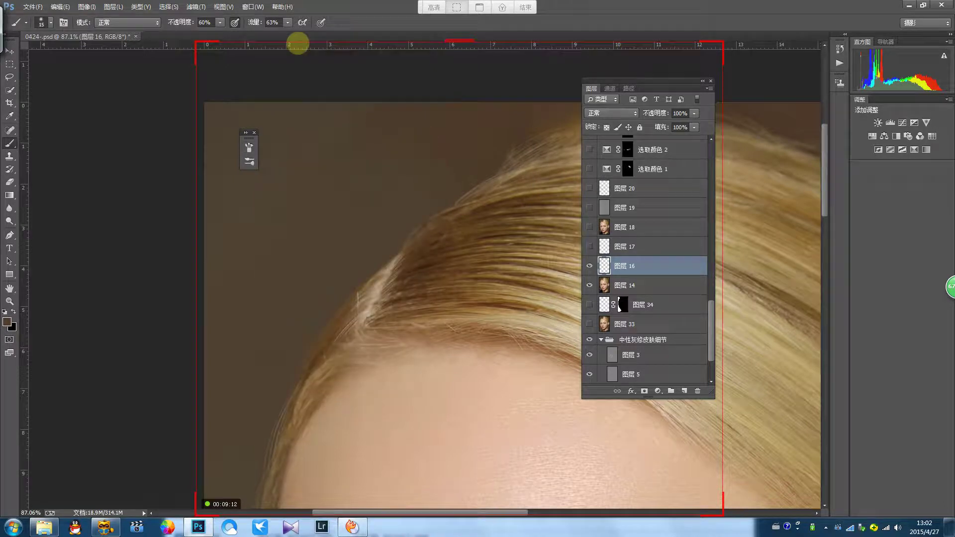
drag(250, 43, 250, 34)
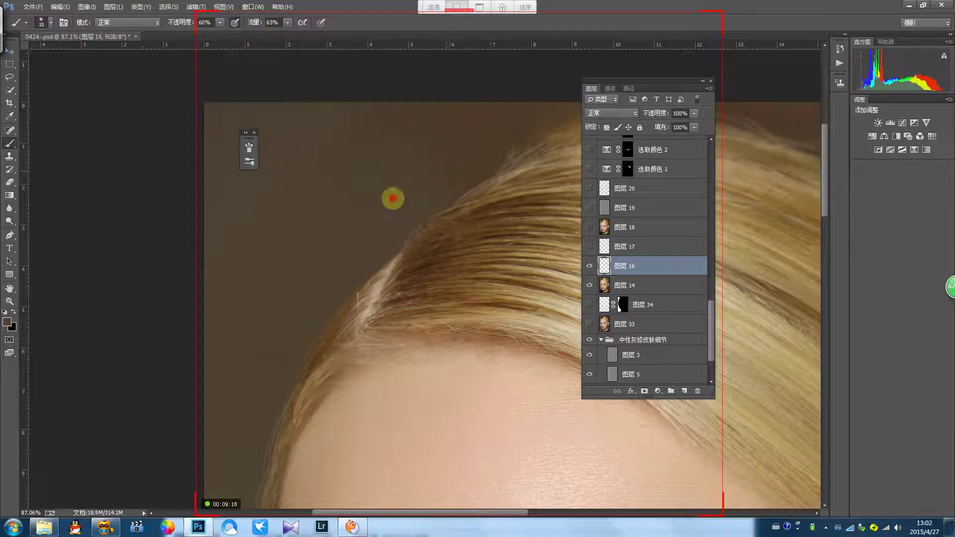
Step: Compare the hairline on the original 背景 layer alone with the retouched layers, examining the hair parting and upper hair edge
drag(508, 190, 400, 223)
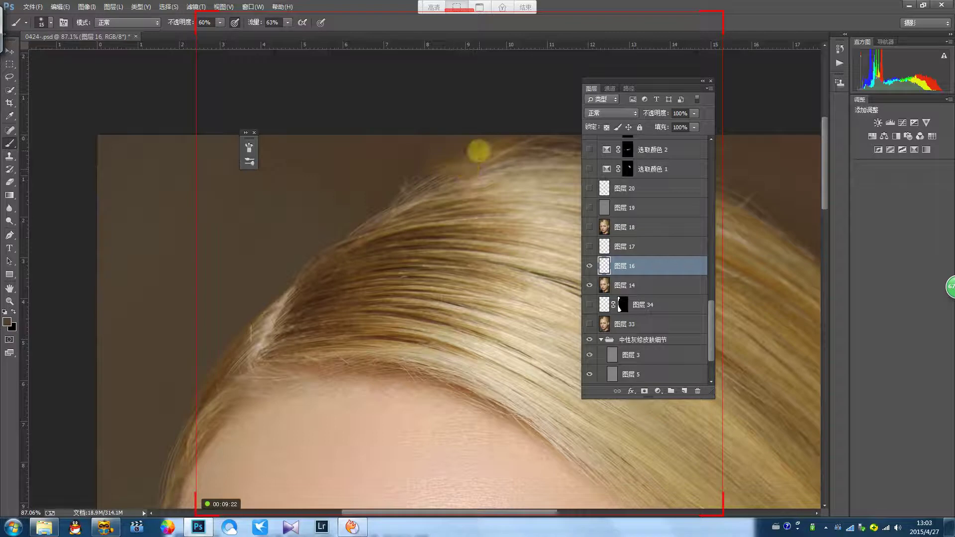
scroll(623, 320, down, 3)
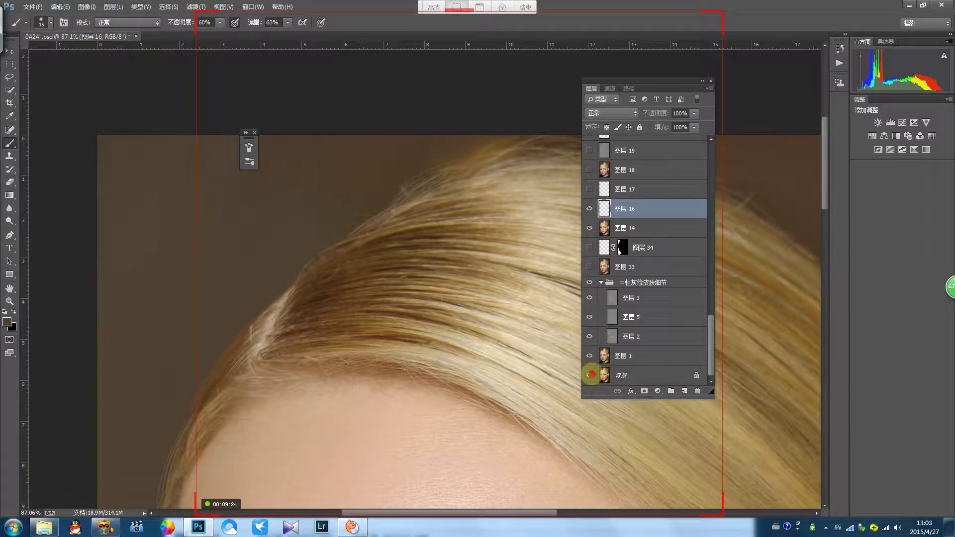
alt+click(590, 375)
alt+click(590, 375)
alt+click(591, 376)
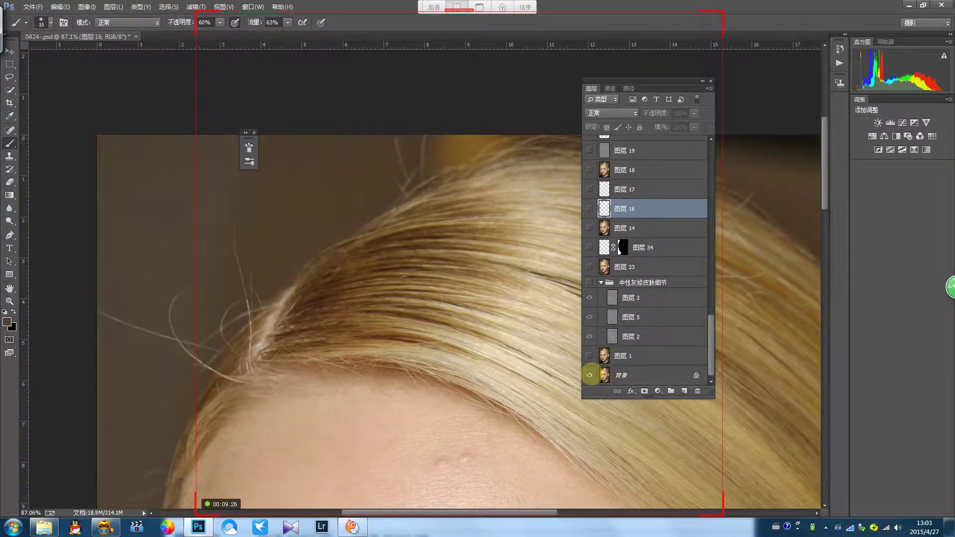
alt+click(590, 375)
mouse_move(506, 183)
mouse_down()
mouse_move(452, 184)
mouse_move(550, 187)
mouse_up()
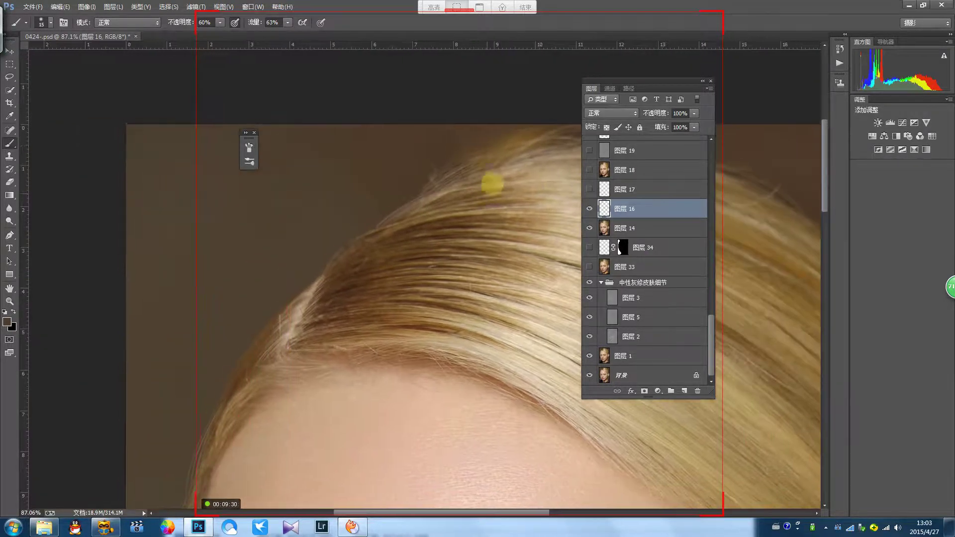
drag(404, 233, 488, 188)
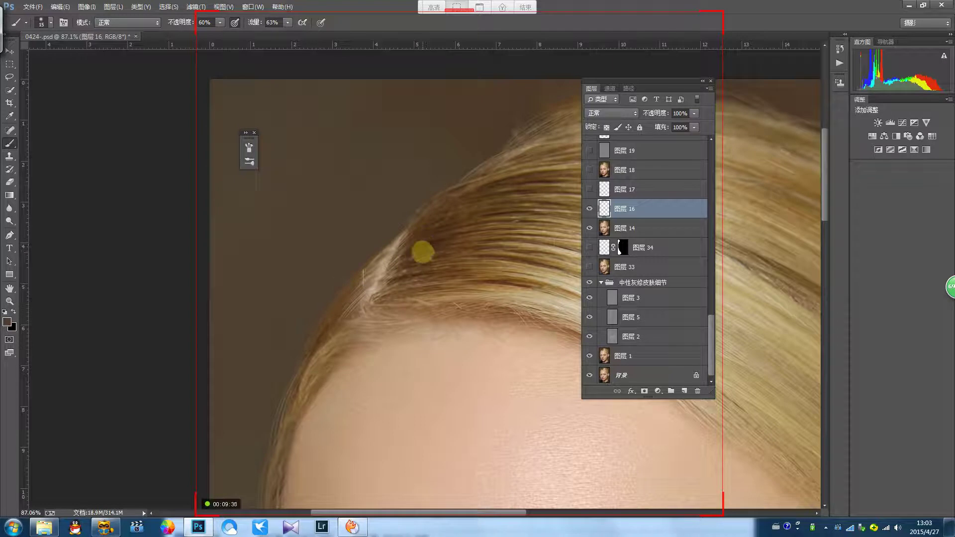
drag(497, 230, 405, 264)
drag(518, 144, 494, 189)
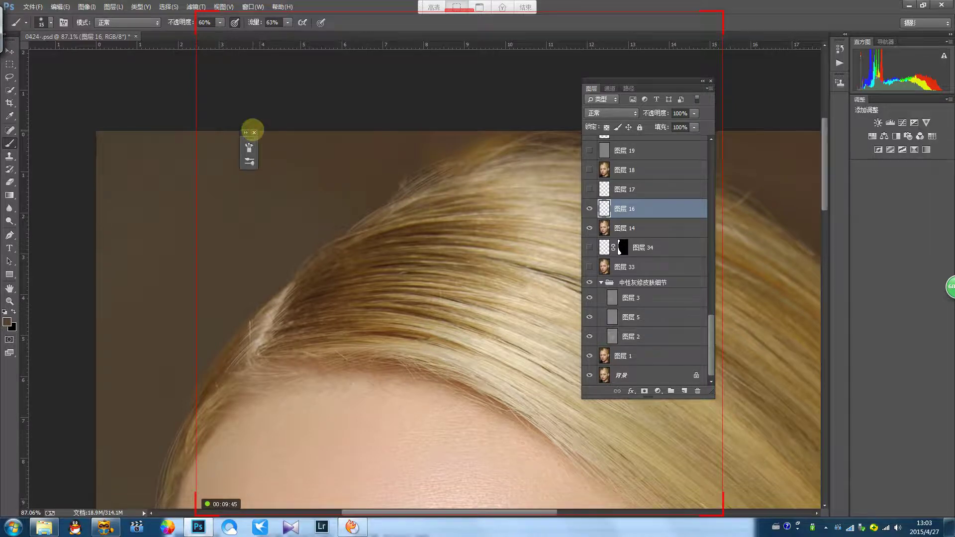
Step: Try a brush stroke across the hair on 图层 16 and undo it
scroll(495, 198, down, 2)
drag(512, 215, 478, 257)
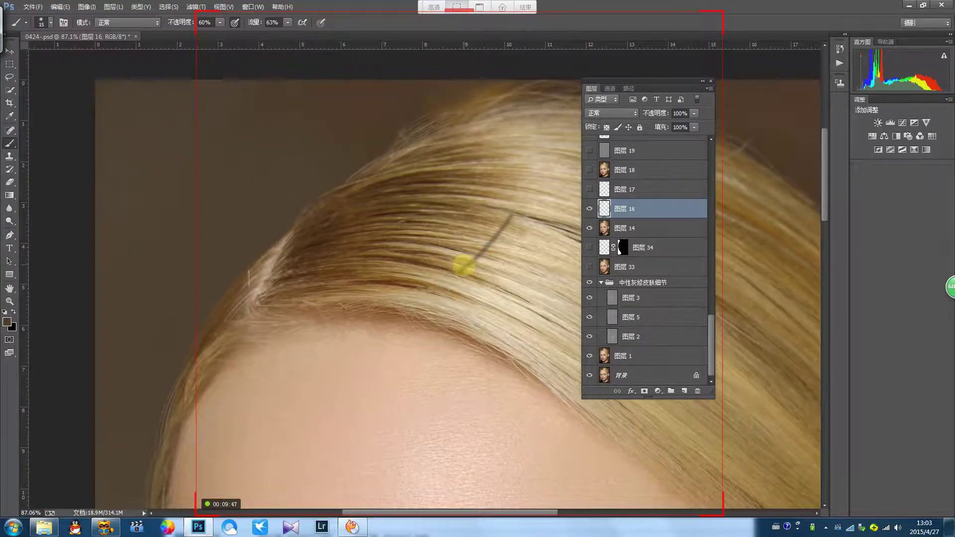
key(ctrl+z)
Step: Move the layers panel clear of the face and compare the eyebrows and eyelashes with 图层 16 hidden and shown
key(z)
mouse_move(500, 214)
mouse_down()
mouse_move(426, 216)
mouse_move(390, 264)
mouse_move(468, 201)
mouse_move(577, 209)
mouse_up()
drag(647, 82, 819, 81)
drag(552, 218, 468, 224)
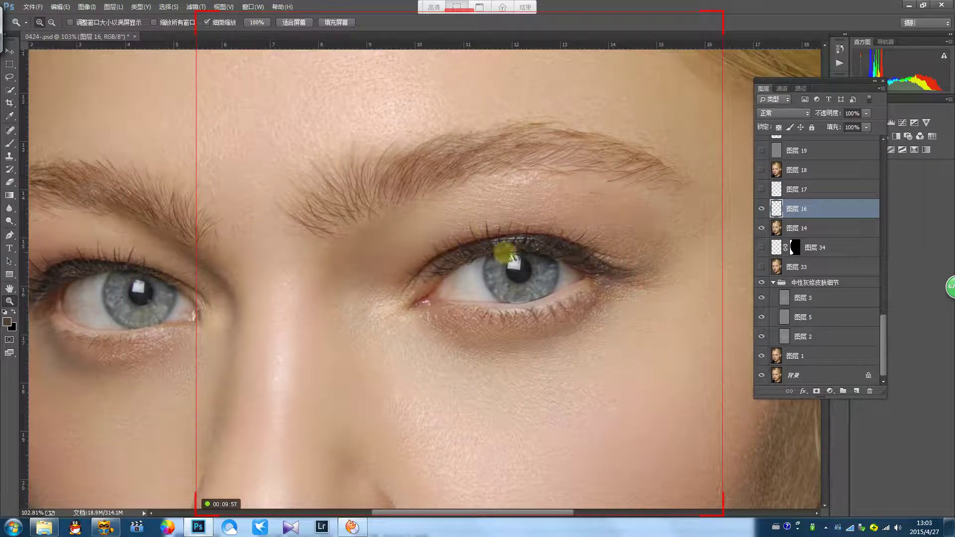
click(761, 208)
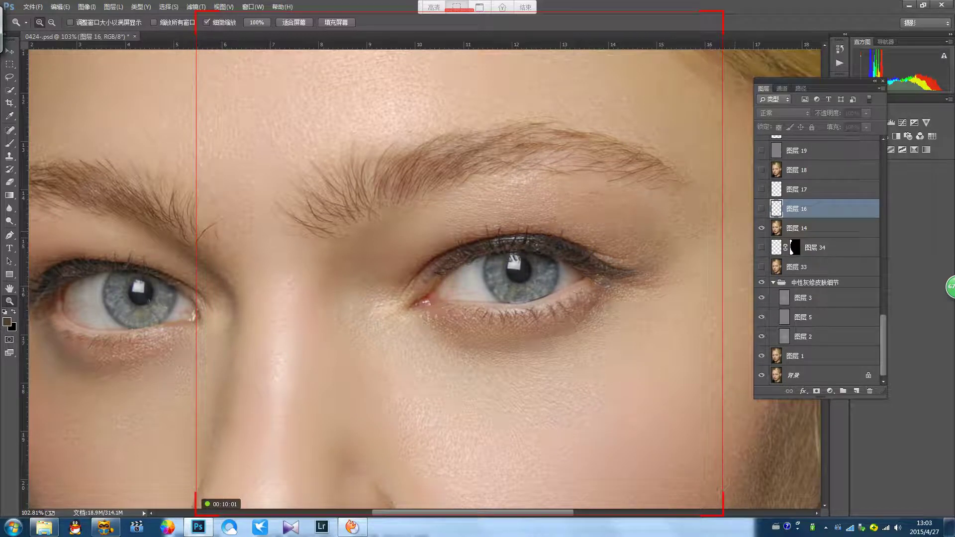
key(ctrl+comma)
scroll(544, 280, left, 10)
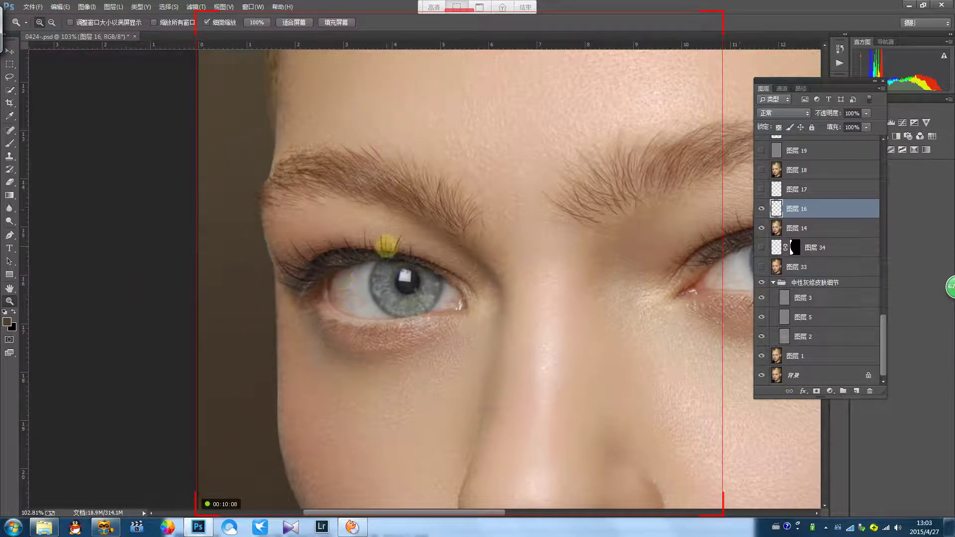
drag(551, 243, 374, 275)
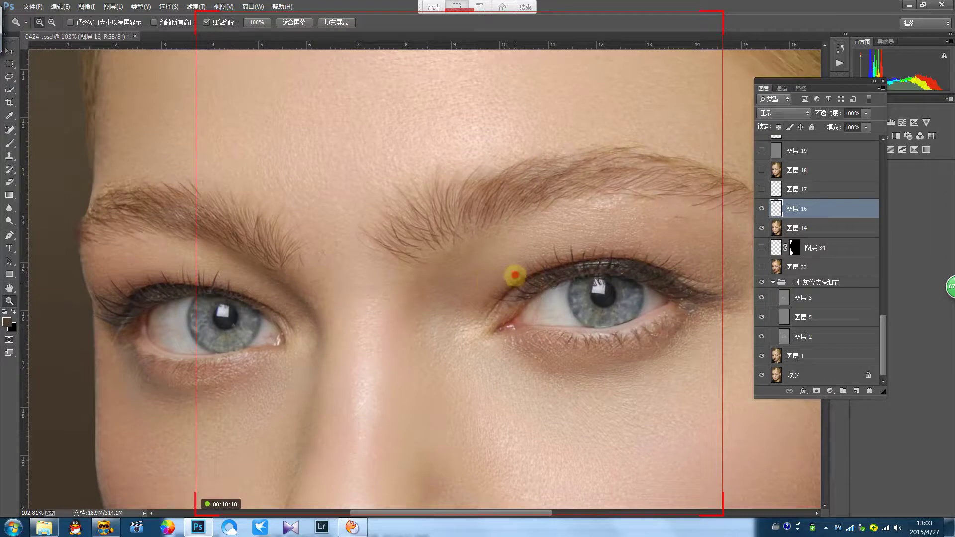
Step: Examine the fine hairs of 图层 16 at the temple beside the ear and along the forehead hairline
drag(515, 275, 506, 175)
drag(553, 284, 431, 328)
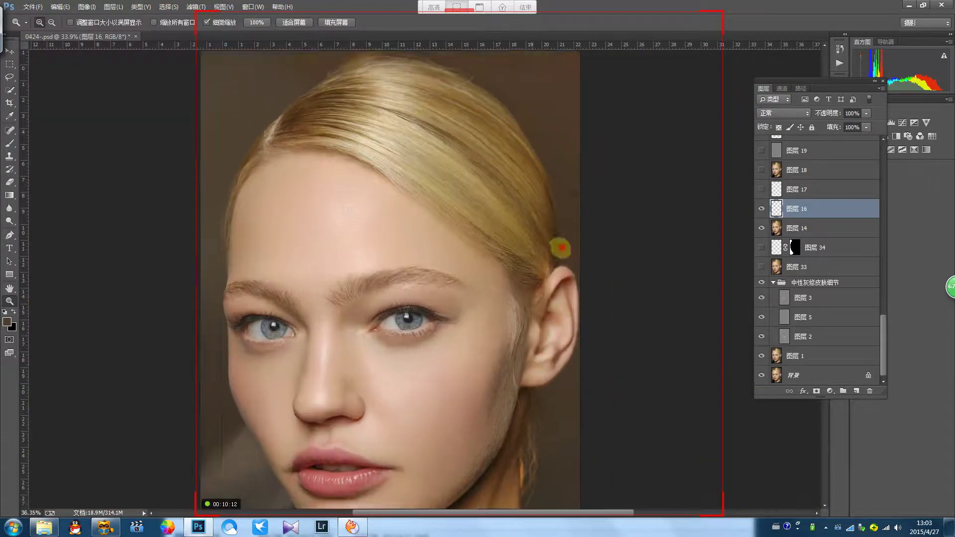
drag(561, 248, 580, 239)
drag(486, 270, 529, 273)
click(761, 208)
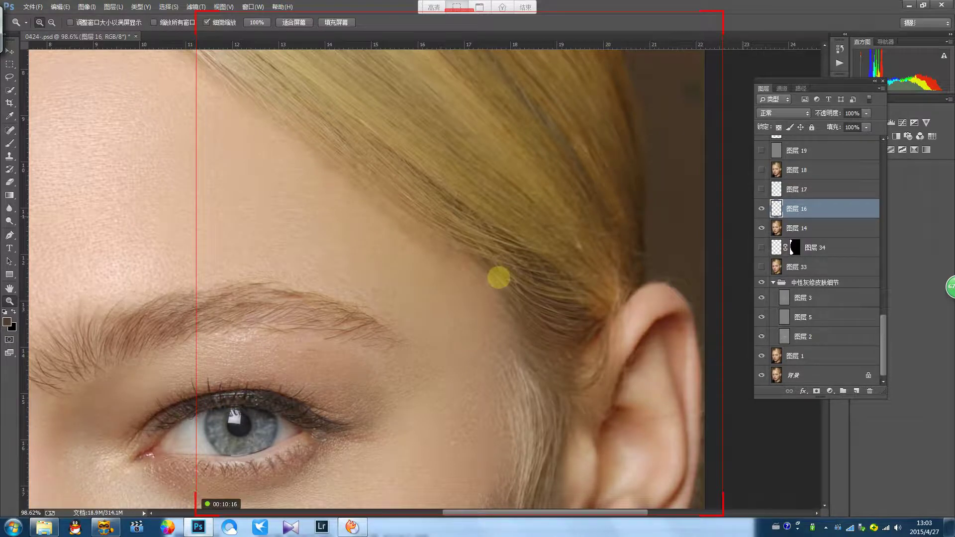
scroll(559, 329, down, 8)
drag(500, 265, 562, 211)
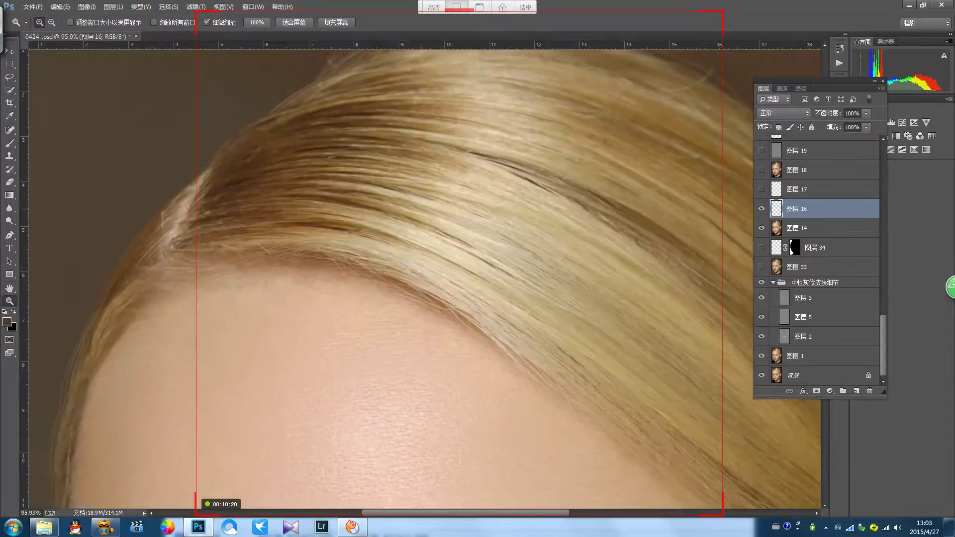
Step: Hide 图层 16 and compare the hair with 图层 14 hidden and shown
click(761, 209)
click(761, 228)
click(761, 228)
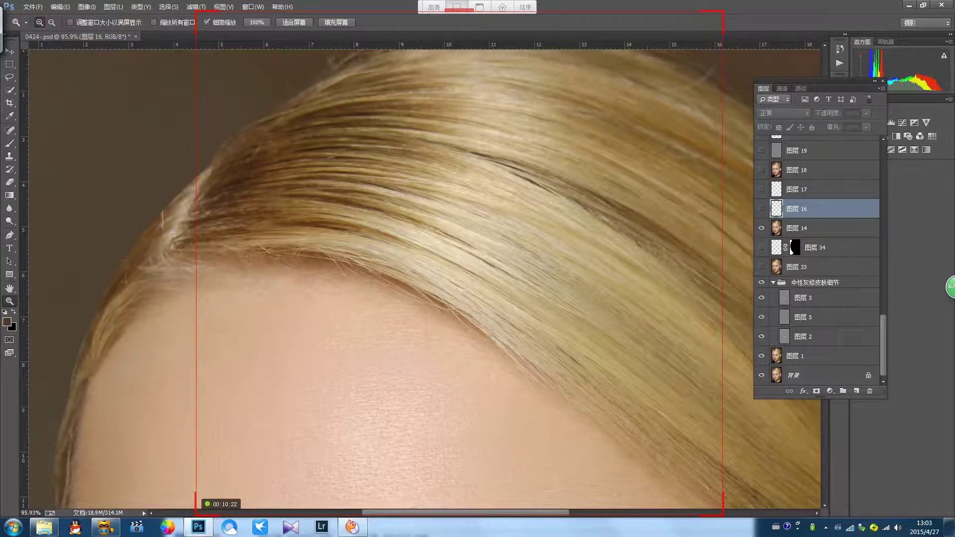
click(762, 227)
drag(379, 239, 662, 260)
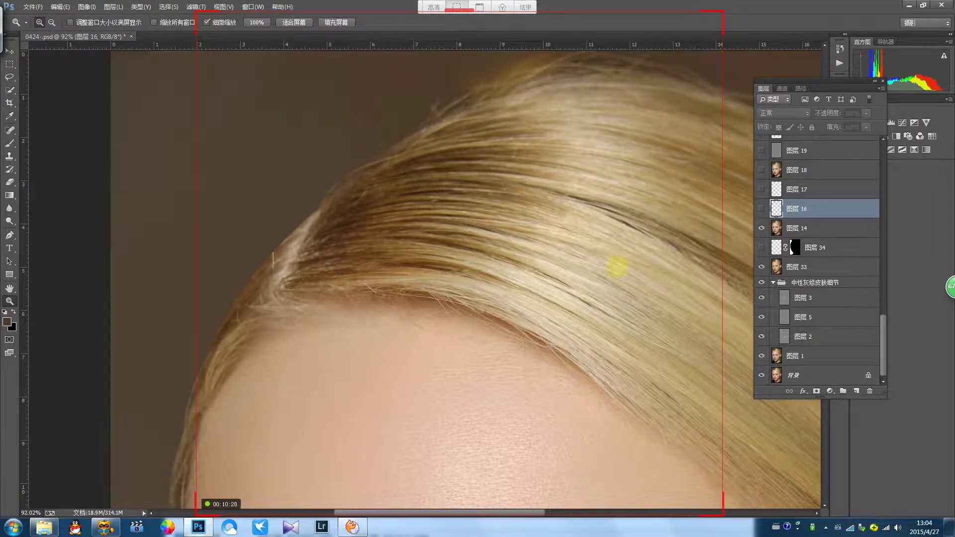
drag(597, 266, 461, 265)
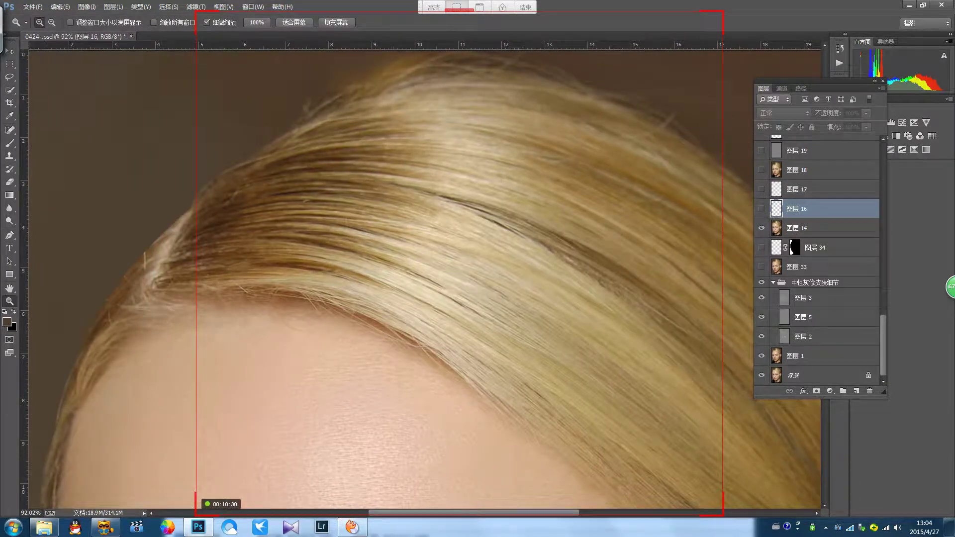
drag(656, 213, 567, 225)
Step: Hide 图层 14 and show 图层 16 above the original stray hairs at the crown
click(761, 228)
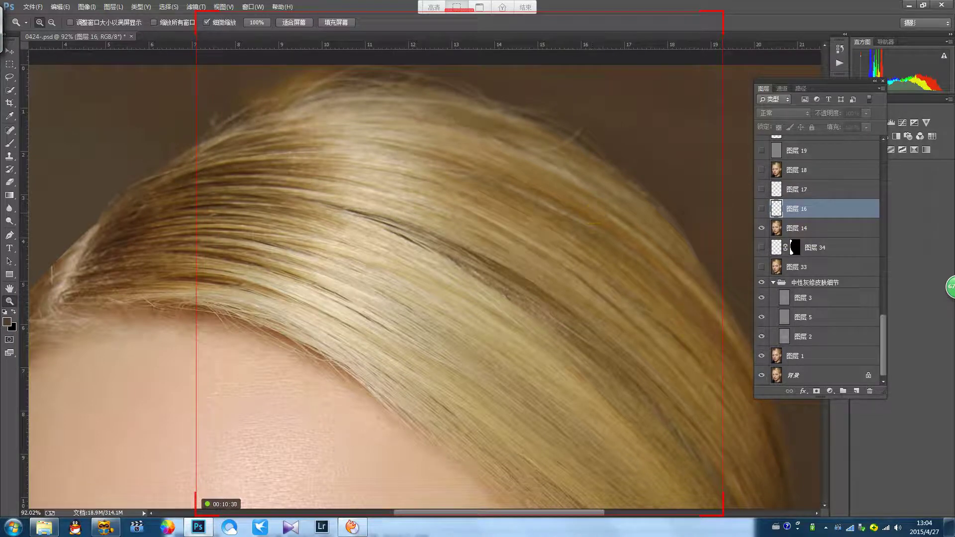
drag(540, 241, 453, 278)
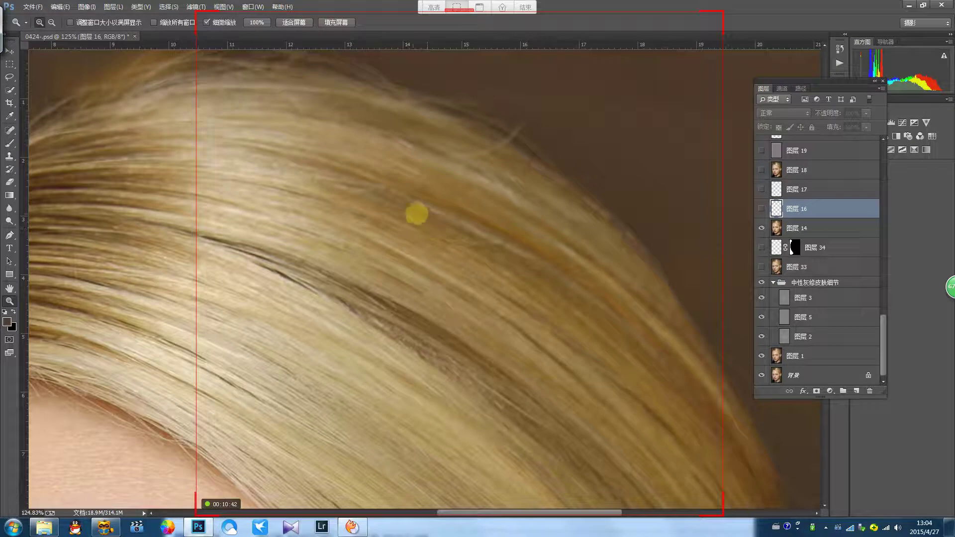
click(761, 228)
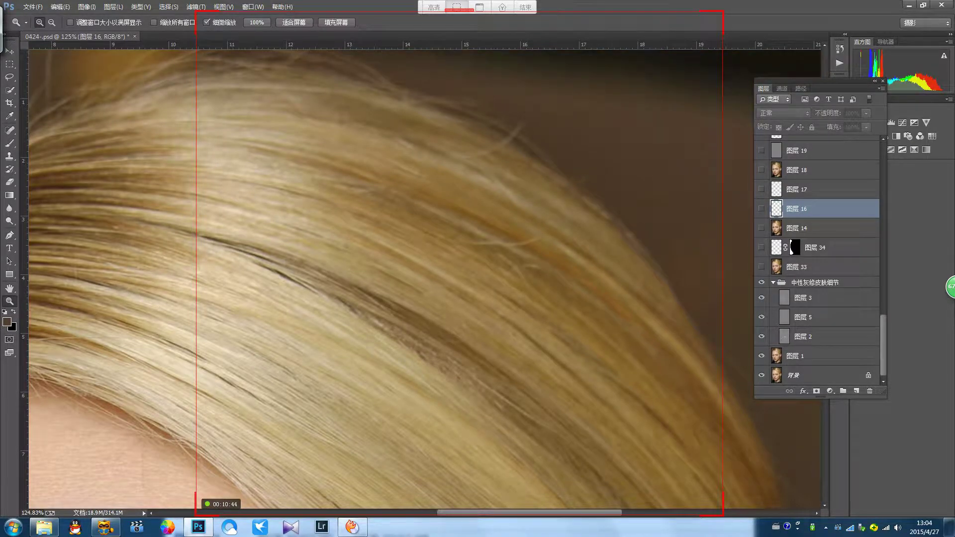
click(761, 208)
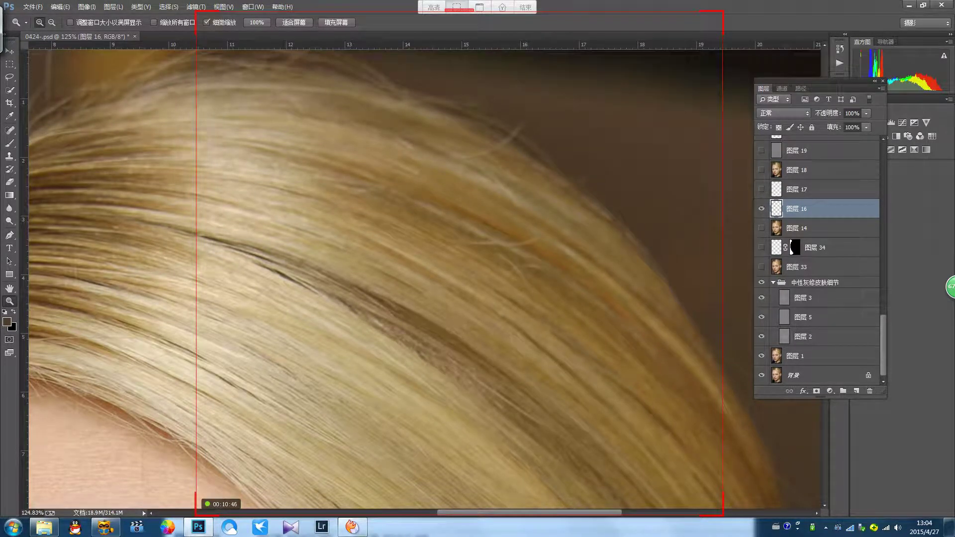
drag(536, 242, 495, 270)
drag(431, 279, 504, 249)
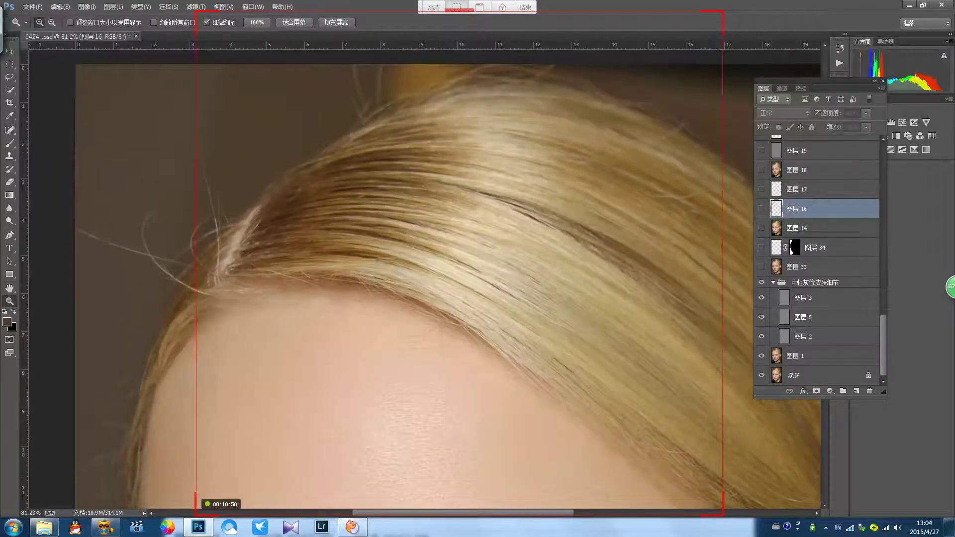
click(472, 263)
drag(529, 231, 706, 204)
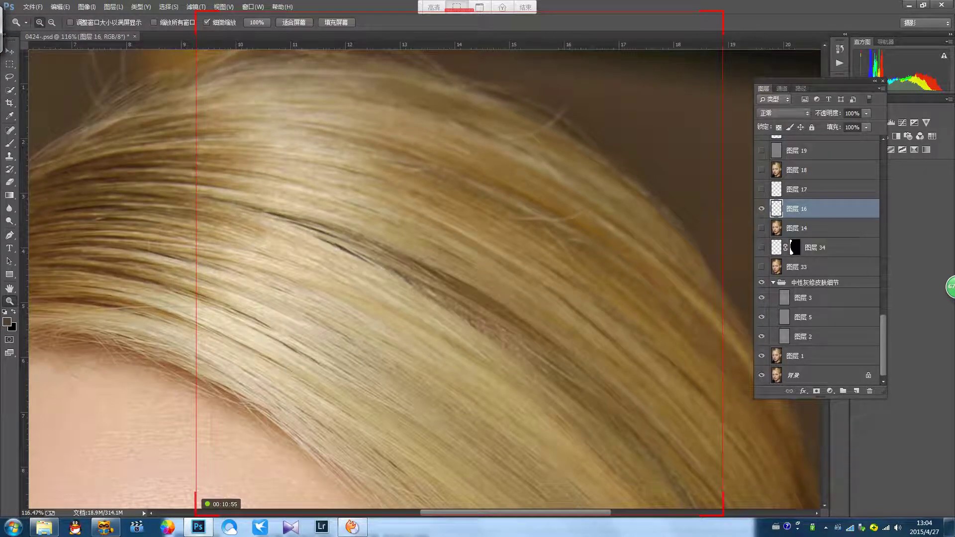
Step: Set the brush to the hard round 30-pixel tip with shape dynamics (形状动态) on and transfer (传递) off
key(b)
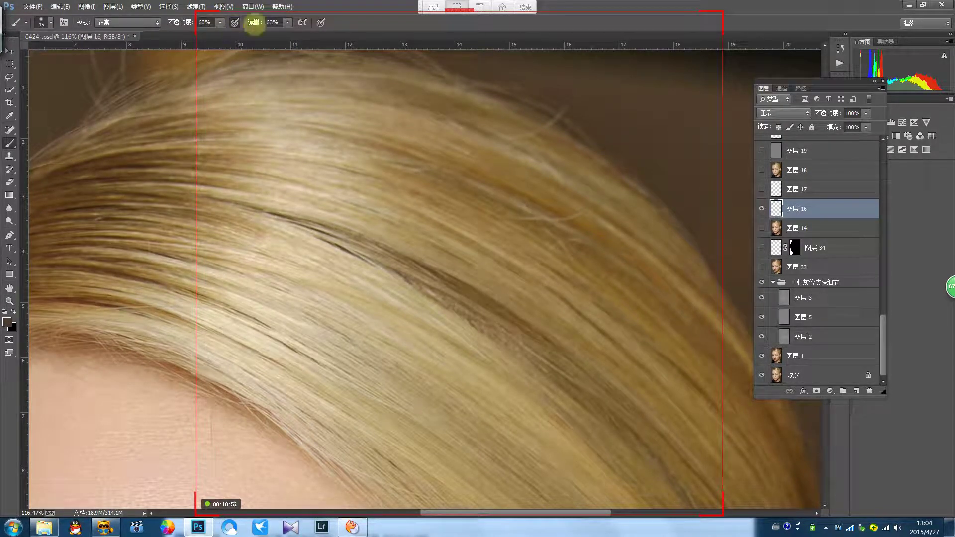
key(F5)
drag(343, 138, 520, 131)
click(512, 154)
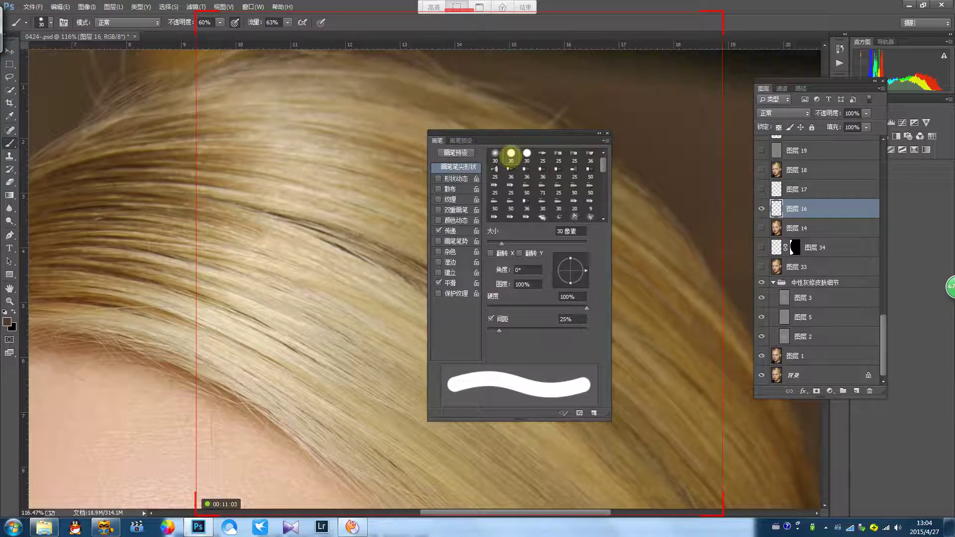
click(450, 181)
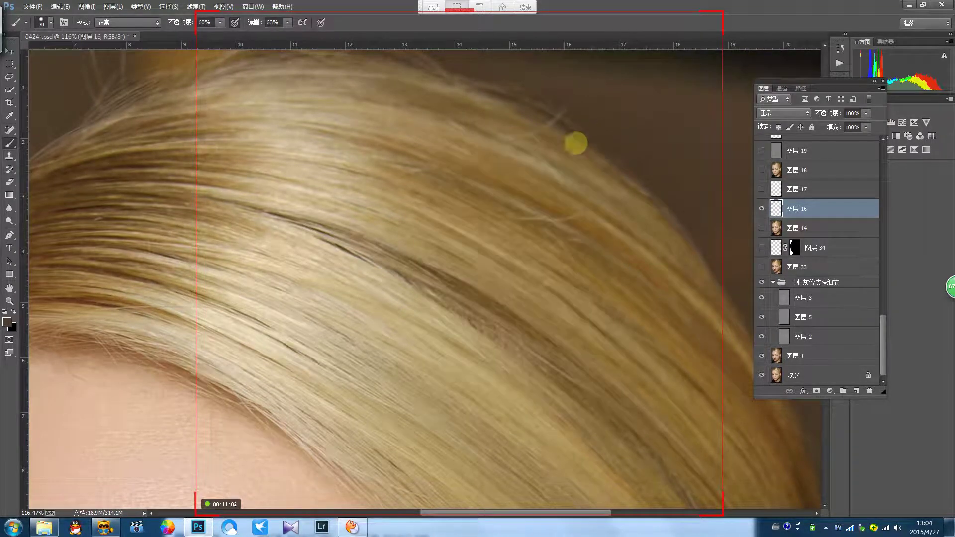
key(F5)
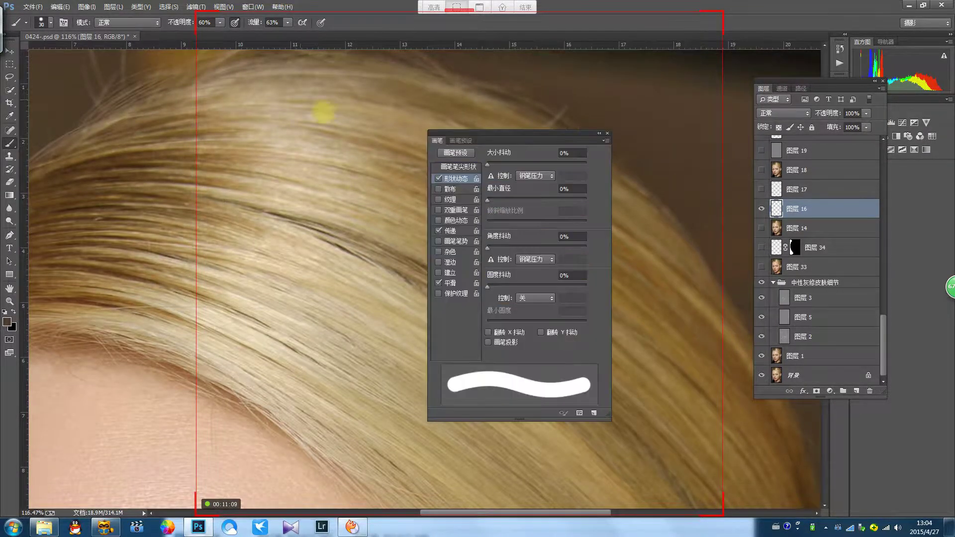
click(438, 231)
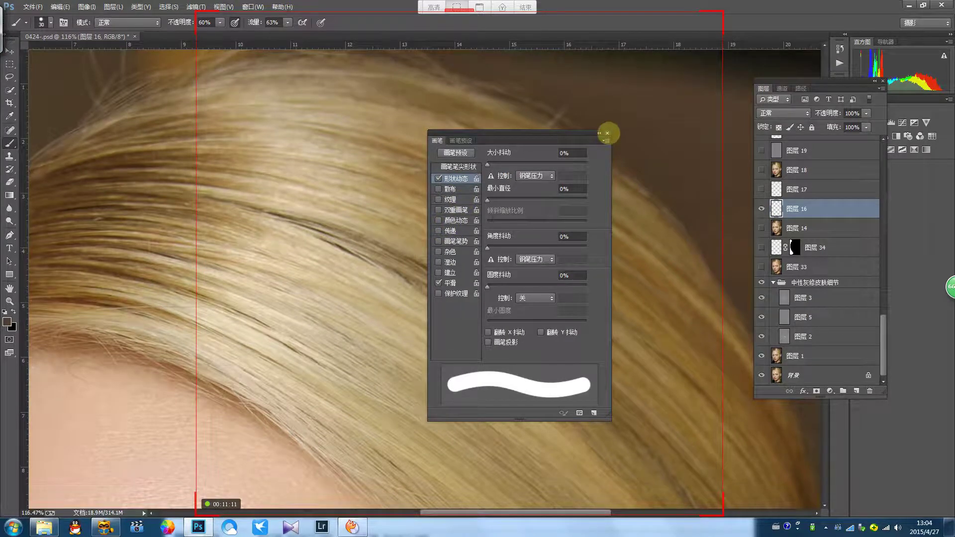
click(607, 133)
Step: Raise the brush opacity and flow to 100%
click(220, 21)
drag(229, 33, 305, 33)
click(287, 22)
click(351, 20)
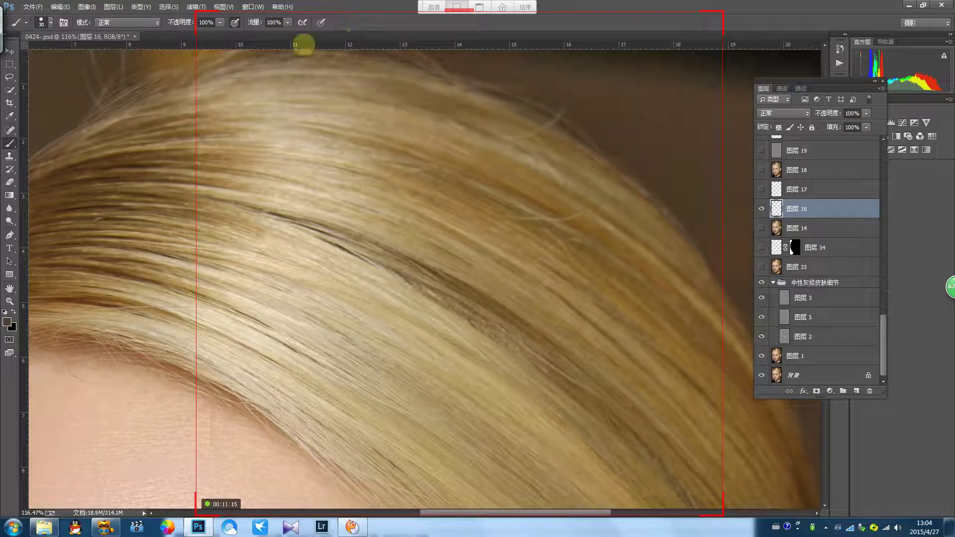
Step: Recheck the shape dynamics settings, try a brush stroke across the hair on 图层 16, and undo it
key(F5)
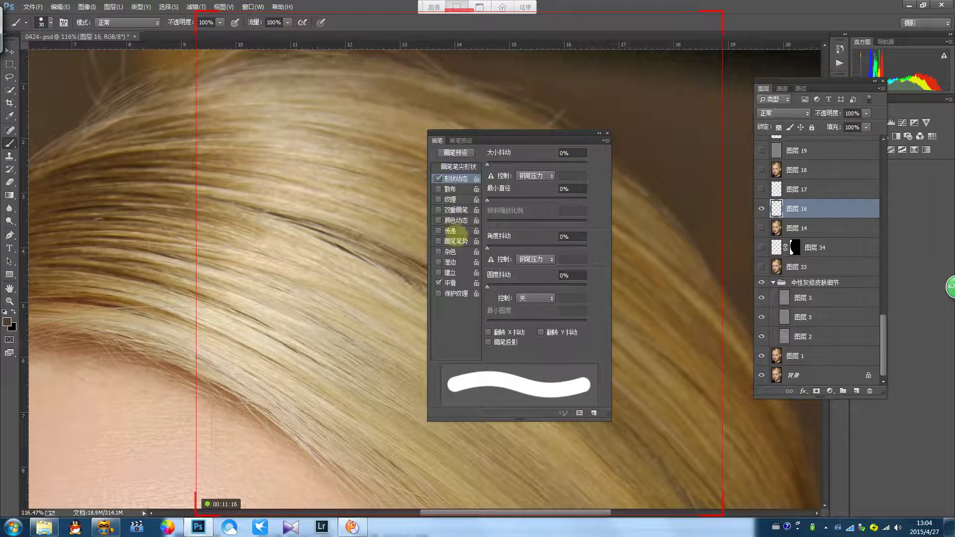
click(607, 133)
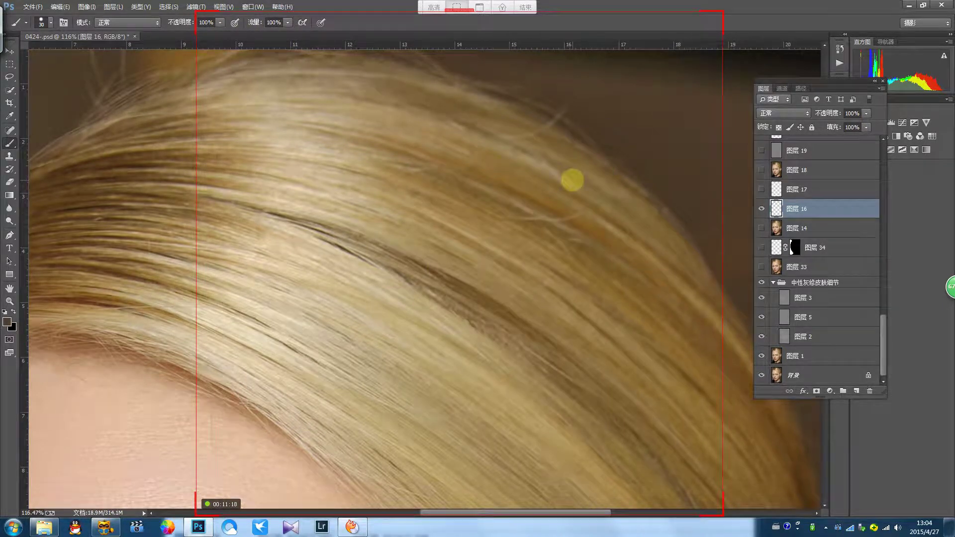
mouse_move(380, 264)
mouse_down()
mouse_move(440, 281)
mouse_move(572, 277)
mouse_move(572, 287)
mouse_up()
key(ctrl+z)
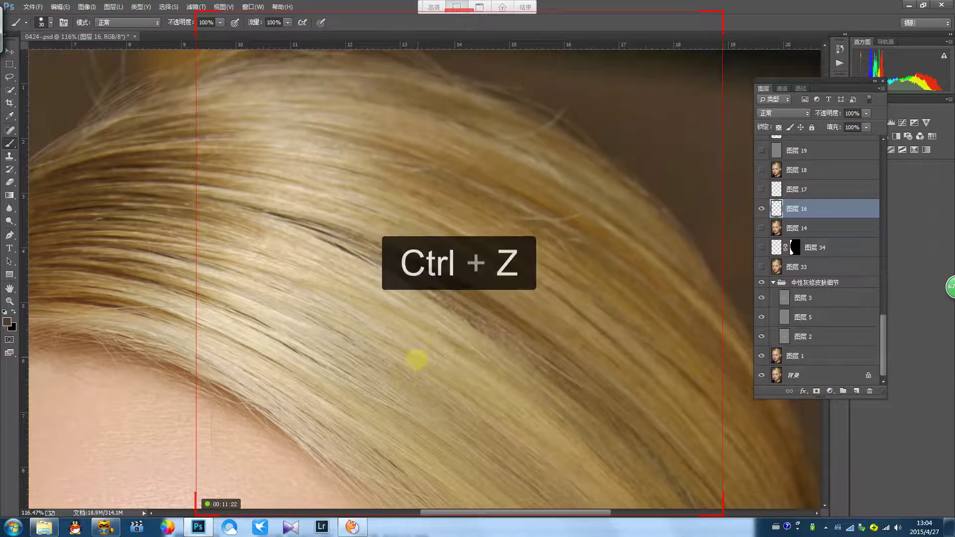
Step: Sample a light hair tone beside the crossing stray hairs at the crown as the brush colour
key(z)
scroll(529, 241, up, 1)
scroll(525, 249, up, 1)
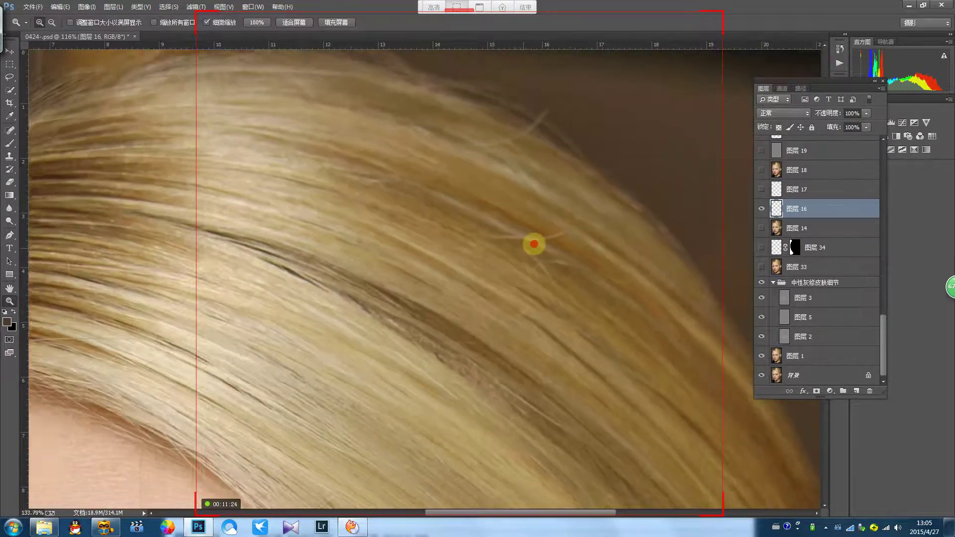
key(b)
alt+click(489, 224)
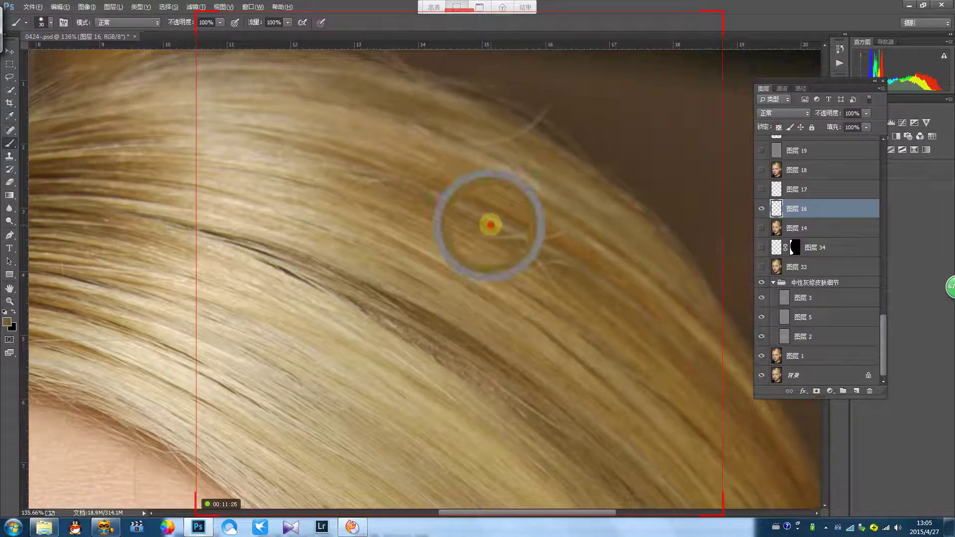
alt+click(492, 224)
alt+click(494, 222)
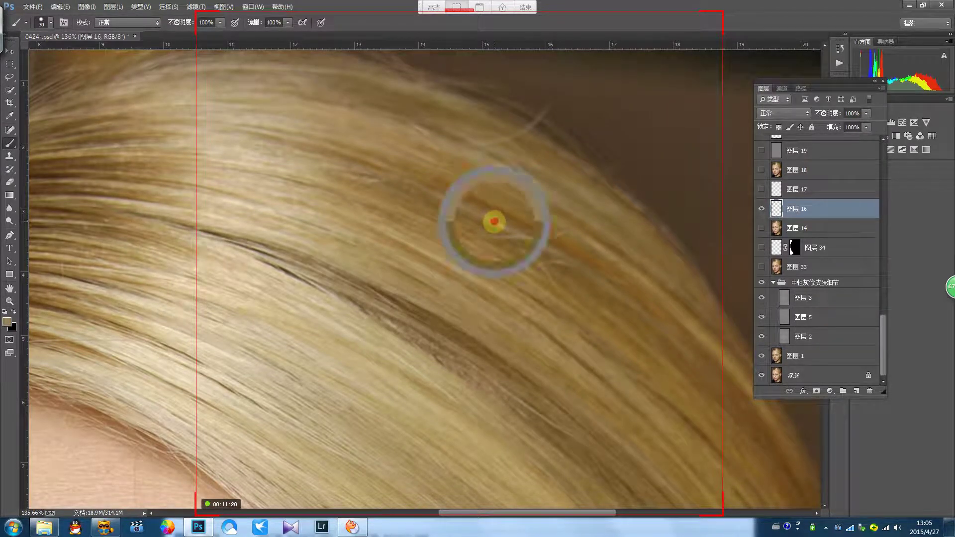
Step: Lower the brush opacity to 66% and the flow to 60%
click(220, 23)
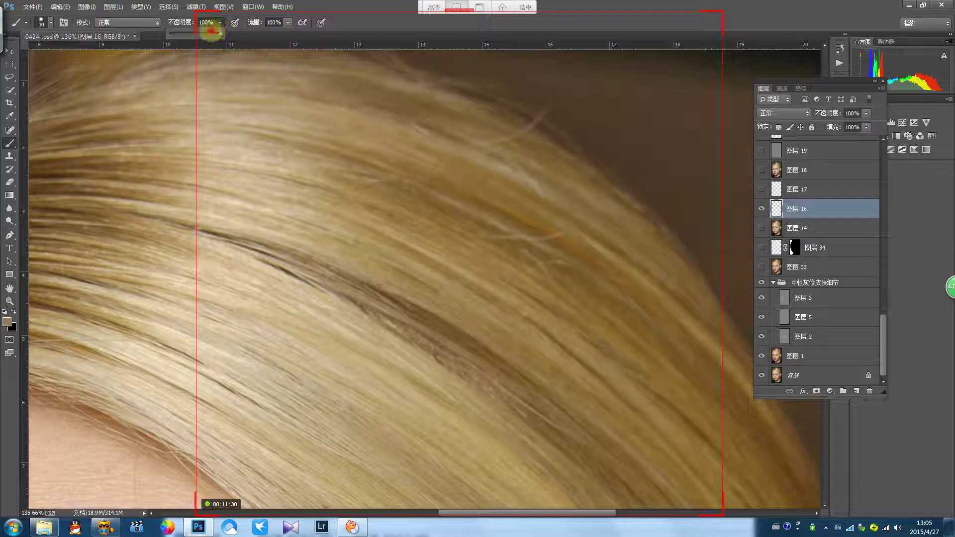
drag(209, 33, 203, 33)
click(287, 23)
click(270, 34)
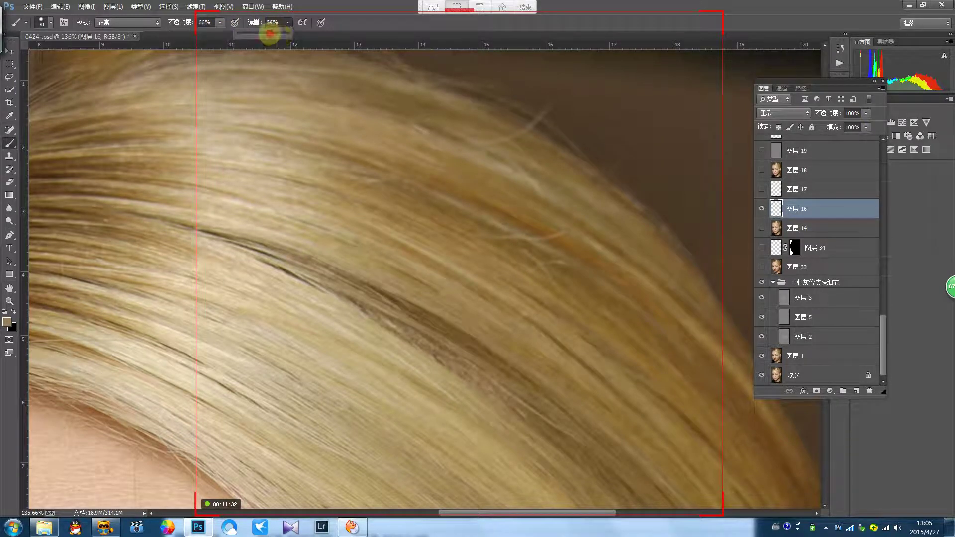
Step: Try curved brush strokes across the stray hairs on 图层 16 and undo them
drag(448, 181, 537, 290)
mouse_move(446, 247)
mouse_down()
mouse_move(539, 285)
mouse_move(472, 319)
mouse_up()
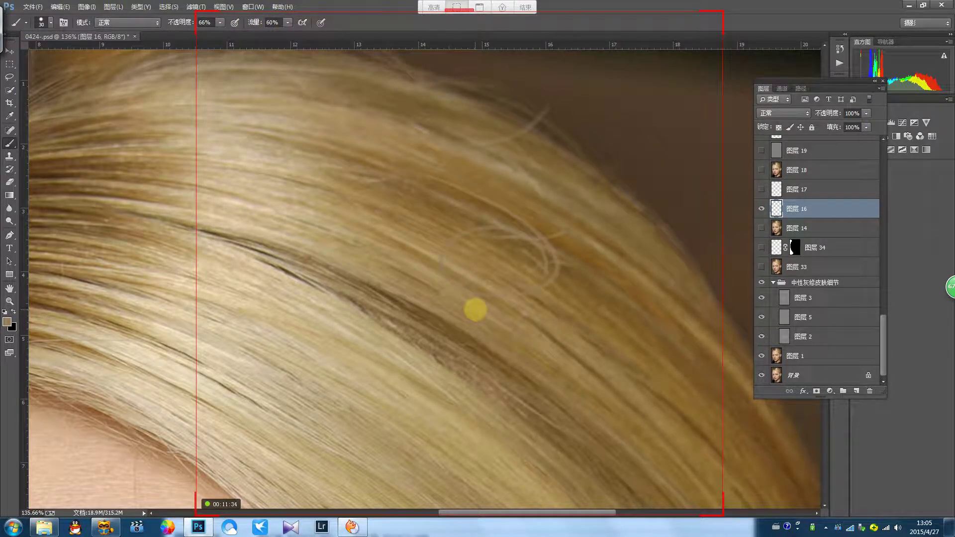
key(ctrl+z)
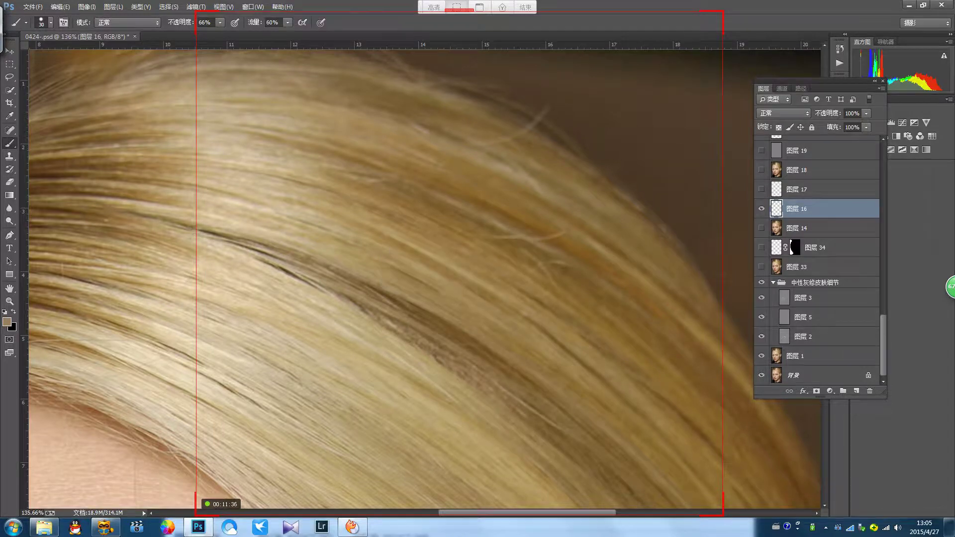
Step: Review the brush tip shape settings, test one more long curved stroke over the hair, and undo it
key(F5)
click(458, 166)
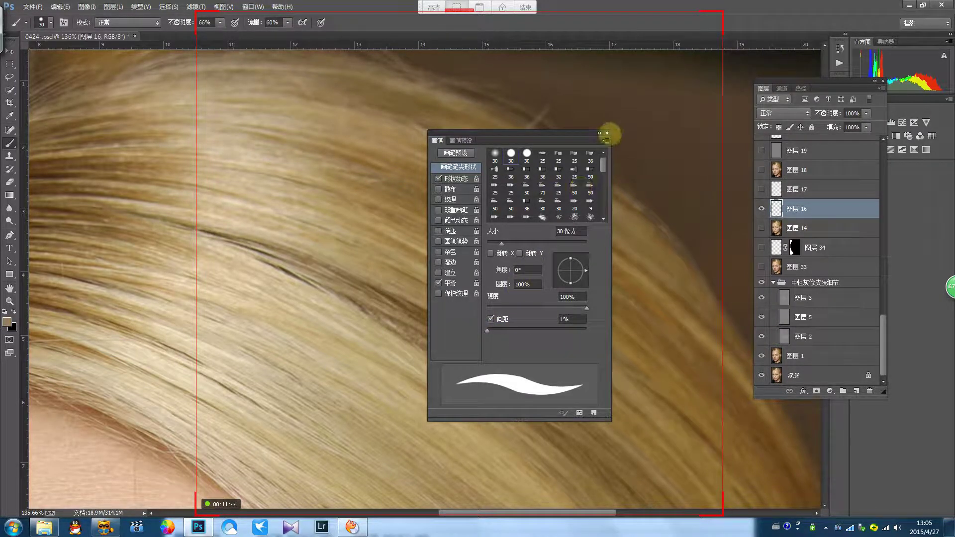
click(607, 133)
mouse_move(409, 209)
mouse_down()
mouse_move(543, 204)
mouse_move(416, 278)
mouse_move(532, 286)
mouse_up()
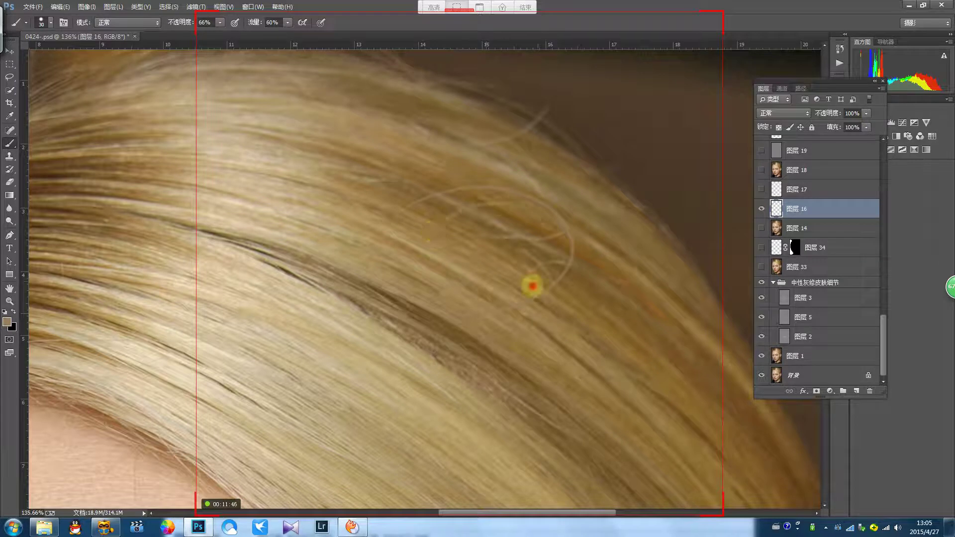
key(ctrl+z)
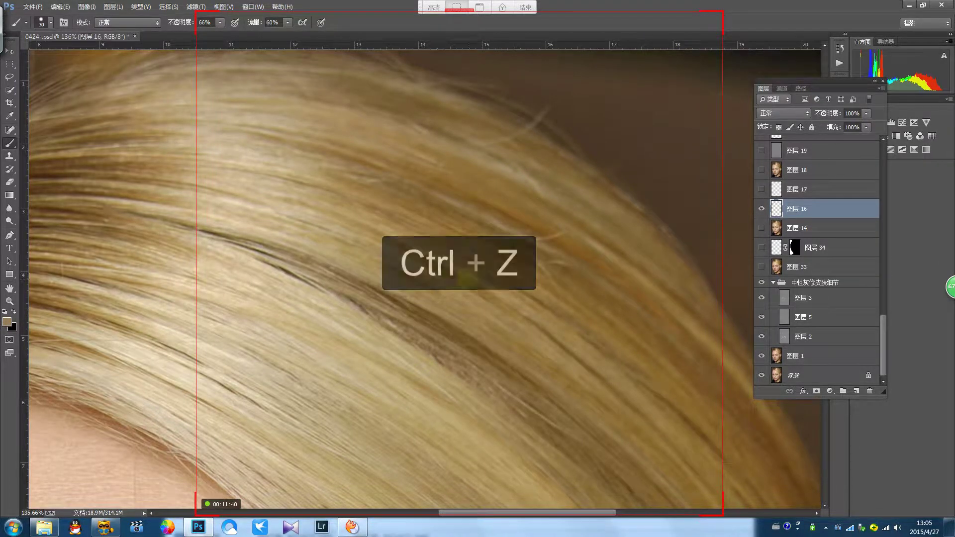
Step: Reduce the brush to 5 pixels and paint fine strokes in sampled hair tones over the left part of the crossing stray hairs
scroll(465, 278, up, 2)
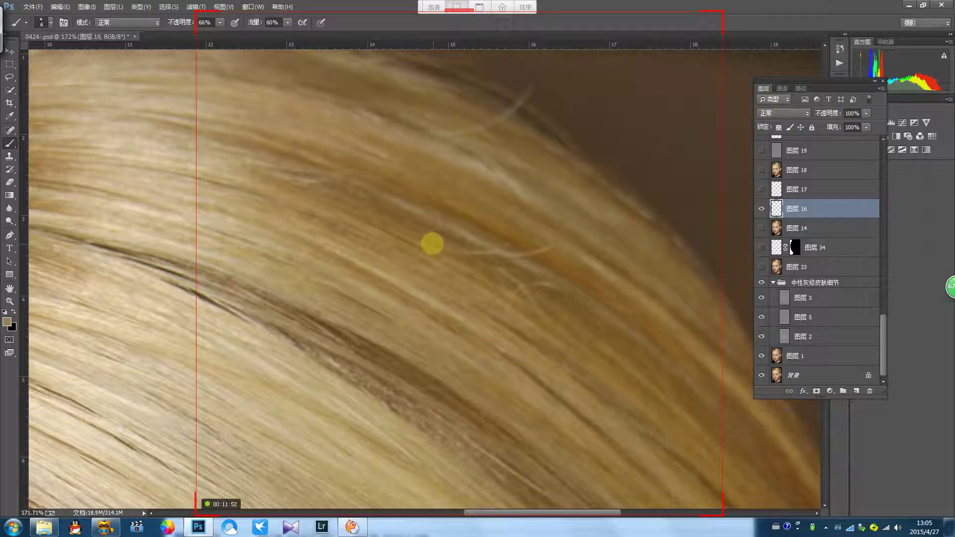
drag(391, 235, 398, 237)
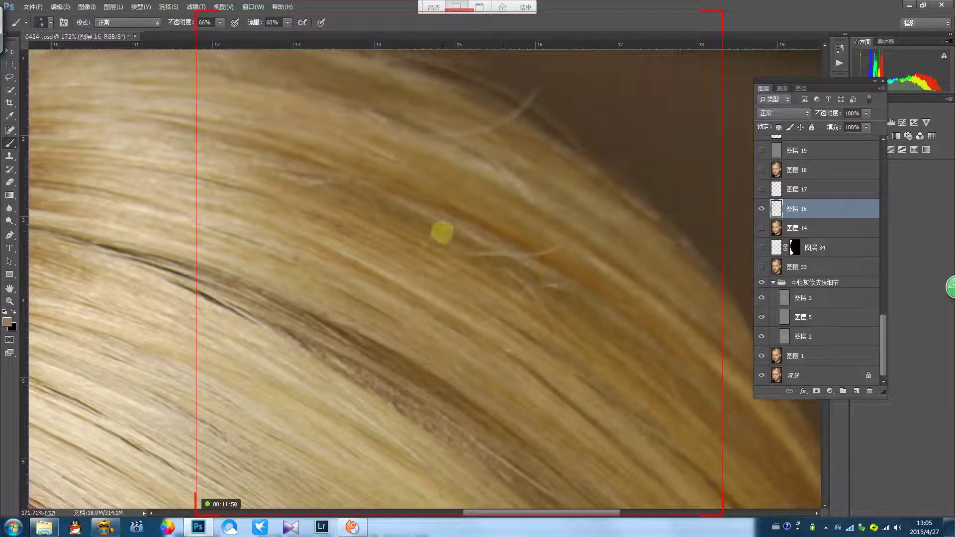
click(442, 229)
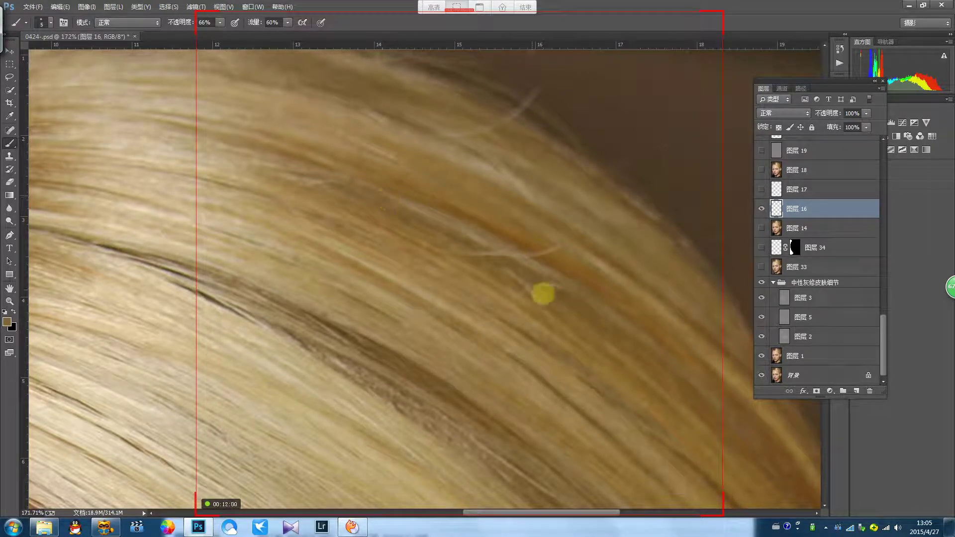
click(455, 234)
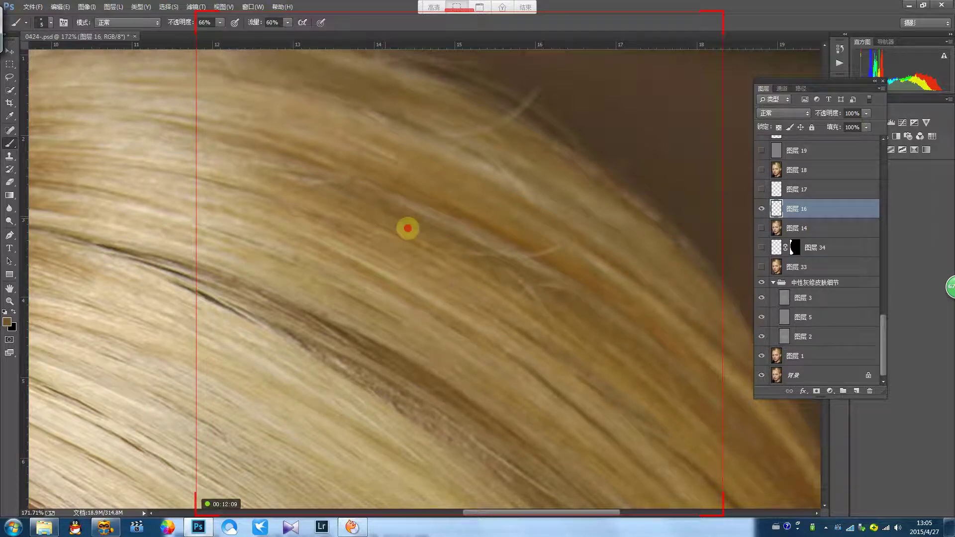
click(446, 251)
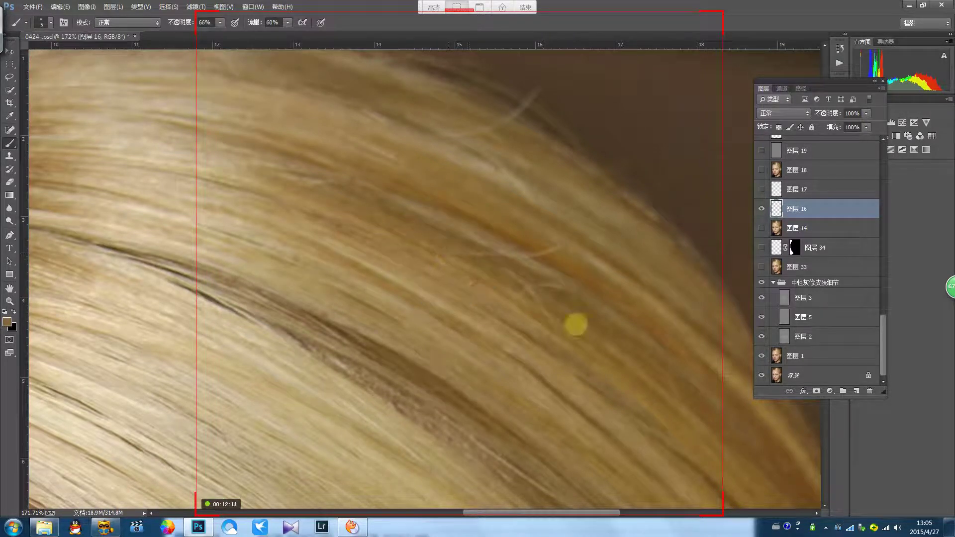
click(575, 318)
click(515, 229)
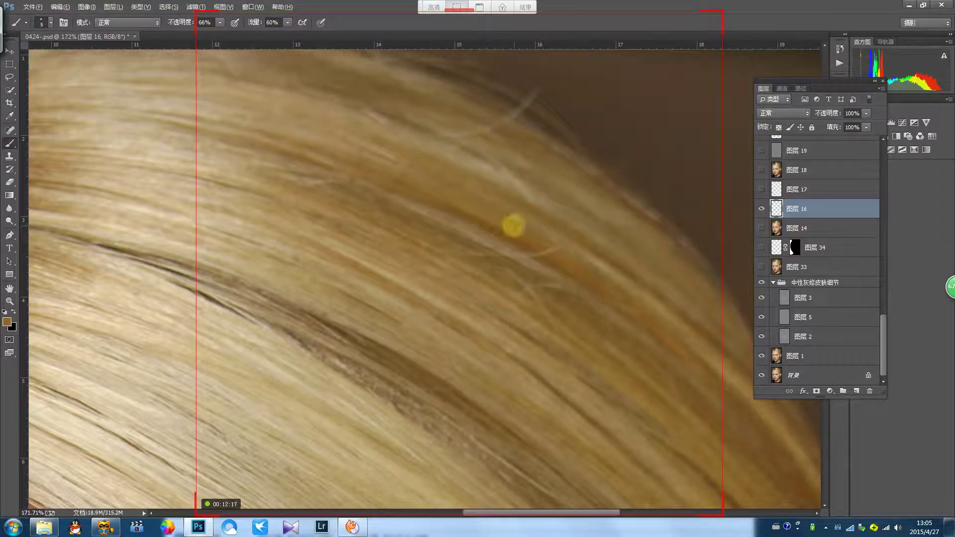
Step: Paint fine strokes along the hair direction over the right tip of the crossing stray hair, using the neighbouring golden-brown tones
click(514, 227)
click(552, 262)
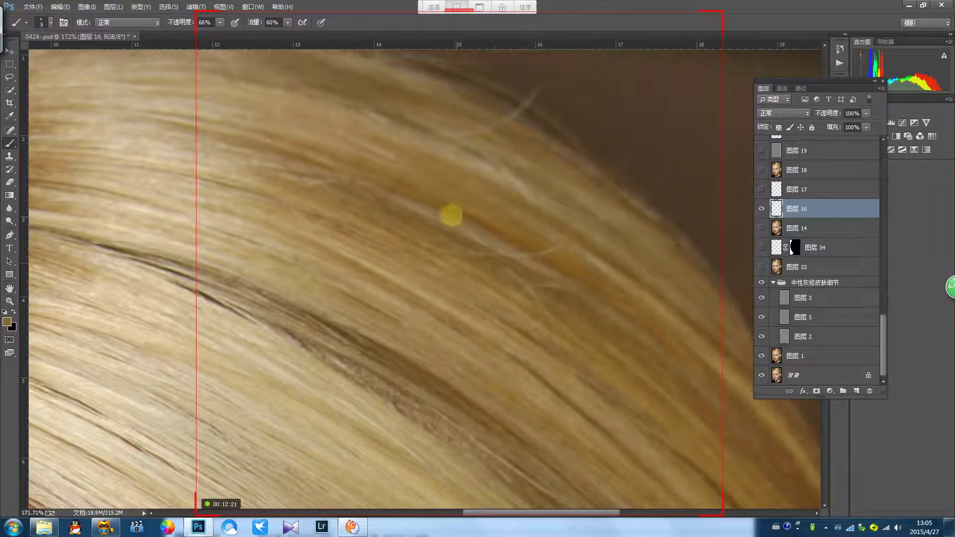
click(528, 233)
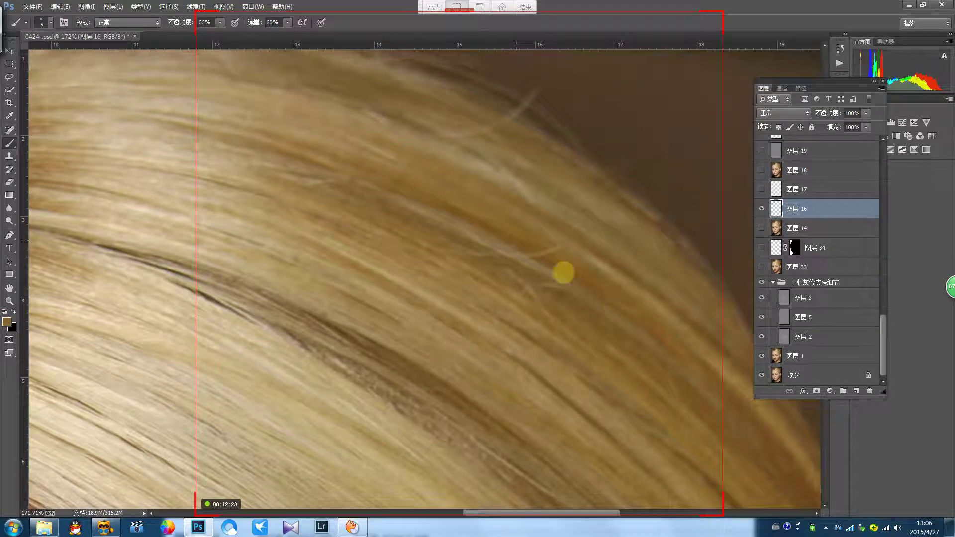
click(535, 242)
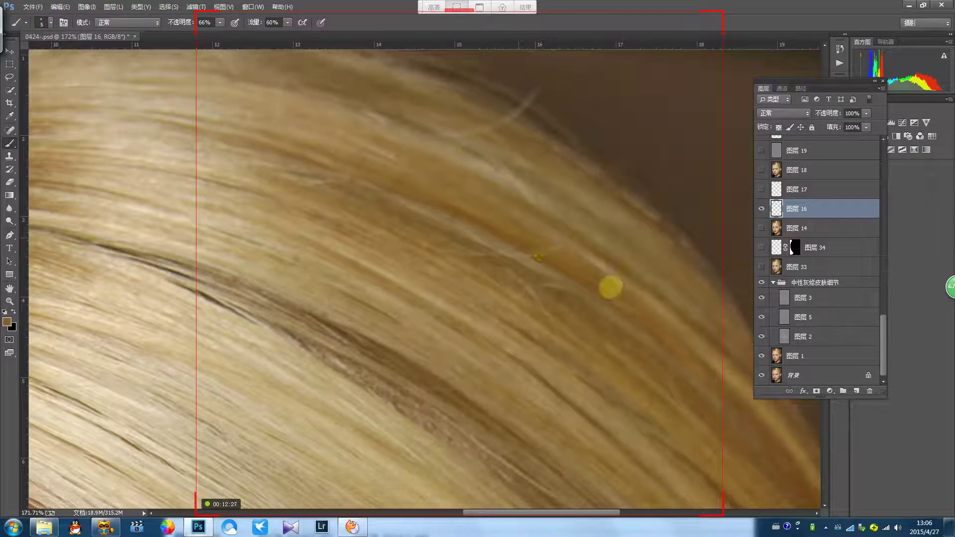
drag(524, 227, 610, 295)
click(627, 296)
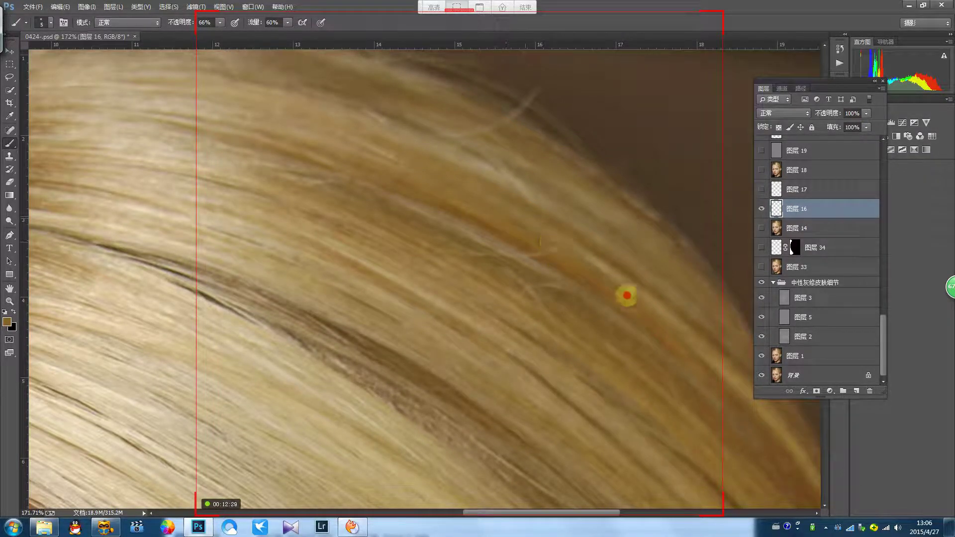
mouse_move(504, 227)
mouse_down()
mouse_move(633, 300)
mouse_move(626, 283)
mouse_up()
Step: Examine the painted strands up close, hiding and showing 图层 16 to compare them with the original hair
key(z)
click(580, 256)
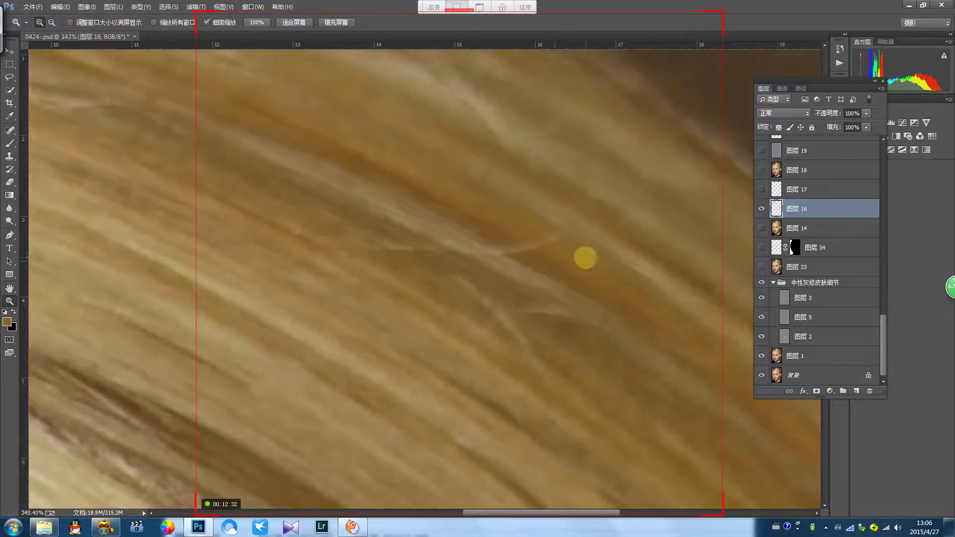
click(556, 270)
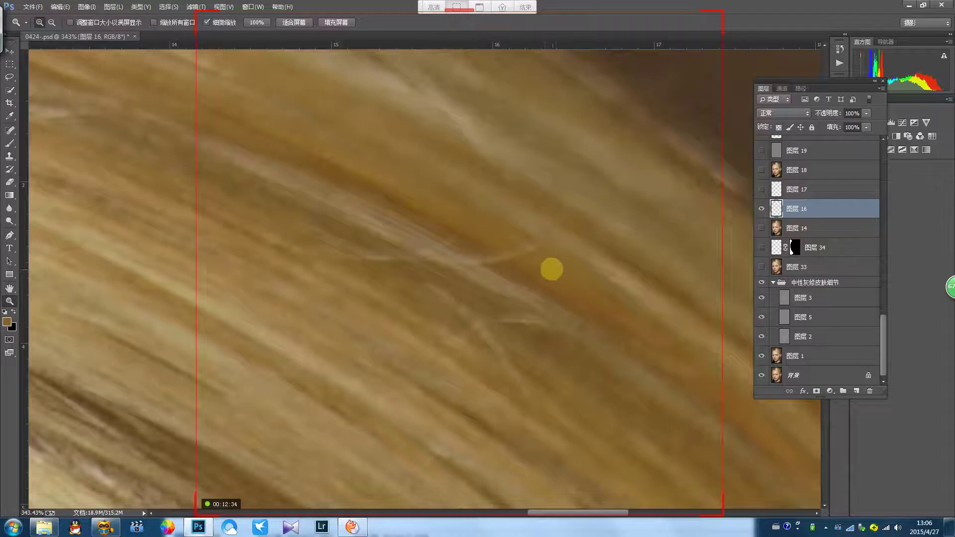
key(b)
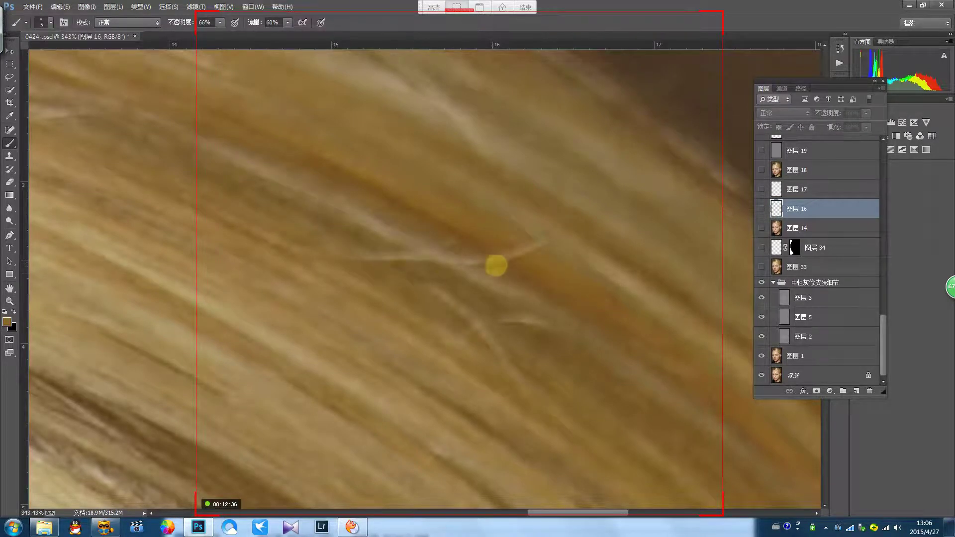
click(762, 209)
click(541, 261)
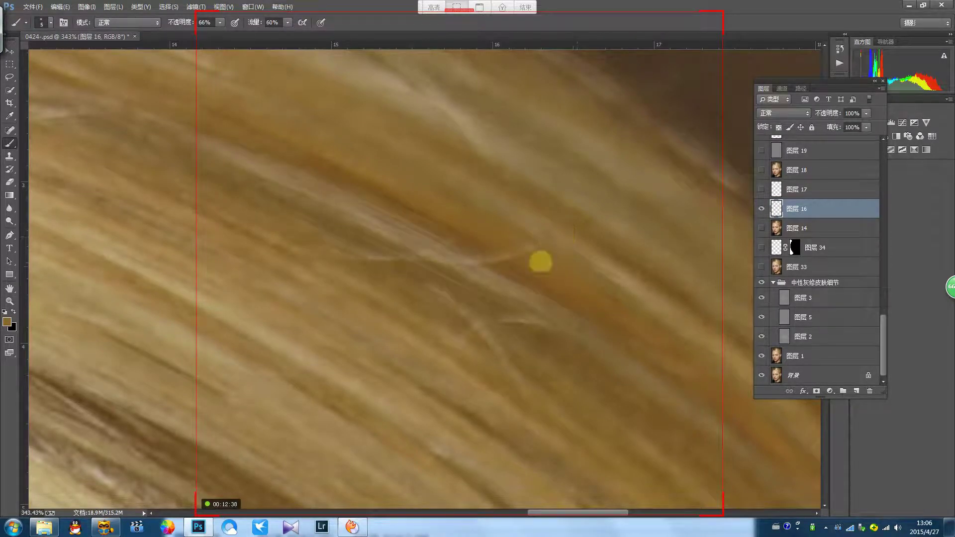
Step: Paint another fine strand just below and left of the crossing stray hair on 图层 16
key(z)
mouse_move(537, 269)
mouse_down()
mouse_move(499, 283)
mouse_move(484, 277)
mouse_move(502, 277)
mouse_up()
scroll(502, 276, up, 2)
key(b)
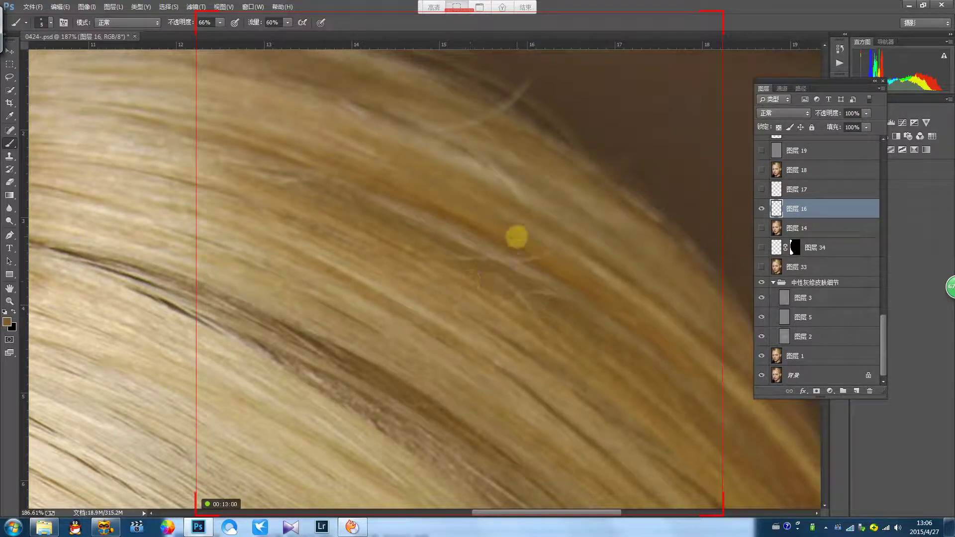
mouse_move(415, 252)
mouse_down()
mouse_move(493, 250)
mouse_move(459, 268)
mouse_move(460, 255)
mouse_up()
Step: Sample the surrounding hair colour and cover the stray hairs farther up the strand with fine strokes along the hair flow
alt+click(319, 206)
alt+click(313, 202)
drag(299, 191, 393, 223)
drag(318, 202, 343, 219)
drag(256, 179, 379, 230)
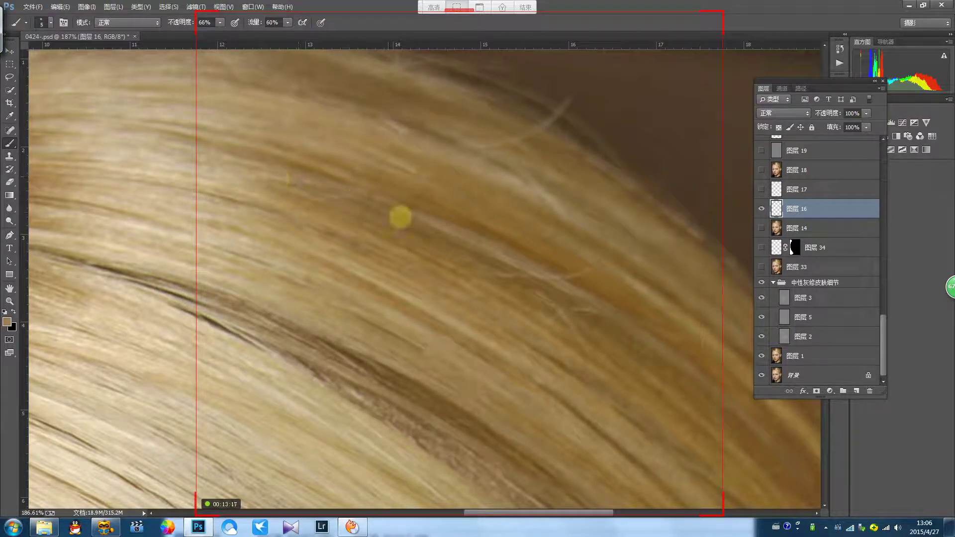
drag(312, 191, 345, 215)
mouse_move(299, 183)
mouse_down()
mouse_move(331, 190)
mouse_move(372, 227)
mouse_up()
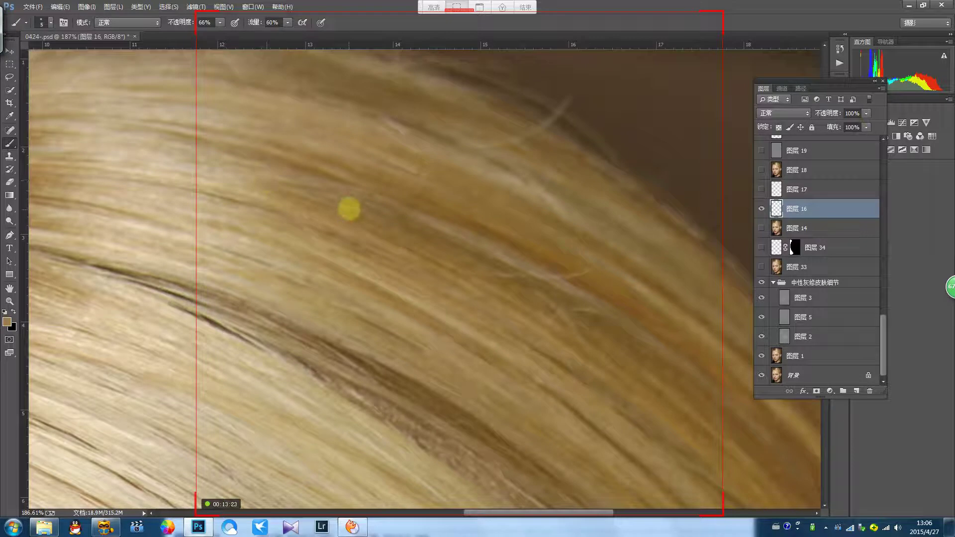
mouse_move(314, 180)
mouse_down()
mouse_move(440, 223)
mouse_move(387, 203)
mouse_up()
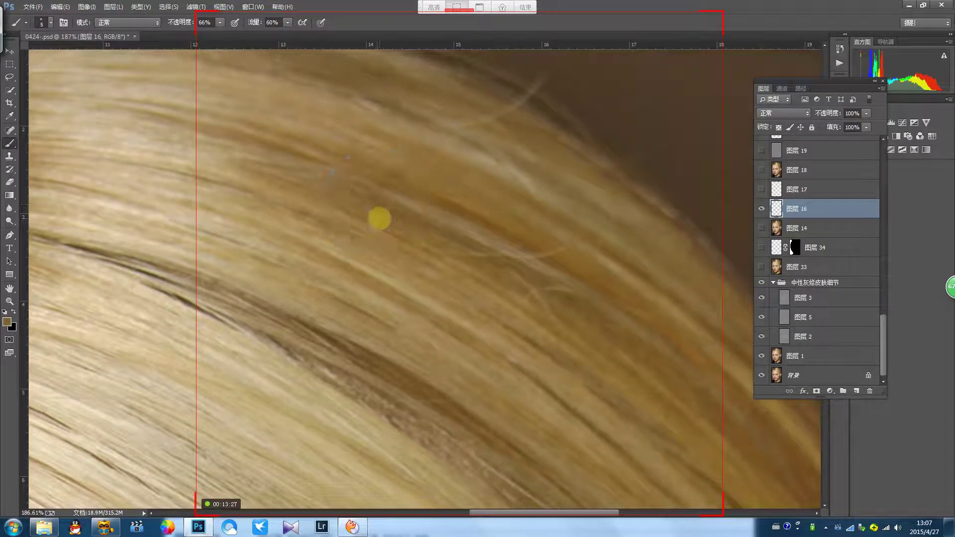
Step: Blend the strand between the two stray-hair areas with long fine strokes in sampled brown tones
click(405, 231)
drag(451, 244, 416, 235)
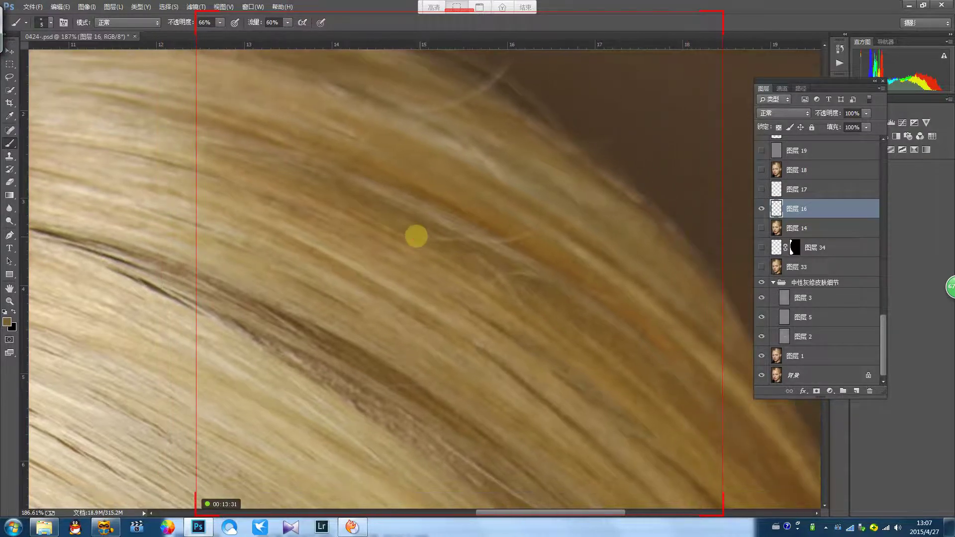
click(386, 226)
drag(338, 208, 443, 258)
drag(397, 239, 476, 263)
drag(414, 226, 486, 271)
click(405, 214)
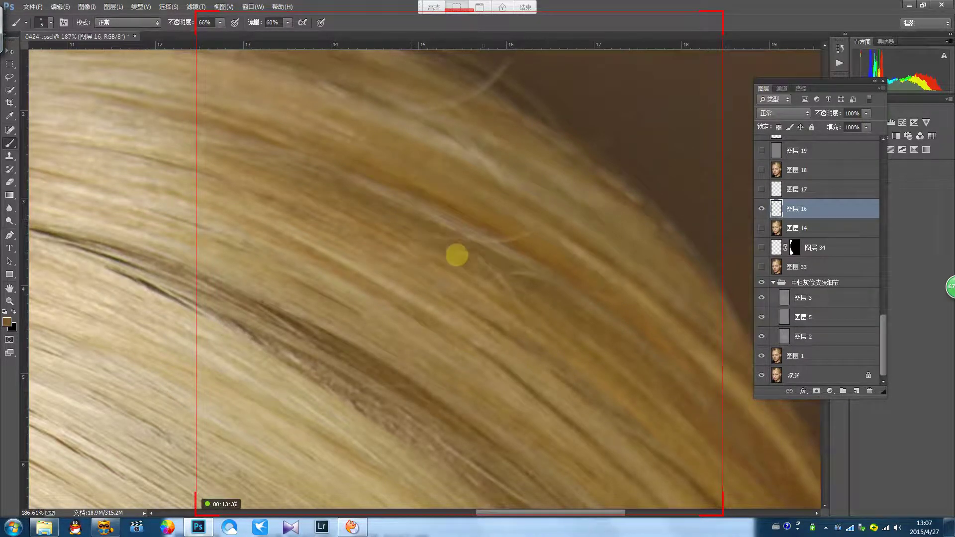
Step: Paint fine strokes along the hair flow over the short stray hairs just below the curved crossing hair on 图层 16
drag(429, 239, 474, 262)
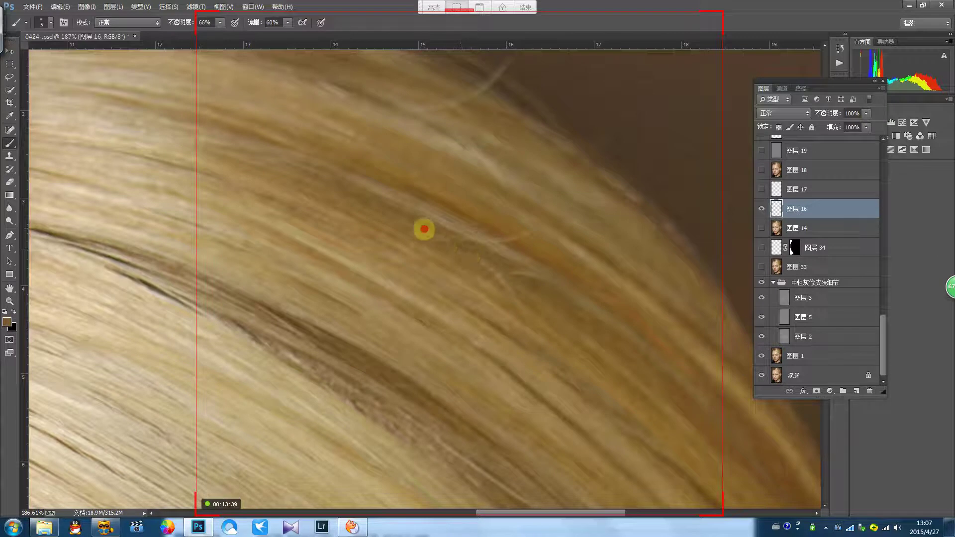
click(473, 260)
click(464, 269)
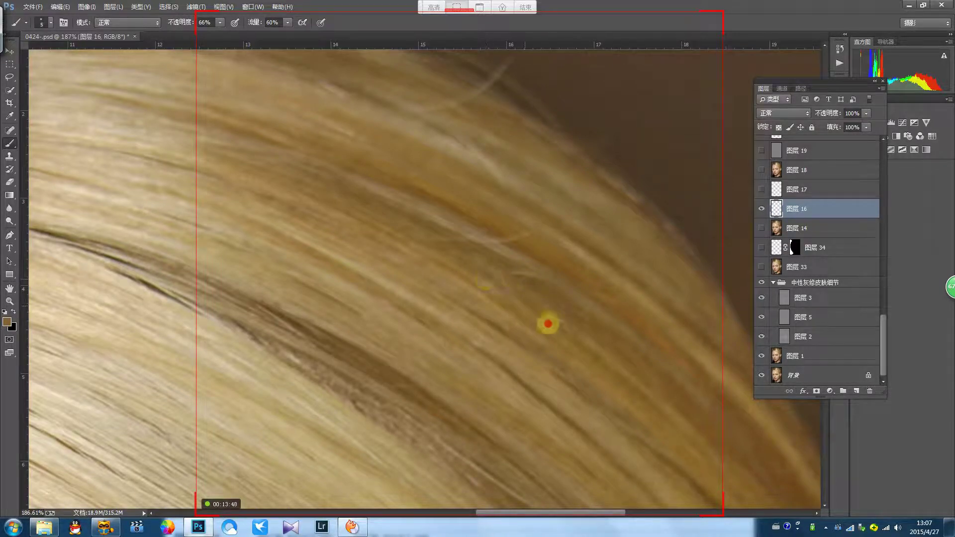
click(469, 260)
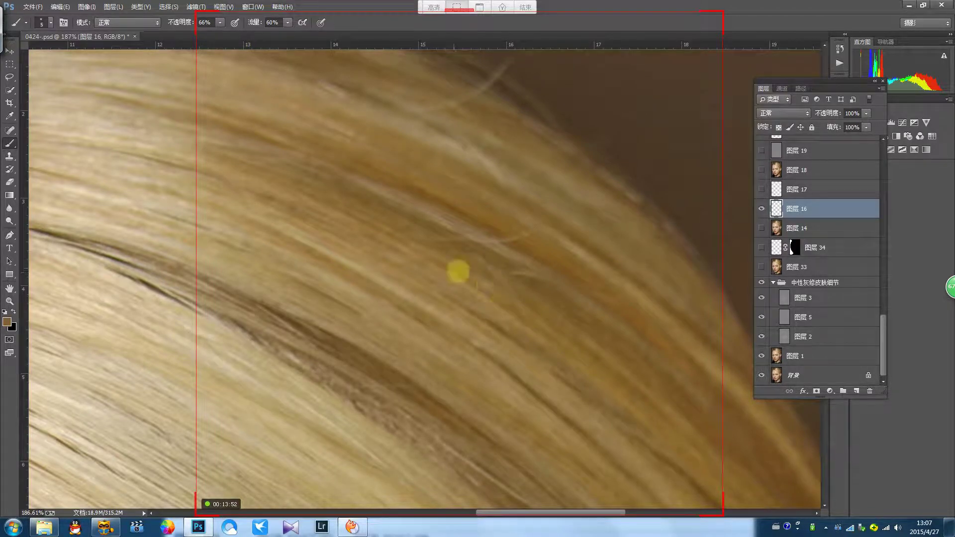
click(434, 258)
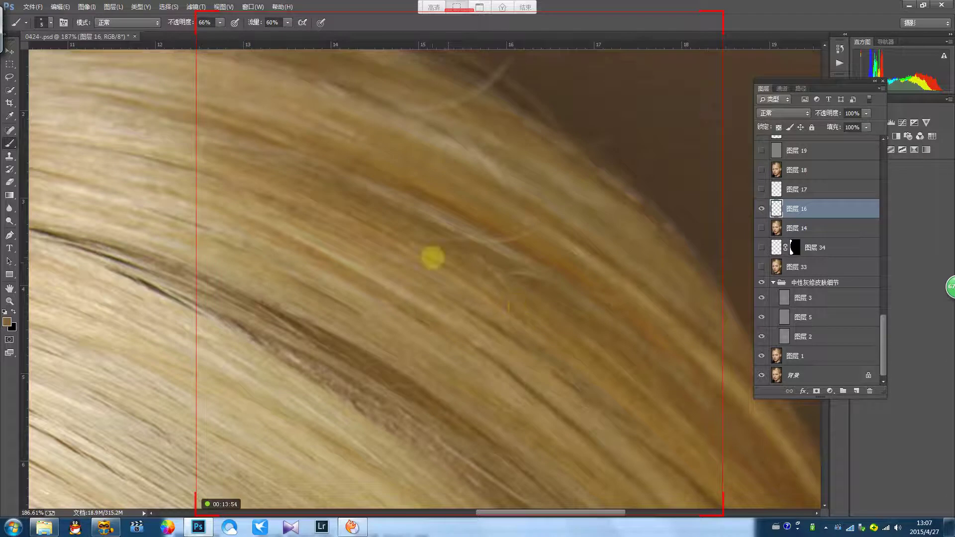
click(505, 301)
click(481, 284)
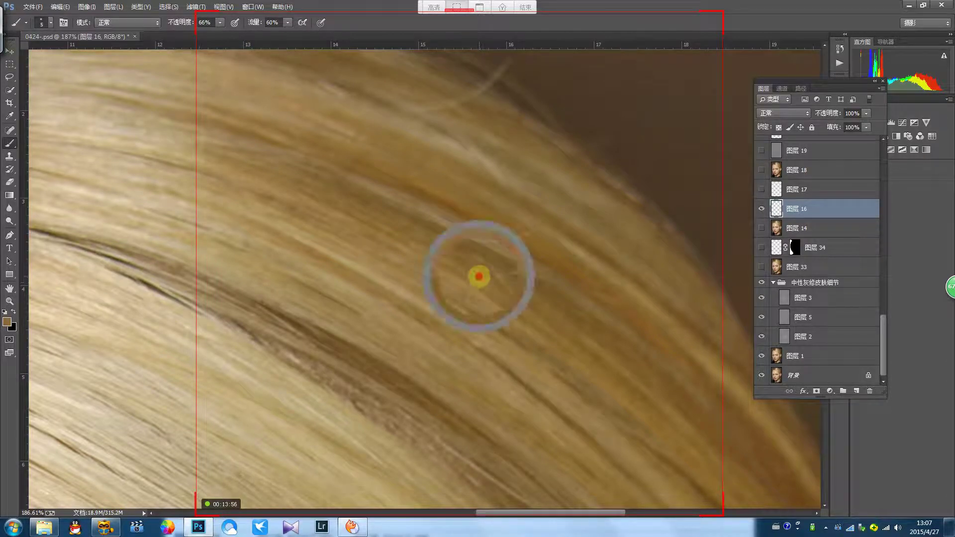
click(483, 284)
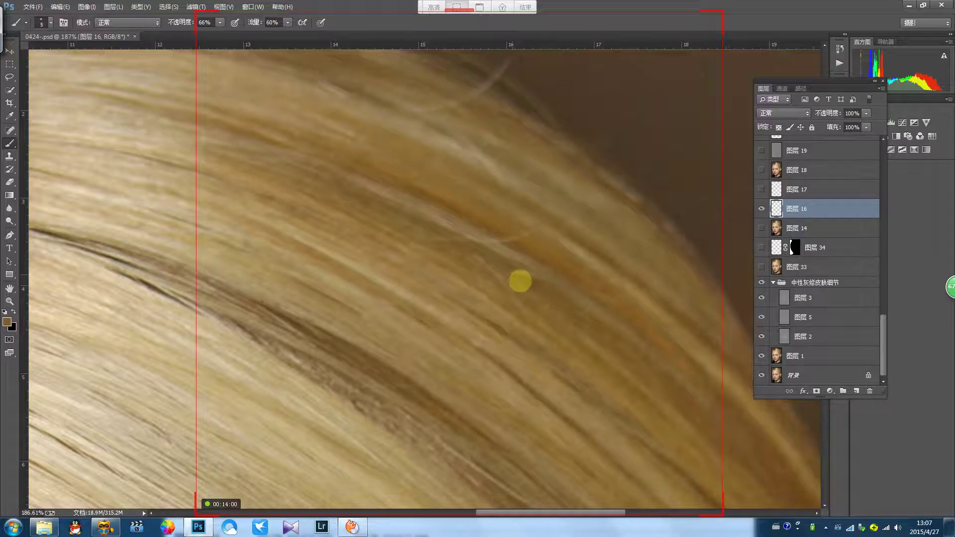
Step: Sample the brown beside the light stray strand and cover the strand with overlapping fine strokes along the hair flow
drag(529, 309, 483, 304)
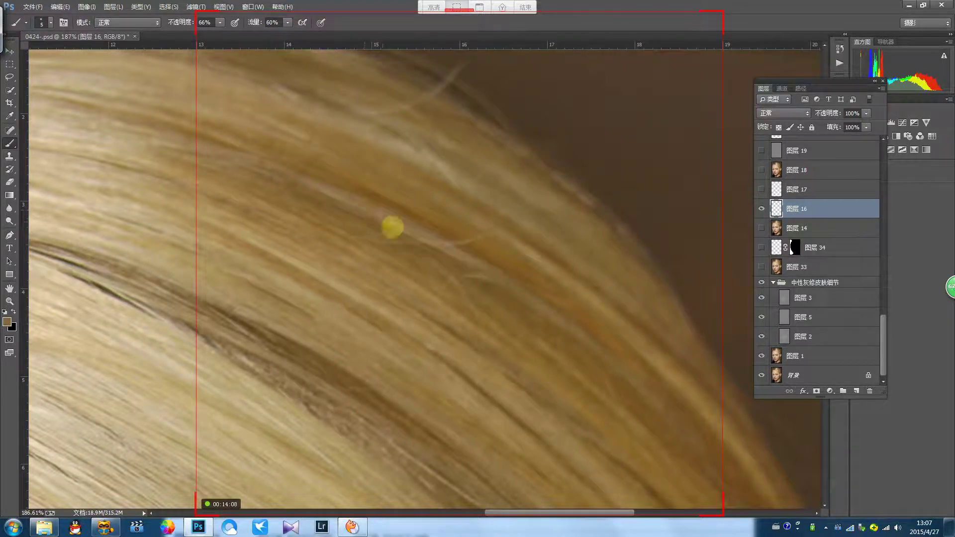
drag(398, 228, 447, 267)
alt+click(368, 210)
mouse_move(356, 191)
mouse_down()
mouse_move(366, 193)
mouse_move(315, 181)
mouse_move(433, 241)
mouse_up()
drag(365, 211, 449, 253)
drag(386, 222, 494, 274)
drag(426, 232, 475, 258)
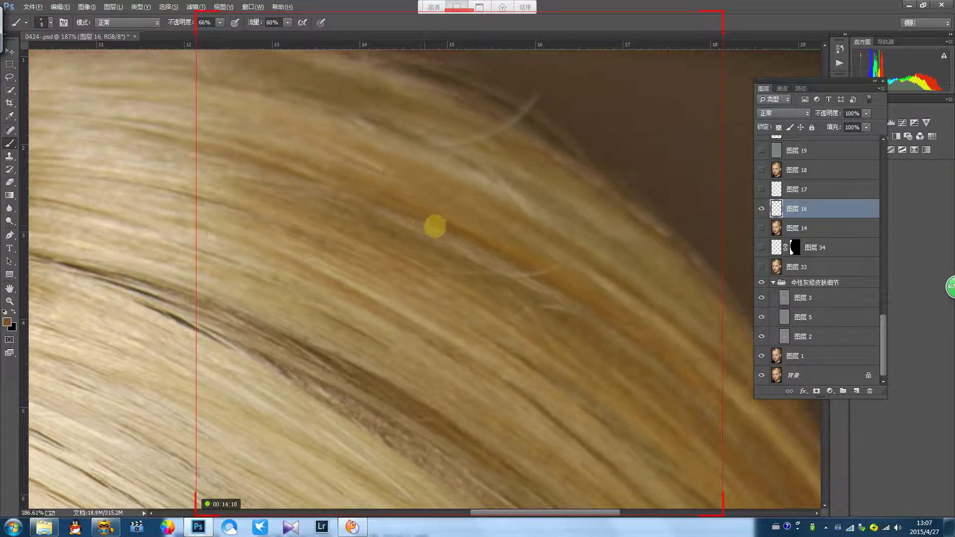
Step: Resample nearby brown tones and paint more fine strokes along the upper part of the light stray strand
drag(411, 233, 486, 270)
mouse_move(453, 240)
mouse_down()
mouse_move(473, 247)
mouse_move(440, 229)
mouse_move(443, 214)
mouse_move(449, 242)
mouse_move(417, 237)
mouse_up()
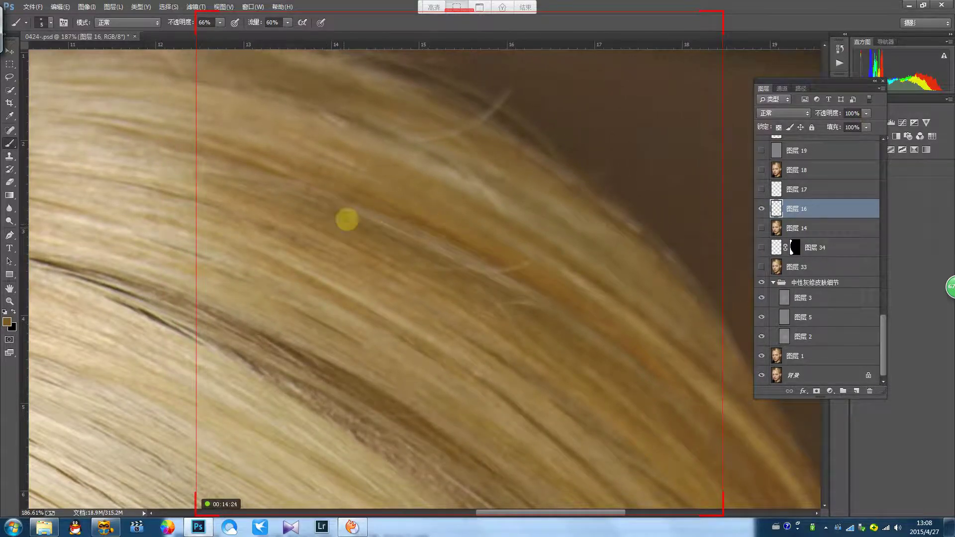
alt+click(377, 223)
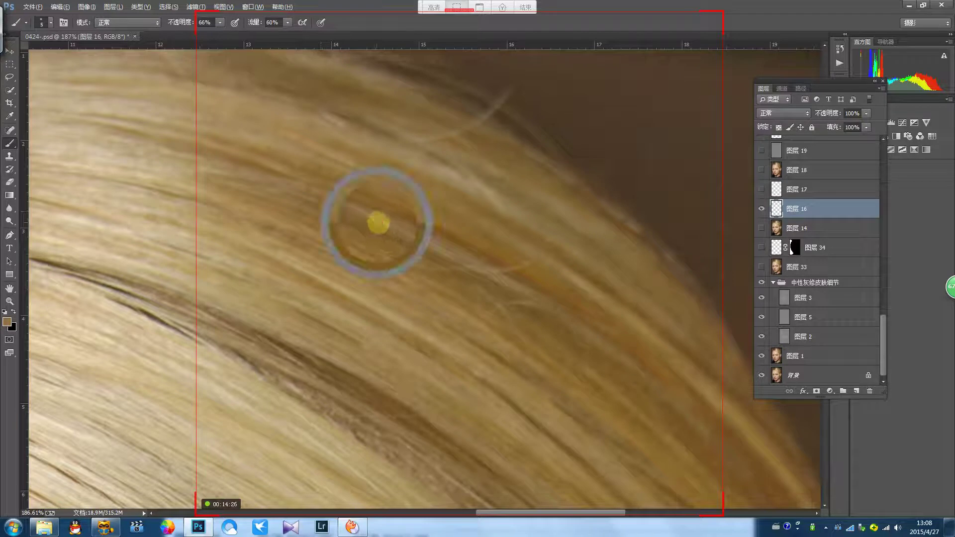
drag(436, 251, 403, 244)
alt+click(376, 215)
click(334, 204)
drag(355, 219, 362, 226)
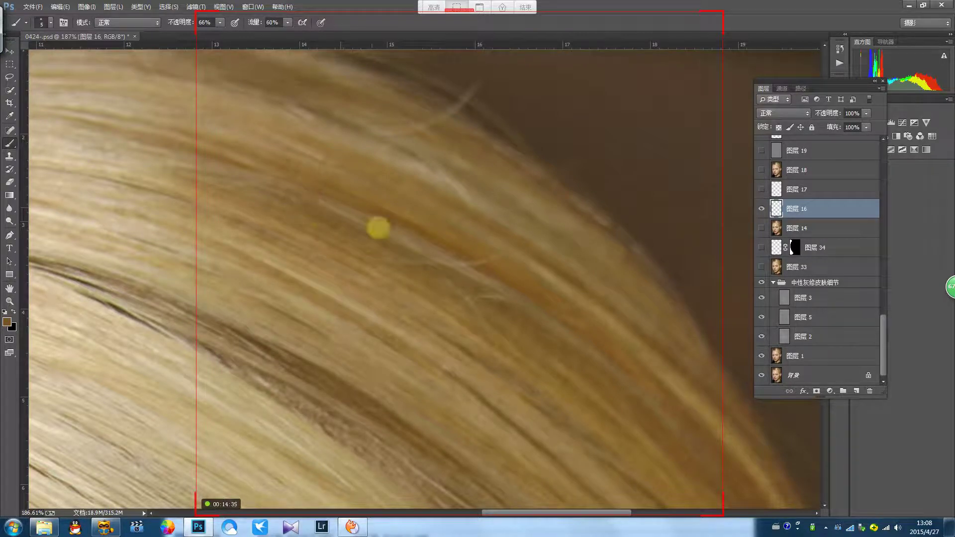
Step: Check the strand from farther out, sample a golden-brown hair tone and paint fine strokes over the curved crossing hair
key(z)
alt+click(448, 252)
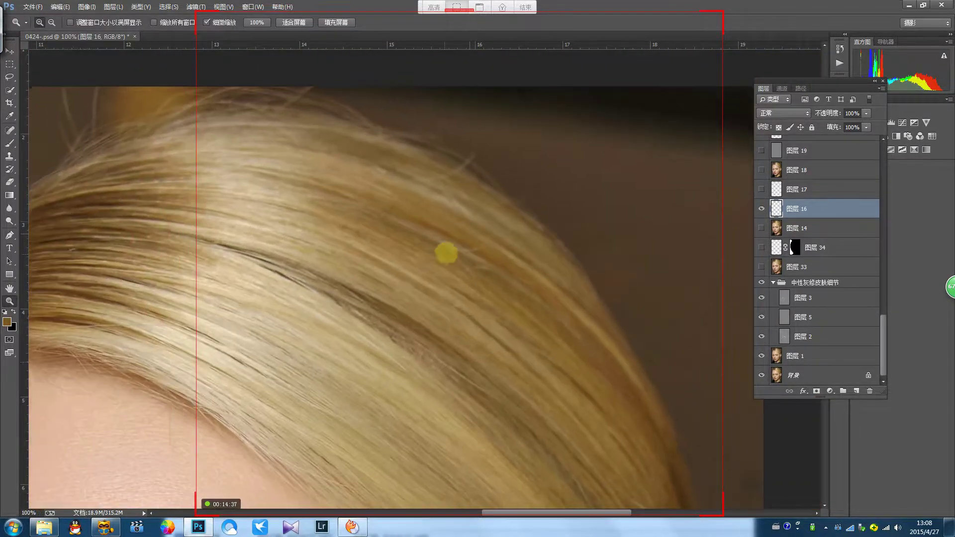
click(515, 240)
drag(516, 239, 521, 239)
click(511, 248)
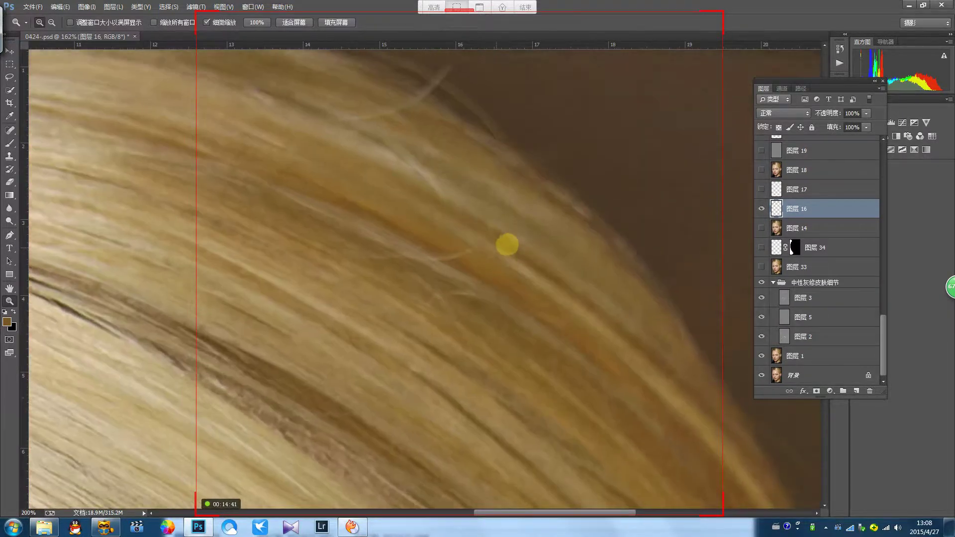
key(b)
alt+click(443, 244)
mouse_move(429, 240)
mouse_down()
mouse_move(477, 273)
mouse_move(443, 259)
mouse_move(464, 269)
mouse_up()
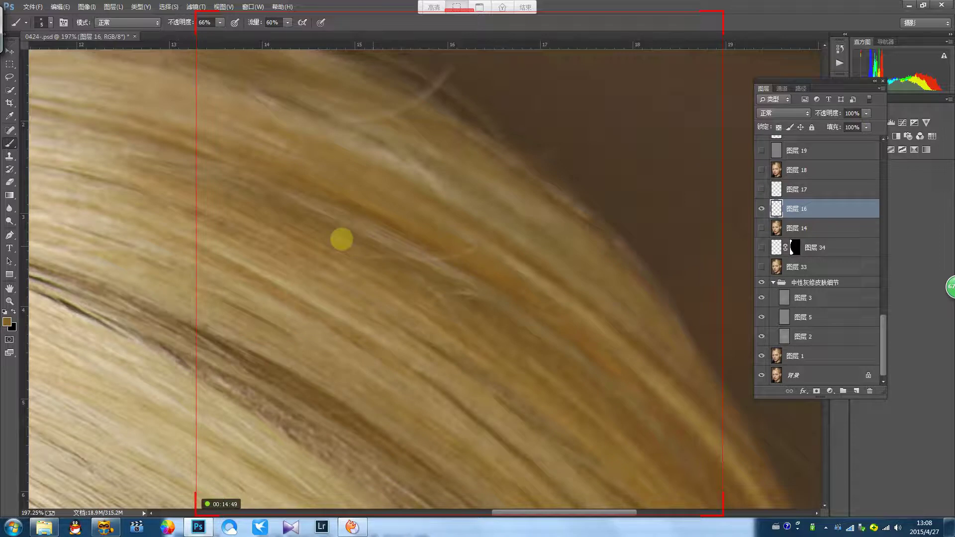
drag(367, 255, 444, 285)
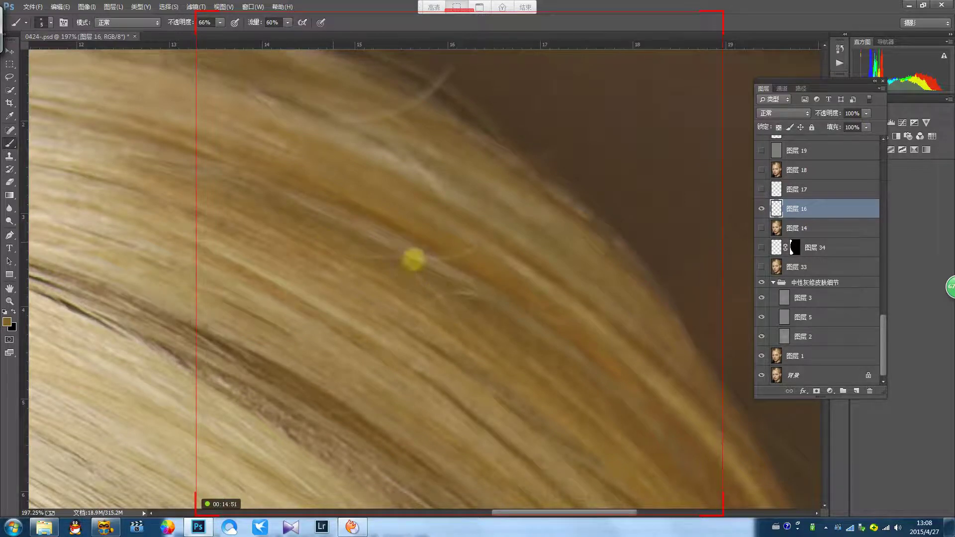
Step: Hide and show 图层 16 at a wider view to compare the crown hair before and after painting
key(z)
mouse_move(518, 277)
mouse_down()
mouse_move(464, 273)
mouse_move(471, 264)
mouse_up()
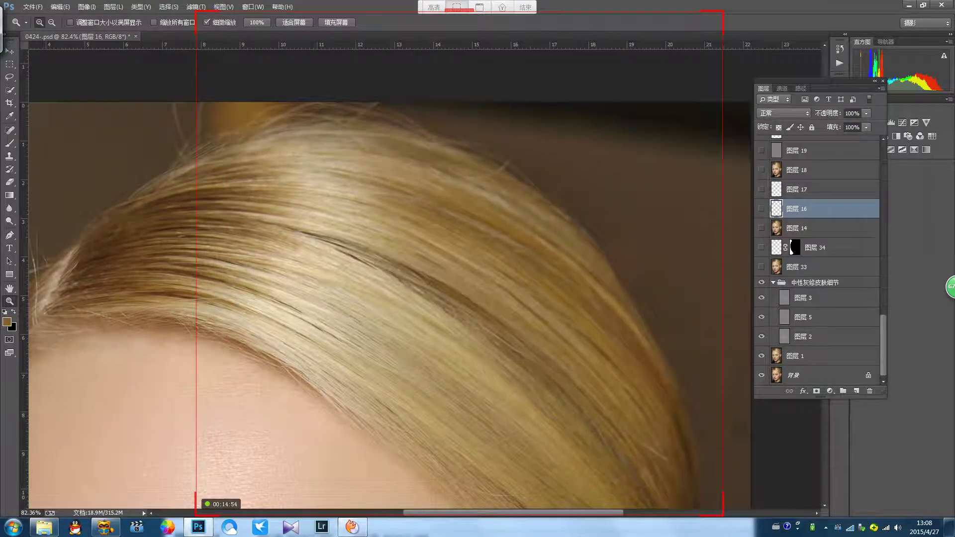
scroll(510, 239, down, 1)
scroll(519, 238, down, 2)
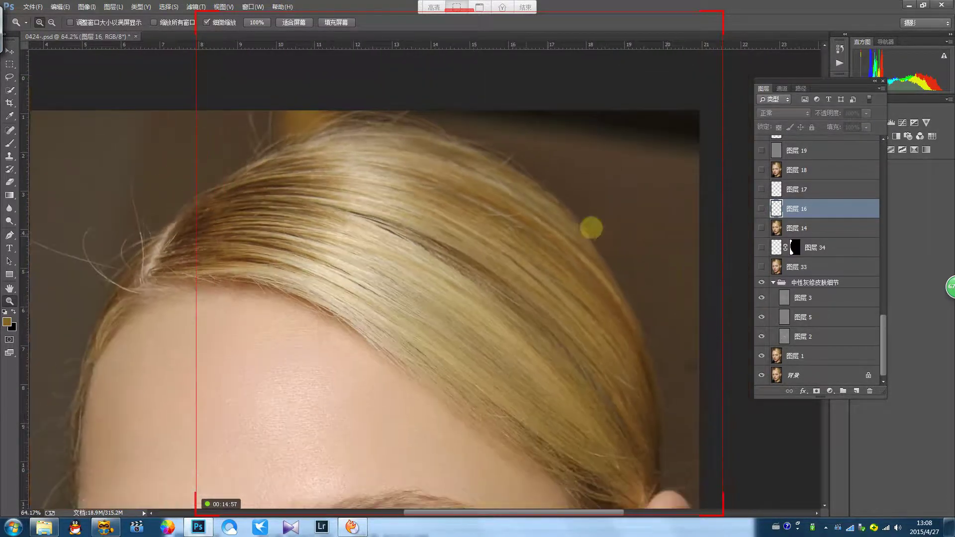
click(761, 209)
scroll(624, 236, left, 3)
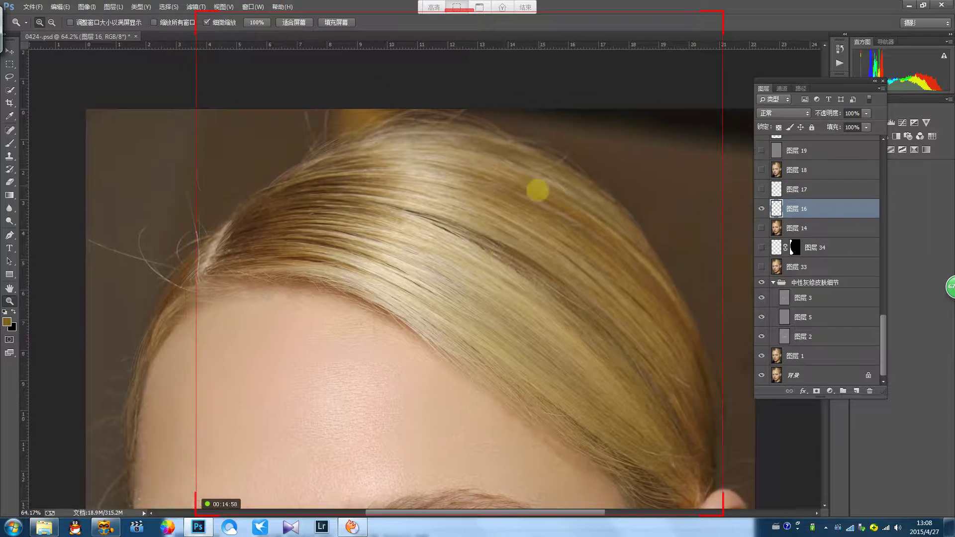
scroll(433, 222, left, 5)
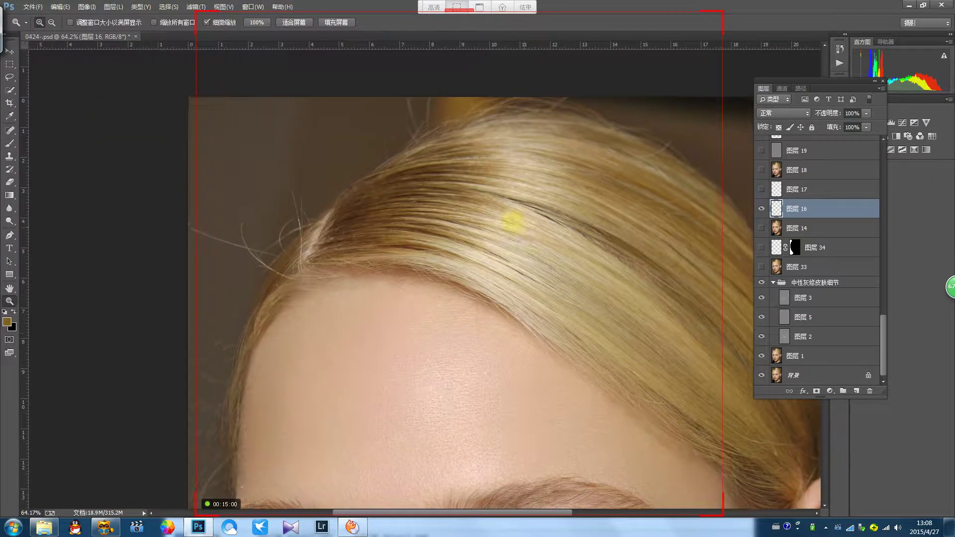
Step: Show 图层 14 and examine the hair outline and parting against the background
drag(392, 264, 420, 228)
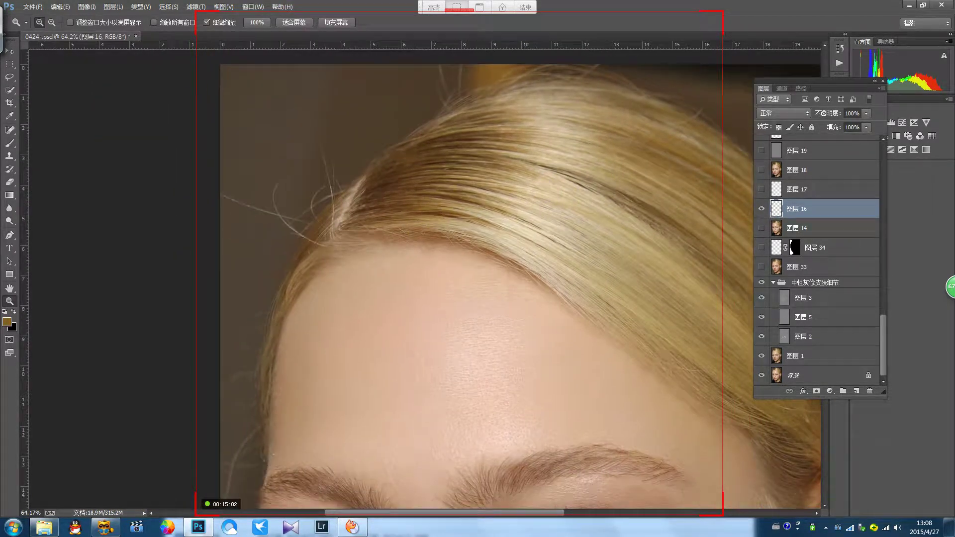
drag(551, 229, 515, 240)
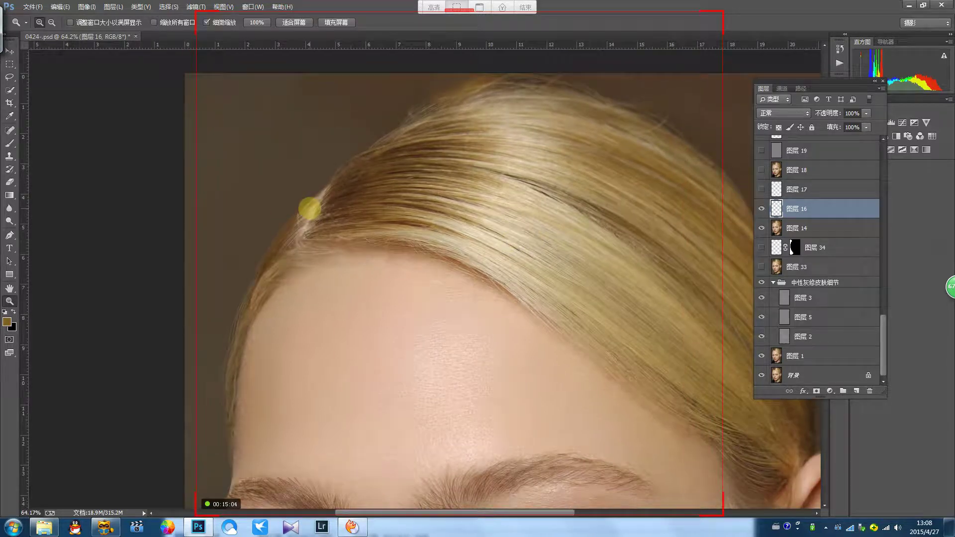
drag(400, 234, 352, 244)
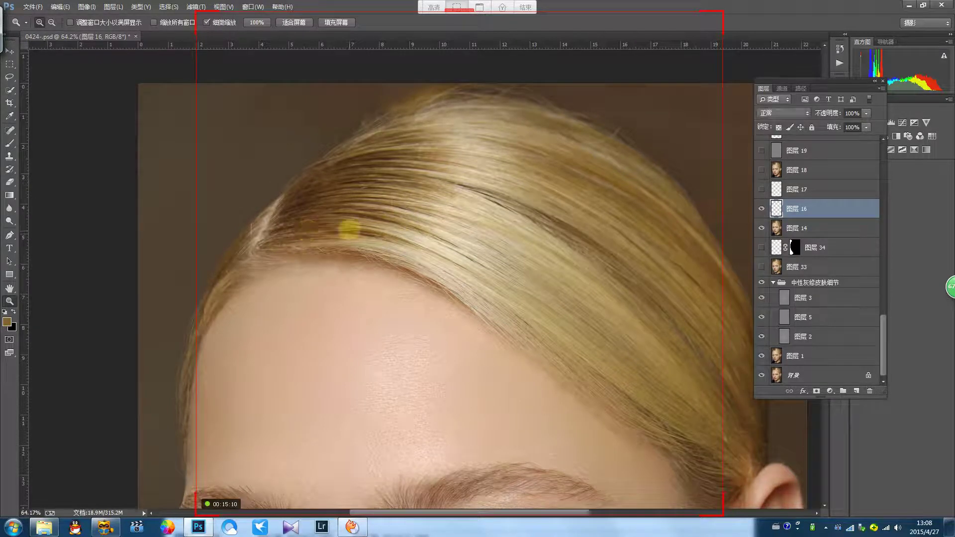
mouse_move(531, 262)
mouse_down()
mouse_move(456, 267)
mouse_move(539, 243)
mouse_up()
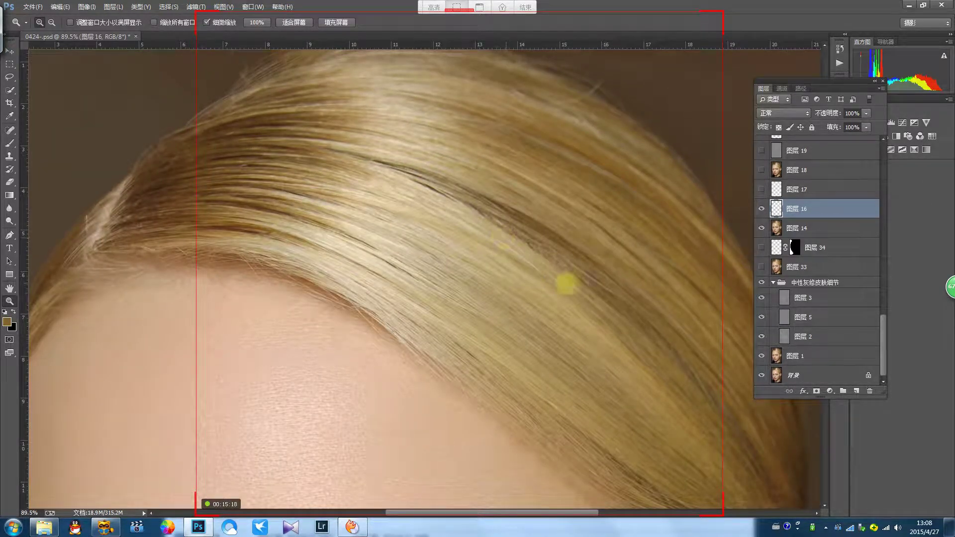
Step: Hide and show 图层 16 to compare the hair strands up close, and examine the result over the whole portrait
click(761, 209)
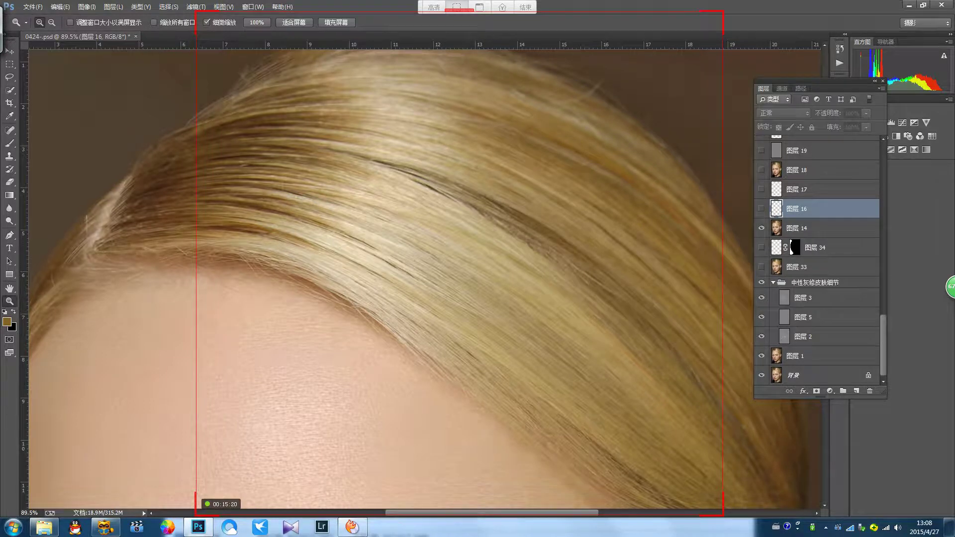
drag(360, 238, 555, 247)
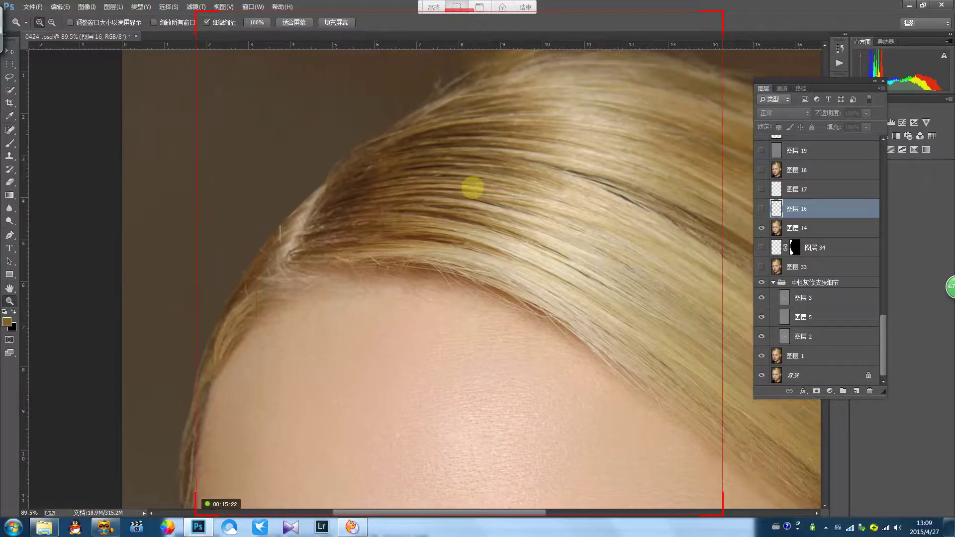
key(ctrl+z)
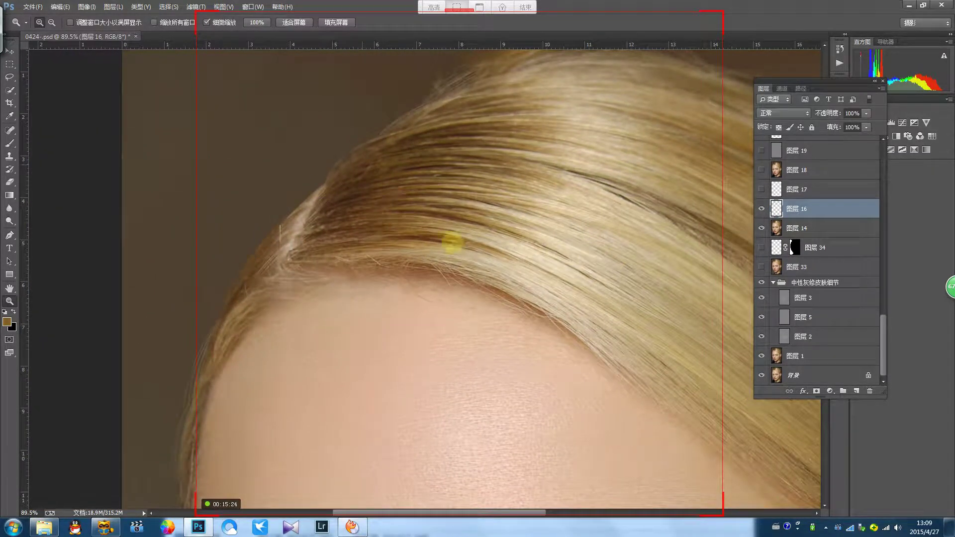
click(563, 261)
drag(563, 261, 512, 289)
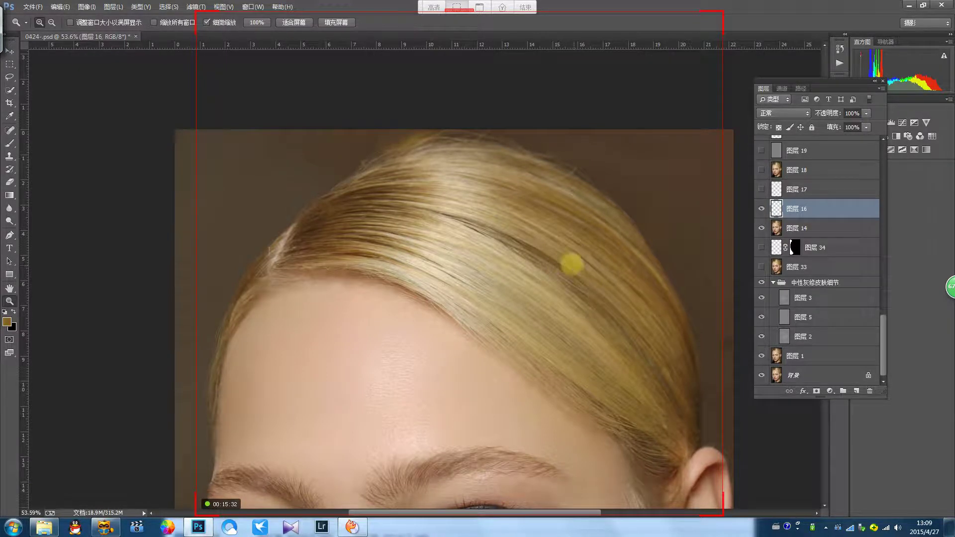
drag(573, 283, 542, 263)
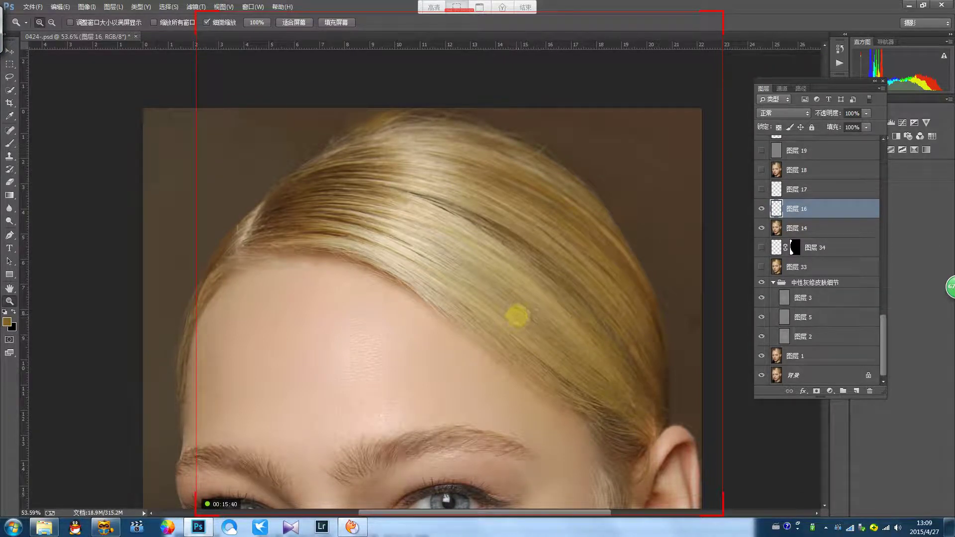
drag(551, 293, 538, 303)
drag(467, 292, 506, 212)
scroll(506, 237, down, 2)
drag(494, 292, 461, 234)
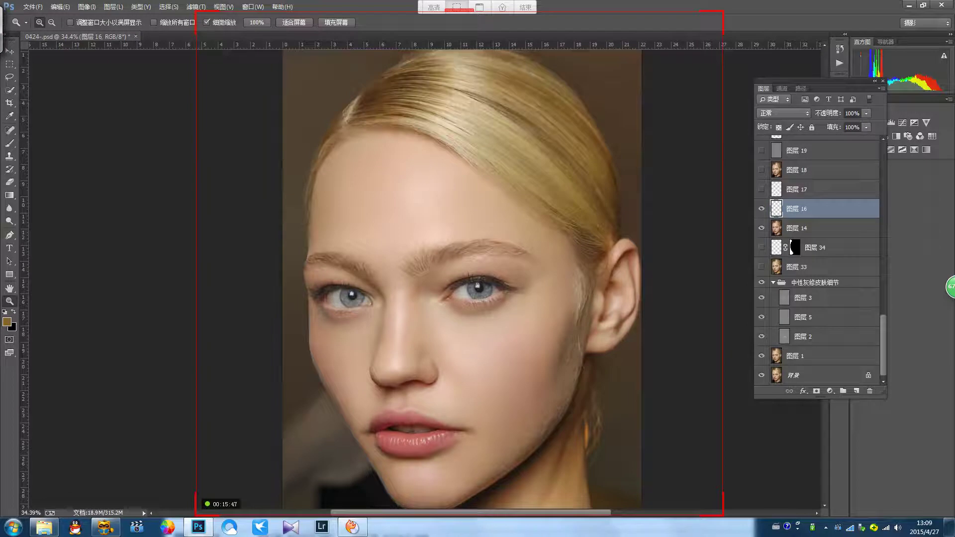
Step: Select 图层 17 and compare the hair with that layer shown and hidden
drag(486, 164, 612, 258)
click(816, 189)
drag(649, 198, 609, 202)
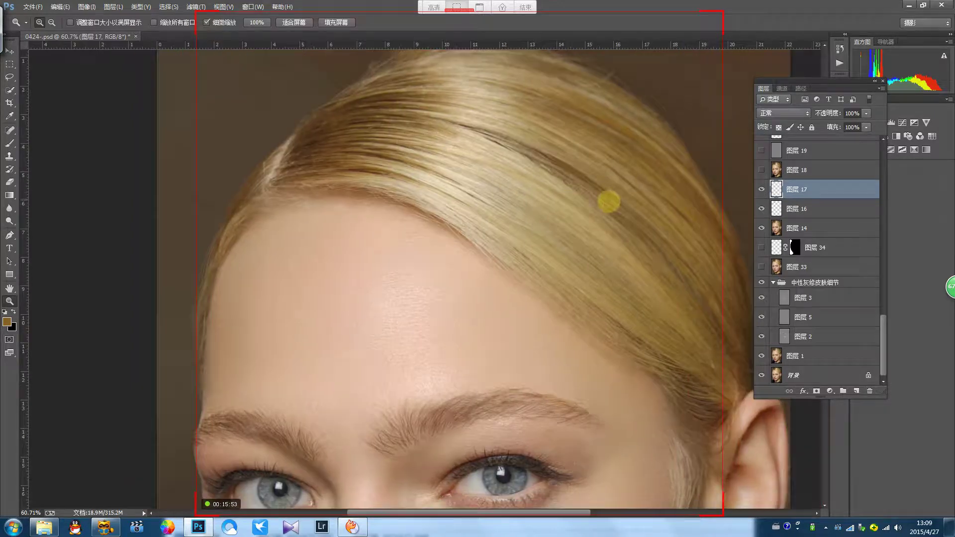
click(762, 189)
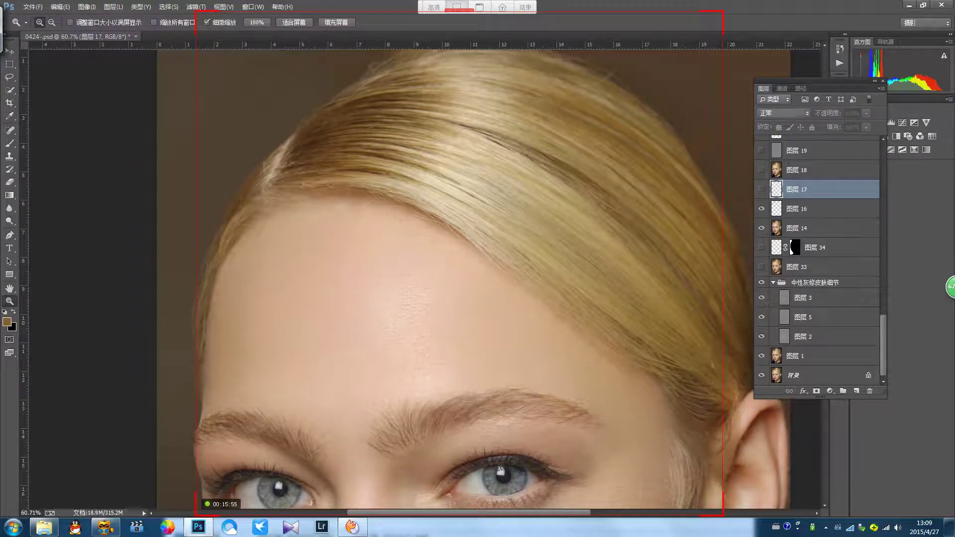
Step: Show 图层 17, 图层 18 and 图层 19 and view the face at a wider zoom
alt+click(541, 312)
drag(541, 312, 505, 331)
drag(504, 331, 451, 180)
drag(468, 328, 459, 234)
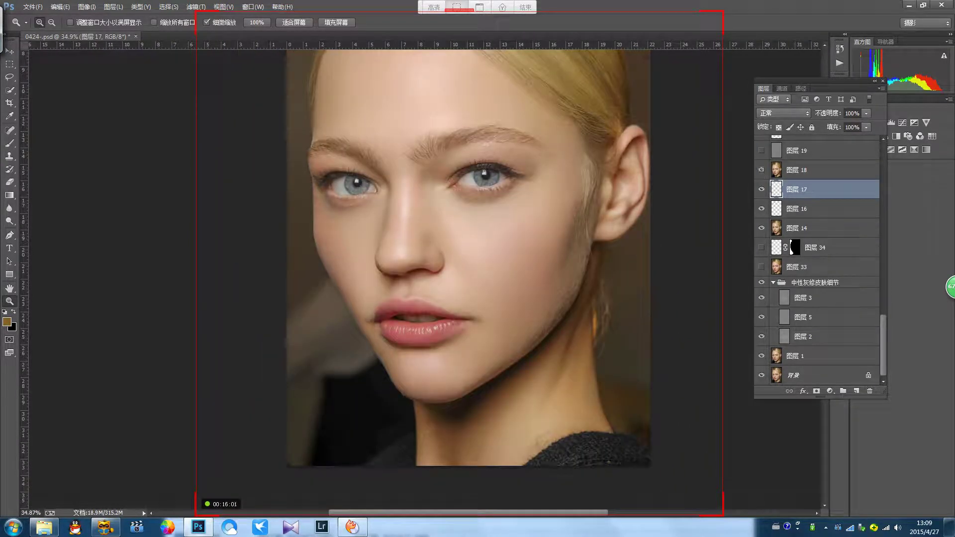
scroll(819, 259, up, 6)
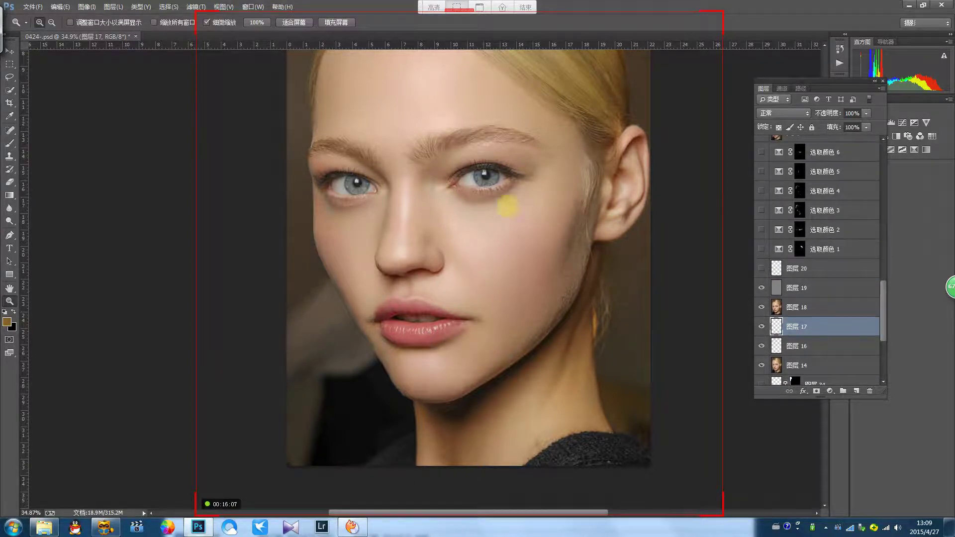
Step: Compare the eyes and nose up close with 图层 17 hidden and shown, and view them with 图层 19 hidden
drag(463, 187, 486, 171)
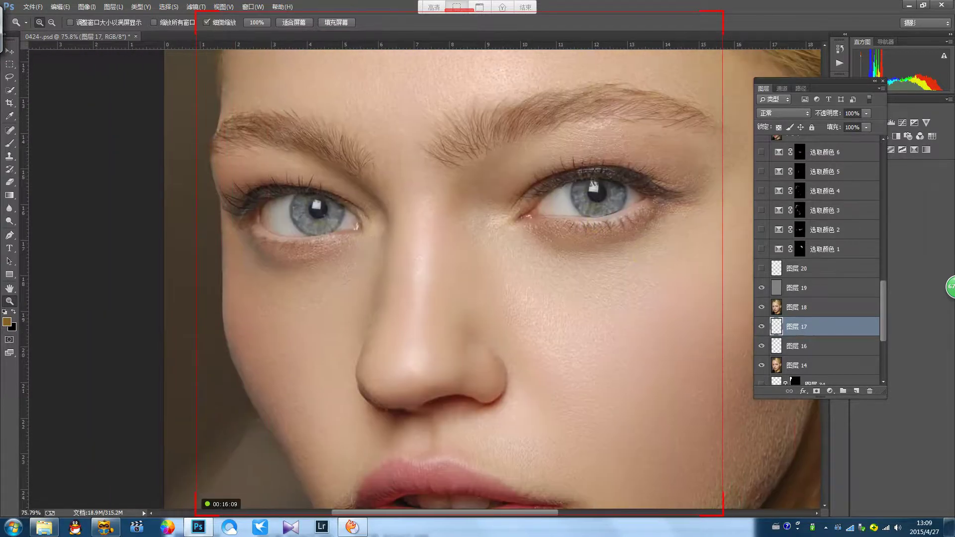
click(761, 326)
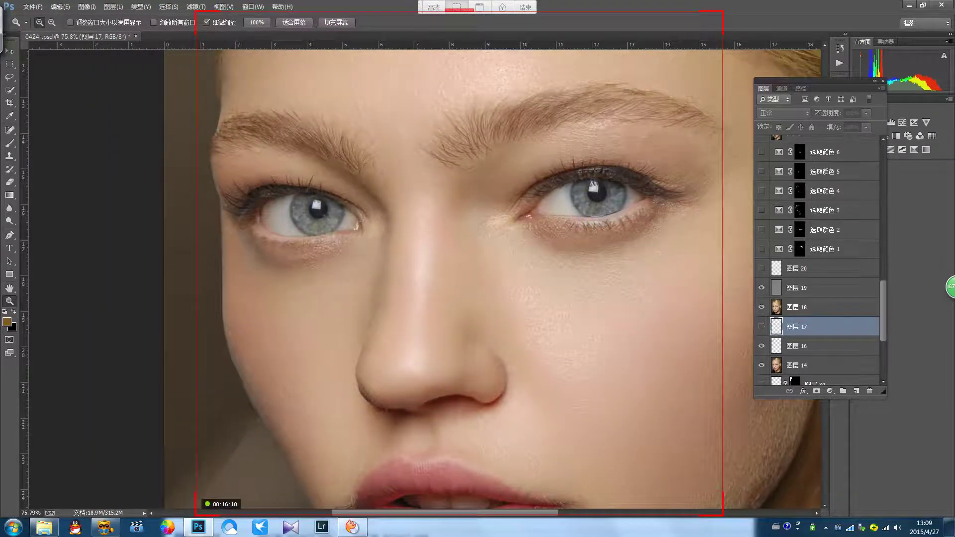
click(762, 327)
drag(567, 208, 597, 200)
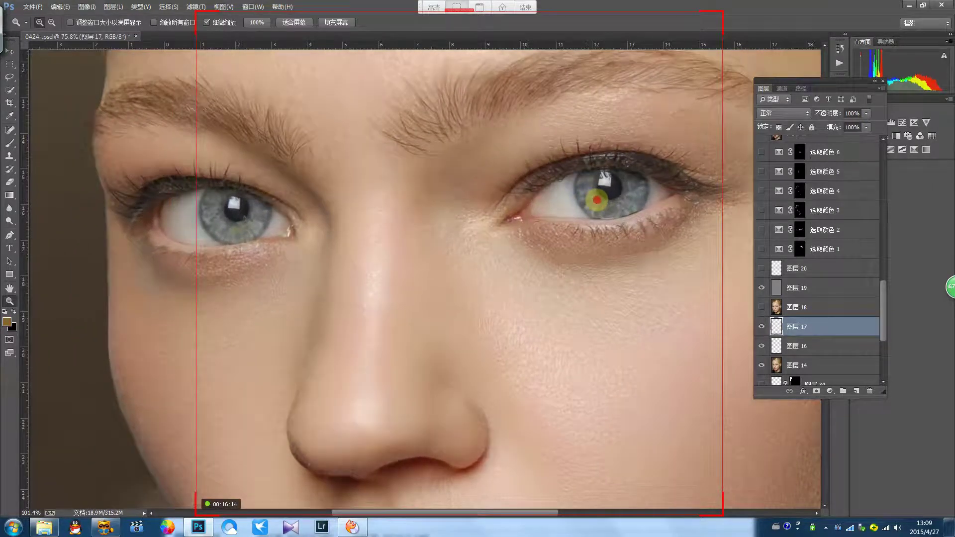
click(762, 326)
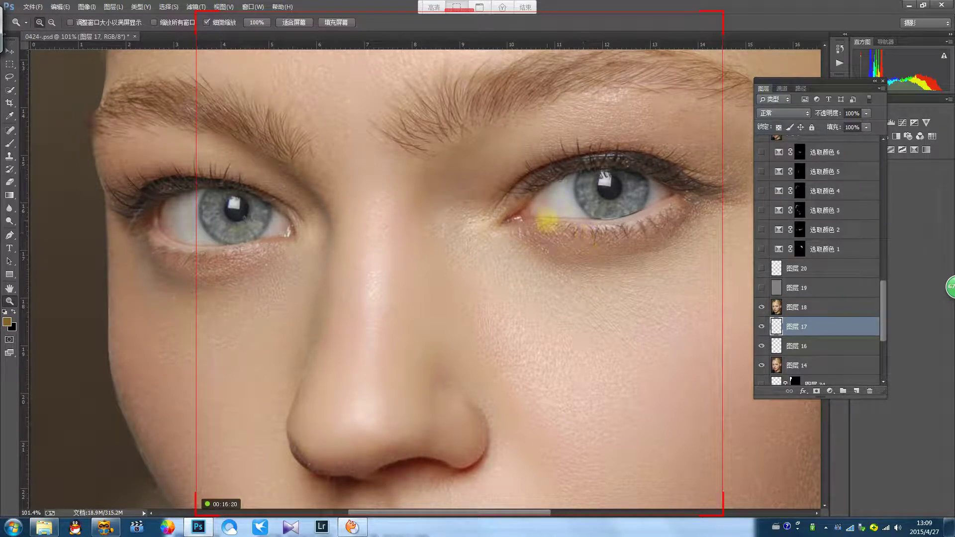
Step: Examine the inner eye corner, under-eye skin, cheek and temple up close for texture and light transitions
drag(501, 228, 571, 233)
drag(630, 228, 498, 252)
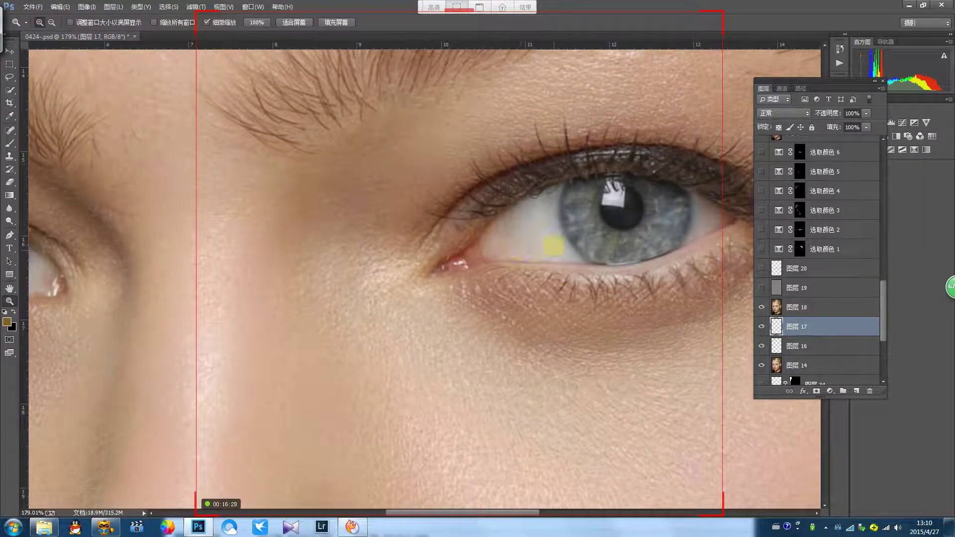
drag(541, 260, 440, 354)
drag(461, 221, 412, 161)
drag(589, 269, 498, 207)
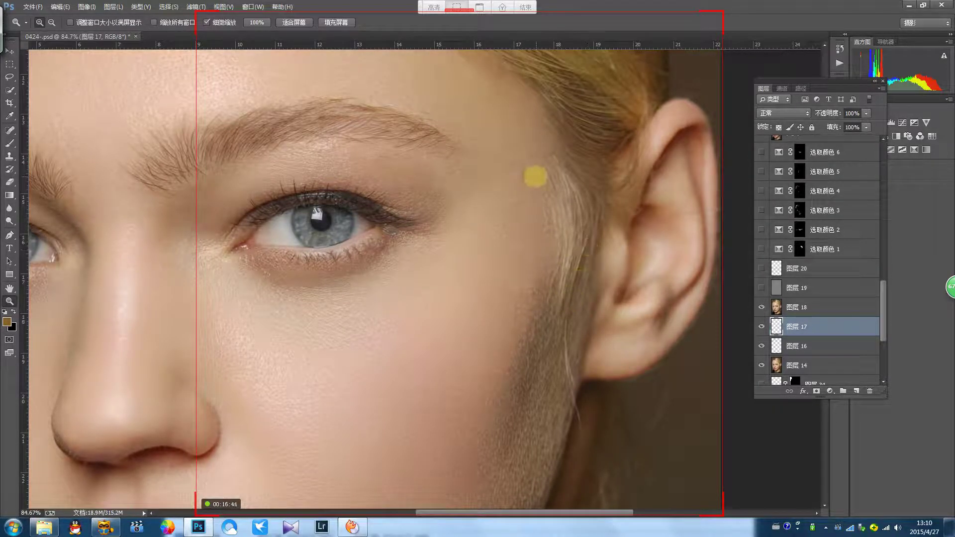
scroll(515, 288, down, 2)
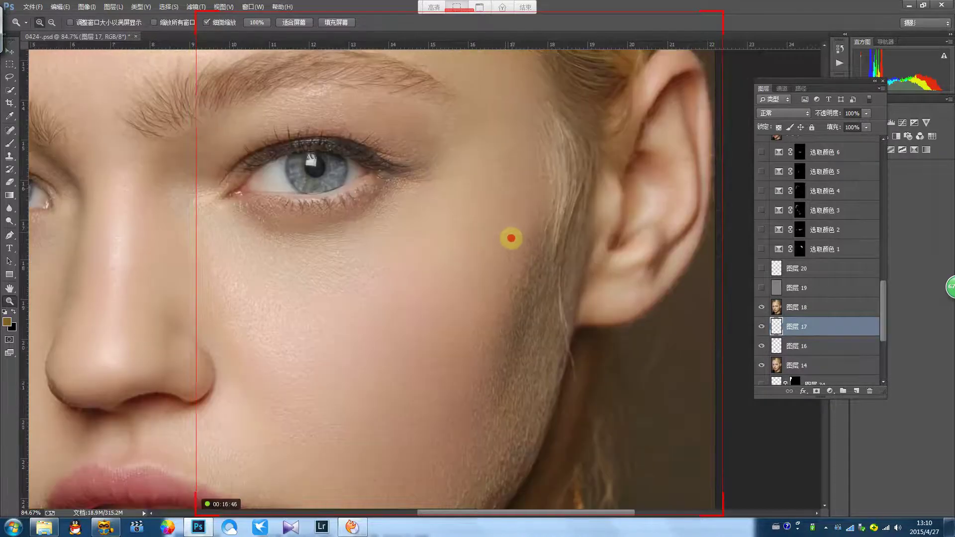
scroll(487, 250, down, 2)
drag(487, 246, 490, 398)
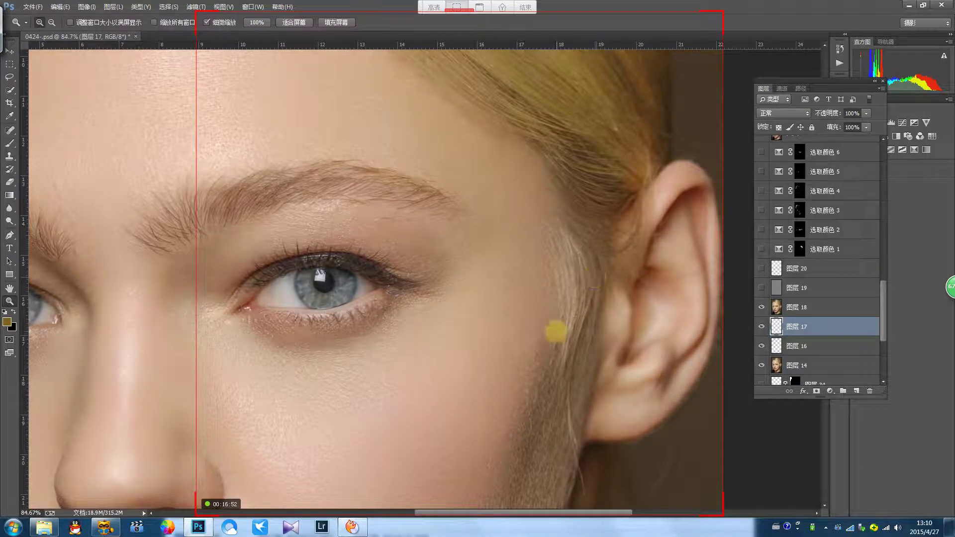
drag(563, 276, 592, 219)
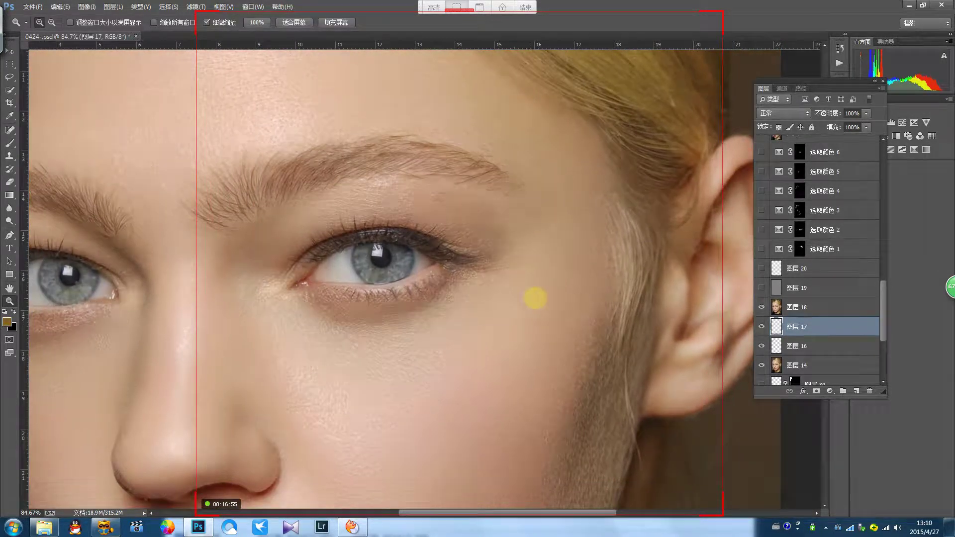
drag(549, 338, 527, 281)
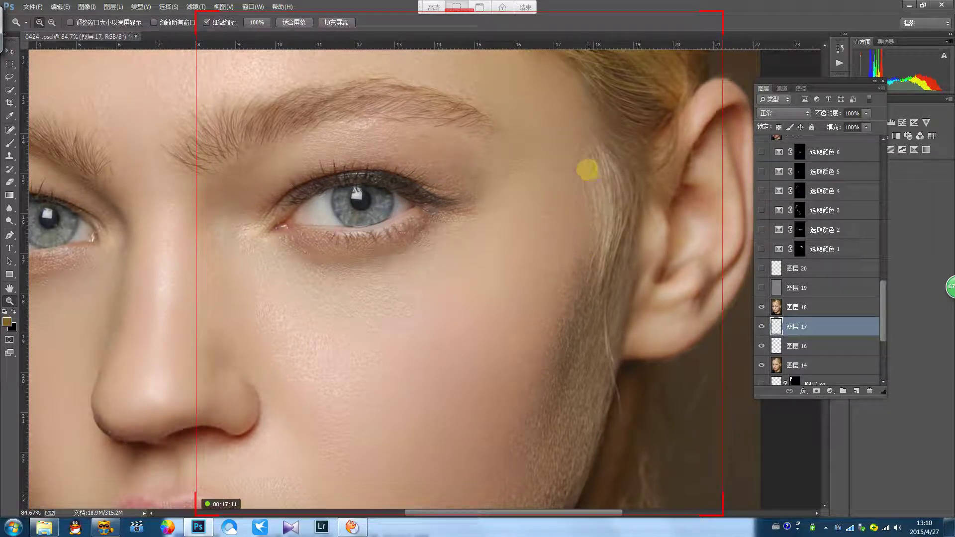
Step: Examine the forehead, the eyebrows and the skin around the inner eye corner at increasing magnification
drag(483, 240, 623, 358)
drag(504, 162, 575, 355)
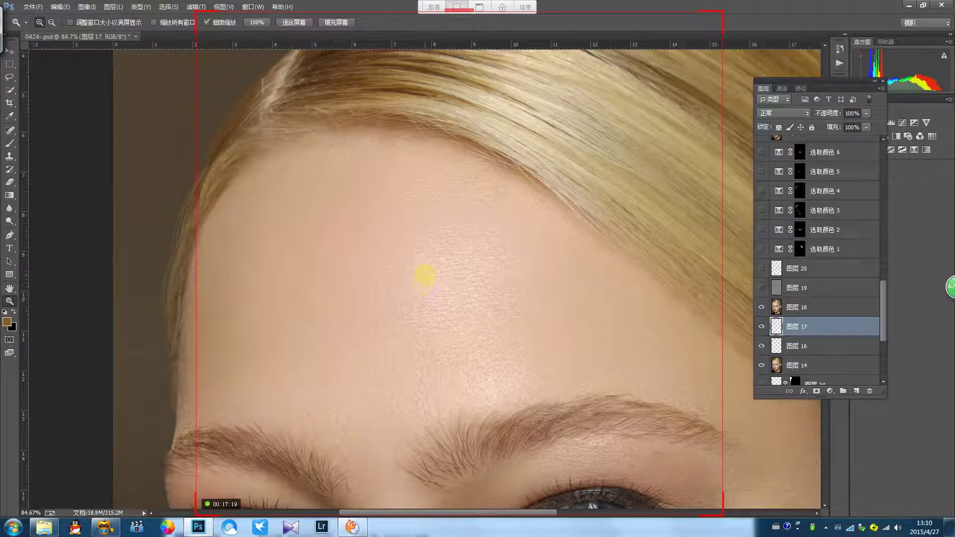
drag(429, 208, 410, 167)
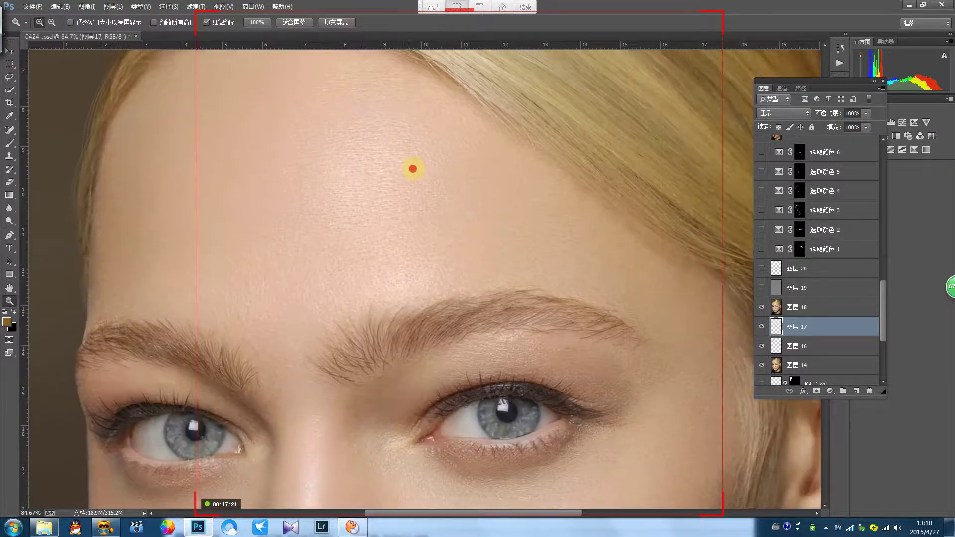
drag(524, 192, 524, 180)
drag(521, 222, 532, 157)
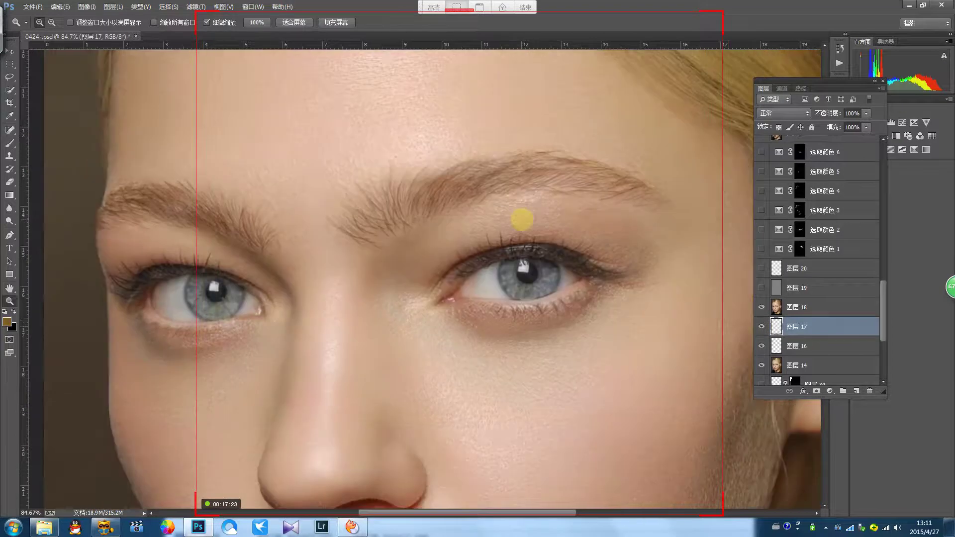
drag(522, 219, 486, 177)
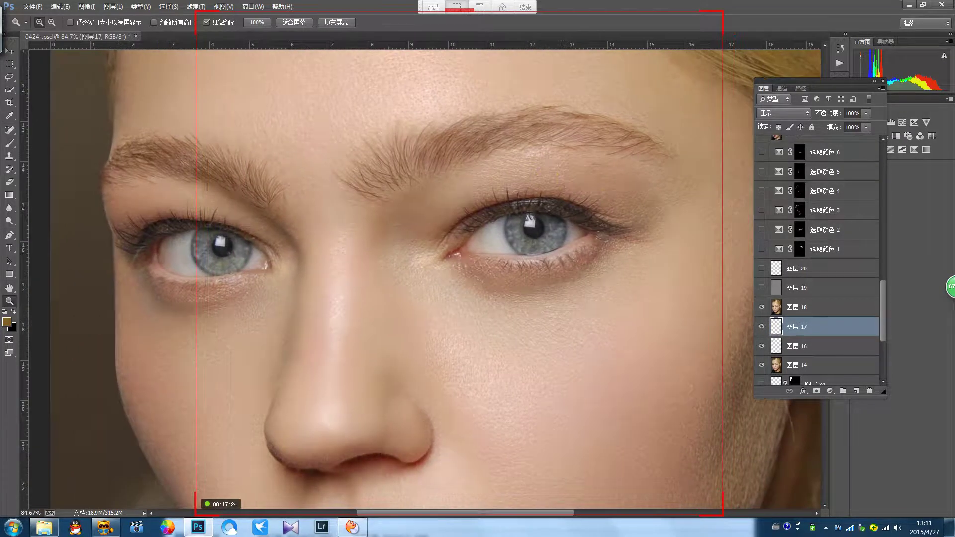
drag(507, 244, 536, 223)
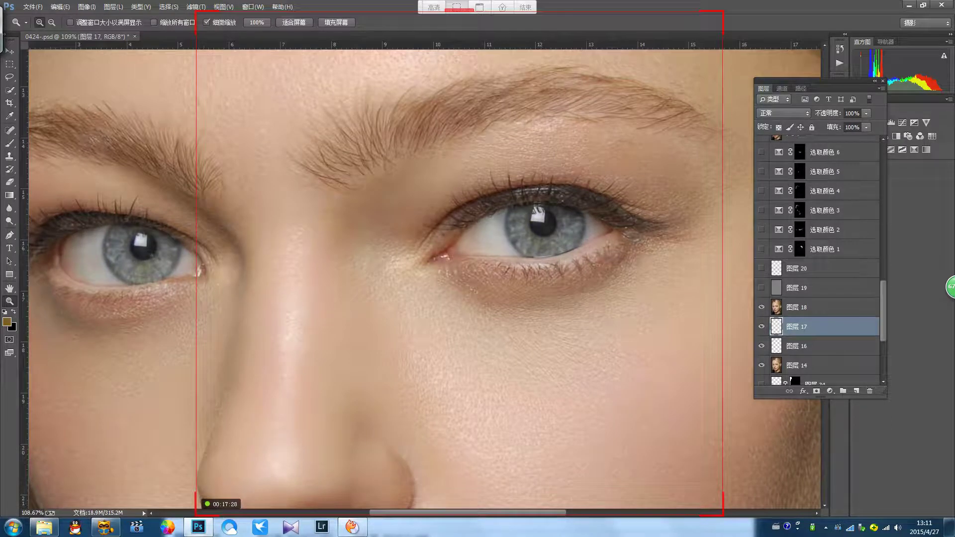
mouse_move(454, 246)
mouse_down()
mouse_move(484, 226)
mouse_move(466, 247)
mouse_up()
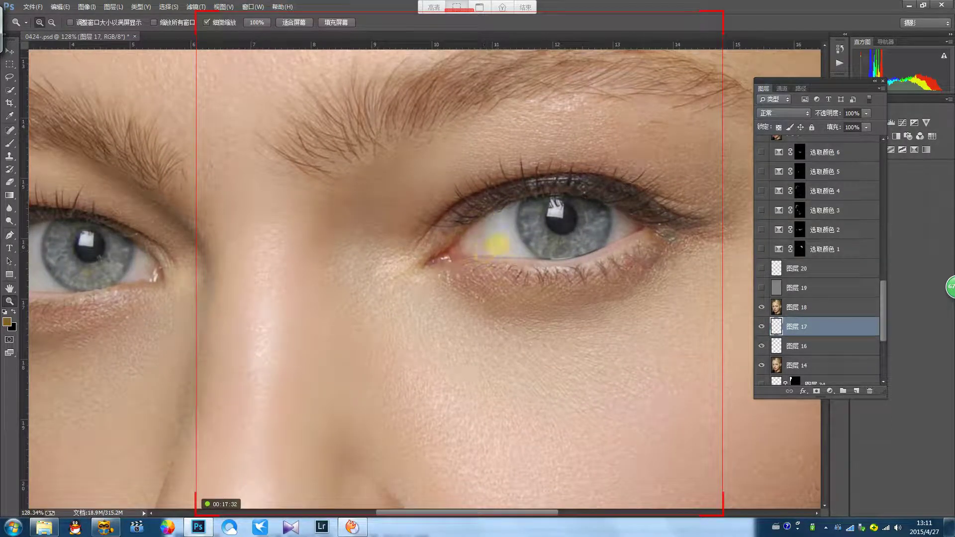
drag(500, 248, 513, 243)
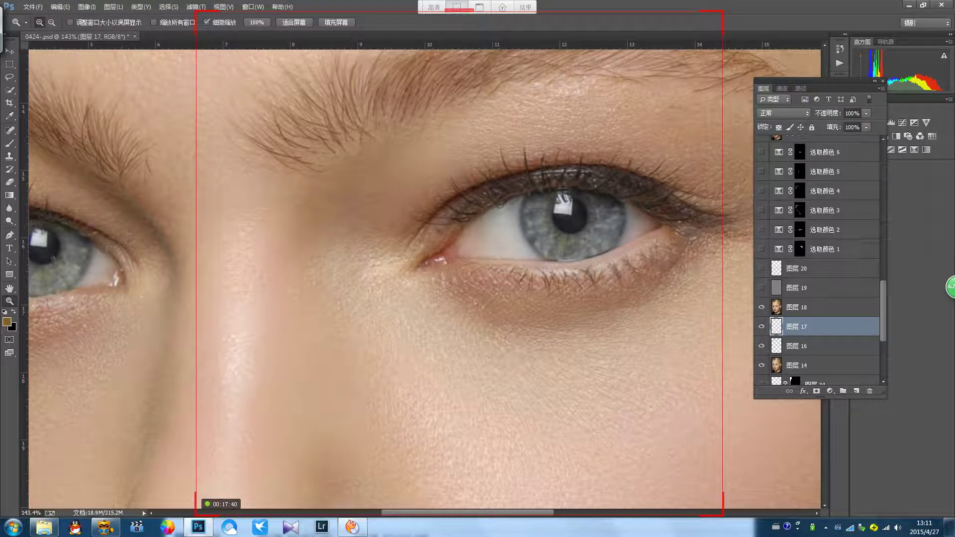
Step: Show the 观察 group and its 渐变映射 1 layer to view the portrait in black and white
scroll(819, 259, up, 10)
click(761, 141)
click(761, 176)
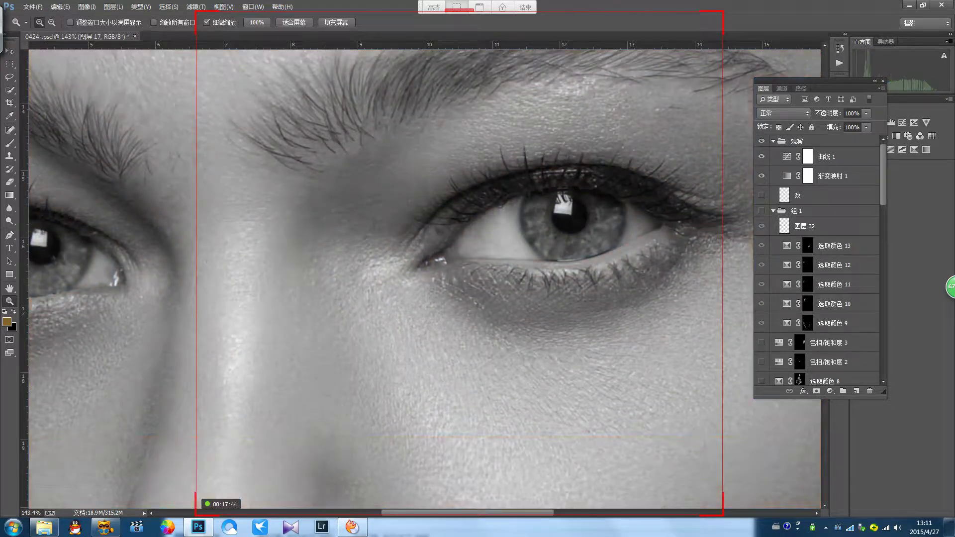
Step: Show 图层 19 and examine the skin around the eye in black and white at high magnification
scroll(819, 259, down, 6)
scroll(819, 258, down, 5)
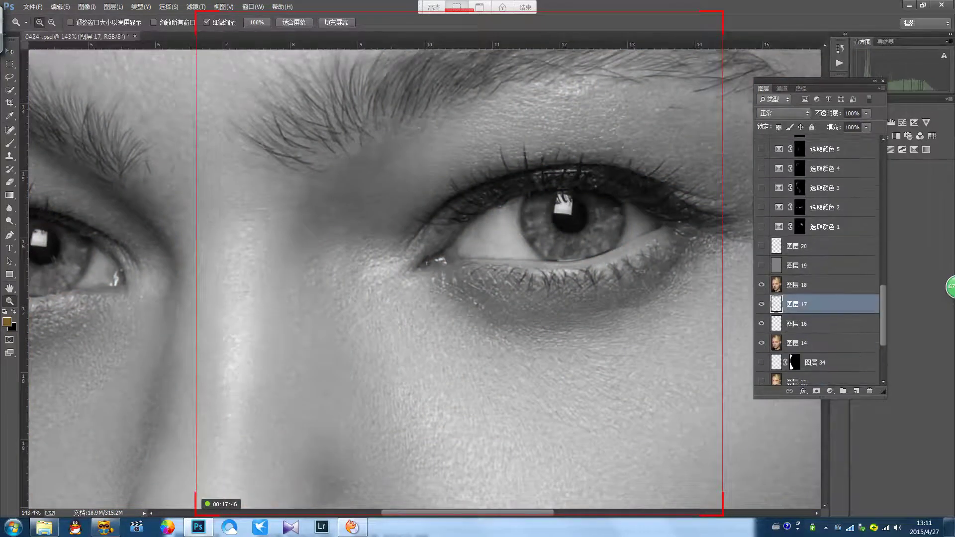
drag(512, 245, 587, 224)
click(762, 264)
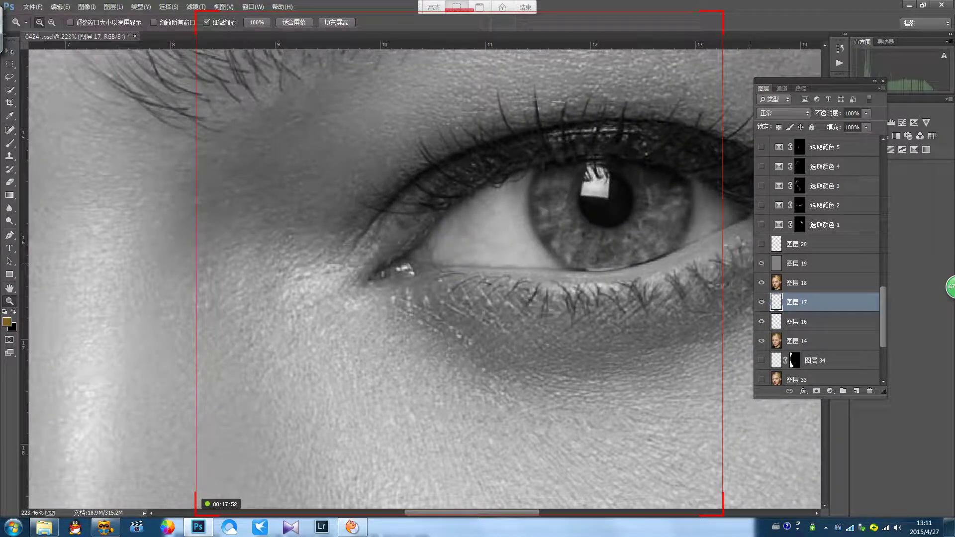
Step: Hide the 观察 group and view the face in colour at a wider zoom
scroll(819, 258, up, 5)
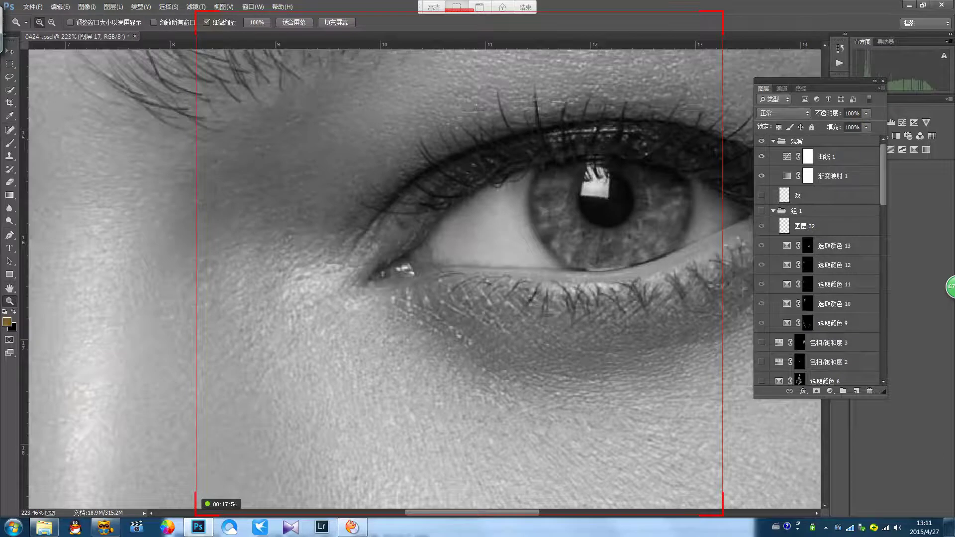
click(761, 141)
drag(531, 219, 540, 254)
click(570, 229)
Step: Select and show 图层 20, the soft-light layer above 图层 19, with most of the portrait in view
scroll(816, 259, down, 10)
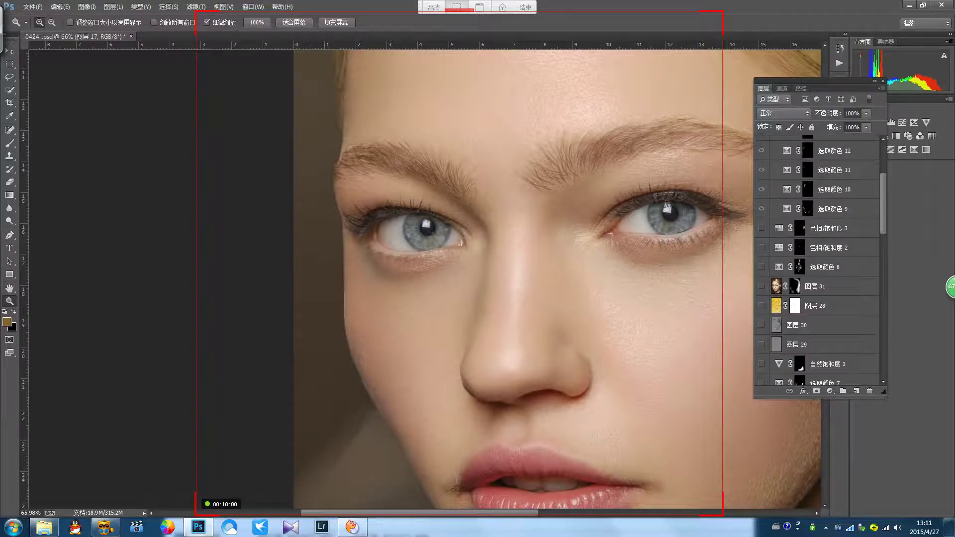
scroll(816, 259, down, 10)
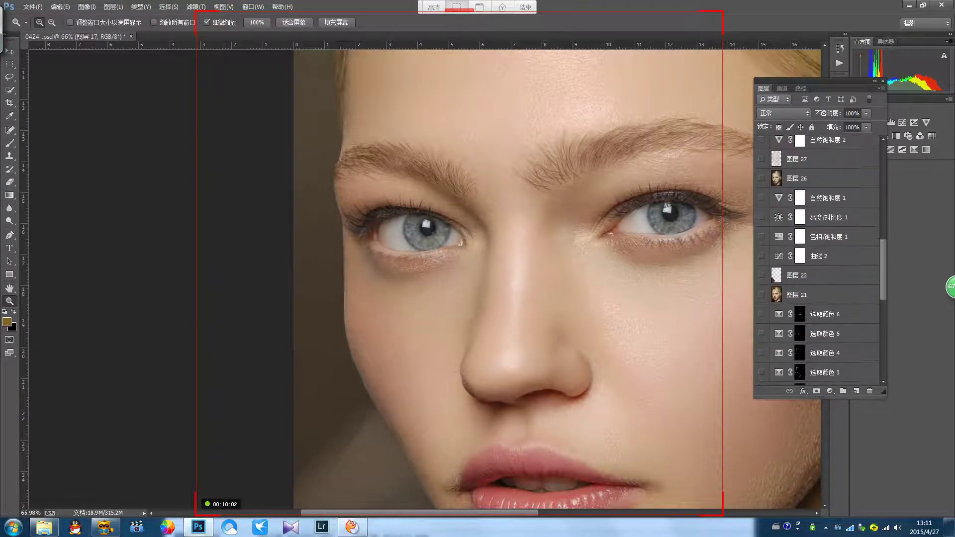
drag(642, 249, 380, 294)
click(816, 236)
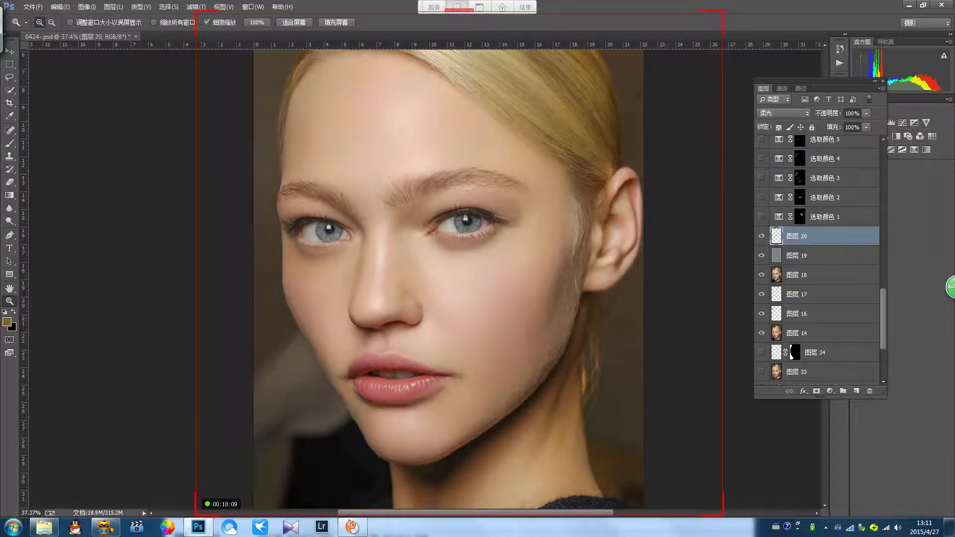
Step: Compare the light and shadow on the face with 图层 20 hidden and shown
drag(512, 222, 551, 215)
click(762, 236)
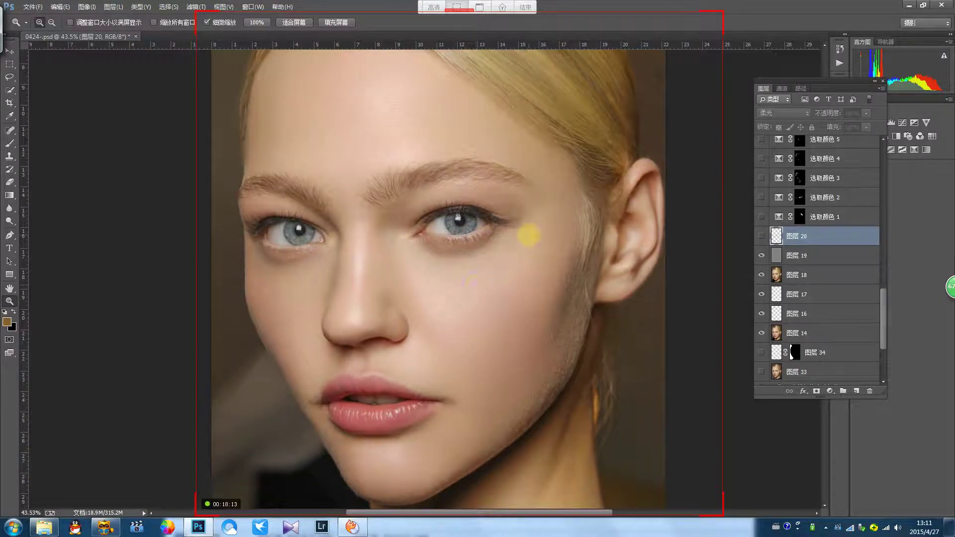
click(460, 262)
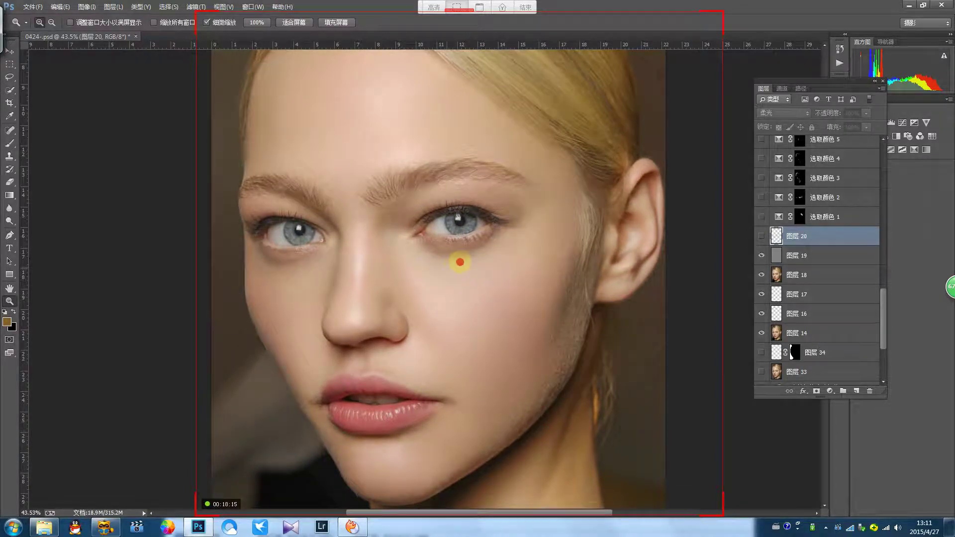
drag(459, 262, 458, 261)
click(540, 239)
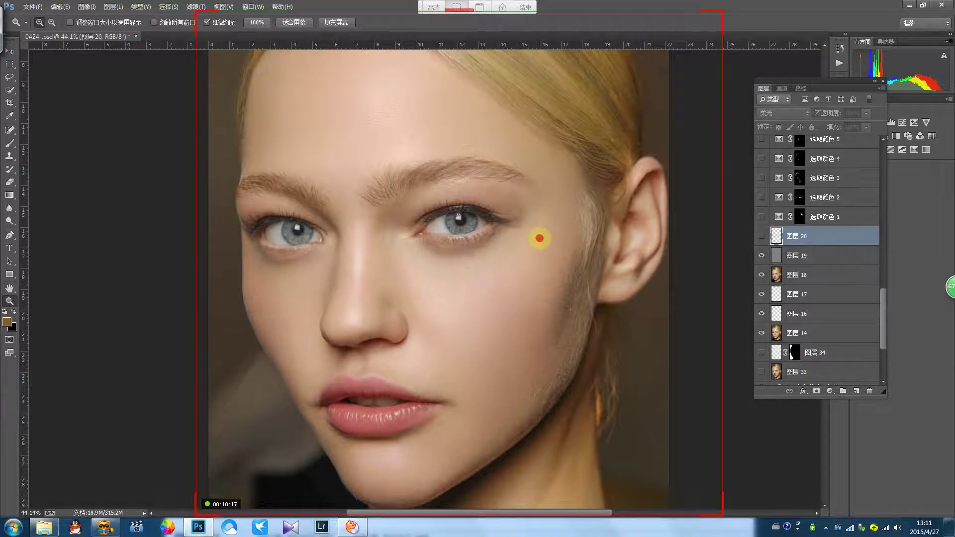
drag(540, 239, 544, 143)
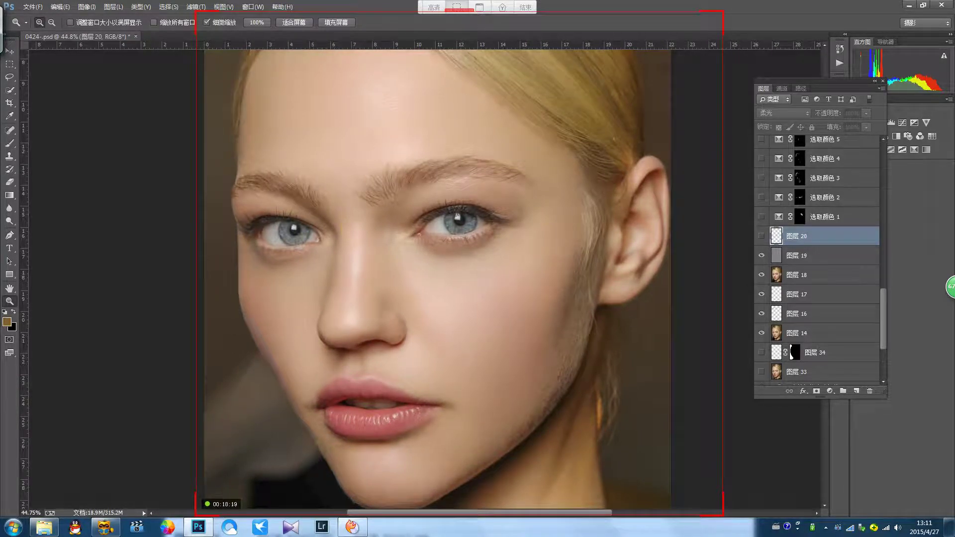
click(762, 235)
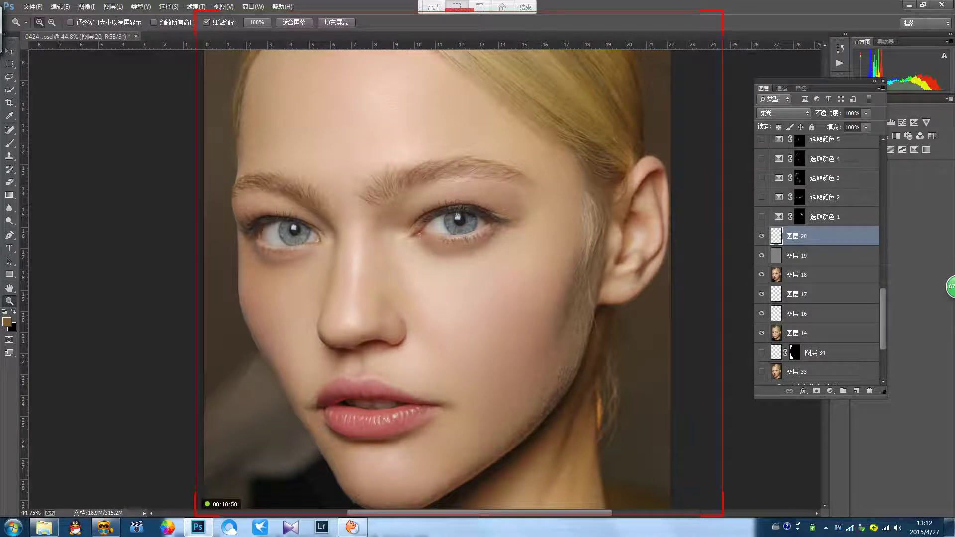
Step: Check the saved paths, display the layer mask of 图层 34 on its own and load it as a selection
click(801, 88)
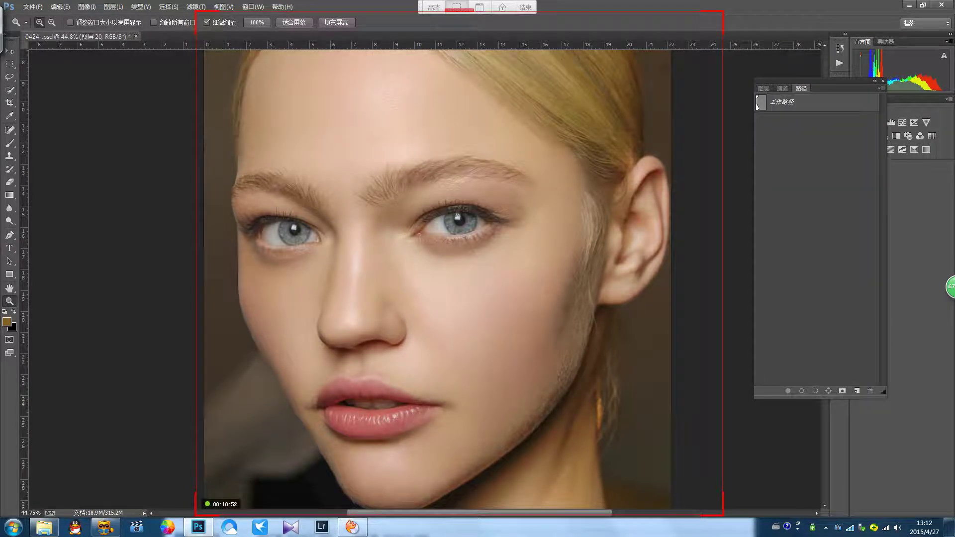
click(764, 88)
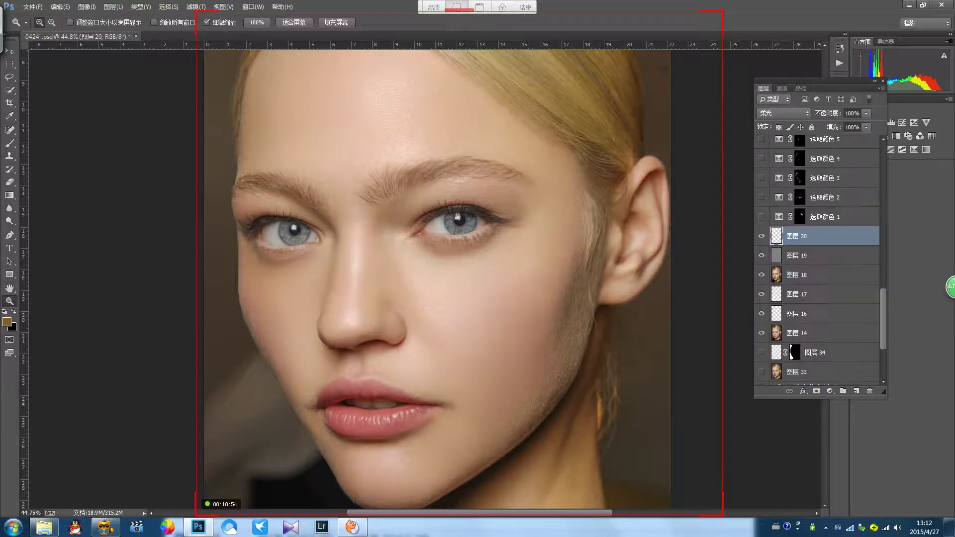
scroll(818, 261, down, 2)
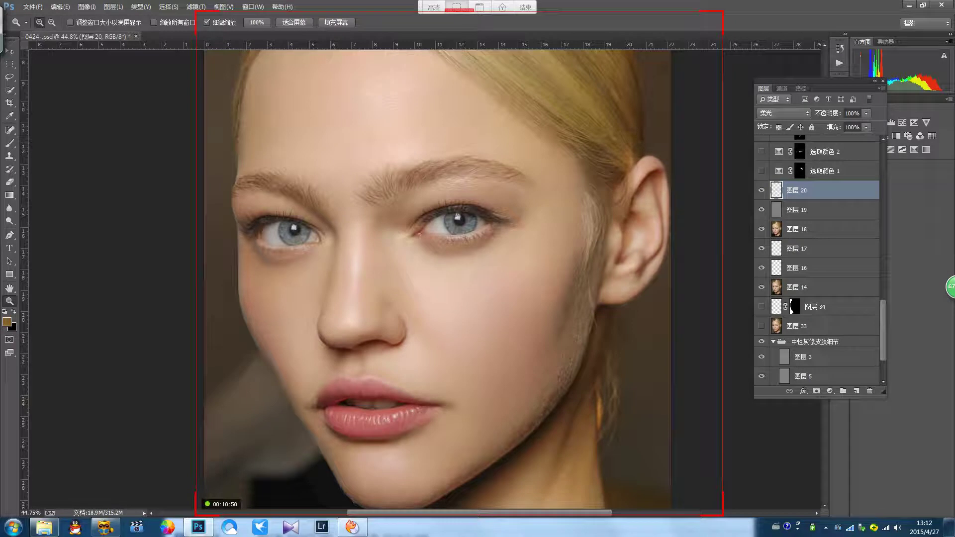
click(829, 306)
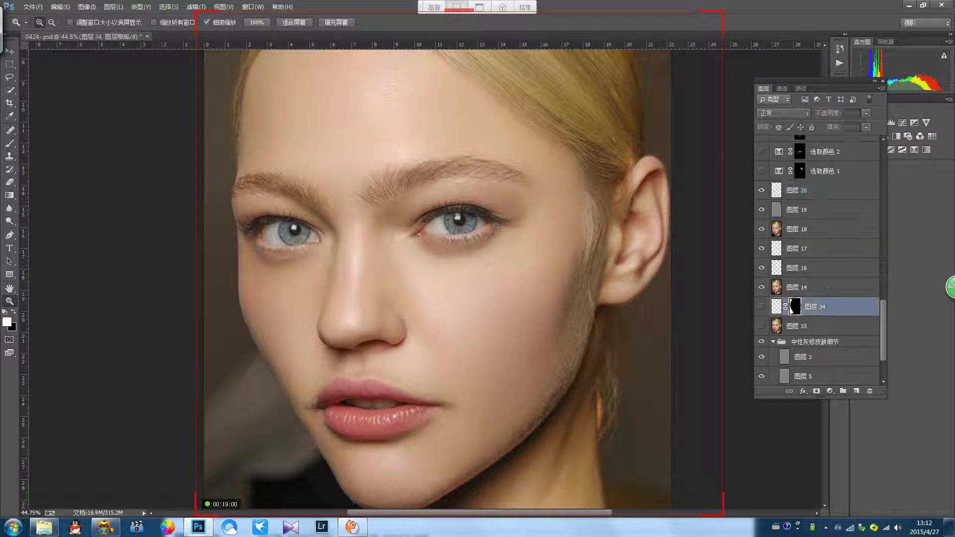
alt+click(795, 306)
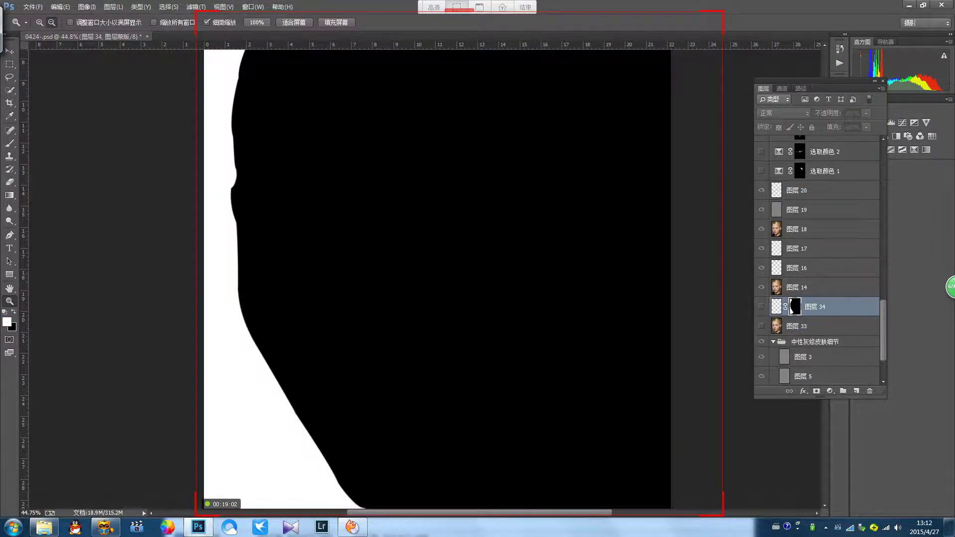
ctrl+click(795, 307)
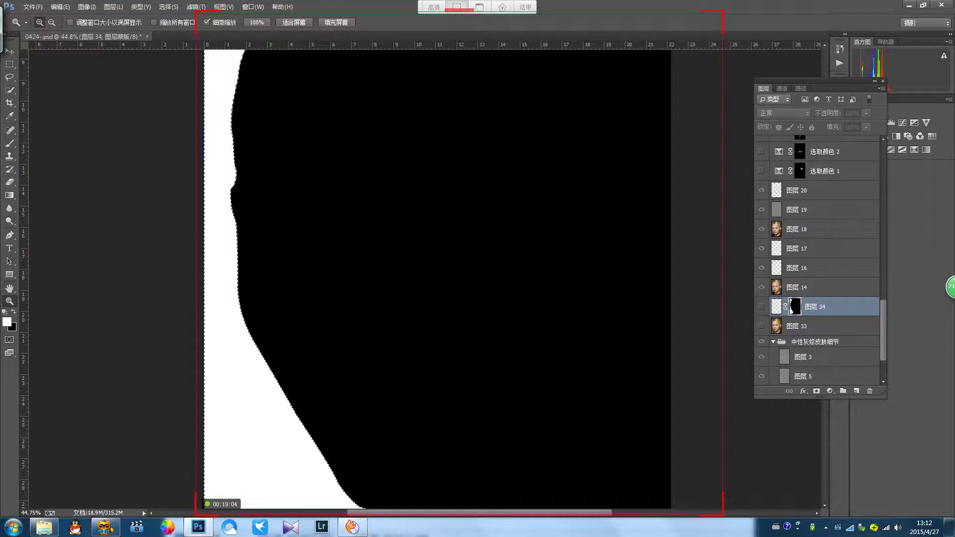
Step: Clear the selection and return from the mask view of 图层 34 to the colour portrait
key(m)
key(ctrl+d)
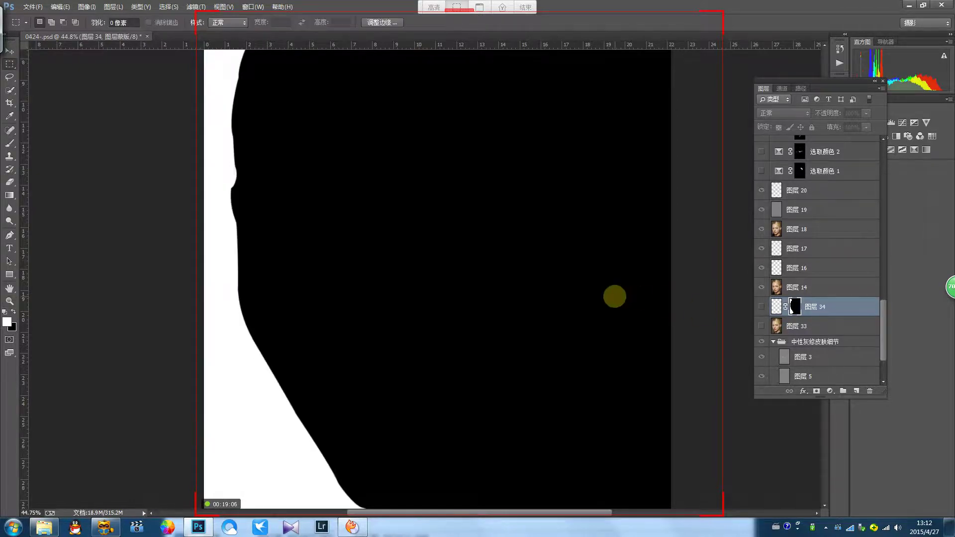
alt+click(796, 307)
ctrl+click(795, 307)
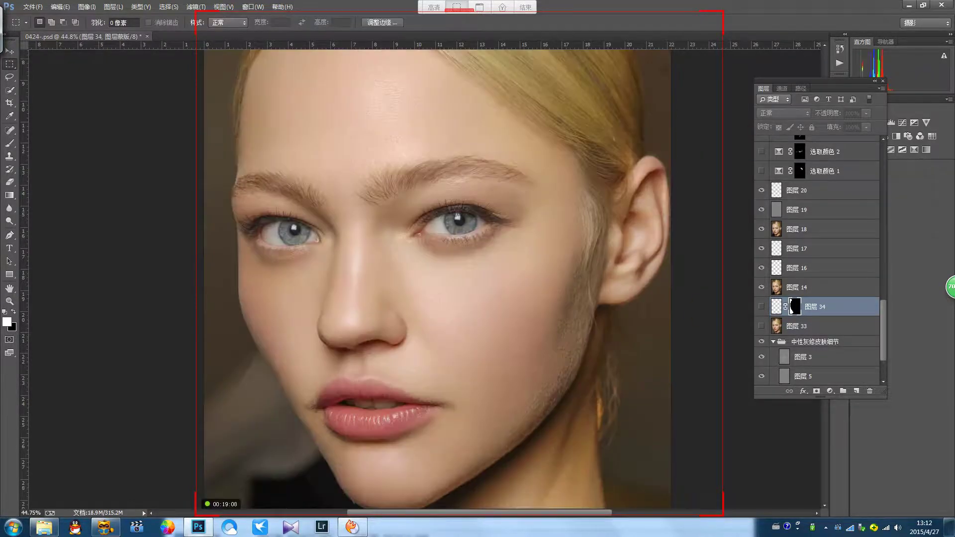
key(ctrl+d)
Step: Inspect the mask of 选取颜色 1 above 图层 20 on its own and show that adjustment layer
scroll(818, 259, up, 5)
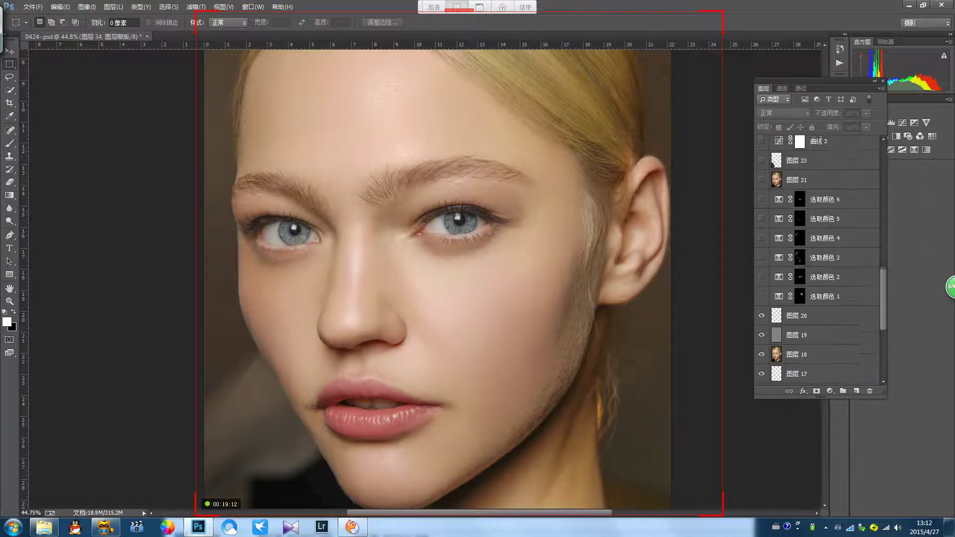
click(817, 312)
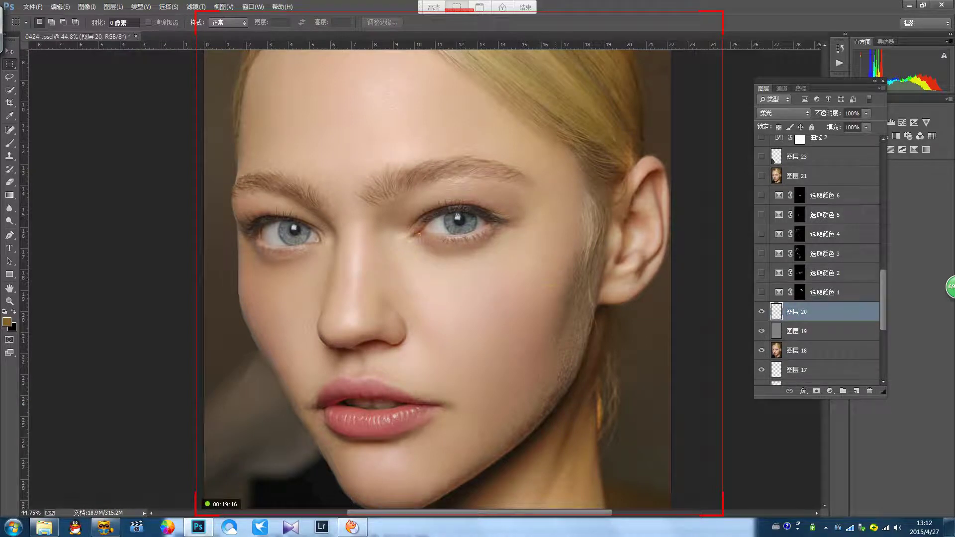
mouse_move(761, 195)
mouse_down()
mouse_move(762, 292)
mouse_move(762, 195)
mouse_up()
alt+click(799, 292)
alt+click(800, 292)
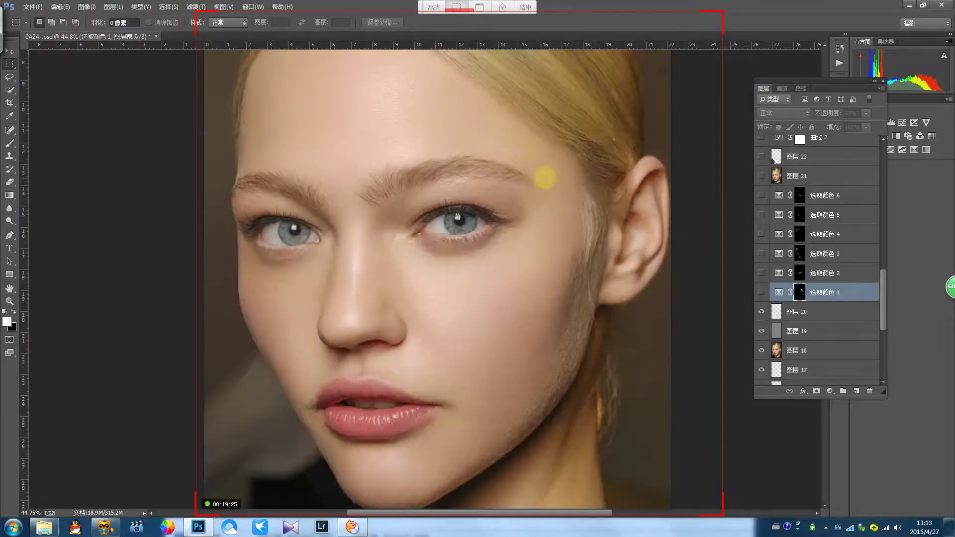
click(762, 292)
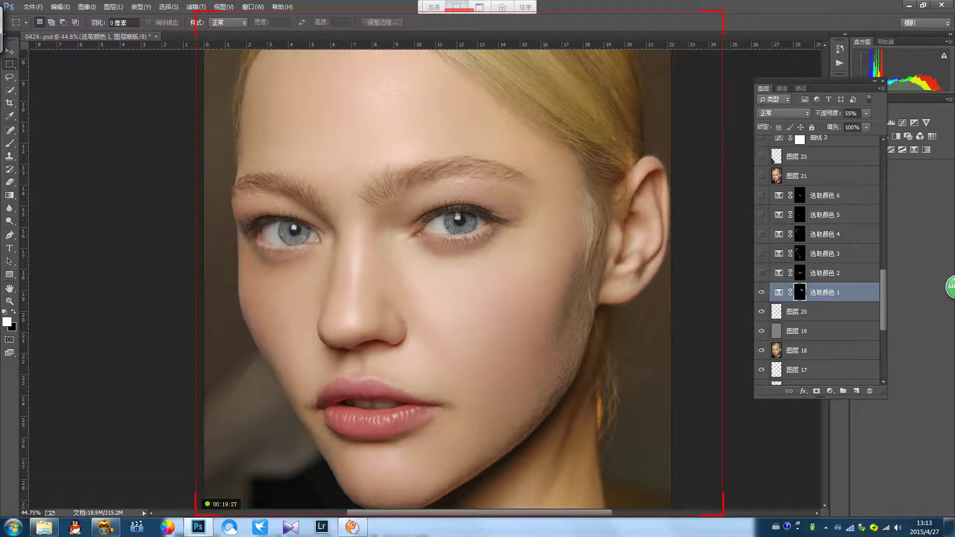
Step: Check the masks of 选取颜色 2 and 选取颜色 3, and show the adjustment layers 选取颜色 2 to 选取颜色 6
alt+click(800, 272)
key(ctrl+2)
click(761, 273)
alt+click(799, 253)
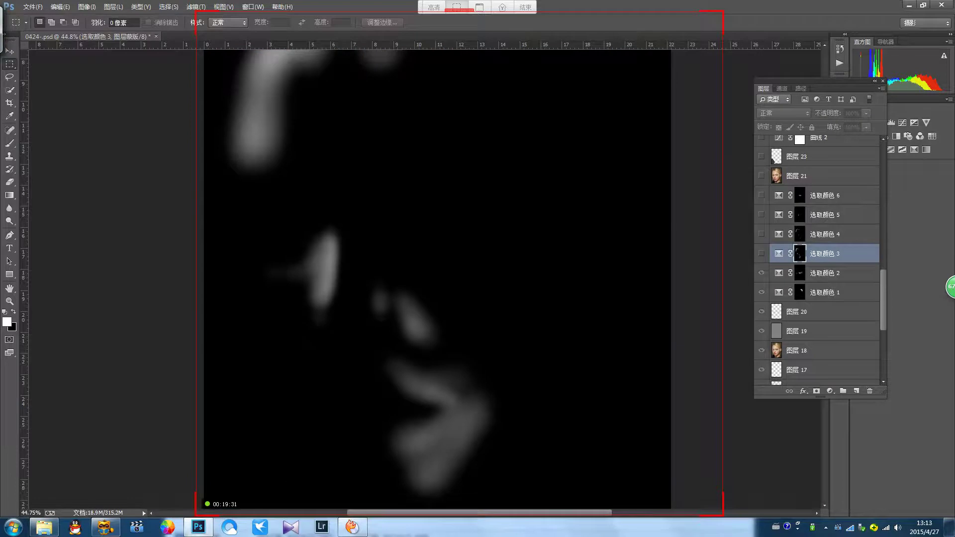
key(ctrl+2)
drag(761, 254, 762, 234)
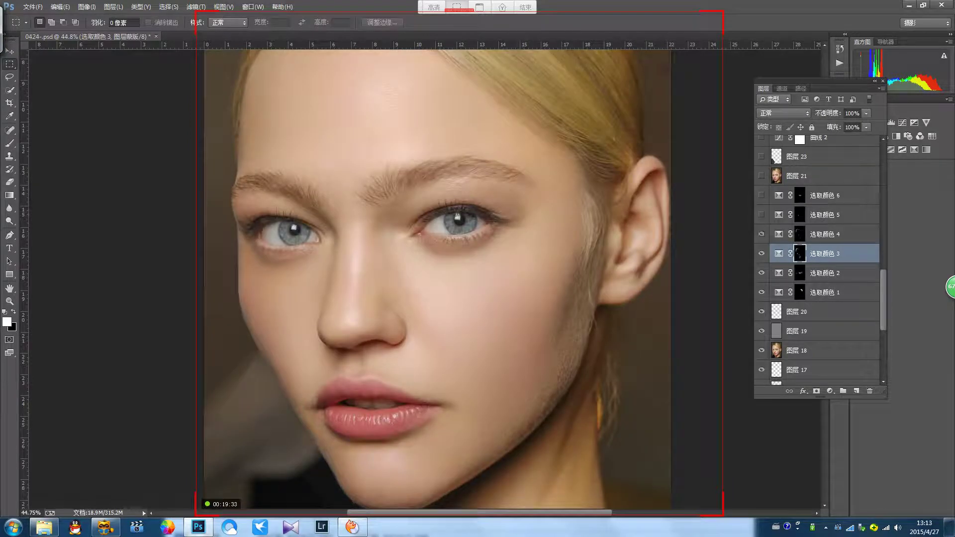
click(762, 195)
Step: Compare the portrait with 图层 21 hidden and shown, and show 图层 21 and 图层 23
scroll(766, 189, up, 2)
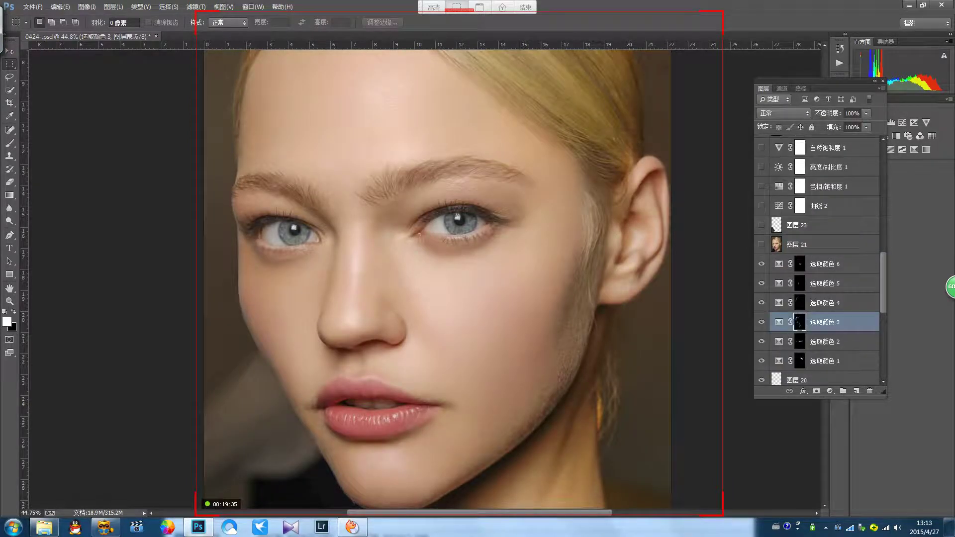
click(761, 244)
drag(456, 304, 466, 274)
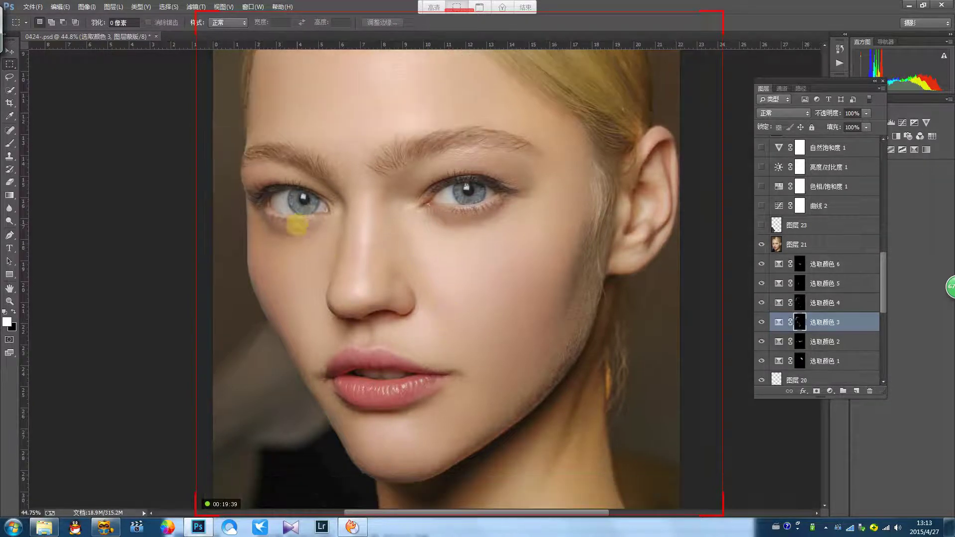
click(762, 245)
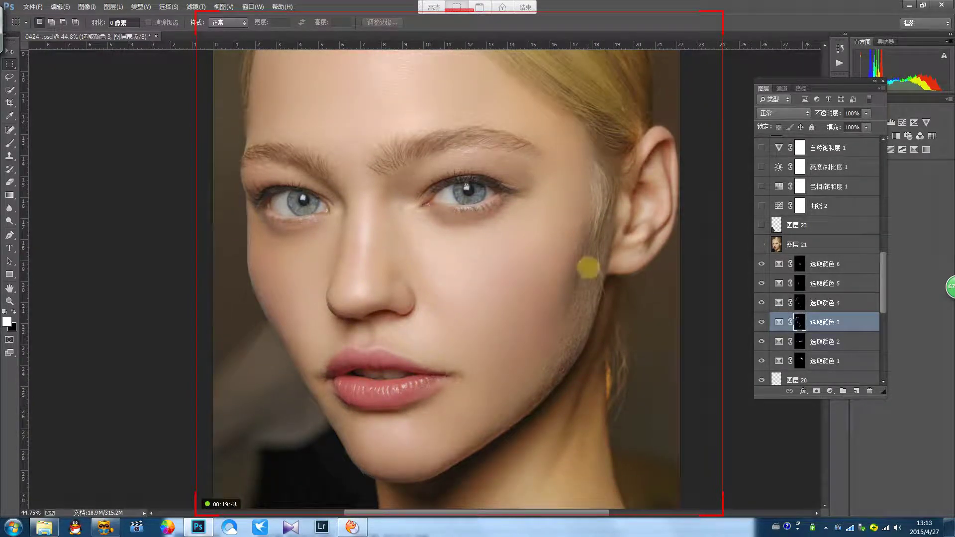
click(762, 244)
click(761, 225)
drag(565, 298, 521, 218)
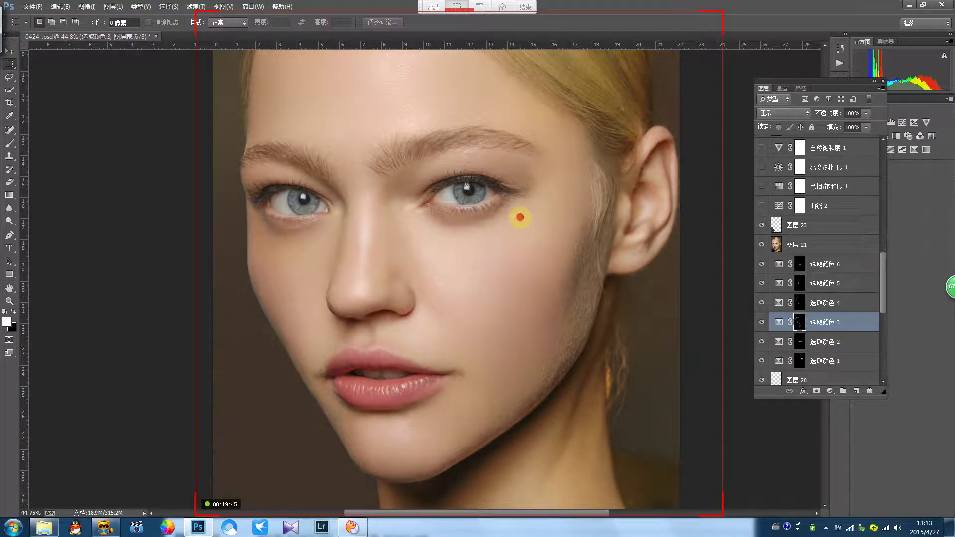
Step: Show 曲线 2, 色相/饱和度 1 and 亮度/对比度 1 with the whole portrait in view
key(z)
drag(541, 260, 498, 324)
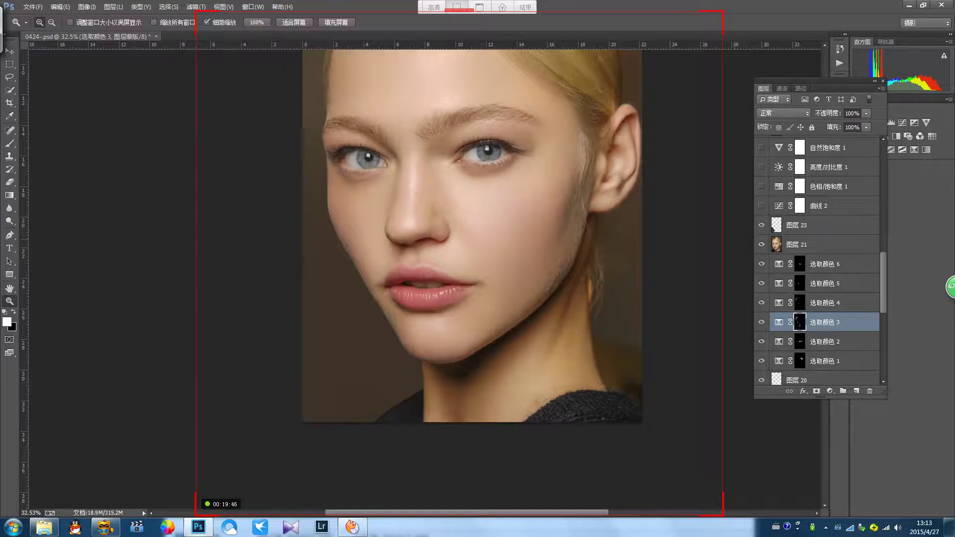
drag(444, 271, 413, 331)
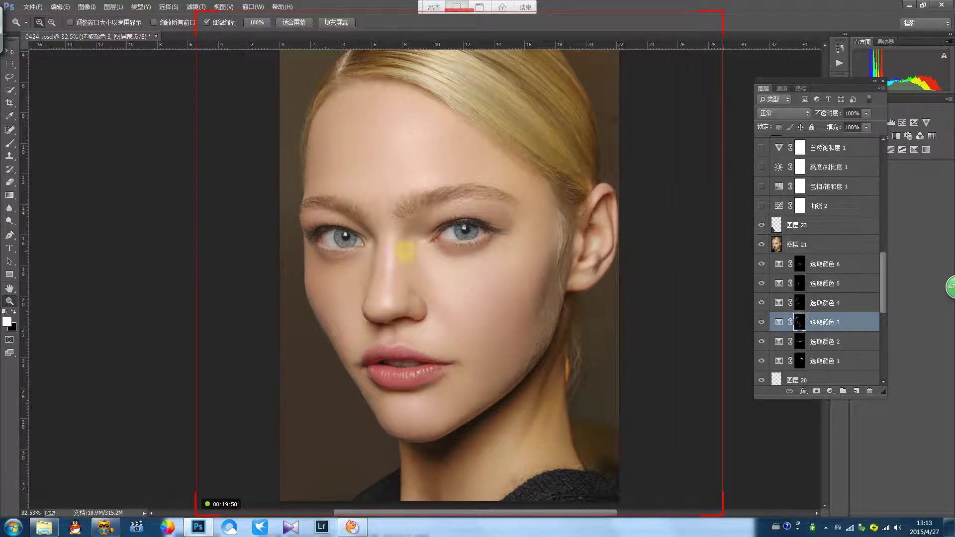
scroll(821, 234, up, 2)
scroll(818, 259, up, 1)
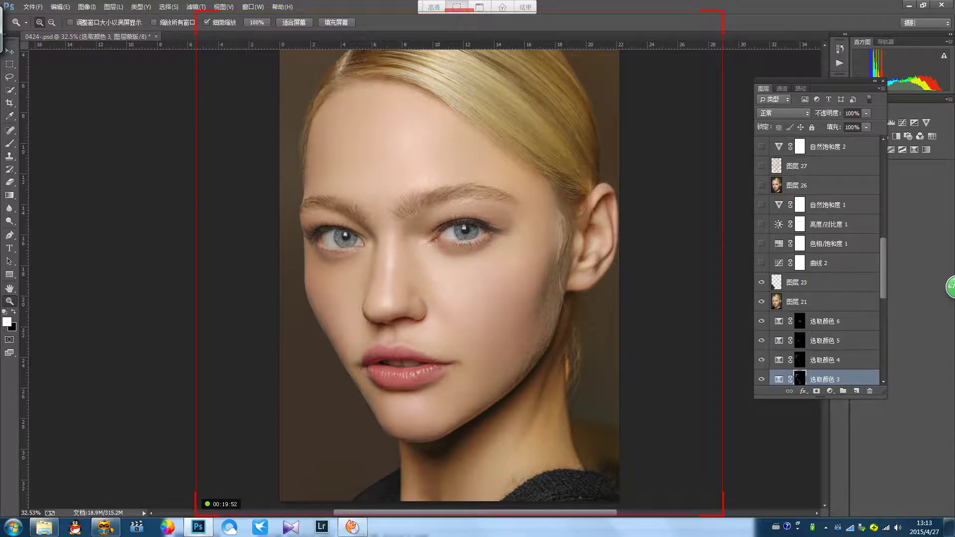
click(762, 244)
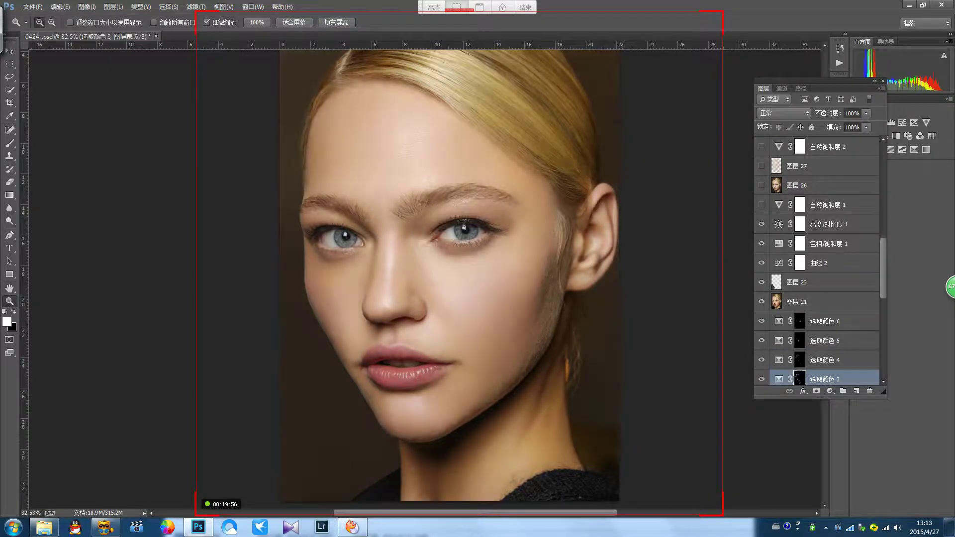
Step: Show 自然饱和度 1 and 图层 26, and compare the face with the soft-light 图层 27 shown and hidden
click(761, 204)
click(762, 185)
click(761, 166)
click(826, 166)
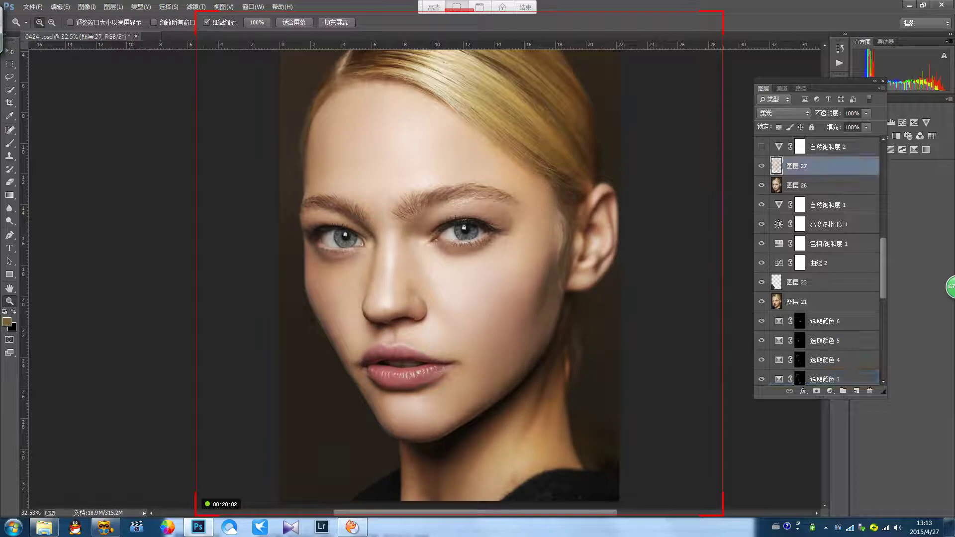
drag(488, 270, 618, 211)
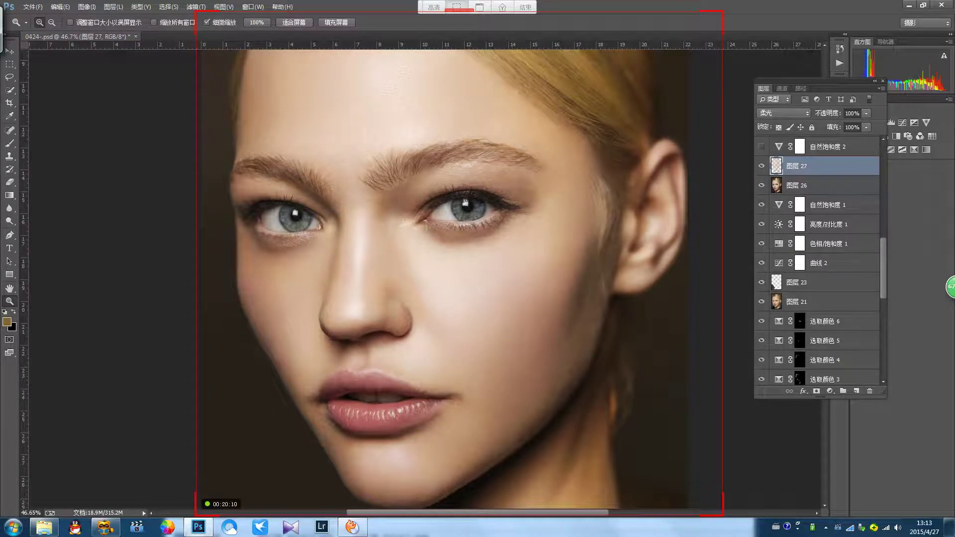
click(761, 166)
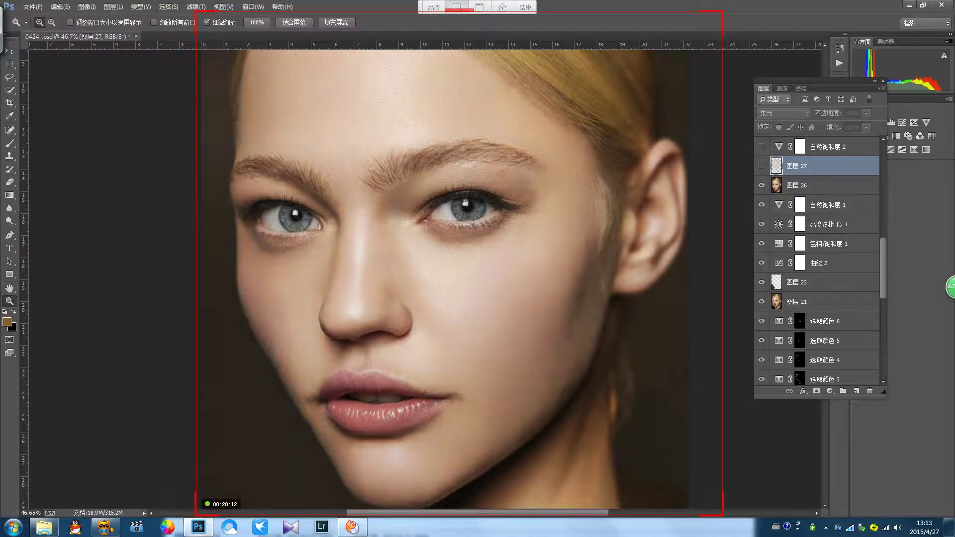
Step: Load the highlights of 图层 26 as a selection and copy them to a new layer
click(821, 185)
key(ctrl+alt+2)
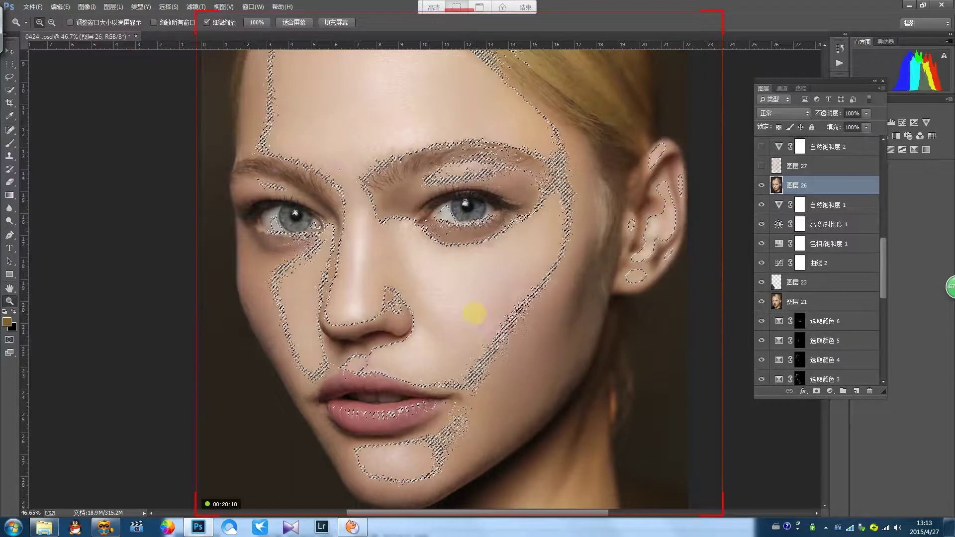
drag(456, 285, 472, 274)
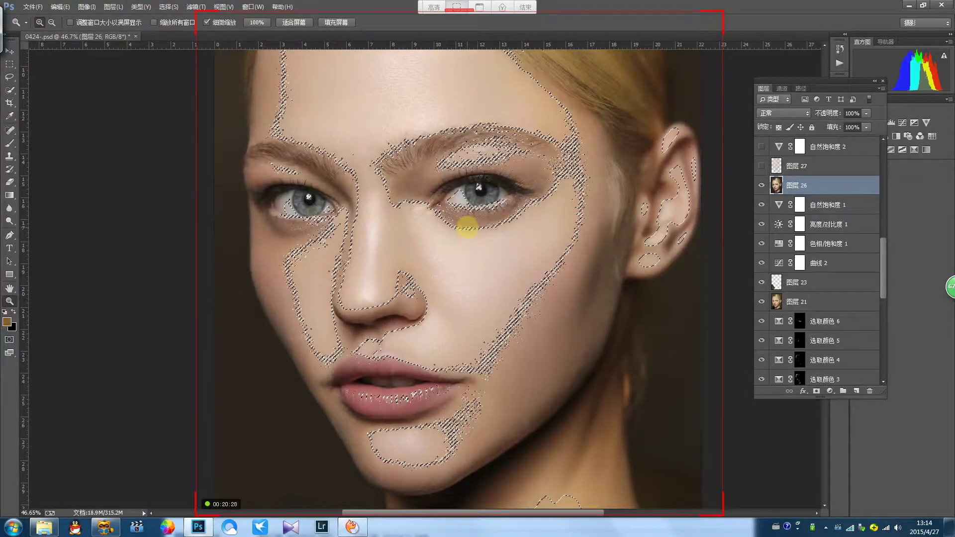
key(ctrl+v)
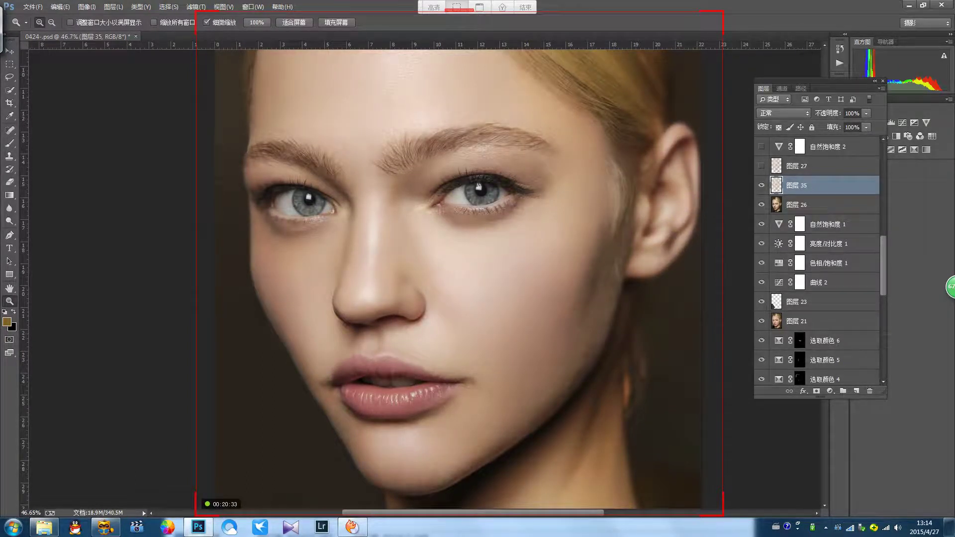
Step: Examine the copied highlights layer on its own and restore the other layers' visibility
alt+click(761, 185)
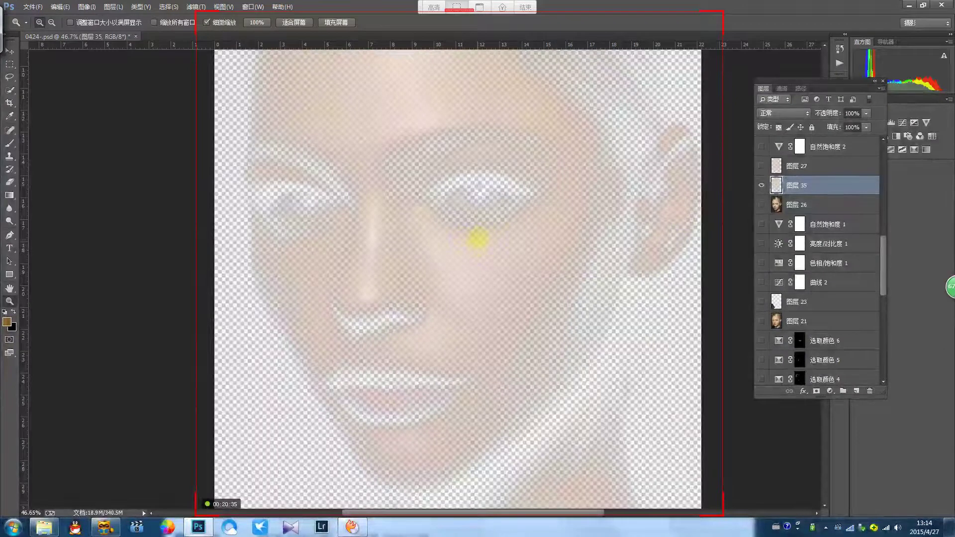
drag(480, 234, 459, 258)
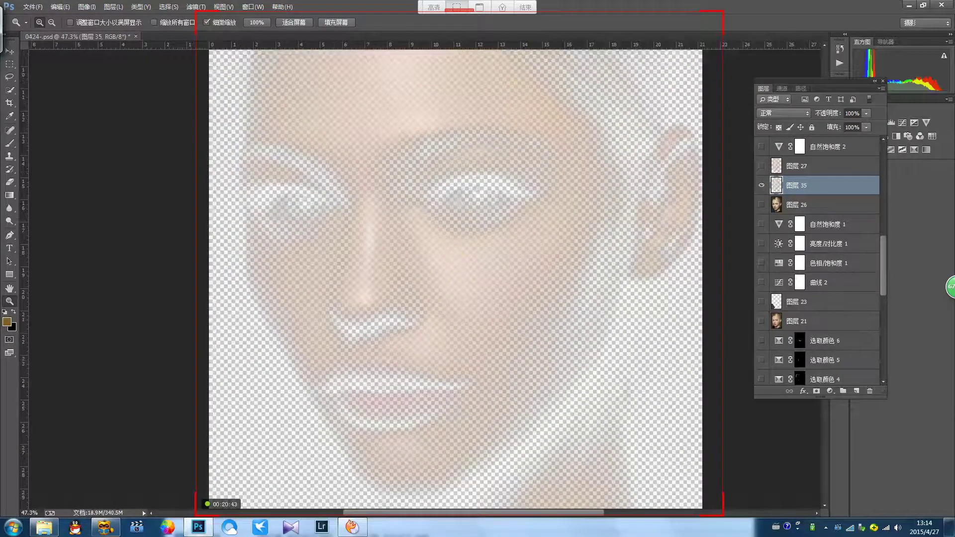
drag(822, 80, 633, 85)
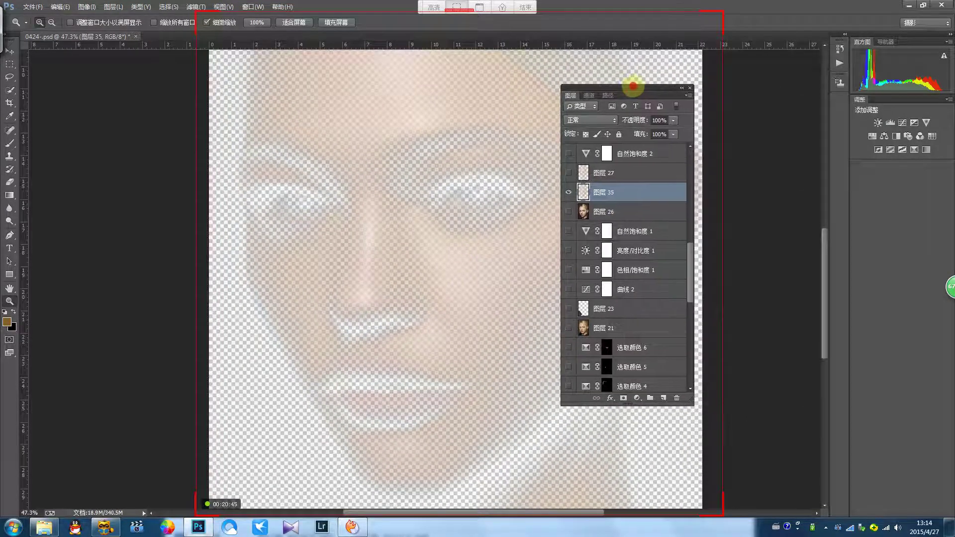
alt+click(569, 193)
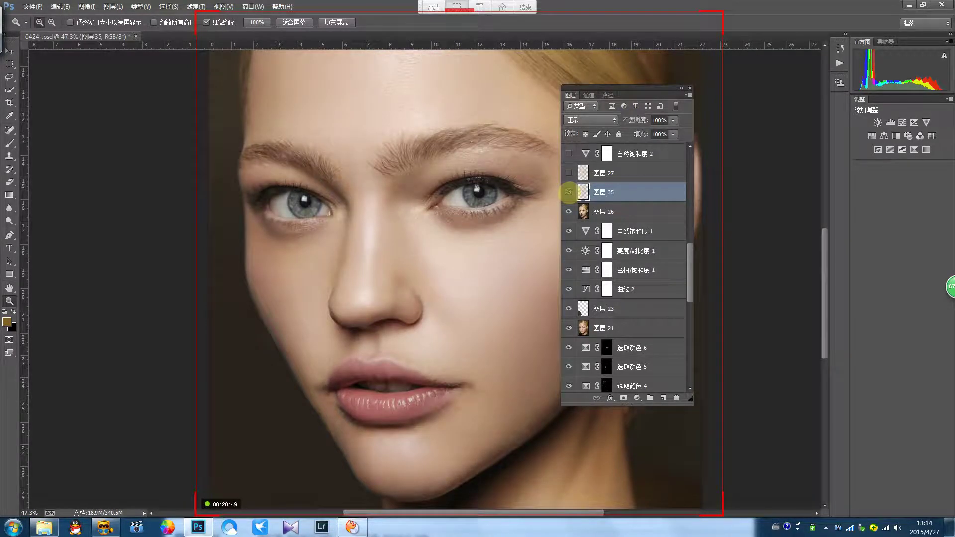
Step: Hide the layers from 图层 35 down to 曲线 2 and move the layer list clear of the face
mouse_move(689, 269)
mouse_down()
mouse_move(687, 287)
mouse_move(689, 269)
mouse_up()
drag(569, 202, 569, 279)
scroll(691, 281, down, 3)
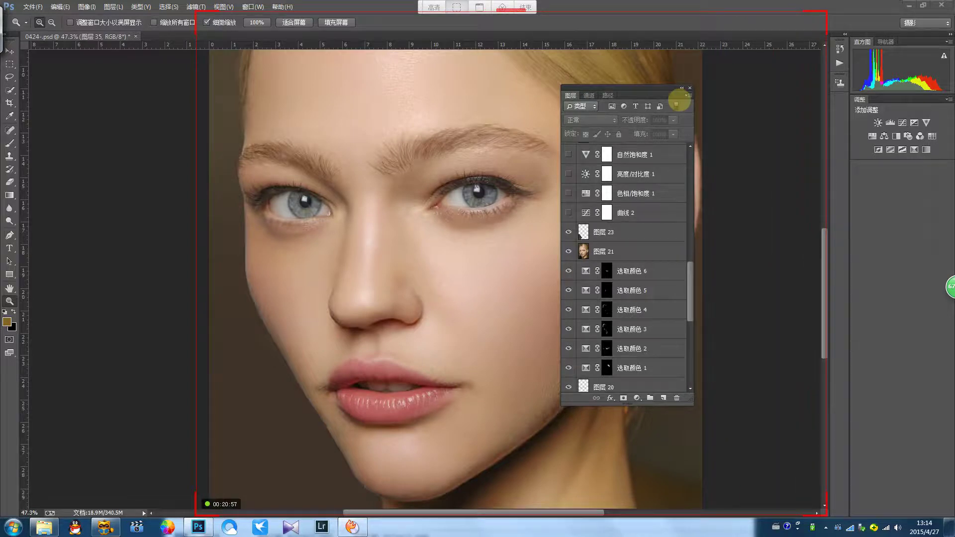
drag(657, 87, 772, 89)
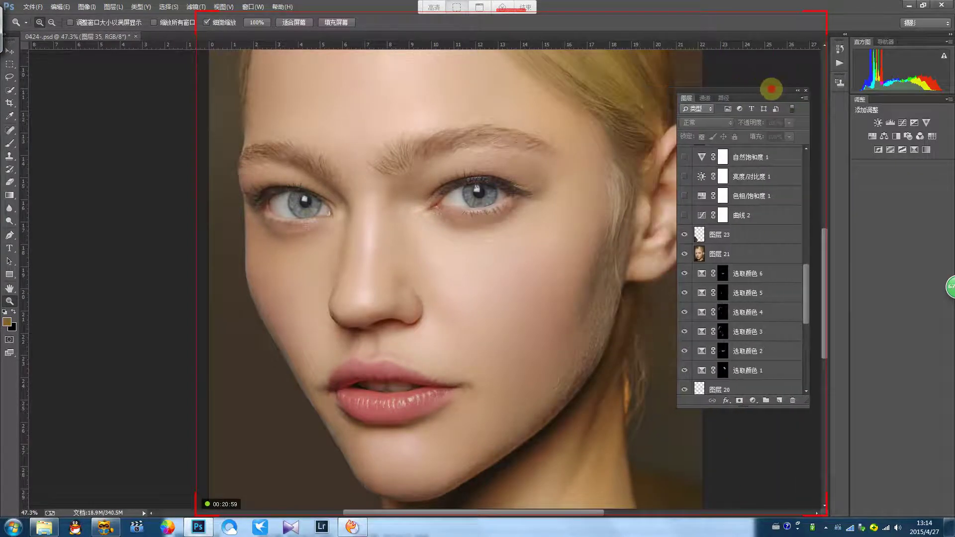
Step: View 图层 17 in isolation and bring the other layers back into view
drag(806, 271, 803, 312)
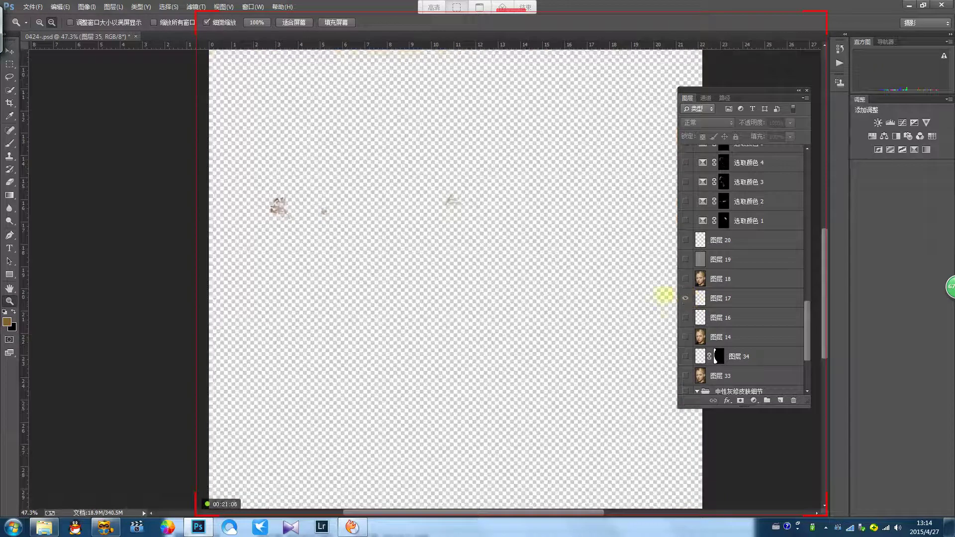
alt+click(686, 298)
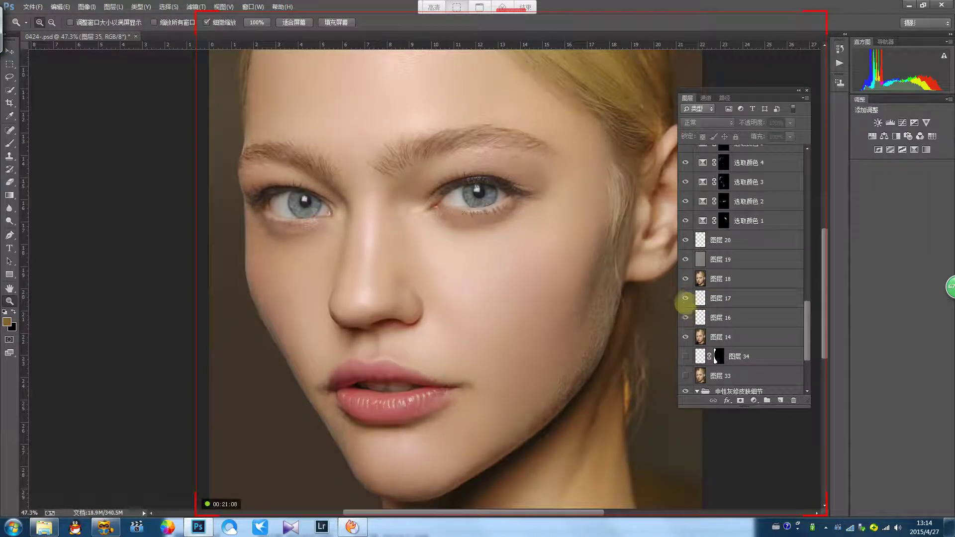
scroll(691, 350, down, 2)
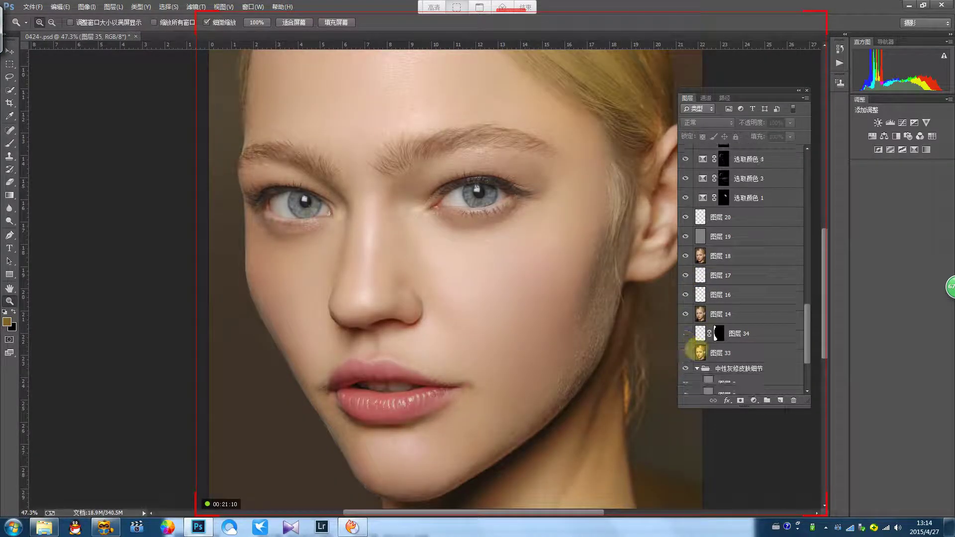
scroll(697, 350, up, 3)
scroll(686, 348, up, 2)
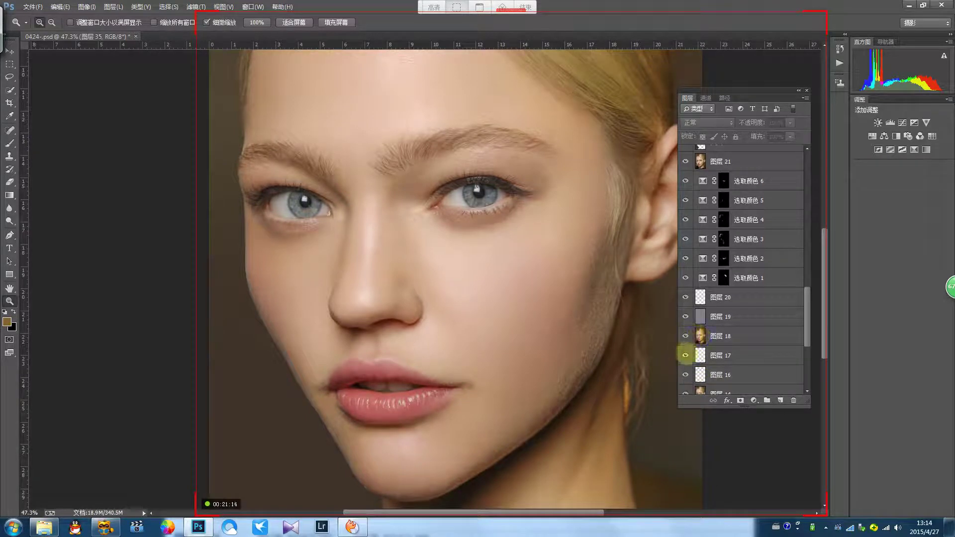
Step: Select 图层 17 and display only its repairs around the eyes
click(699, 355)
scroll(694, 355, down, 2)
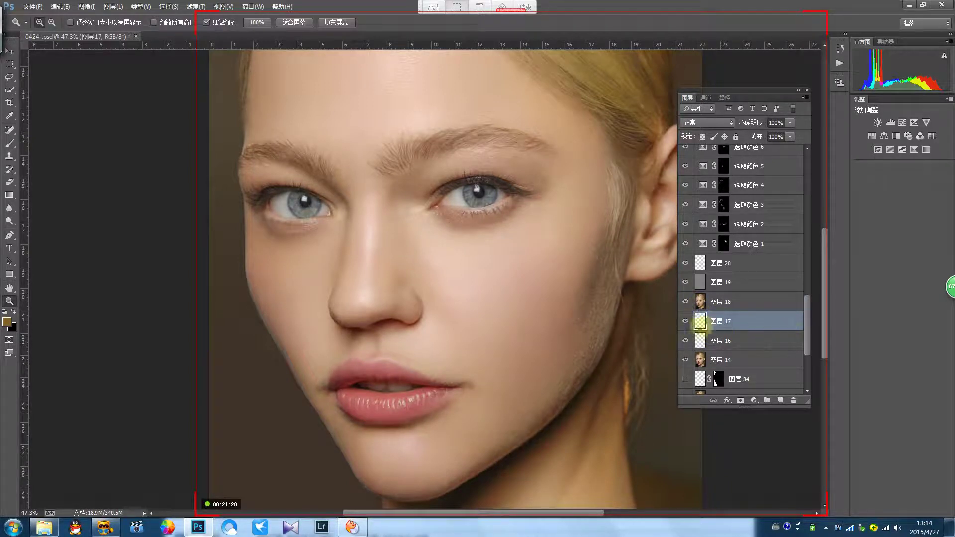
alt+click(685, 321)
alt+click(686, 321)
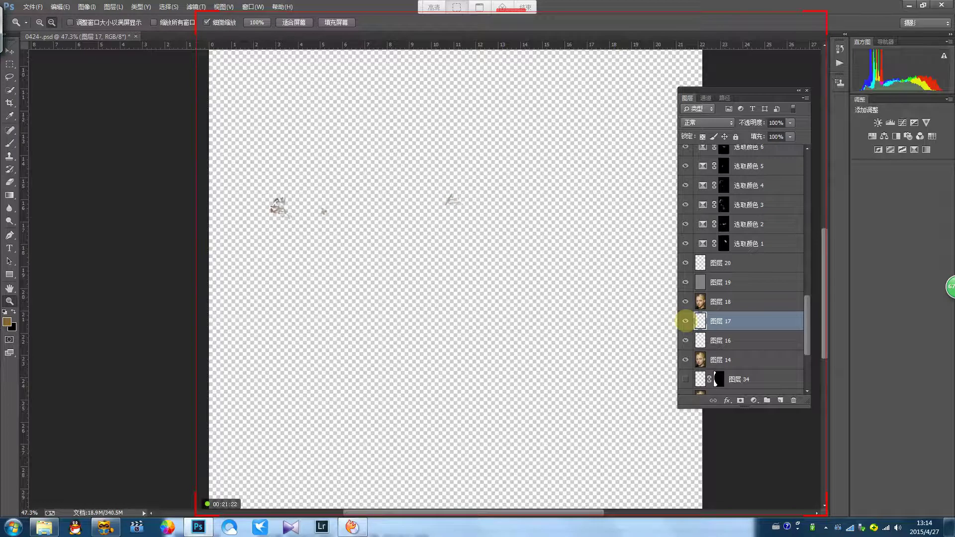
alt+click(685, 321)
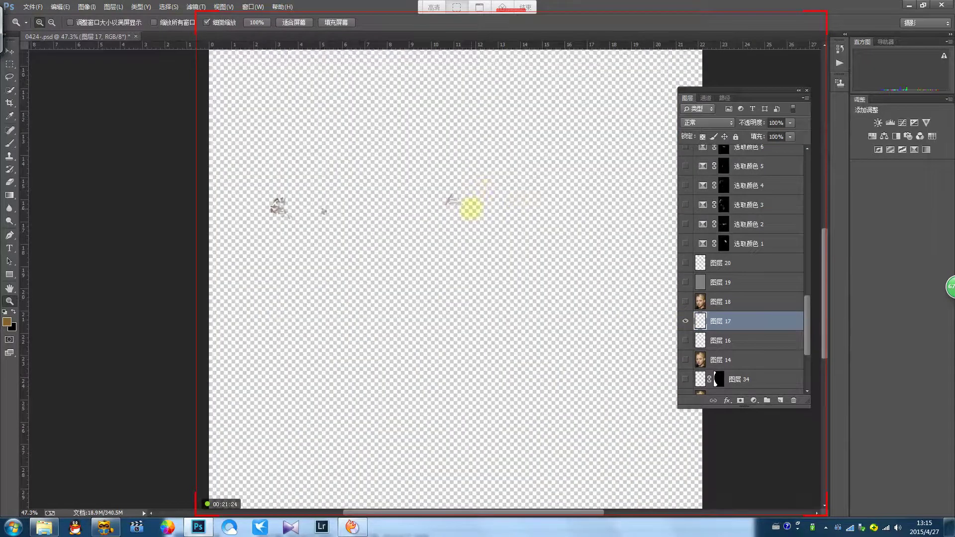
Step: Bring the other layers back into view and check 图层 18 in isolation
drag(490, 190, 640, 255)
alt+click(684, 321)
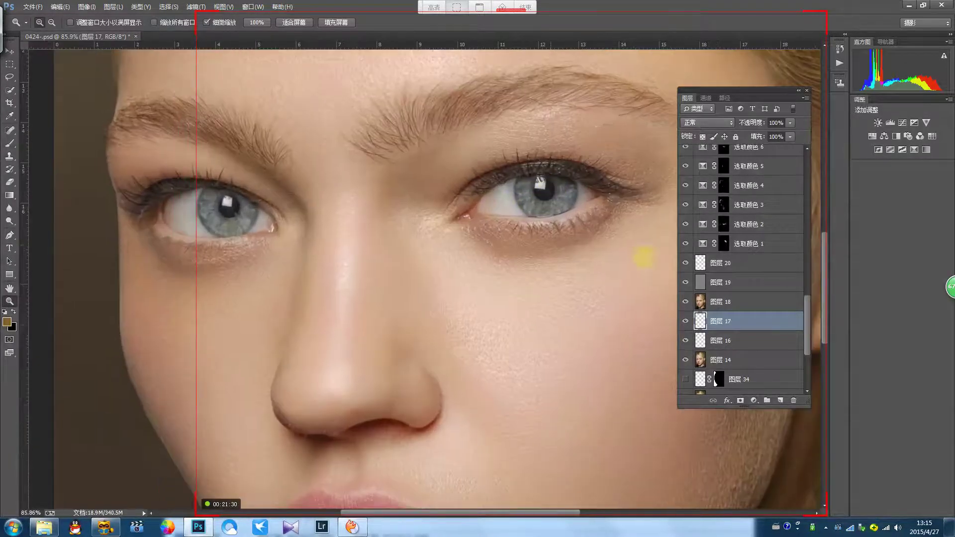
alt+click(686, 302)
alt+click(686, 301)
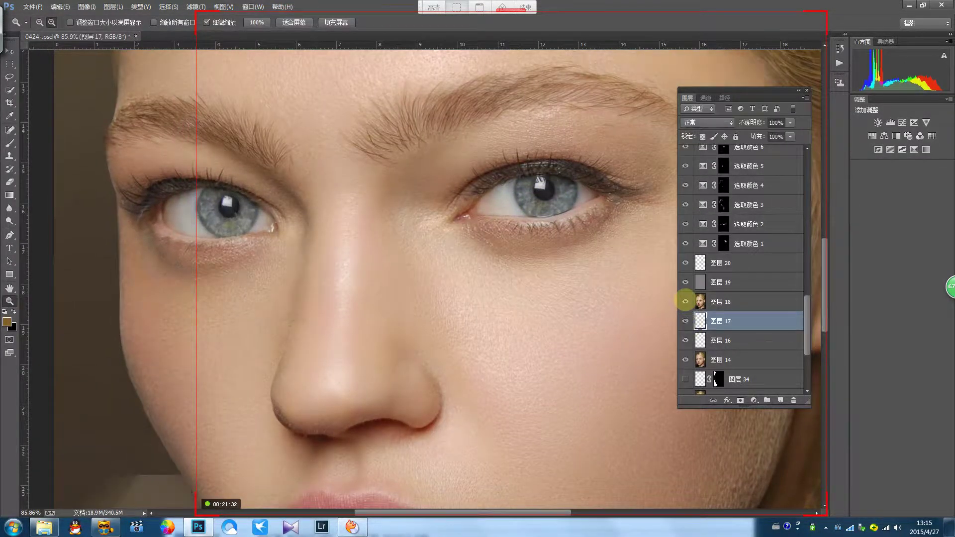
Step: Hide the layers from 图层 18 upward and compare the eye area with 图层 17 off and on
drag(686, 302, 689, 174)
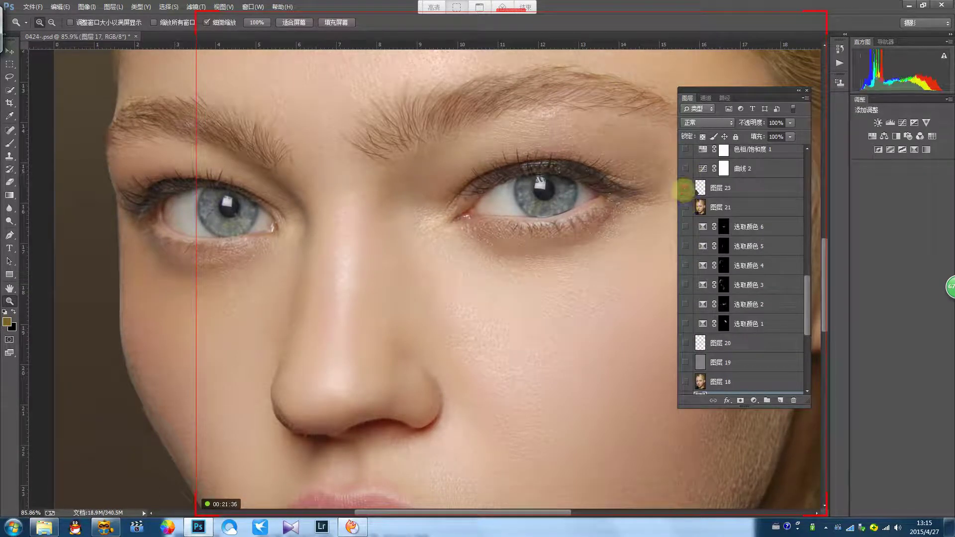
scroll(692, 274, down, 3)
scroll(692, 274, down, 5)
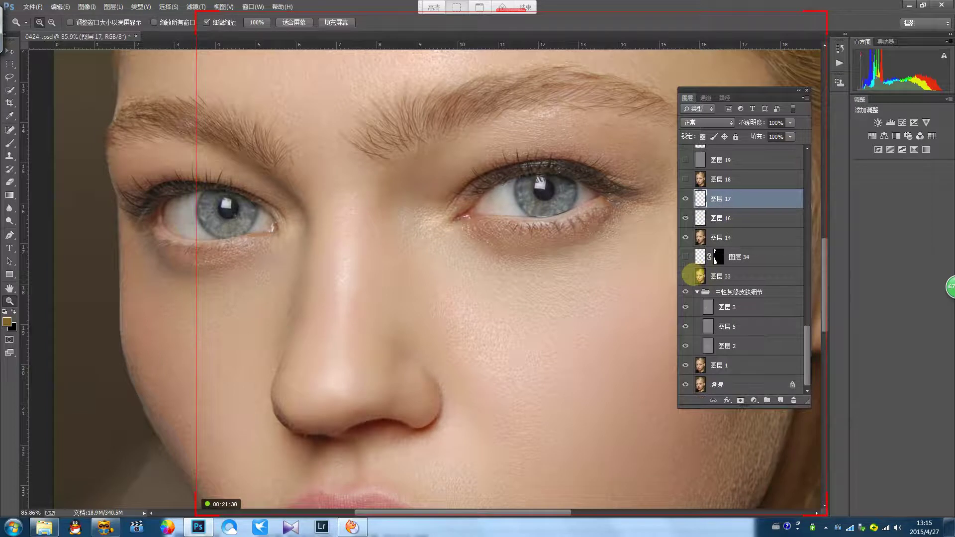
scroll(689, 258, up, 1)
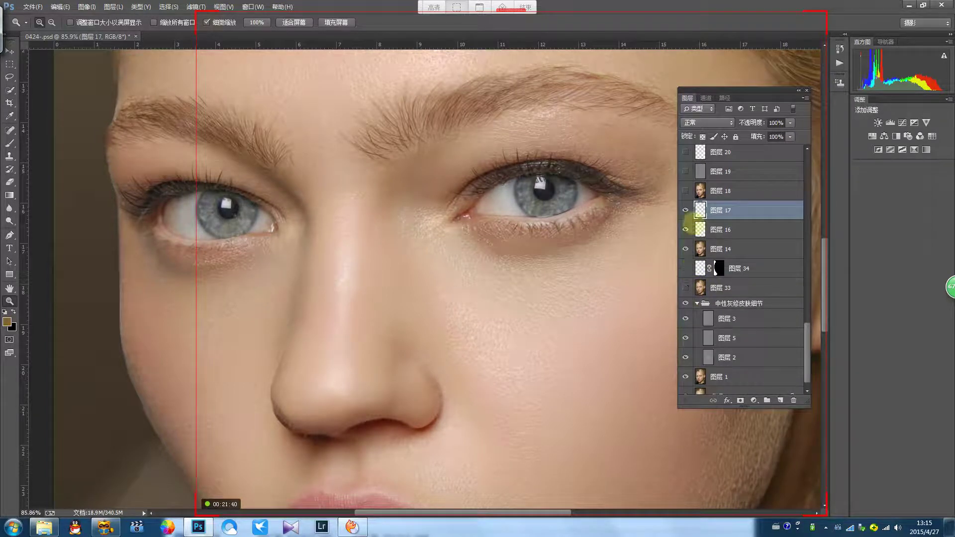
click(686, 210)
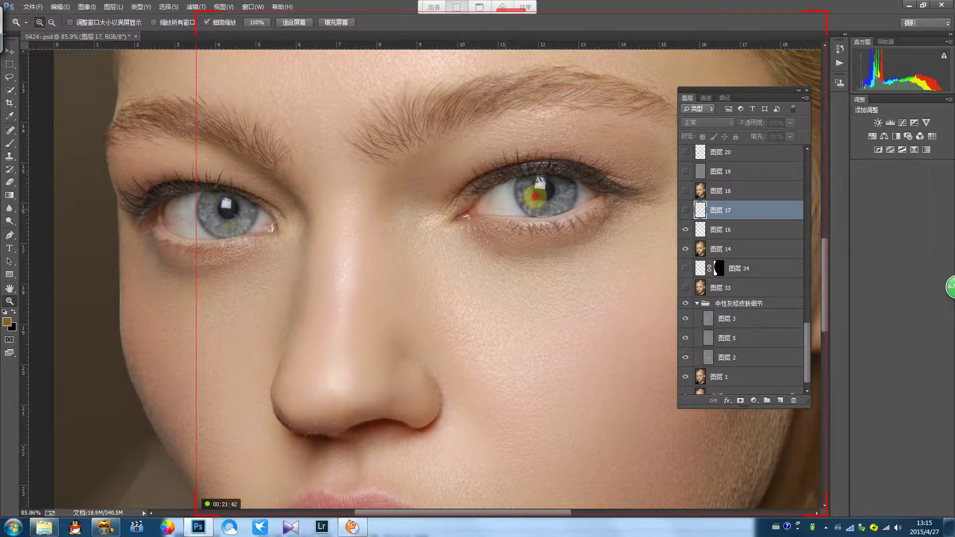
drag(537, 192, 555, 188)
click(686, 210)
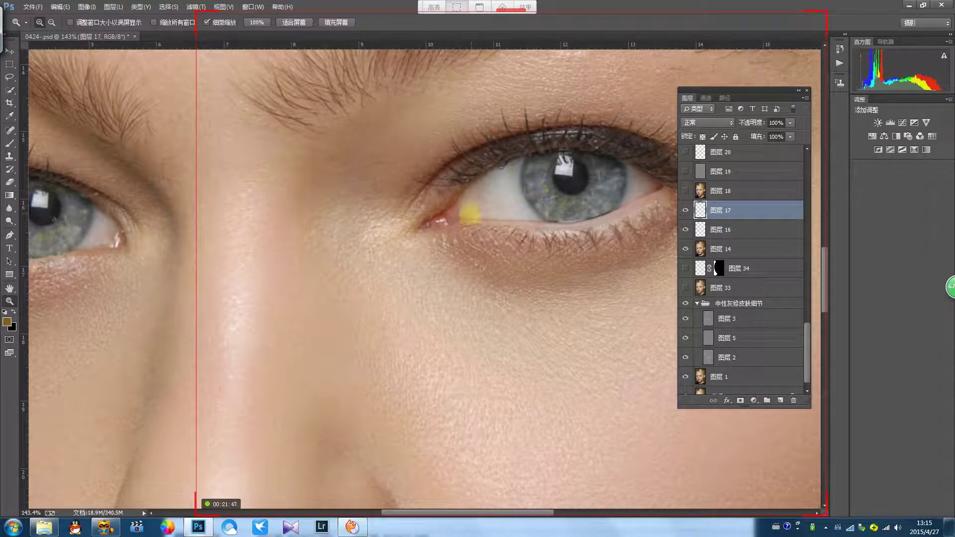
Step: Show 图层 18 and 图层 19 and examine the skin around the inner eye corner
click(686, 191)
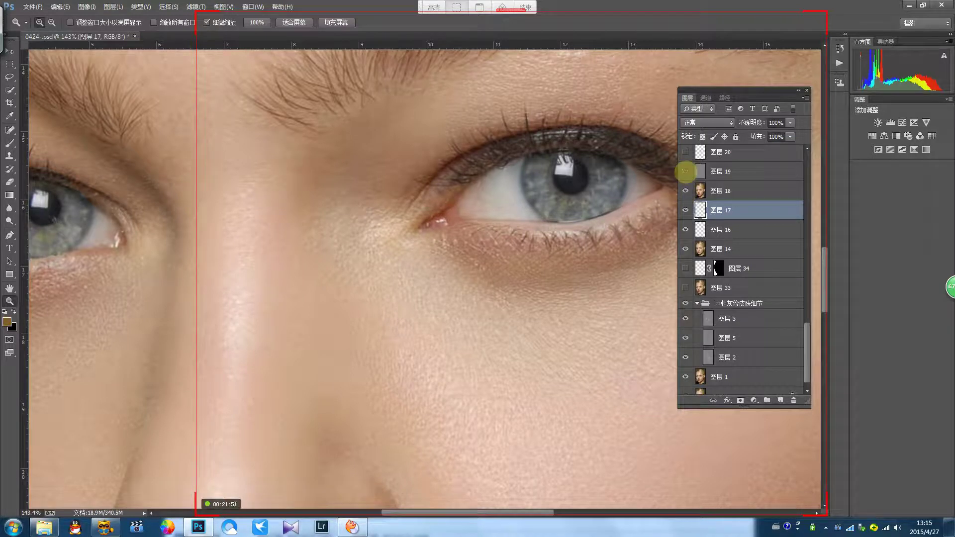
click(501, 214)
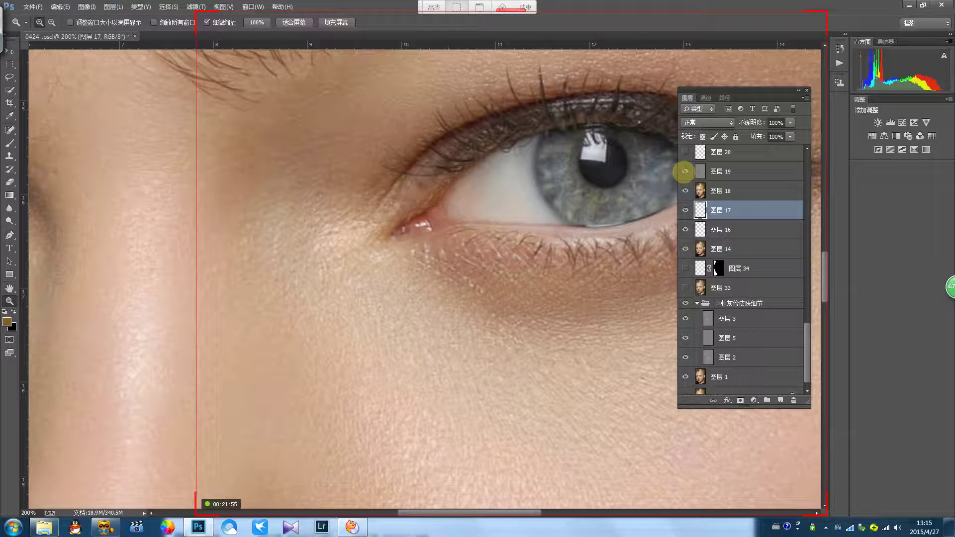
drag(523, 238, 448, 272)
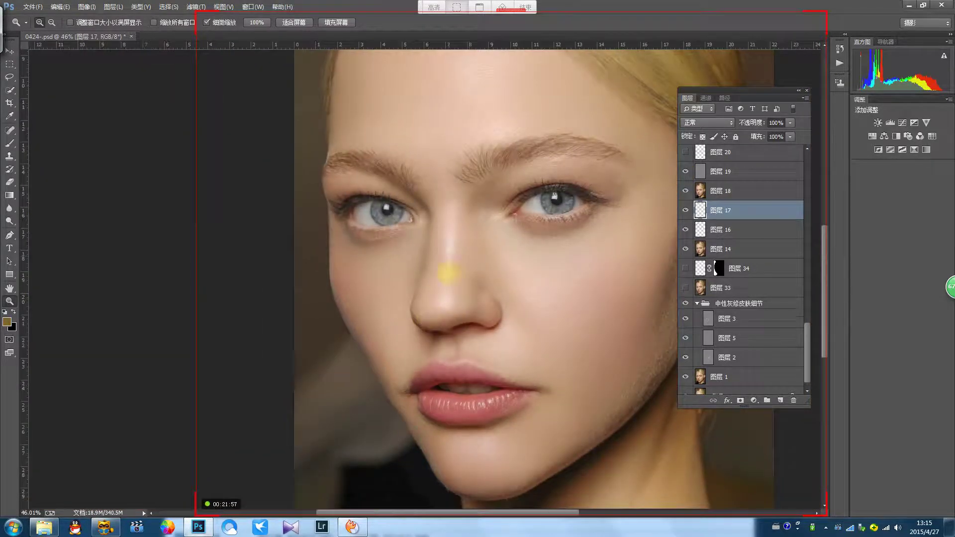
Step: Select and show 图层 20, view its painted patches alone, and restore the other visible layers over the face
scroll(732, 202, up, 3)
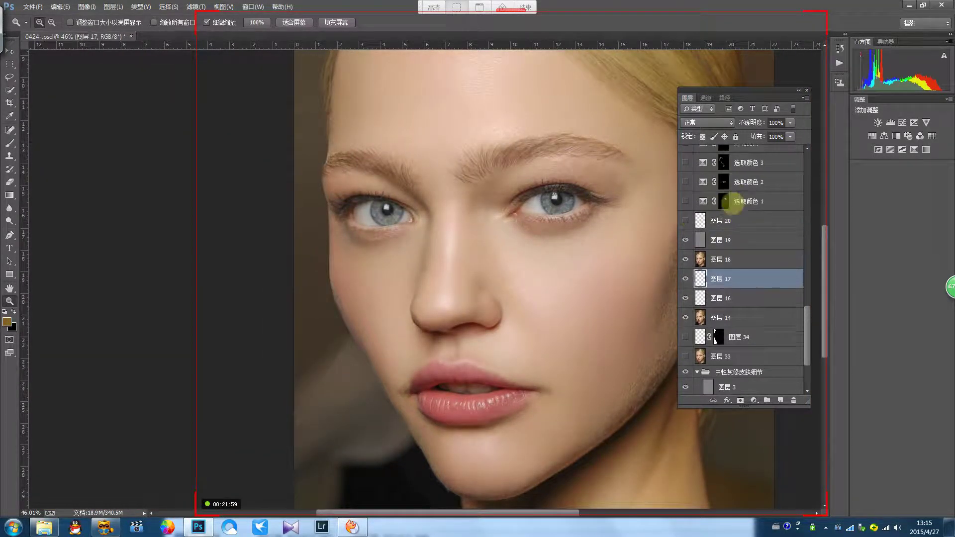
click(700, 220)
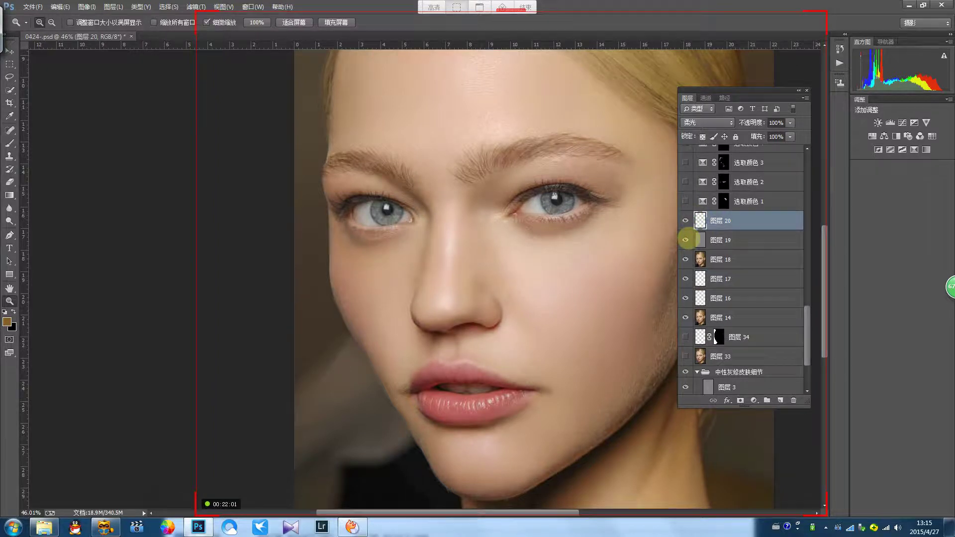
alt+click(685, 220)
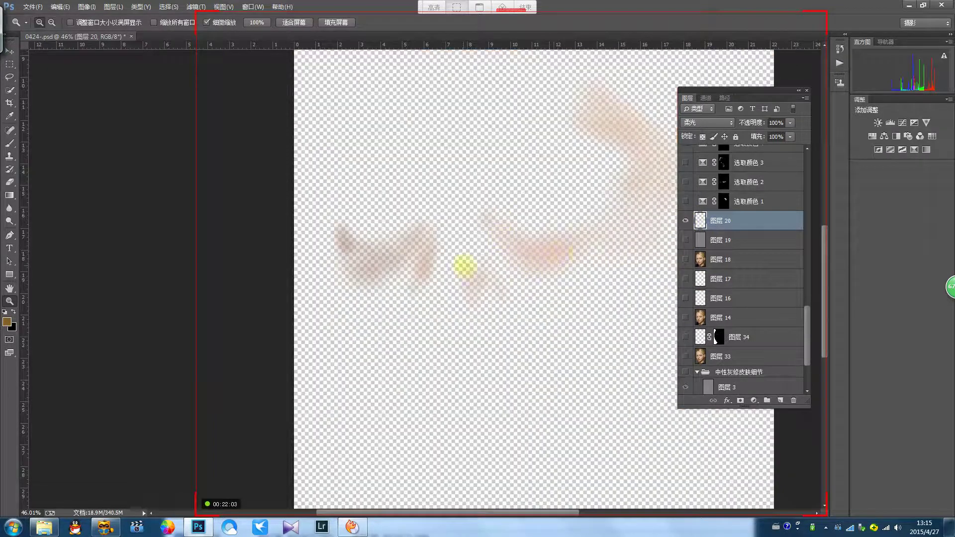
drag(506, 248, 417, 277)
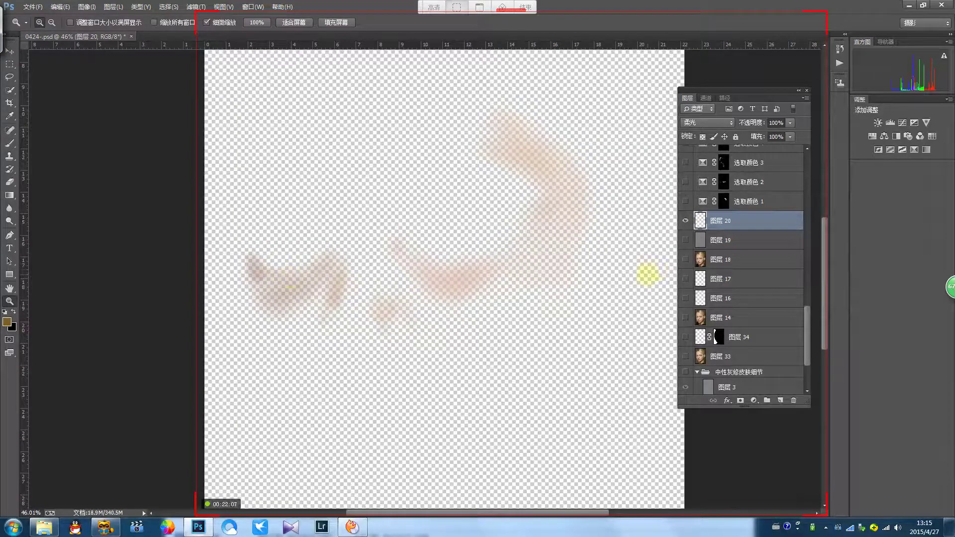
alt+click(686, 220)
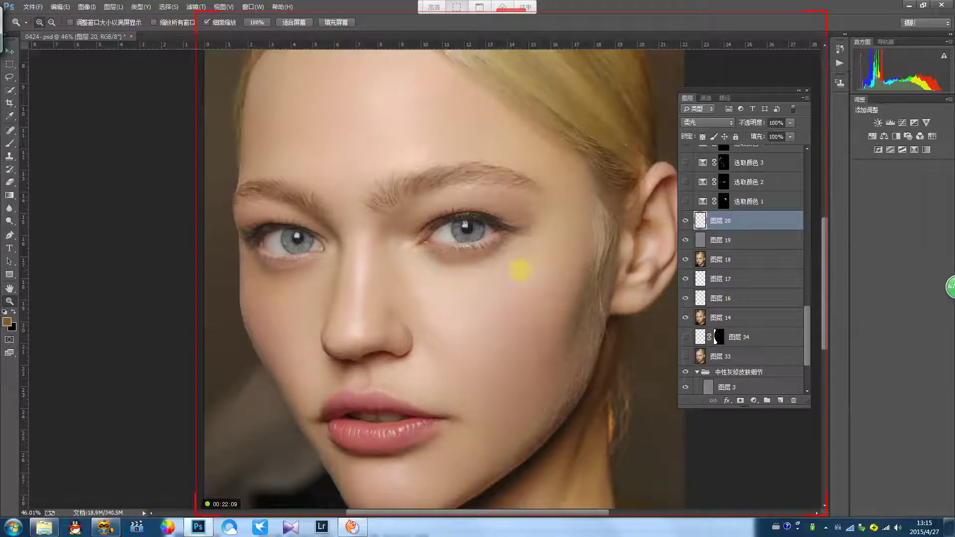
drag(422, 319, 438, 297)
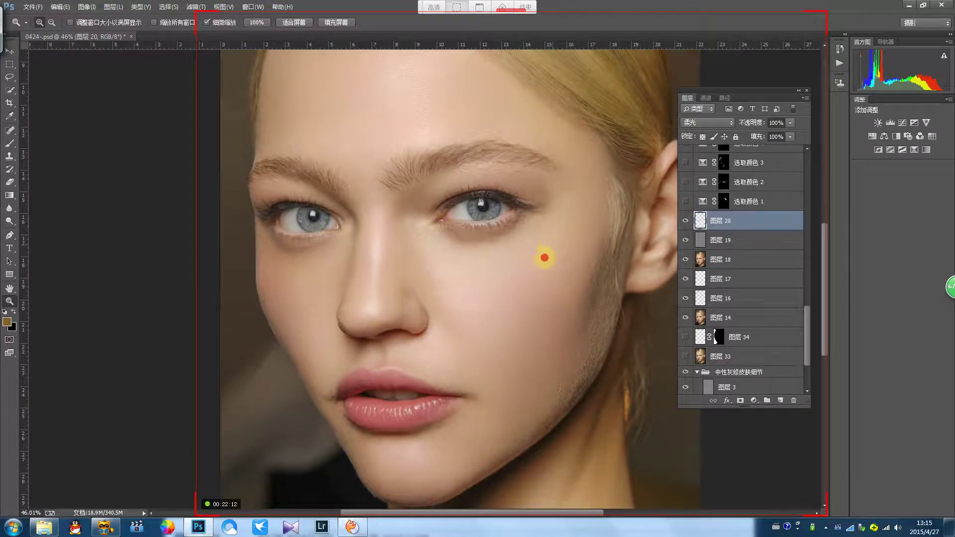
drag(544, 258, 536, 278)
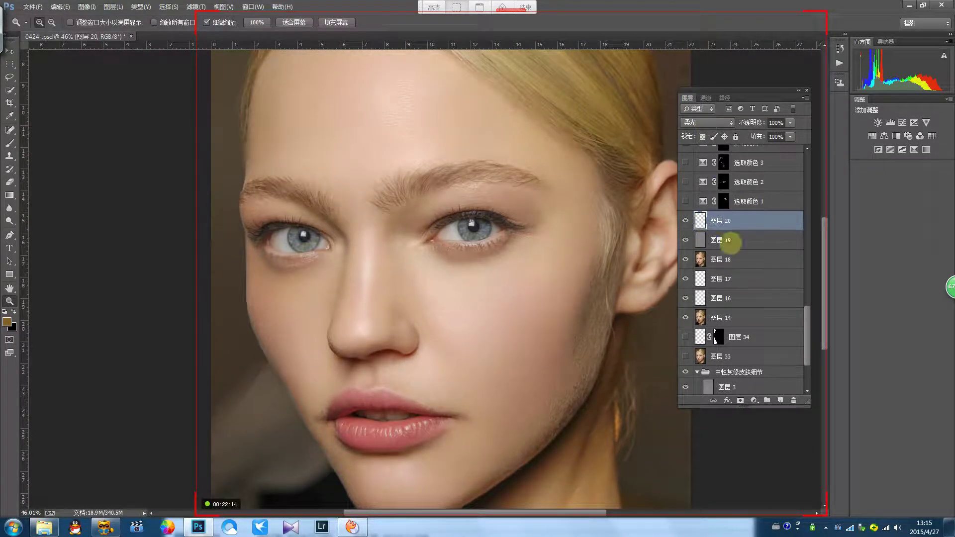
Step: Inspect the mask of 选取颜色 1 and make that adjustment layer visible
scroll(731, 240, up, 4)
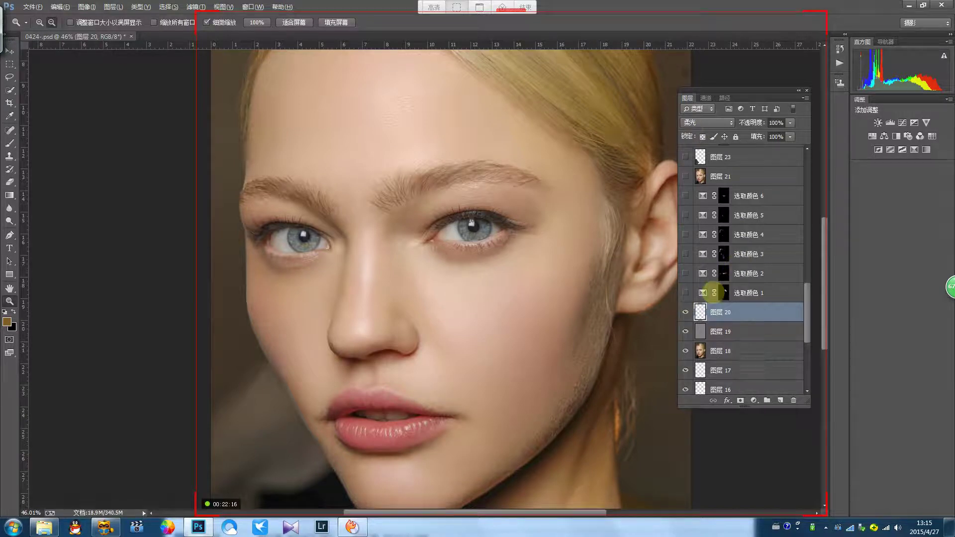
alt+click(721, 293)
alt+click(722, 292)
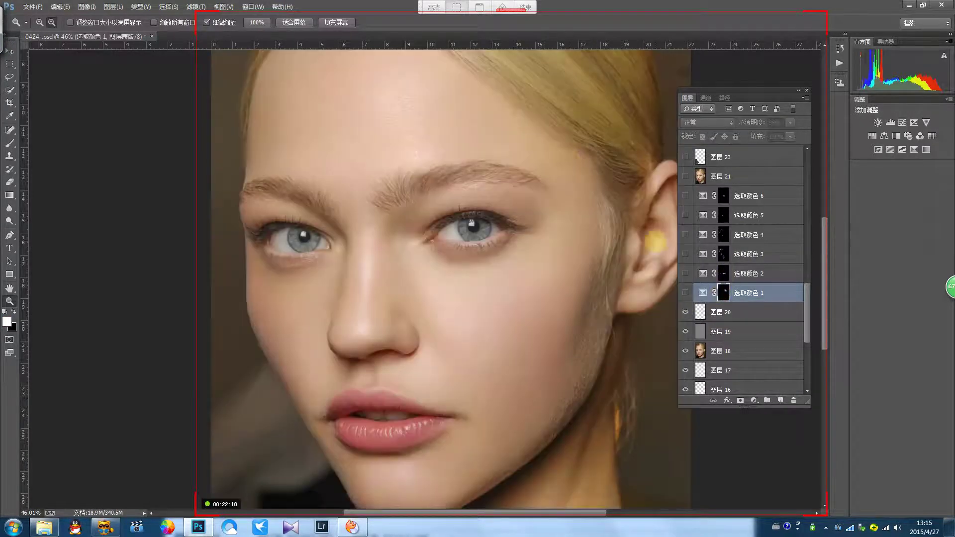
click(688, 291)
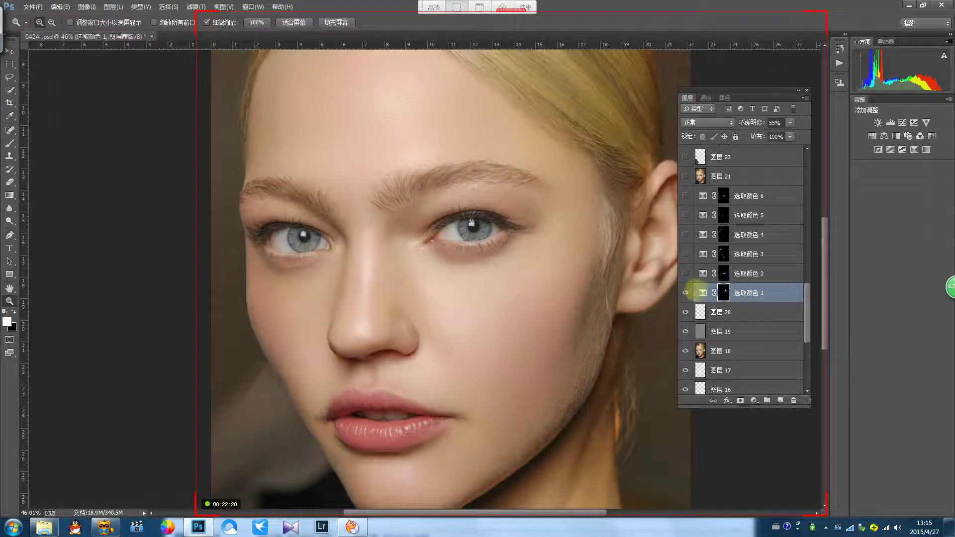
Step: Open the Selective Color settings of 选取颜色 1 and review its red and yellow adjustments
double_click(702, 293)
drag(555, 103, 642, 95)
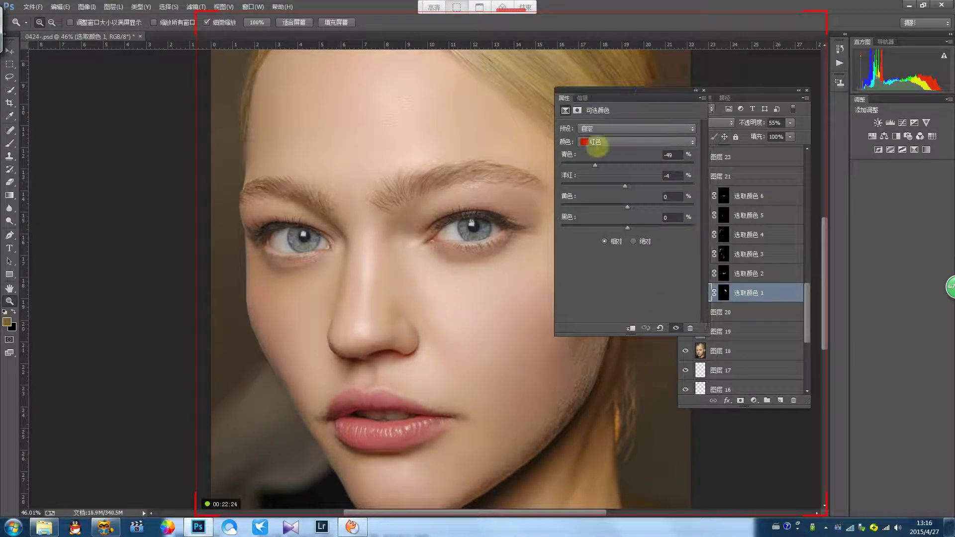
click(615, 142)
click(614, 159)
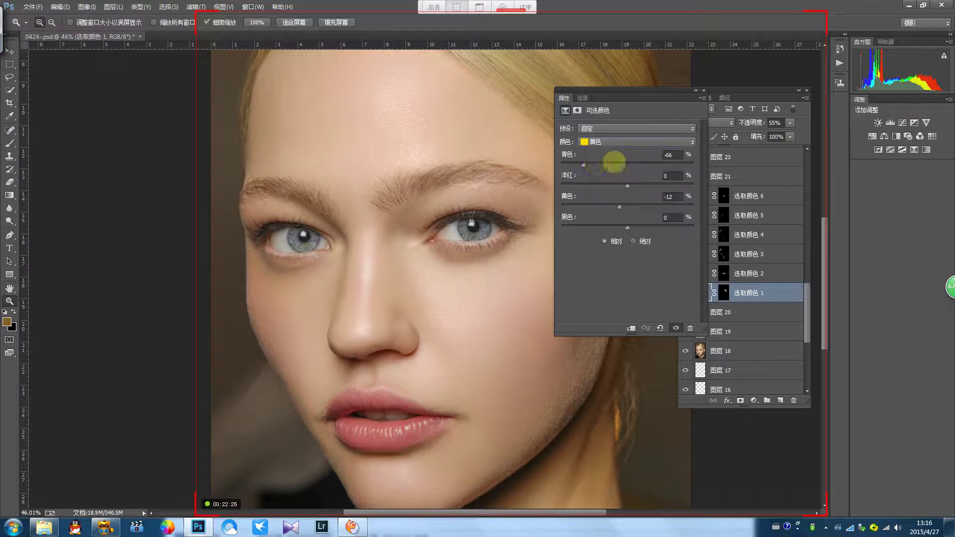
Step: Move the adjustment settings clear of the layer list and compare the face with 选取颜色 1 off and on
drag(628, 90, 411, 228)
click(686, 293)
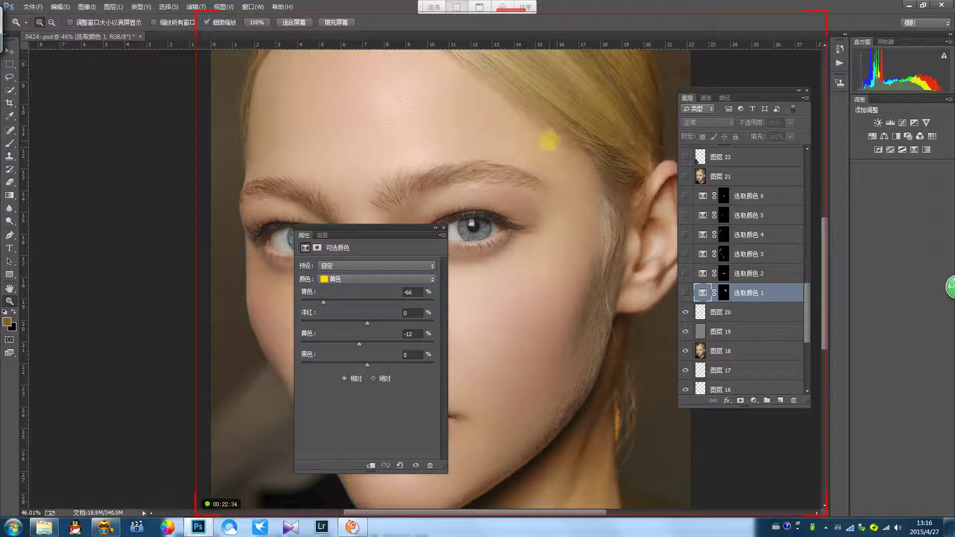
click(685, 293)
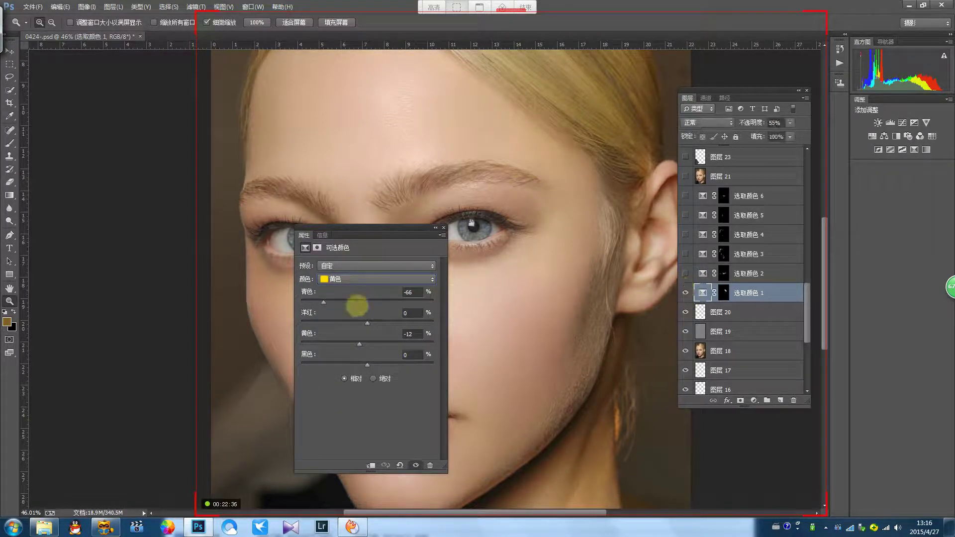
Step: Recheck the red and yellow values of 选取颜色 1 and close its settings
click(342, 279)
click(341, 291)
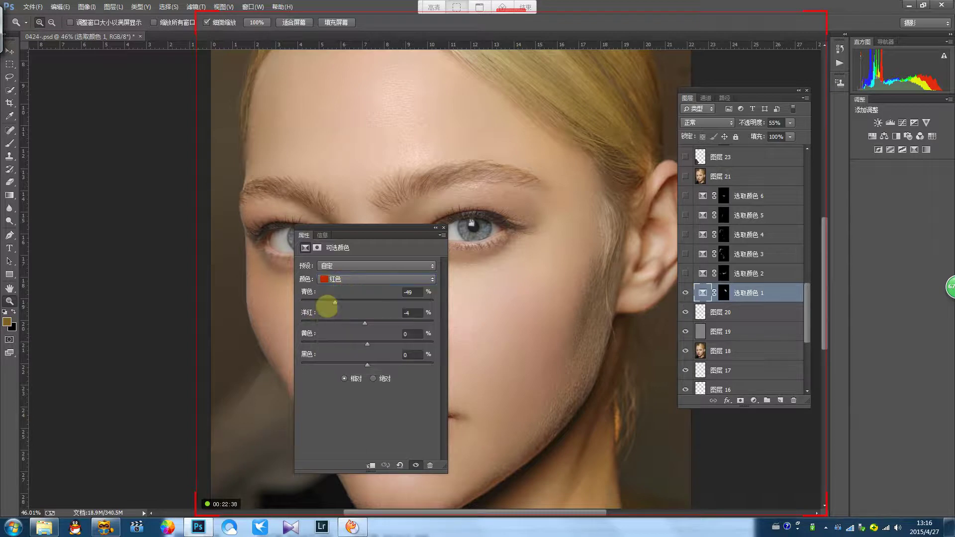
click(341, 278)
click(343, 300)
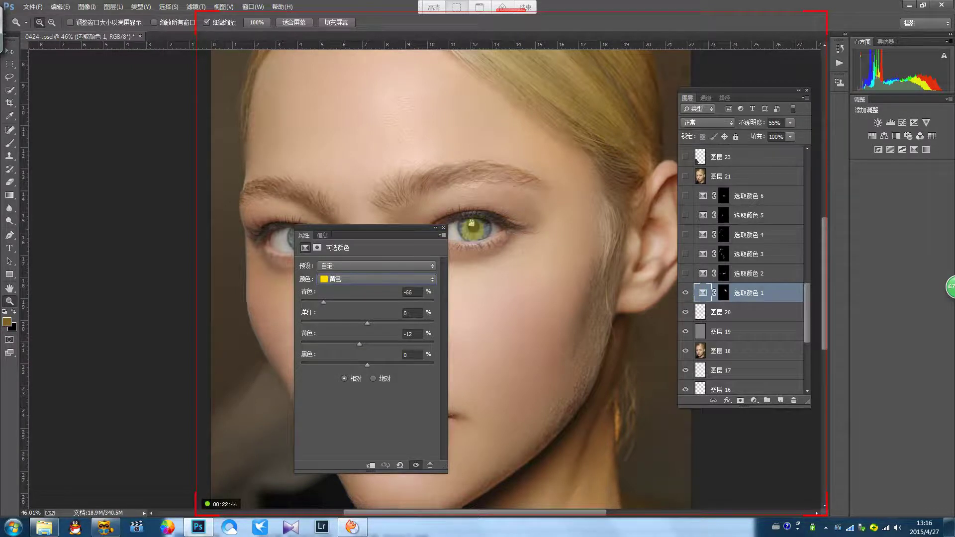
click(444, 228)
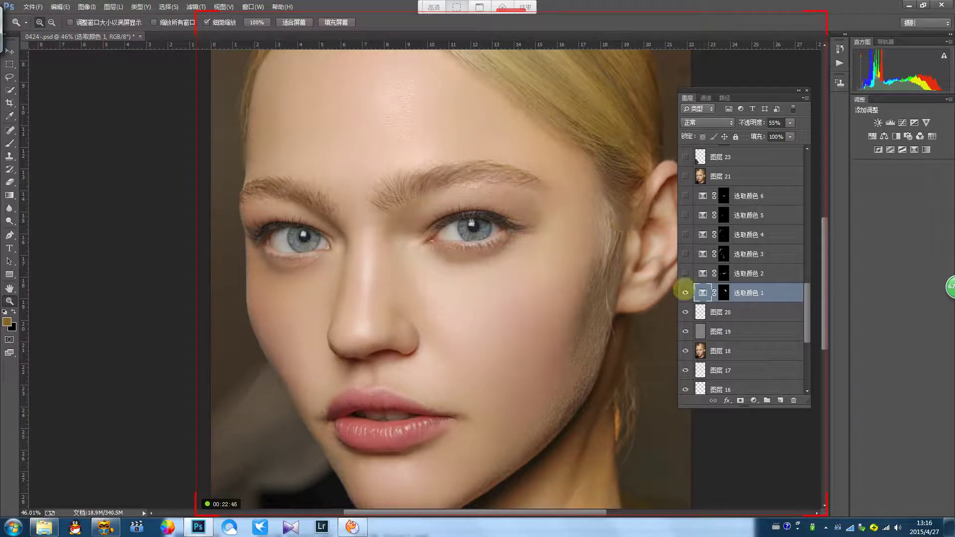
Step: View the mask of 选取颜色 1 again and toggle the layer to compare the skin near the temple
alt+click(723, 293)
alt+click(723, 293)
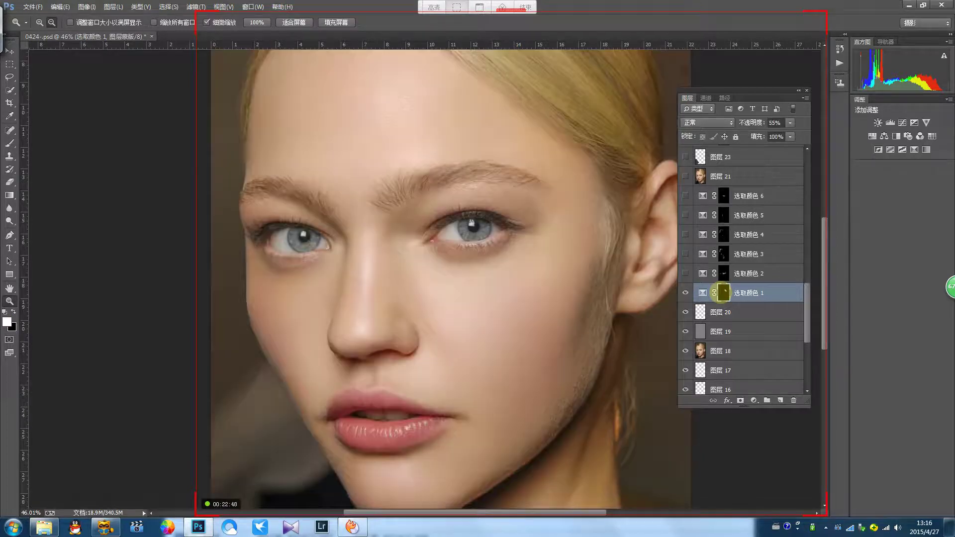
click(686, 292)
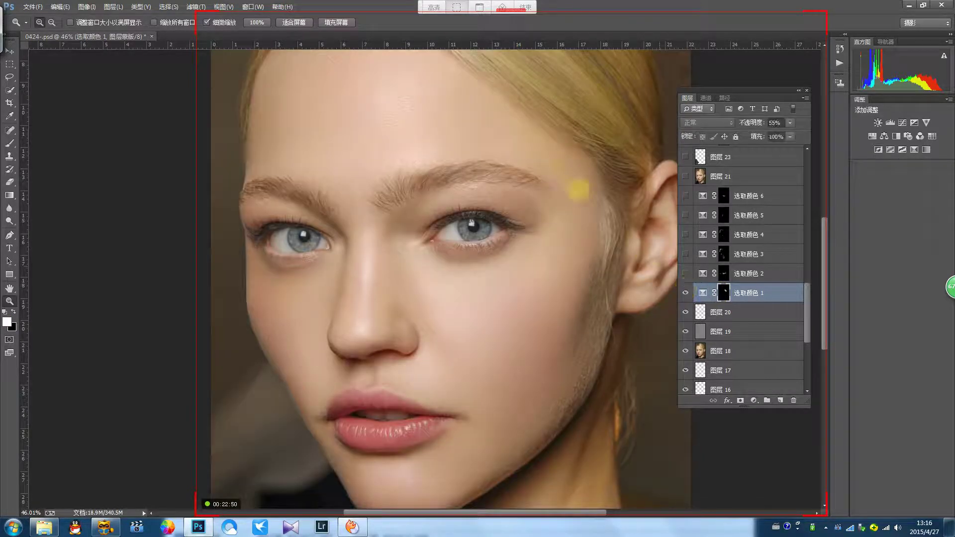
click(686, 293)
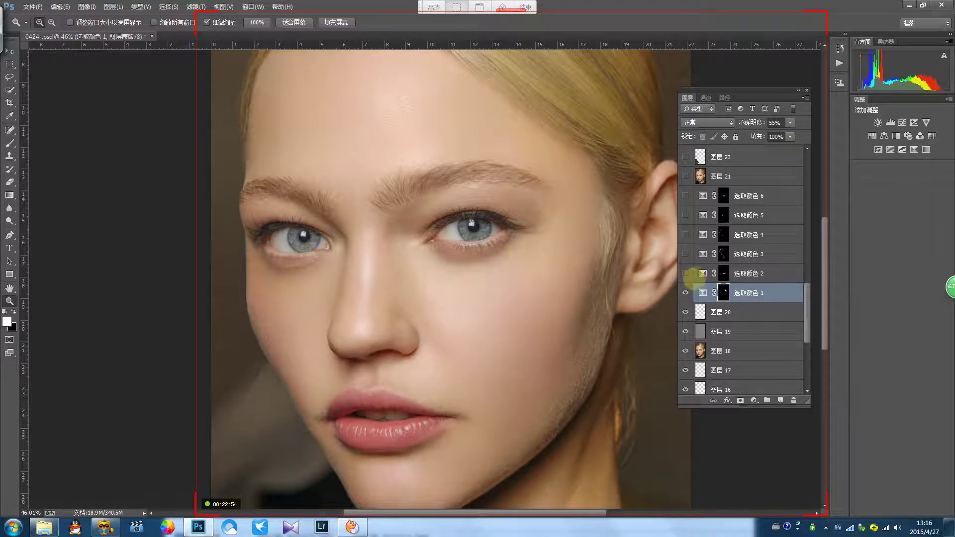
Step: Inspect the masks of 选取颜色 2 and 选取颜色 3 and make 选取颜色 2 through 选取颜色 6 visible
alt+click(724, 273)
alt+click(724, 273)
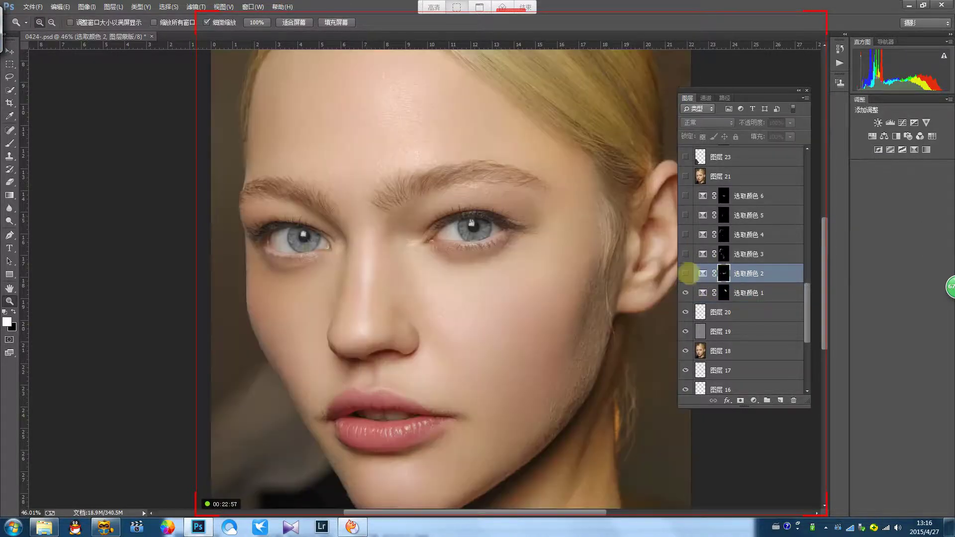
alt+click(723, 254)
alt+click(722, 254)
click(686, 254)
drag(686, 234, 686, 195)
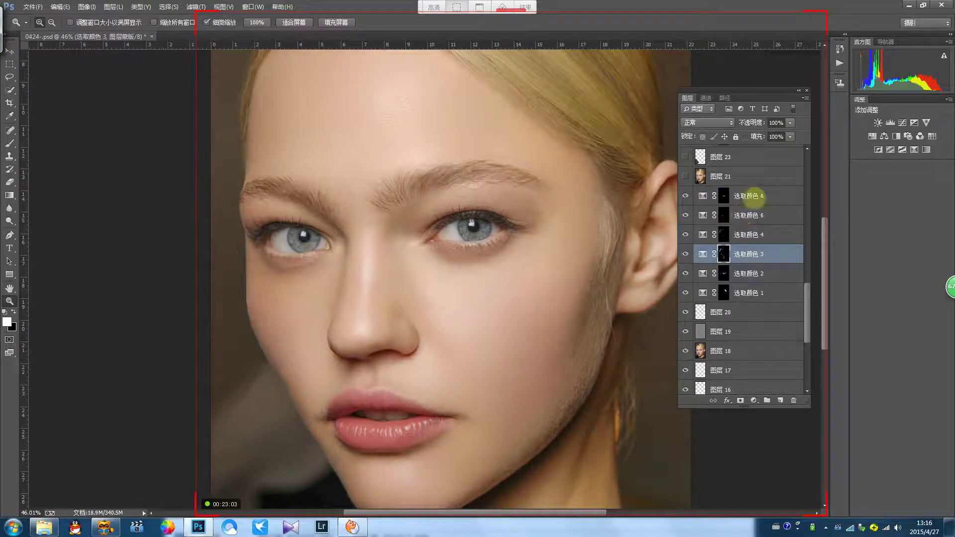
Step: Group the layers 选取颜色 1 through 选取颜色 6 and name the group 微调肤色
click(780, 195)
shift+click(781, 293)
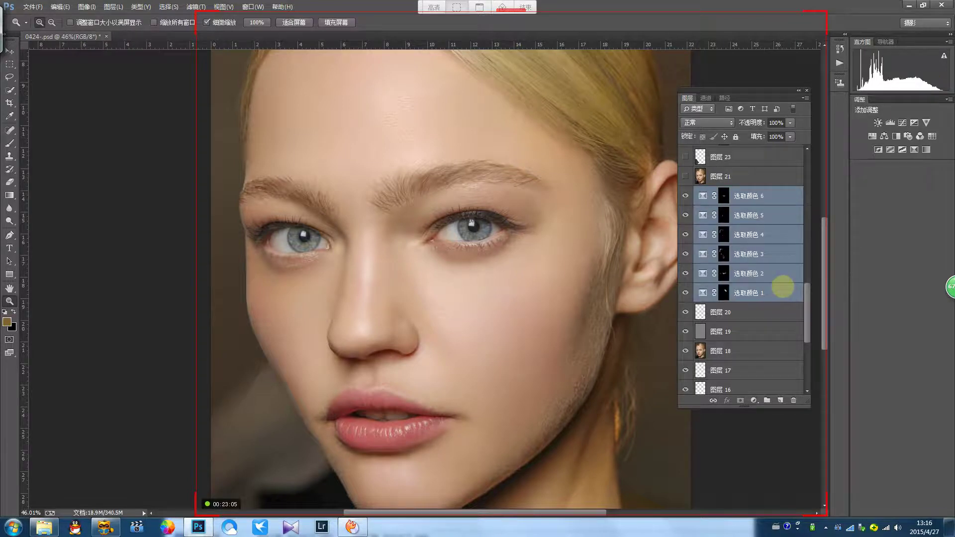
key(ctrl+g)
double_click(721, 192)
key(ctrl+space)
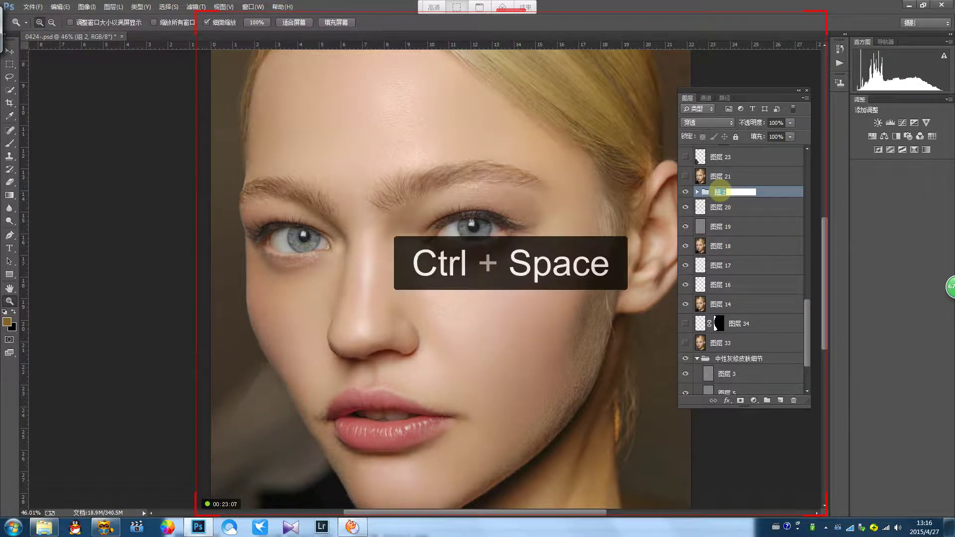
text(微调)
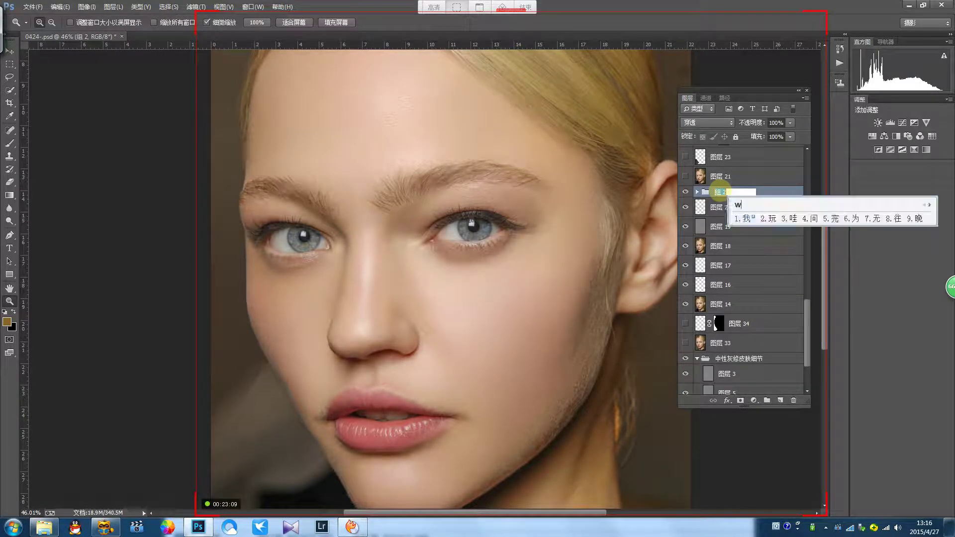
text(肤色)
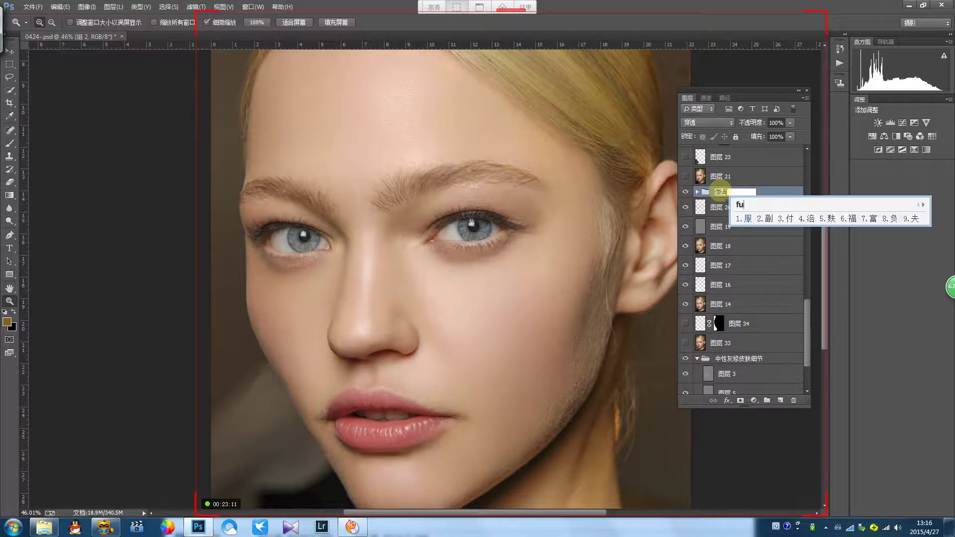
key(Return)
Step: Compare the face with the 微调肤色 group off and on, leaving the group visible
click(685, 192)
click(686, 192)
click(684, 192)
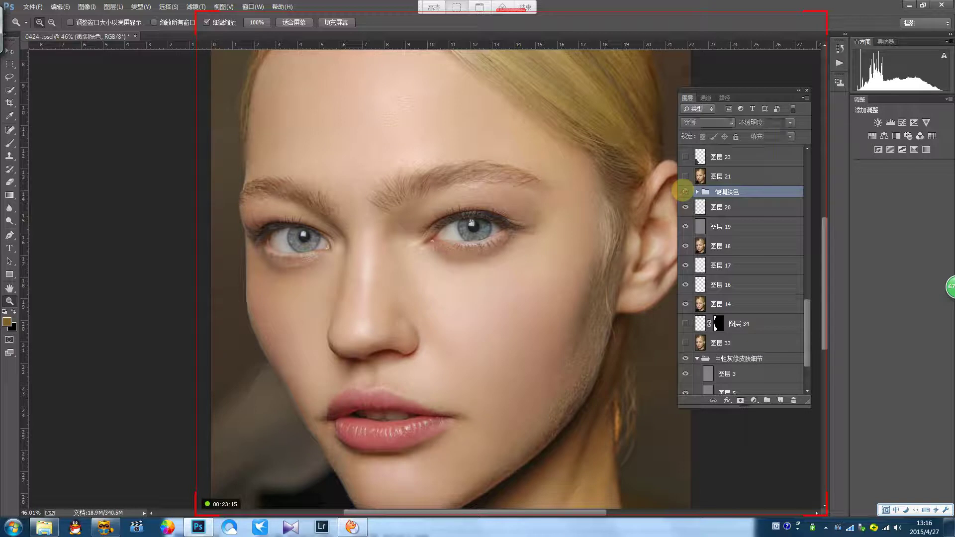
click(686, 192)
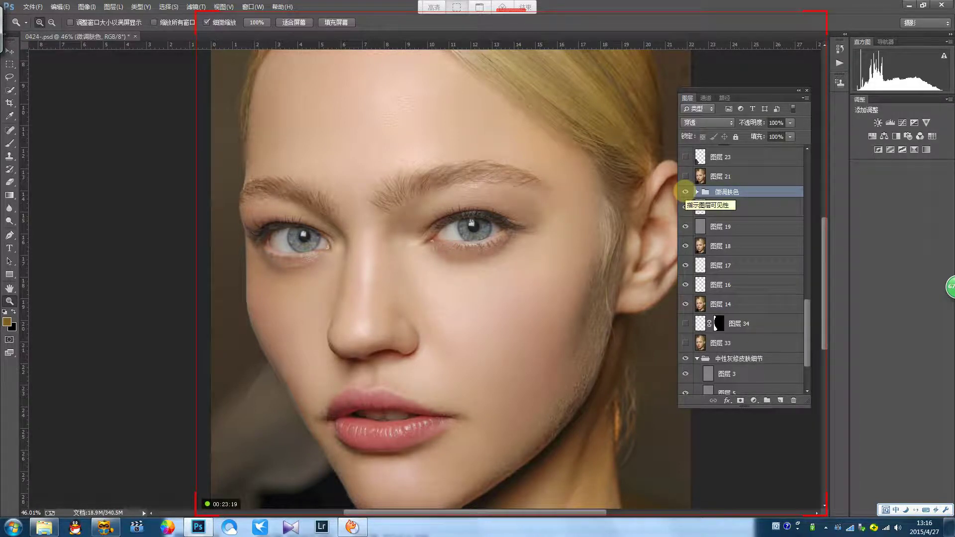
click(685, 191)
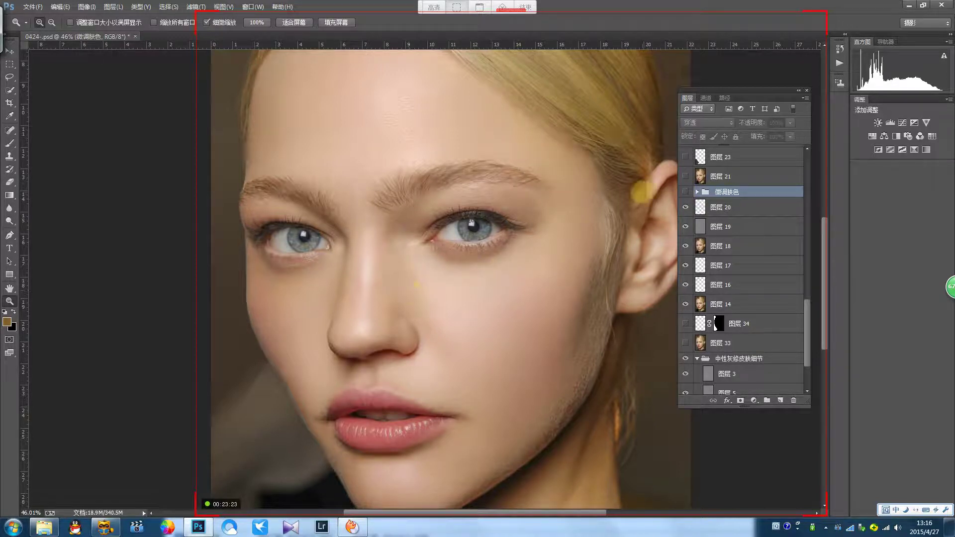
click(685, 192)
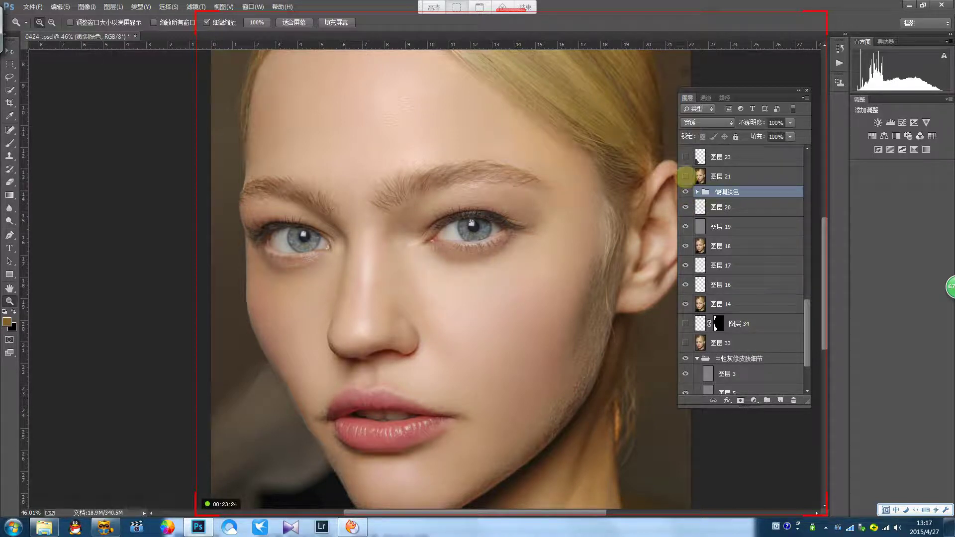
Step: Make 图层 21 and 图层 23 visible, select 图层 21 and examine the whole face
click(685, 176)
scroll(714, 258, up, 2)
click(699, 211)
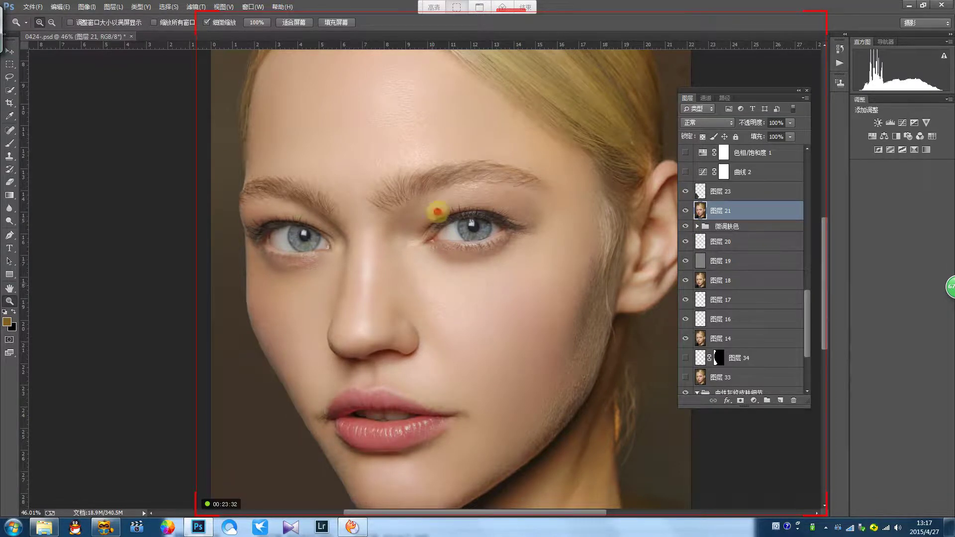
scroll(501, 222, down, 2)
key(ctrl+space)
drag(480, 273, 446, 296)
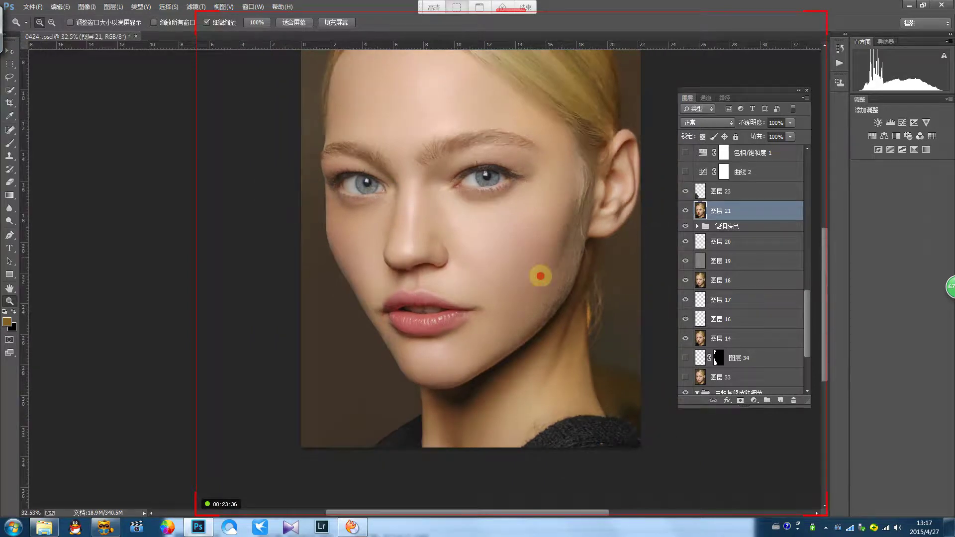
drag(625, 194, 596, 220)
Step: Make the adjustment layers 曲线 2, 色相/饱和度 1, 亮度/对比度 1 and 自然饱和度 1 visible
click(686, 170)
scroll(706, 224, up, 5)
click(686, 313)
click(686, 293)
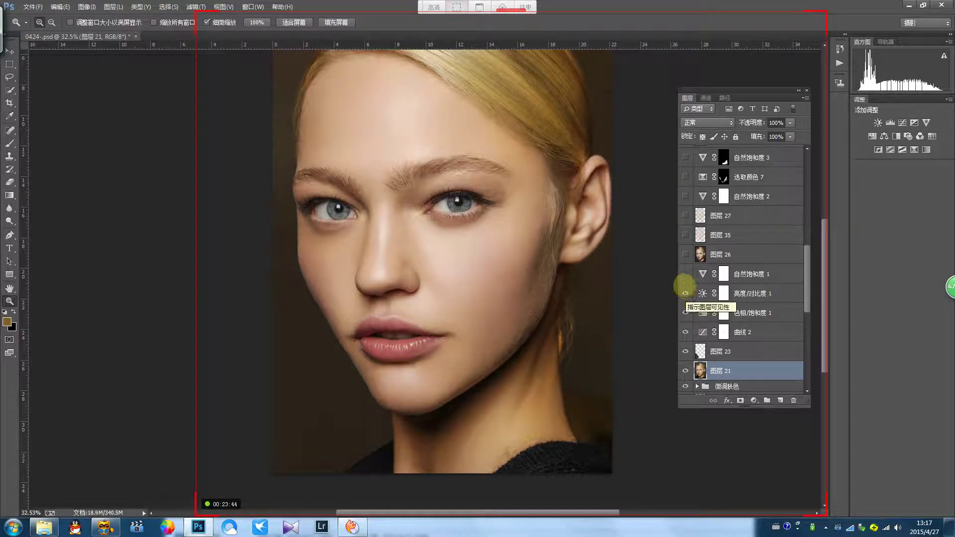
click(685, 274)
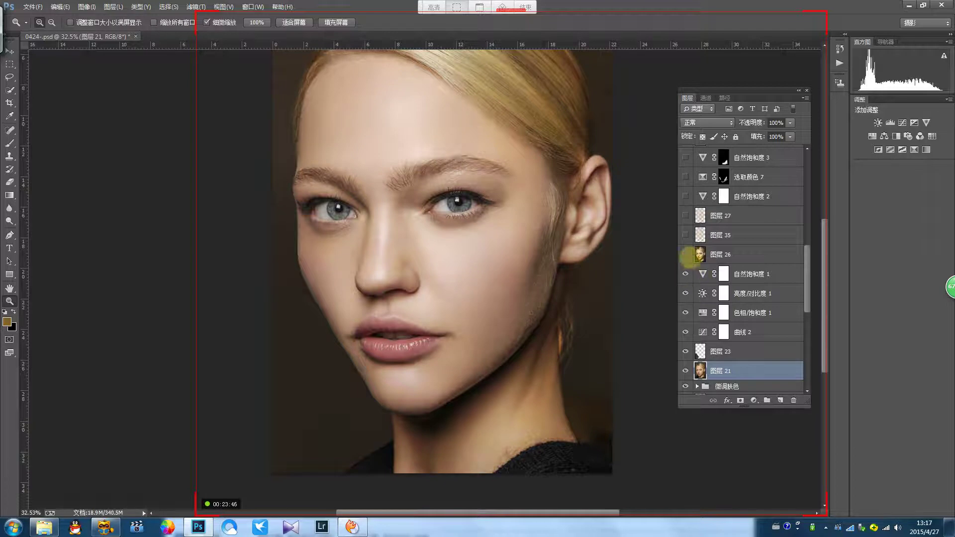
Step: Compare the portrait with 图层 26 on and off and review the adjustment layers below it
click(685, 255)
click(686, 255)
scroll(692, 256, down, 4)
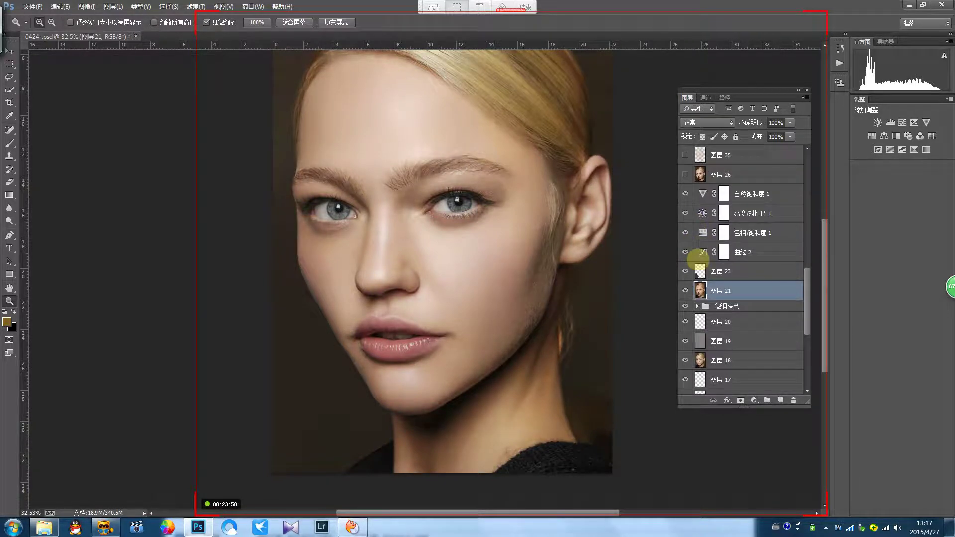
scroll(698, 259, up, 1)
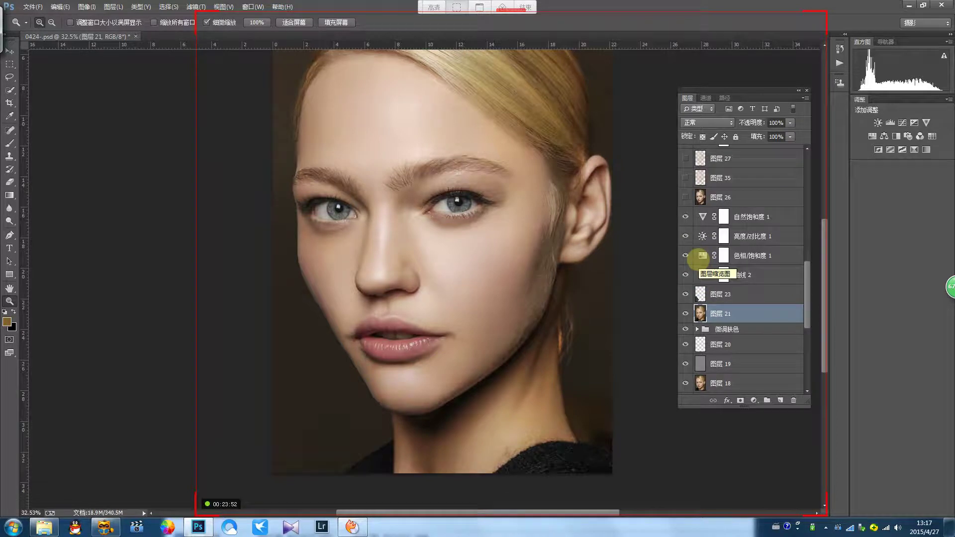
scroll(699, 259, up, 2)
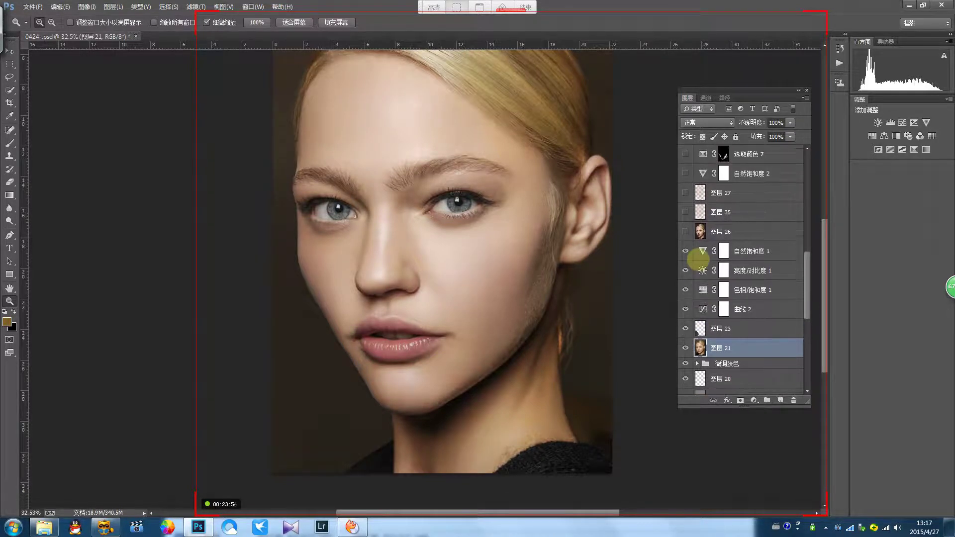
scroll(699, 259, up, 1)
Step: Make 图层 26 and 图层 35 visible and view 图层 35 on its own before restoring the other layers
drag(734, 90, 673, 85)
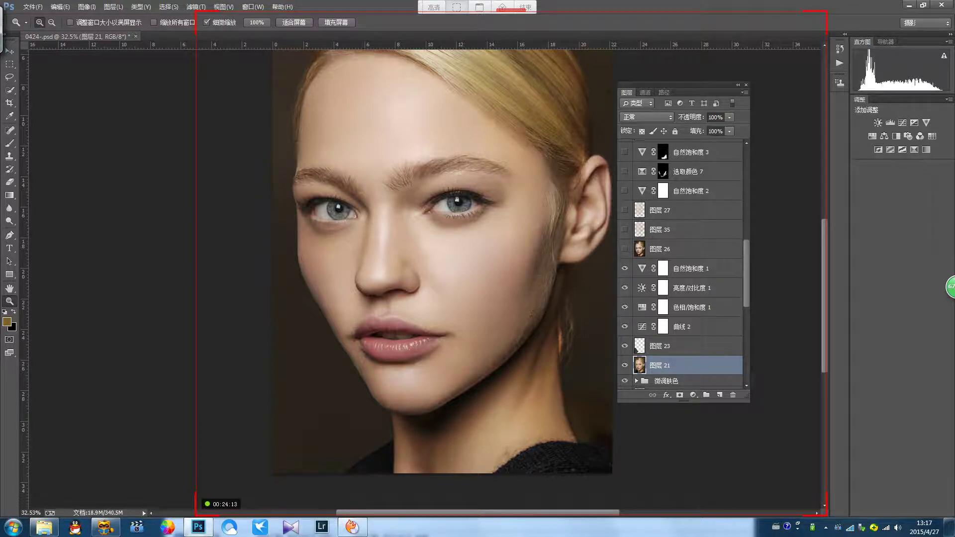
click(625, 249)
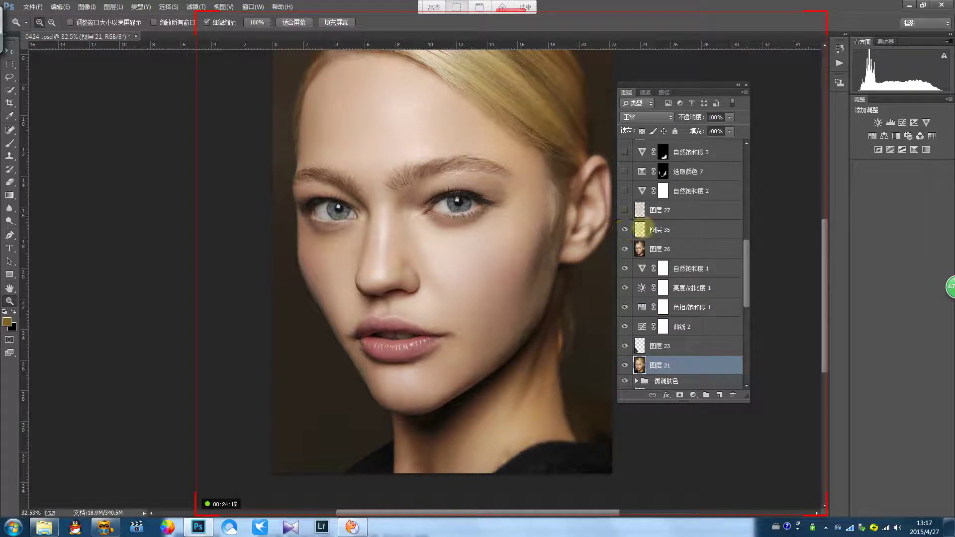
click(640, 229)
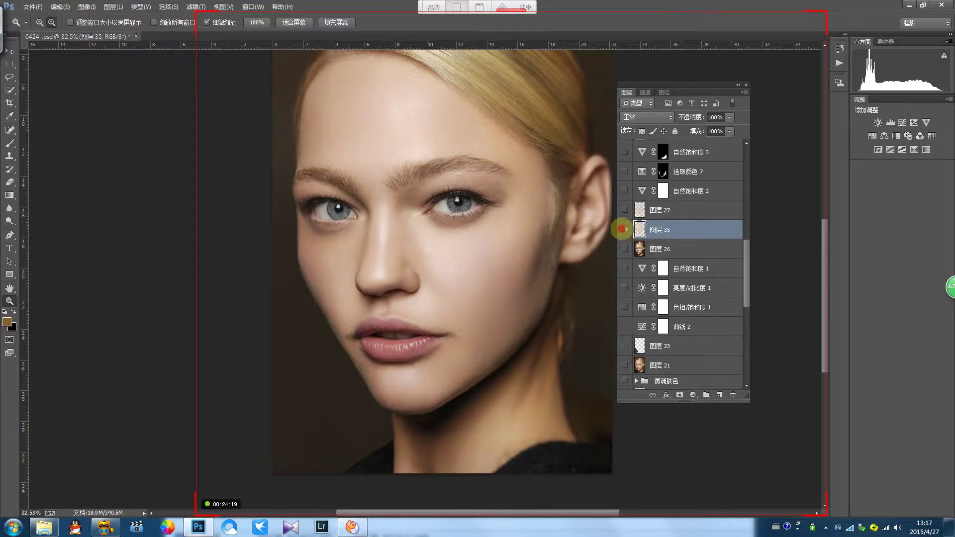
alt+click(624, 230)
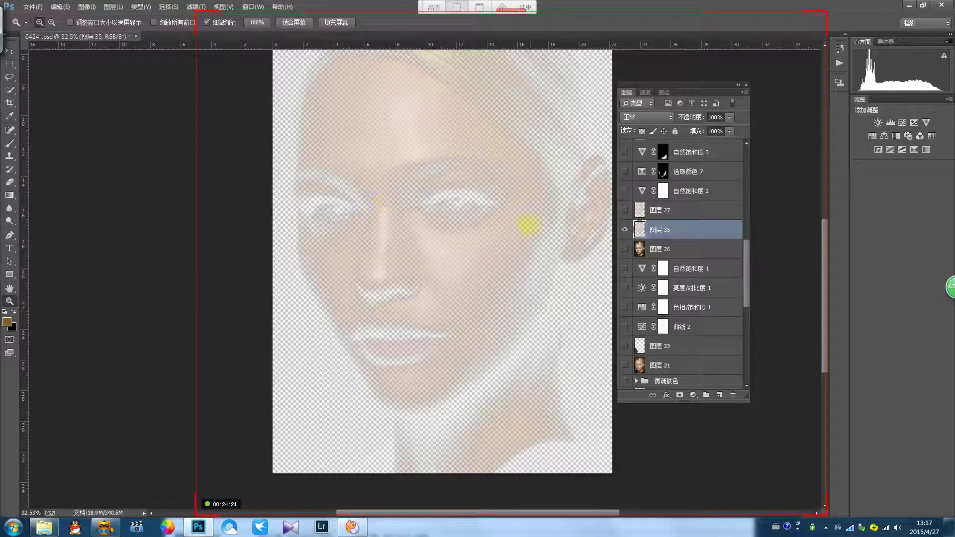
alt+click(625, 230)
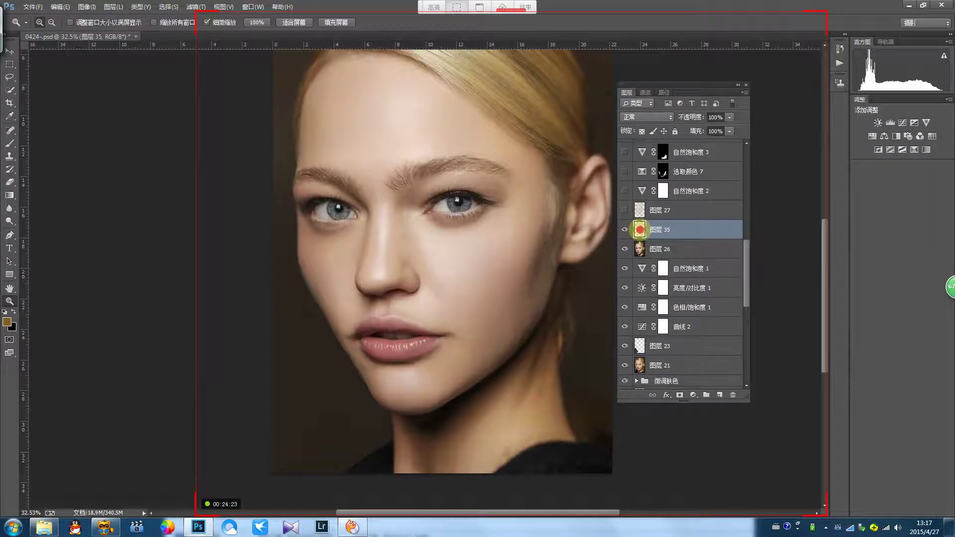
Step: Delete 图层 35 and rebuild it by copying the highlight selection of 图层 26 to a new layer
key(Delete)
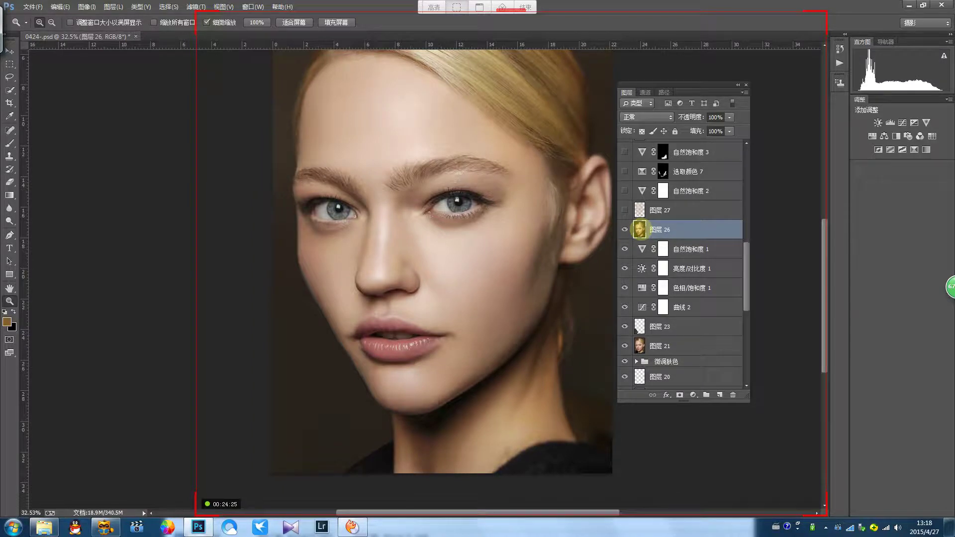
key(ctrl+alt+2)
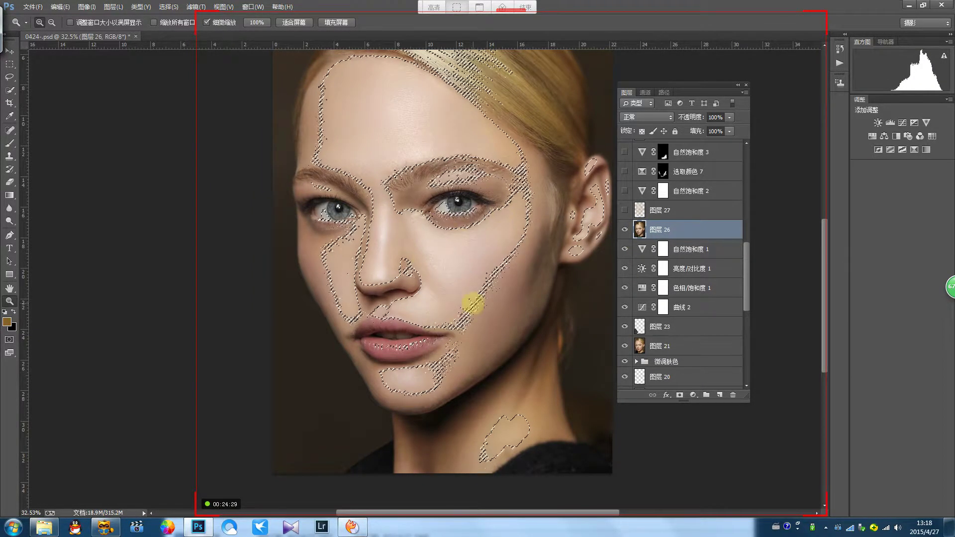
key(ctrl+v)
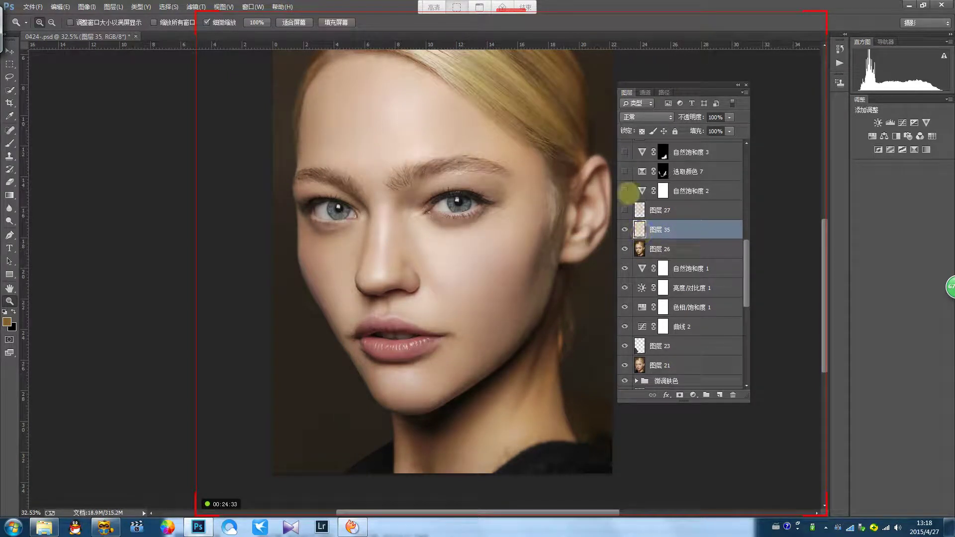
Step: Set the new highlight layer's blend mode to 柔光 and merge it into 图层 26
click(642, 117)
click(628, 255)
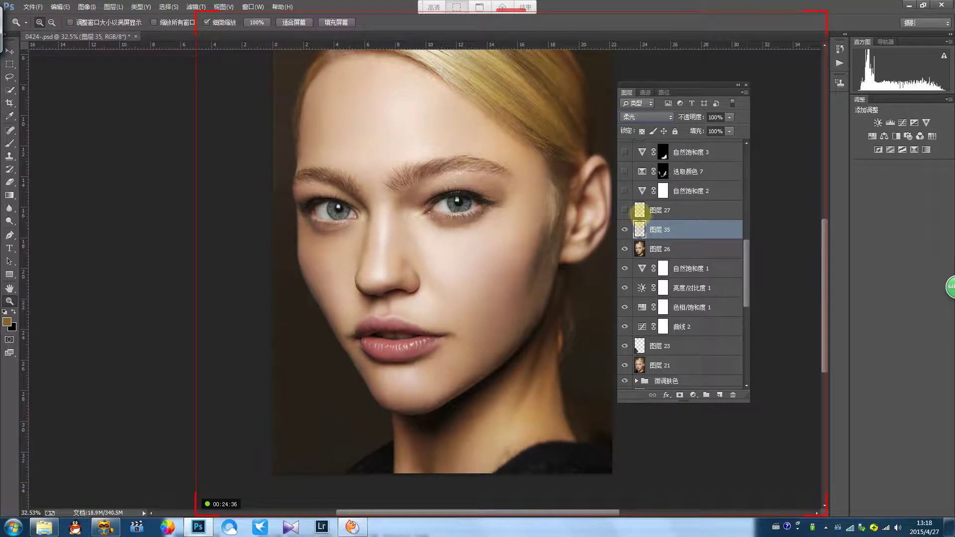
click(640, 213)
click(639, 230)
key(ctrl+e)
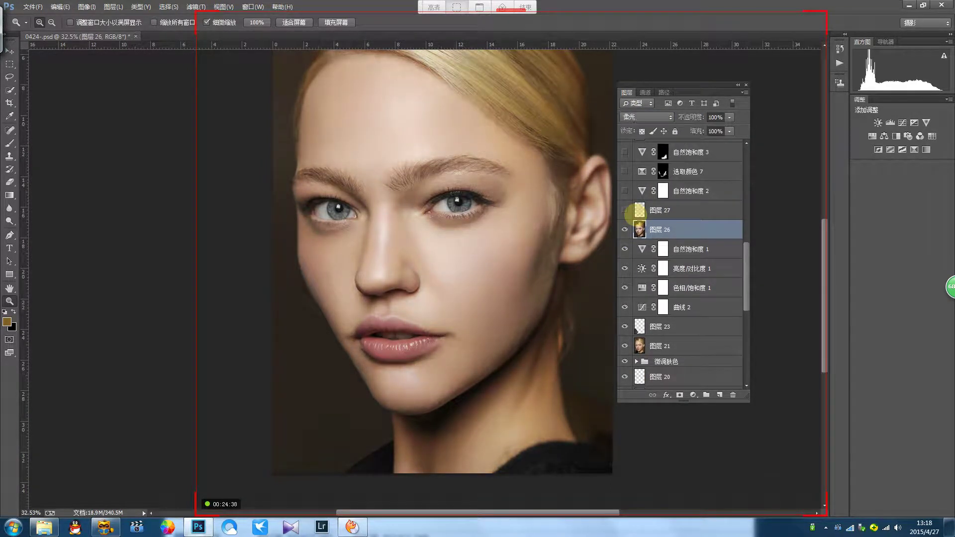
Step: Select 图层 27, compare the face with it on and off, and leave it visible
click(639, 210)
click(625, 210)
click(625, 210)
click(624, 210)
drag(521, 262, 516, 261)
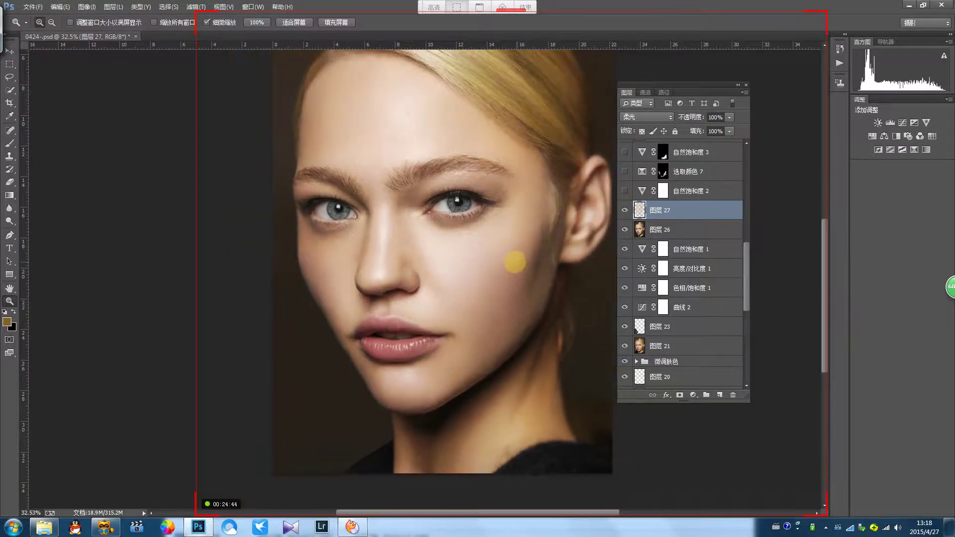
click(625, 210)
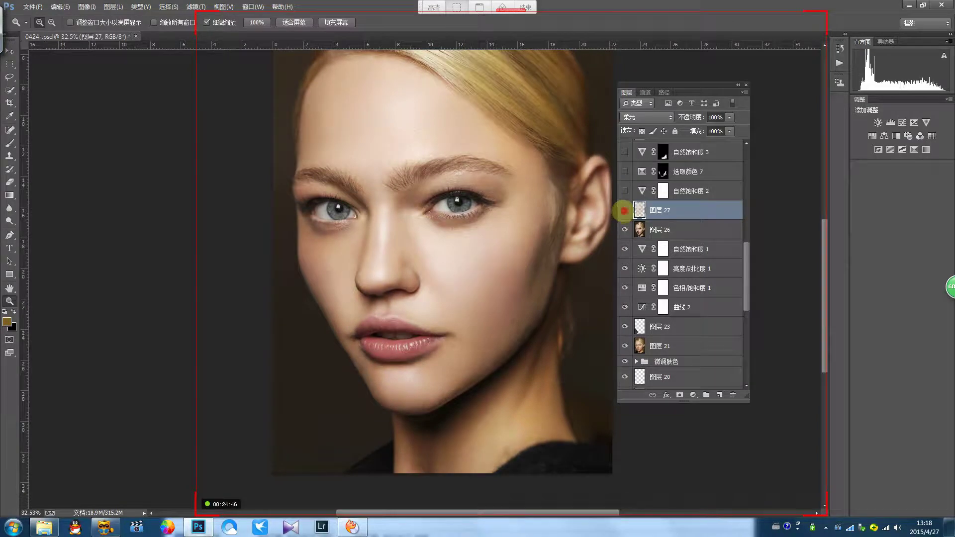
click(625, 210)
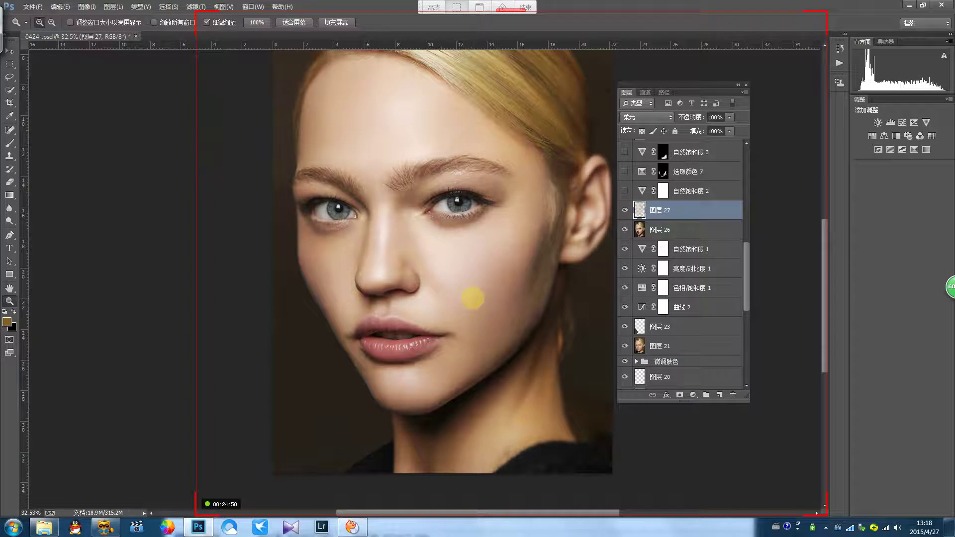
Step: Make 自然饱和度 2 and 选取颜色 7 visible and inspect the mask of 选取颜色 7
scroll(678, 239, up, 2)
scroll(678, 253, up, 2)
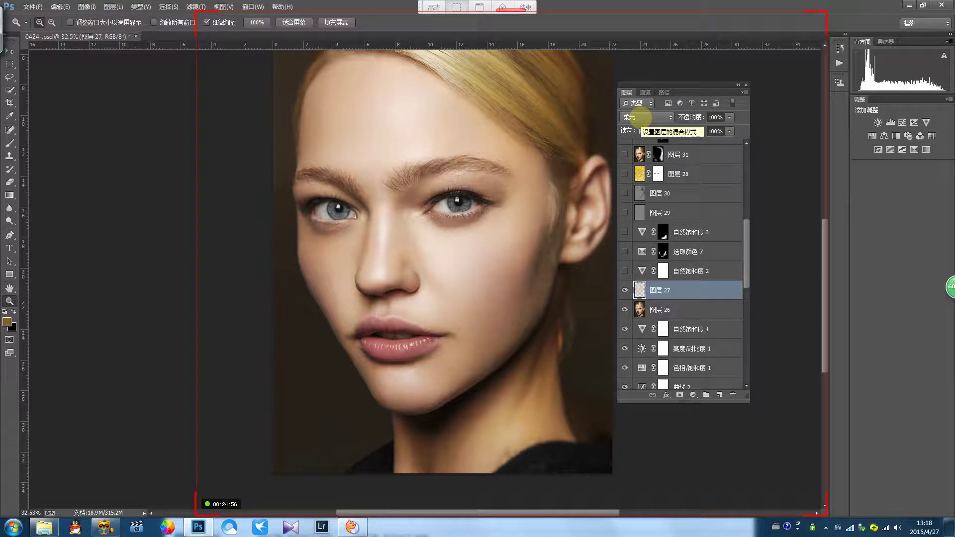
click(625, 270)
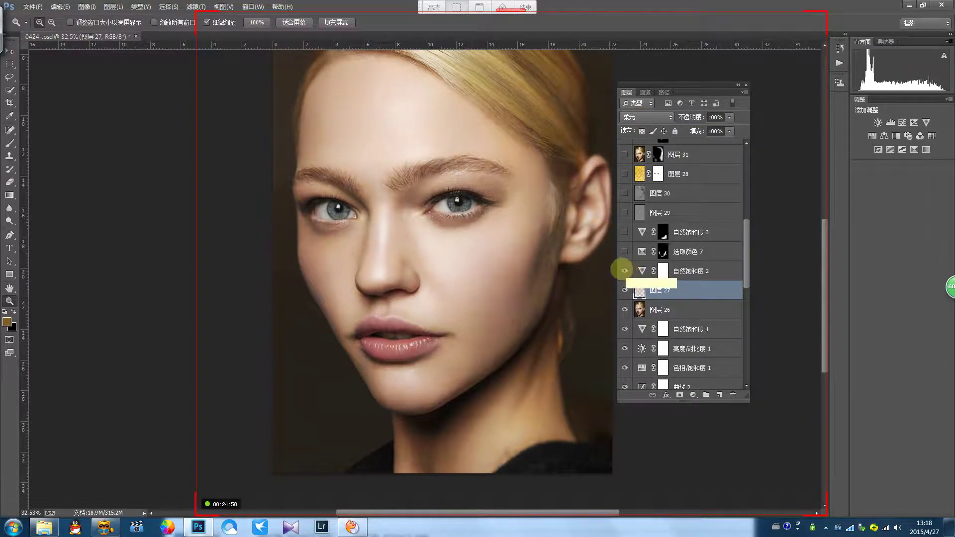
click(624, 252)
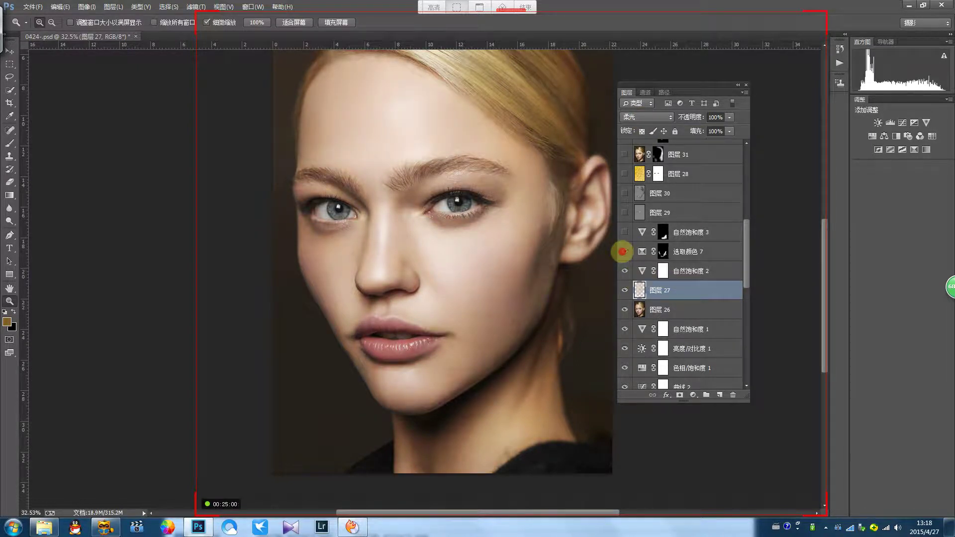
click(647, 252)
alt+click(663, 252)
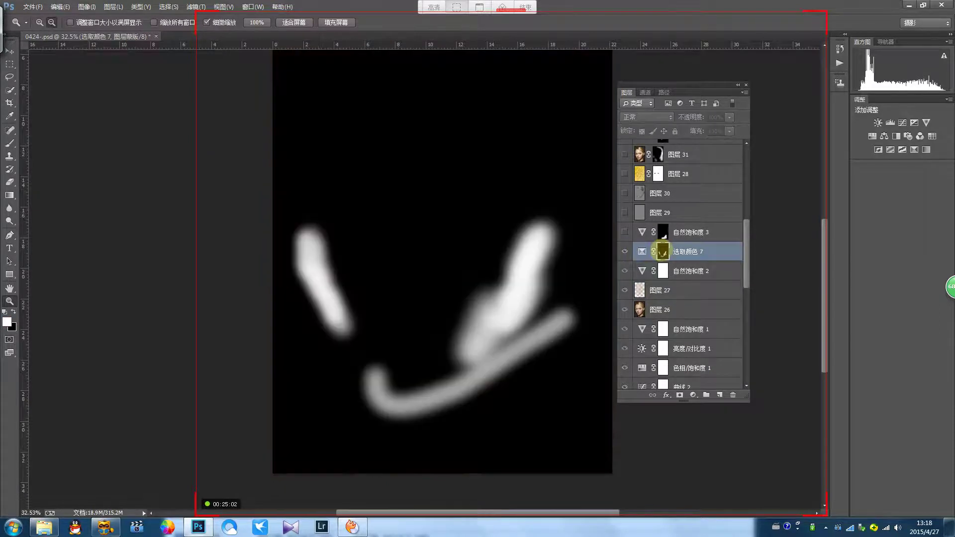
alt+click(662, 251)
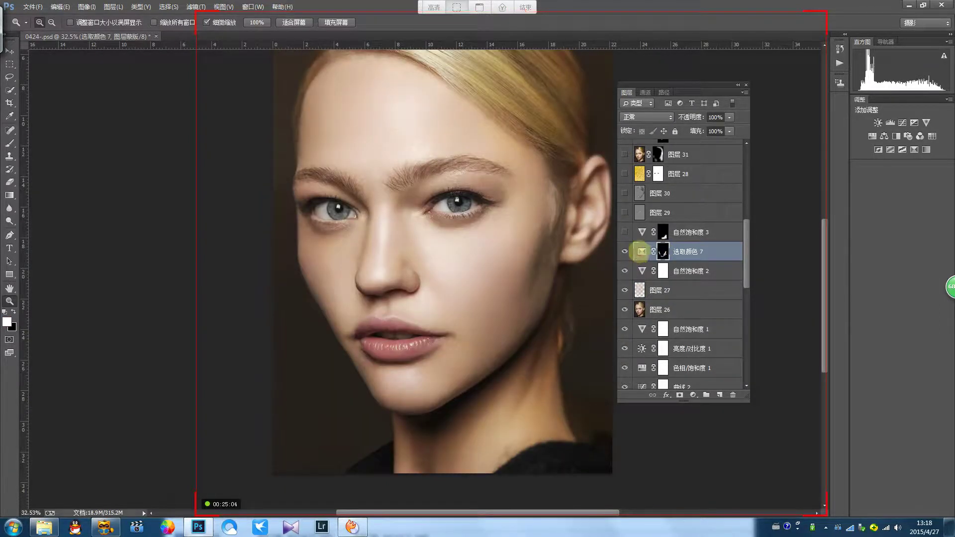
Step: Check the red values in the settings of 选取颜色 7 and close them
double_click(641, 251)
drag(423, 228, 671, 313)
click(591, 191)
click(589, 202)
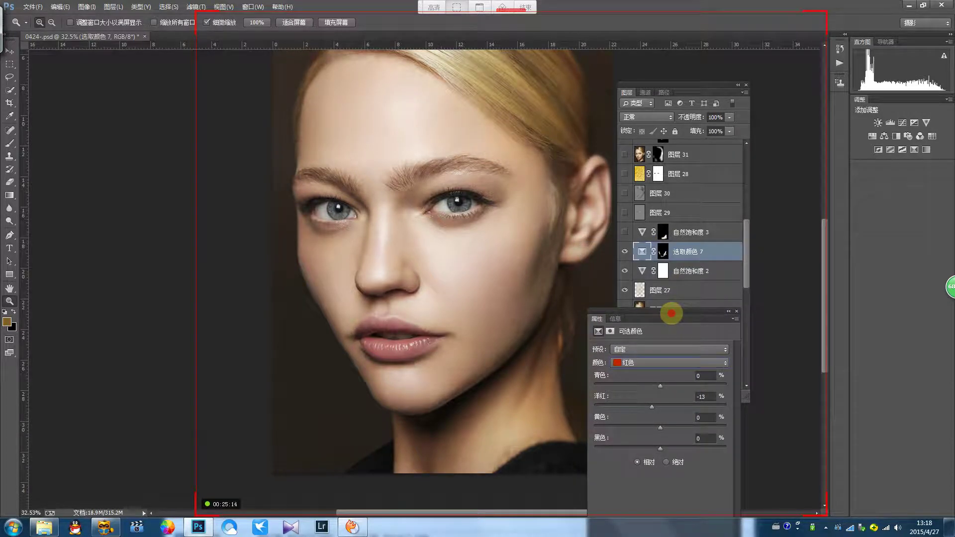
click(737, 312)
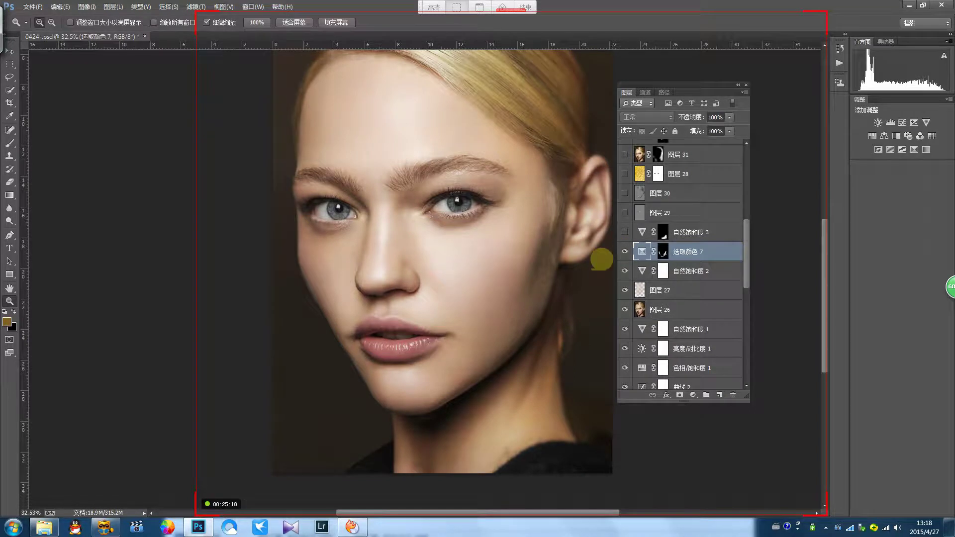
Step: Compare the cheek with 选取颜色 7 on and off, leave it visible, and recheck its red settings
mouse_move(561, 281)
mouse_down()
mouse_move(589, 269)
mouse_move(570, 258)
mouse_move(567, 226)
mouse_up()
click(625, 252)
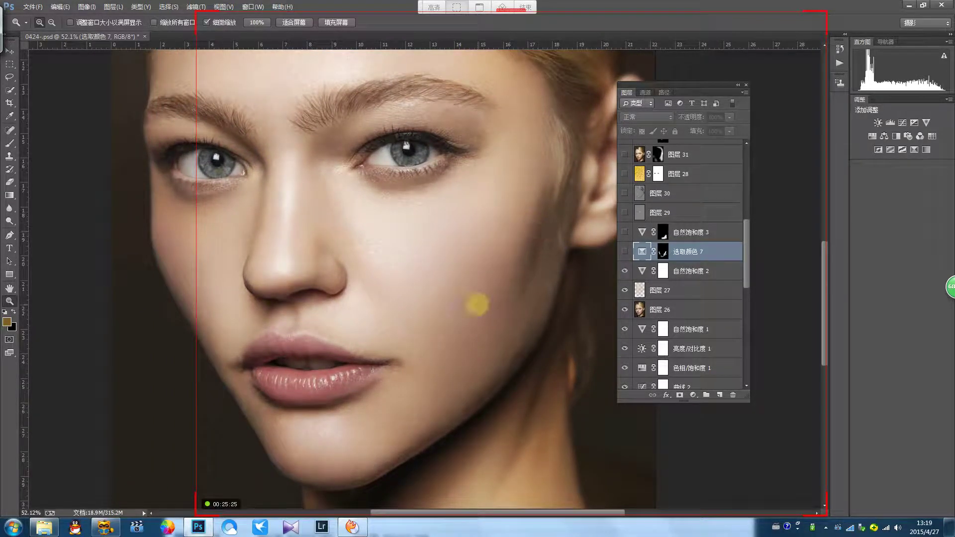
click(625, 251)
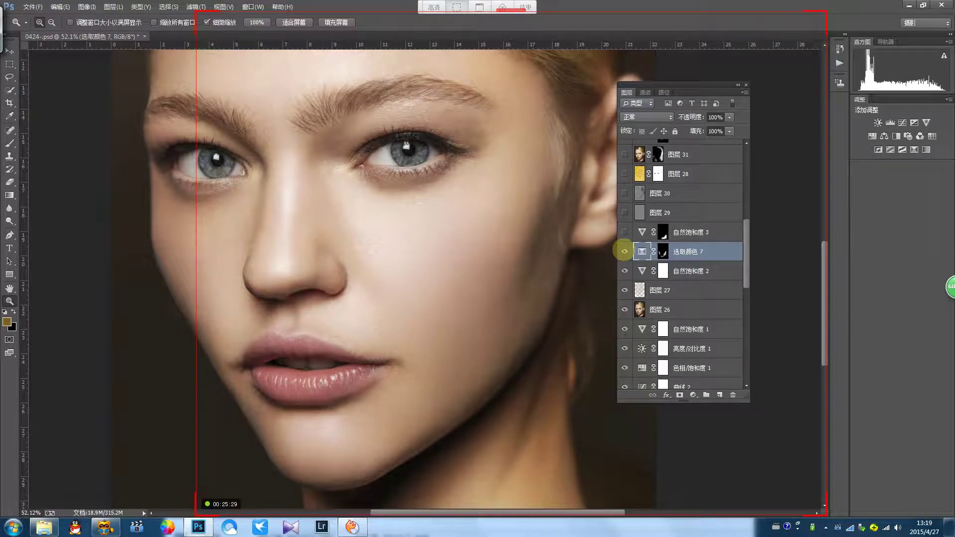
double_click(641, 252)
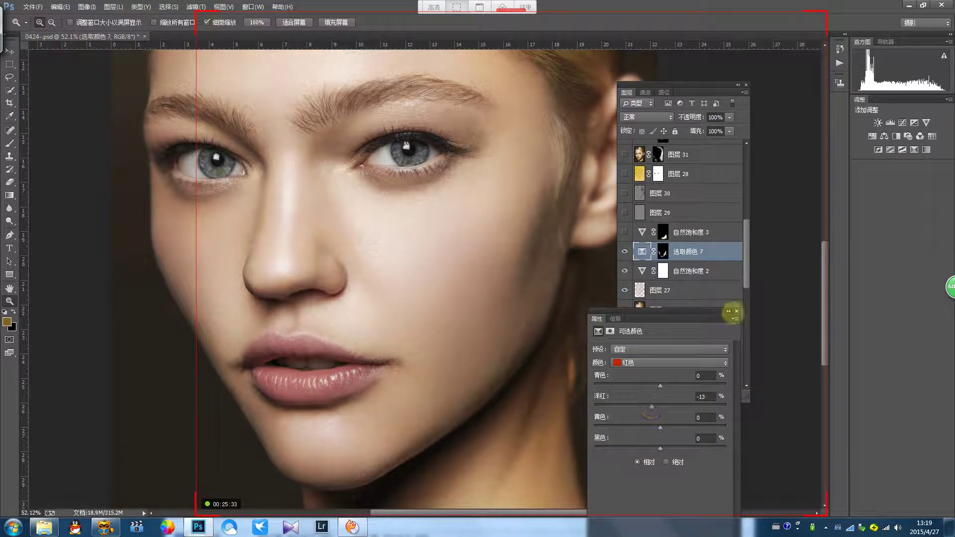
click(737, 311)
mouse_move(496, 284)
mouse_down()
mouse_move(478, 298)
mouse_move(493, 288)
mouse_up()
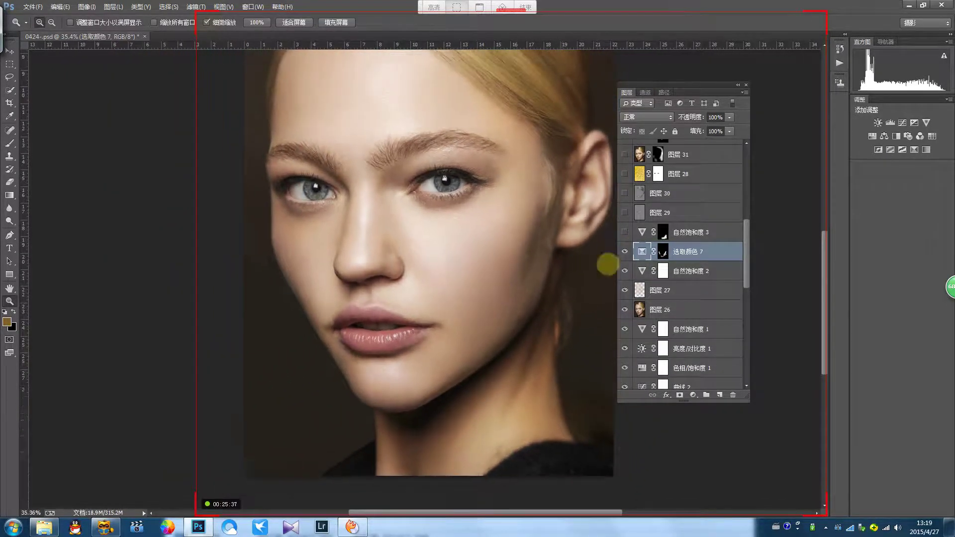
Step: Make 自然饱和度 3 visible, inspect its mask, and compare the neck with the adjustment on and off
click(625, 232)
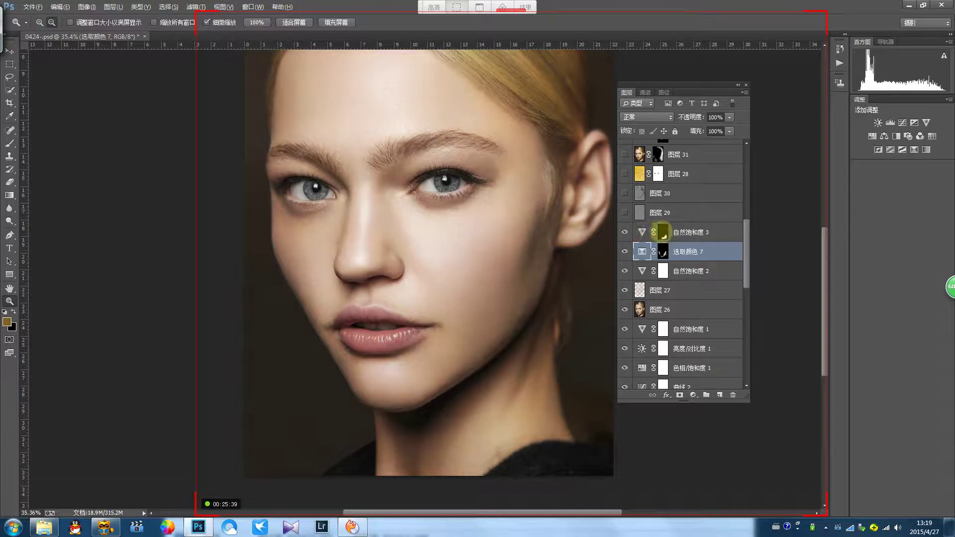
click(663, 232)
alt+click(663, 232)
alt+click(663, 232)
click(625, 232)
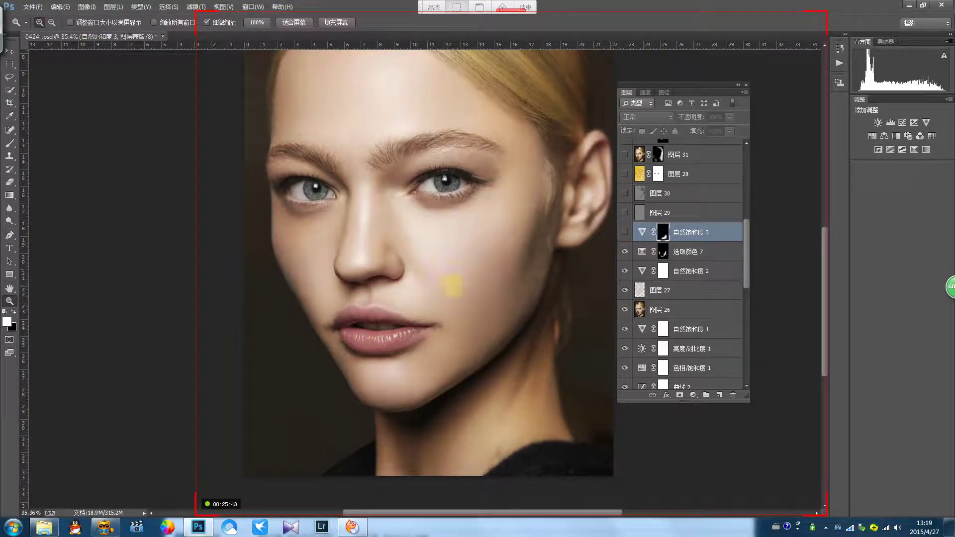
drag(497, 353, 484, 366)
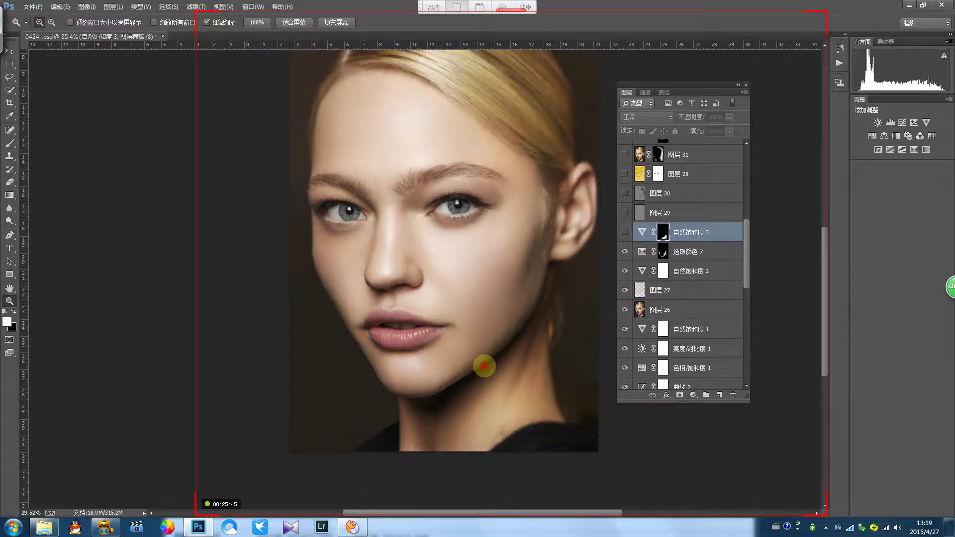
click(624, 233)
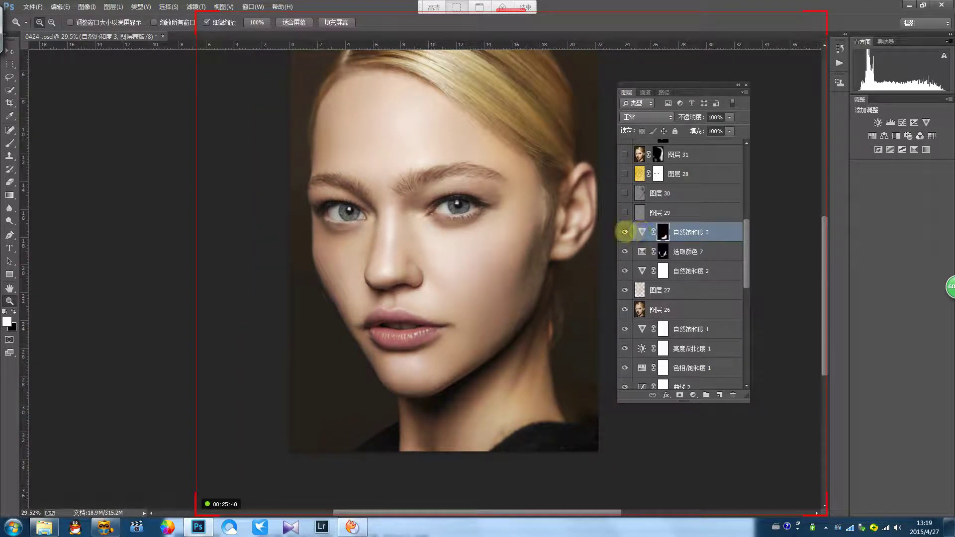
click(625, 232)
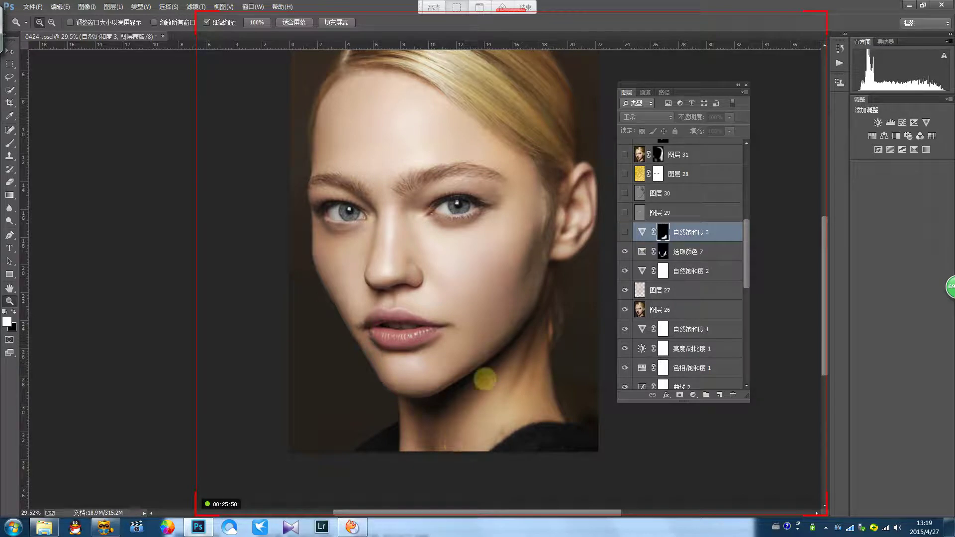
click(625, 232)
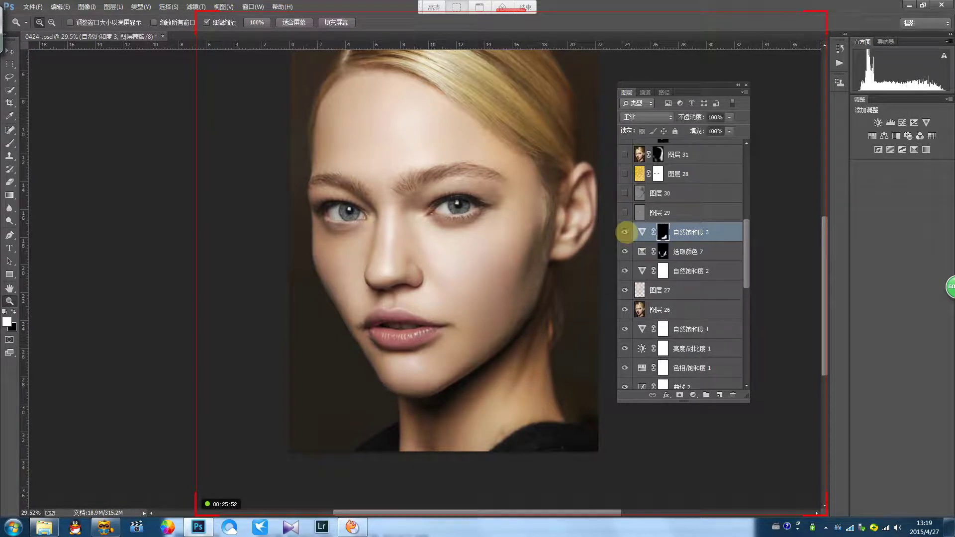
Step: Make 图层 29 visible, view it alone briefly, and select it with all the layers shown again
click(625, 212)
drag(503, 229, 553, 213)
alt+click(625, 212)
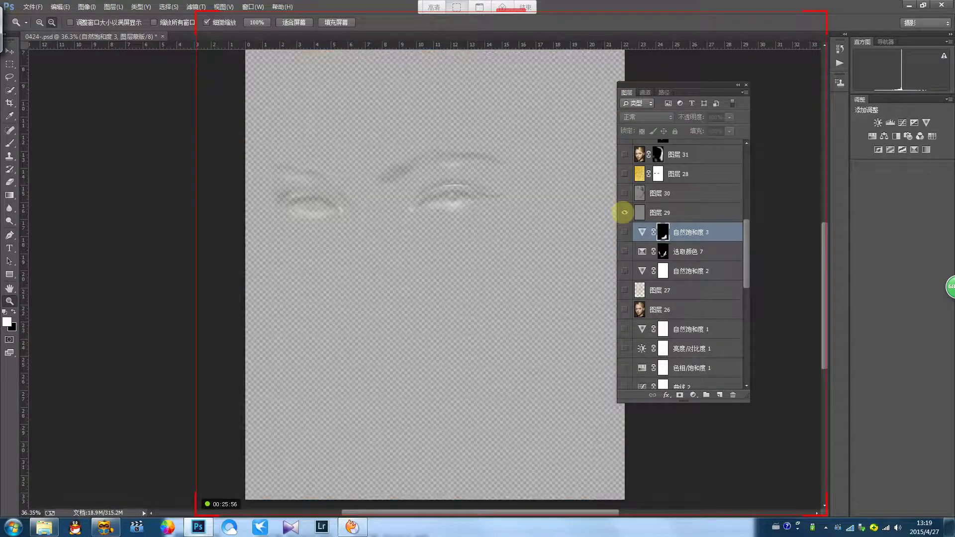
alt+click(625, 213)
click(639, 212)
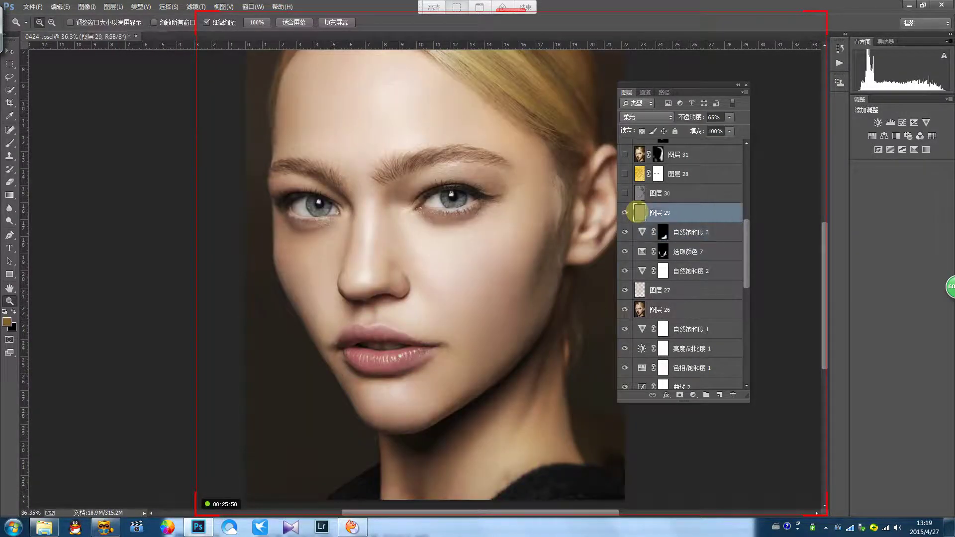
Step: Raise the opacity of 图层 29 to 100% and examine its eye and eyebrow shading alone and on the portrait
drag(481, 203, 496, 196)
click(730, 117)
drag(727, 128, 777, 132)
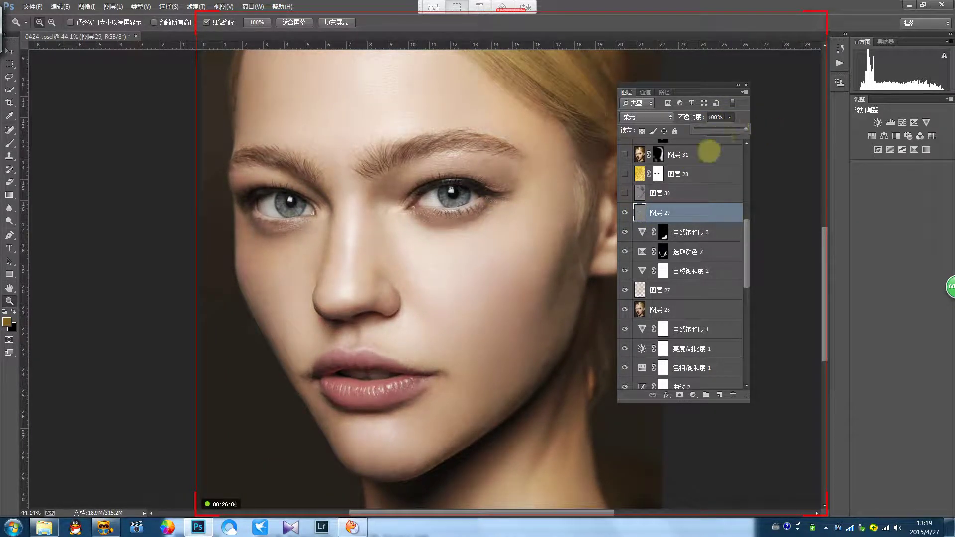
alt+click(625, 213)
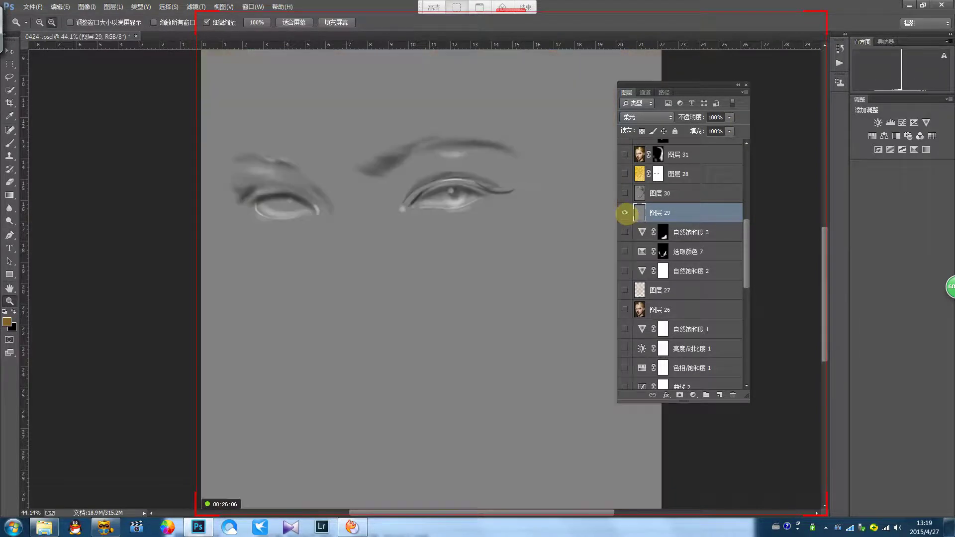
drag(408, 210, 478, 226)
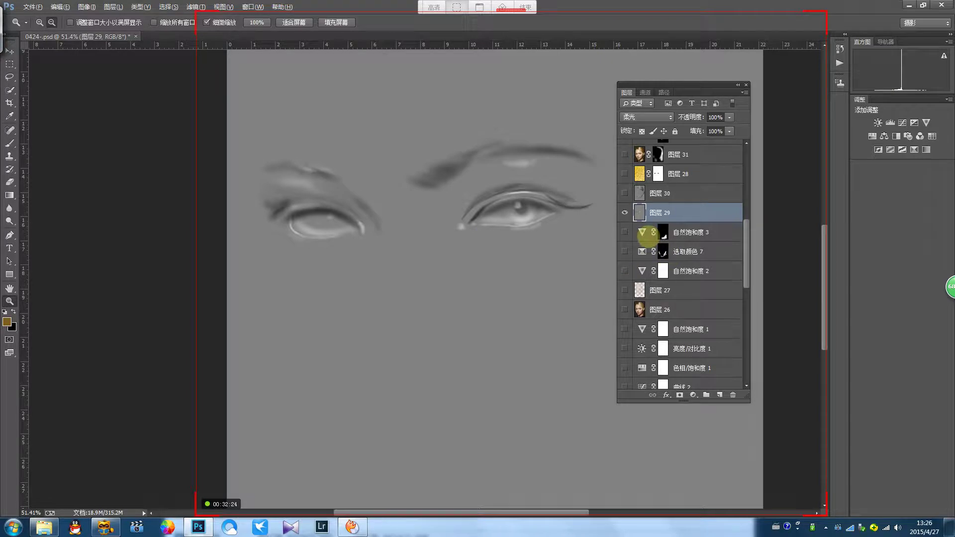
alt+click(625, 213)
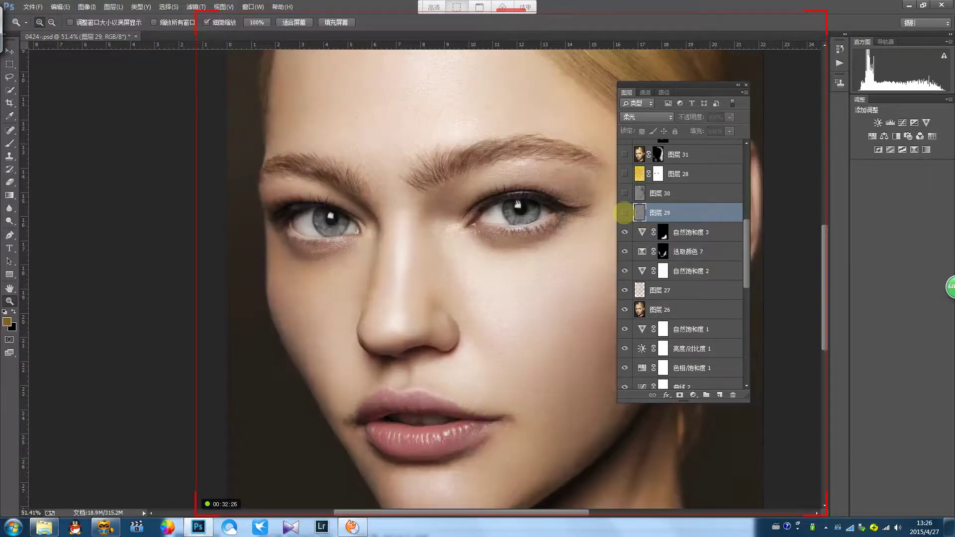
alt+click(625, 213)
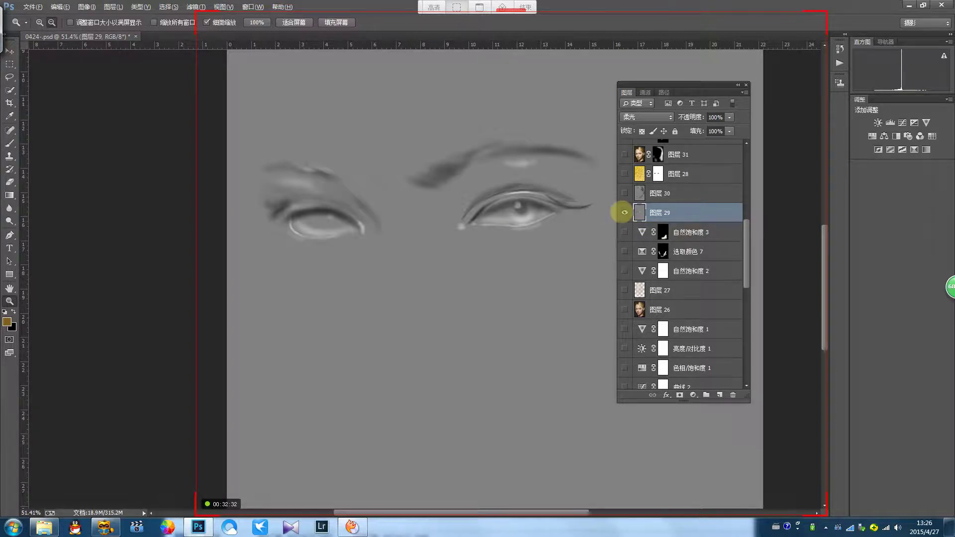
alt+click(625, 212)
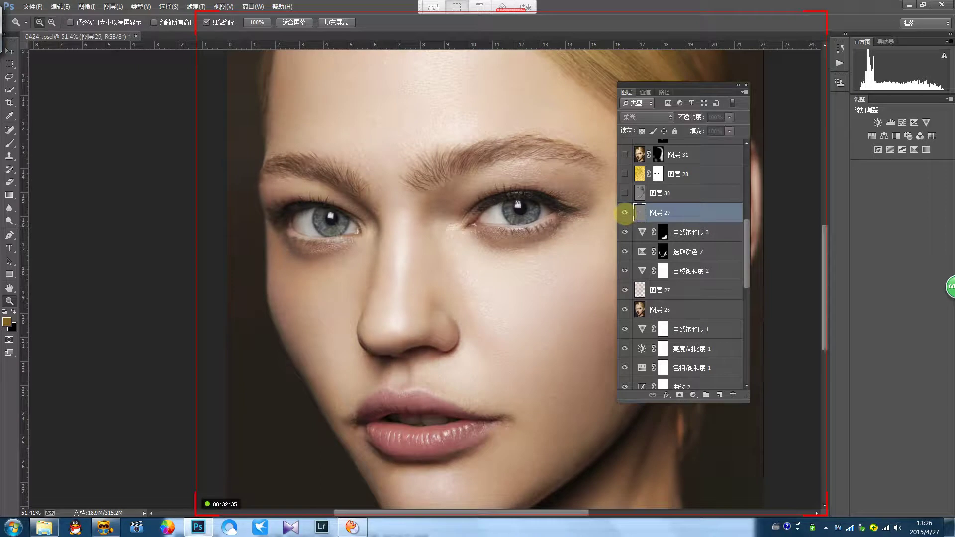
click(625, 213)
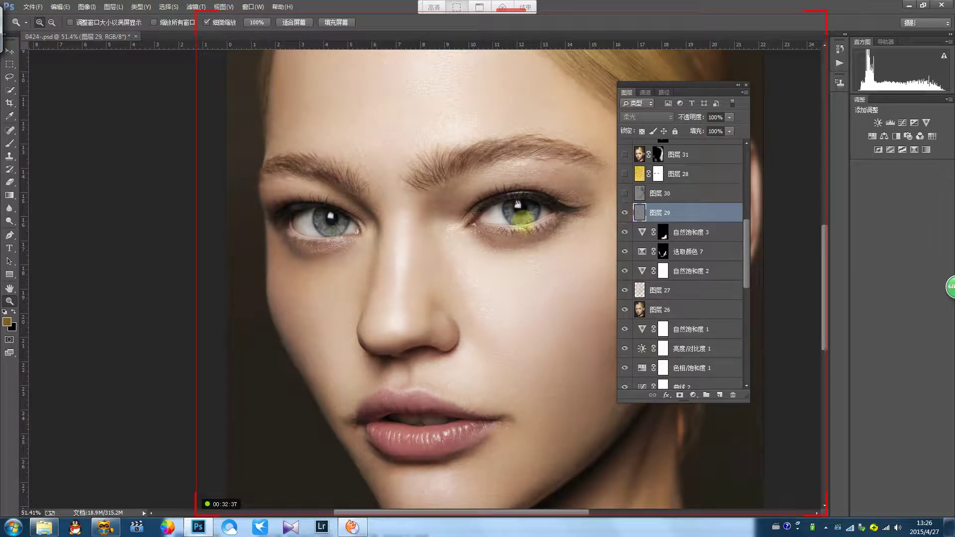
Step: Set the opacity of 图层 29 to 64%
drag(557, 215, 529, 214)
drag(730, 118, 716, 215)
drag(536, 228, 509, 259)
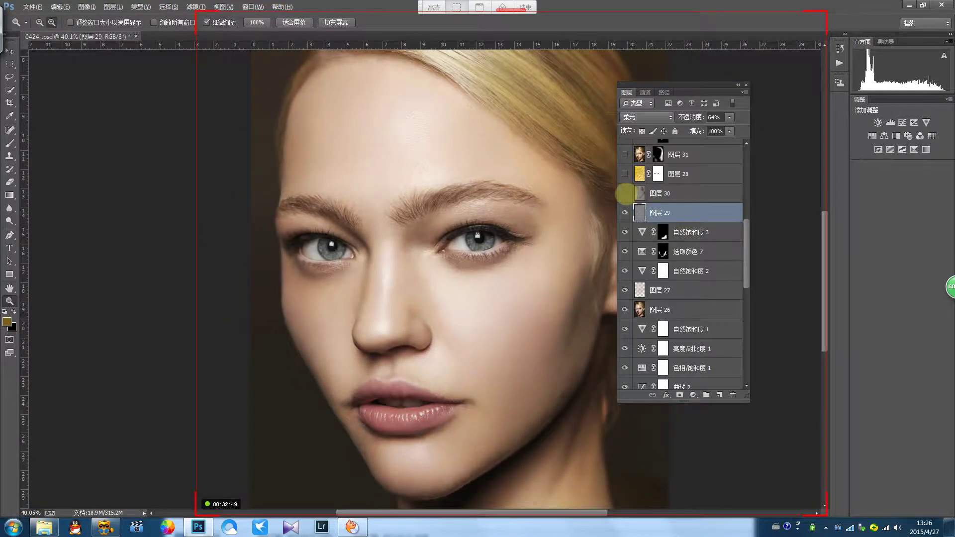
Step: View 图层 30 alone to examine its lip and jaw shading, and show it together with the other layers
alt+click(625, 193)
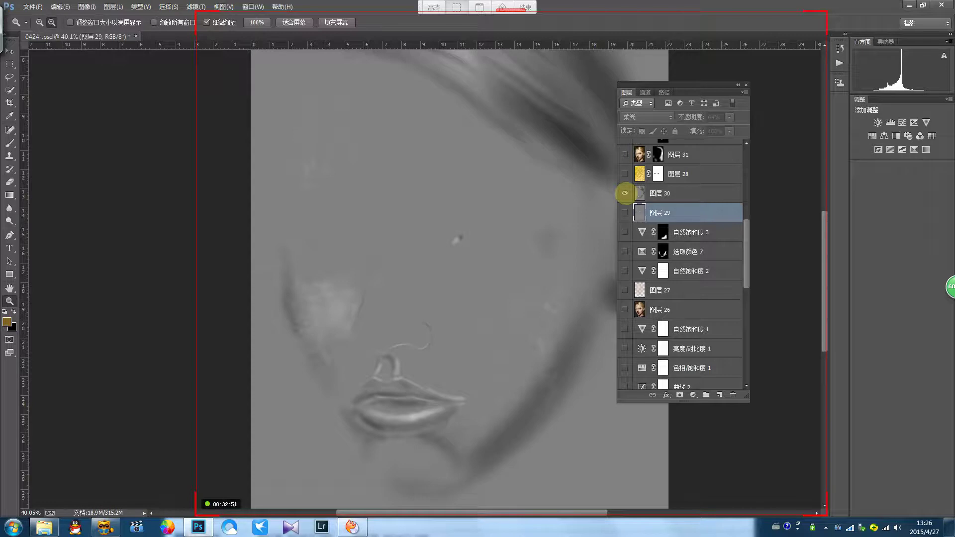
drag(542, 311, 572, 304)
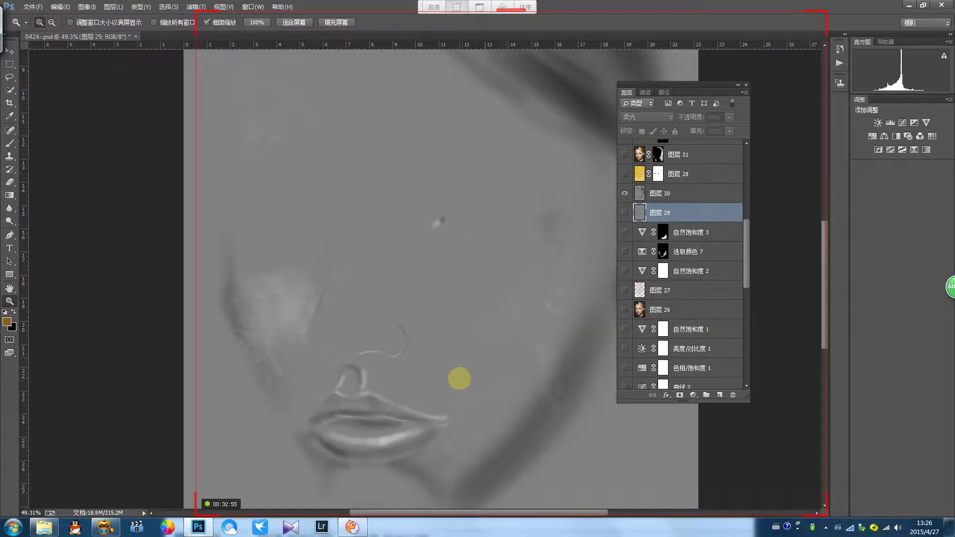
scroll(493, 308, down, 2)
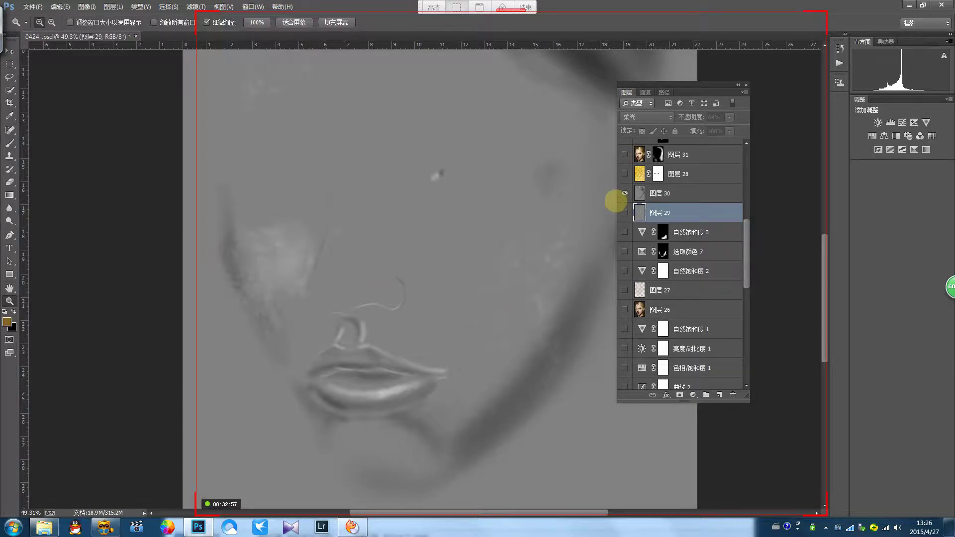
alt+click(625, 193)
click(625, 193)
drag(535, 242, 465, 288)
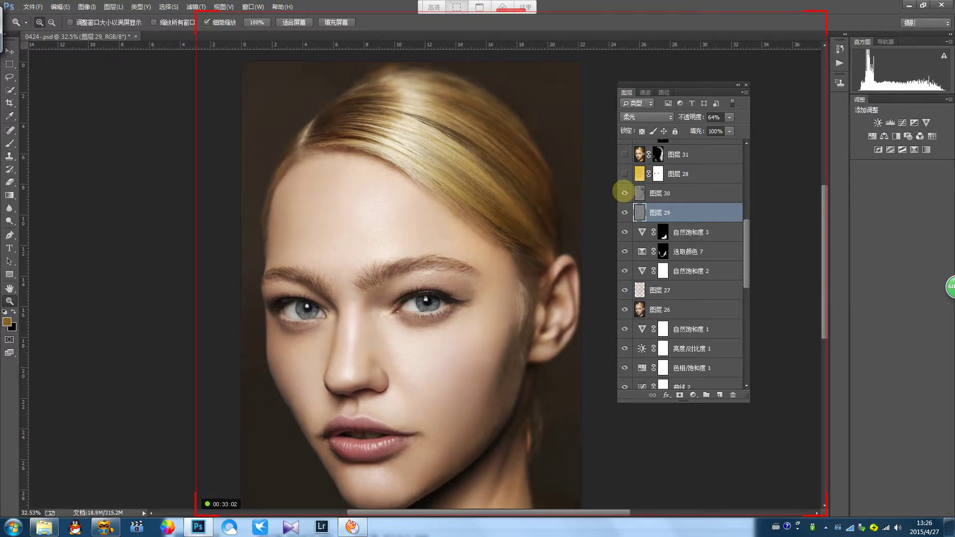
Step: Compare the portrait with 图层 30 on and off and examine the layer's hair shading in isolation
click(625, 193)
click(625, 193)
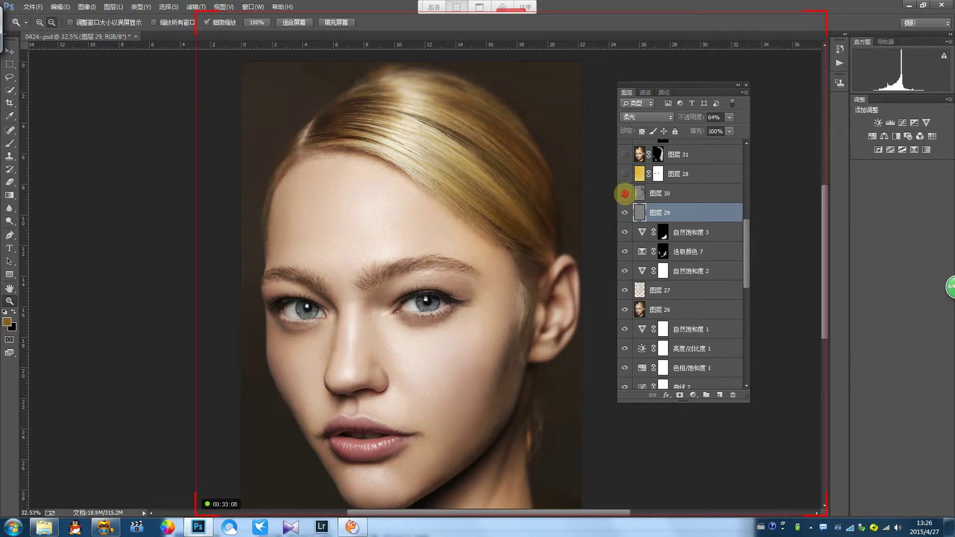
alt+click(625, 193)
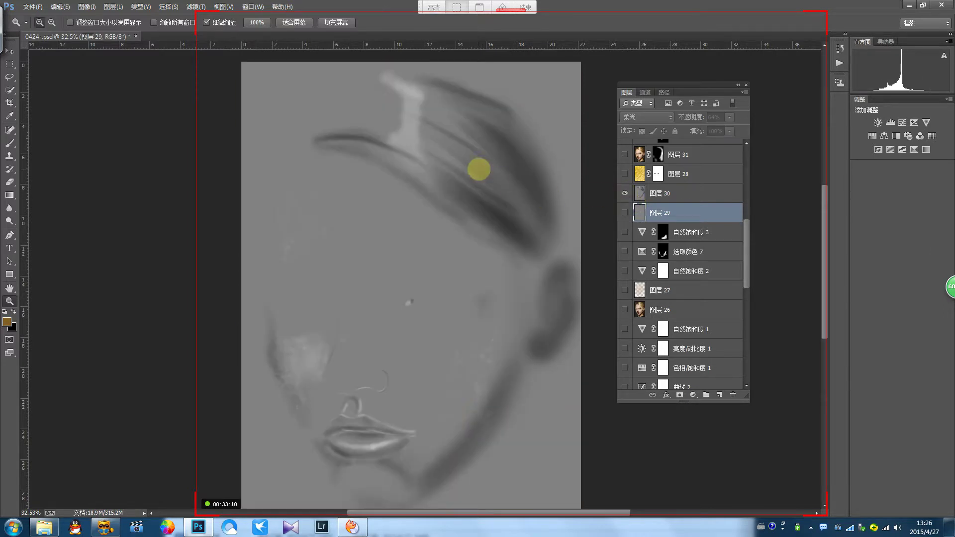
drag(468, 153, 497, 200)
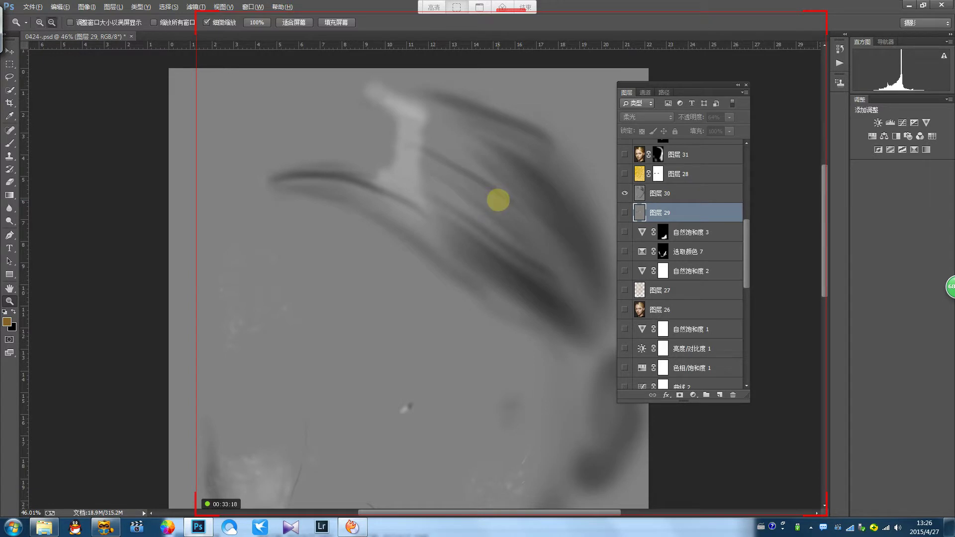
alt+click(625, 193)
drag(517, 236, 503, 256)
Step: Make the golden texture layer 图层 28 visible and select it
click(625, 173)
click(633, 171)
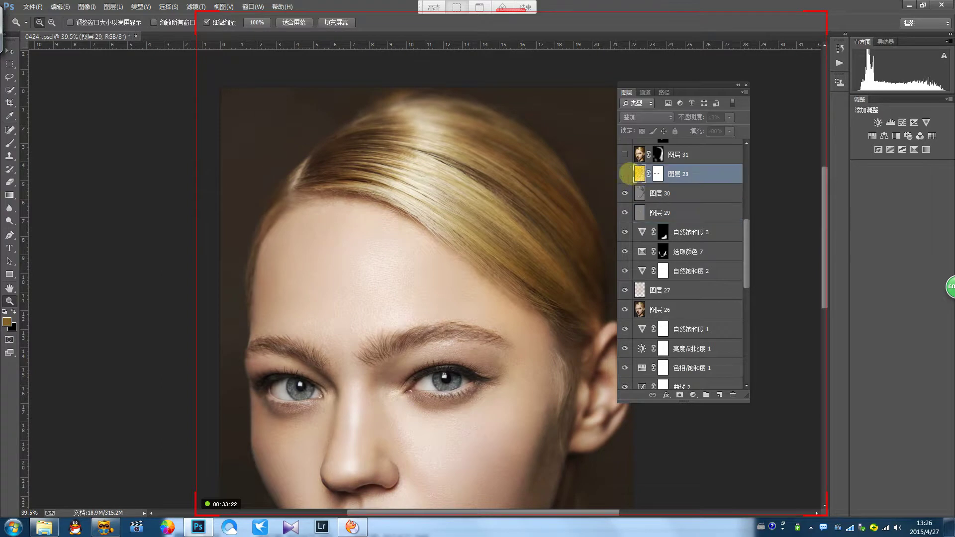
drag(450, 331, 451, 199)
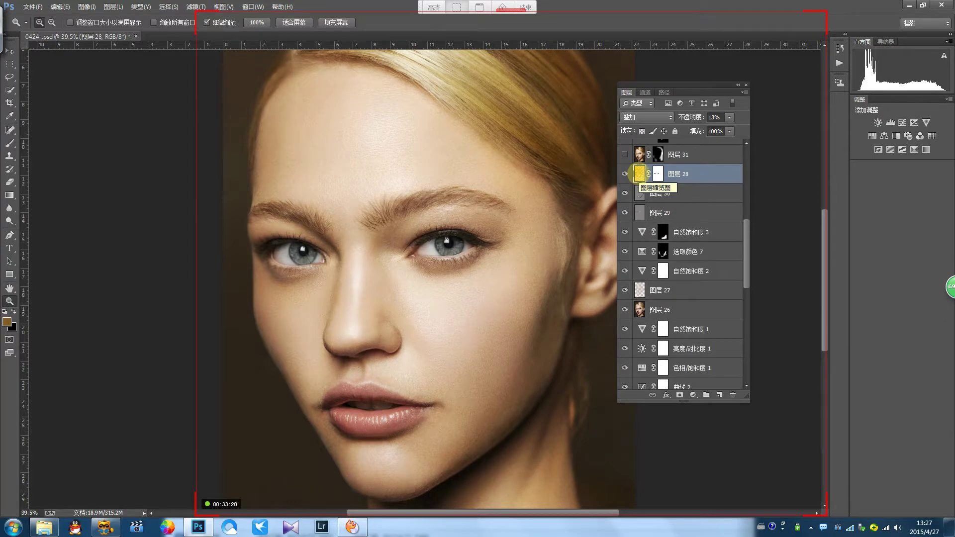
Step: Set the blend mode of 图层 28 to 正常 and its opacity to 100% to show the bare texture
click(643, 118)
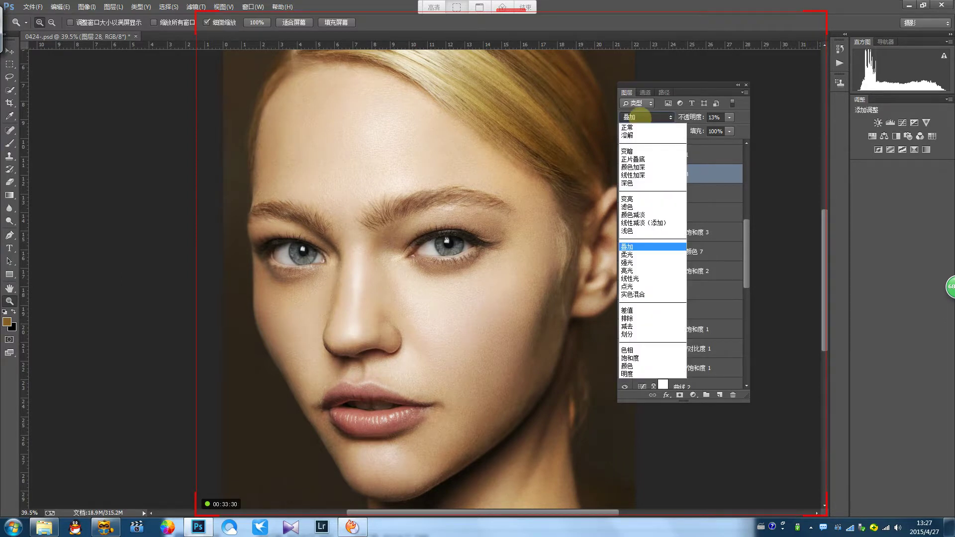
click(640, 122)
click(730, 117)
drag(701, 129, 771, 128)
click(726, 176)
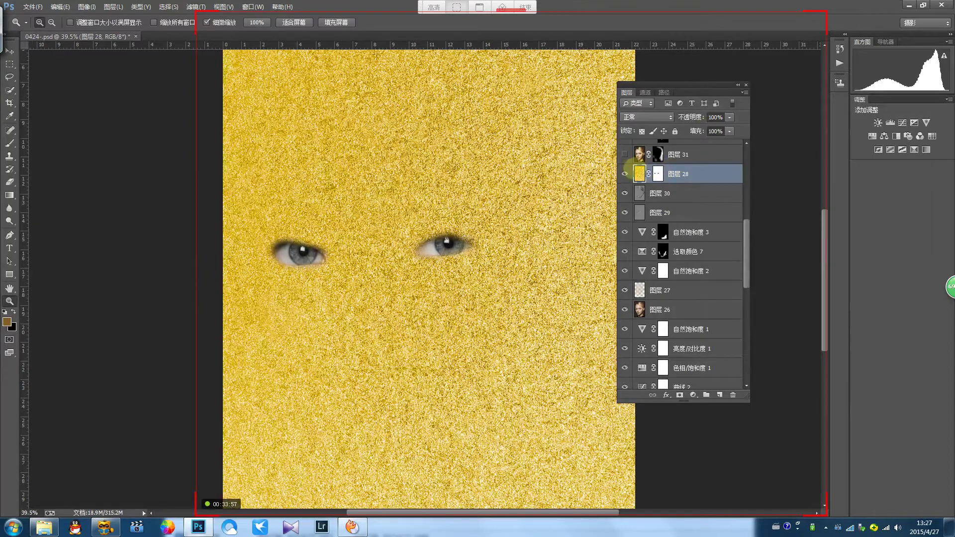
Step: Set the blend mode of 图层 28 to 叠加 and its opacity to 20%, and inspect the skin up close
click(647, 117)
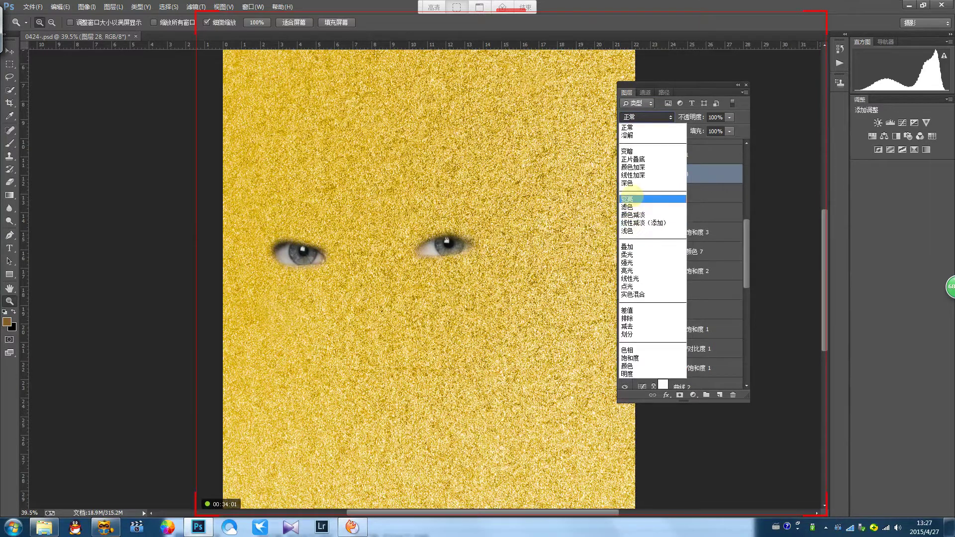
click(628, 248)
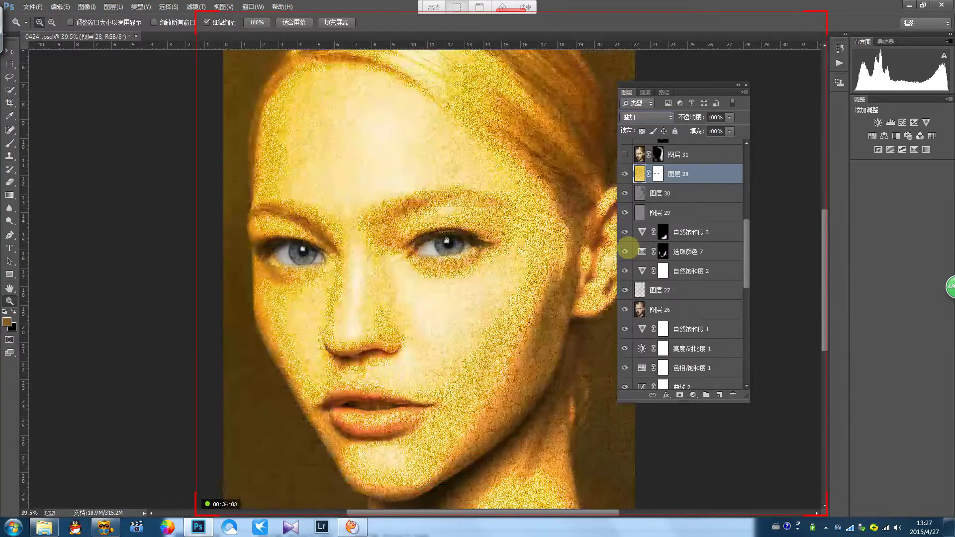
click(730, 117)
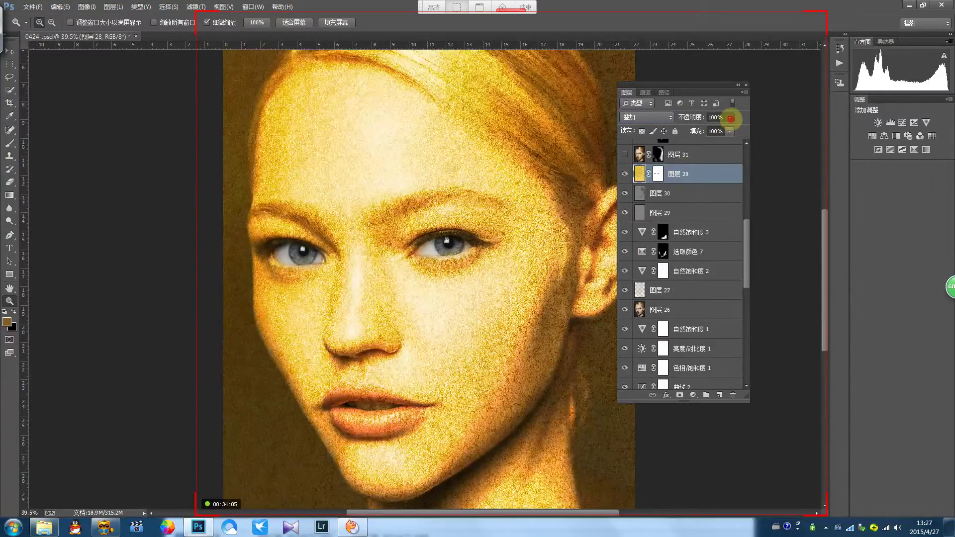
click(688, 129)
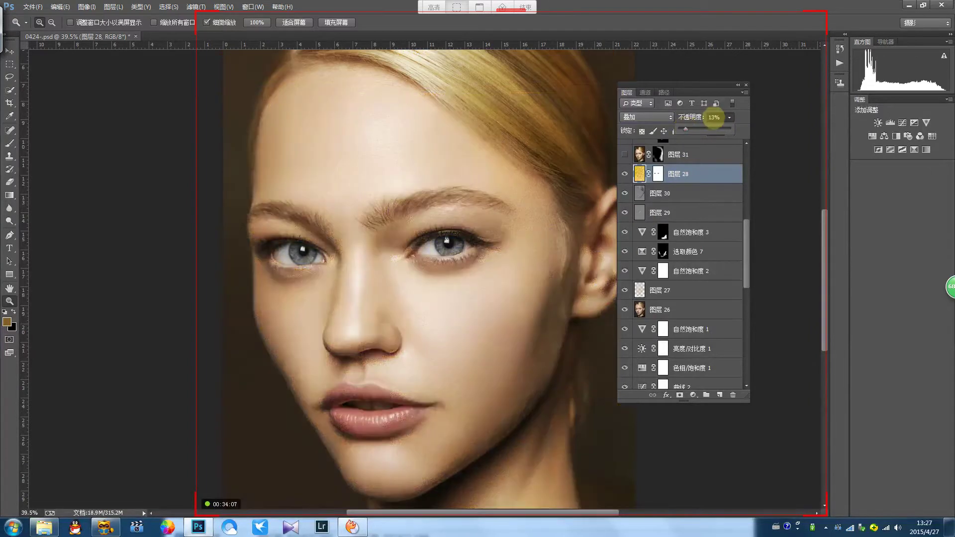
text(20)
drag(391, 339, 370, 240)
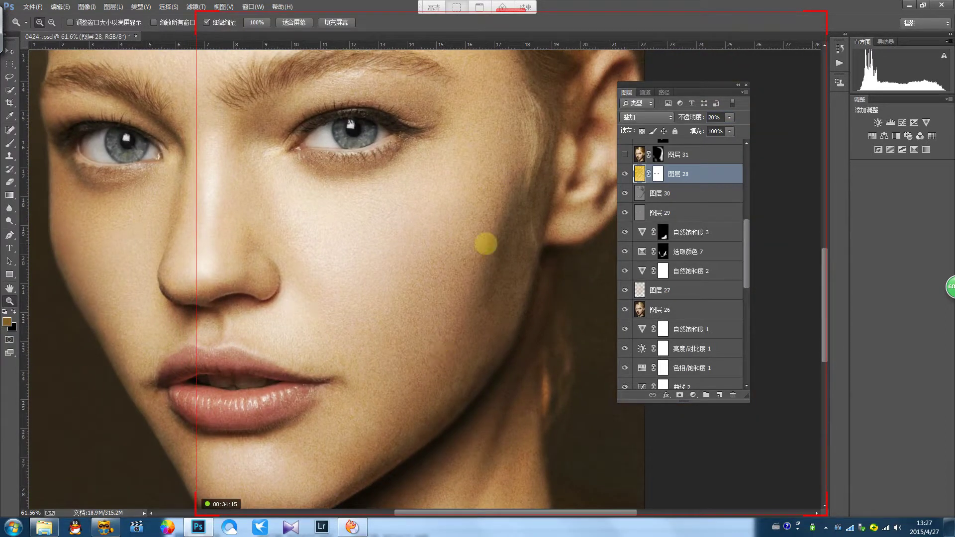
Step: Set the opacity of 图层 28 to 13%
click(713, 117)
text(13)
key(Return)
drag(421, 266, 454, 235)
Step: Compare the skin close up and the whole portrait with 图层 28 on and off, leaving it visible
click(624, 173)
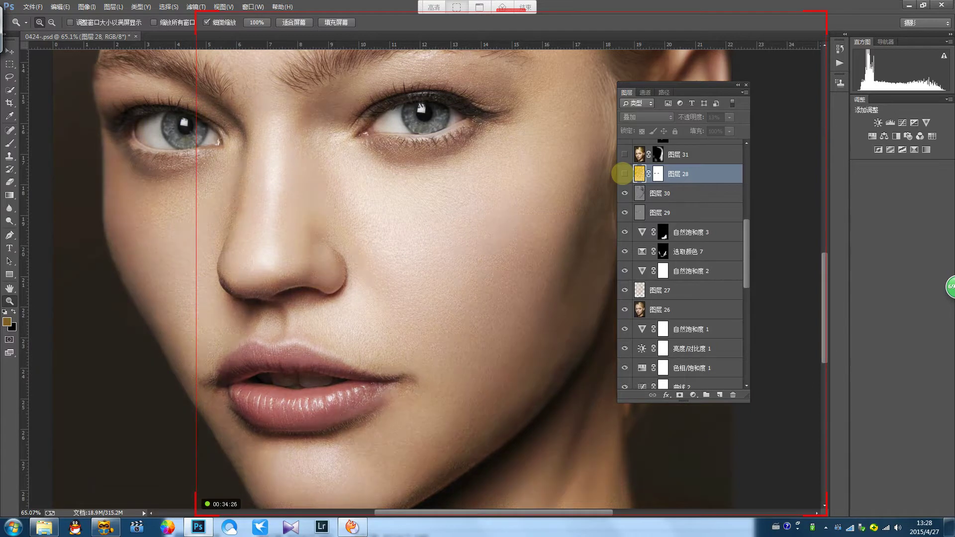
click(624, 173)
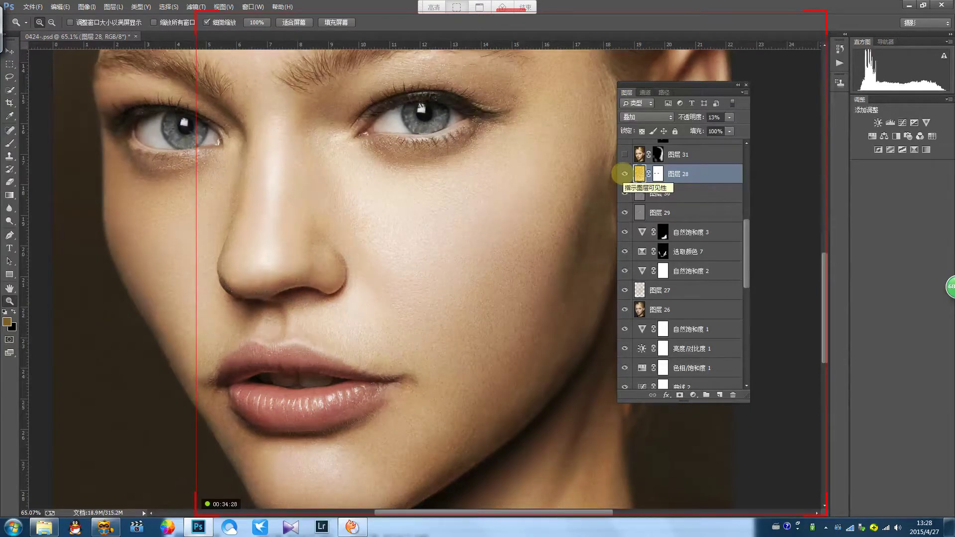
drag(379, 292, 504, 268)
drag(560, 212, 433, 315)
click(625, 174)
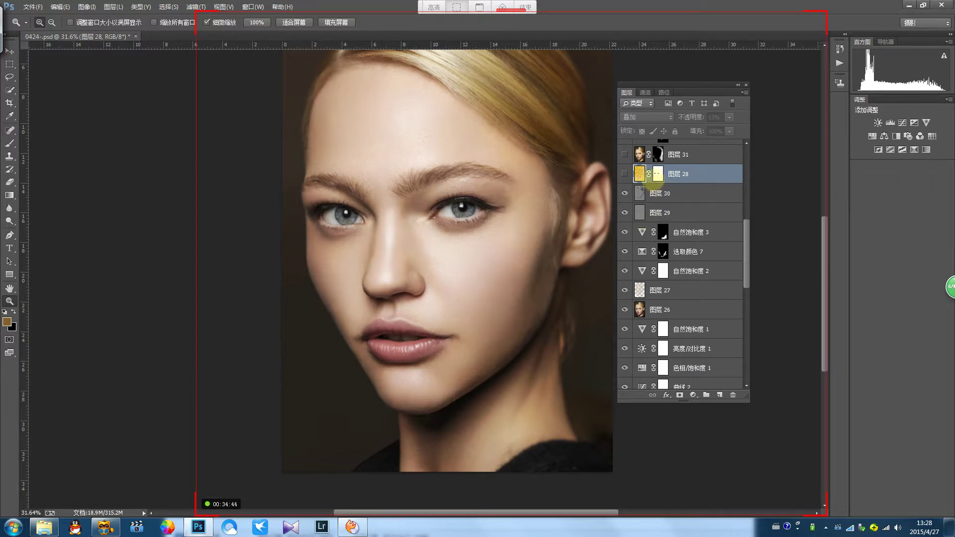
click(625, 174)
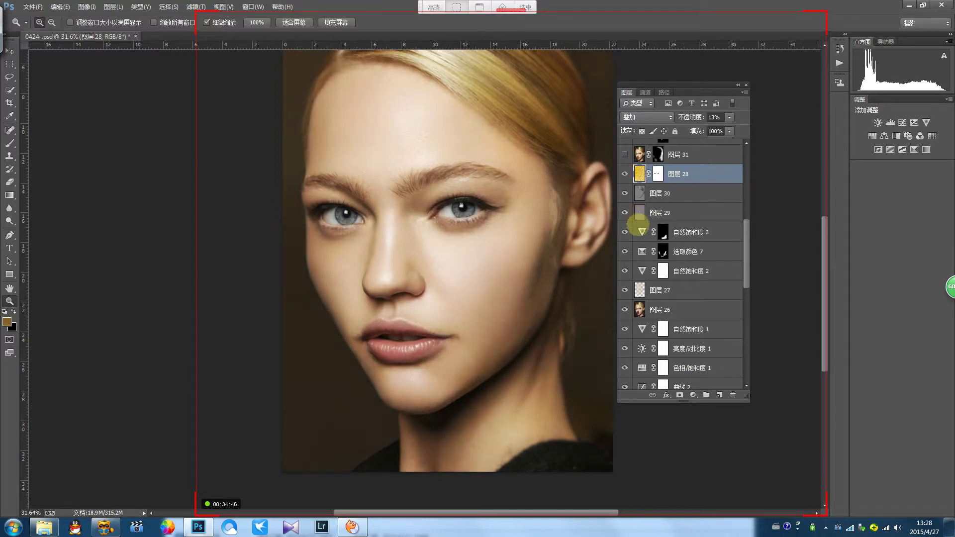
Step: Turn on the visibility of layer 图层 31 and examine its layer mask
scroll(697, 281, up, 3)
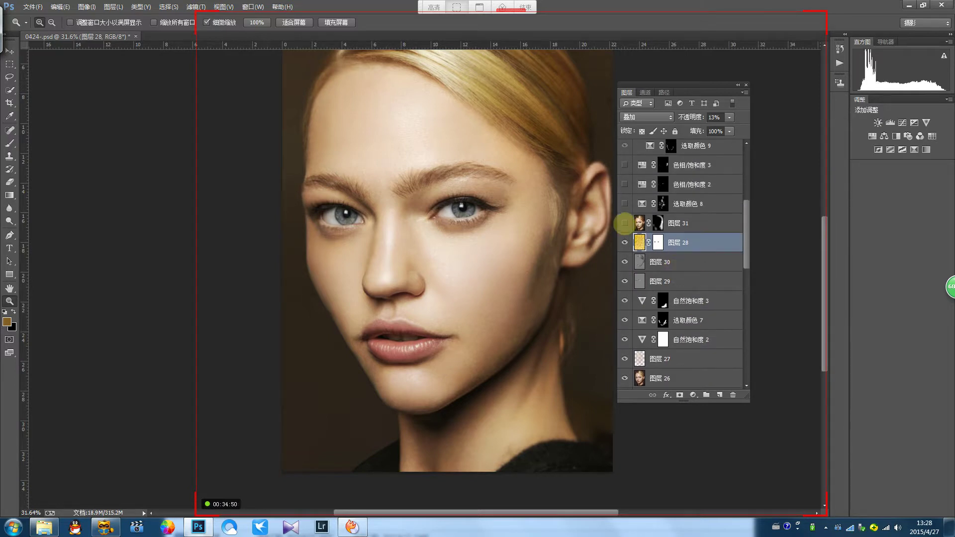
click(639, 223)
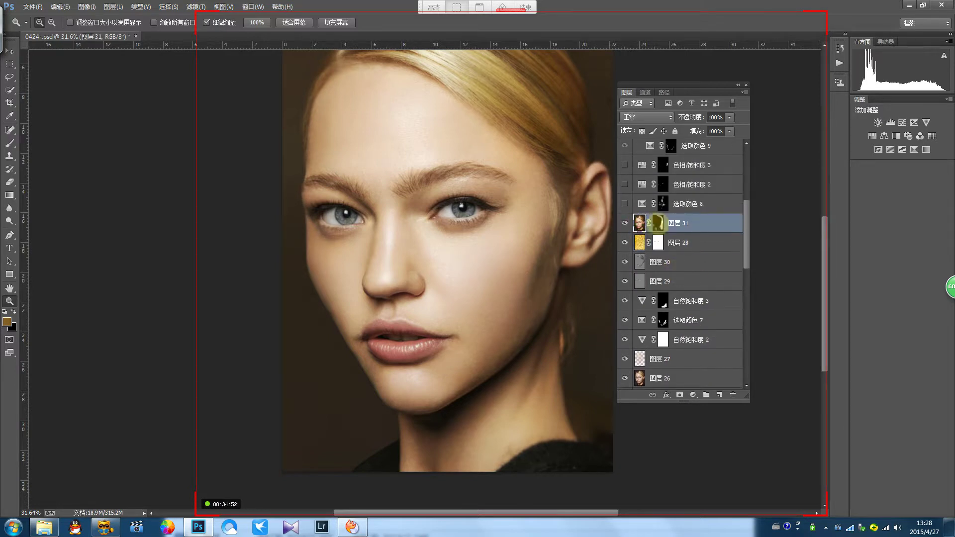
alt+click(658, 223)
alt+click(658, 222)
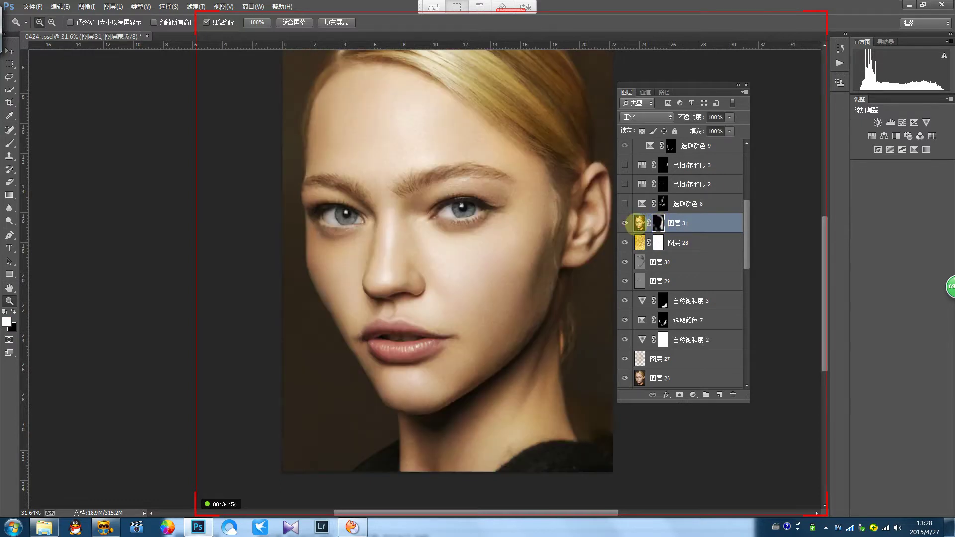
drag(568, 235, 530, 236)
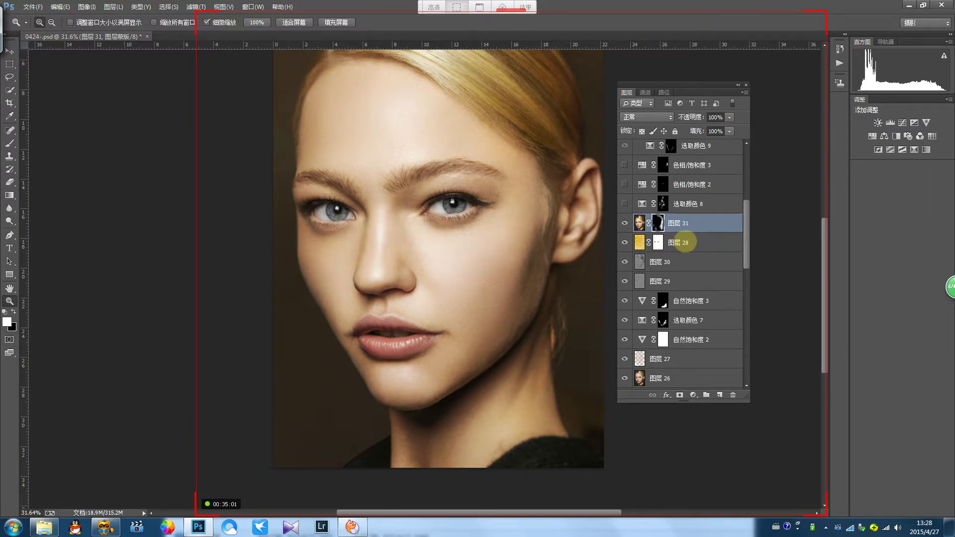
Step: Turn on the 选取颜色 8 adjustment layer and review its Selective Color settings for the whites (白色)
scroll(692, 251, up, 2)
scroll(711, 257, up, 1)
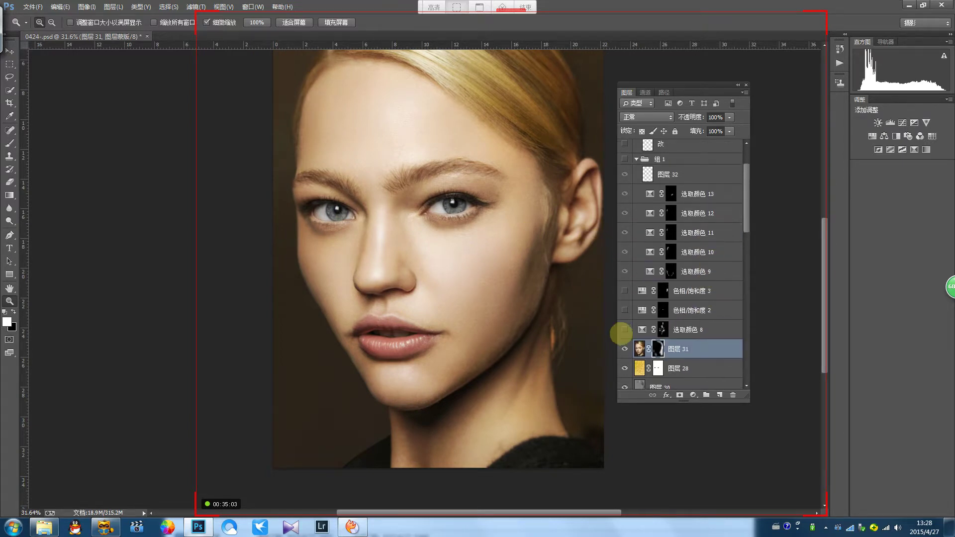
click(642, 329)
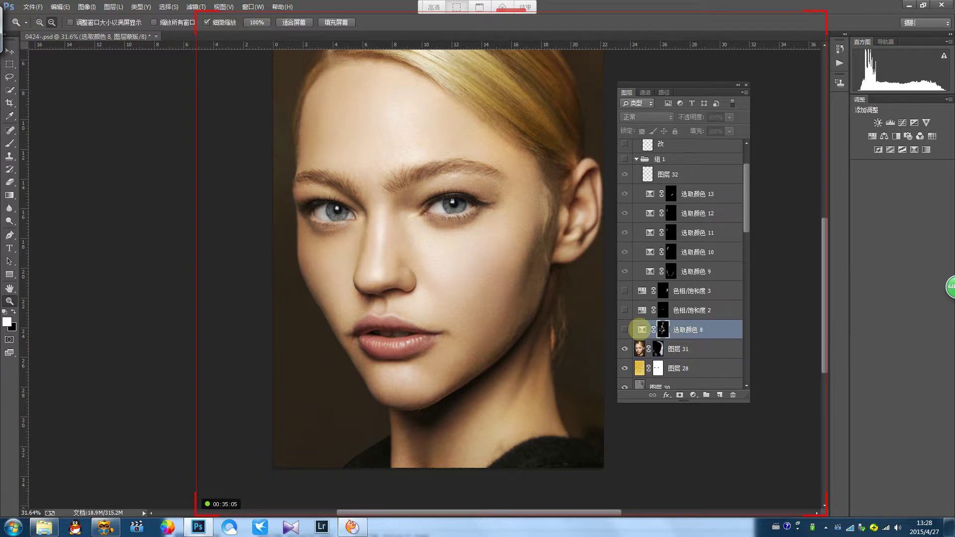
double_click(641, 329)
drag(639, 308, 578, 128)
click(580, 185)
click(585, 254)
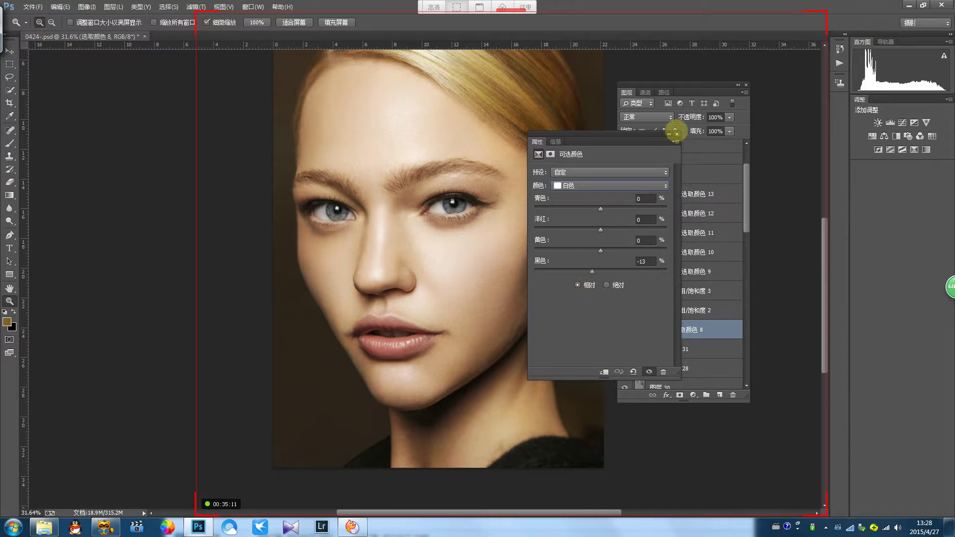
click(677, 134)
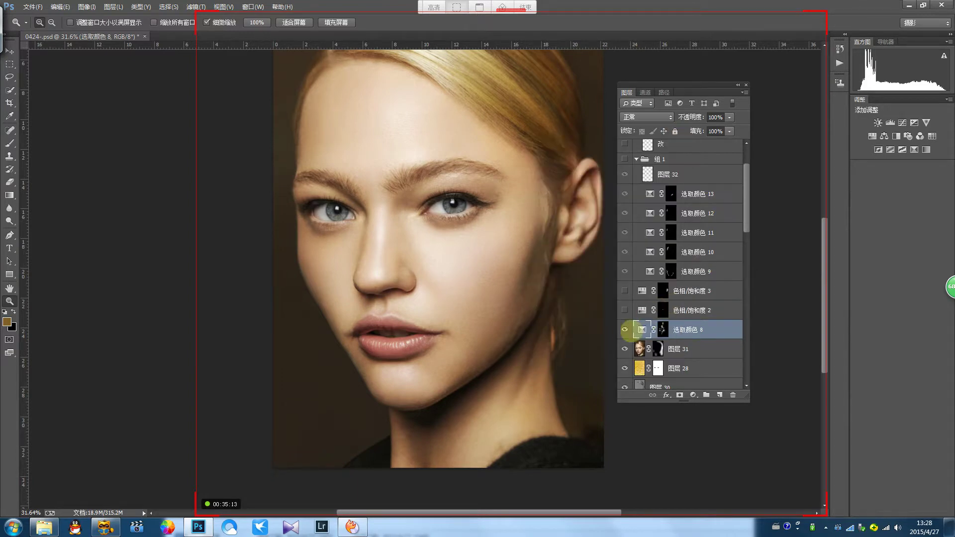
Step: Compare the portrait with and without 选取颜色 8 and examine which facial areas its mask affects
alt+click(625, 329)
alt+click(625, 330)
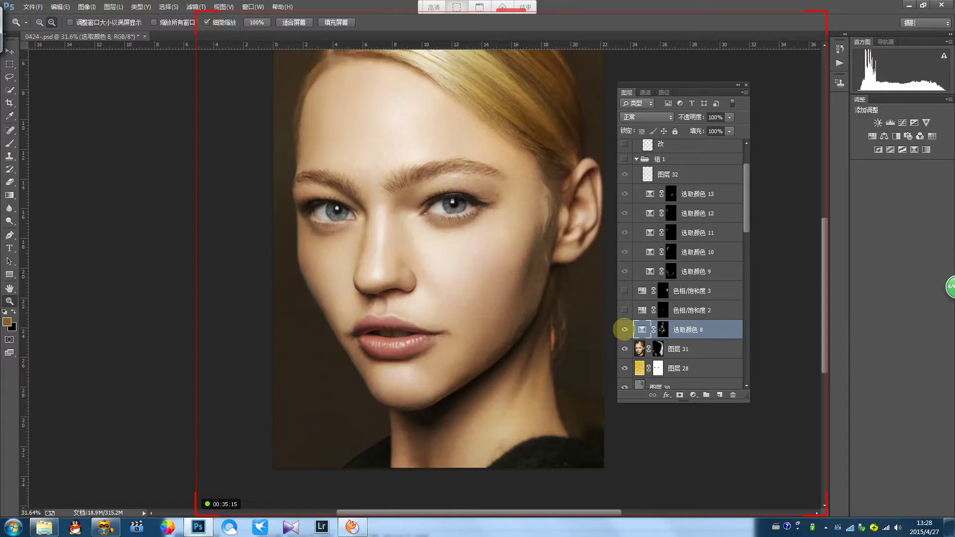
alt+click(662, 329)
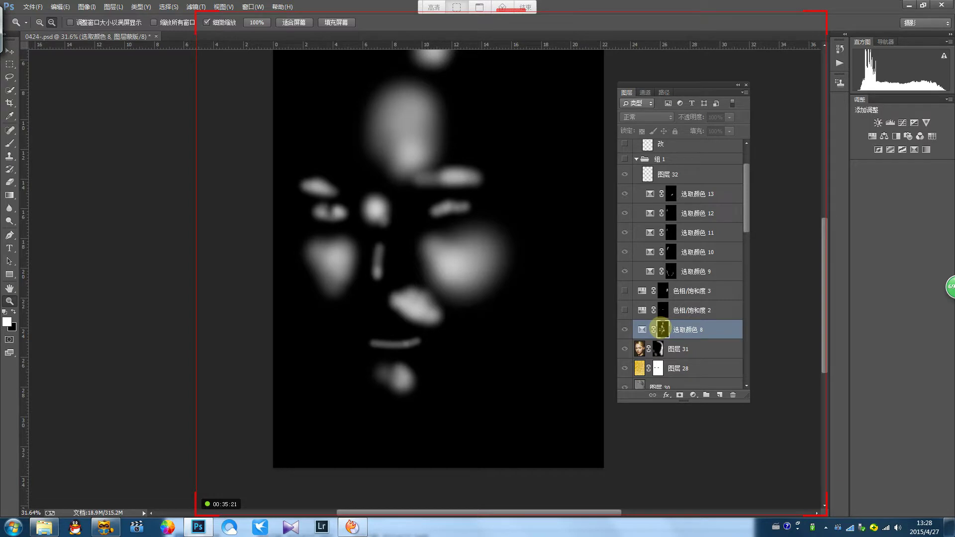
alt+click(663, 329)
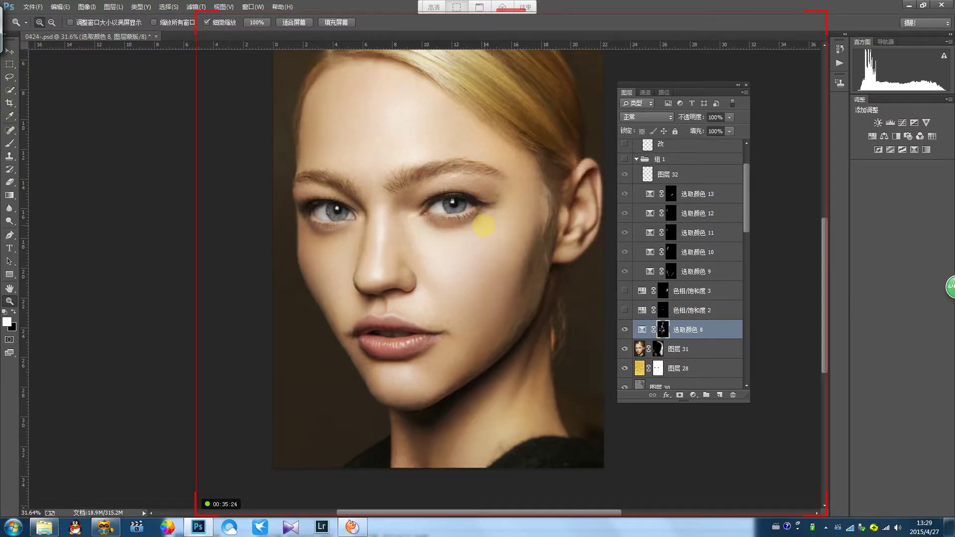
alt+click(663, 329)
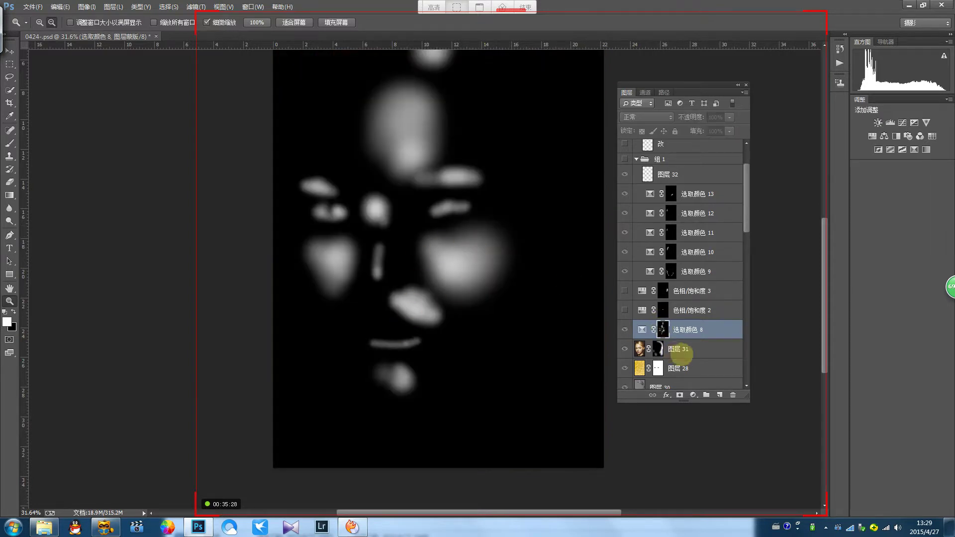
alt+click(663, 329)
click(625, 330)
click(625, 330)
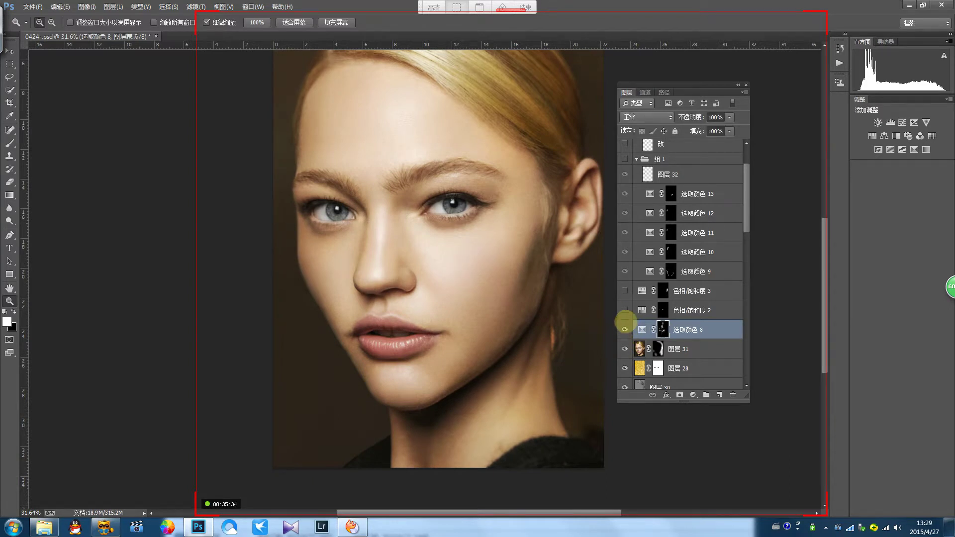
Step: Hide 选取颜色 8 and 图层 31, and compare the portrait's overall color with and without 图层 28
click(623, 369)
click(624, 368)
scroll(637, 355, down, 2)
click(625, 284)
click(625, 304)
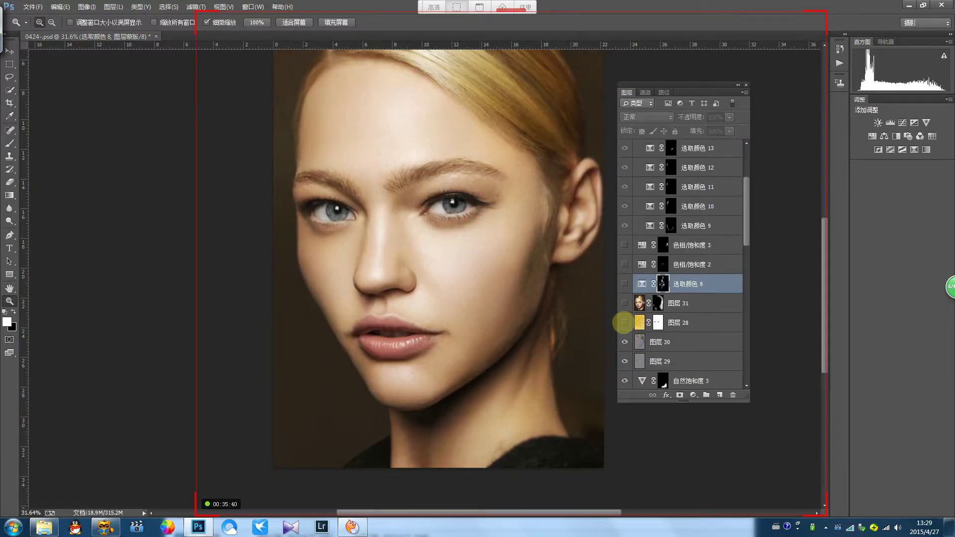
scroll(451, 261, down, 2)
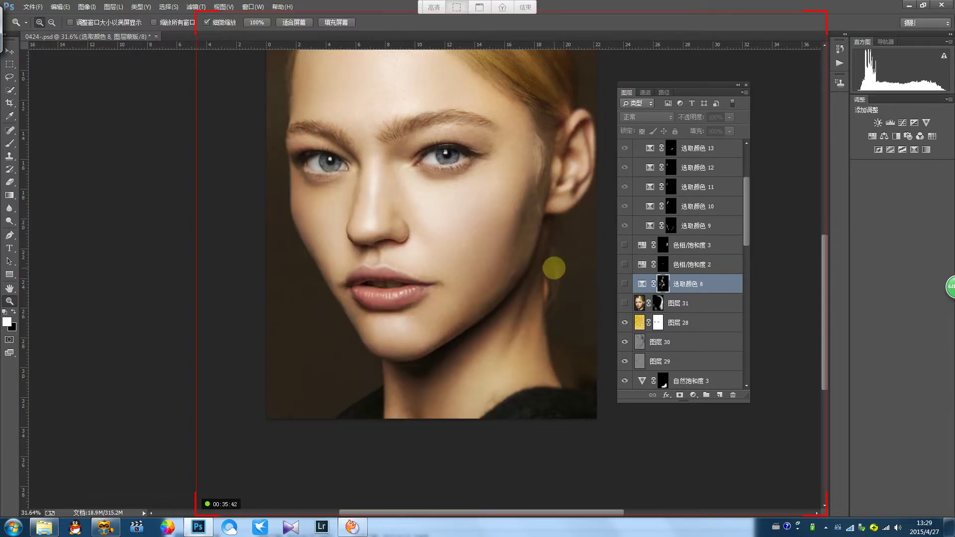
click(624, 323)
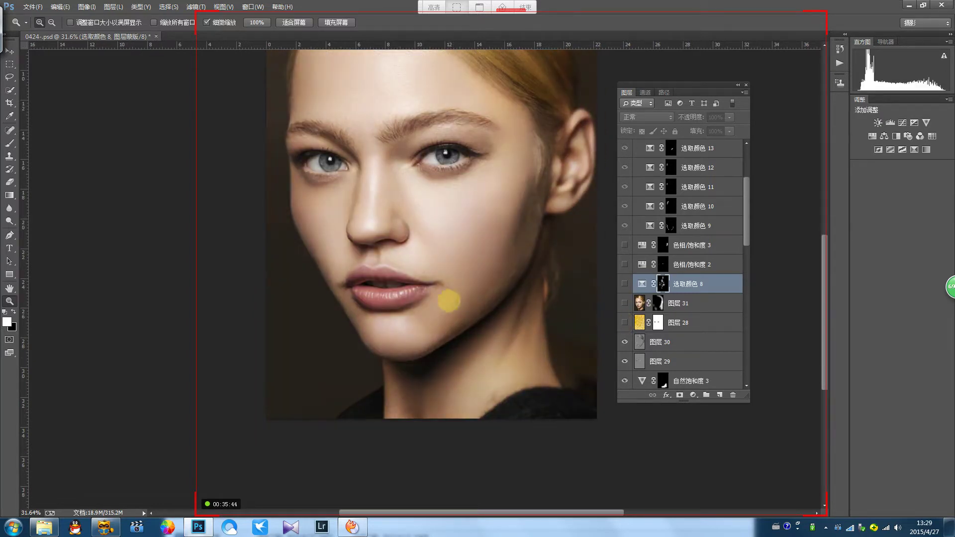
scroll(438, 301, up, 3)
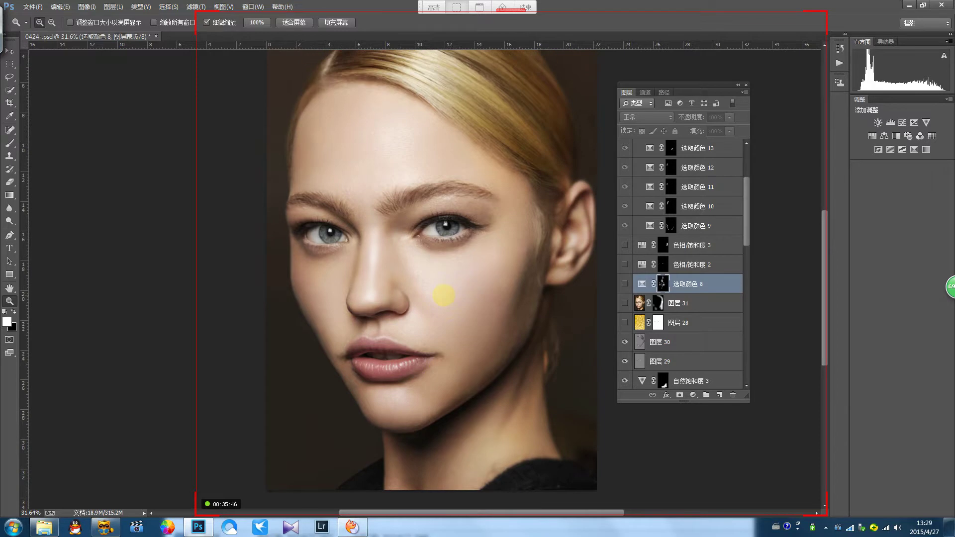
scroll(443, 296, down, 1)
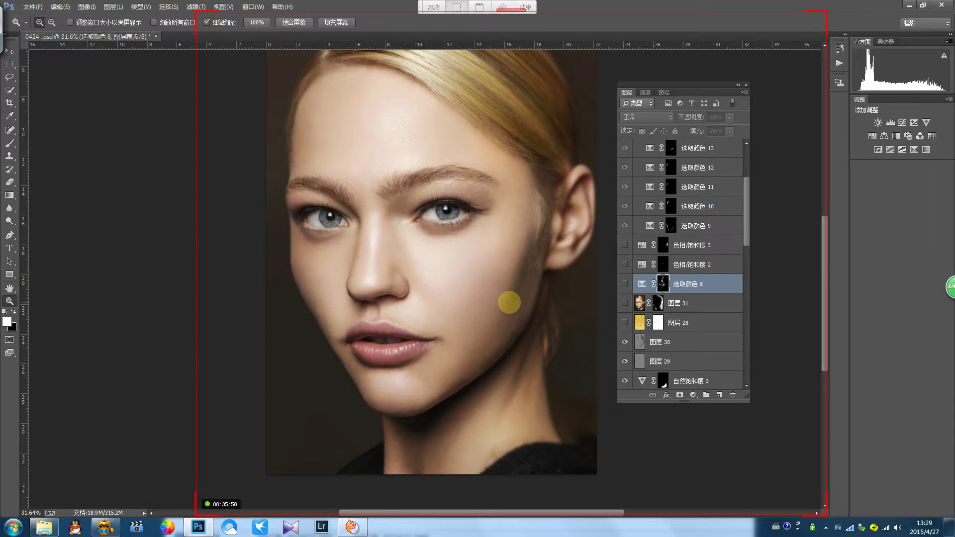
click(625, 322)
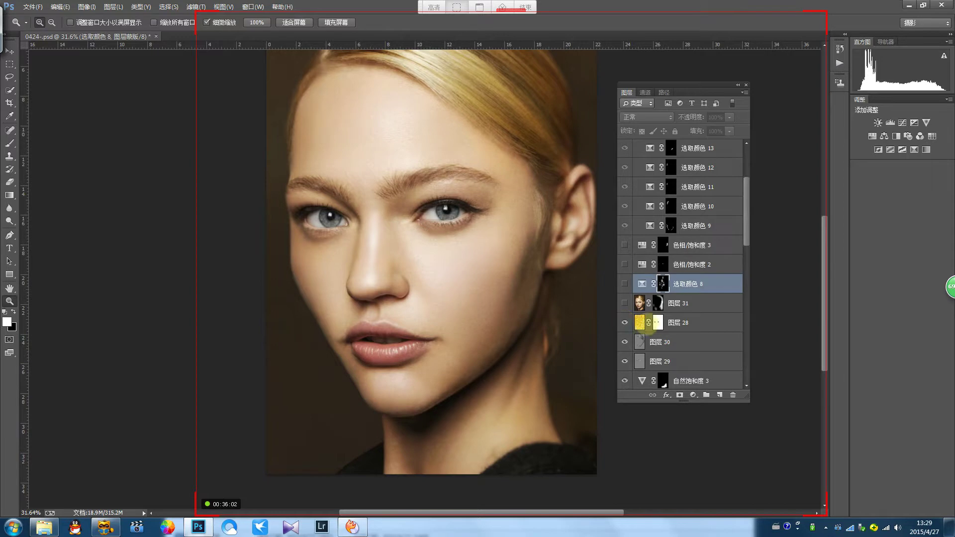
Step: Examine the layer mask of 图层 28 and compare the layer's effect around the eyes
alt+click(657, 323)
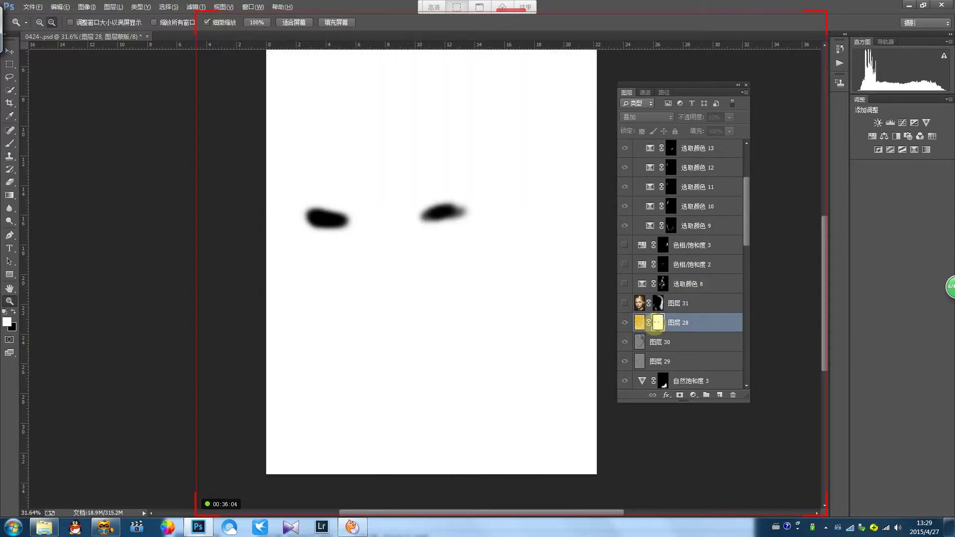
alt+click(657, 323)
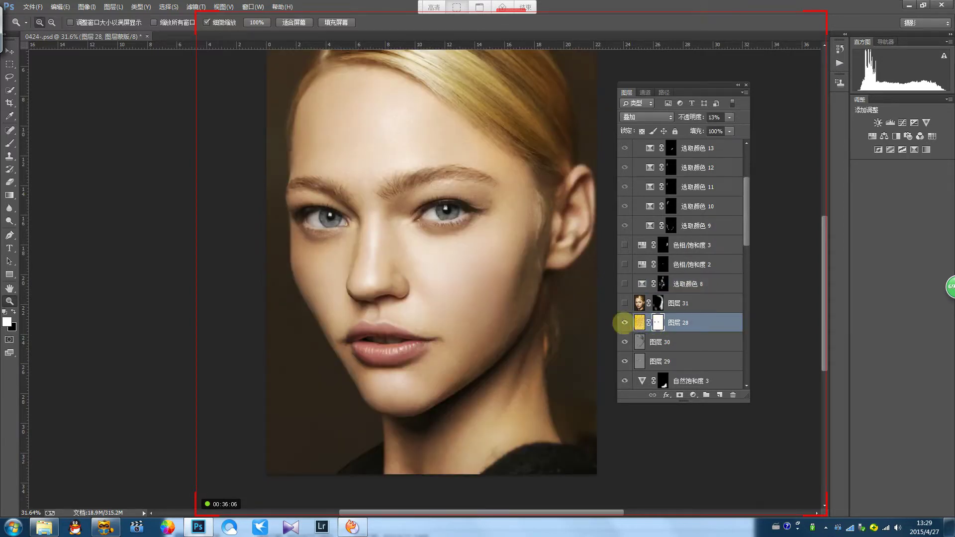
click(624, 323)
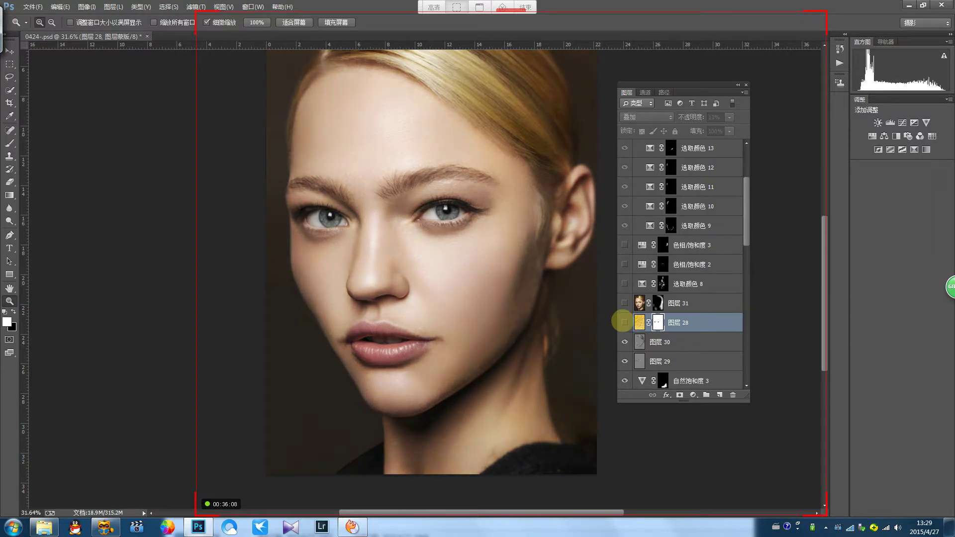
mouse_move(491, 318)
mouse_down()
mouse_move(484, 301)
mouse_move(492, 321)
mouse_up()
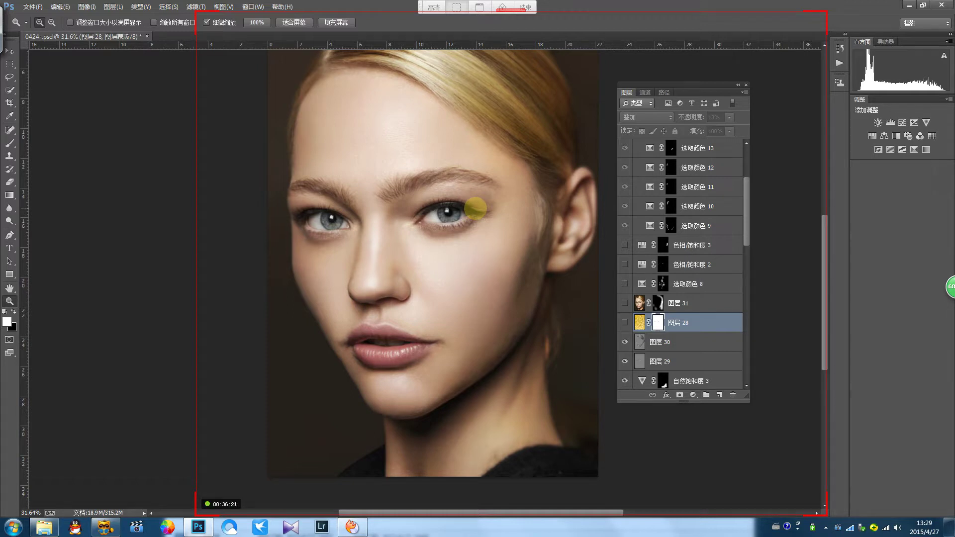
click(625, 323)
click(639, 323)
alt+click(658, 323)
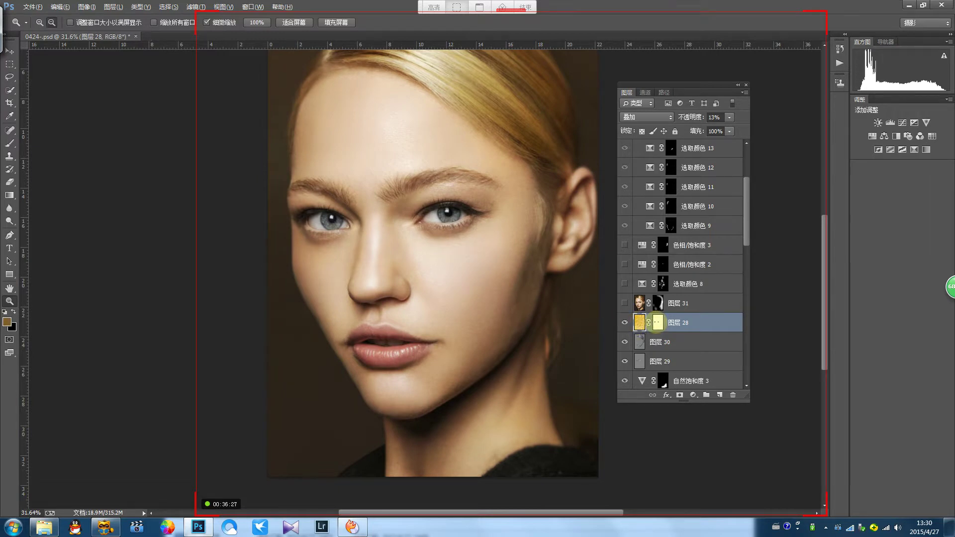
alt+click(658, 322)
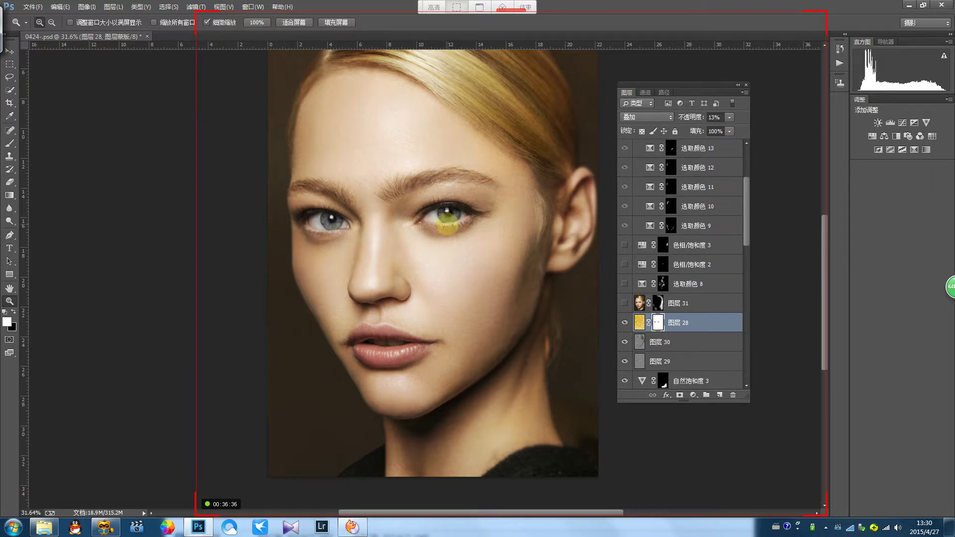
Step: Compare the lips and lower face up close with and without 图层 28
drag(442, 248, 495, 273)
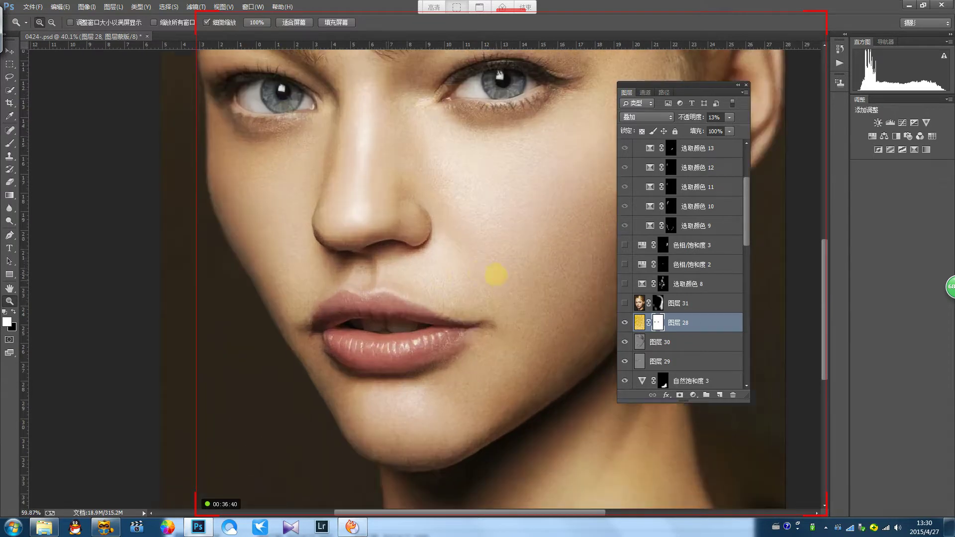
click(625, 323)
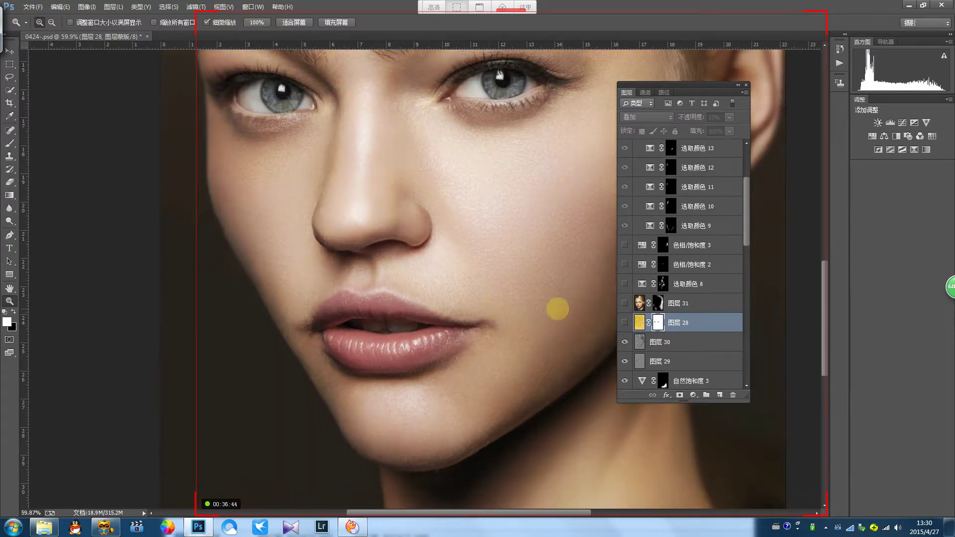
click(624, 322)
click(625, 322)
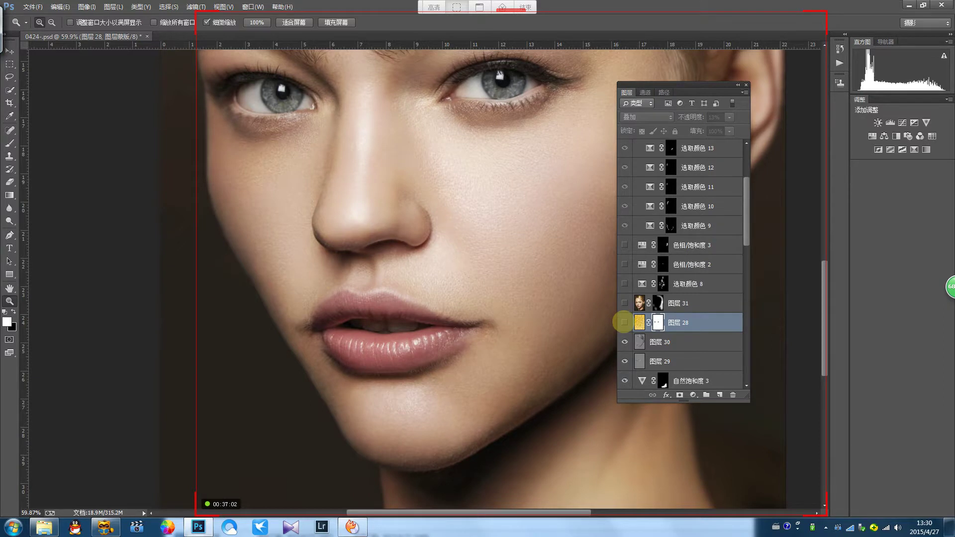
click(625, 322)
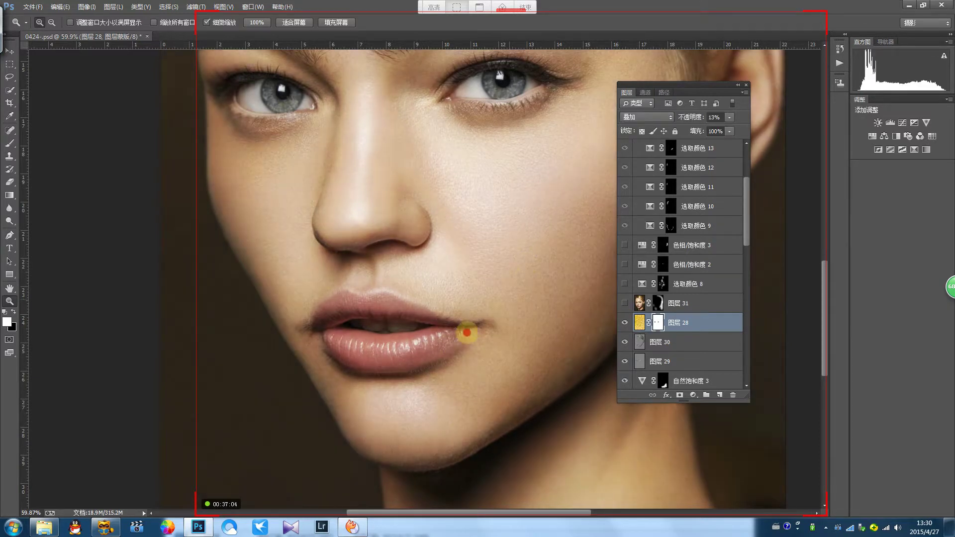
Step: Turn on the visibility of 图层 31, 选取颜色 8 and 色相/饱和度 2 with the whole portrait in view
drag(467, 304, 450, 371)
drag(478, 322, 413, 394)
scroll(413, 394, down, 1)
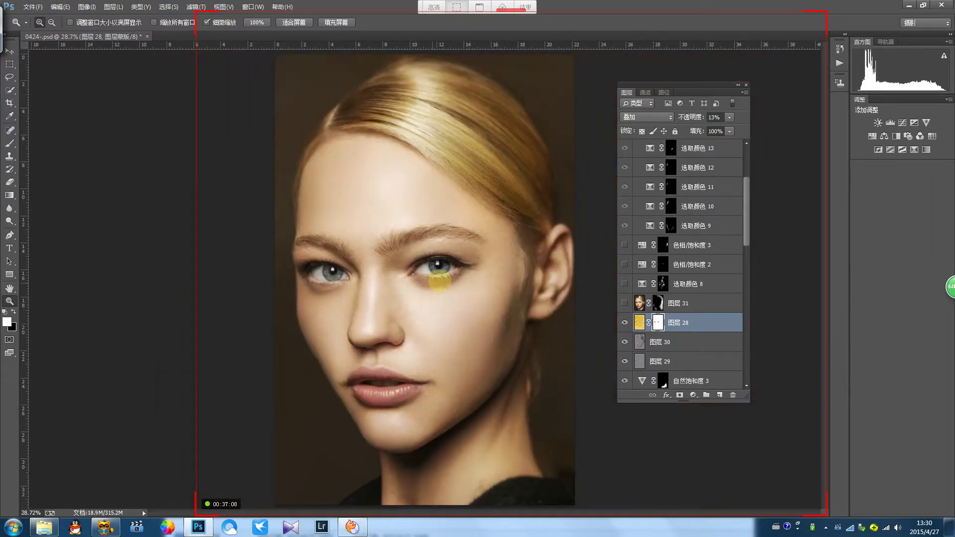
click(624, 302)
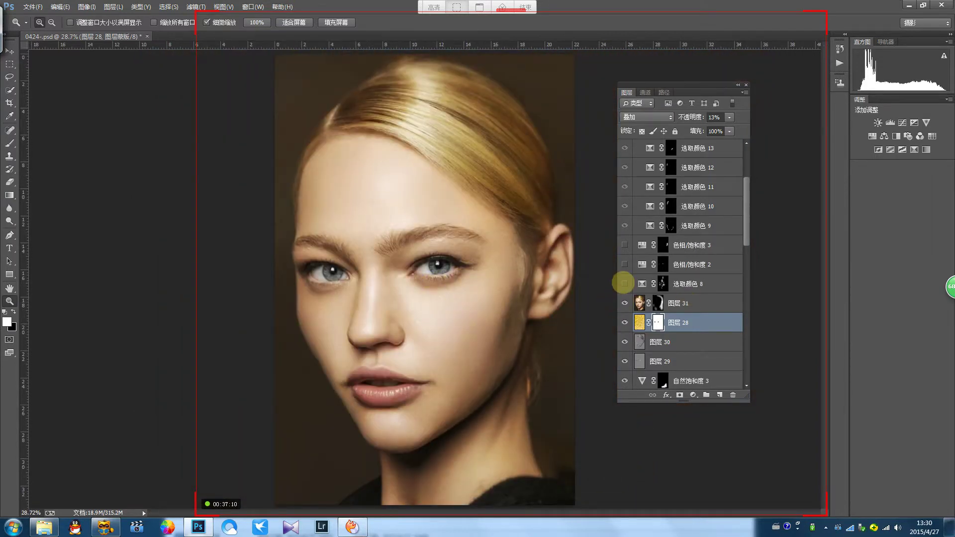
click(625, 283)
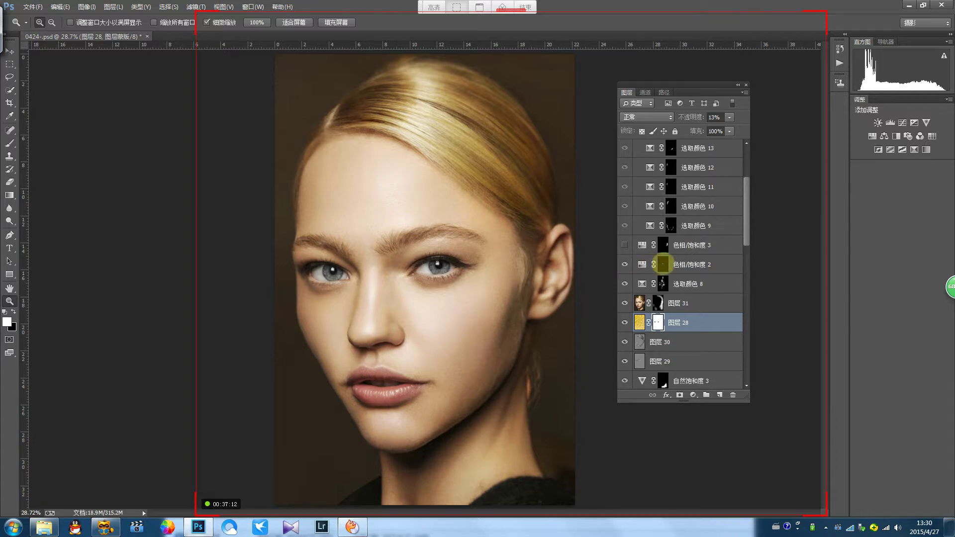
Step: Examine the layer mask of 色相/饱和度 2, and hide the layer for a close look at the eye
alt+click(663, 265)
alt+click(664, 264)
drag(493, 256, 490, 259)
scroll(572, 261, left, 3)
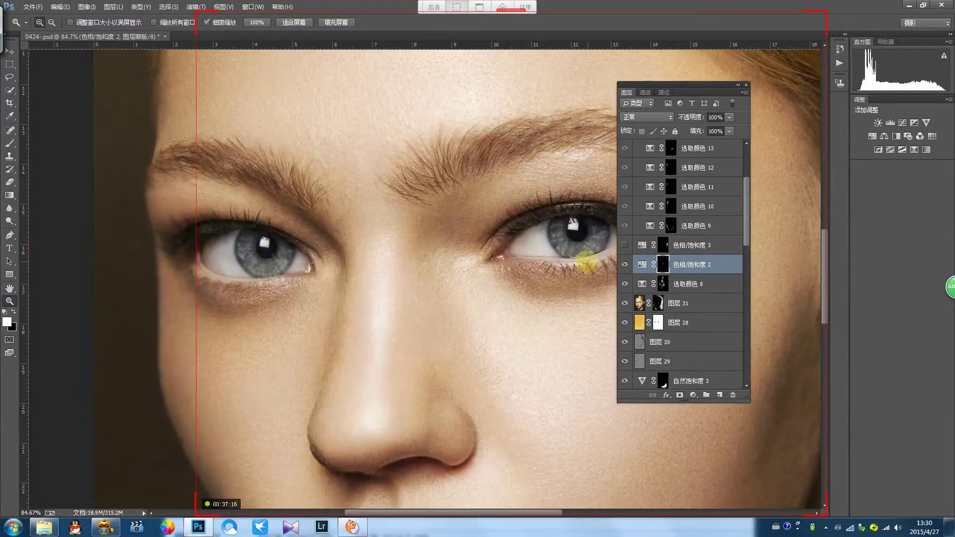
click(625, 264)
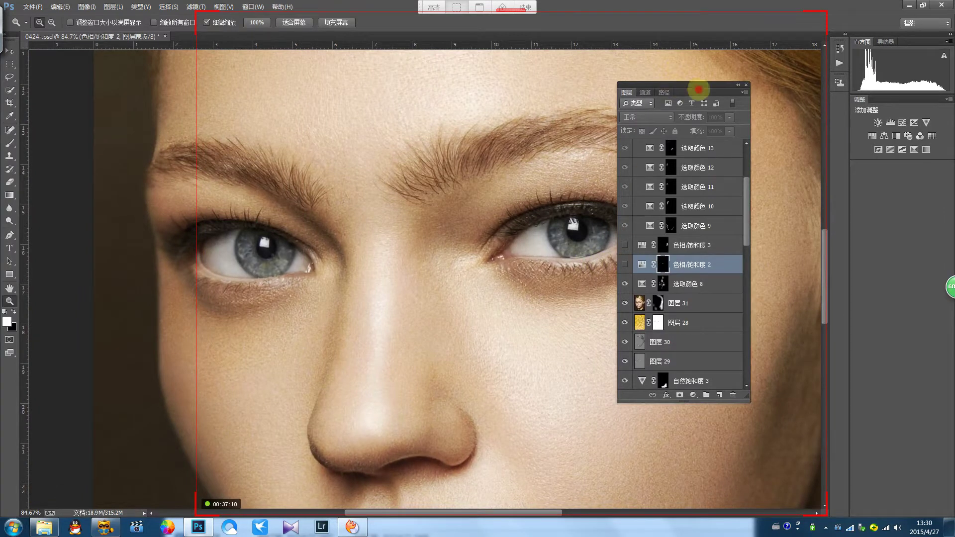
drag(683, 87, 742, 84)
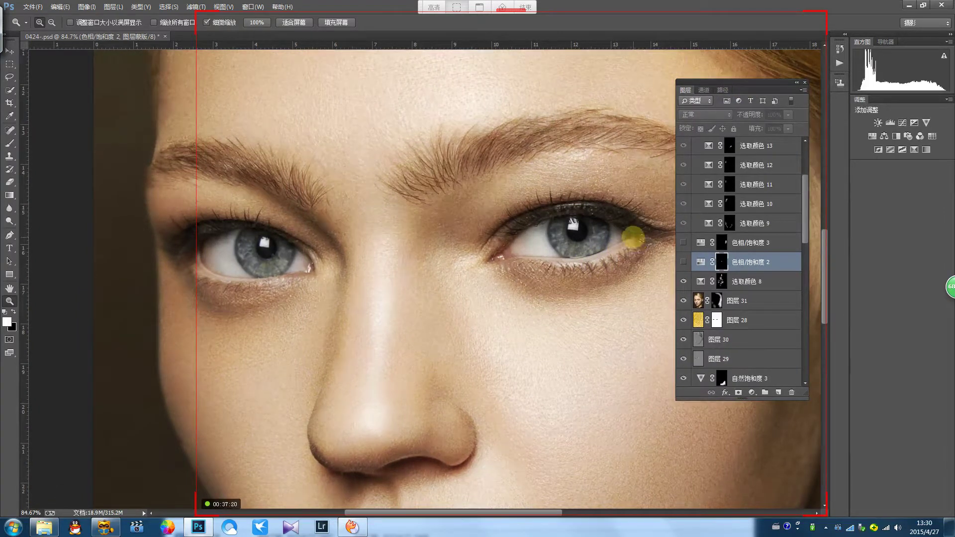
drag(619, 249, 512, 274)
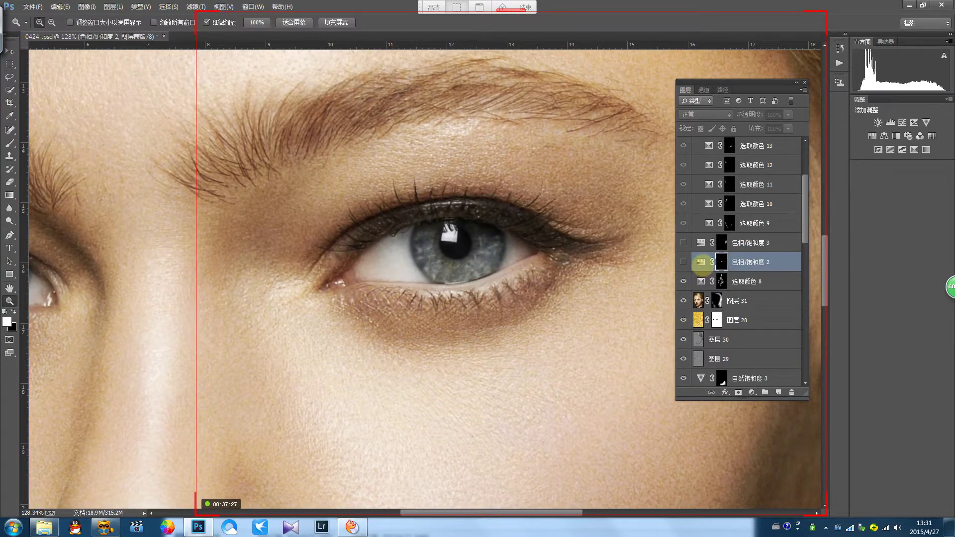
Step: Review the 红色 settings of 色相/饱和度 2 and compare the eye close up with and without the layer
double_click(701, 262)
click(582, 186)
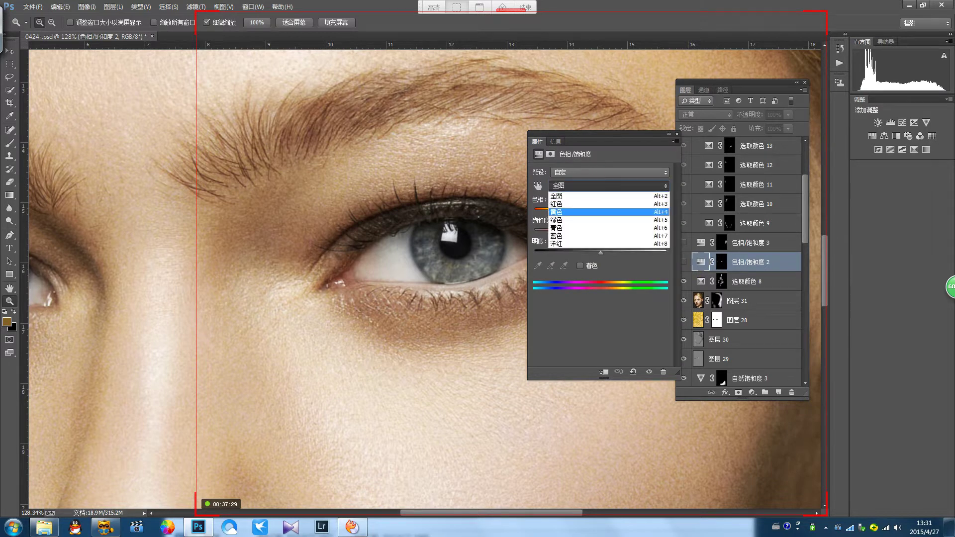
click(560, 204)
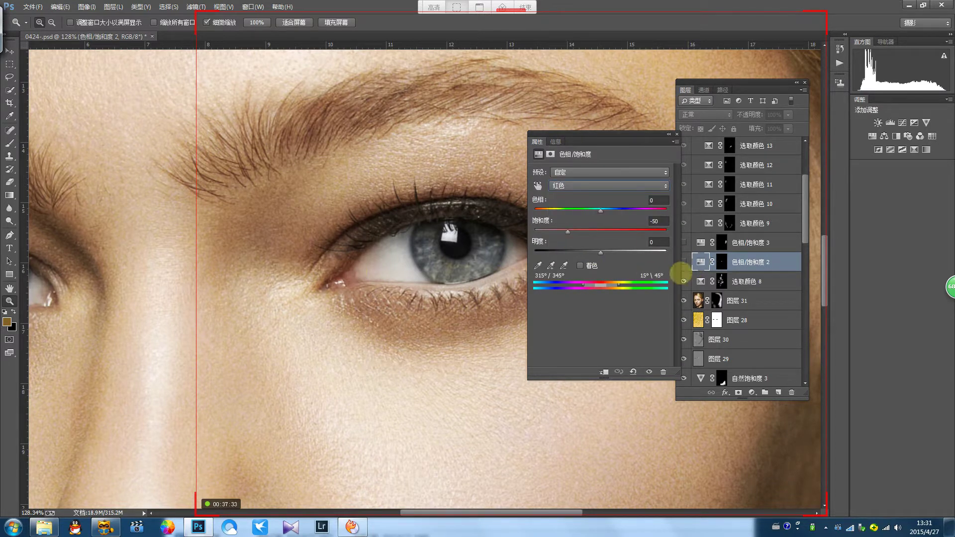
click(684, 262)
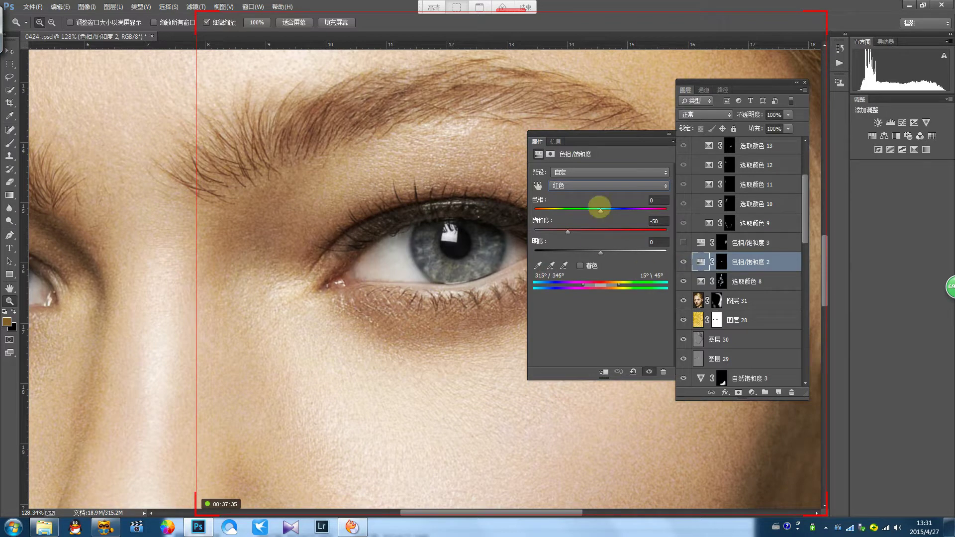
click(669, 134)
click(684, 262)
click(683, 262)
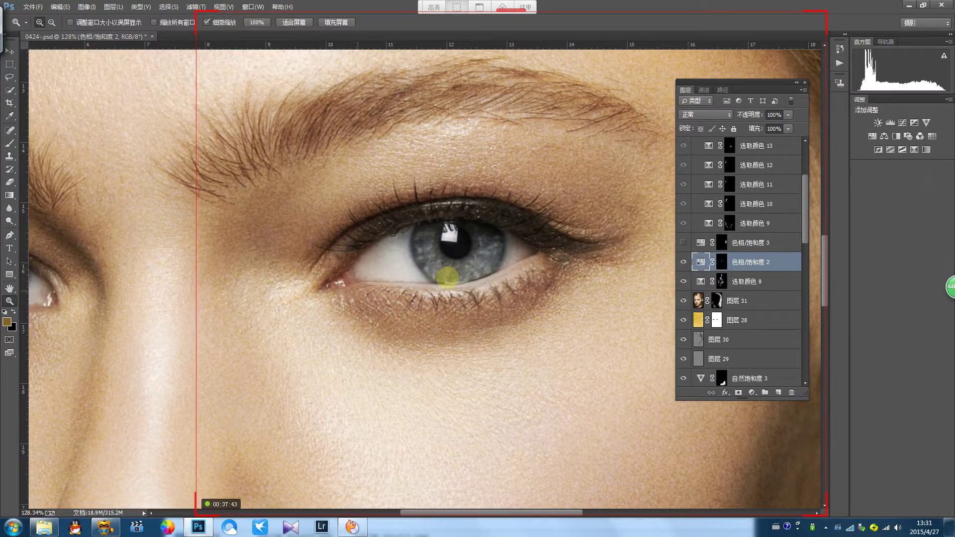
Step: Examine the layer mask of 色相/饱和度 3 around the ear
drag(410, 320, 426, 271)
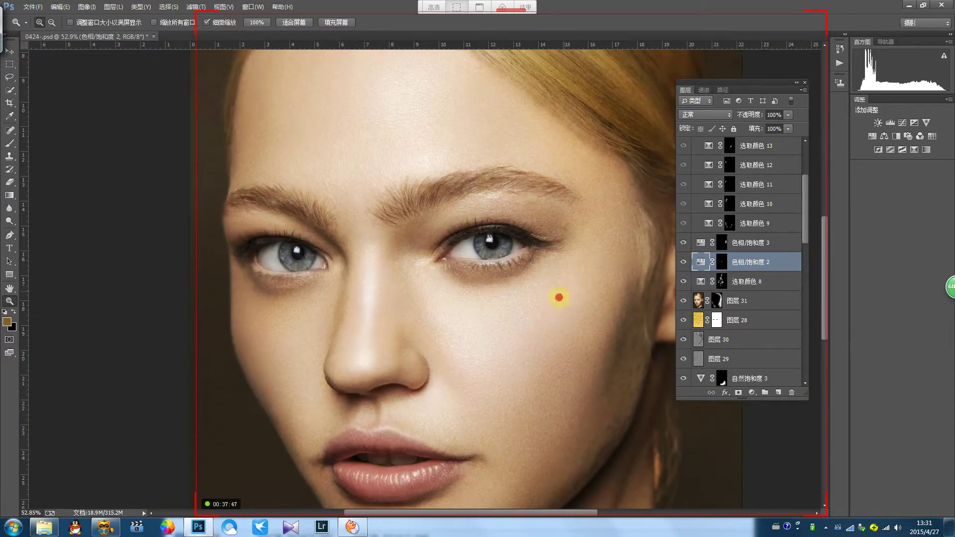
drag(560, 298, 553, 301)
alt+click(722, 243)
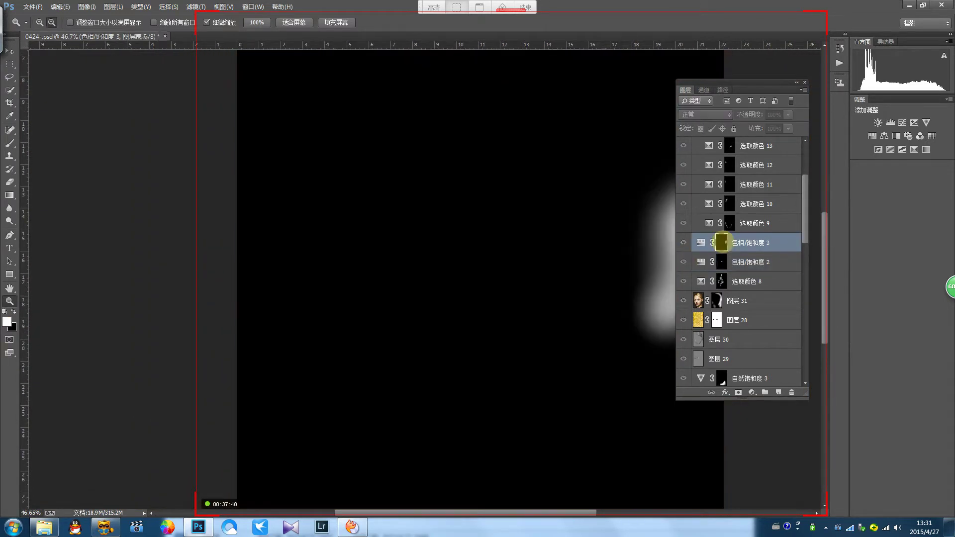
drag(516, 266, 391, 274)
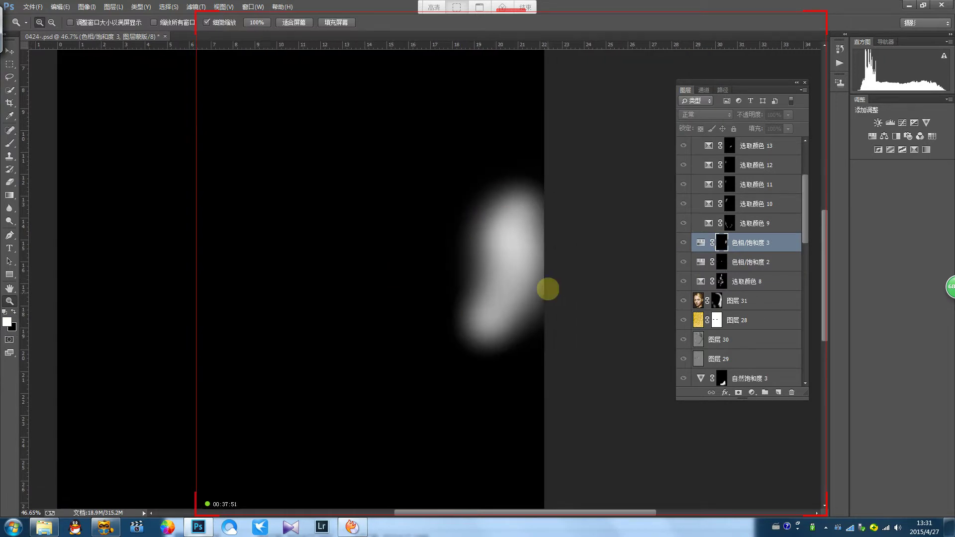
alt+click(722, 242)
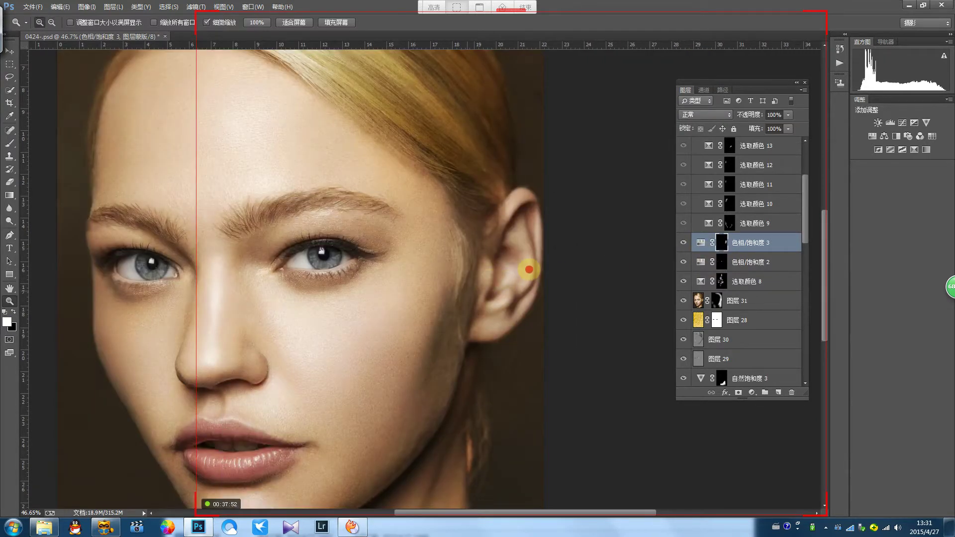
Step: Compare the ear's color with and without 色相/饱和度 3 with most of the face in view
scroll(530, 269, left, 2)
drag(514, 290, 506, 292)
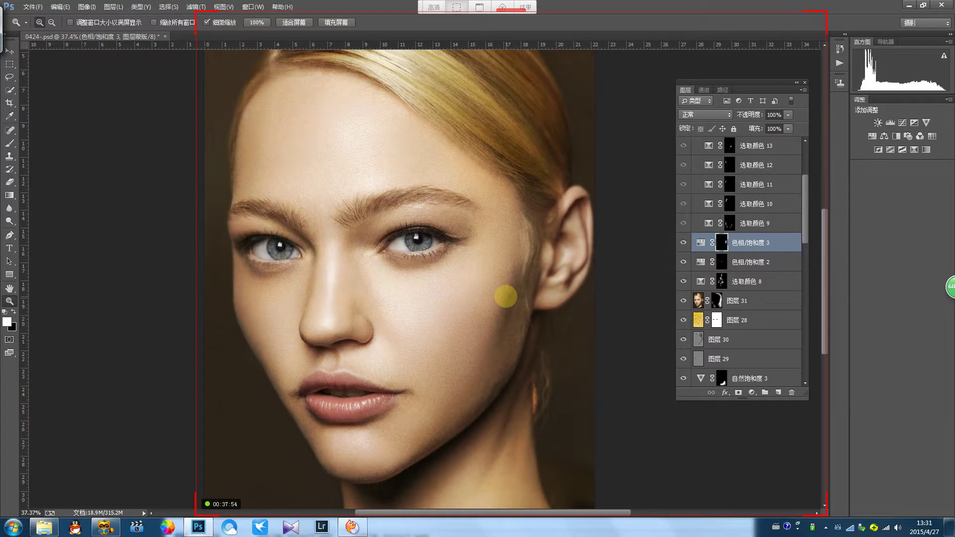
click(684, 243)
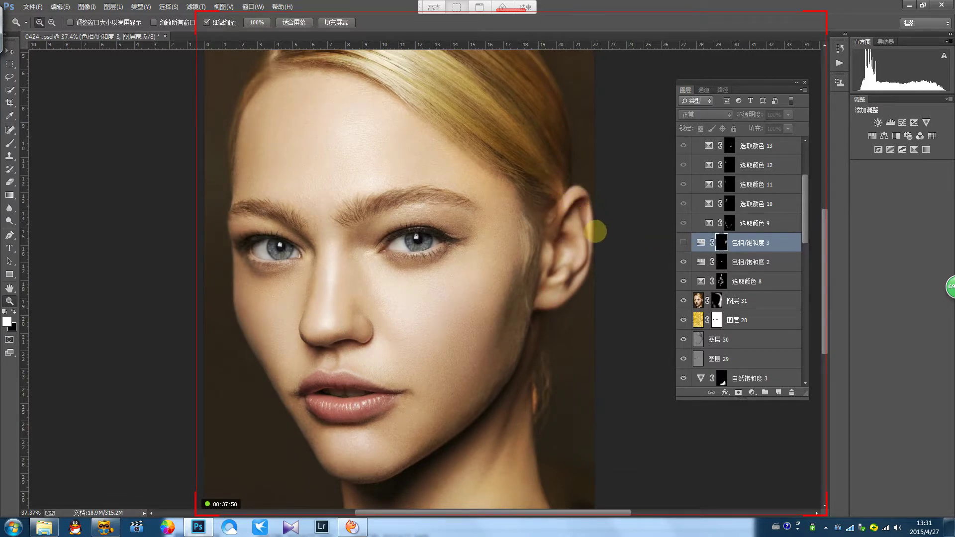
click(684, 243)
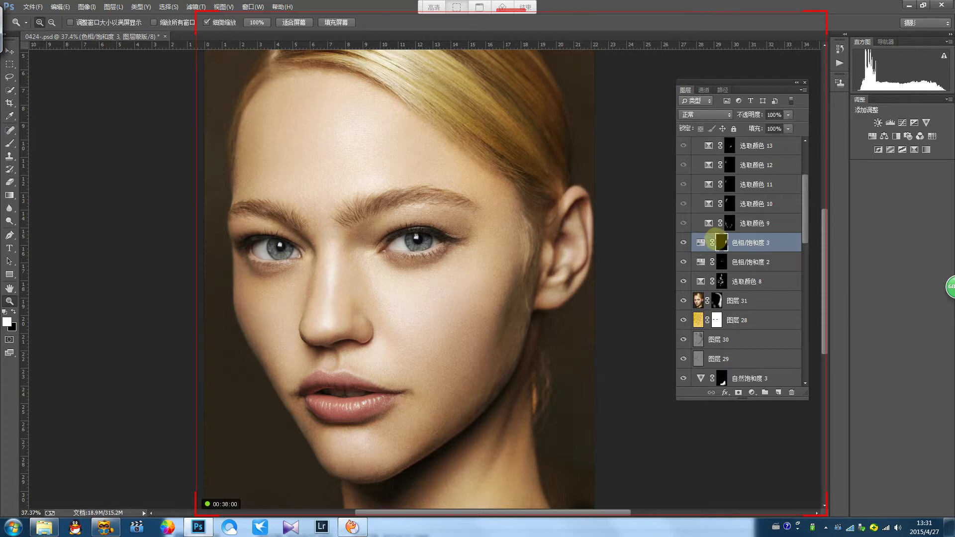
Step: Review the 全图 settings of 色相/饱和度 3 and compare the portrait again with the layer off and on
double_click(720, 242)
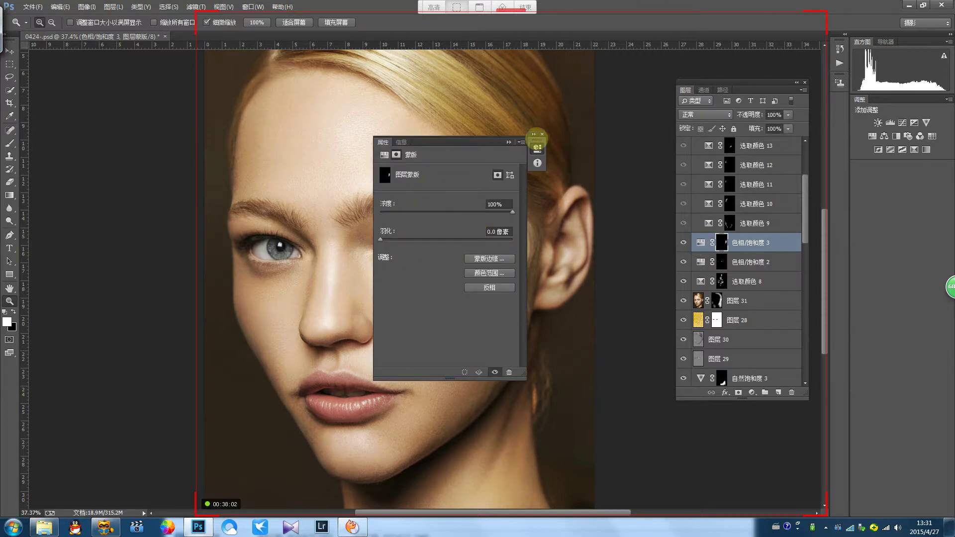
click(542, 134)
double_click(699, 242)
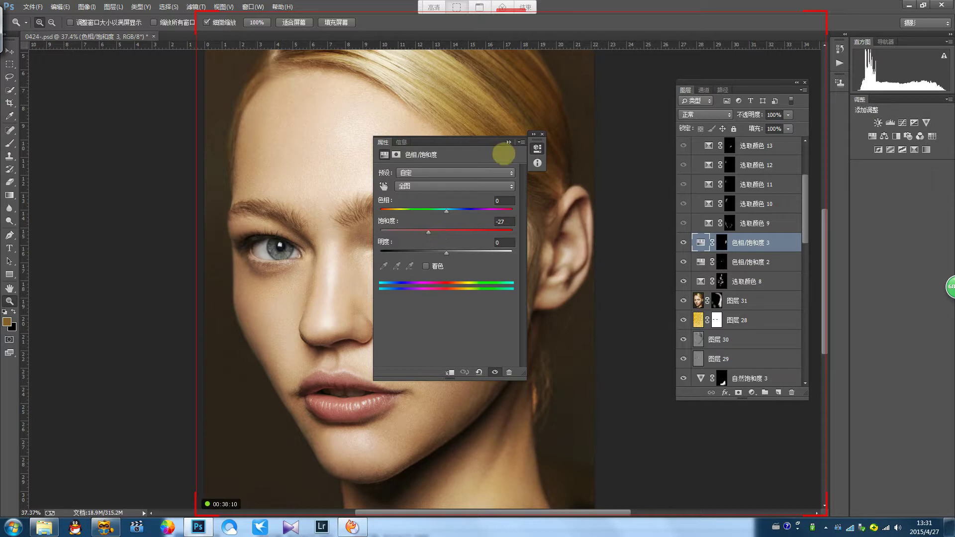
click(534, 134)
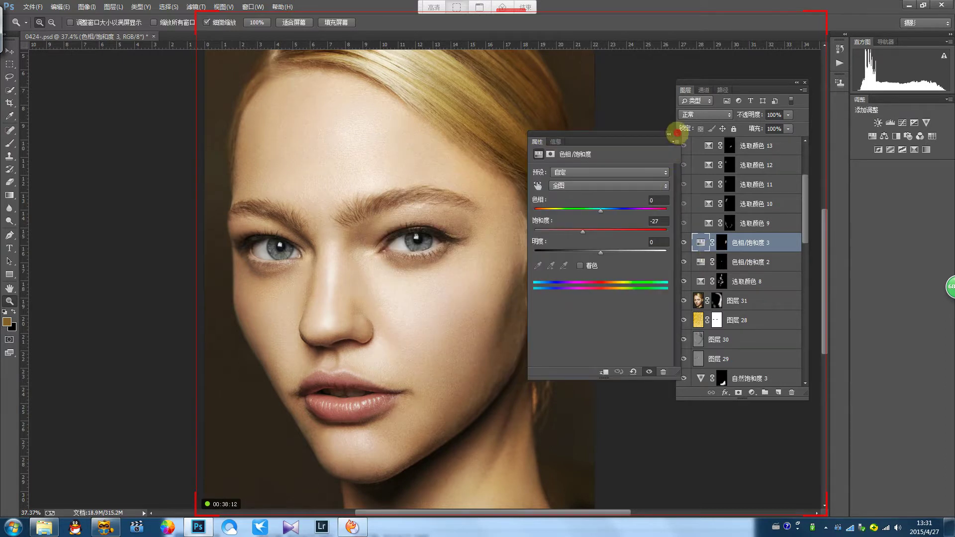
click(677, 135)
click(684, 242)
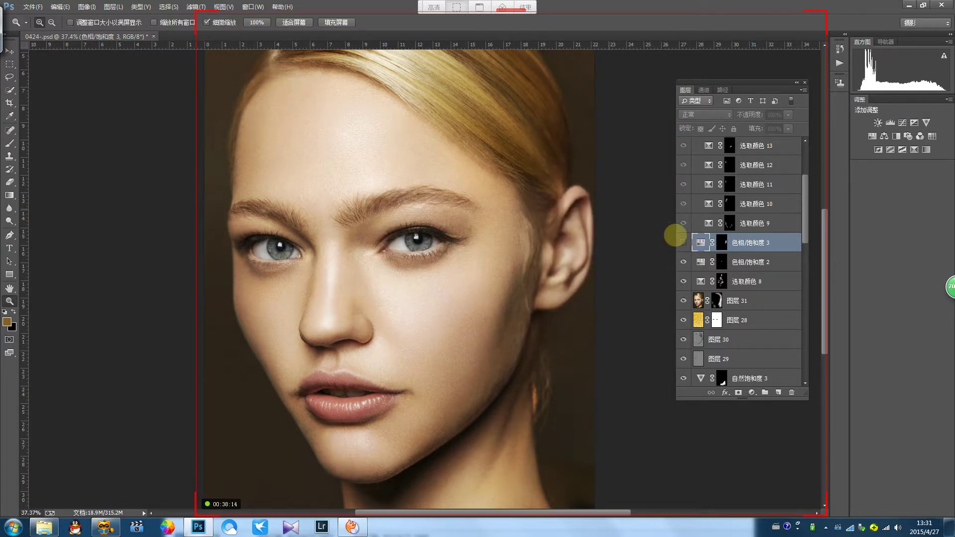
click(683, 243)
Step: Turn on 组 1 and hide 图层 32 and 选取颜色 13 through 10 inside it, leaving 选取颜色 9 visible
scroll(742, 284, up, 1)
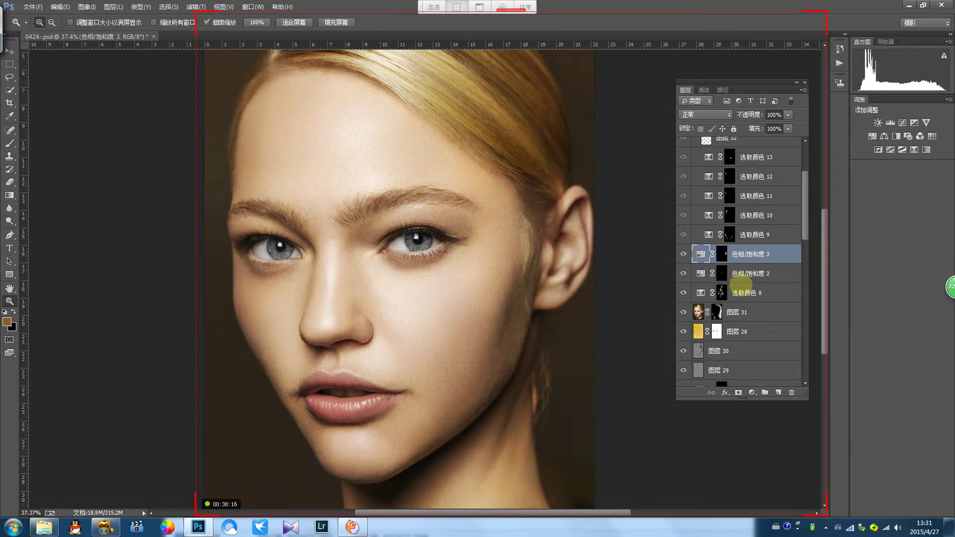
scroll(741, 285, up, 4)
scroll(748, 286, down, 2)
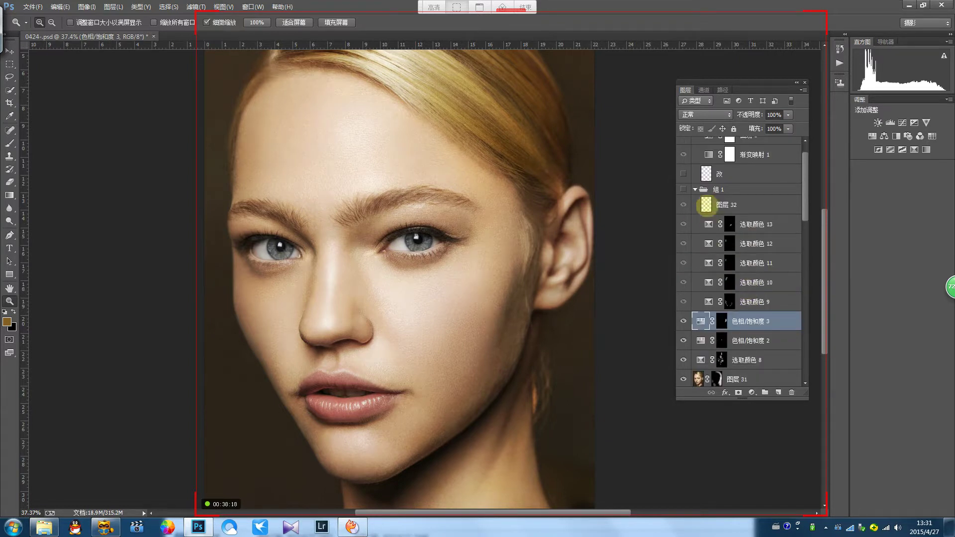
scroll(746, 239, down, 3)
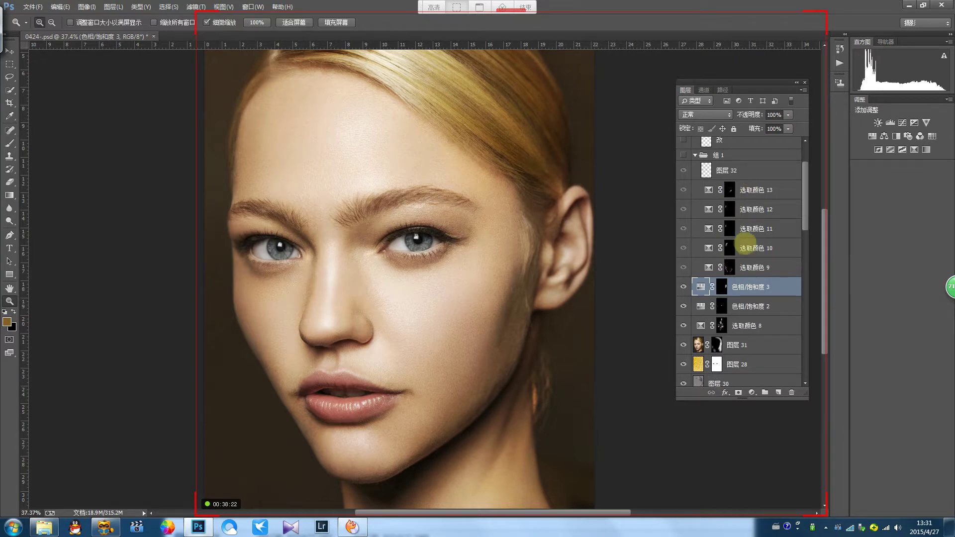
drag(410, 322, 435, 280)
click(684, 156)
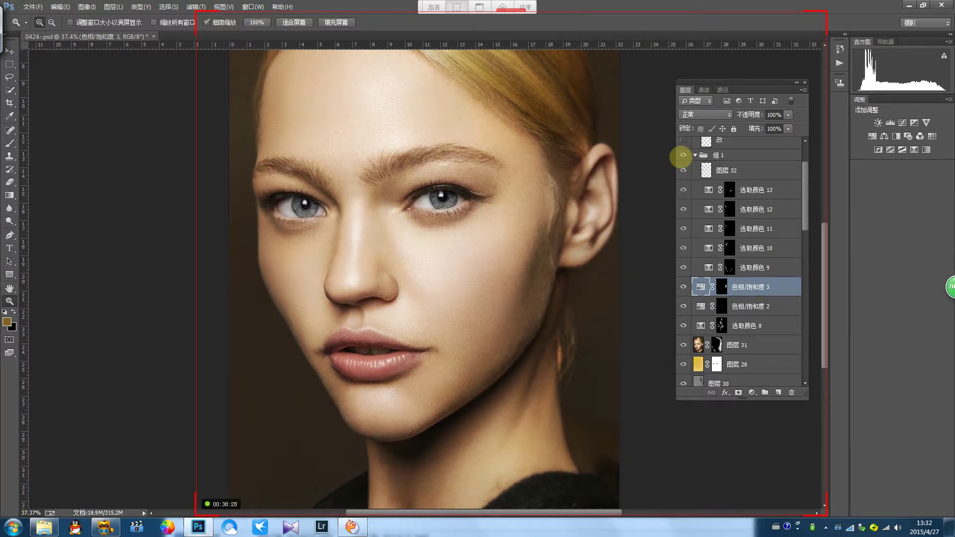
drag(683, 171, 683, 248)
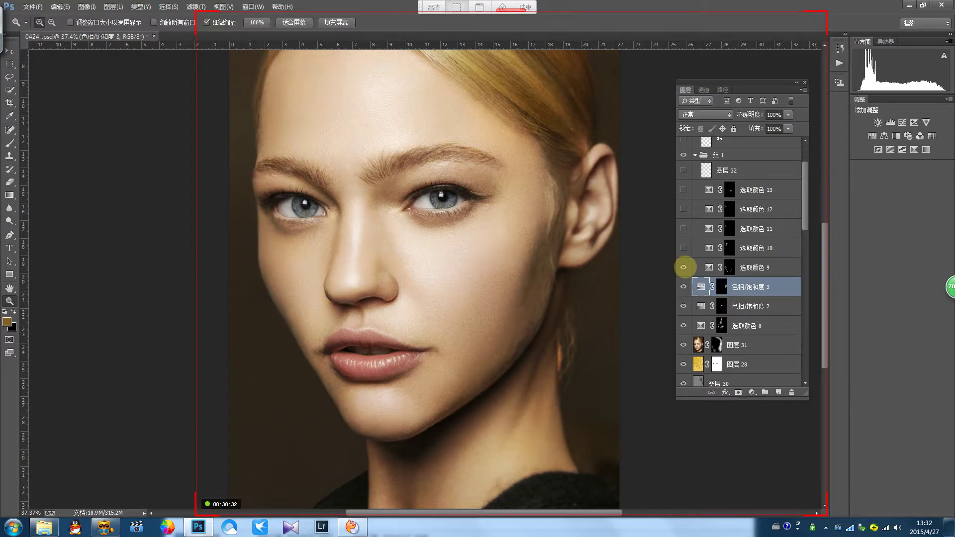
Step: Examine the layer mask of 选取颜色 9 along both sides of the face, switching between mask and portrait
click(709, 268)
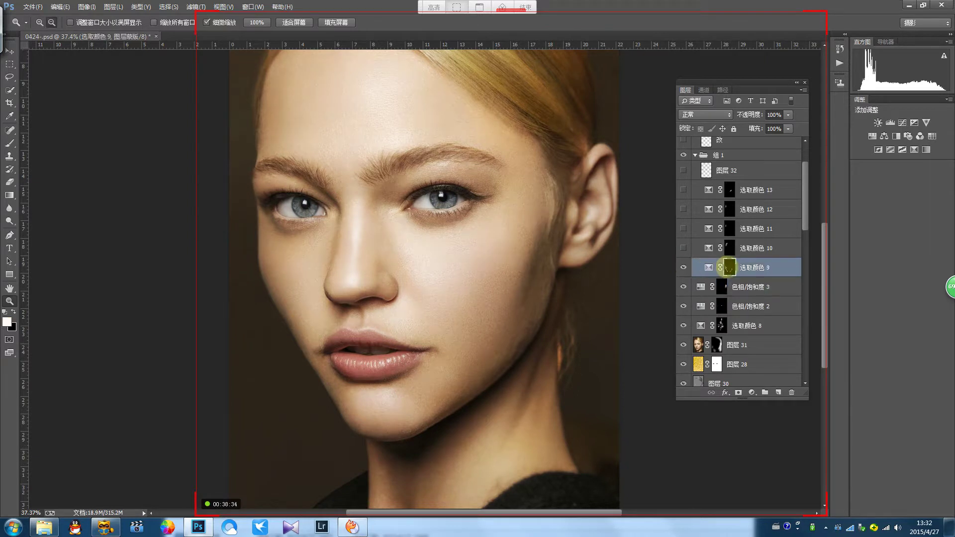
alt+click(729, 267)
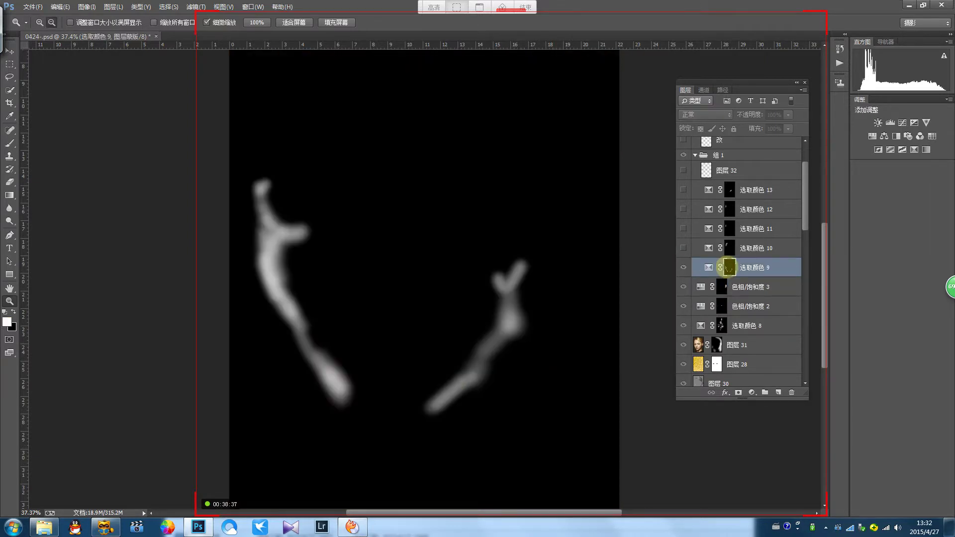
alt+click(729, 267)
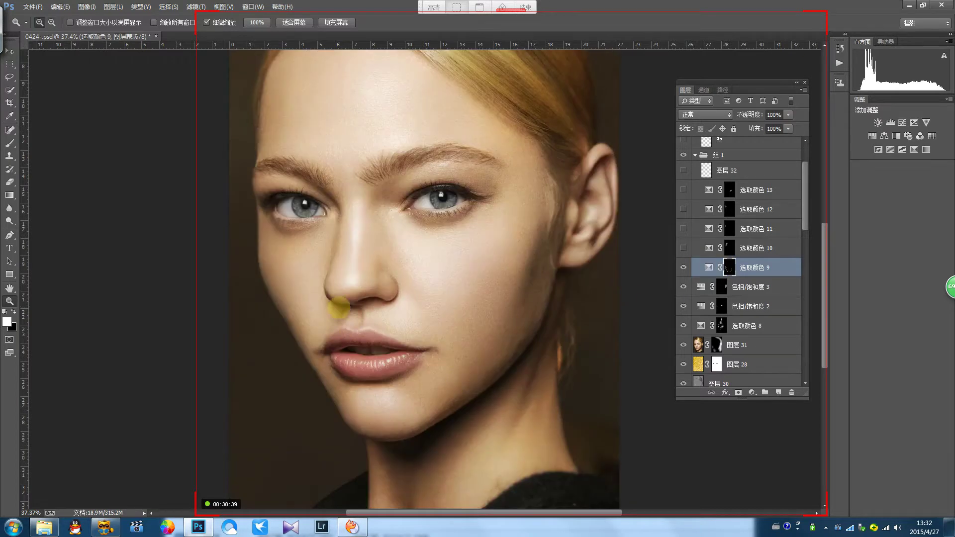
alt+click(729, 267)
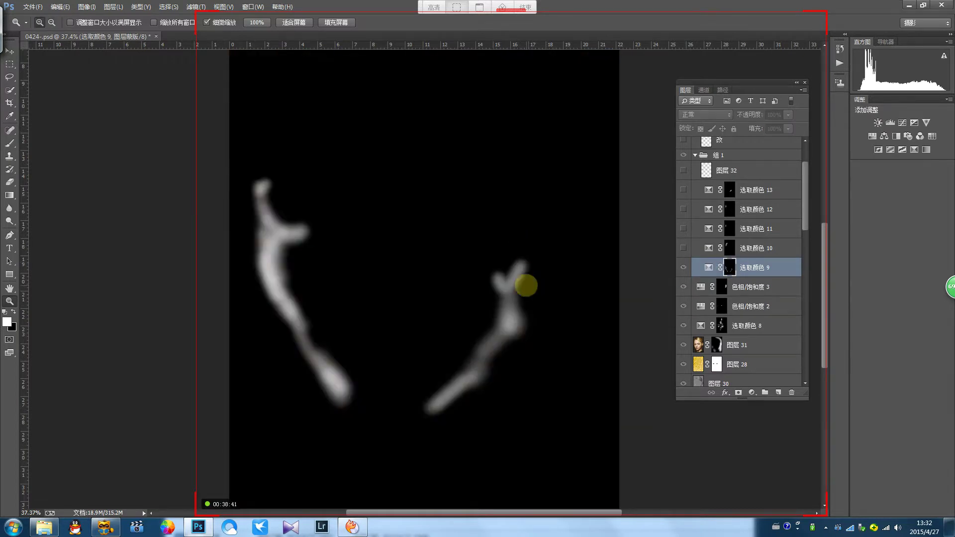
drag(512, 323, 575, 292)
alt+click(729, 267)
Step: Compare the cheek and jawline close up with and without 选取颜色 9
drag(522, 309, 512, 181)
click(684, 267)
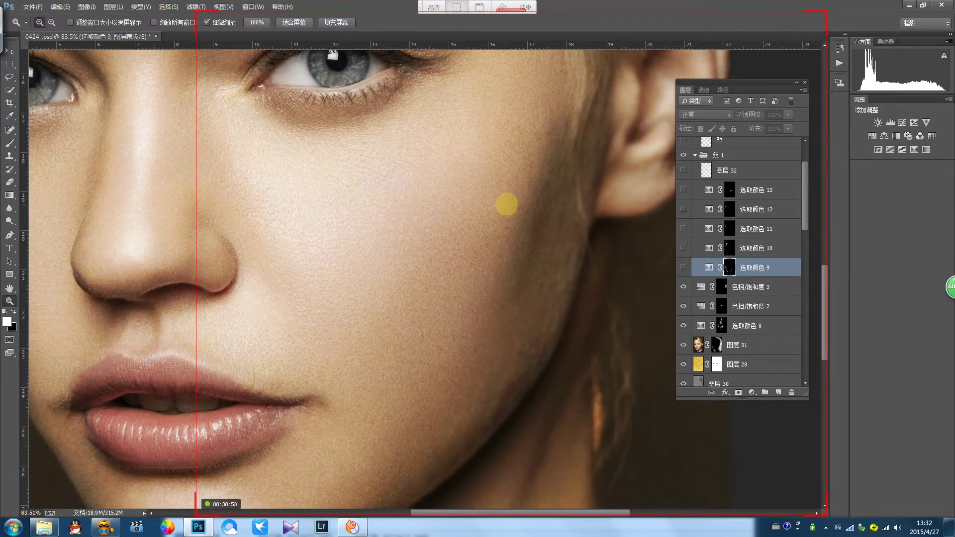
drag(508, 181, 483, 138)
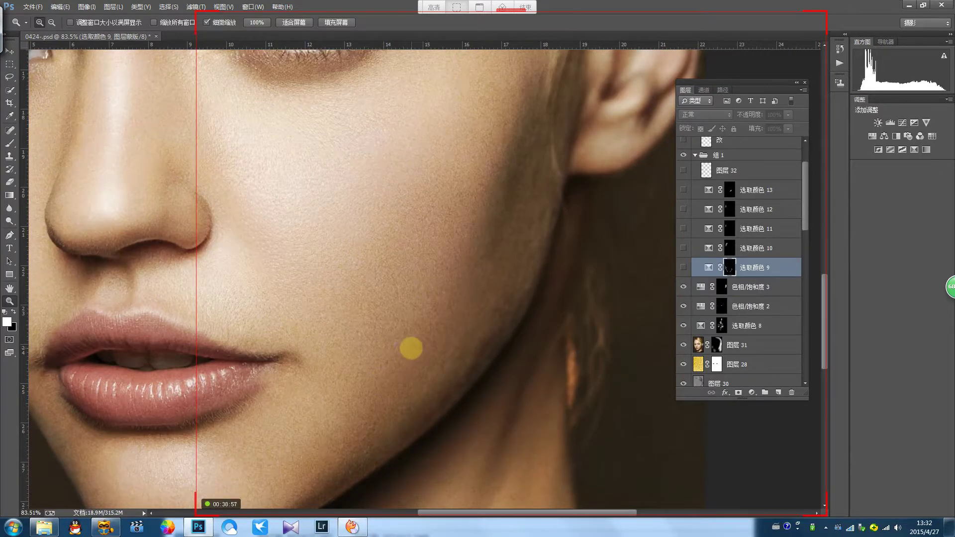
click(683, 268)
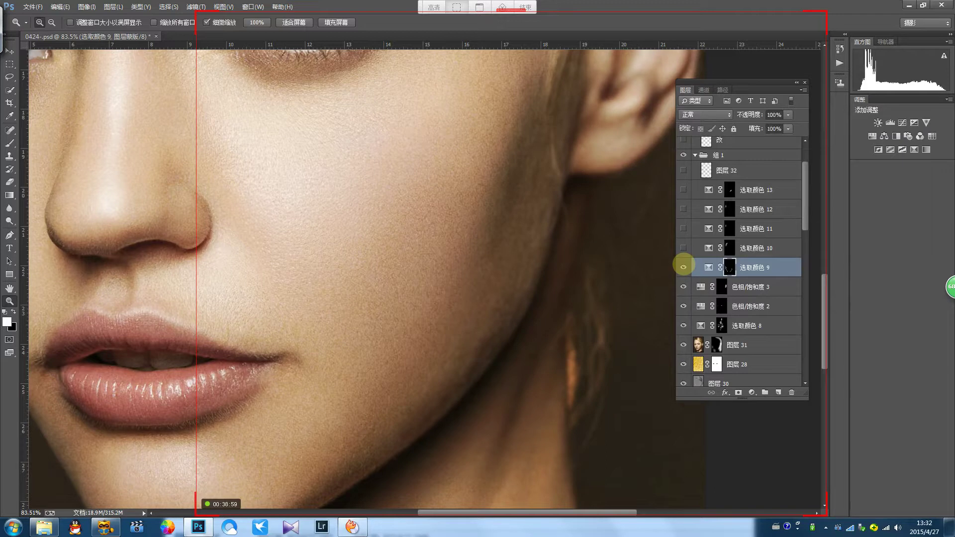
Step: Review the 红色 settings of the 选取颜色 9 adjustment
double_click(709, 269)
click(580, 187)
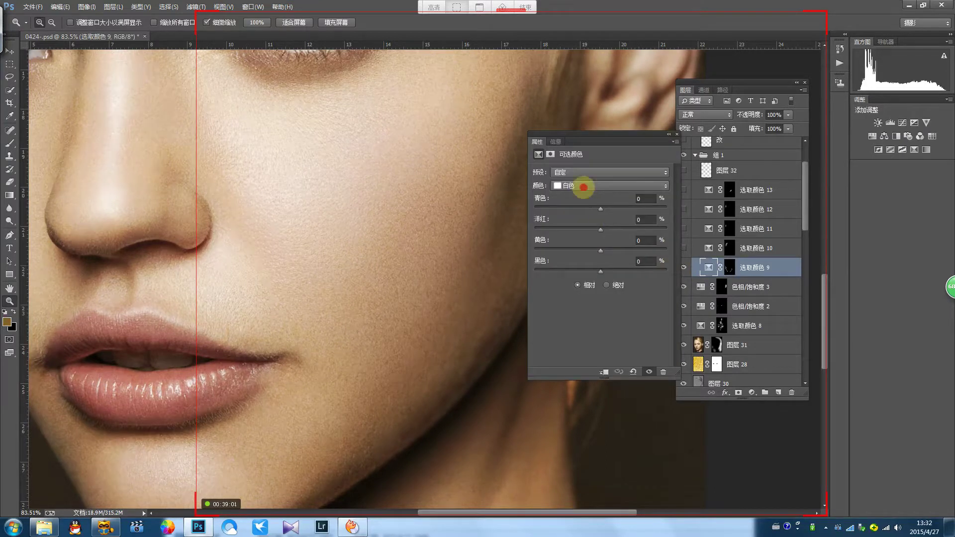
click(575, 198)
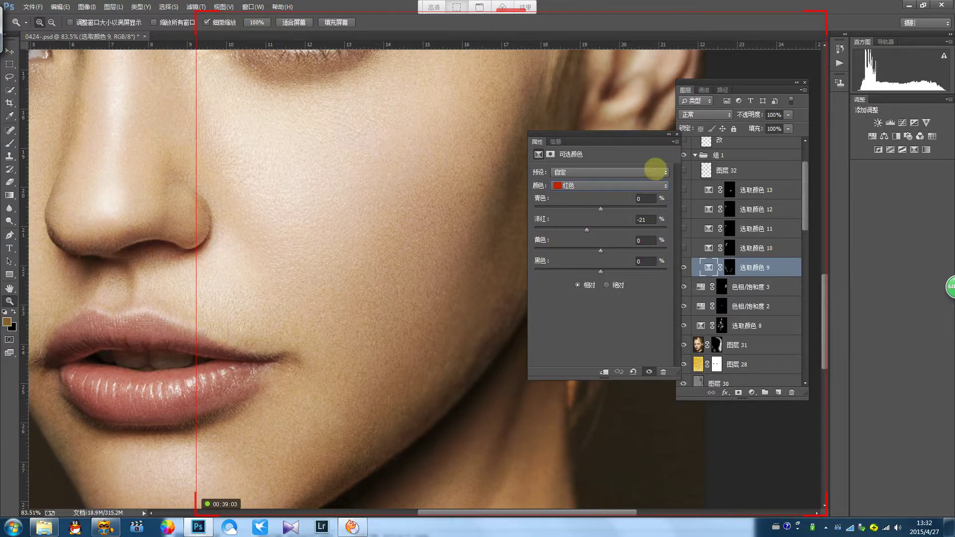
click(677, 134)
Step: Examine the layer mask of 选取颜色 10 with the forehead in view
drag(420, 311, 389, 334)
drag(382, 301, 475, 339)
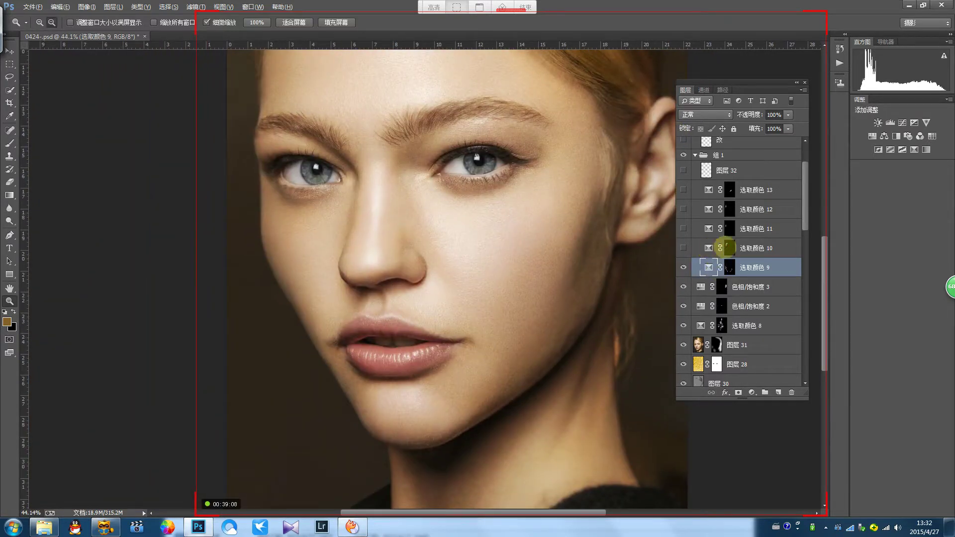
alt+click(728, 248)
drag(414, 192, 432, 356)
alt+click(730, 248)
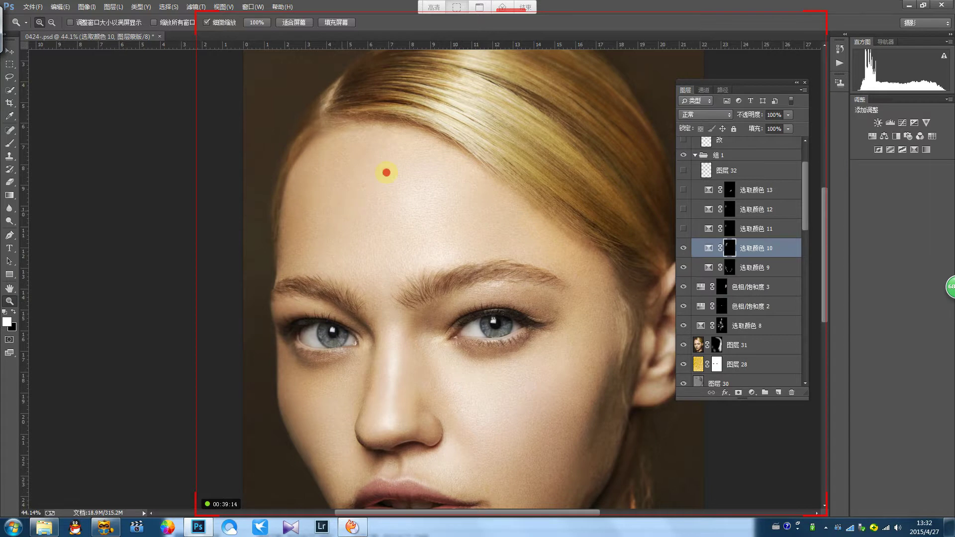
Step: Examine the layer mask of 选取颜色 11 over the side of the forehead, and make that layer visible
drag(342, 211, 387, 173)
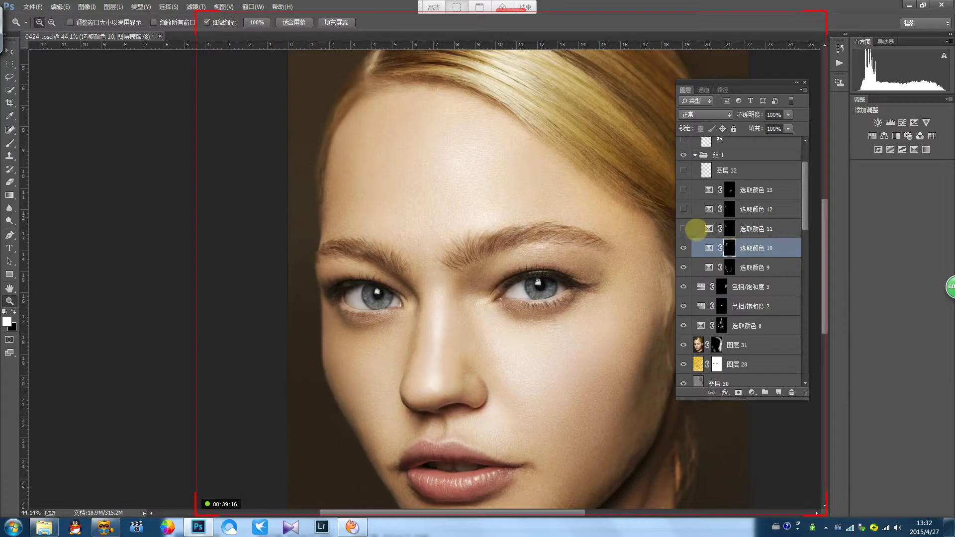
alt+click(730, 228)
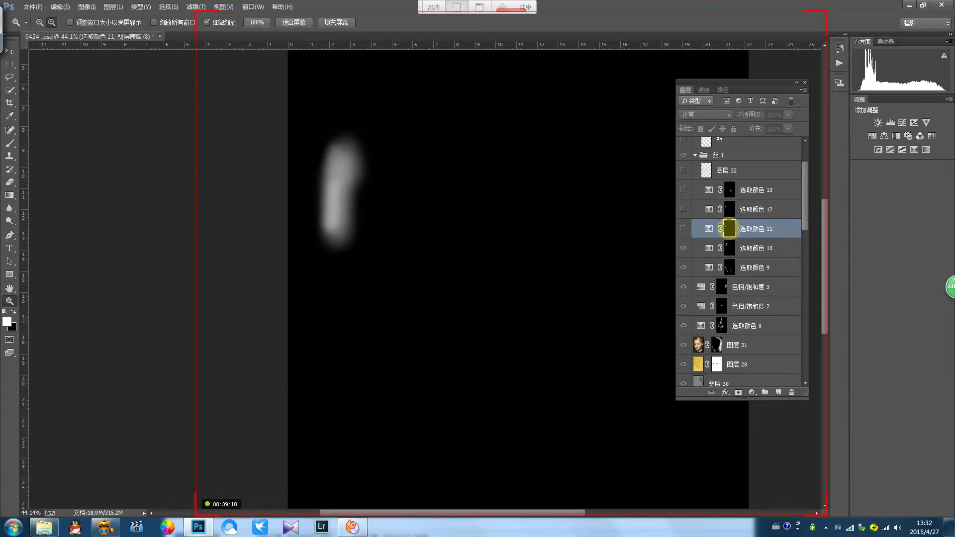
click(683, 228)
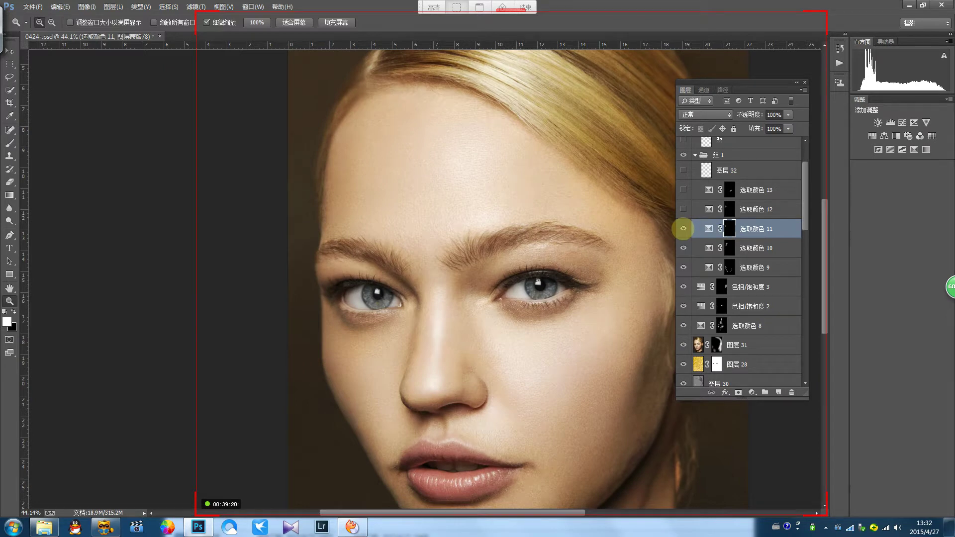
drag(524, 224, 488, 203)
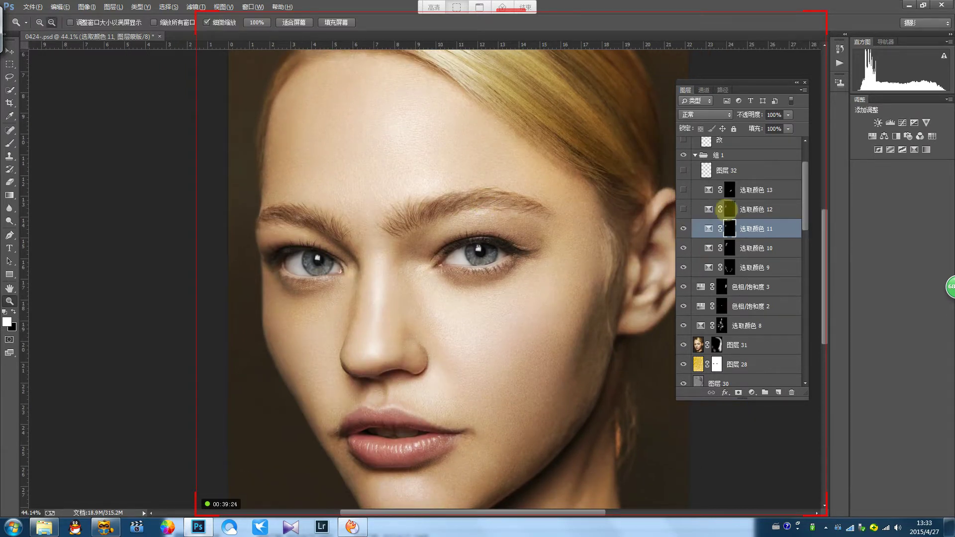
Step: Examine the layer mask of 选取颜色 12, return to the portrait and make that layer visible
alt+click(729, 208)
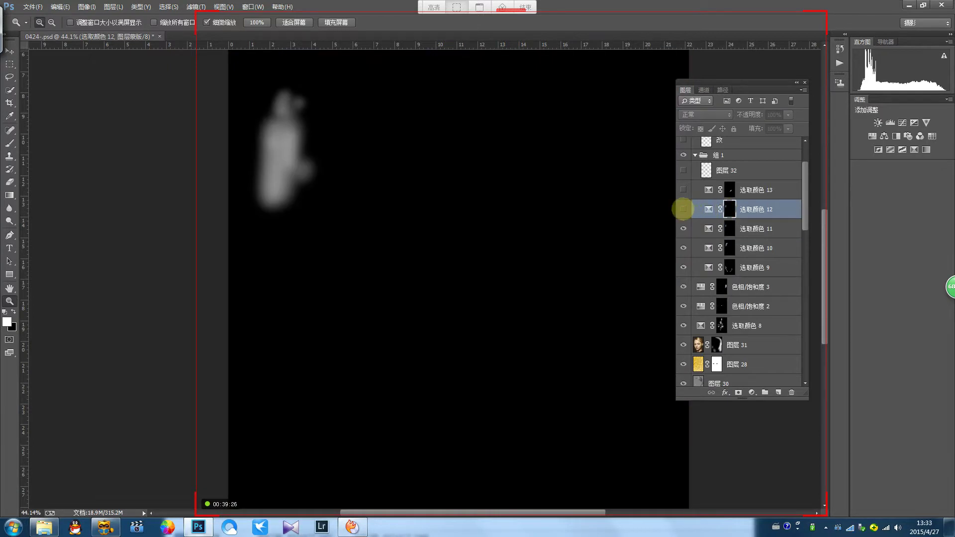
click(706, 208)
click(684, 209)
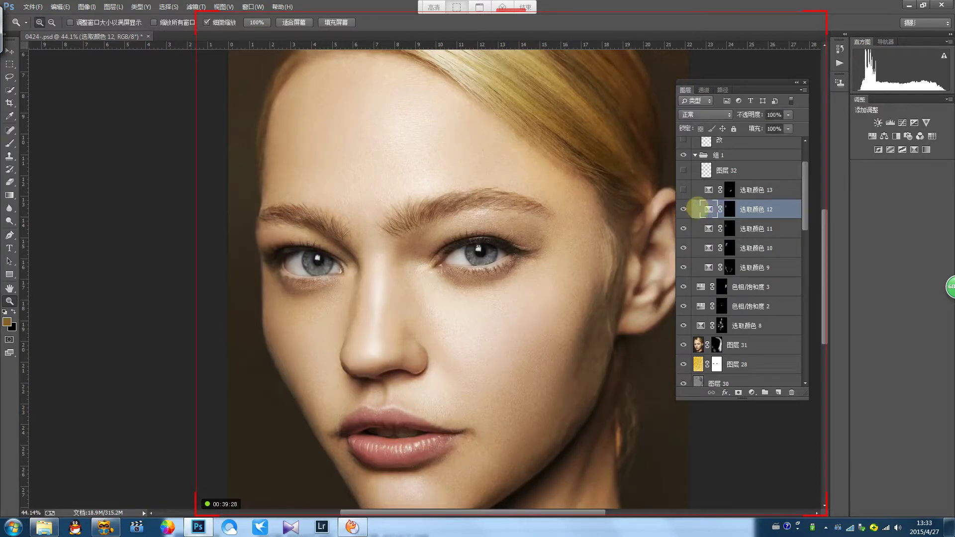
Step: Review the 黄色 settings of the 选取颜色 12 adjustment
double_click(706, 208)
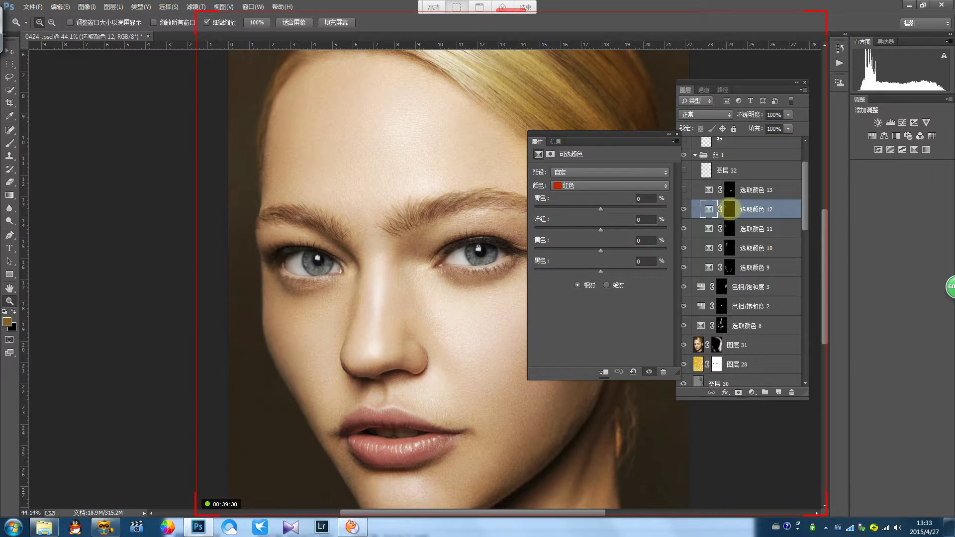
click(628, 190)
click(612, 205)
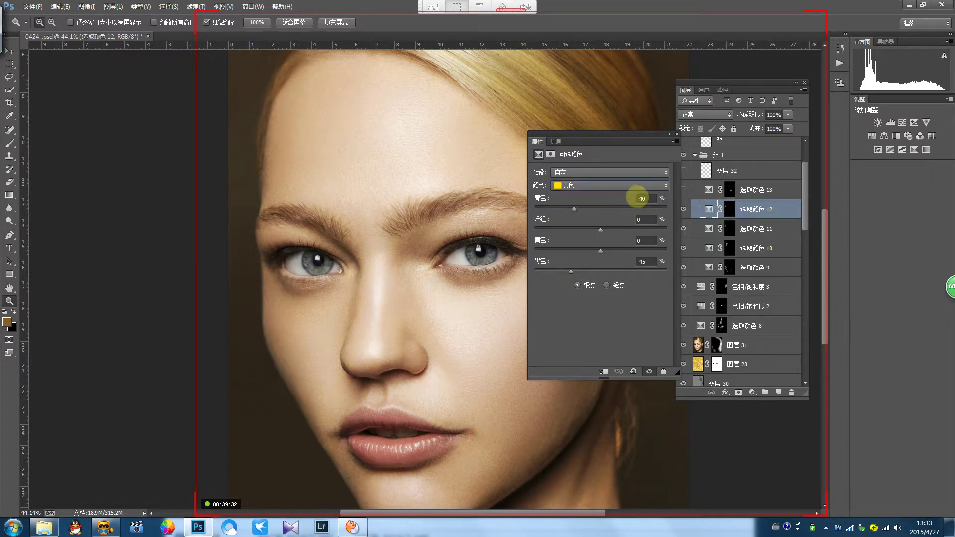
drag(651, 147, 601, 146)
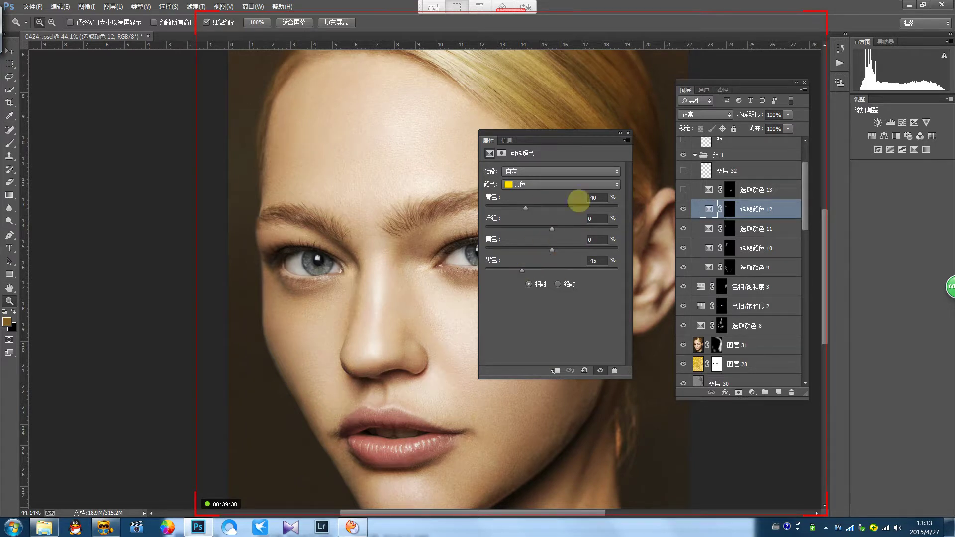
click(629, 133)
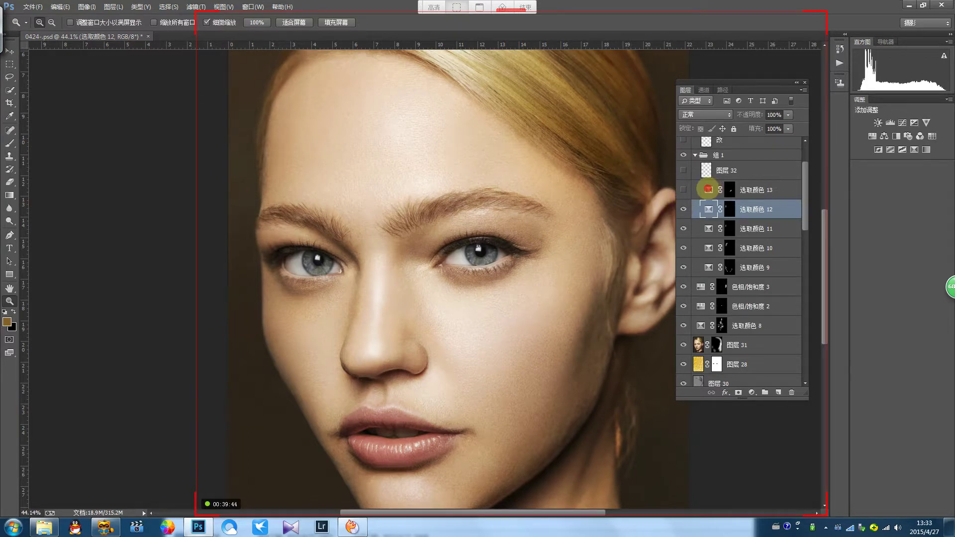
Step: Review the 红色 settings of the 选取颜色 13 adjustment
double_click(708, 190)
click(552, 185)
click(565, 233)
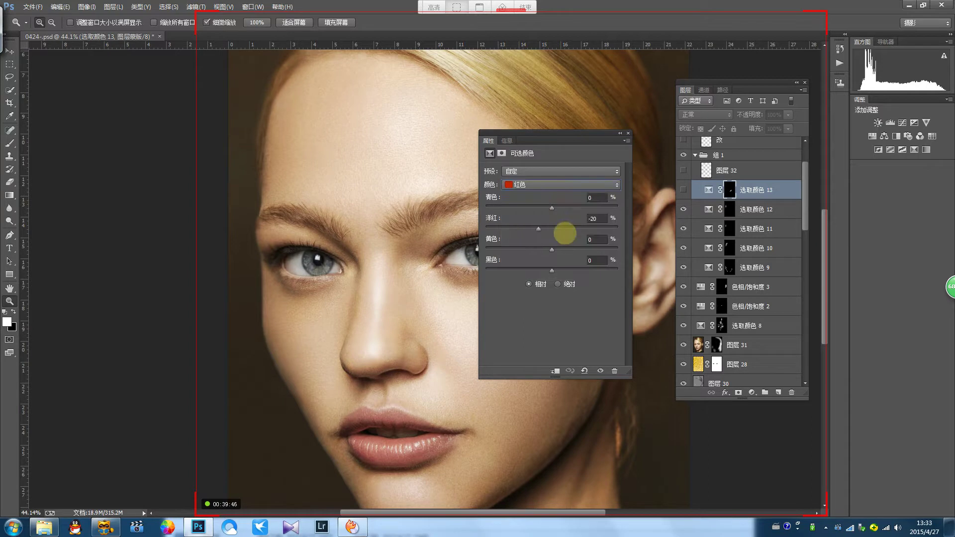
click(629, 133)
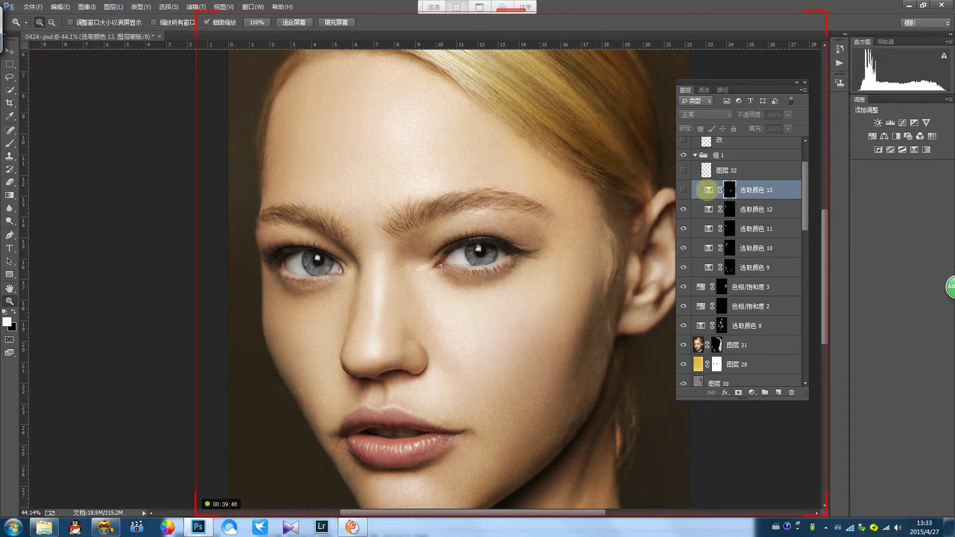
Step: Examine the layer mask of 选取颜色 13 on the cheek and make that layer visible
alt+click(730, 190)
drag(578, 330, 533, 273)
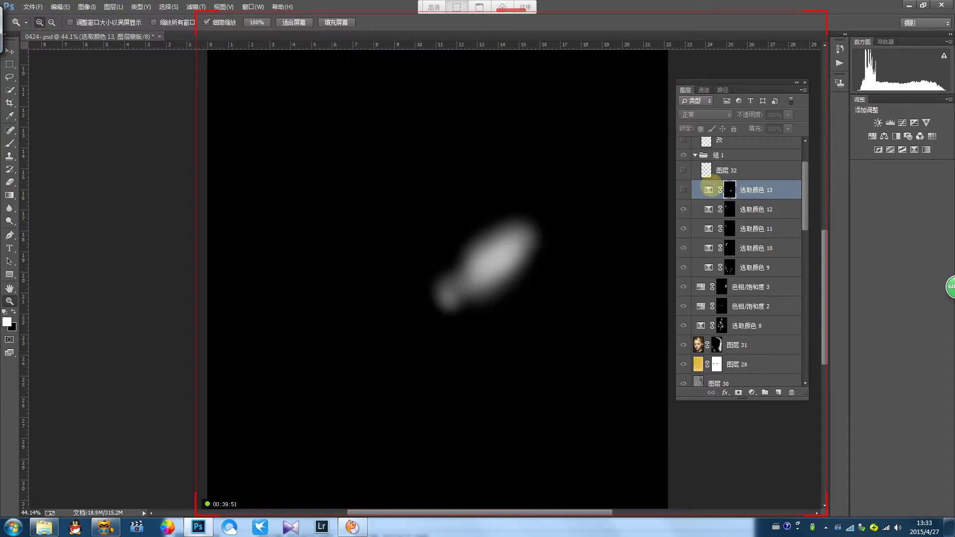
click(684, 189)
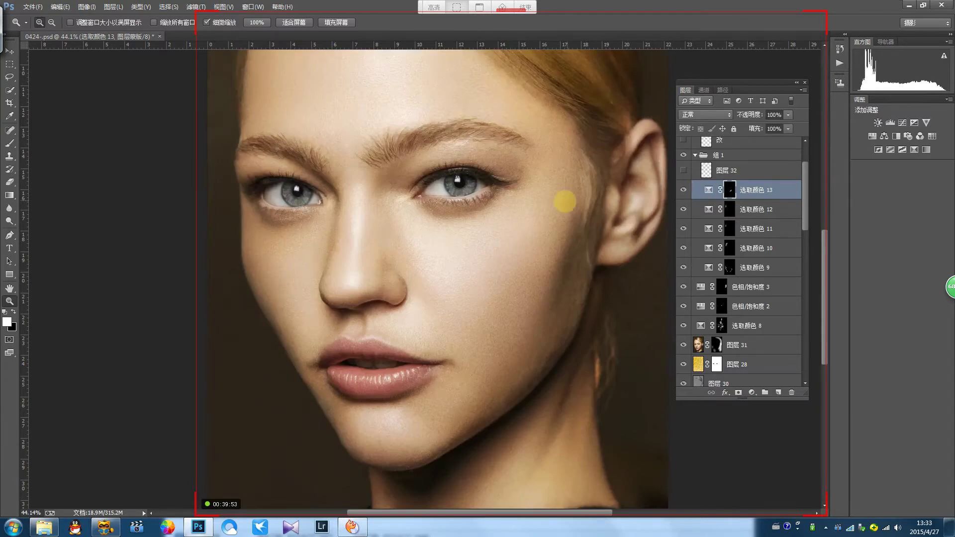
Step: Show 图层 32 and set it to 100% opacity in 正常 blend mode to expose the paint over the irises
drag(608, 258, 655, 320)
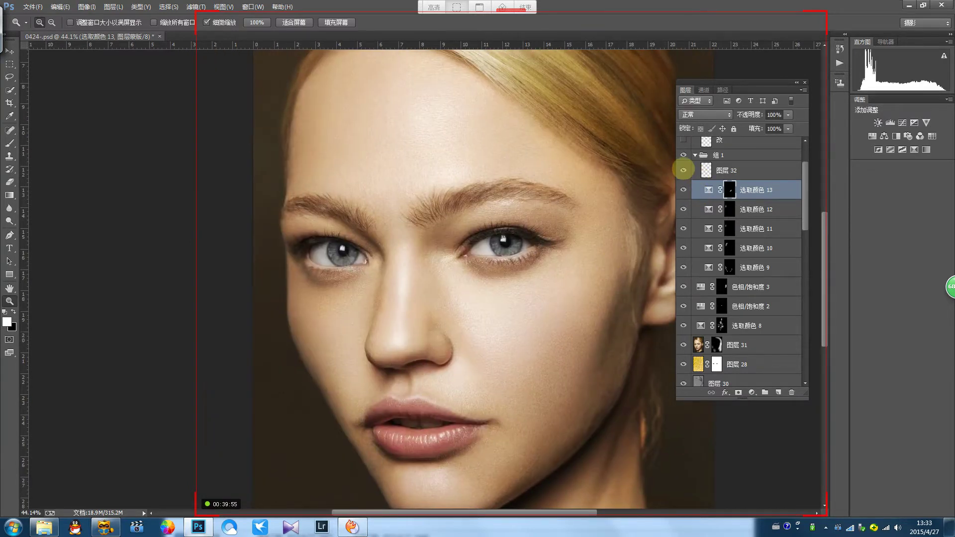
click(706, 171)
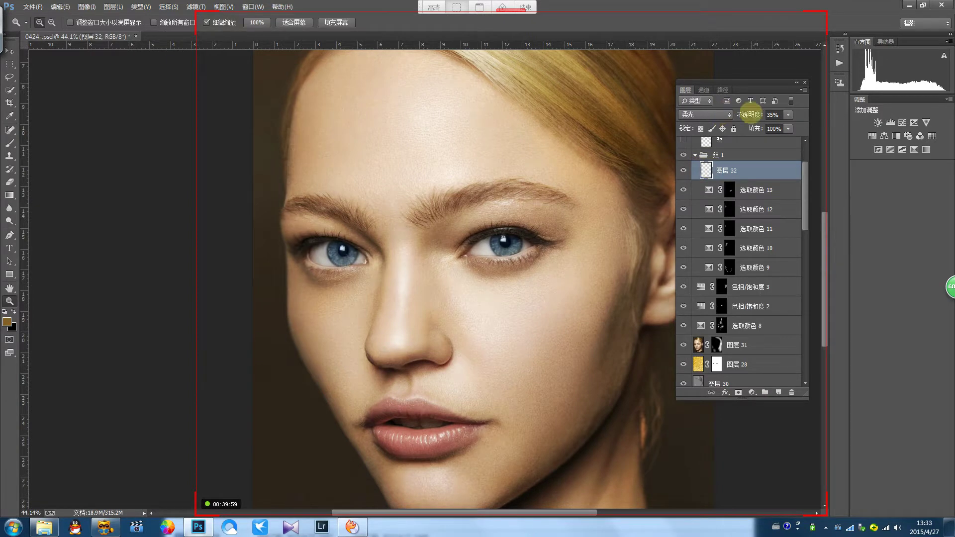
click(788, 114)
drag(777, 125, 807, 124)
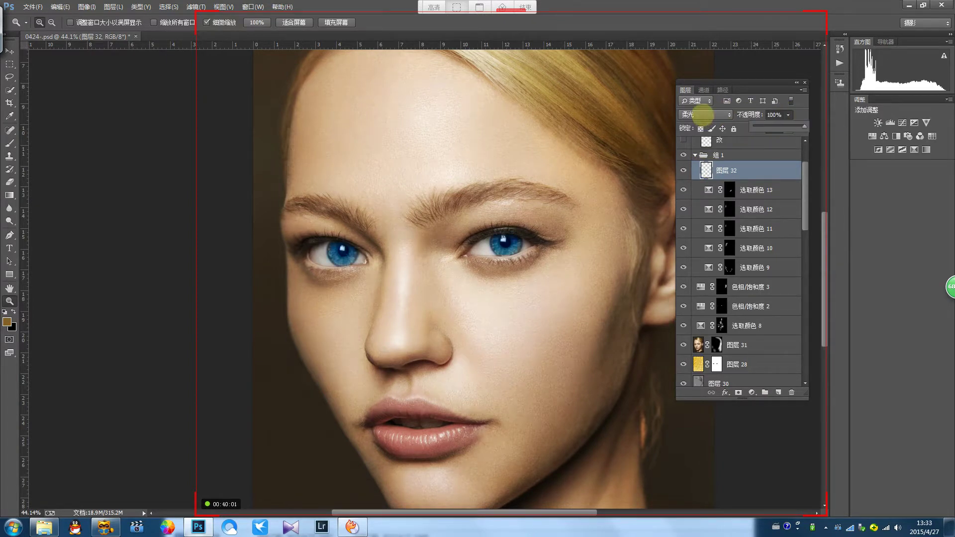
click(702, 115)
click(689, 124)
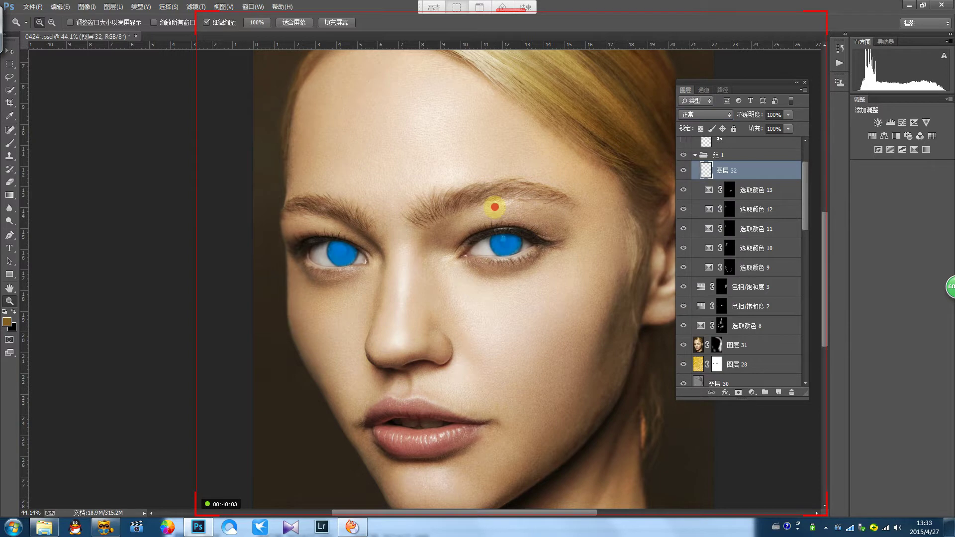
scroll(480, 213, down, 3)
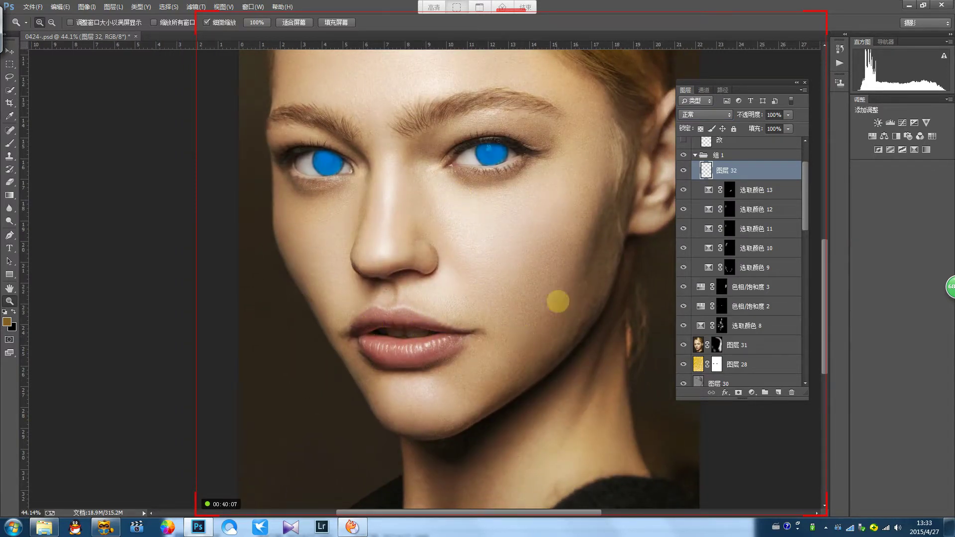
drag(405, 324, 409, 327)
Step: Inspect the current foreground color in the color picker and accept it
key(b)
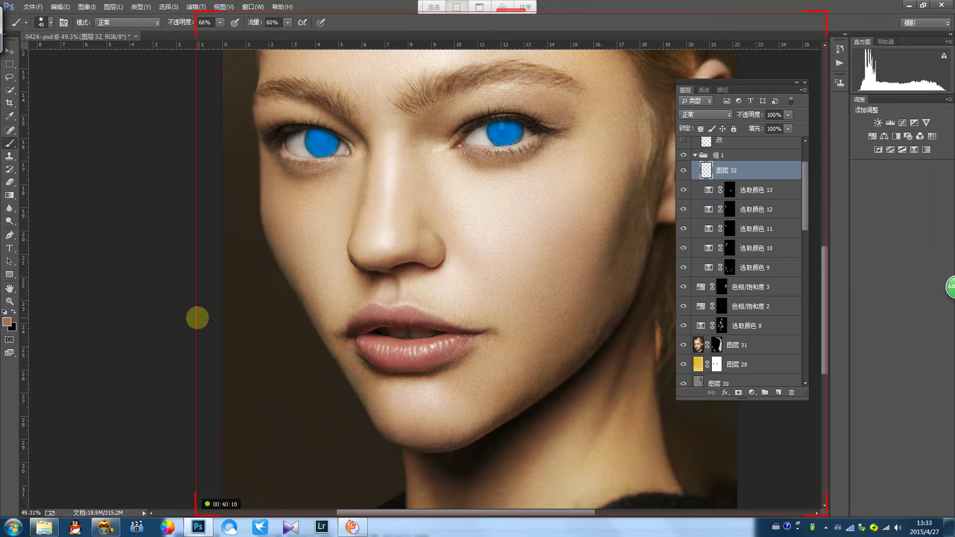
key(v)
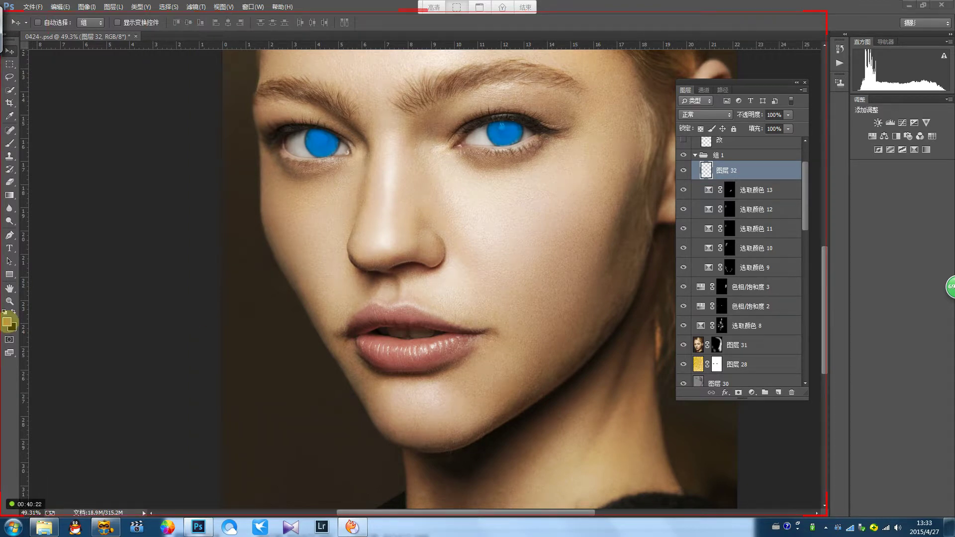
click(7, 321)
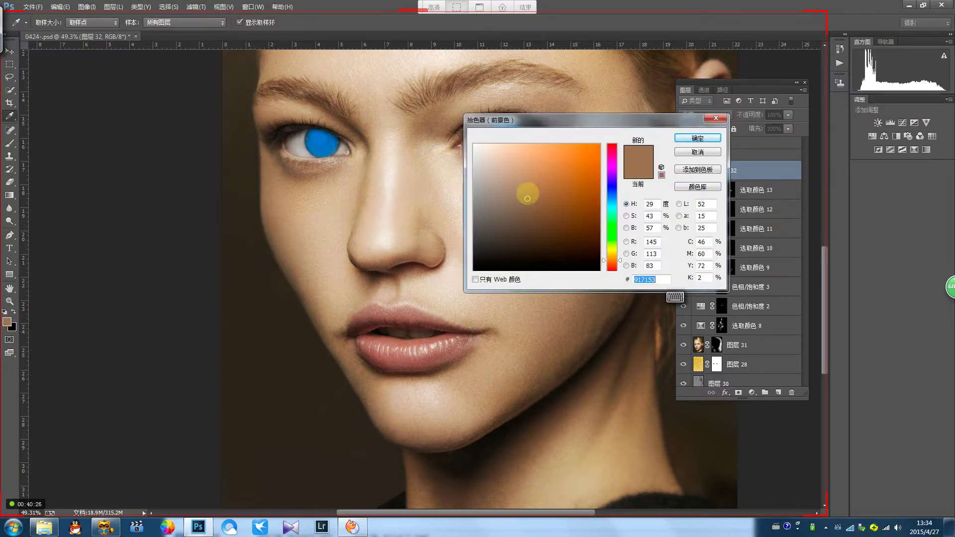
click(697, 138)
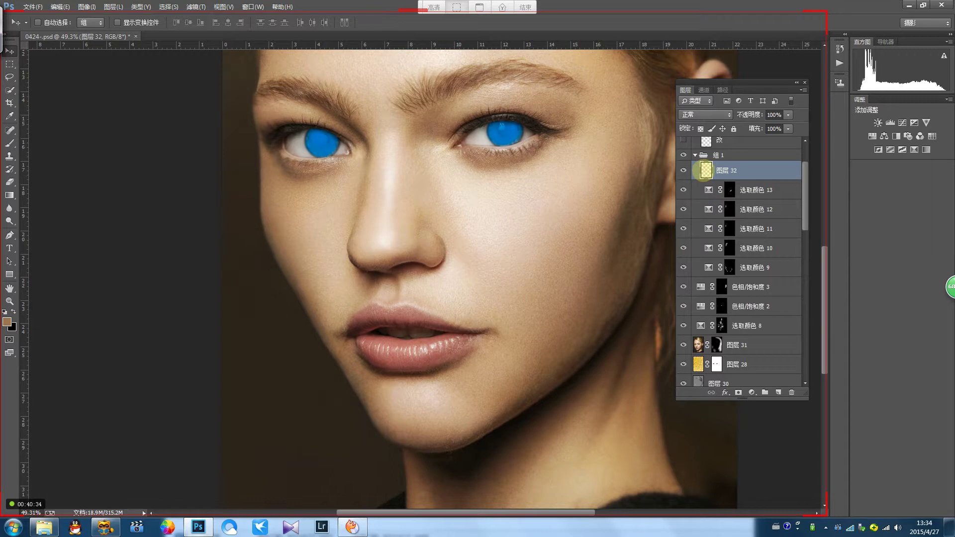
Step: Try 柔光 as the blend mode of 图层 32, switch it to 颜色 and lower the layer's opacity to 30%
click(702, 115)
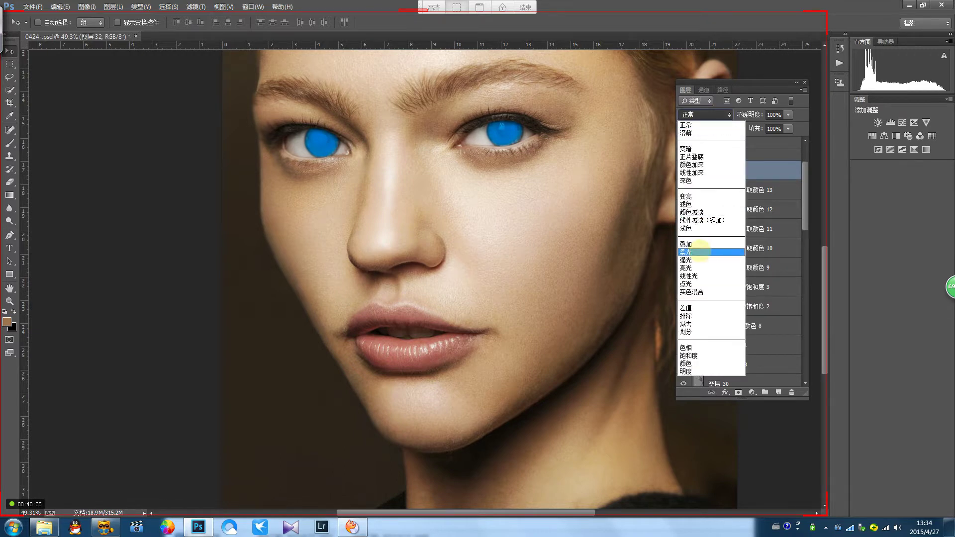
click(700, 253)
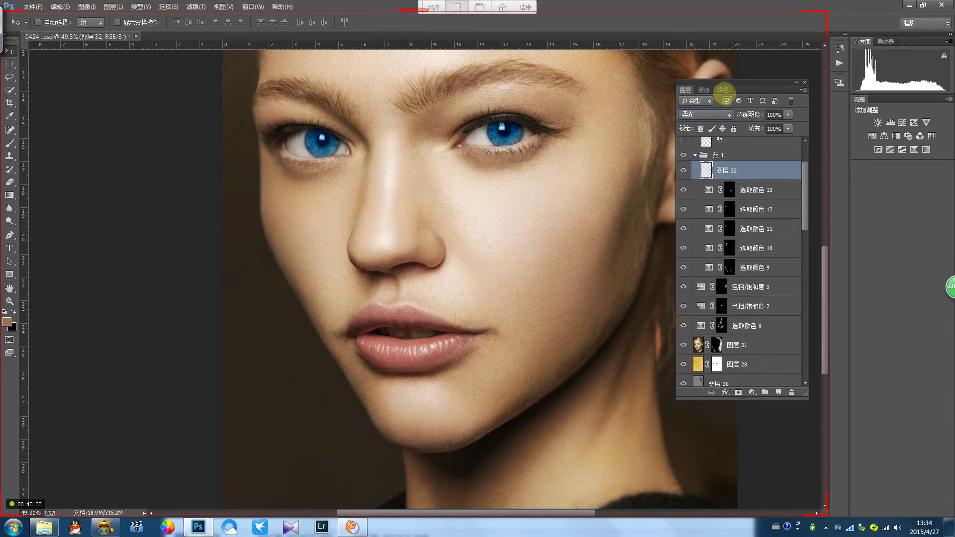
click(704, 115)
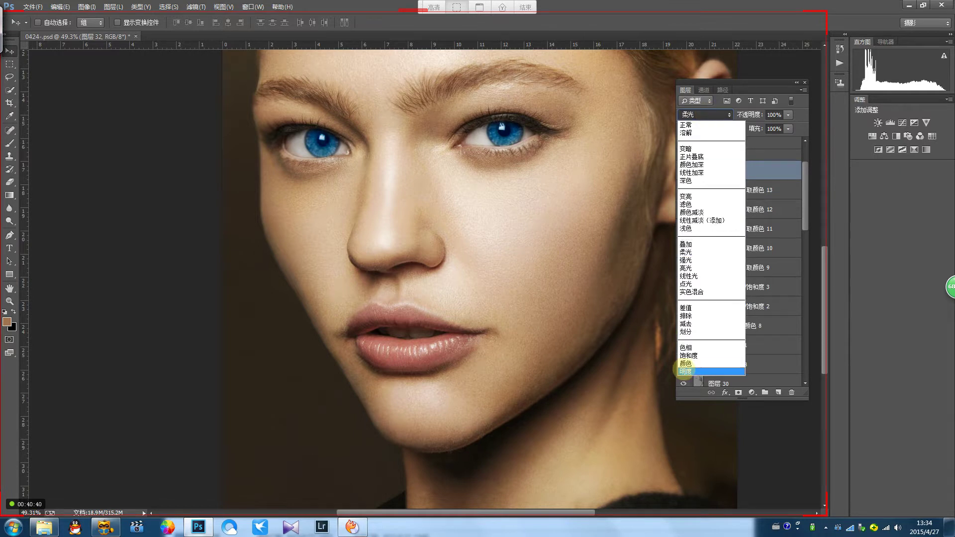
click(685, 365)
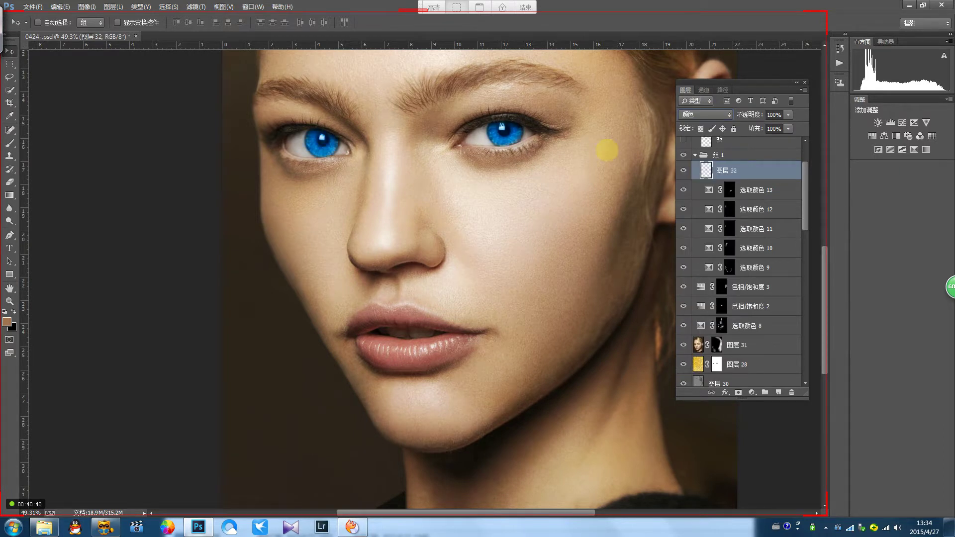
drag(507, 212, 508, 222)
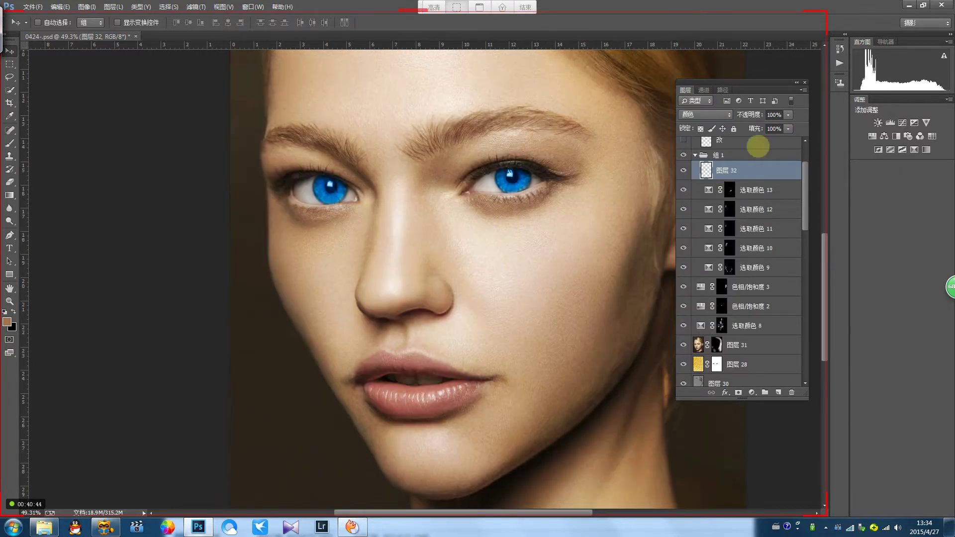
click(788, 114)
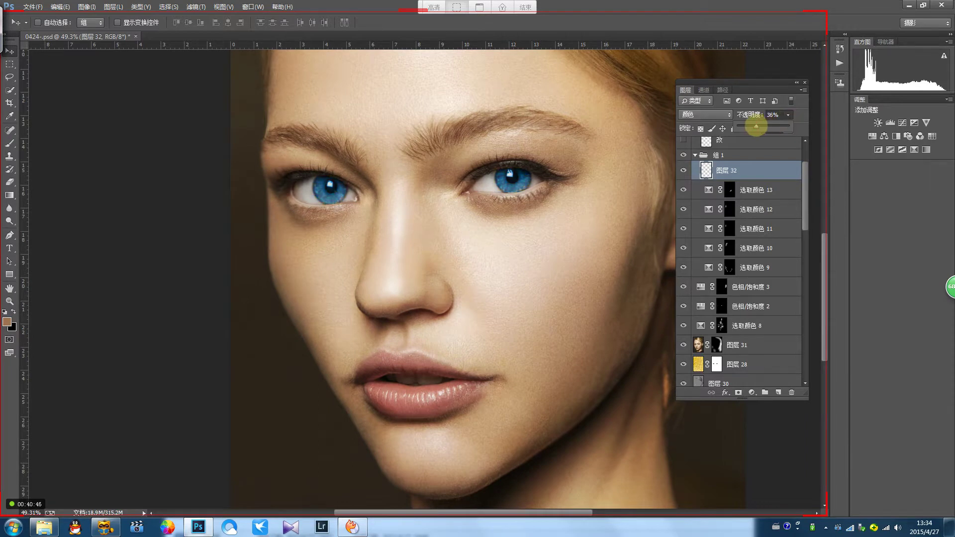
Step: Compare the eyes with and without 图层 32 while viewing the whole portrait
key(z)
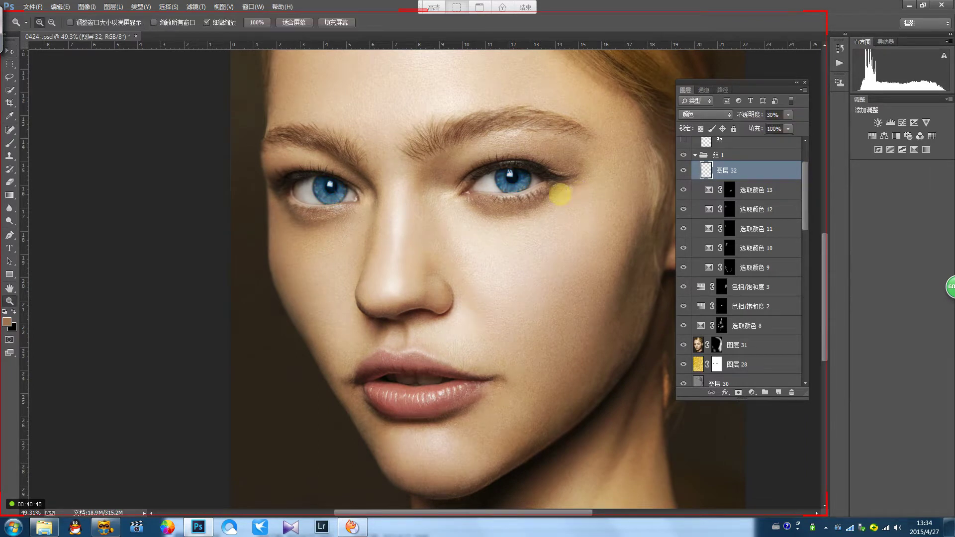
drag(551, 216, 543, 223)
click(684, 171)
drag(552, 241, 473, 269)
click(684, 170)
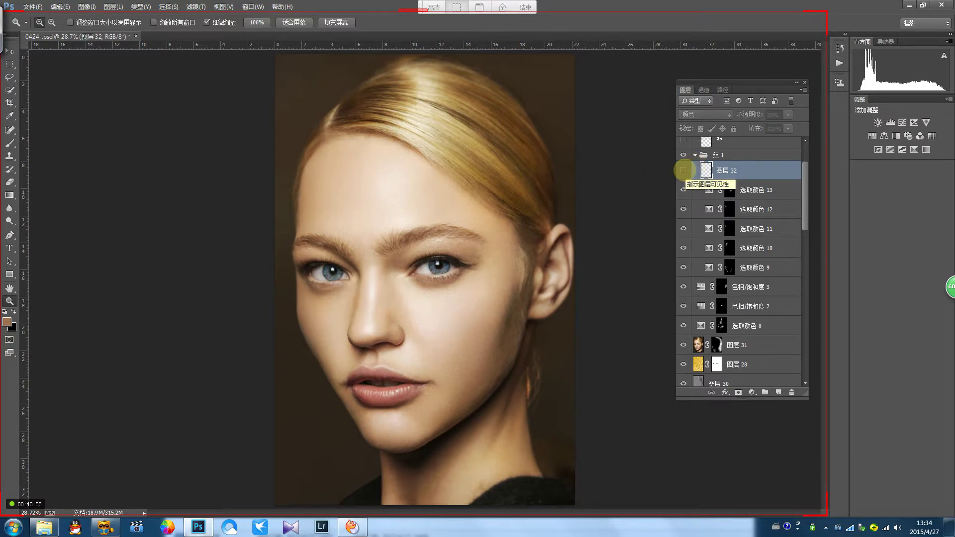
click(684, 170)
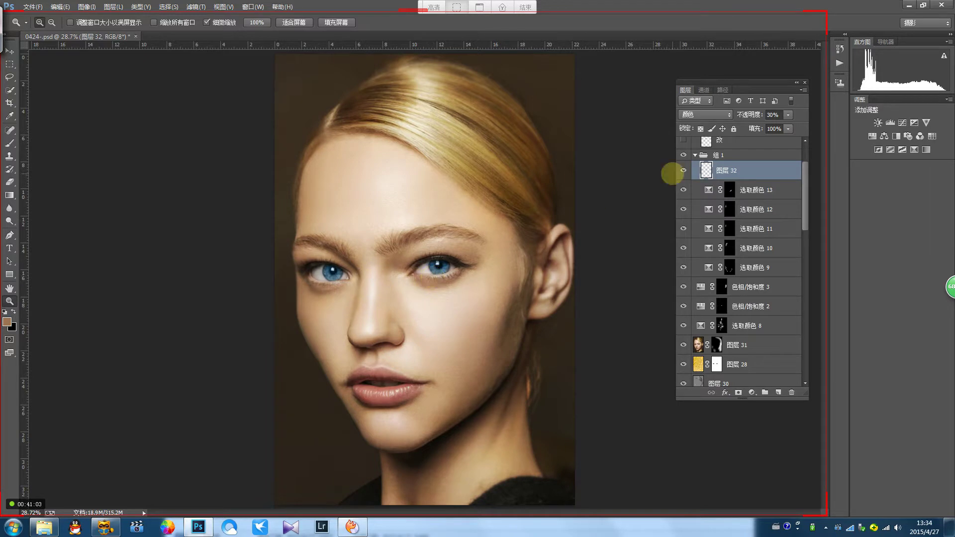
Step: Set the blend mode of 图层 32 to 柔光 and compare the irises with and without the layer
click(702, 115)
click(689, 252)
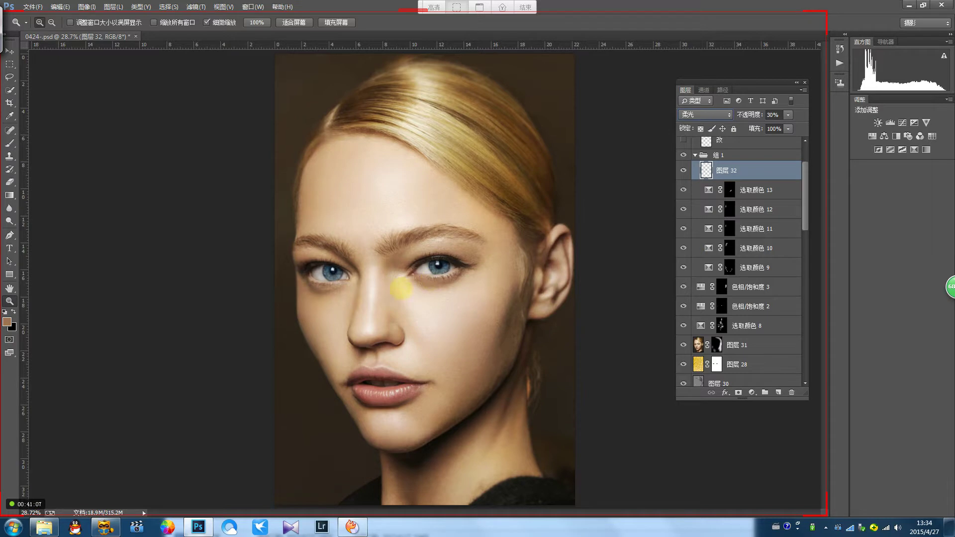
drag(413, 279, 447, 262)
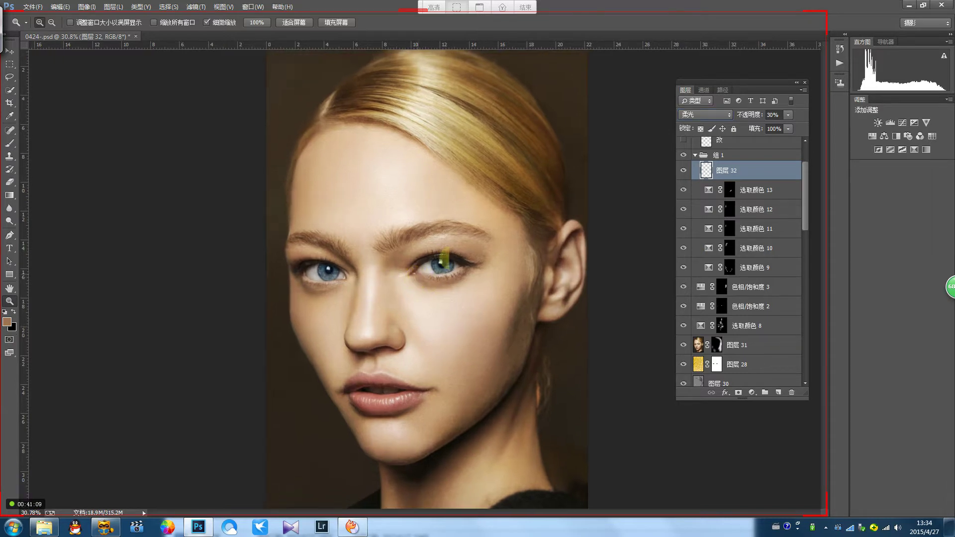
click(683, 170)
drag(410, 307, 455, 241)
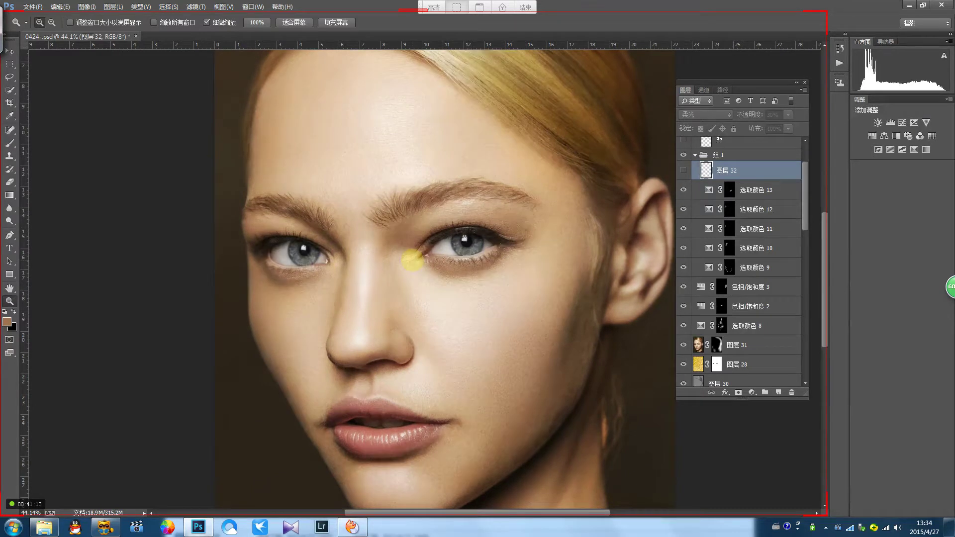
click(683, 170)
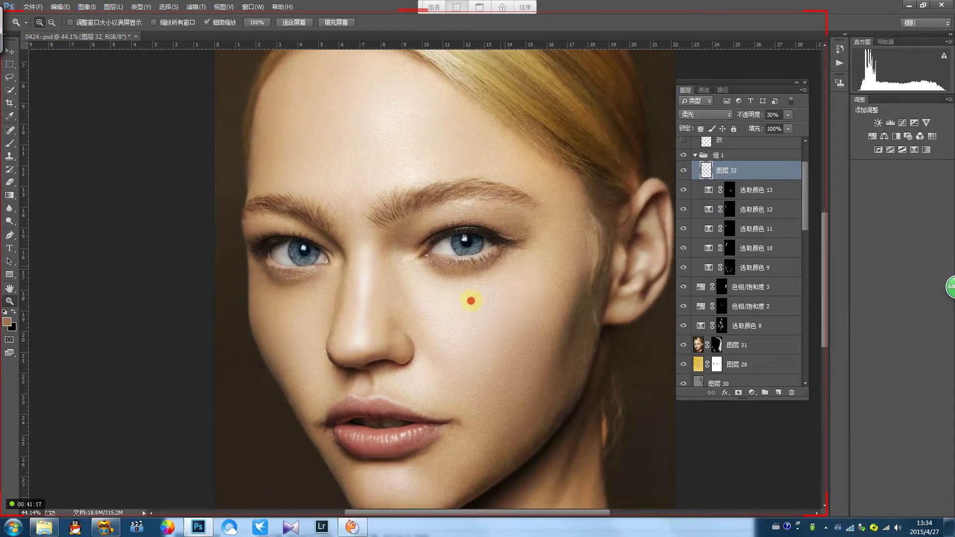
drag(471, 301, 463, 307)
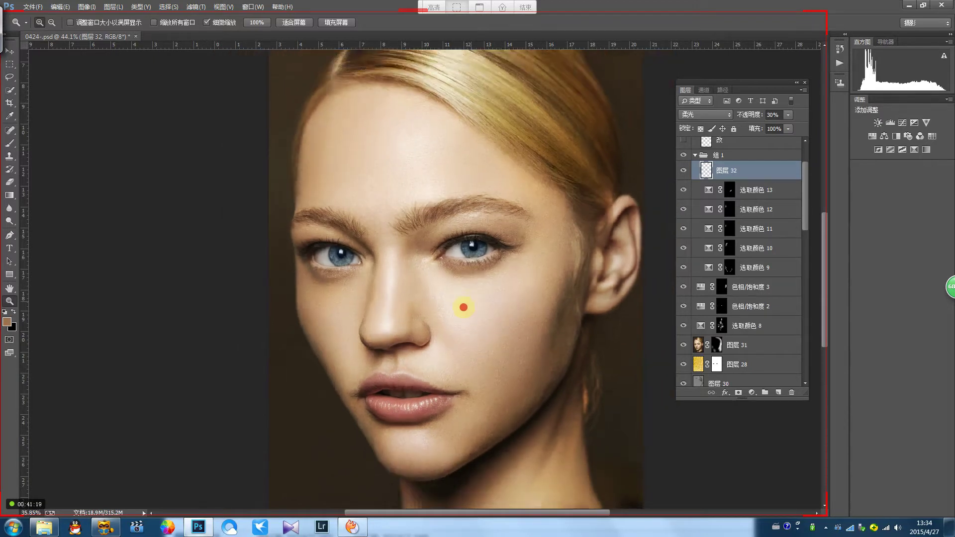
Step: Select the 改 layer, turn on the 观察 group and hide its 渐变映射 1 adjustment
scroll(719, 267, up, 3)
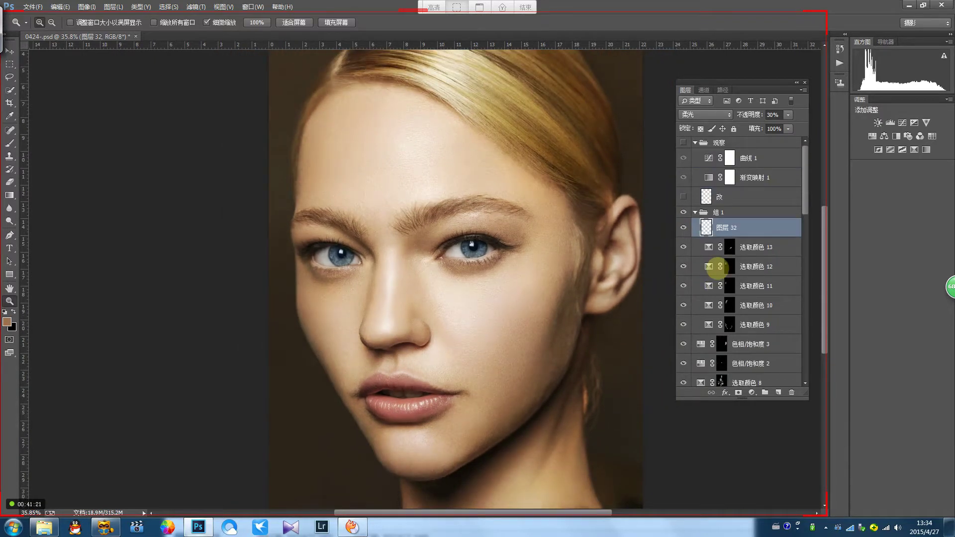
drag(490, 285, 498, 214)
click(706, 196)
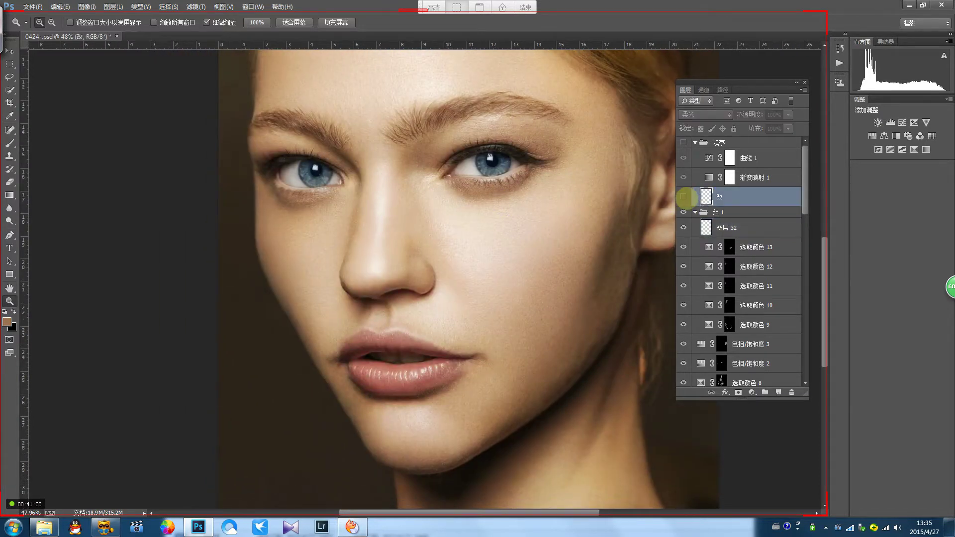
click(684, 196)
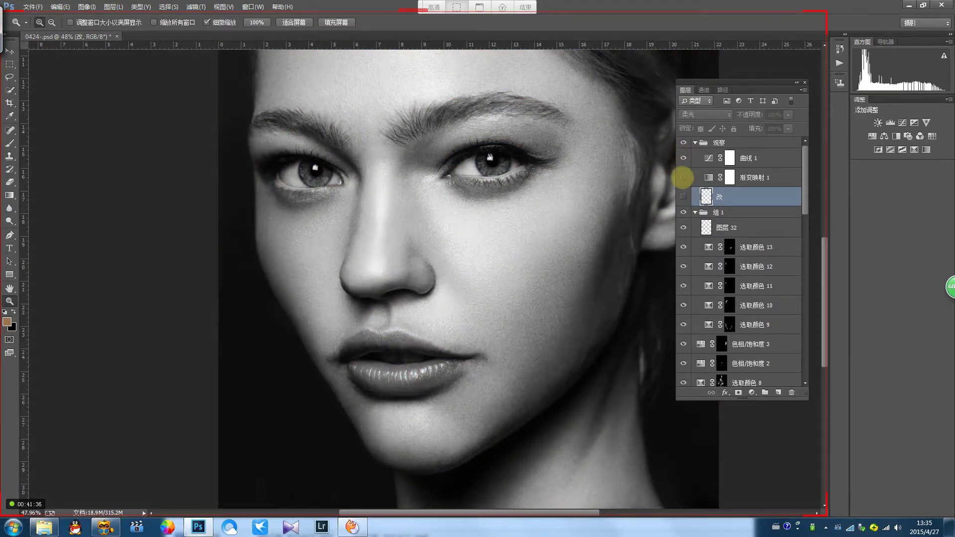
drag(684, 176, 685, 194)
Step: Compare the face with and without the 改 layer under the 曲线 1 adjustment
click(685, 195)
click(684, 195)
click(684, 196)
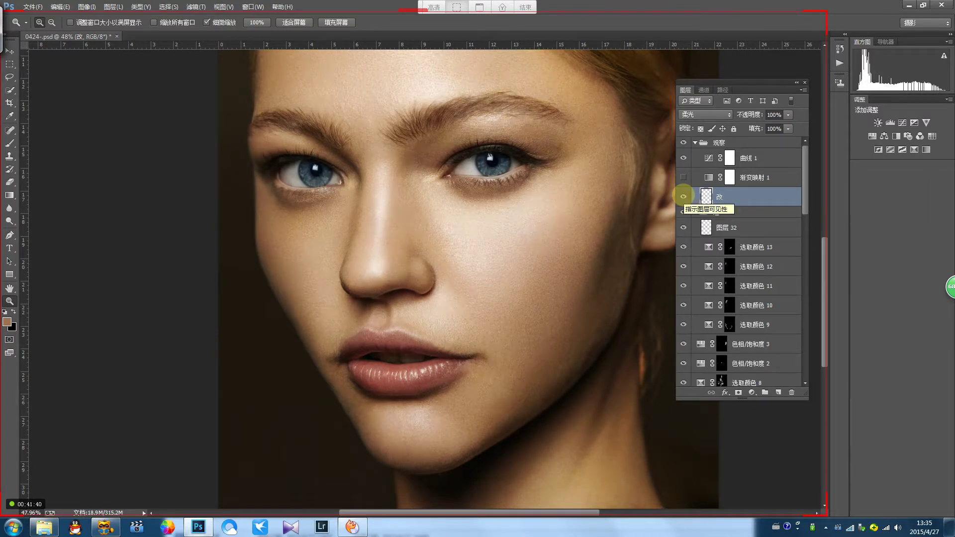
click(683, 196)
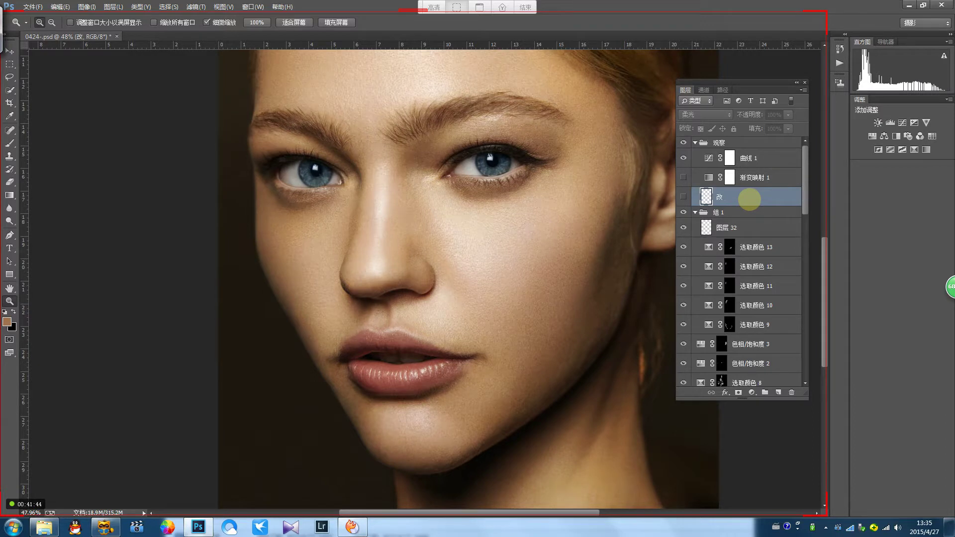
Step: Create a new layer in 柔光 mode filled with 50% gray neutral color and place it directly below 改
key(ctrl+shift+n)
click(389, 260)
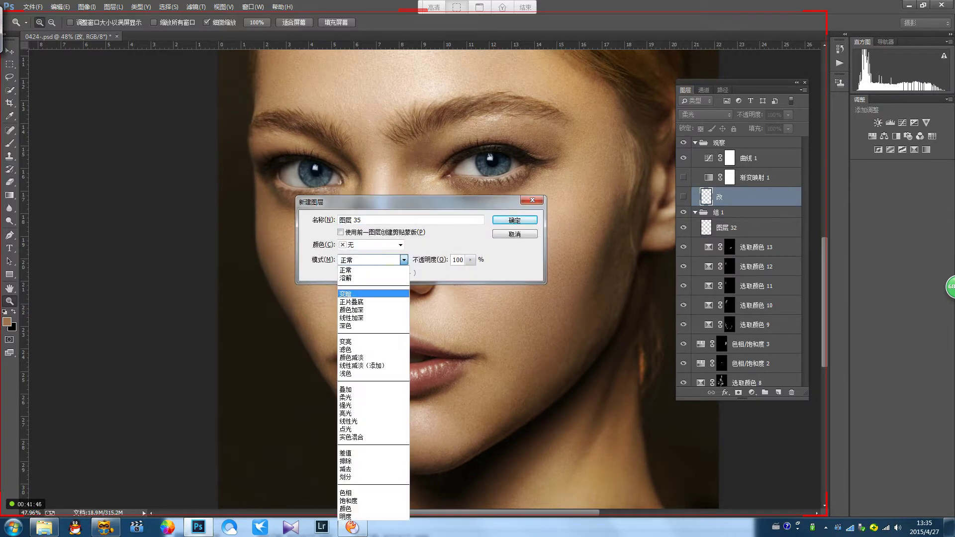
click(346, 397)
click(341, 273)
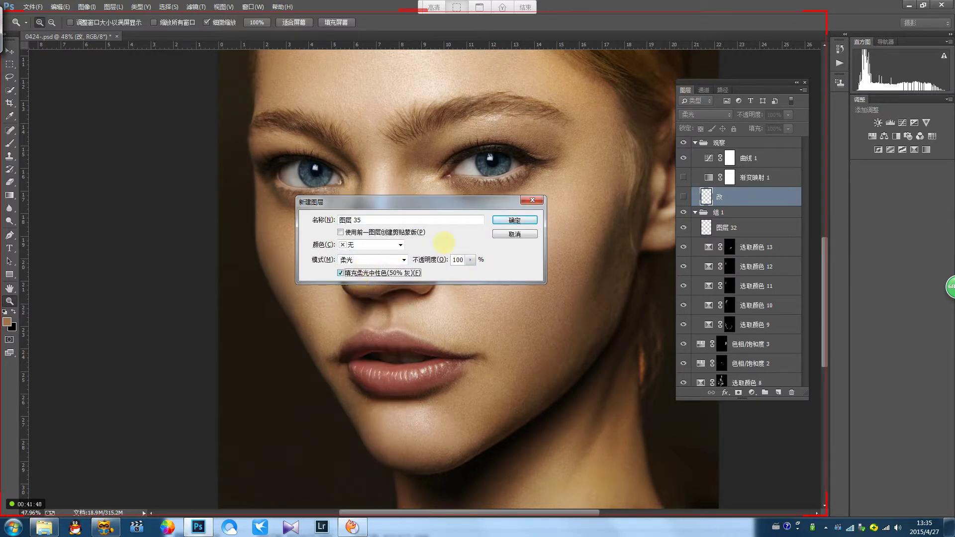
click(514, 220)
drag(704, 192, 704, 222)
Step: Isolate the 改 layer over the gray layer and examine its light and dark brush strokes
click(685, 197)
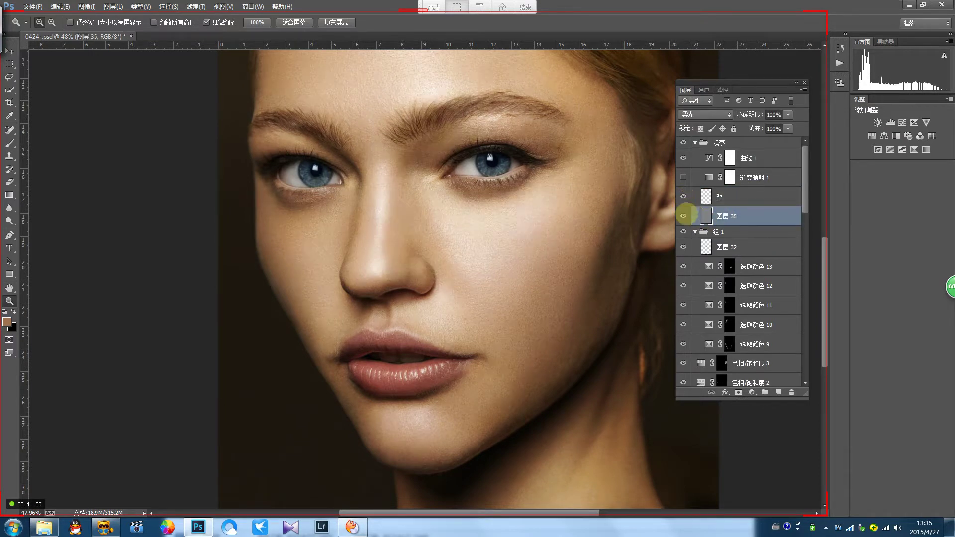
alt+click(683, 197)
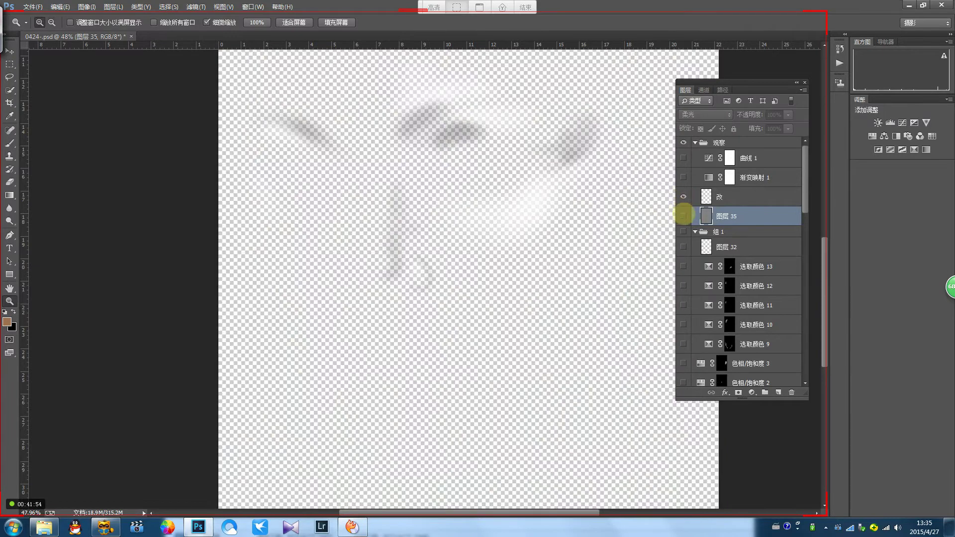
click(684, 216)
drag(541, 213, 522, 283)
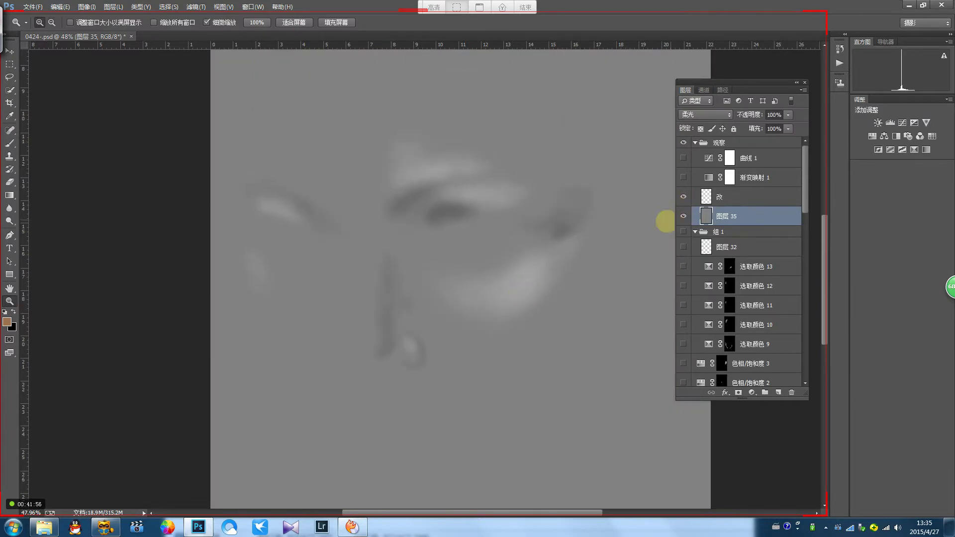
click(706, 197)
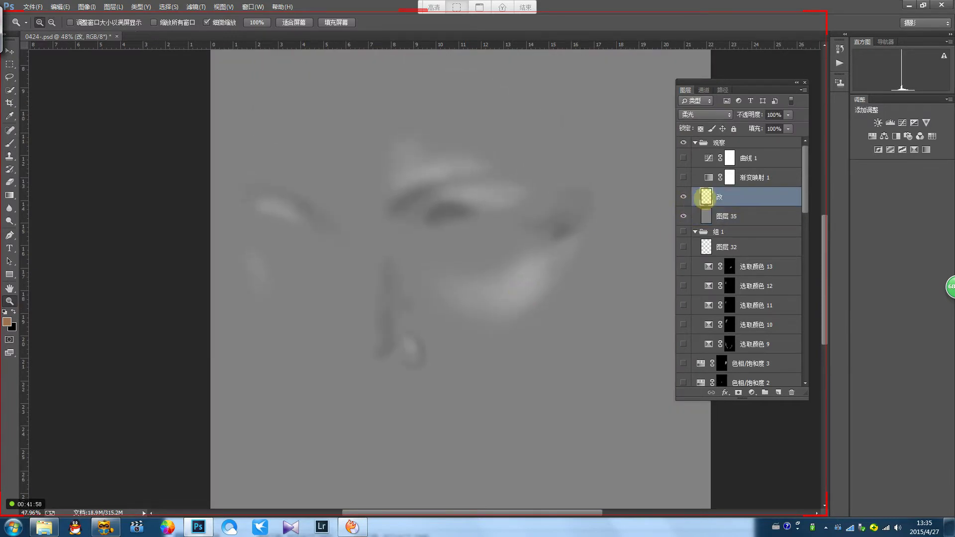
drag(450, 264, 539, 260)
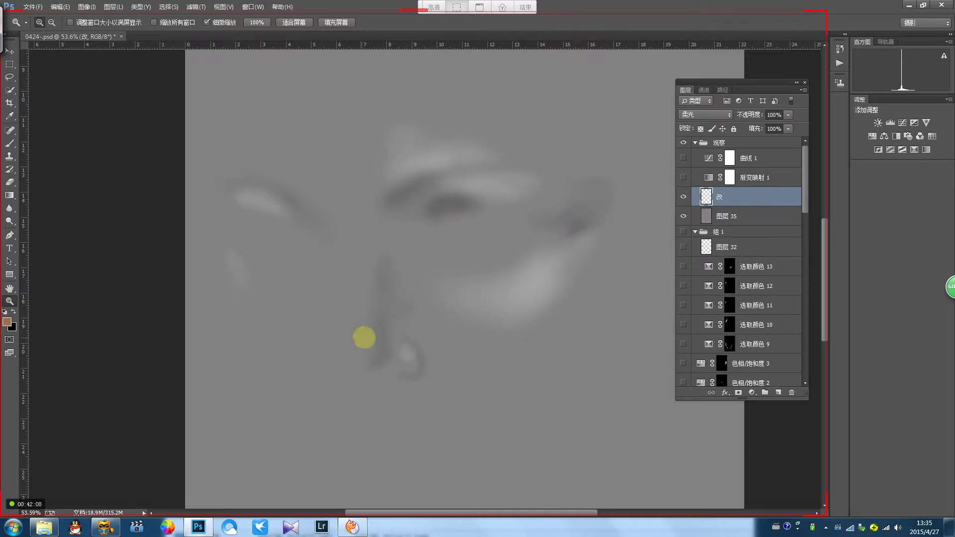
Step: Hide the gray layer and make the base layers visible from 背景 up to 图层 33, including the 中性灰修皮肤细节 group
click(684, 215)
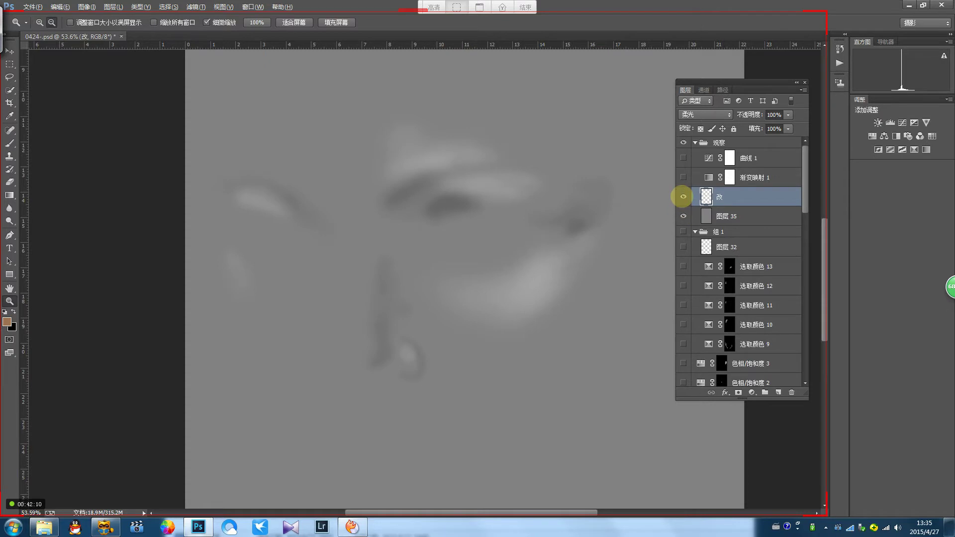
alt+click(682, 198)
alt+click(683, 197)
drag(804, 194, 784, 377)
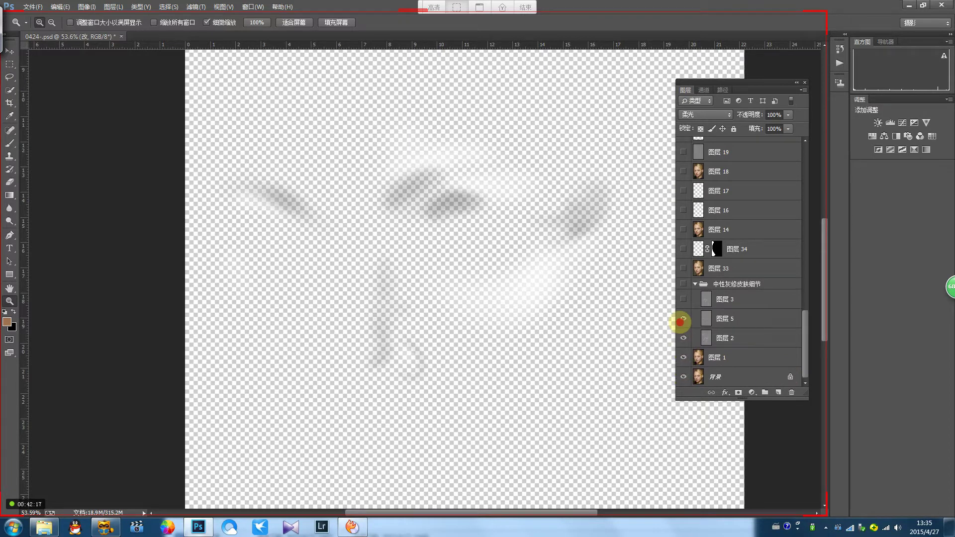
click(683, 284)
click(683, 268)
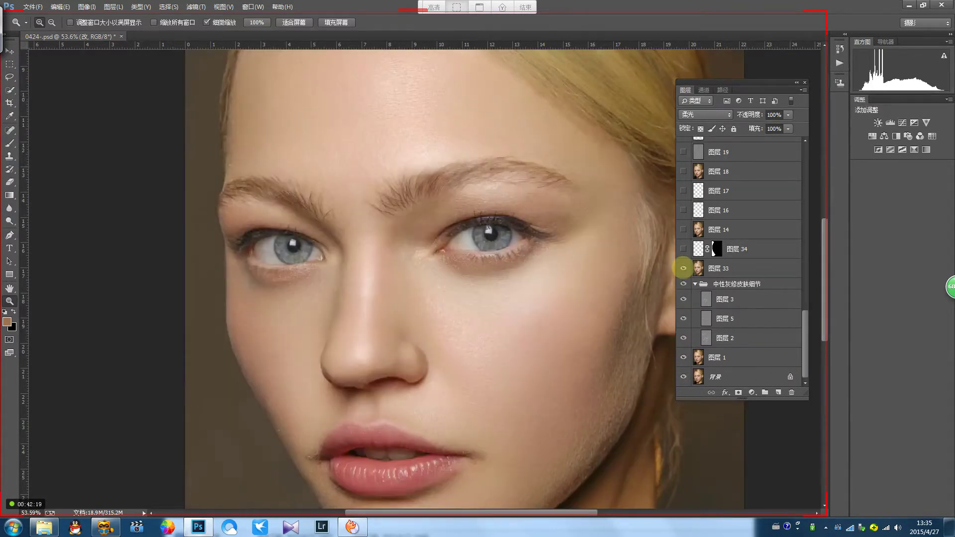
Step: Make the layers from 图层 16 up to 曲线 2 visible, including the 微调肤色 group
click(683, 210)
drag(681, 190, 683, 152)
scroll(803, 309, up, 3)
scroll(804, 308, up, 3)
drag(683, 258, 679, 189)
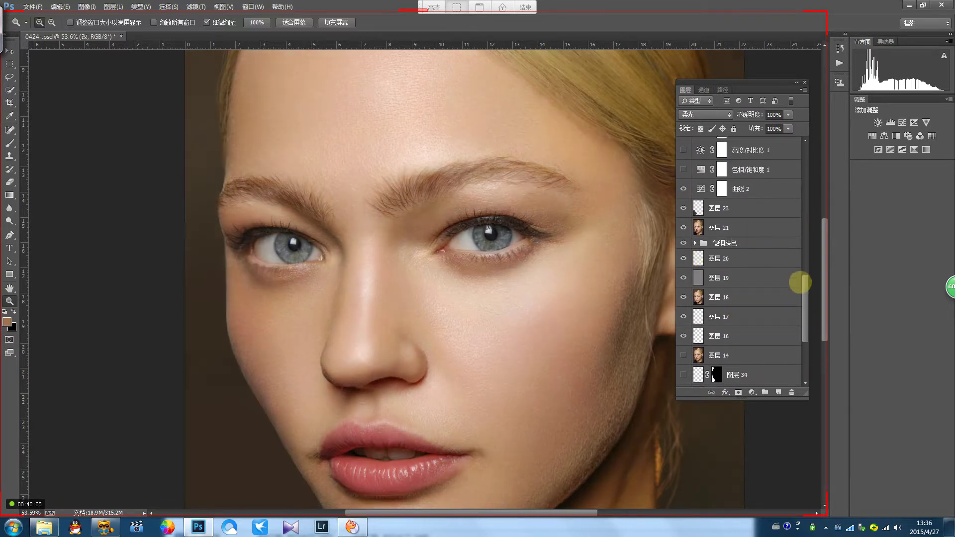
Step: Show the layers from 色相/饱和度 1 up to 选取颜色 9, leaving 图层 27 hidden
scroll(800, 279, up, 5)
drag(683, 297, 685, 317)
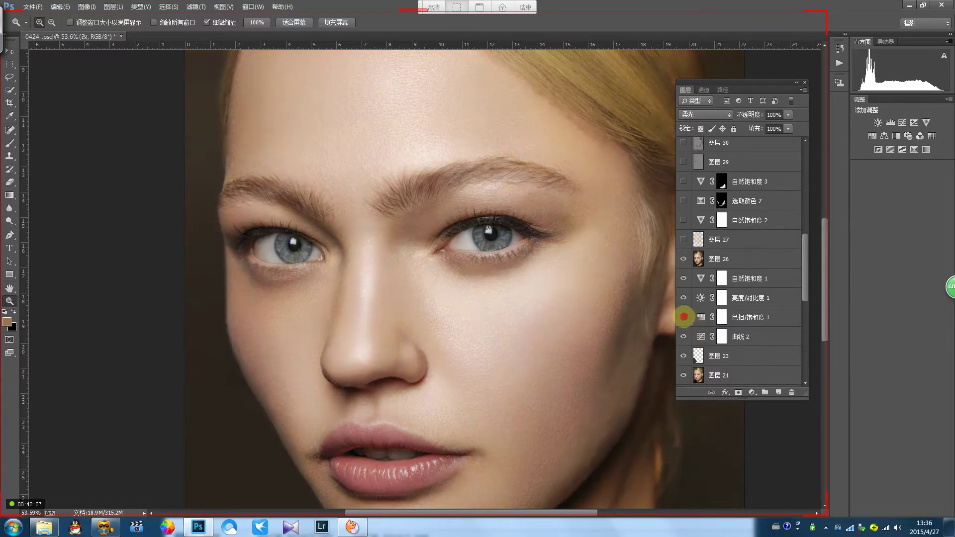
drag(683, 219, 684, 143)
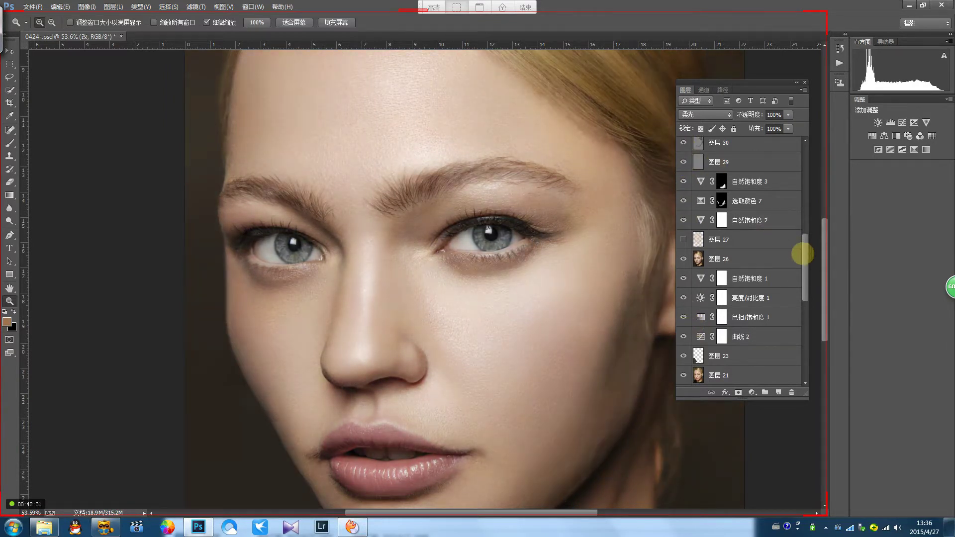
scroll(799, 219, up, 3)
drag(684, 252, 683, 174)
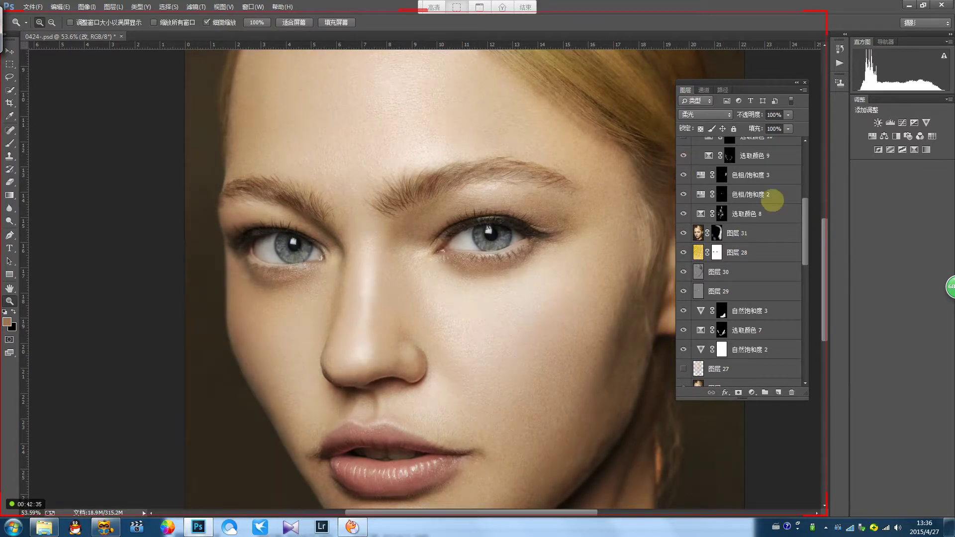
Step: Show 选取颜色 11, 选取颜色 12, 选取颜色 13 and 图层 32 in 组 1
scroll(799, 186, up, 5)
drag(683, 257, 685, 199)
drag(804, 202, 804, 181)
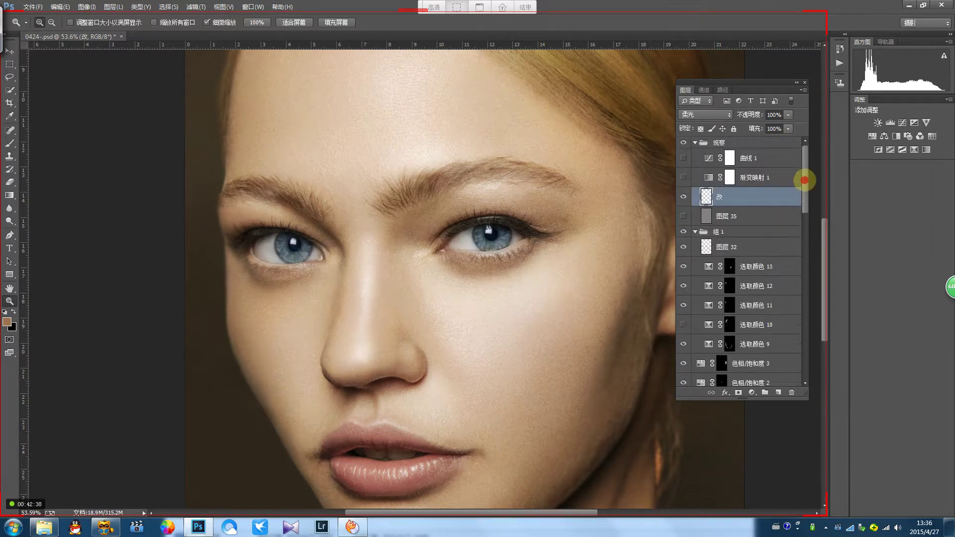
Step: Toggle the 改 layer to check its effect and delete the gray 图层 35 beneath it
click(686, 196)
click(685, 197)
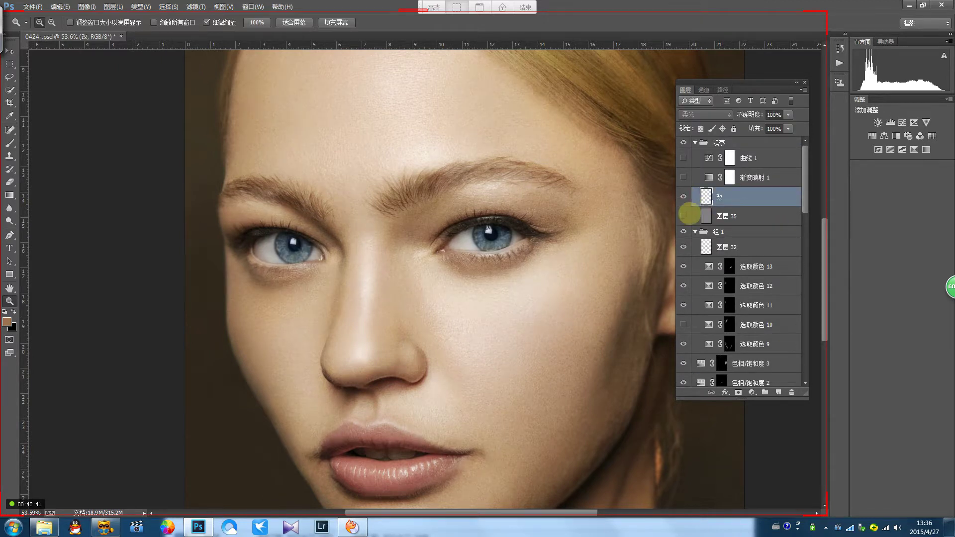
click(698, 216)
key(Delete)
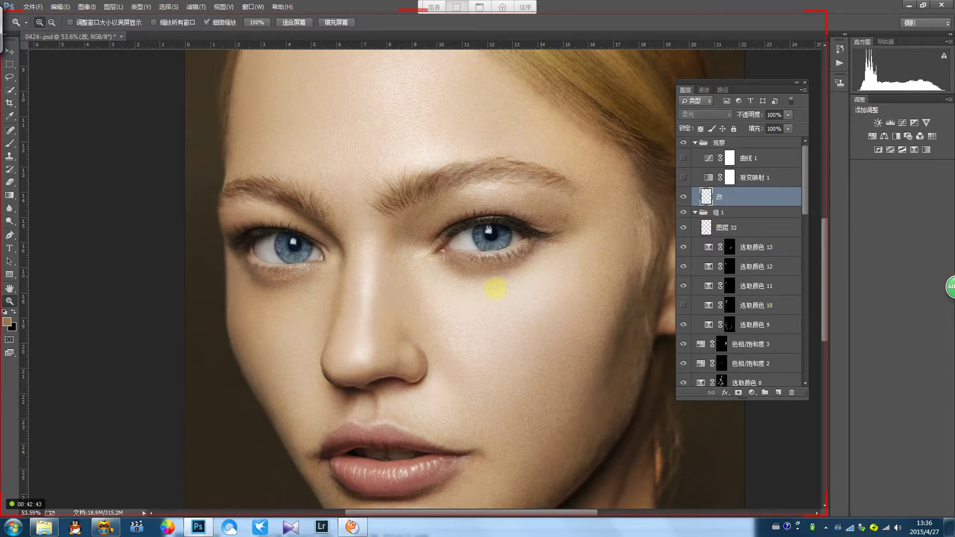
Step: Examine the whole face and repeatedly compare the facial light and shadow with and without the 改 layer
drag(490, 315, 439, 292)
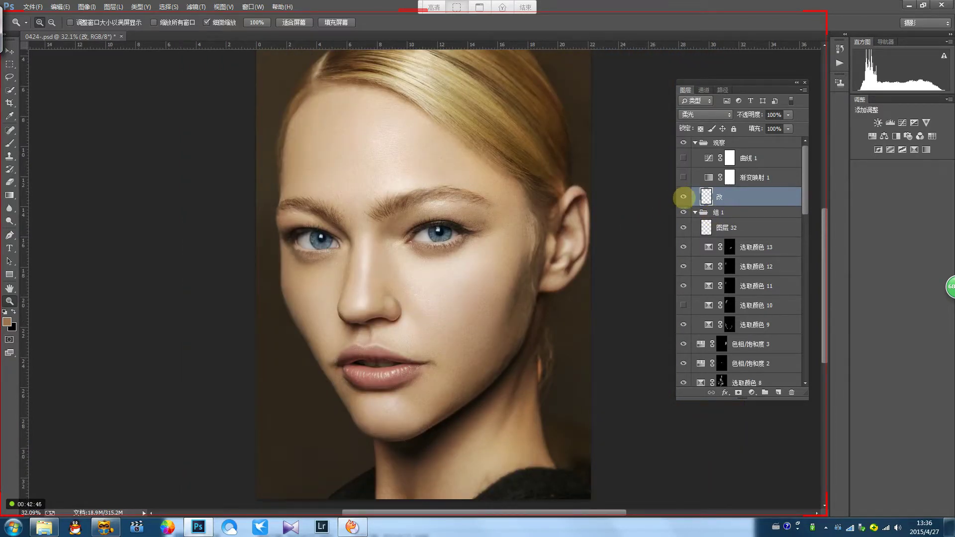
drag(445, 236, 463, 231)
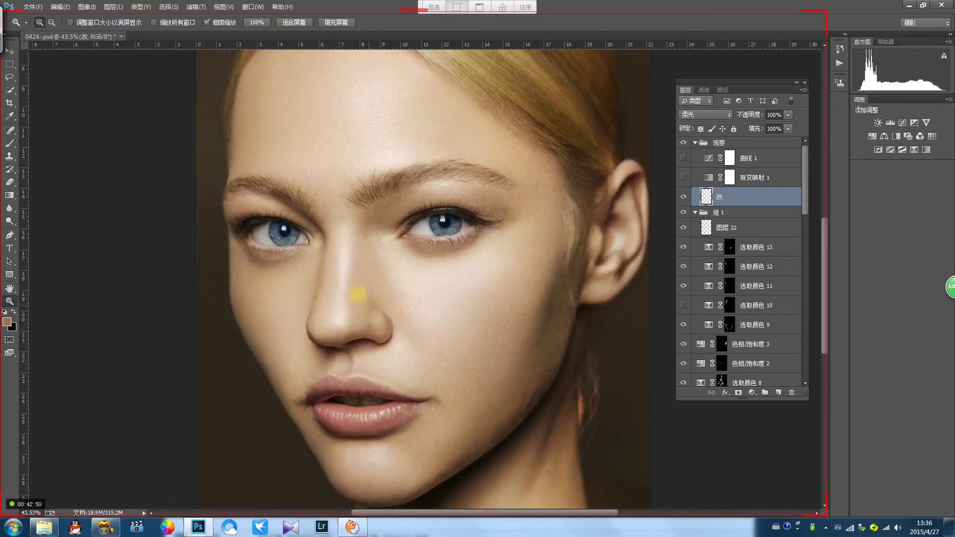
click(684, 196)
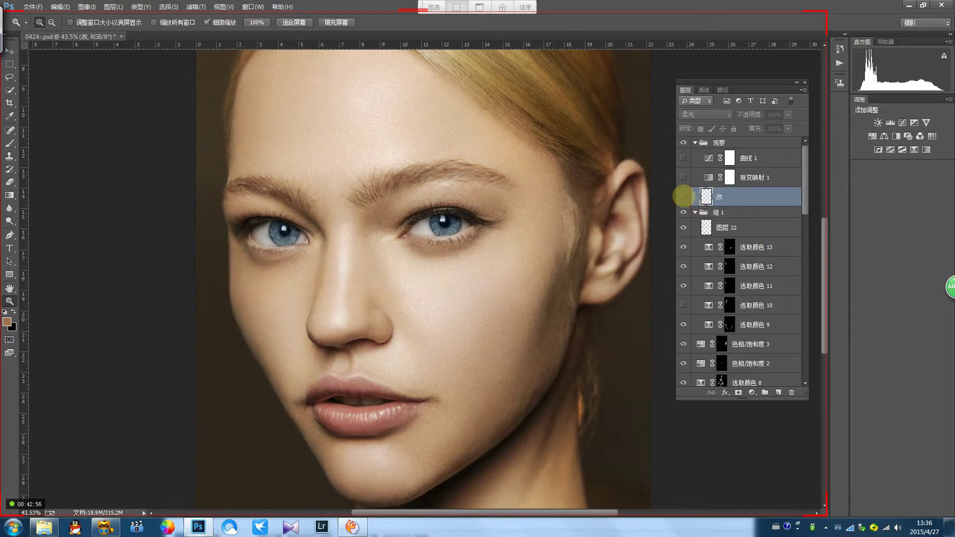
click(684, 196)
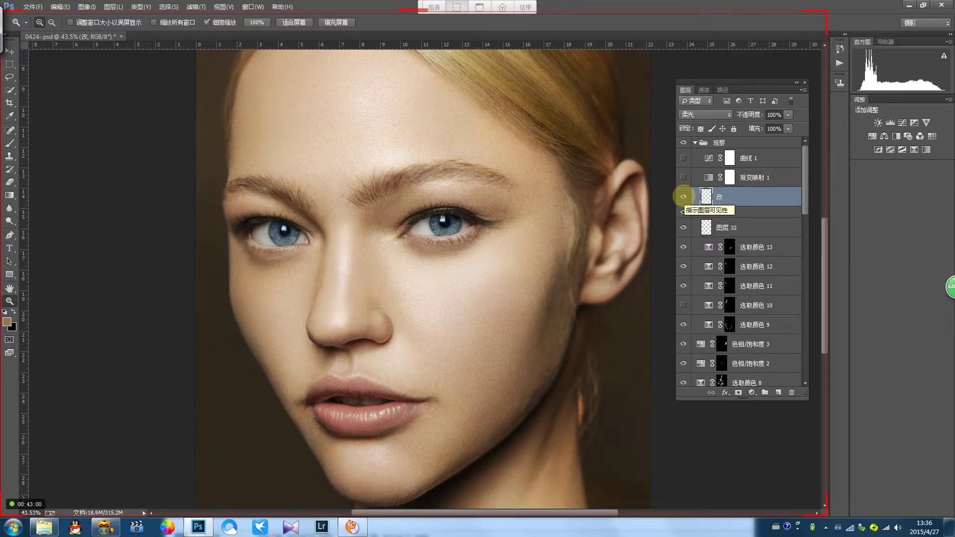
click(684, 196)
click(684, 196)
click(684, 196)
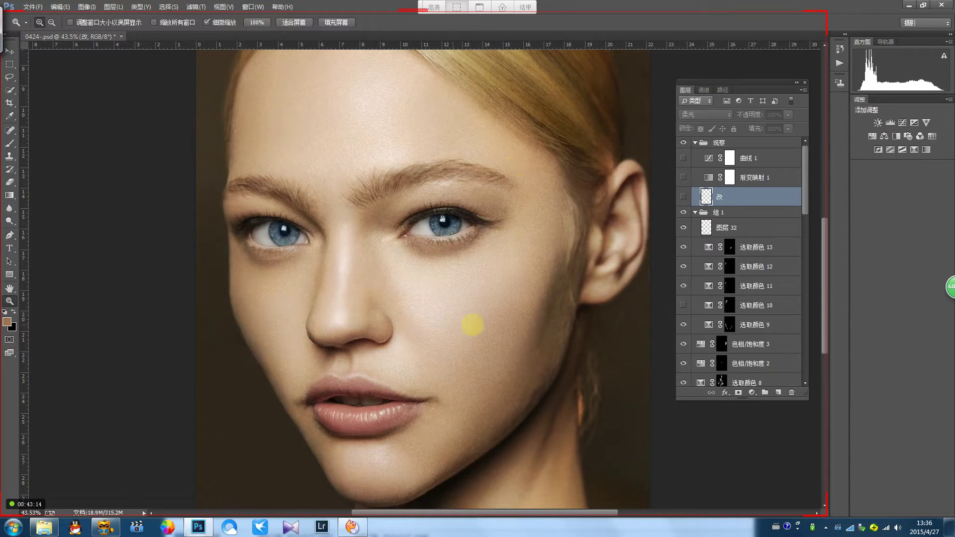
click(682, 197)
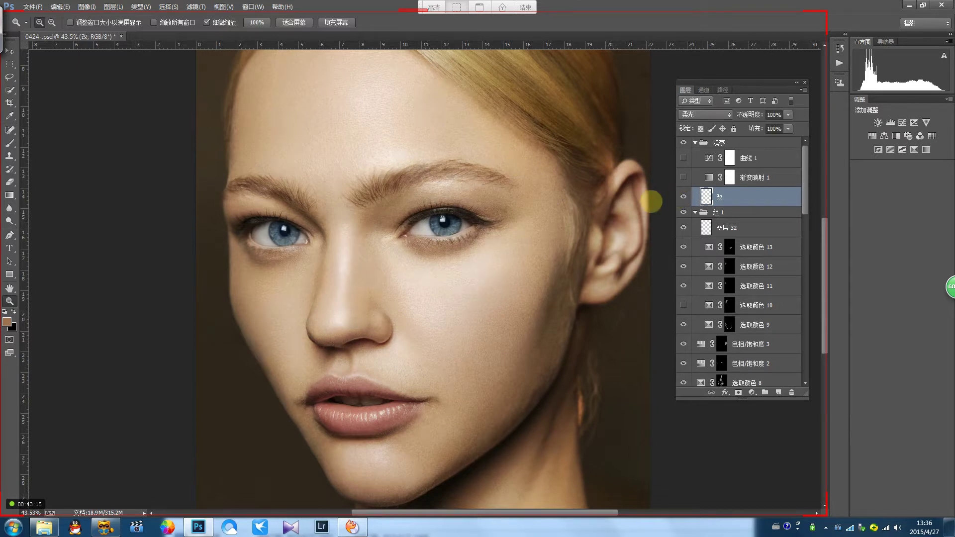
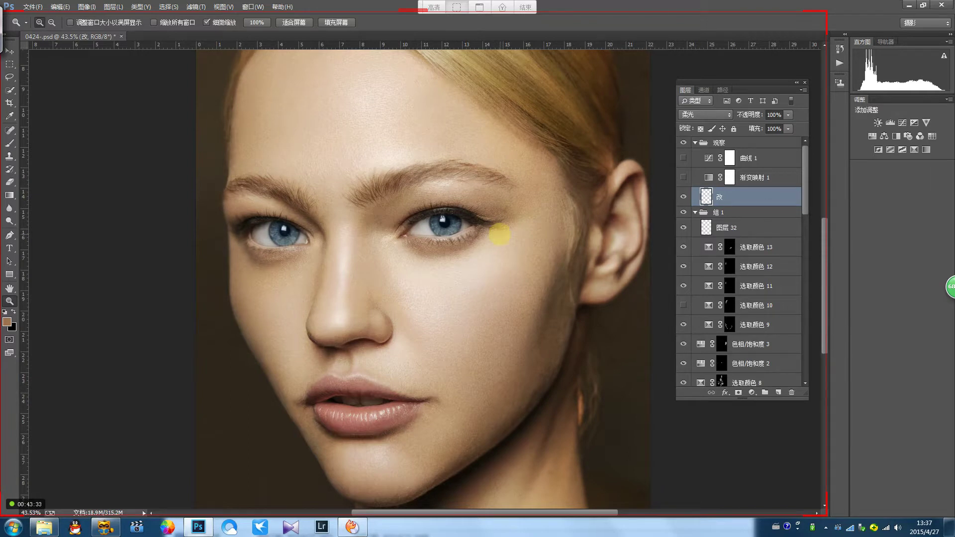
click(683, 196)
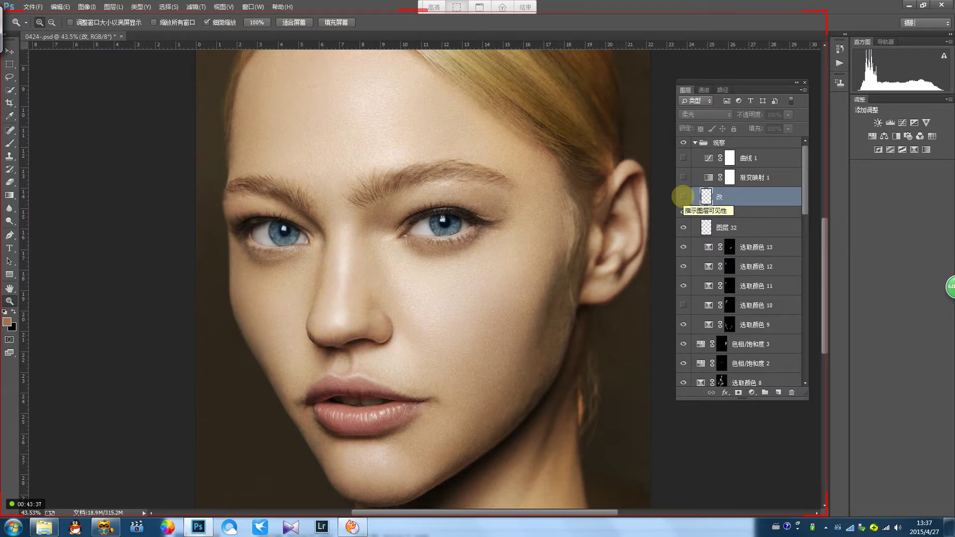
Step: Show the 改 layer and save the portrait as 0424- in PSD format in the 0427 folder, replacing the existing file
click(684, 197)
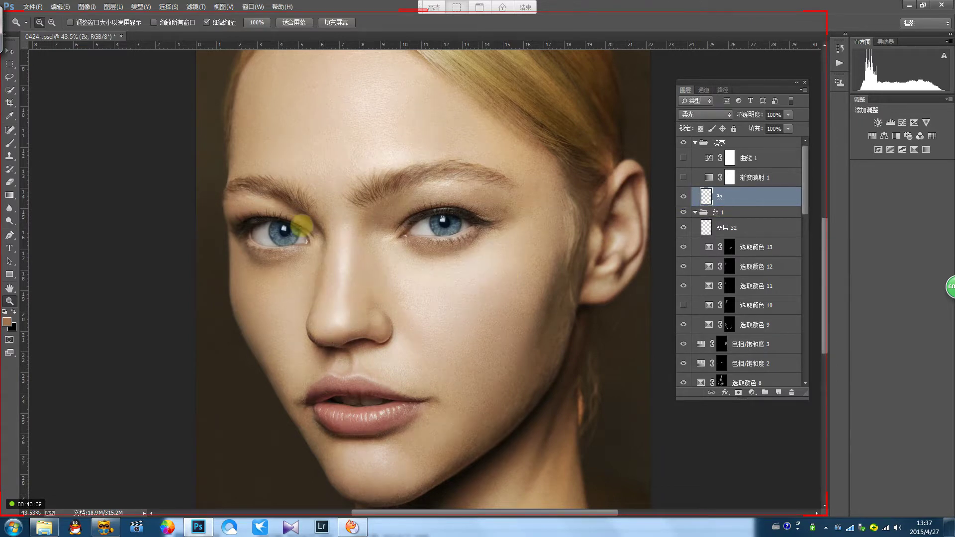
scroll(417, 234, down, 3)
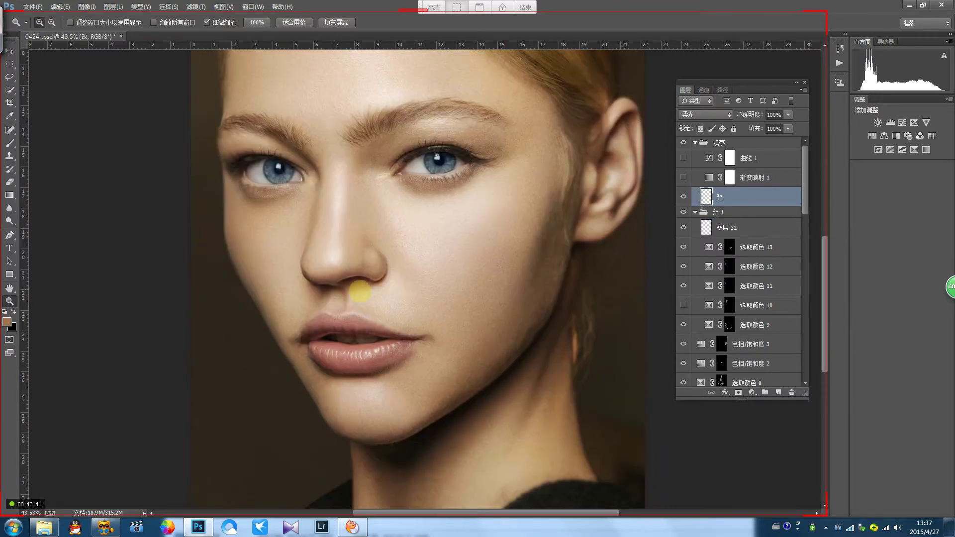
key(ctrl+shift+s)
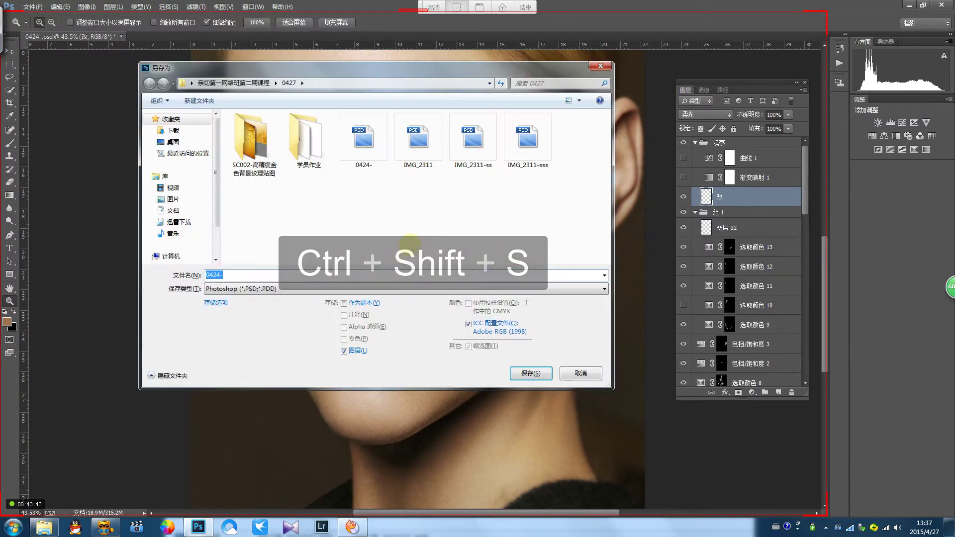
click(530, 373)
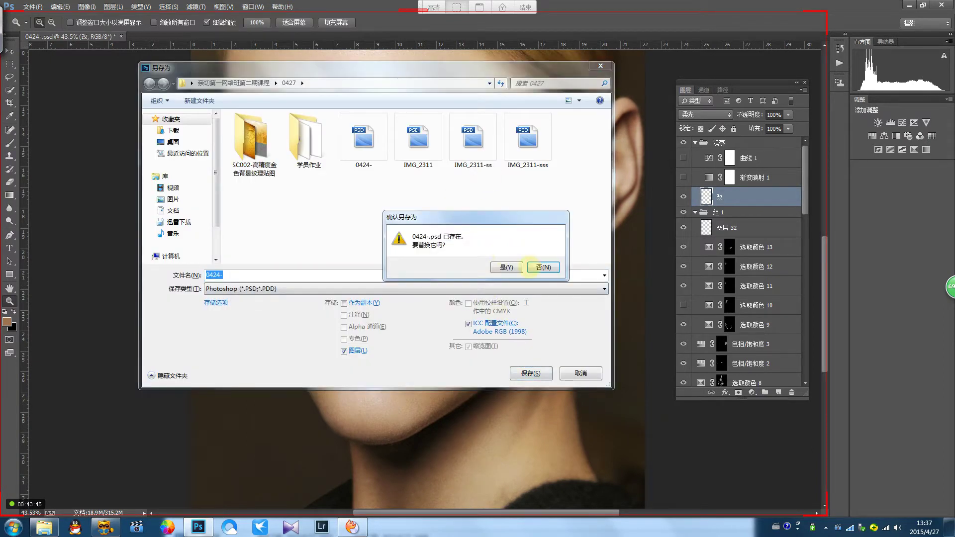
click(508, 267)
click(565, 161)
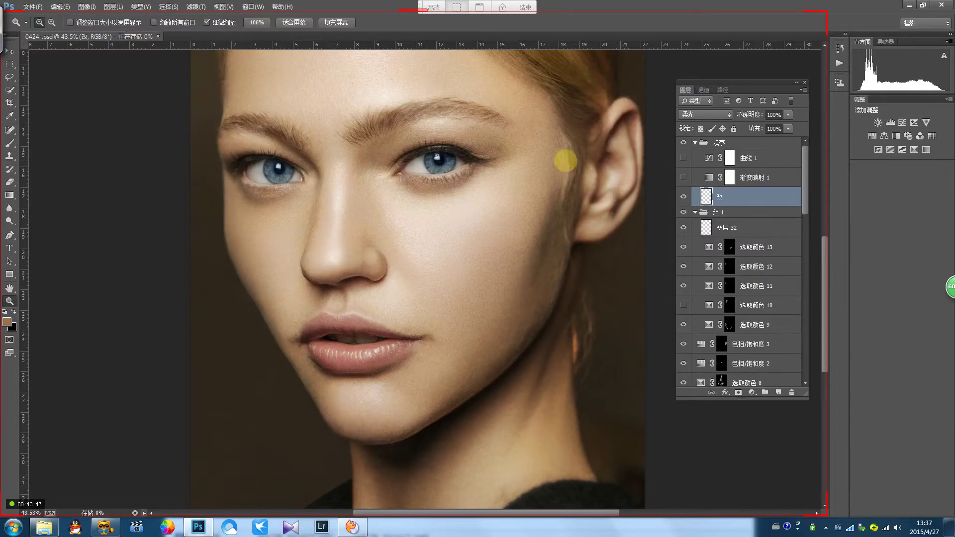
Step: Open the 嘴, 鼻子 and 眼睛 reference images from the 0427 folder in Photoshop as separate documents
mouse_move(50, 523)
click(86, 445)
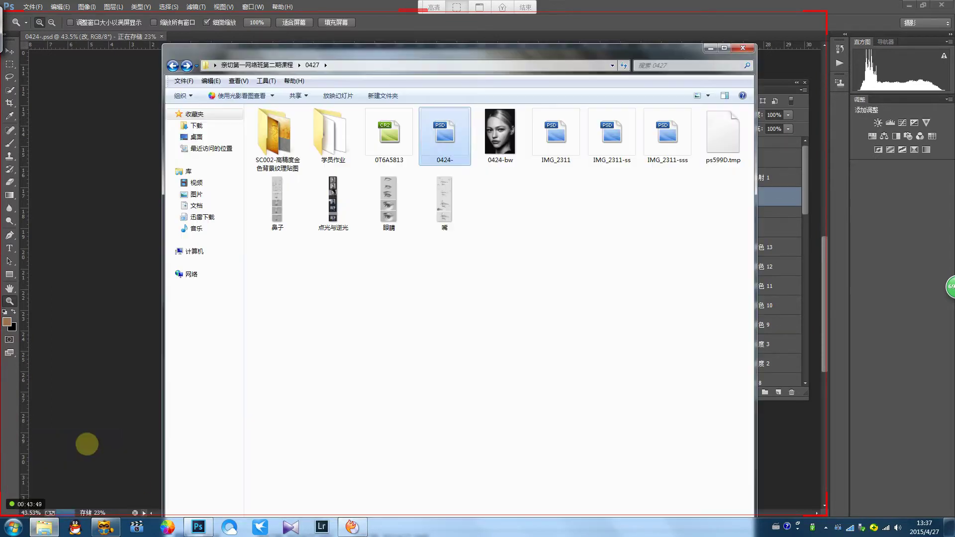
click(443, 211)
ctrl+click(386, 208)
click(301, 219)
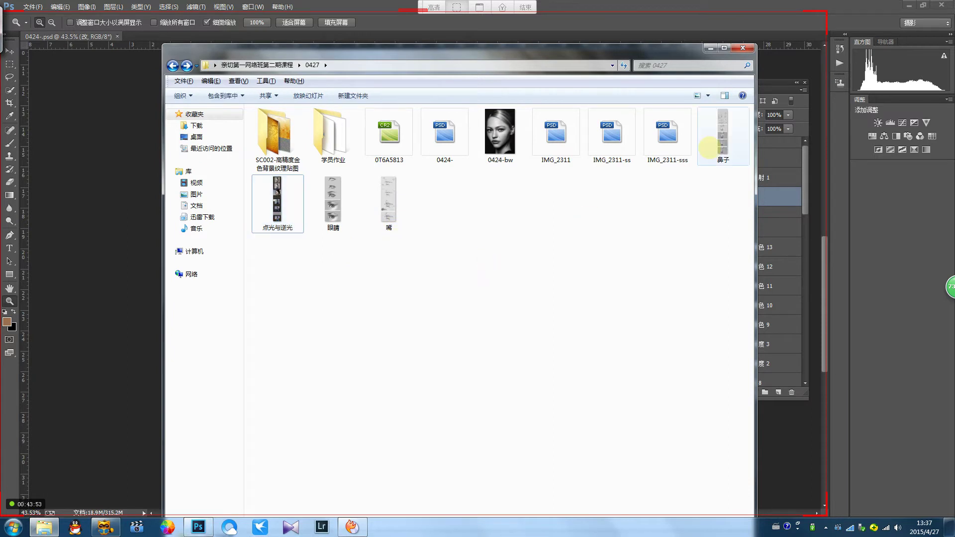
ctrl+click(384, 230)
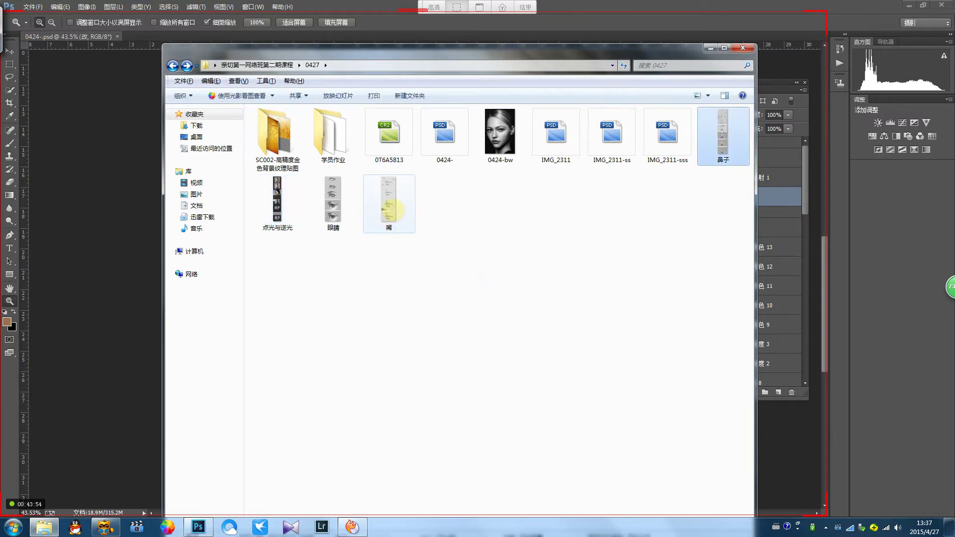
click(393, 212)
ctrl+click(344, 214)
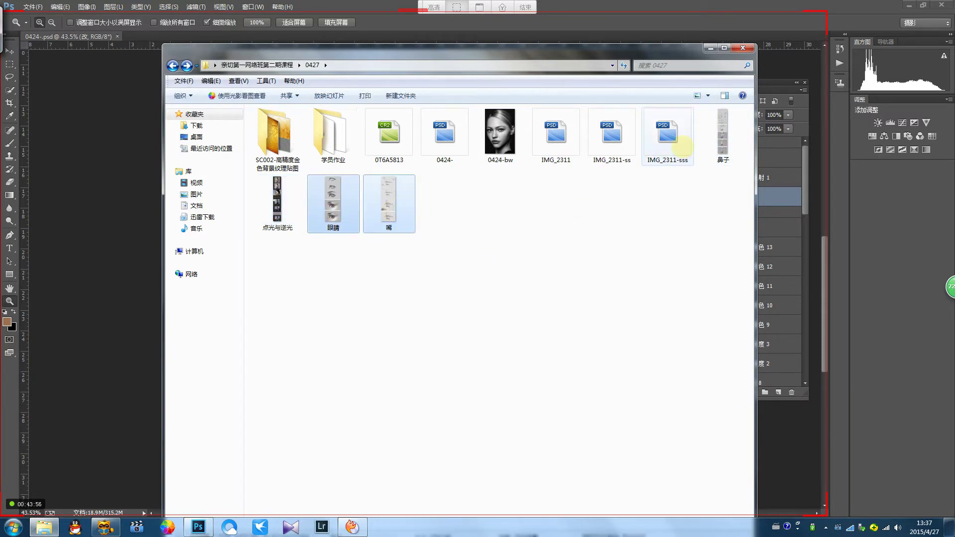
ctrl+click(722, 148)
drag(384, 211, 437, 181)
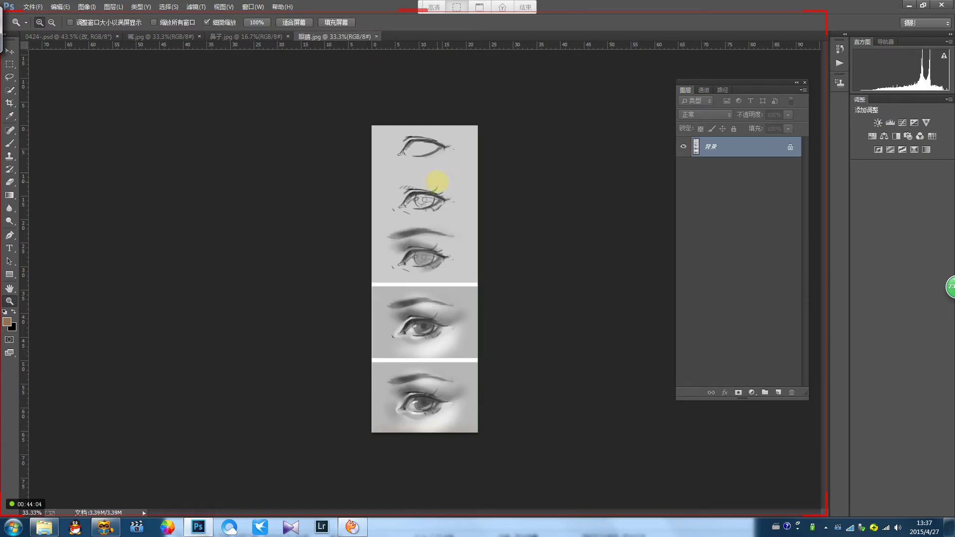
Step: Look over the eye, mouth and nose sketches alongside the portrait, viewing the nose sketch at 100%
mouse_move(429, 237)
mouse_down()
mouse_move(463, 209)
mouse_move(474, 214)
mouse_up()
key(ctrl+Tab)
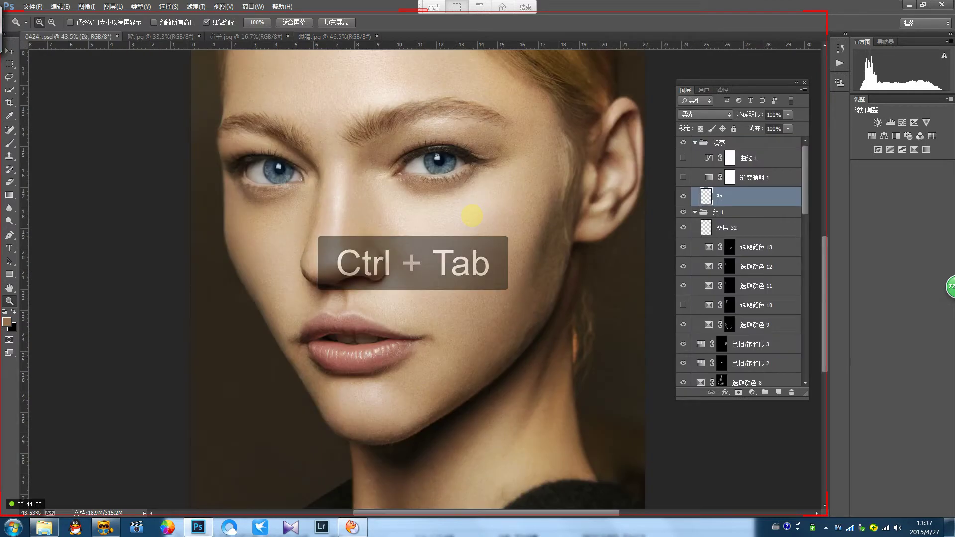
key(ctrl+Tab)
mouse_move(479, 199)
mouse_down()
mouse_move(478, 181)
mouse_move(495, 165)
mouse_move(418, 214)
mouse_up()
key(ctrl+Tab)
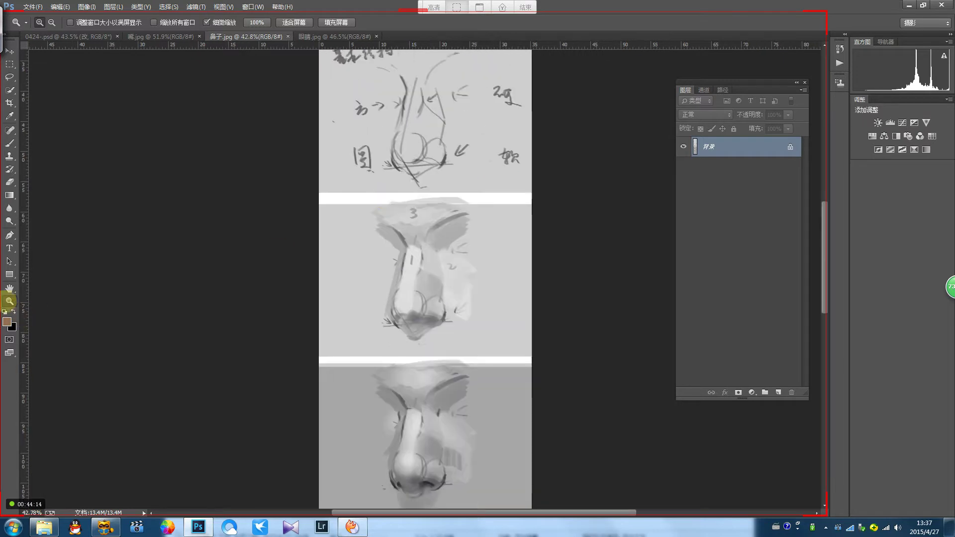
double_click(9, 299)
key(ctrl+Tab)
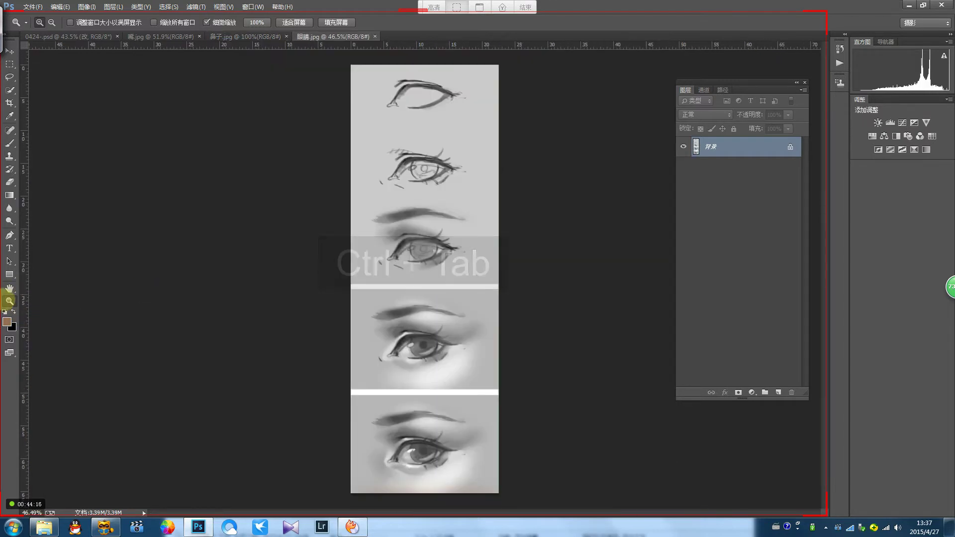
key(ctrl+Tab)
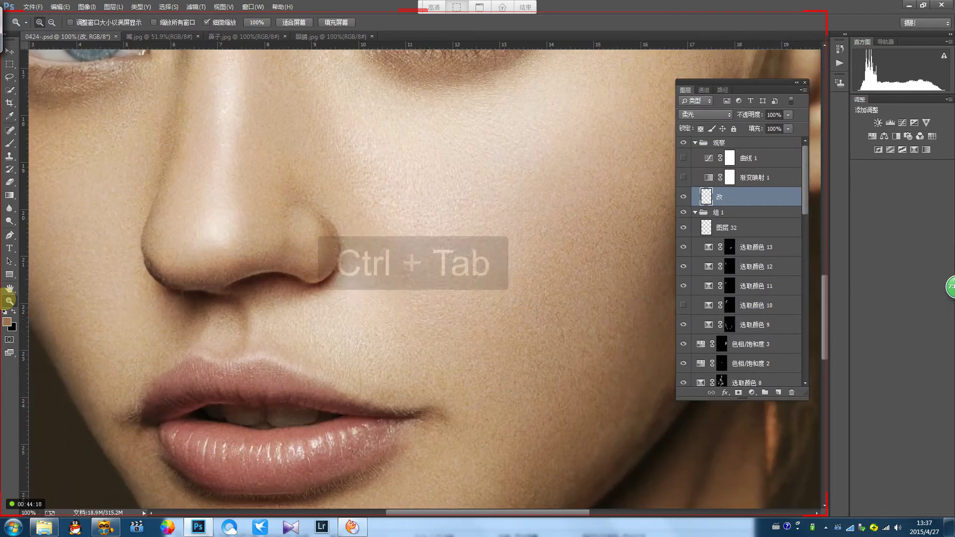
Step: Examine the drawing and shading stages of the lips in 嘴.jpg at 100%
key(ctrl+Tab)
double_click(9, 301)
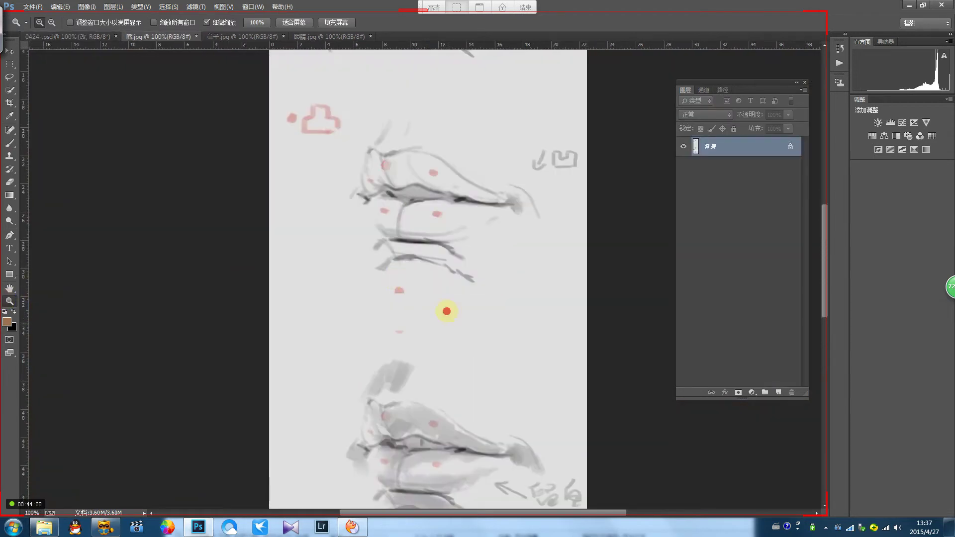
scroll(433, 256, down, 1)
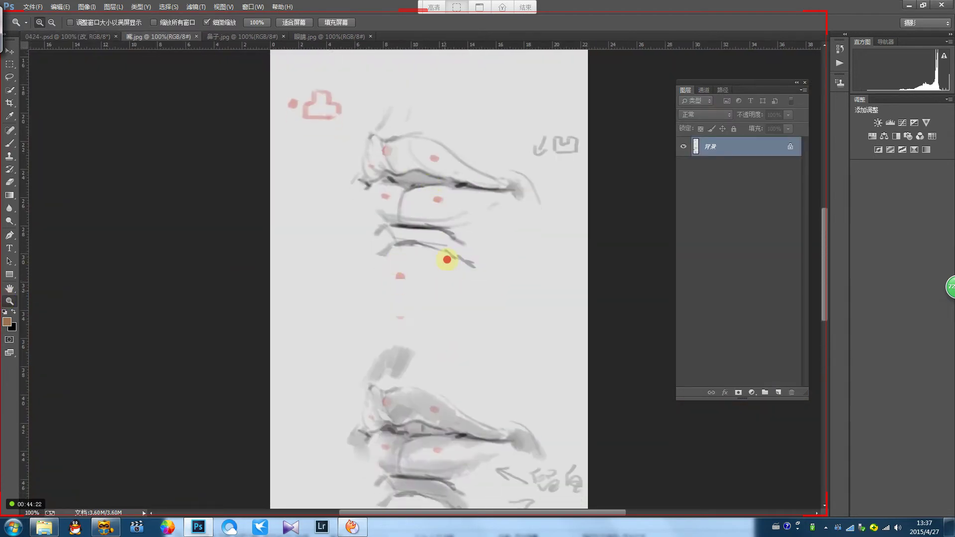
scroll(441, 282, down, 7)
scroll(431, 205, down, 15)
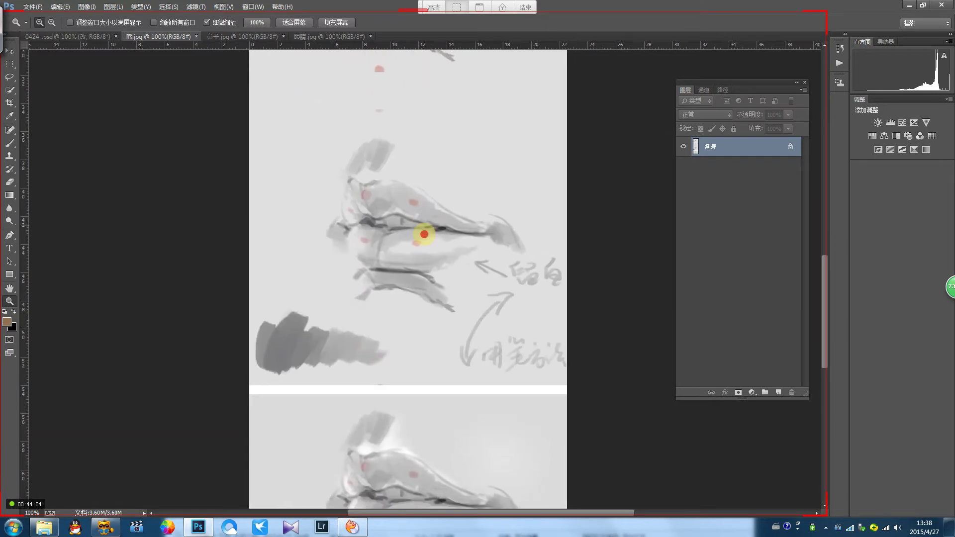
drag(455, 338, 450, 355)
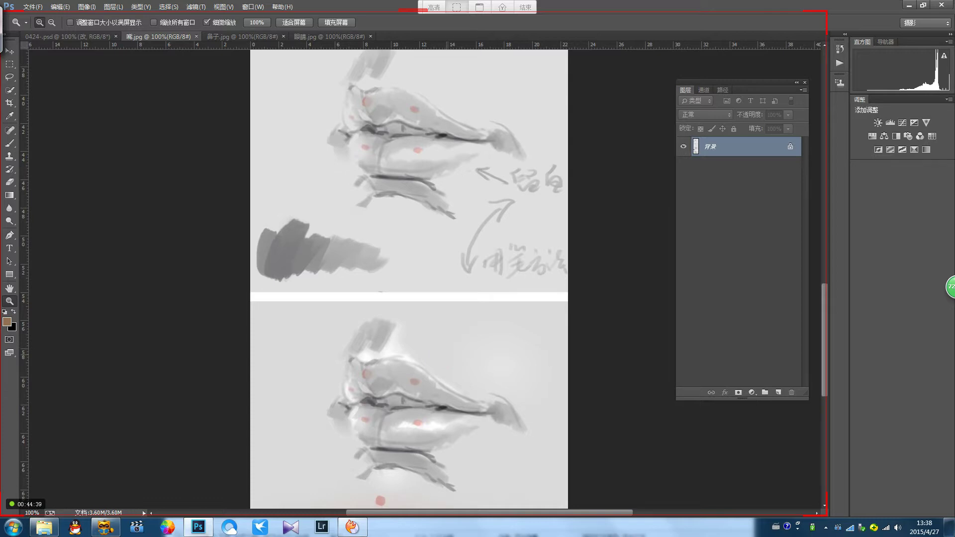
Step: Examine the nose's line and block structure sketches in 鼻子.jpg up close
key(ctrl+Tab)
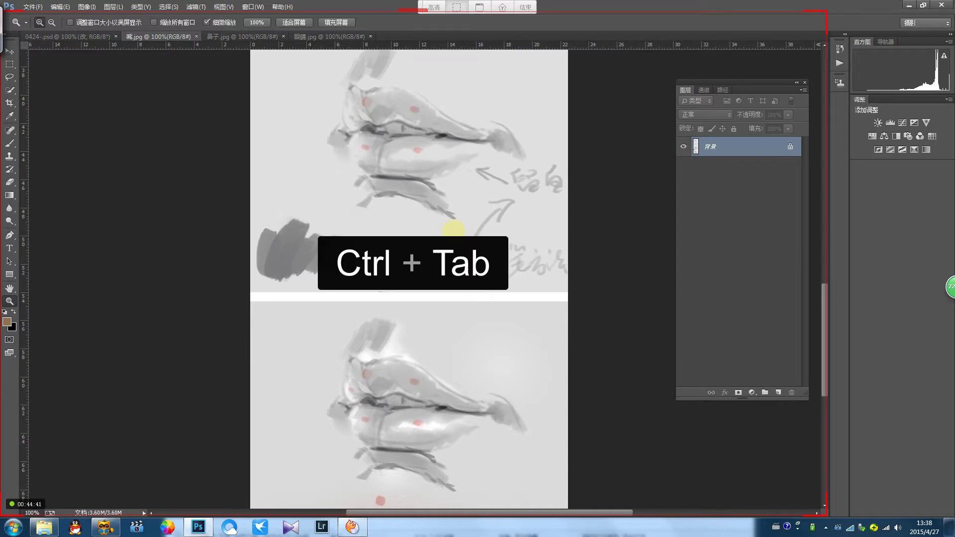
drag(467, 235, 422, 356)
drag(433, 266, 449, 391)
drag(431, 311, 426, 365)
scroll(426, 365, up, 8)
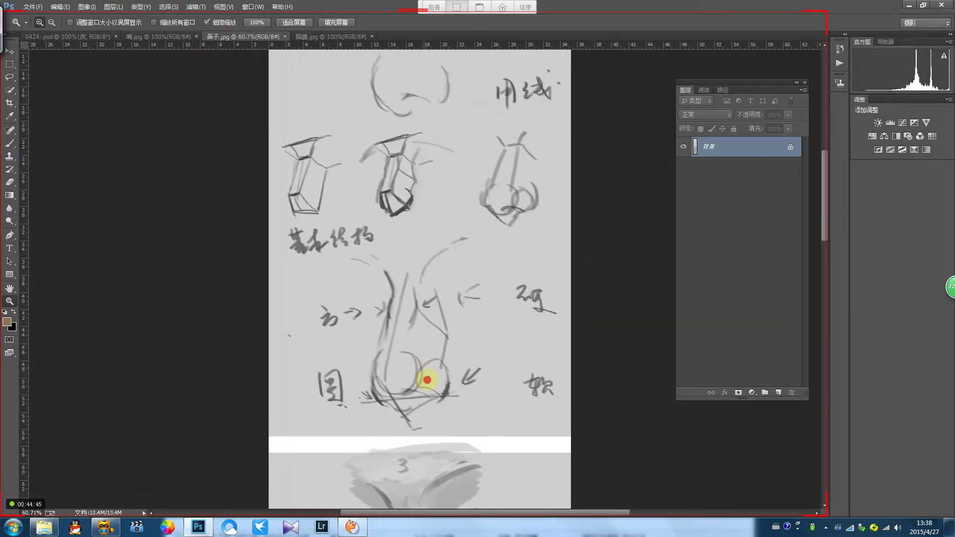
mouse_move(428, 302)
mouse_down()
mouse_move(423, 337)
mouse_move(413, 290)
mouse_move(422, 260)
mouse_move(443, 242)
mouse_up()
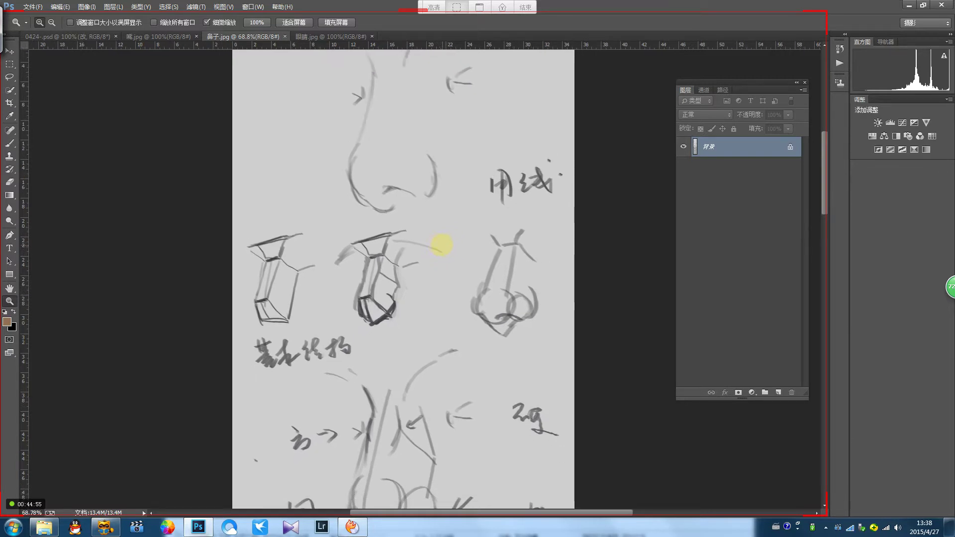
Step: Examine the eye drawing stages in 眼睛.jpg down to the final shaded eye
key(ctrl+Tab)
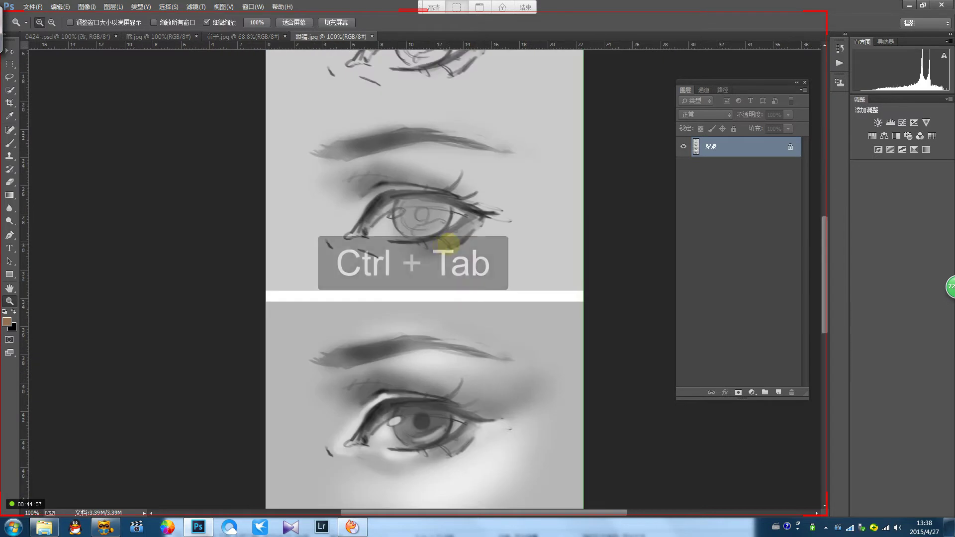
mouse_move(441, 247)
mouse_down()
mouse_move(436, 265)
mouse_move(412, 169)
mouse_up()
mouse_move(414, 304)
mouse_down()
mouse_move(460, 205)
mouse_move(443, 168)
mouse_move(449, 122)
mouse_up()
drag(443, 222, 441, 179)
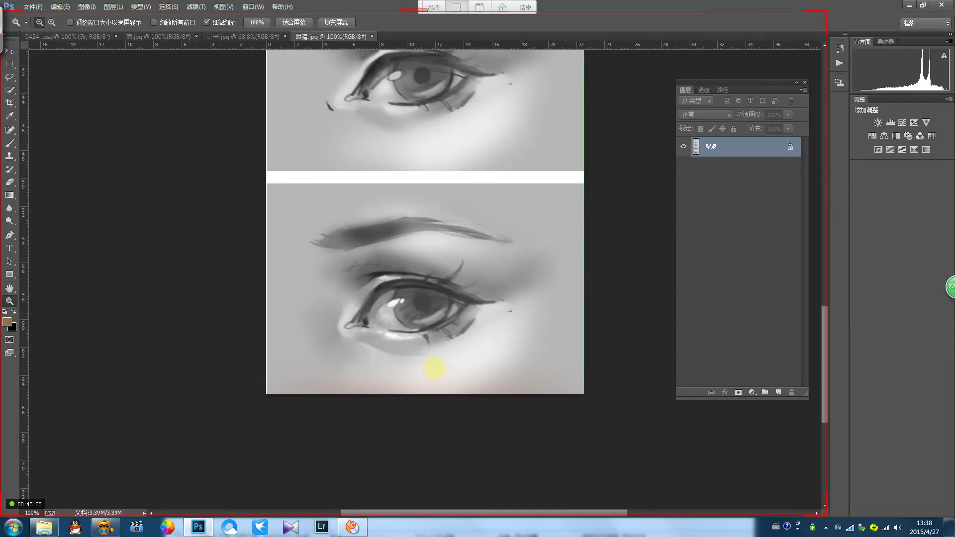
Step: Return to the 0424- portrait and hide the 改 layer to inspect the eye area up close
click(102, 37)
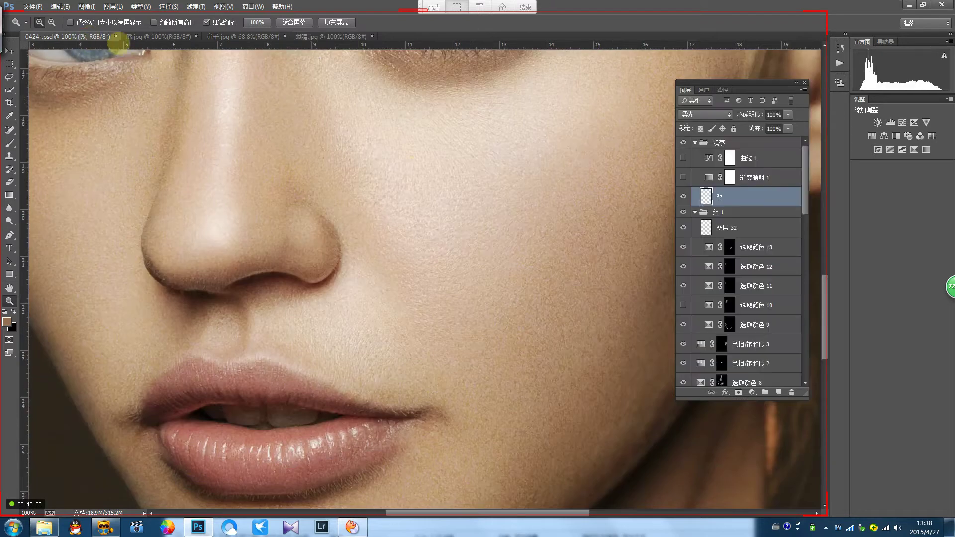
drag(430, 164, 321, 371)
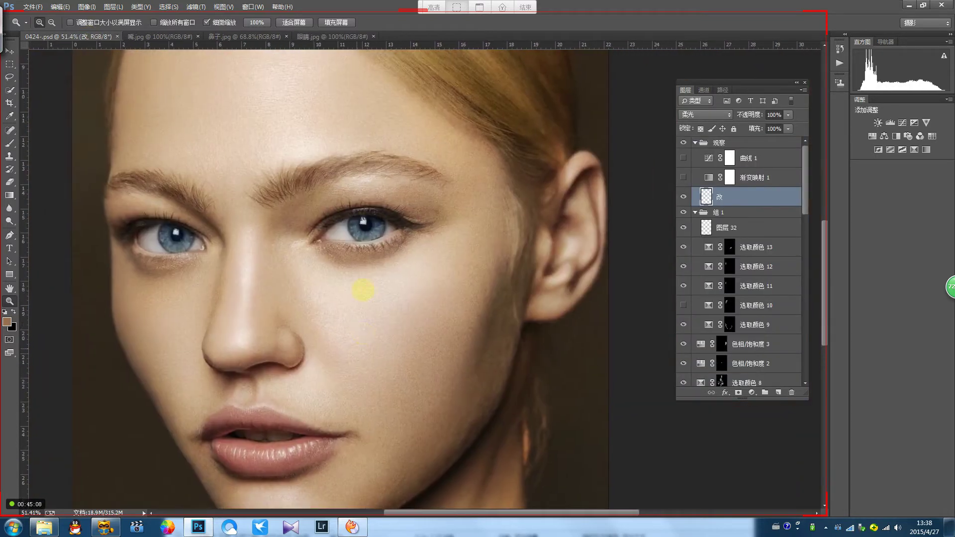
drag(347, 250, 378, 241)
scroll(378, 240, up, 2)
click(684, 197)
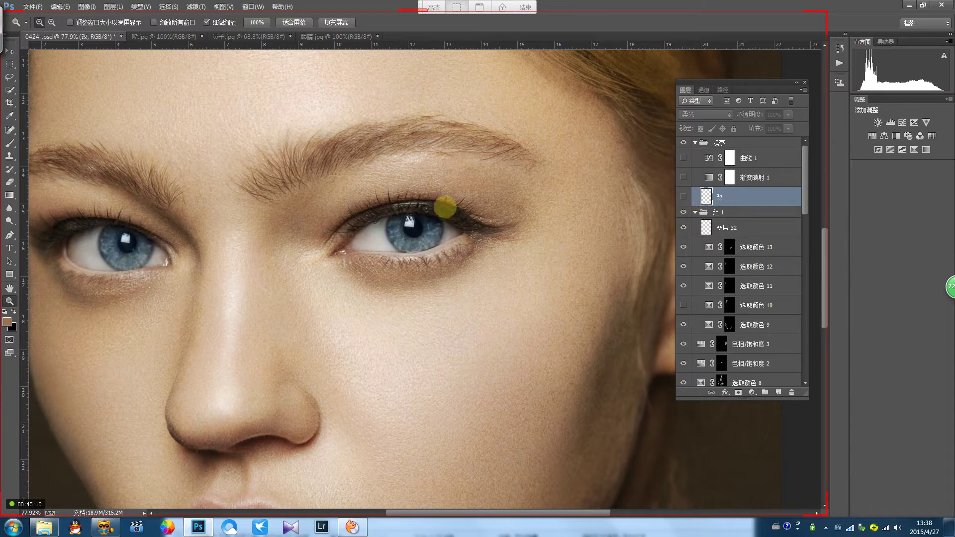
Step: Return to the final shaded eye in 眼睛.jpg and add a new empty layer above the background
click(353, 37)
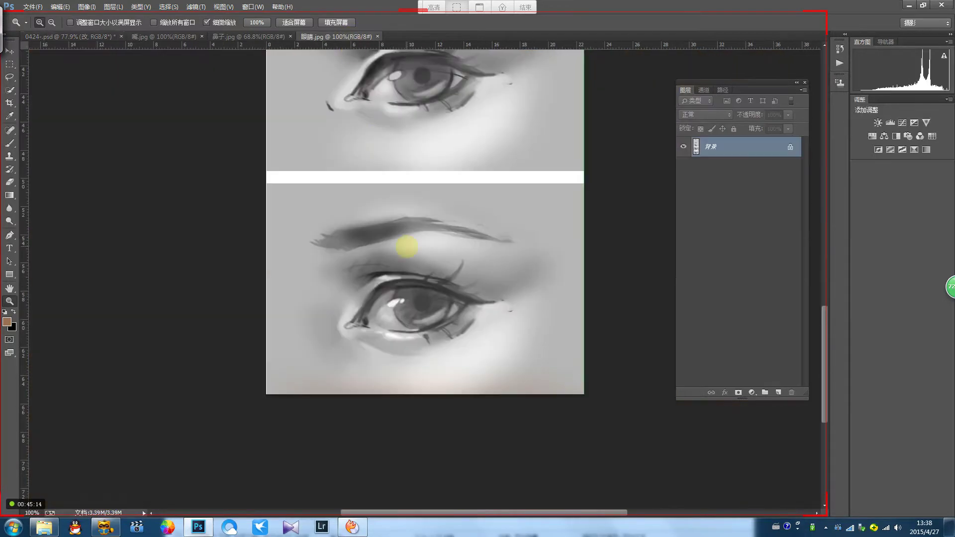
mouse_move(404, 252)
mouse_down()
mouse_move(424, 249)
mouse_move(418, 259)
mouse_up()
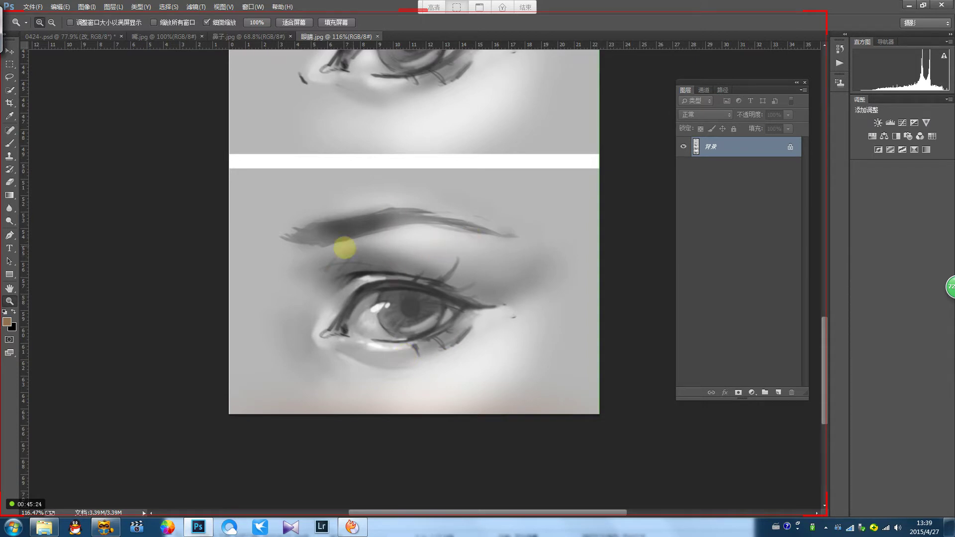
click(778, 392)
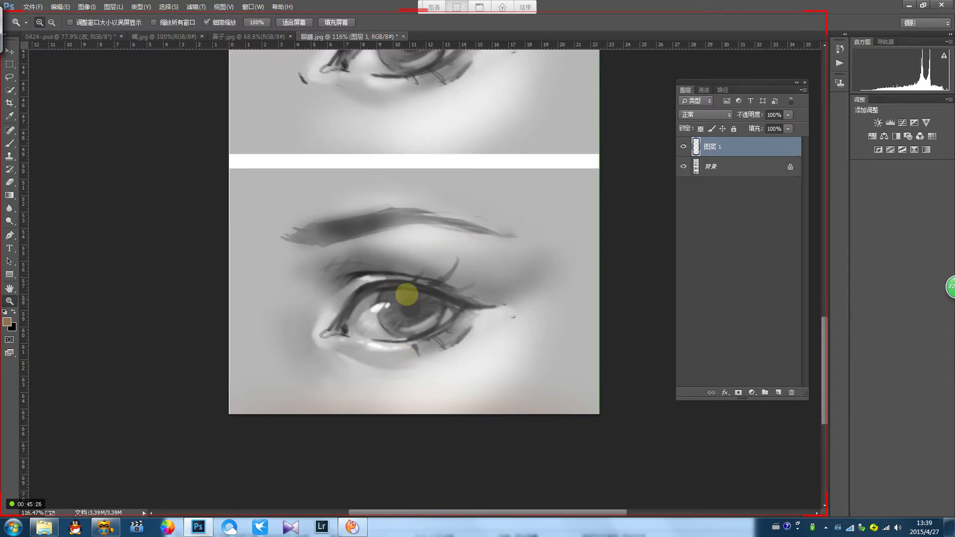
Step: Set the Brush to 100% opacity and 100% flow and check its tip settings
key(b)
click(219, 23)
drag(222, 30, 321, 22)
click(287, 23)
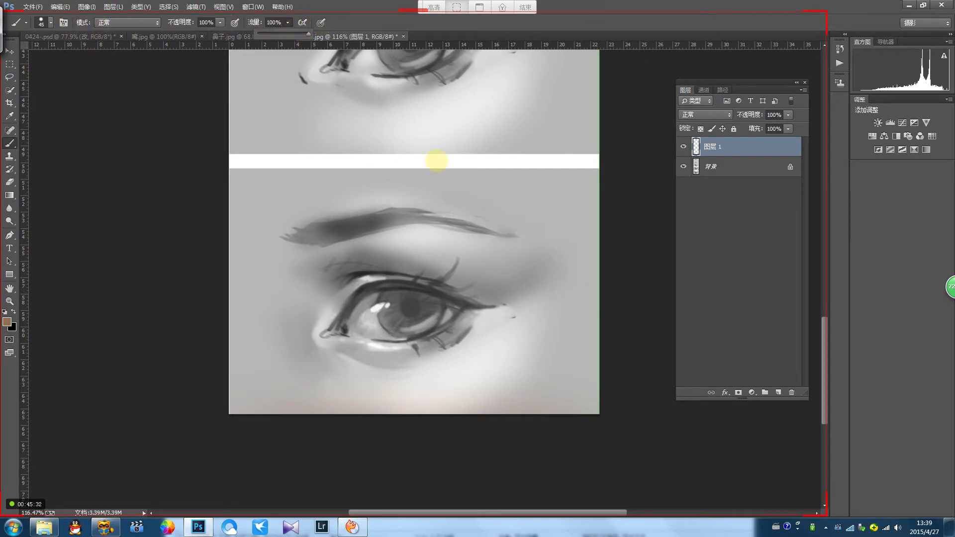
click(397, 24)
click(63, 23)
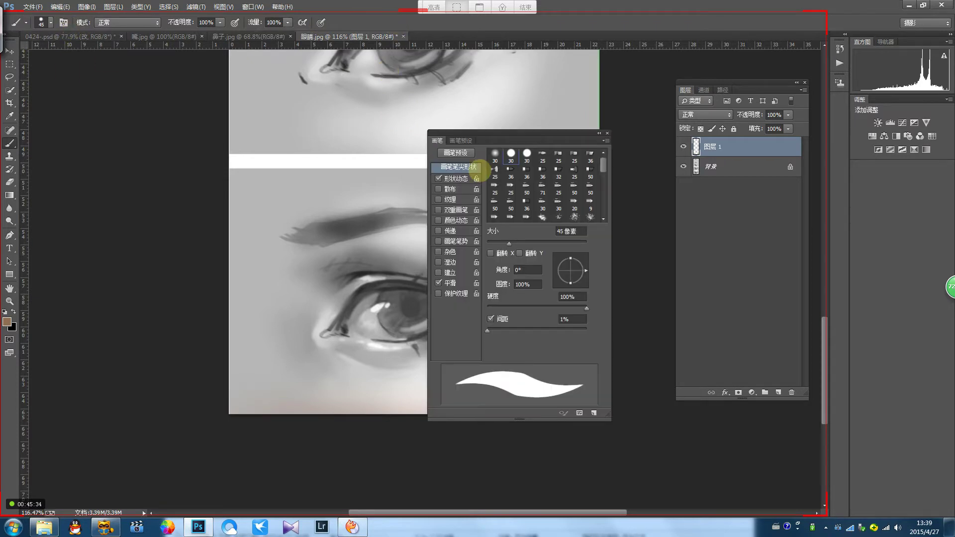
click(607, 133)
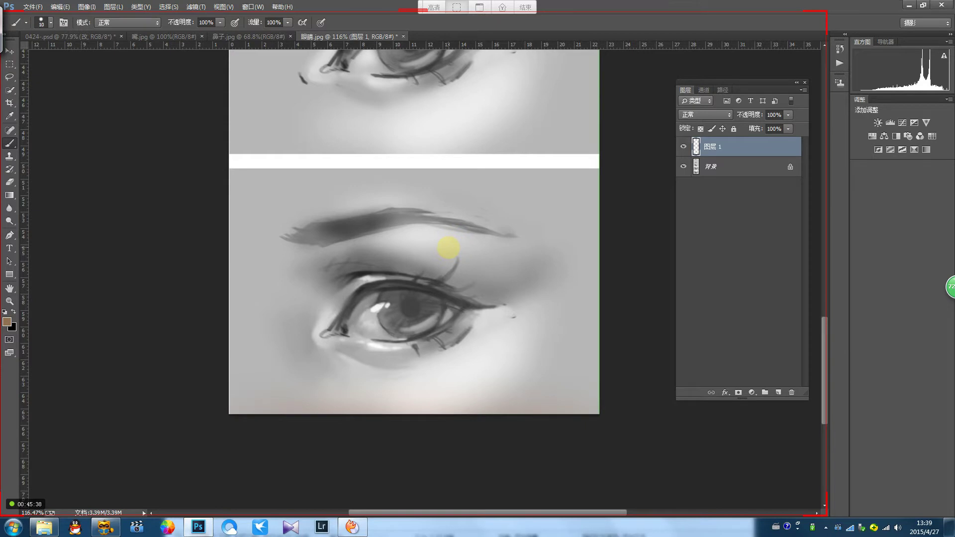
Step: Set the foreground colour to bright red for marking the shaded eye with a small brush
click(8, 321)
click(592, 147)
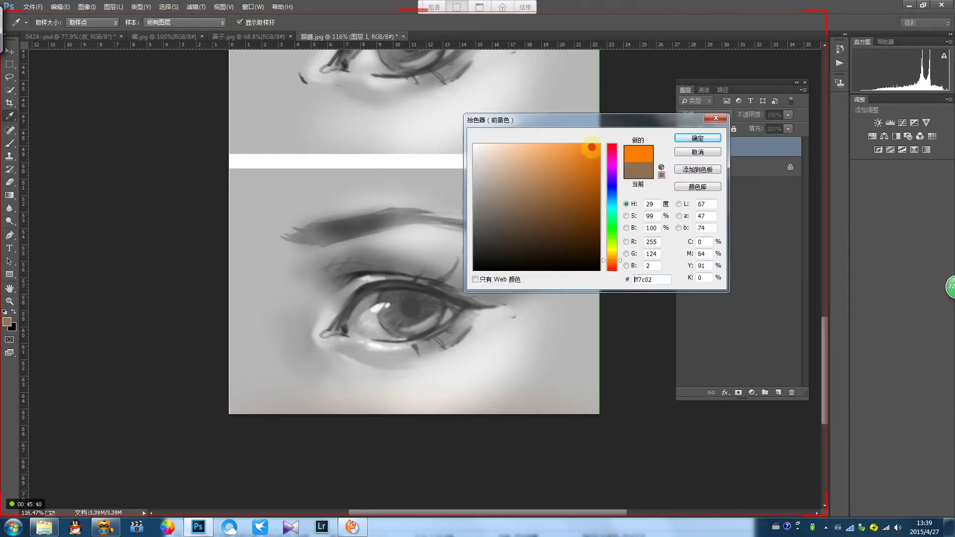
click(612, 144)
click(698, 138)
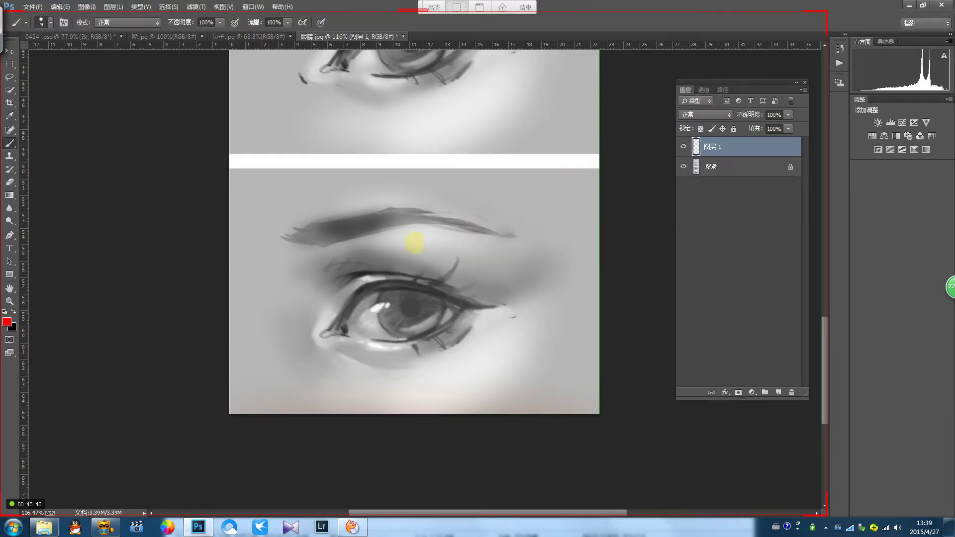
drag(398, 278, 401, 278)
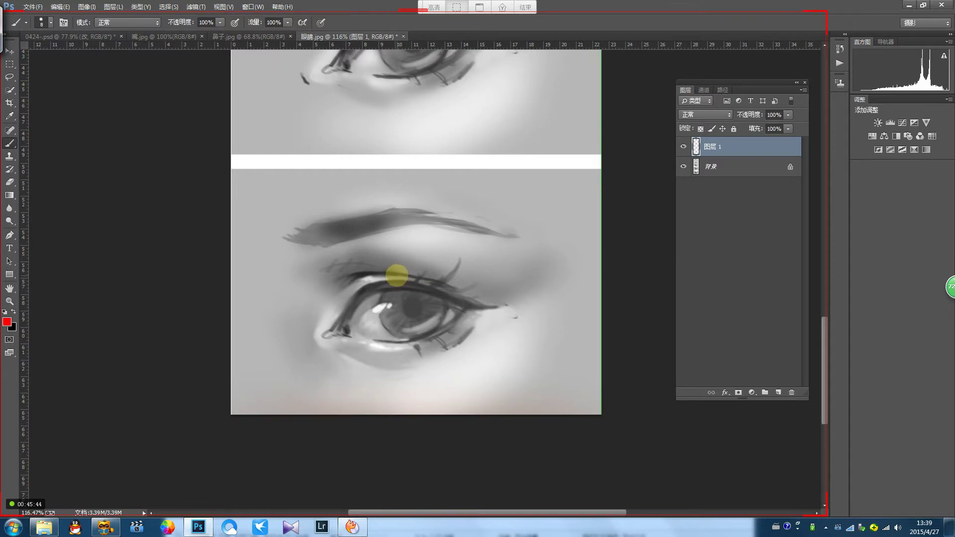
Step: Trace the eye-socket crease and the upper eyelid fold of the shaded eye with red curves
drag(334, 259, 343, 248)
mouse_move(293, 275)
mouse_down()
mouse_move(309, 260)
mouse_move(388, 241)
mouse_move(464, 271)
mouse_up()
scroll(405, 274, up, 3)
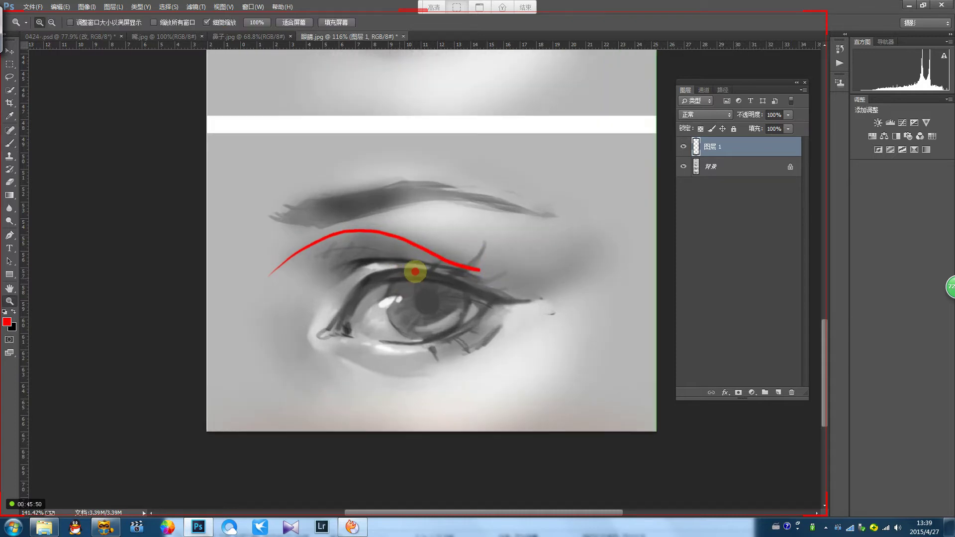
drag(363, 281, 380, 269)
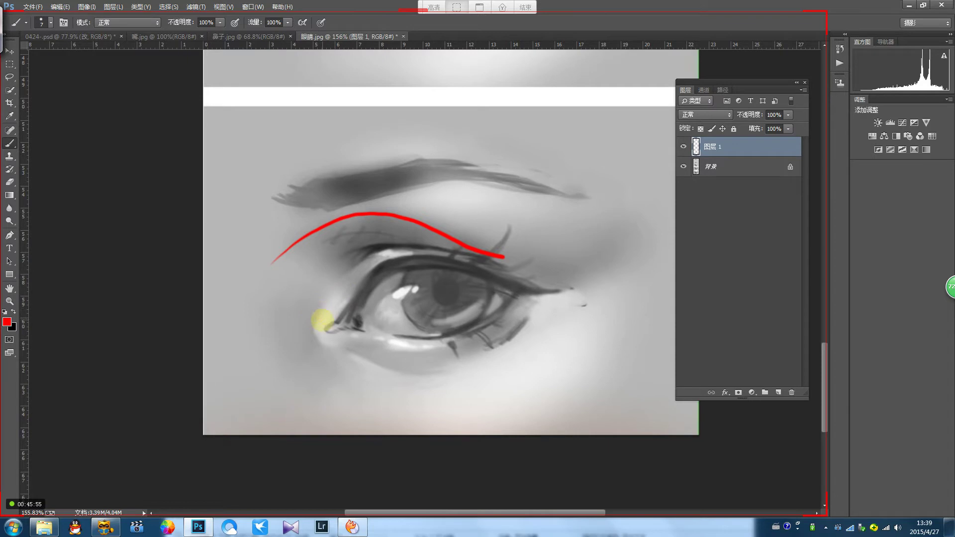
mouse_move(289, 363)
mouse_down()
mouse_move(306, 323)
mouse_move(361, 265)
mouse_move(415, 251)
mouse_move(504, 257)
mouse_up()
mouse_move(384, 270)
mouse_down()
mouse_move(342, 273)
mouse_move(367, 273)
mouse_up()
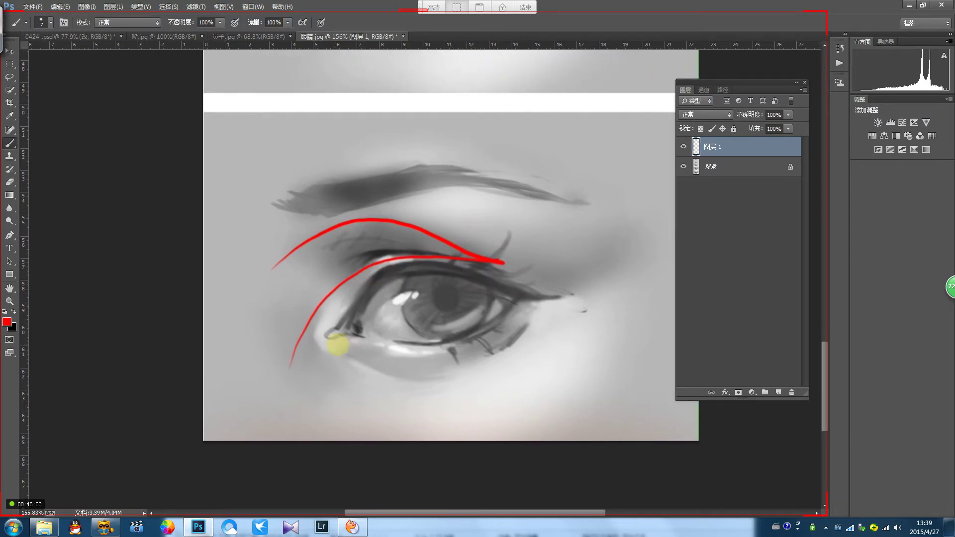
Step: Outline the lower lid and the upper lash line in red, ending in an arrowhead beyond the outer eye corner
key(ctrl+z)
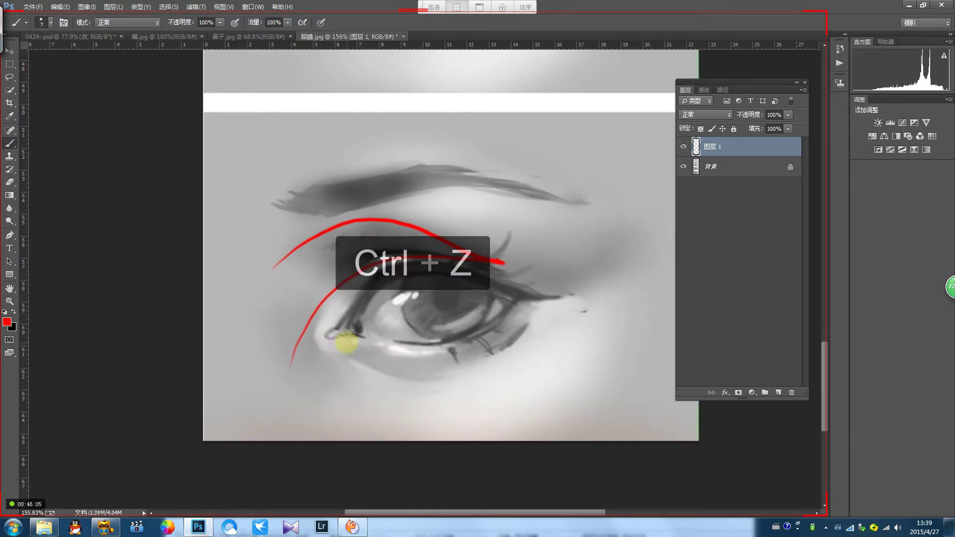
click(360, 335)
mouse_move(404, 347)
mouse_down()
mouse_move(462, 343)
mouse_move(518, 311)
mouse_up()
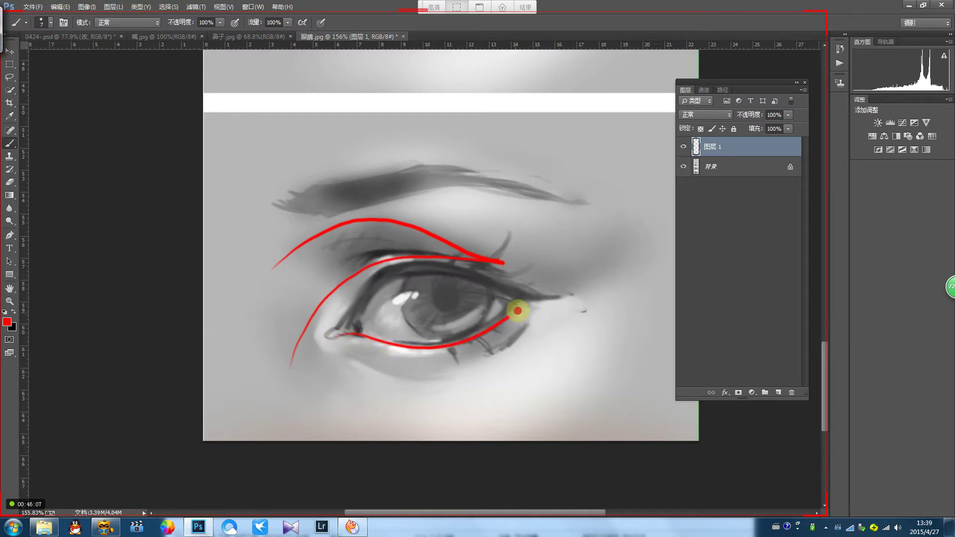
drag(421, 316, 401, 288)
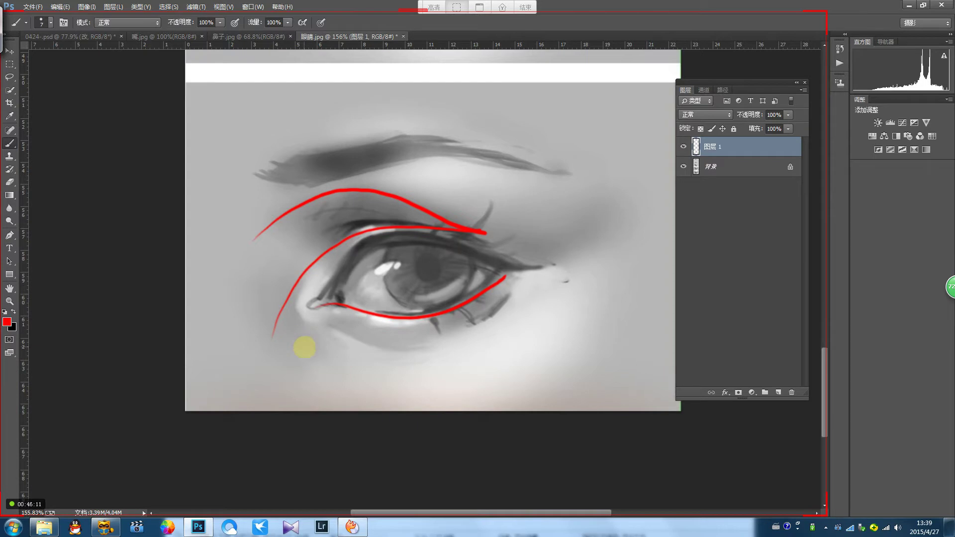
drag(335, 348, 316, 367)
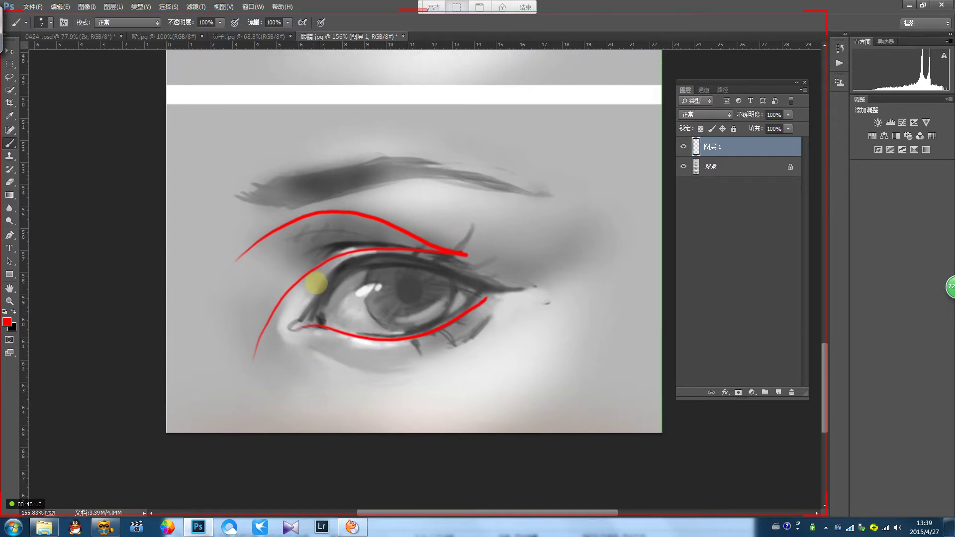
mouse_move(312, 304)
mouse_down()
mouse_move(341, 269)
mouse_move(405, 256)
mouse_move(516, 287)
mouse_up()
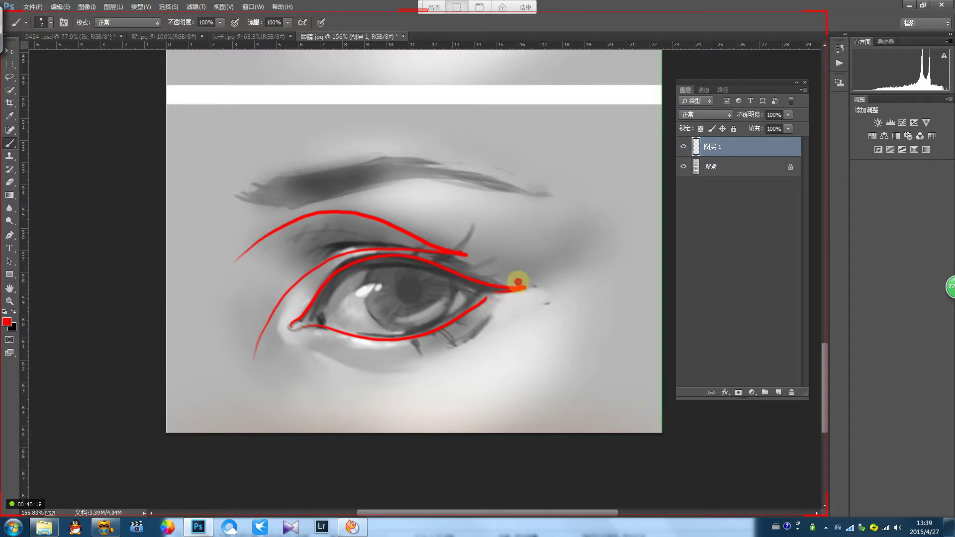
drag(374, 273, 422, 290)
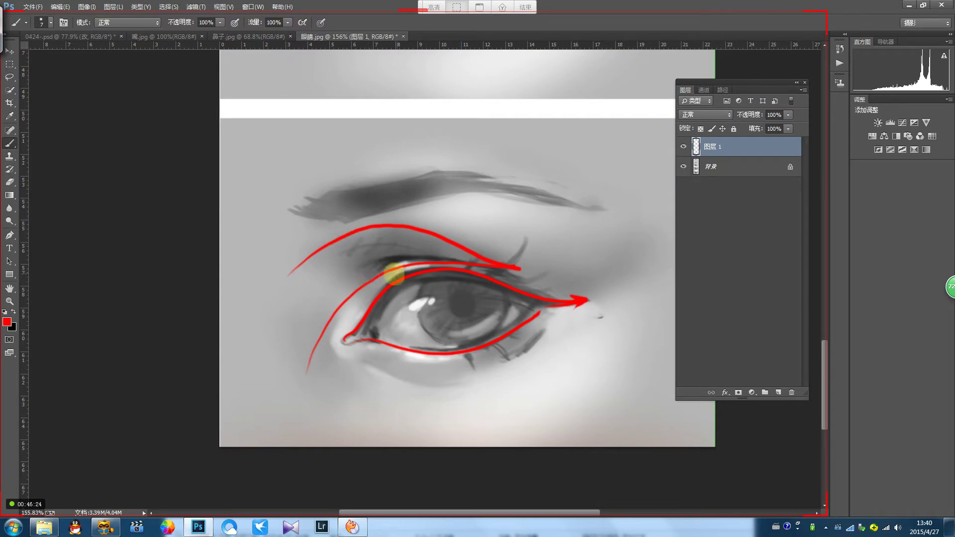
mouse_move(374, 274)
mouse_down()
mouse_move(391, 181)
mouse_move(411, 182)
mouse_up()
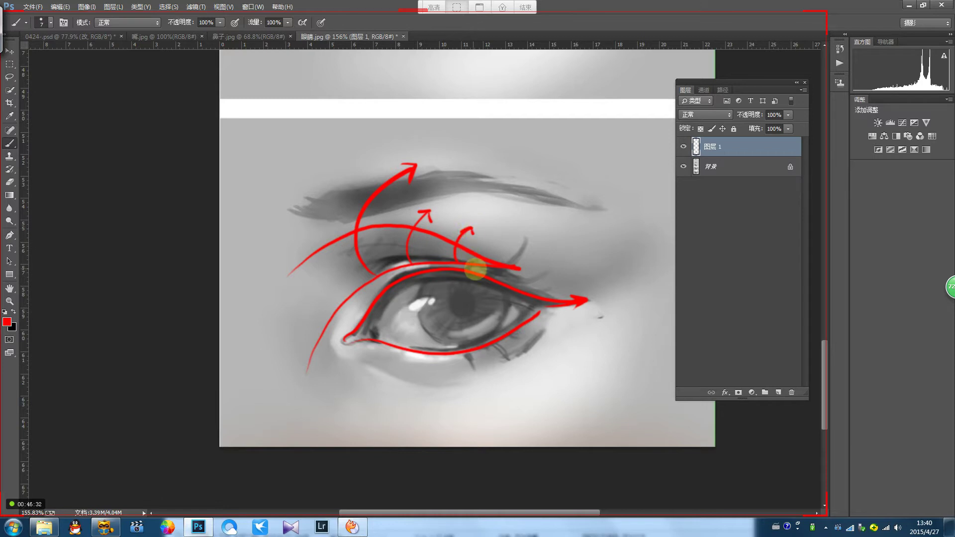
drag(473, 262, 432, 271)
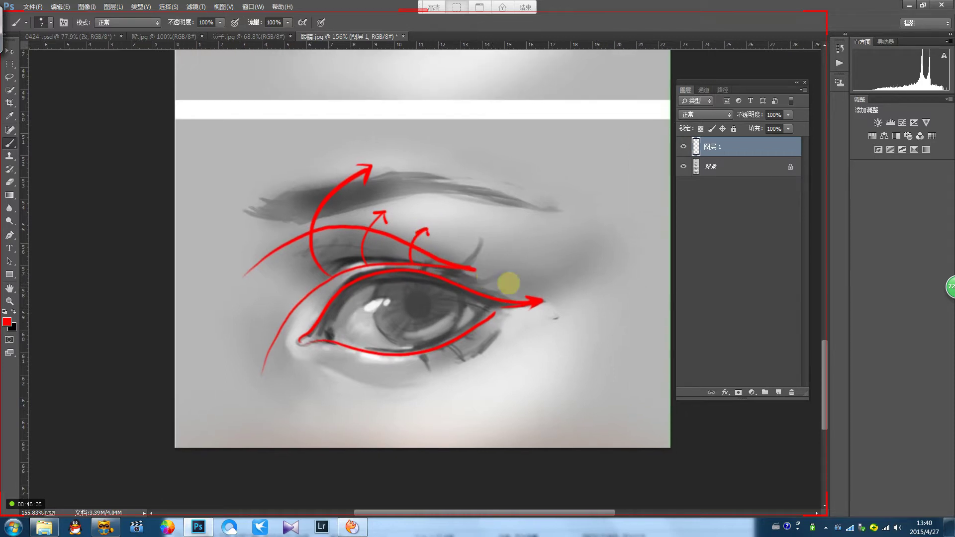
drag(462, 273, 550, 245)
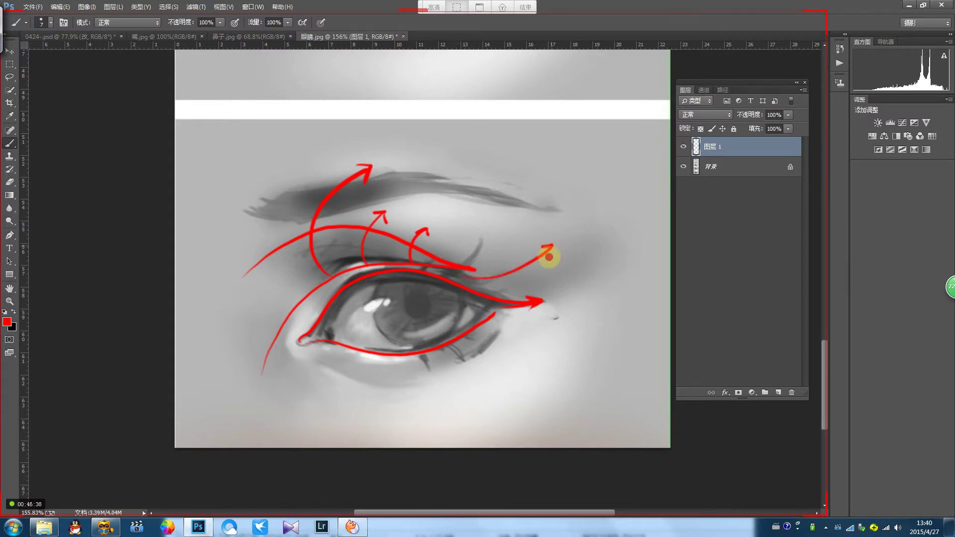
drag(525, 289, 512, 260)
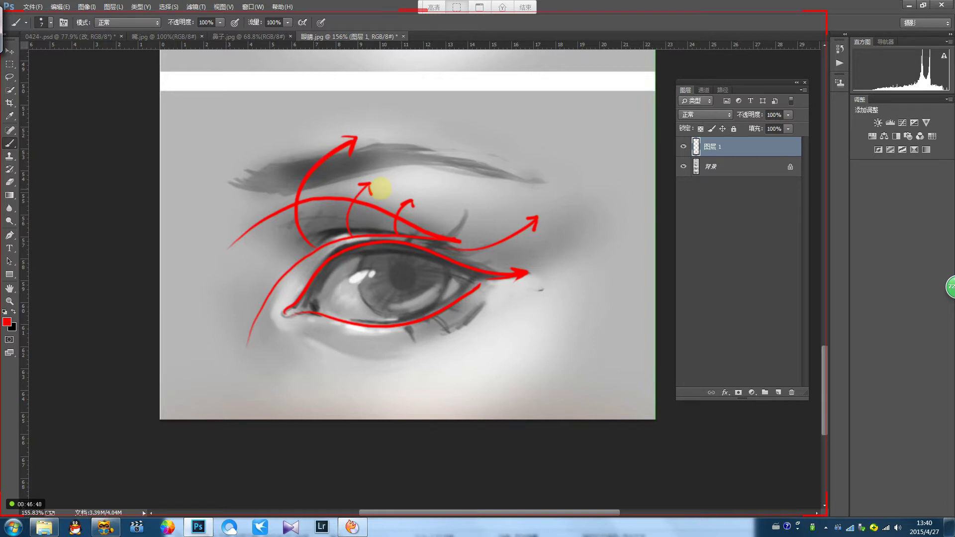
key(ctrl+z)
key(ctrl+alt+z)
key(ctrl+alt+z)
key(ctrl+alt+z)
key(ctrl+alt+z)
key(ctrl+alt+z)
key(ctrl+alt+z)
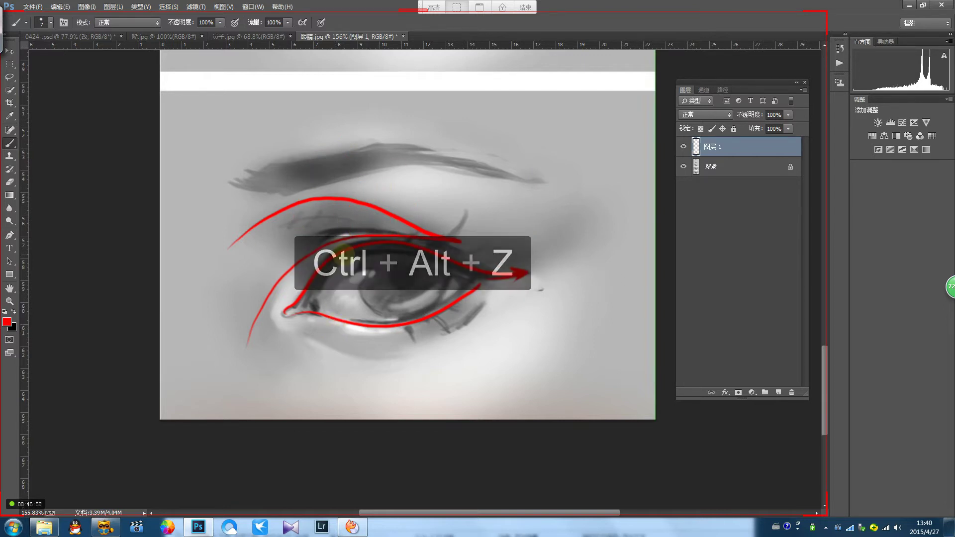
Step: Draw red arrows from the eyelid fold, three curving inward toward the brow and others sweeping outward to the temple
mouse_move(324, 238)
mouse_down()
mouse_move(294, 203)
mouse_move(232, 188)
mouse_move(250, 184)
mouse_up()
mouse_move(354, 233)
mouse_down()
mouse_move(292, 170)
mouse_move(299, 176)
mouse_up()
mouse_move(379, 231)
mouse_down()
mouse_move(363, 176)
mouse_move(376, 179)
mouse_up()
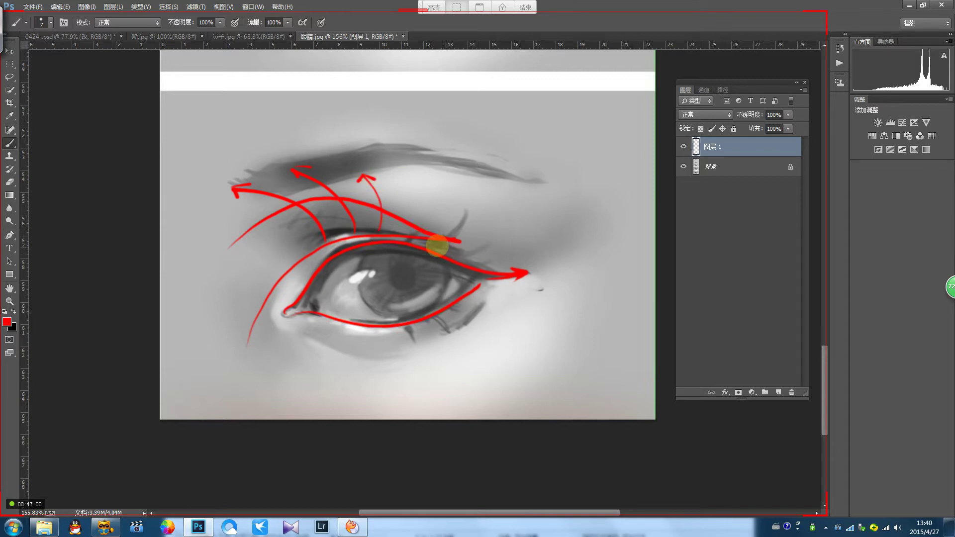
drag(426, 244, 464, 244)
drag(562, 199, 559, 214)
drag(402, 256, 437, 288)
Step: Draw a red light-direction arrow toward the area under the outer brow and label it 光
drag(619, 177, 500, 251)
drag(610, 207, 611, 222)
drag(601, 214, 606, 219)
drag(619, 210, 613, 218)
drag(598, 226, 621, 221)
mouse_move(609, 224)
mouse_down()
mouse_move(599, 234)
mouse_move(628, 230)
mouse_up()
Step: Mark the bright area between the brow and the eyelid with a ring of small red dots
mouse_move(451, 274)
mouse_down()
mouse_move(503, 241)
mouse_move(500, 217)
mouse_up()
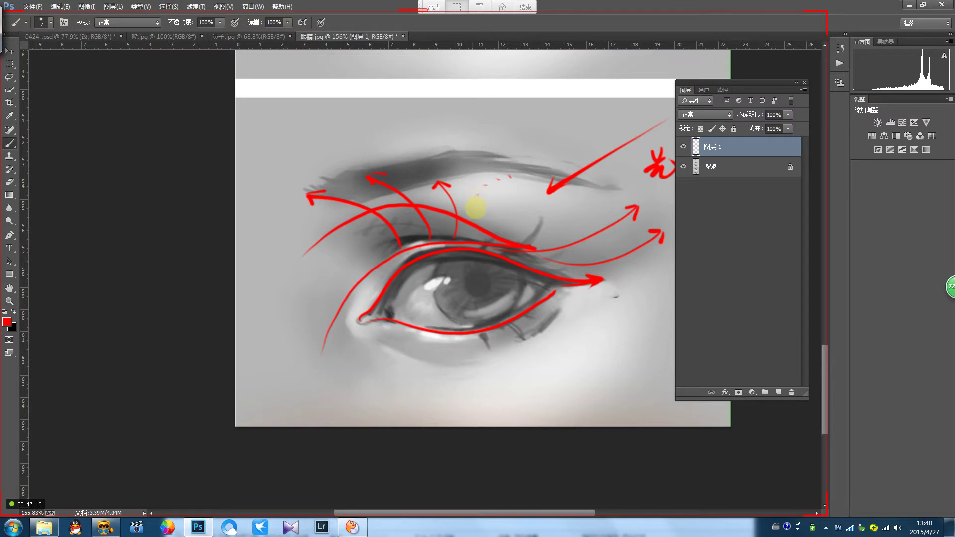
click(483, 215)
click(491, 224)
click(506, 230)
click(520, 234)
click(540, 233)
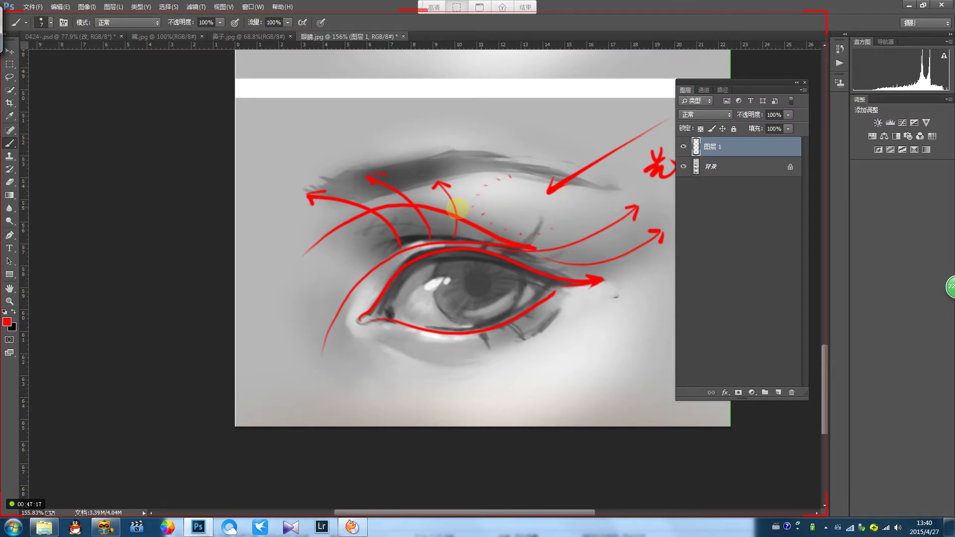
Step: Swap the foreground and background colours and set the new foreground colour to a medium blue
key(x)
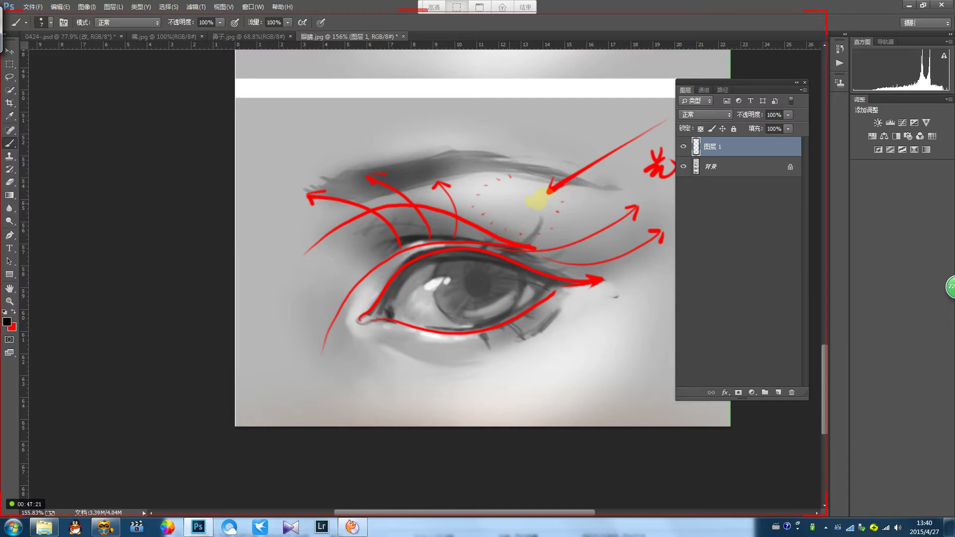
click(7, 320)
click(611, 193)
click(560, 166)
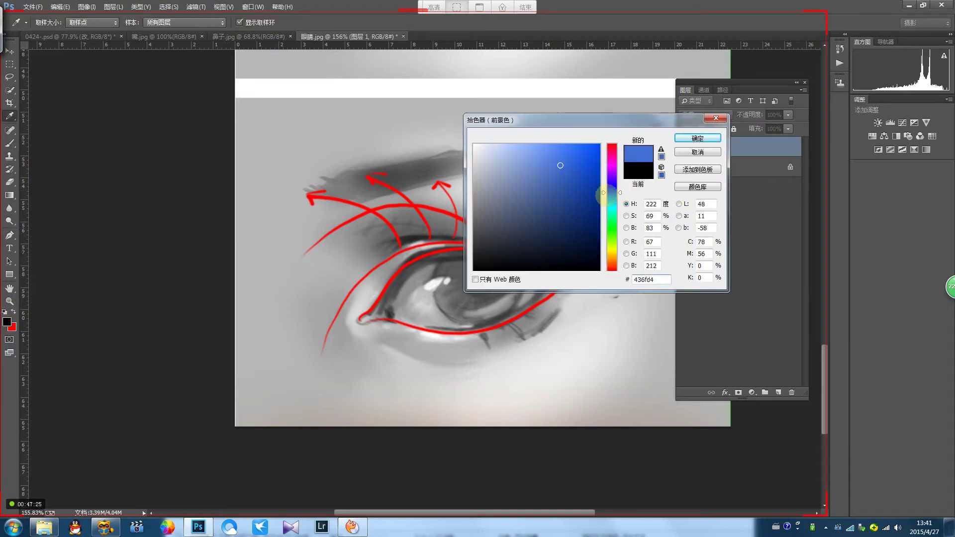
click(611, 197)
click(716, 139)
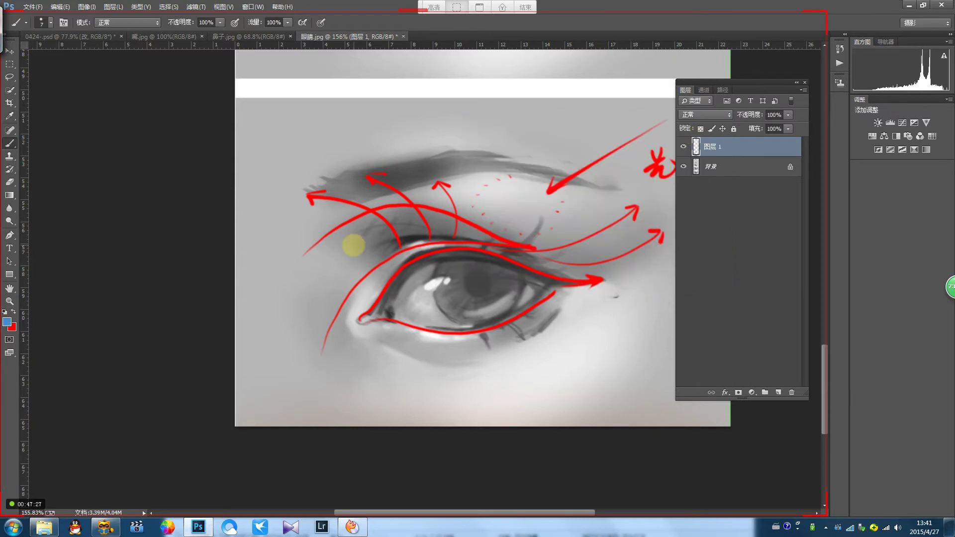
Step: Hatch the shadow area between the inner eye-socket crease and the upper eyelid fold in blue
drag(363, 240, 352, 251)
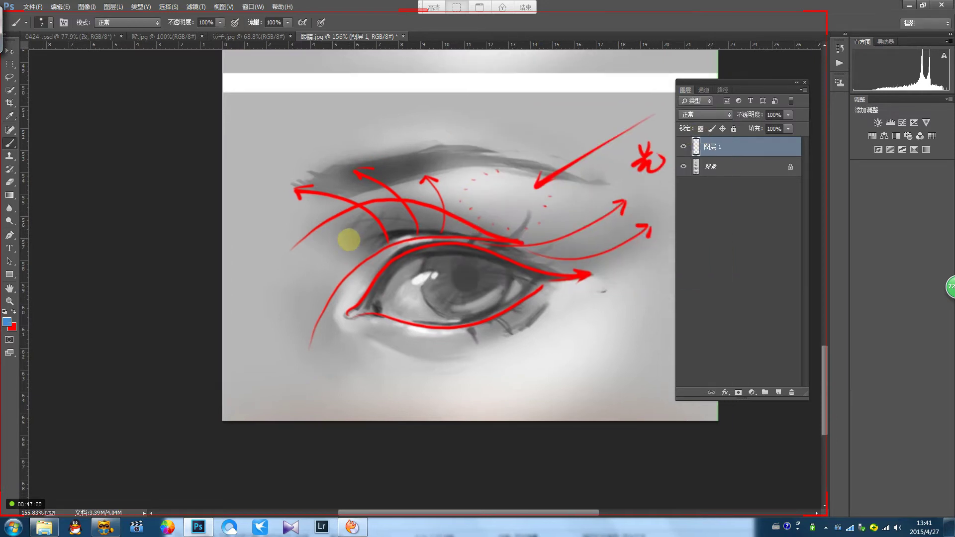
click(327, 231)
mouse_move(327, 231)
mouse_down()
mouse_move(306, 251)
mouse_move(370, 203)
mouse_up()
mouse_move(315, 251)
mouse_down()
mouse_move(402, 206)
mouse_move(388, 217)
mouse_up()
mouse_move(339, 264)
mouse_down()
mouse_move(402, 226)
mouse_move(381, 251)
mouse_up()
mouse_move(429, 215)
mouse_down()
mouse_move(457, 217)
mouse_move(442, 234)
mouse_move(464, 227)
mouse_up()
drag(460, 234, 472, 230)
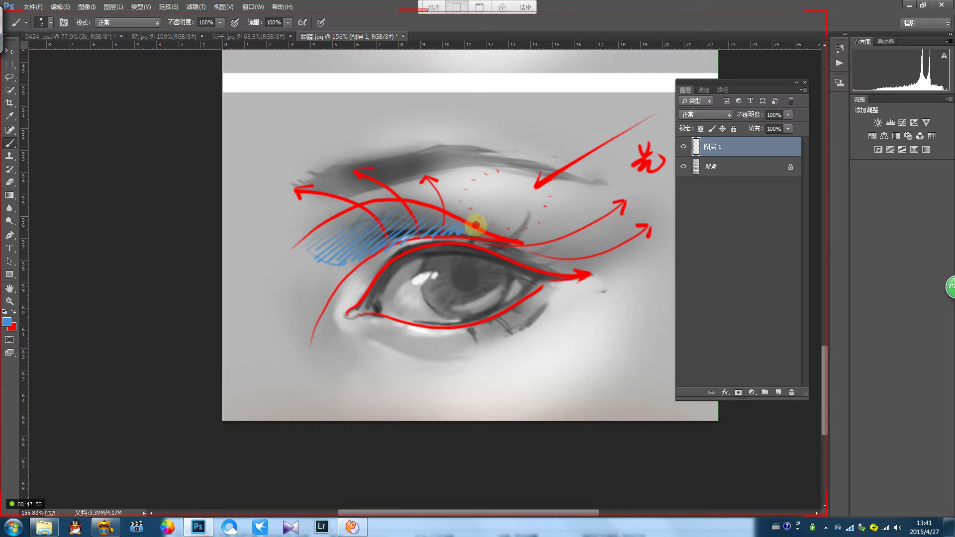
Step: Hide 图层 1 and, on a new layer, draw two opposing blue arrows at the under-brow highlight and the inner socket shadow
click(684, 146)
drag(410, 233, 379, 235)
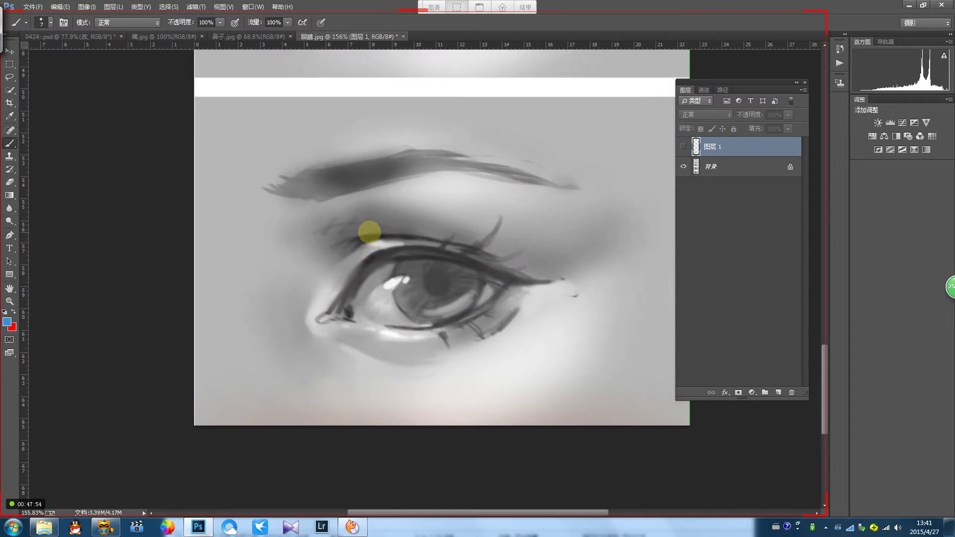
click(779, 393)
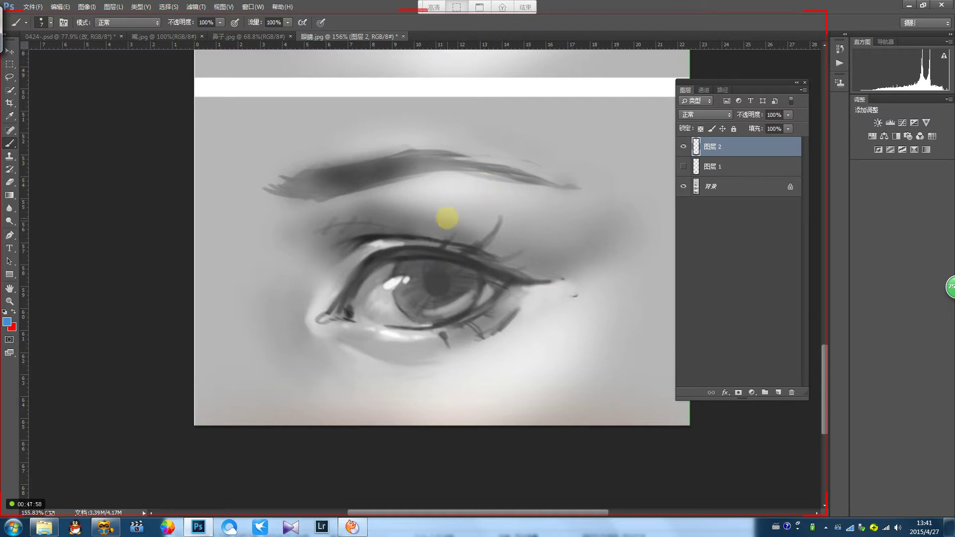
drag(489, 156, 454, 192)
drag(320, 257, 376, 223)
drag(376, 223, 361, 243)
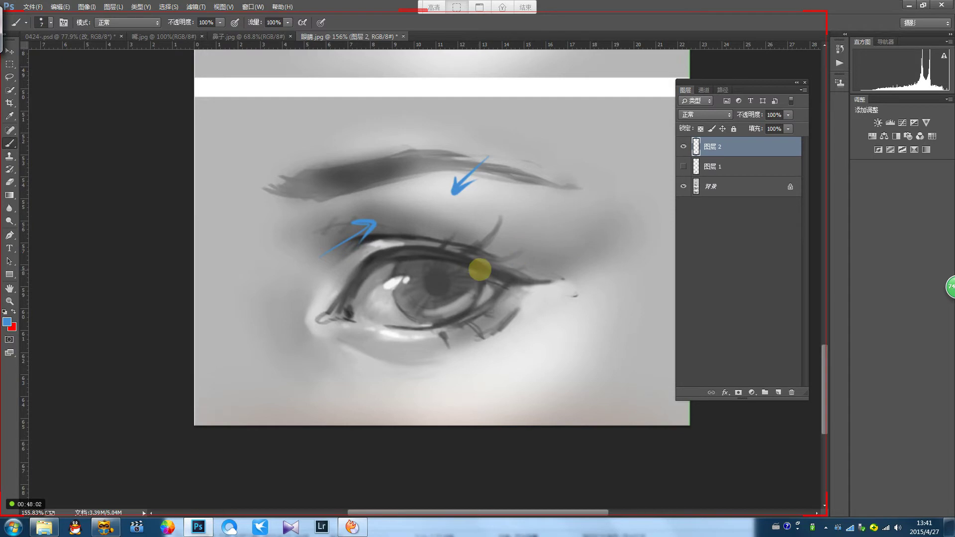
Step: Outline the shadow band from the outer eye to the temple, with arrows at brow tail and cheek and a face-contour curve
drag(479, 270, 423, 274)
mouse_move(396, 235)
mouse_down()
mouse_move(499, 255)
mouse_move(556, 225)
mouse_move(610, 159)
mouse_move(623, 241)
mouse_move(492, 294)
mouse_move(467, 273)
mouse_up()
mouse_move(525, 191)
mouse_down()
mouse_move(561, 147)
mouse_move(577, 151)
mouse_move(551, 153)
mouse_up()
mouse_move(543, 247)
mouse_down()
mouse_move(523, 204)
mouse_move(525, 167)
mouse_up()
drag(467, 274, 562, 312)
scroll(565, 345, up, 3)
scroll(567, 289, right, 1)
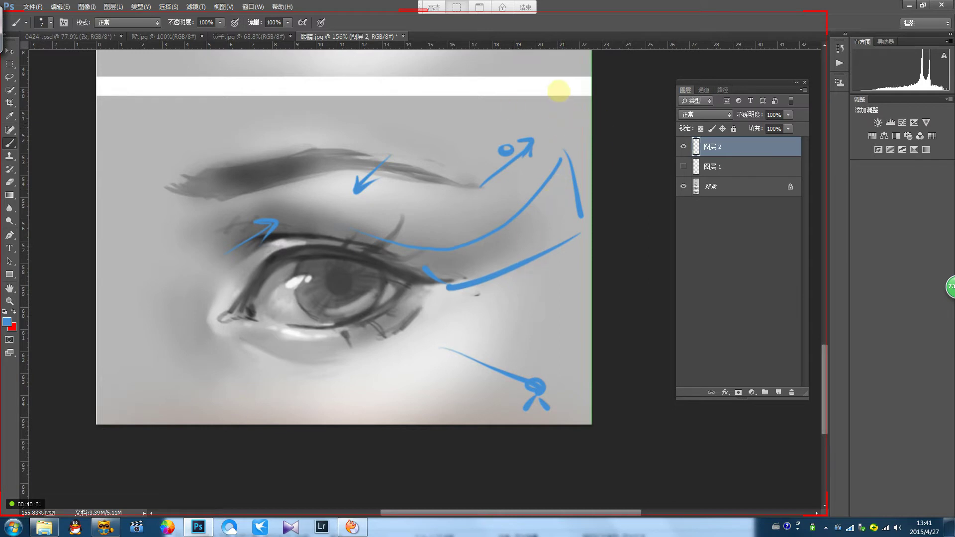
mouse_move(510, 113)
mouse_down()
mouse_move(533, 145)
mouse_move(513, 217)
mouse_up()
mouse_move(493, 293)
mouse_down()
mouse_move(544, 384)
mouse_move(551, 423)
mouse_up()
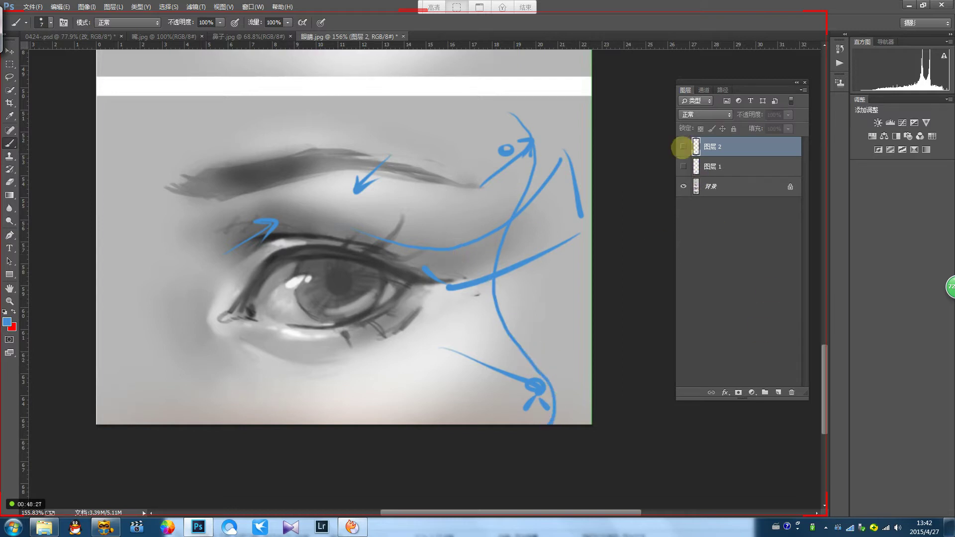
Step: Hide 图层 2 and outline the outer-eye shadow band in blue on a new layer, with an arrow curving down to the cheek
click(683, 146)
click(778, 393)
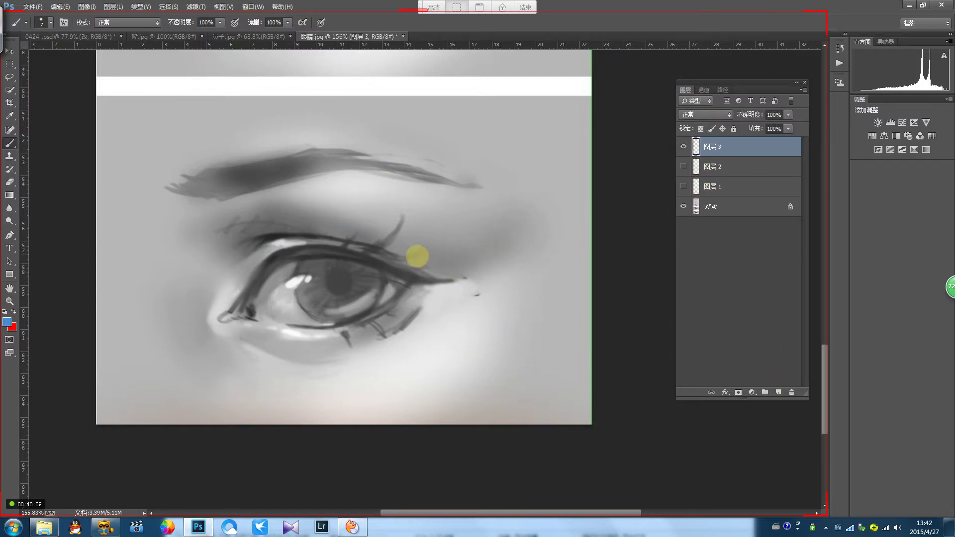
drag(416, 246, 546, 196)
drag(566, 234, 569, 243)
drag(421, 273, 566, 265)
drag(431, 302, 435, 257)
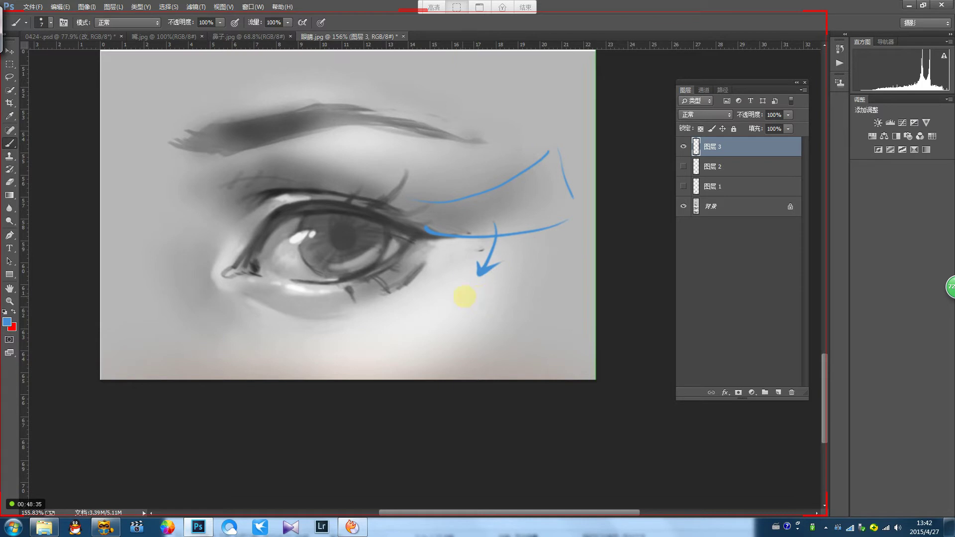
Step: Draw blue curves rising diagonally below the lower eyelid toward the outer corner, and hide 图层 3
drag(434, 238, 381, 280)
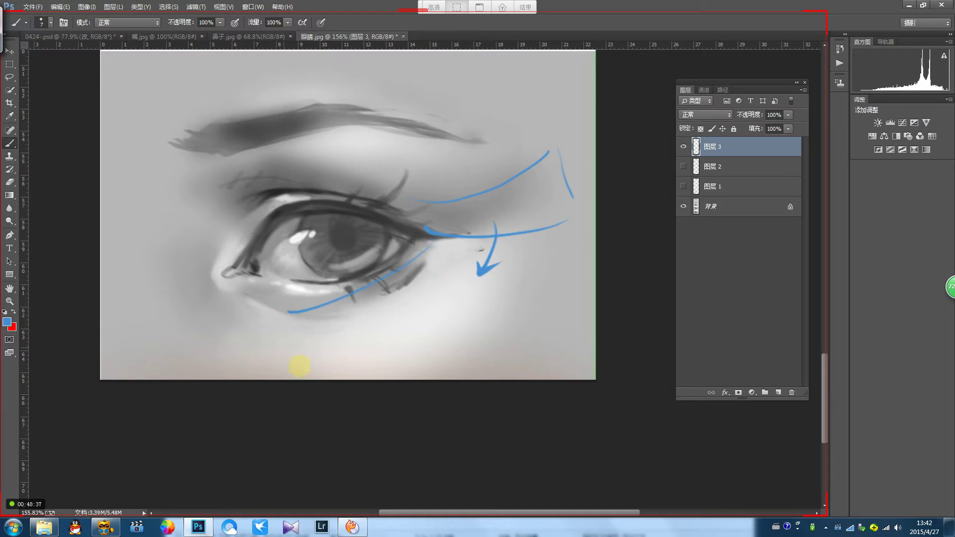
drag(324, 373, 509, 237)
mouse_move(312, 311)
mouse_down()
mouse_move(482, 296)
mouse_move(344, 317)
mouse_up()
click(684, 146)
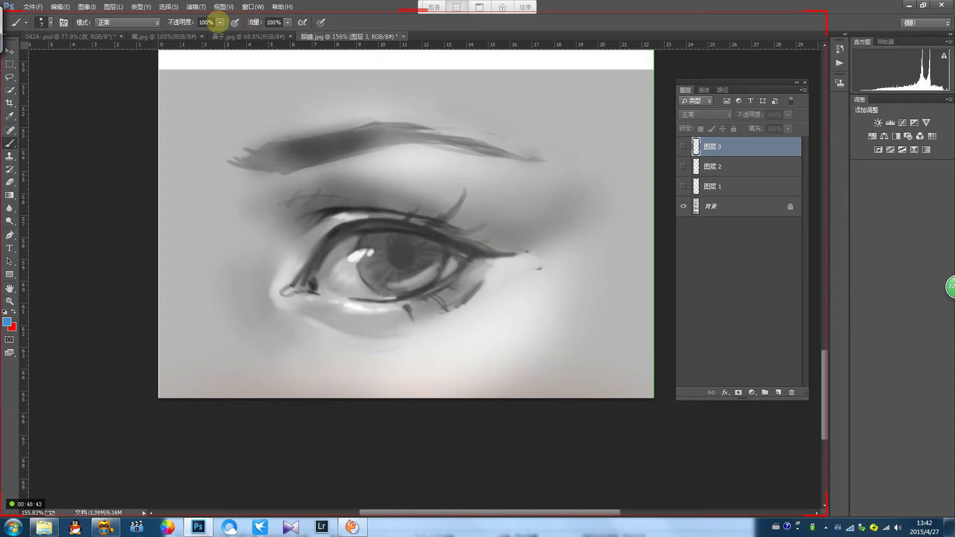
Step: Reorder the open documents so the 0424- portrait sits beside 眼睛.jpg, and return to the eye sketch
click(90, 37)
drag(90, 36, 305, 35)
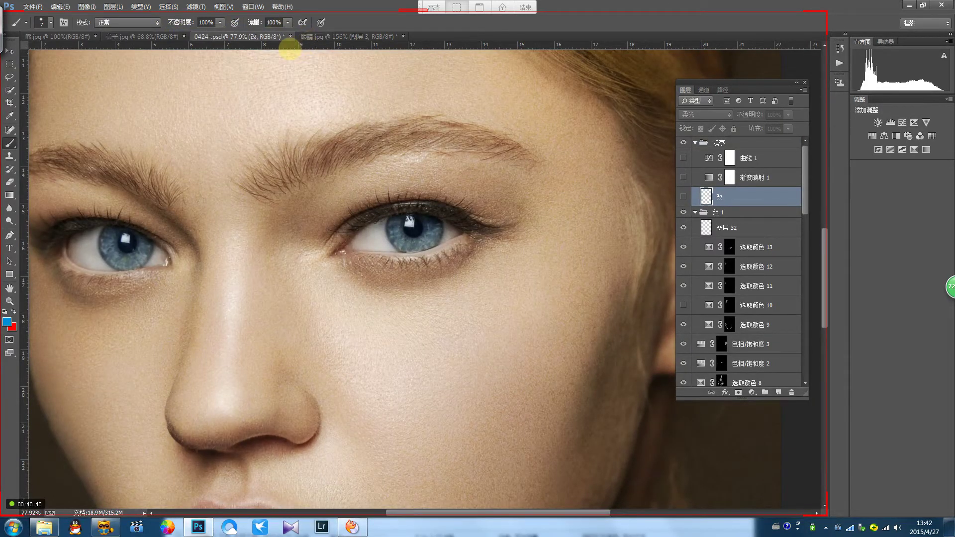
click(315, 36)
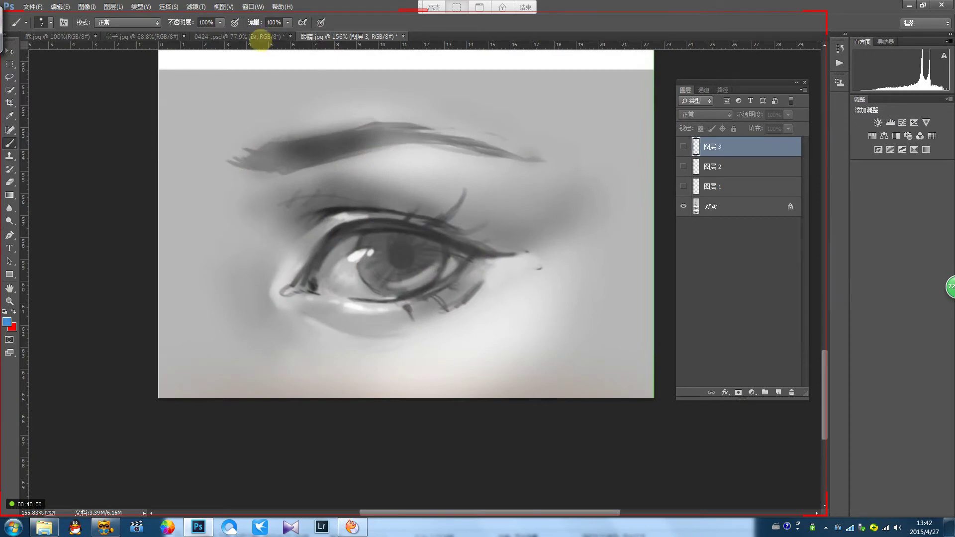
Step: Switch to the 0424- portrait and show, then hide, the 改 layer to compare the eye area's light and shadow
click(278, 36)
click(682, 197)
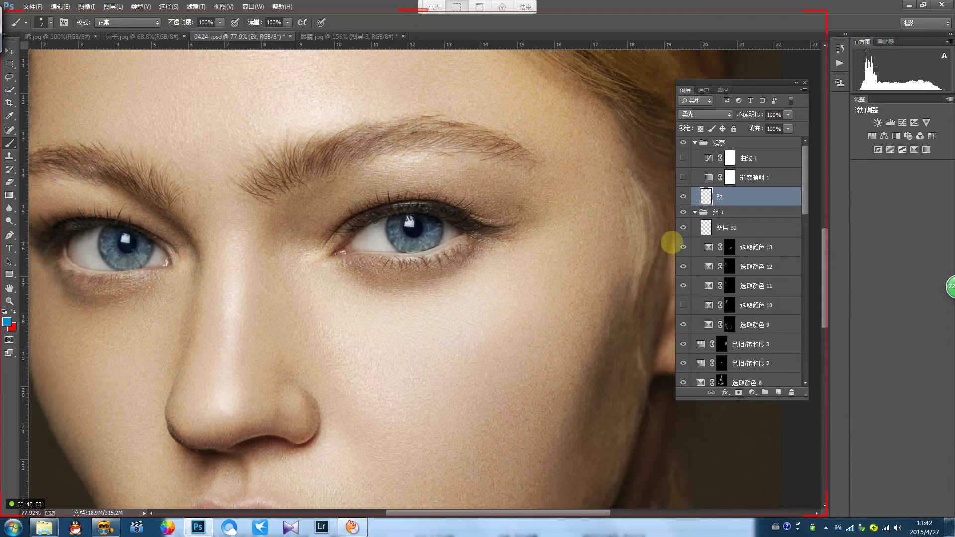
click(683, 197)
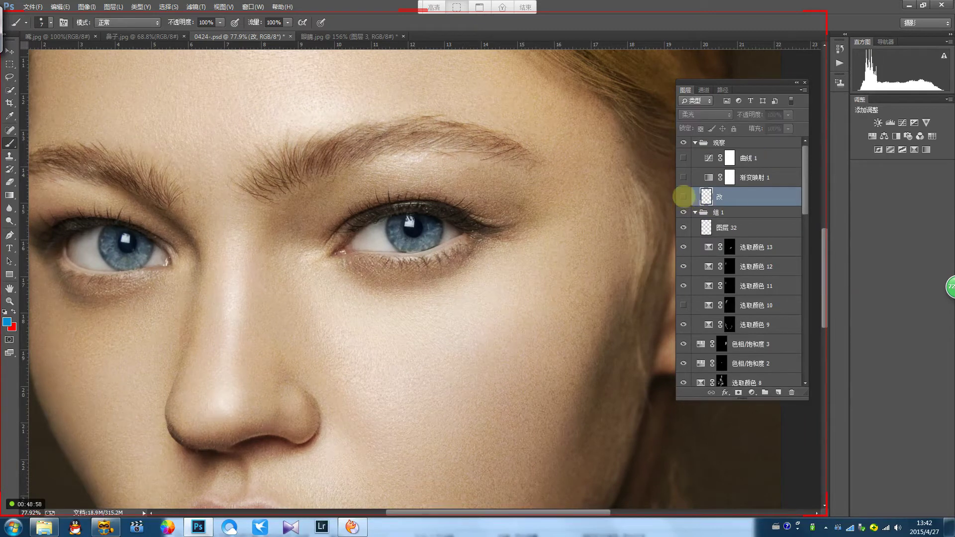
Step: Toggle the 改 layer on and off to compare the light and shadow around the eyes and nose, leaving it shown
click(682, 197)
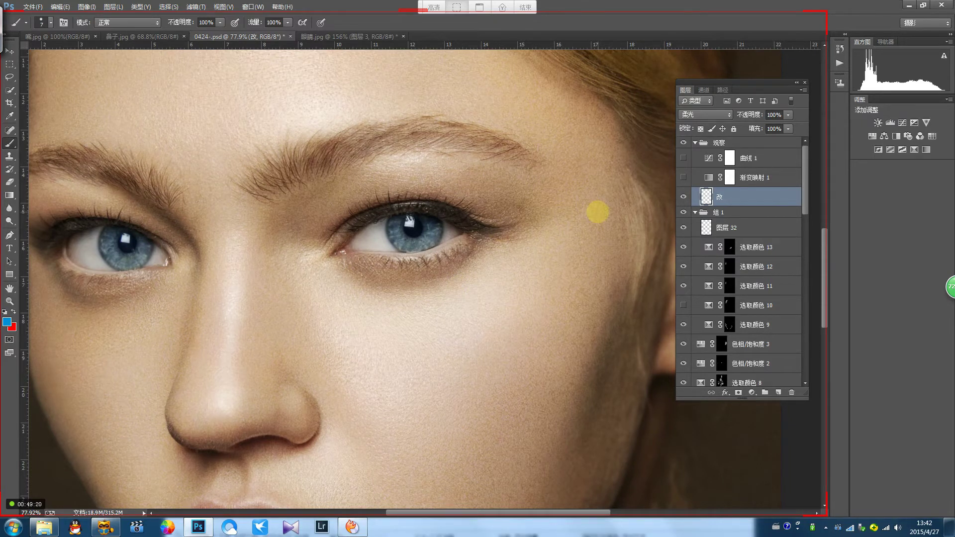
click(683, 197)
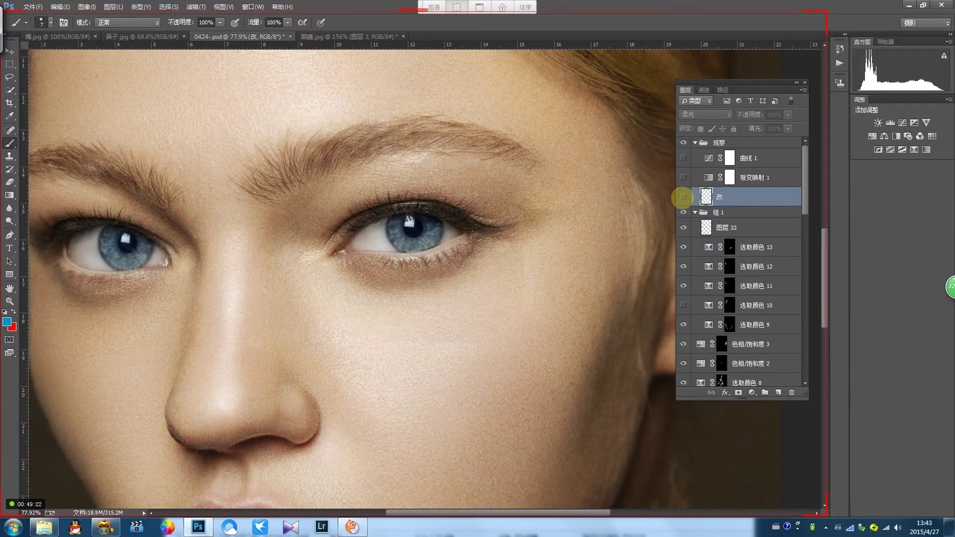
click(683, 196)
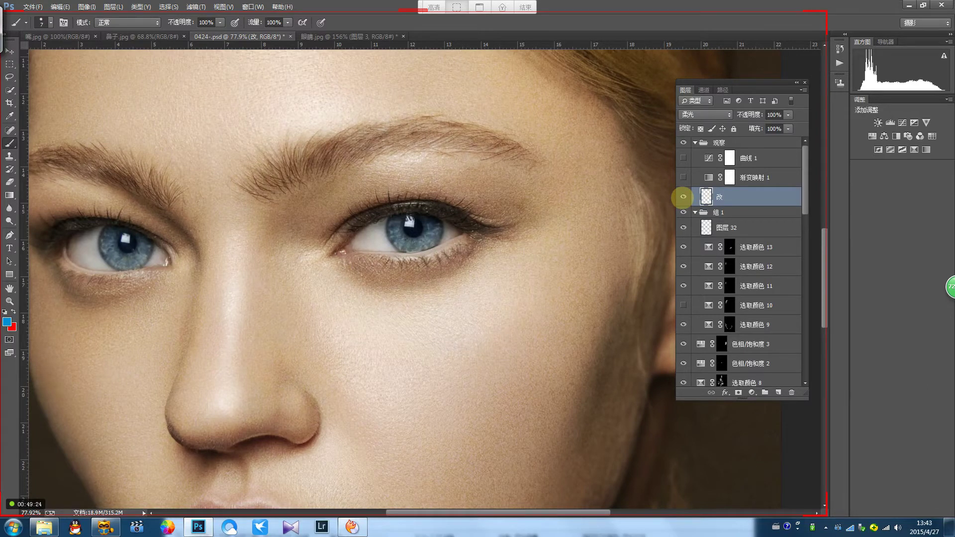
drag(303, 289, 390, 258)
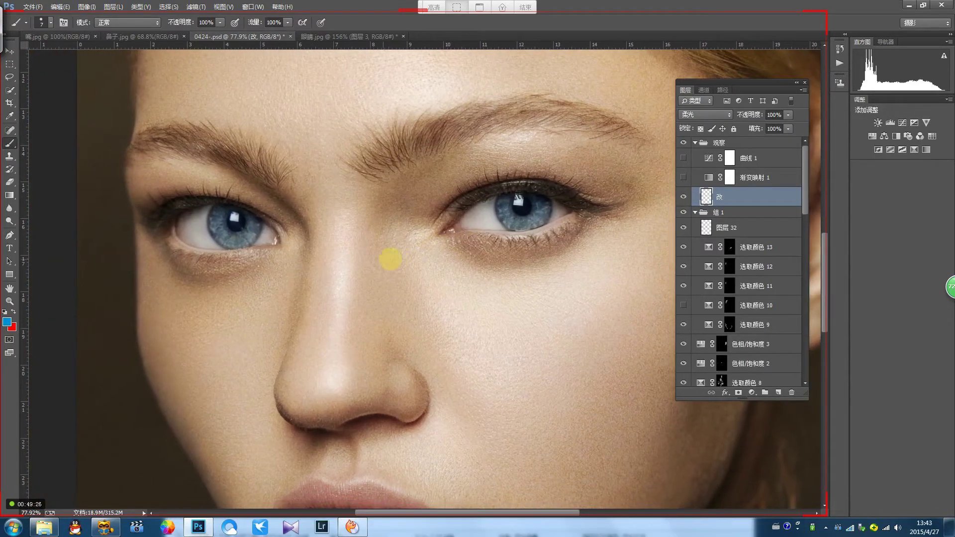
click(683, 197)
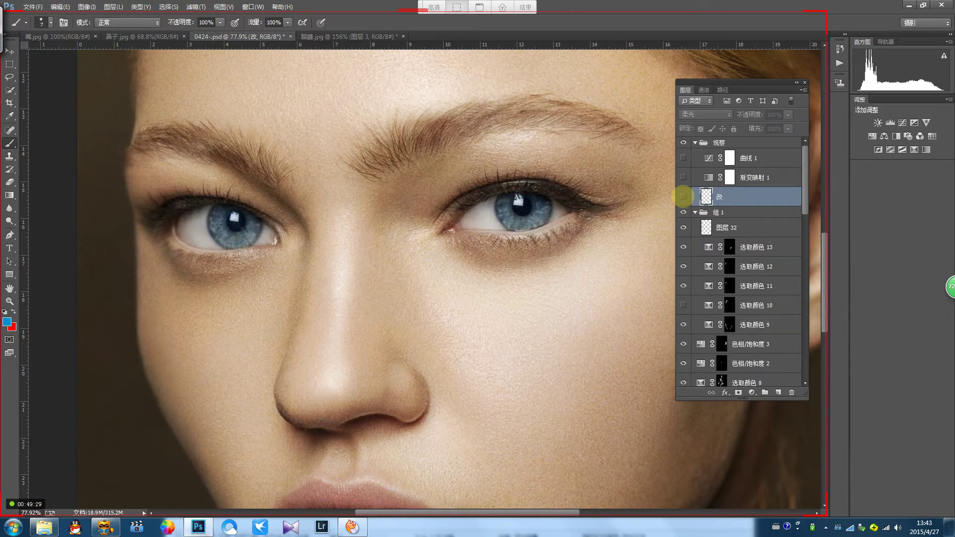
click(683, 197)
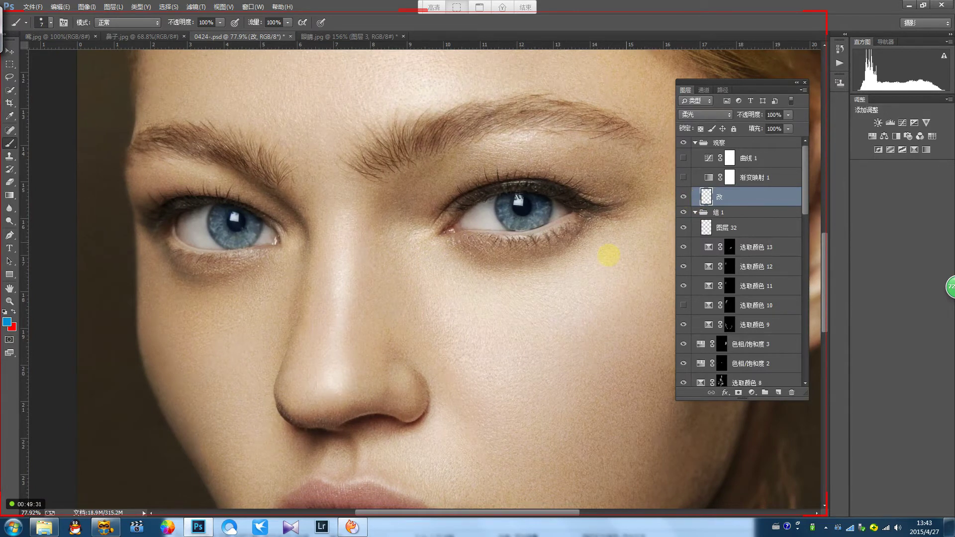
Step: Hide and reshow the 改 layer to compare the shading across the whole face
key(z)
drag(457, 337, 455, 292)
click(683, 197)
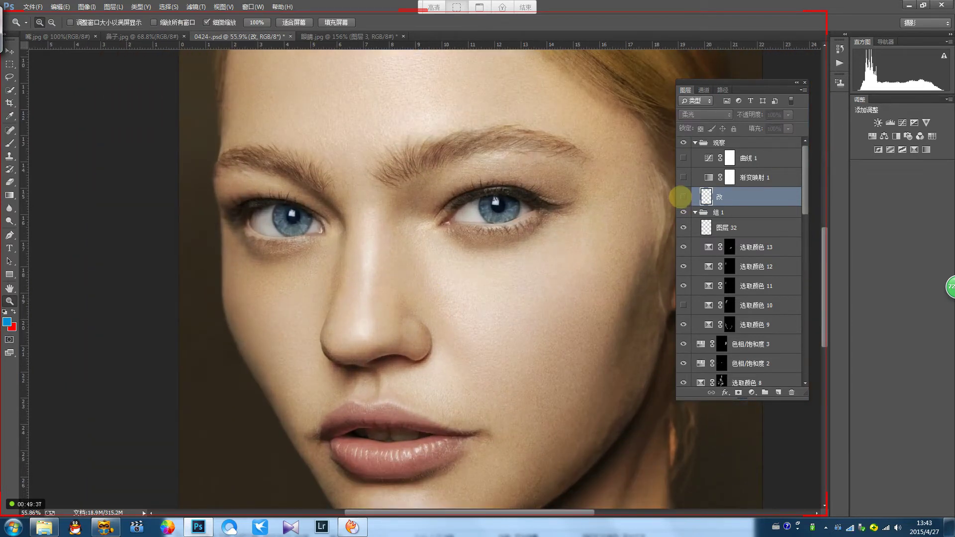
click(683, 197)
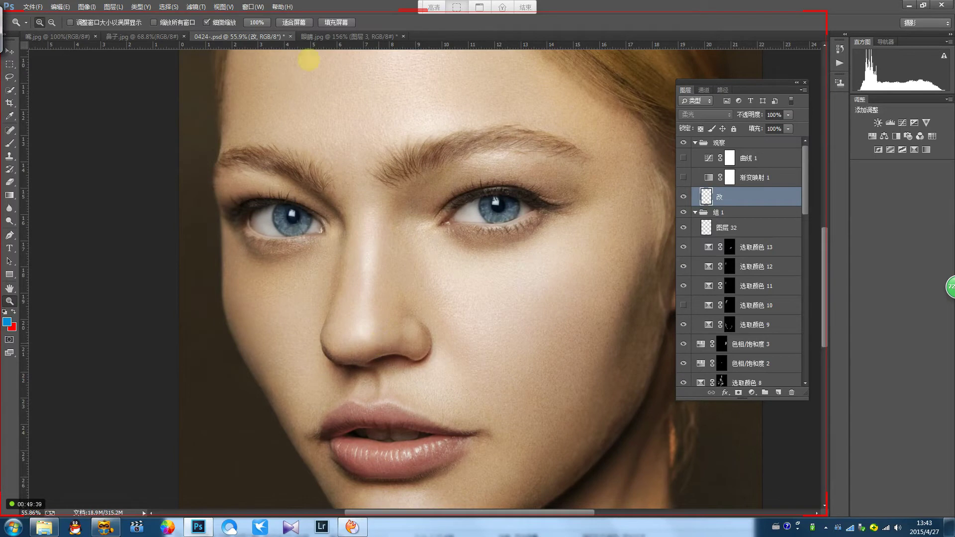
Step: Switch to 眼睛.jpg, add a new layer above 背景, and mark the top eye sketch's inner corner in red with an arrow
click(351, 36)
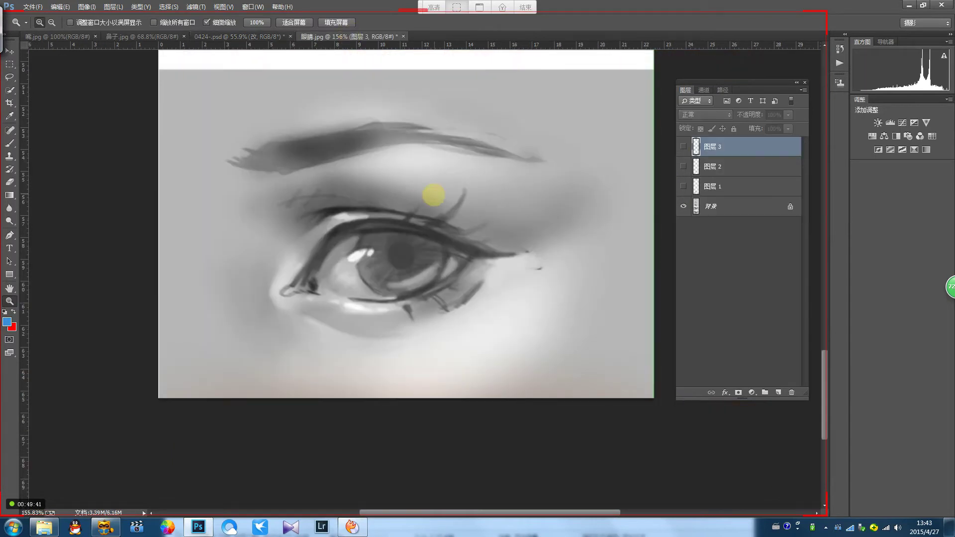
scroll(436, 214, up, 5)
drag(484, 68, 484, 223)
drag(501, 193, 450, 339)
mouse_move(448, 121)
mouse_down()
mouse_move(428, 281)
mouse_move(424, 249)
mouse_move(460, 220)
mouse_move(408, 283)
mouse_up()
click(731, 205)
key(ctrl+shift+n)
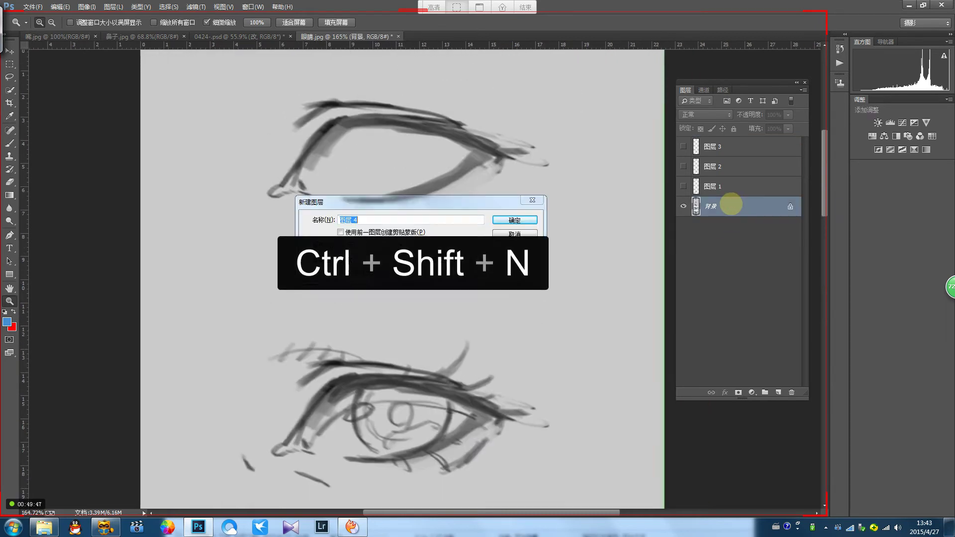
key(Return)
key(b)
mouse_move(273, 192)
mouse_down()
mouse_move(285, 211)
mouse_move(302, 204)
mouse_up()
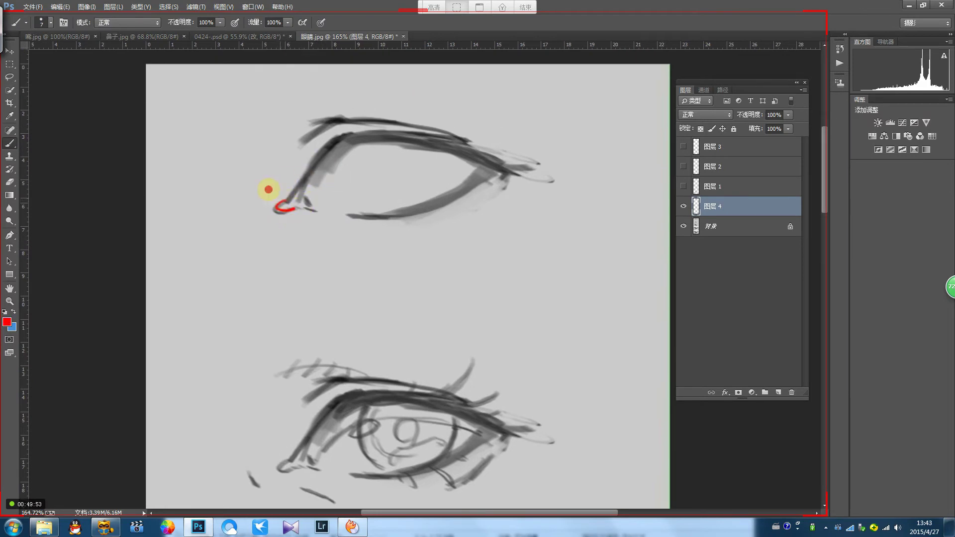
Step: Trace the upper eyelid's outer and inner edges in red and extend the line past the outer corner
mouse_move(287, 199)
mouse_down()
mouse_move(336, 141)
mouse_move(365, 134)
mouse_move(401, 132)
mouse_move(501, 159)
mouse_up()
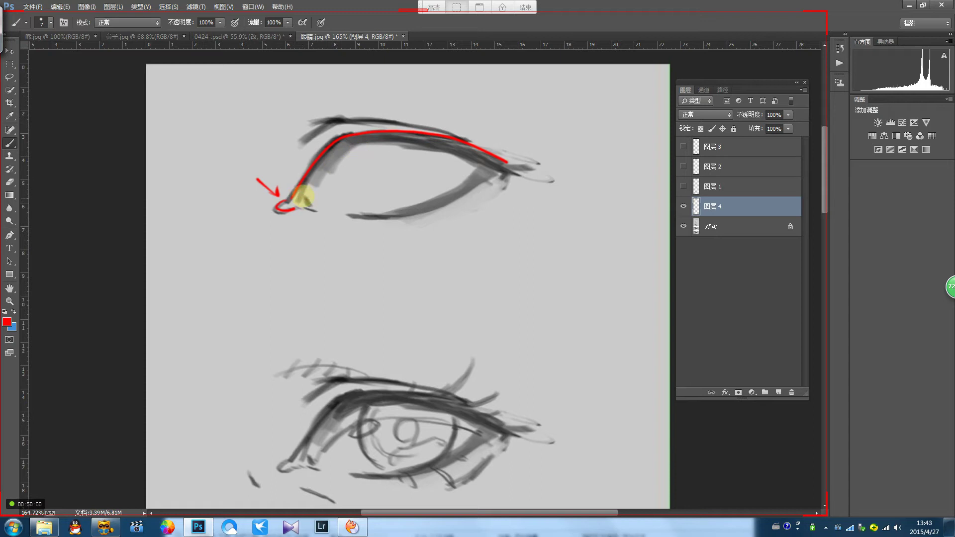
mouse_move(302, 202)
mouse_down()
mouse_move(345, 152)
mouse_move(378, 142)
mouse_up()
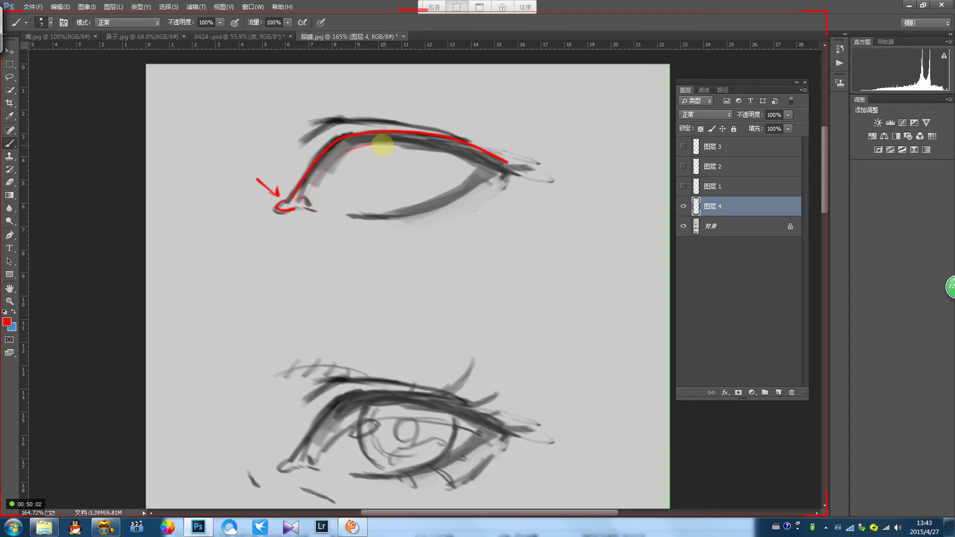
mouse_move(532, 164)
mouse_down()
mouse_move(346, 144)
mouse_move(380, 149)
mouse_move(348, 139)
mouse_move(422, 135)
mouse_move(441, 147)
mouse_up()
drag(342, 153, 298, 196)
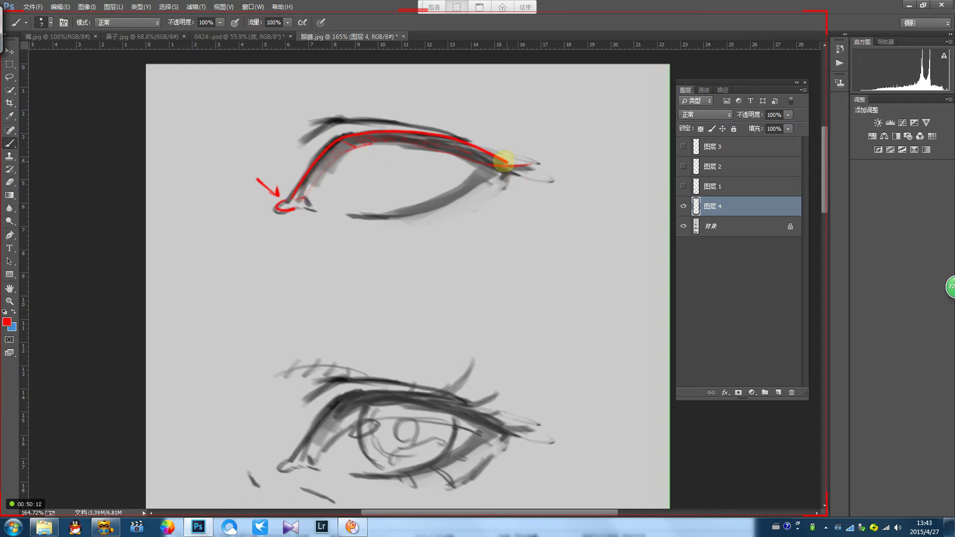
drag(569, 161, 570, 160)
Step: Draw a red iris circle with a small highlight, an arrow pointing toward it, and a thin line along the upper lid's inner edge
drag(488, 187, 520, 224)
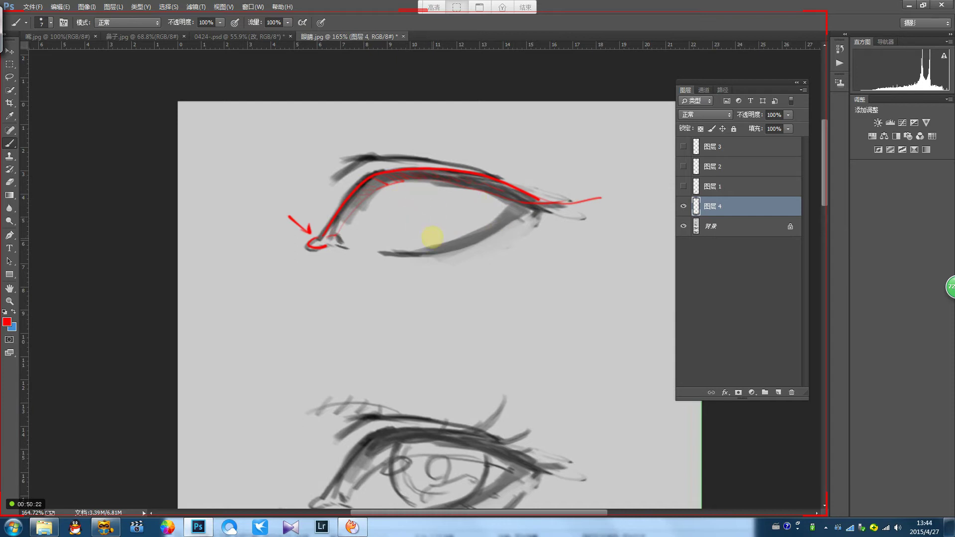
drag(404, 216, 405, 212)
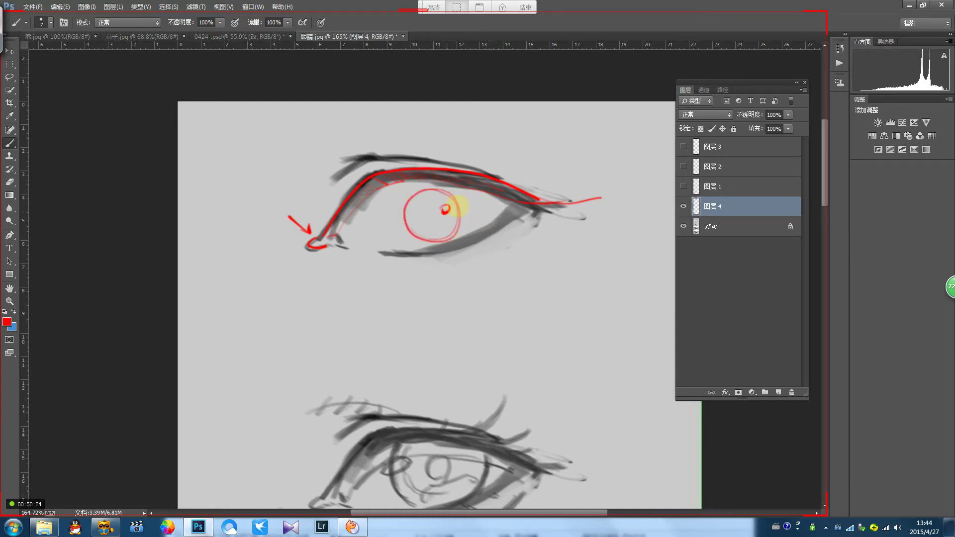
drag(544, 283, 473, 227)
mouse_move(334, 228)
mouse_down()
mouse_move(429, 182)
mouse_move(512, 194)
mouse_up()
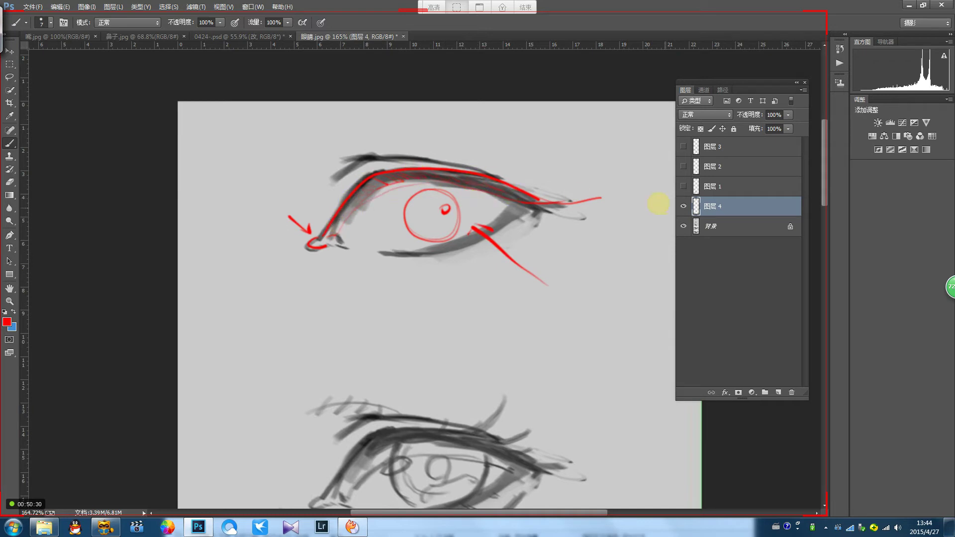
Step: Hide 图层 4 and add a new empty layer directly above 背景
click(684, 206)
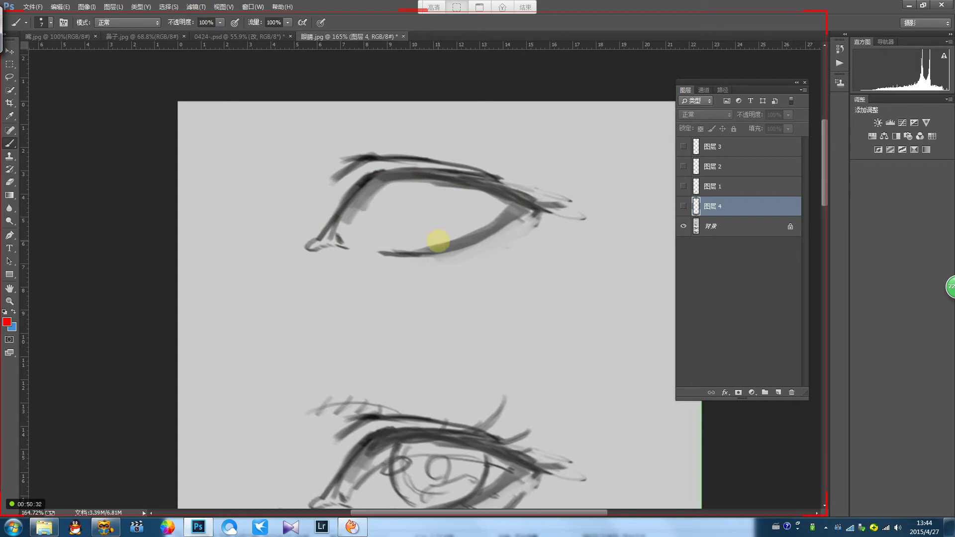
click(778, 392)
drag(691, 204, 695, 229)
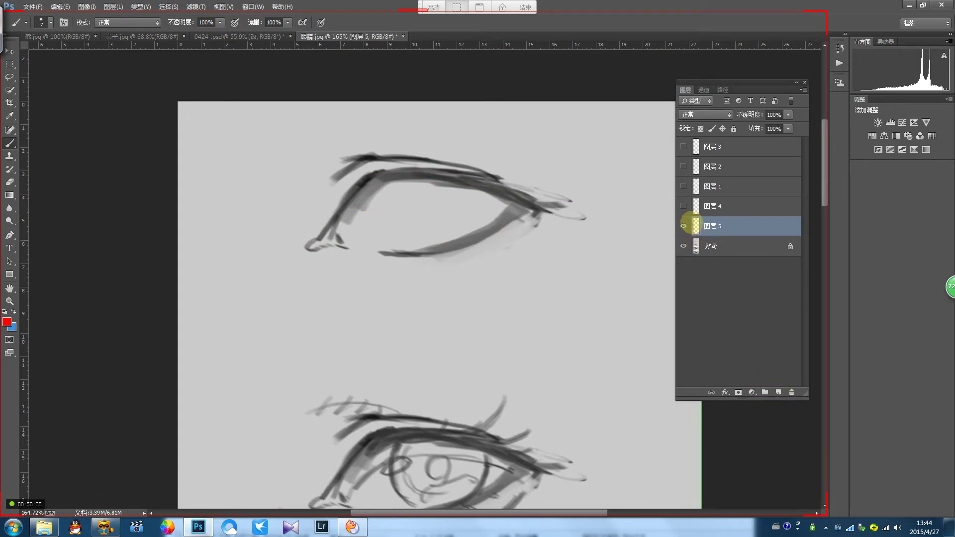
Step: Outline and hatch the upper eyelid's thickness in red on the new layer, and undo the strokes
mouse_move(325, 235)
mouse_down()
mouse_move(354, 201)
mouse_move(504, 178)
mouse_move(561, 204)
mouse_up()
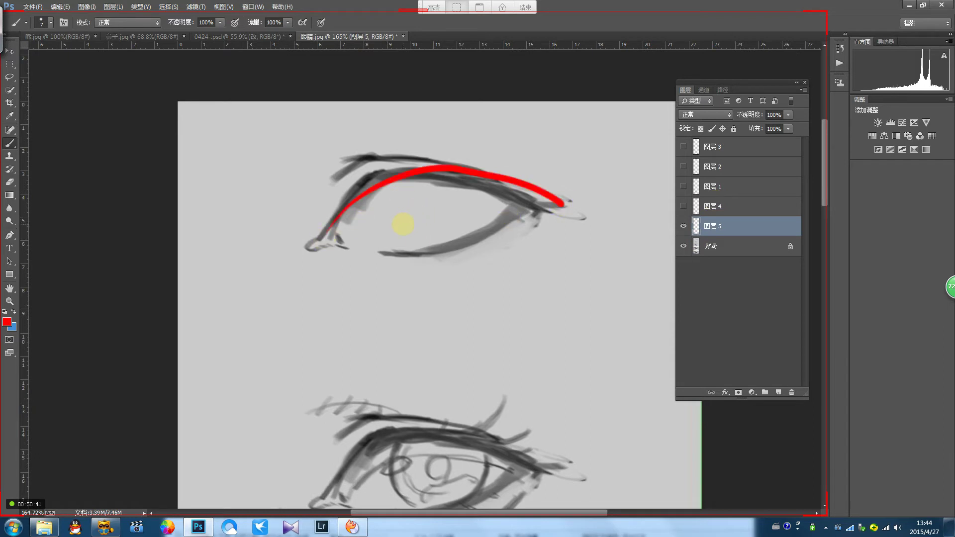
key(ctrl+z)
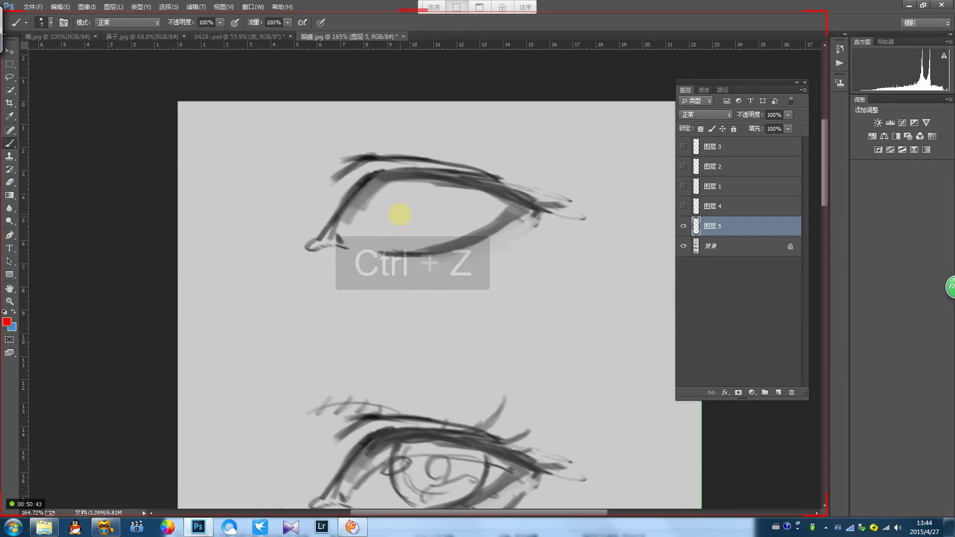
drag(330, 256, 314, 250)
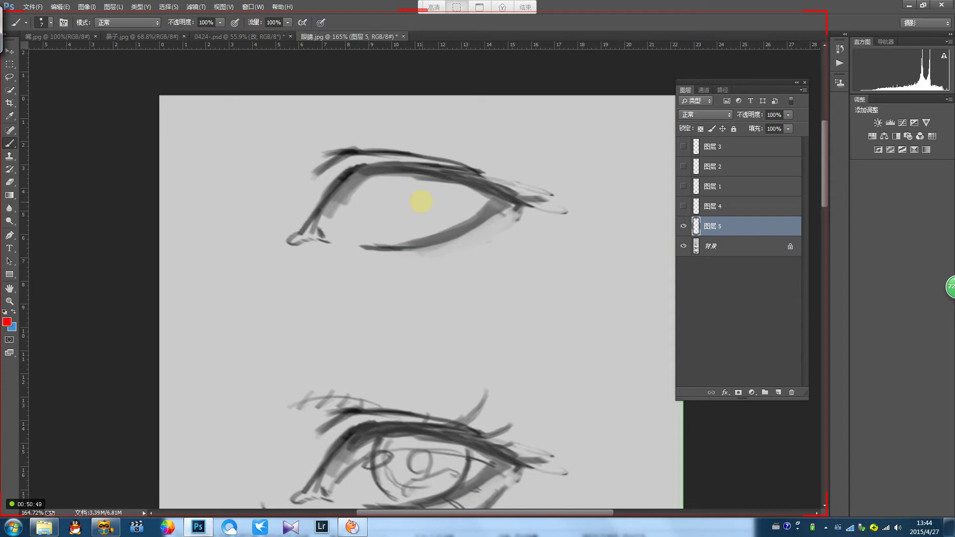
mouse_move(308, 228)
mouse_down()
mouse_move(397, 162)
mouse_move(510, 187)
mouse_move(337, 198)
mouse_move(455, 179)
mouse_up()
mouse_move(503, 199)
mouse_down()
mouse_move(452, 182)
mouse_move(354, 187)
mouse_move(440, 173)
mouse_up()
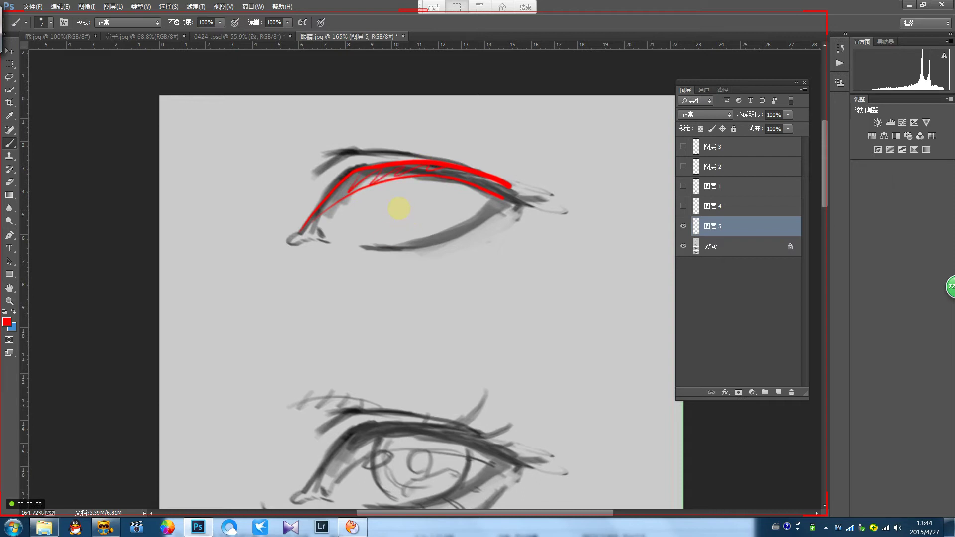
key(ctrl+z)
key(ctrl+alt+z)
key(ctrl+alt+z)
key(ctrl+alt+z)
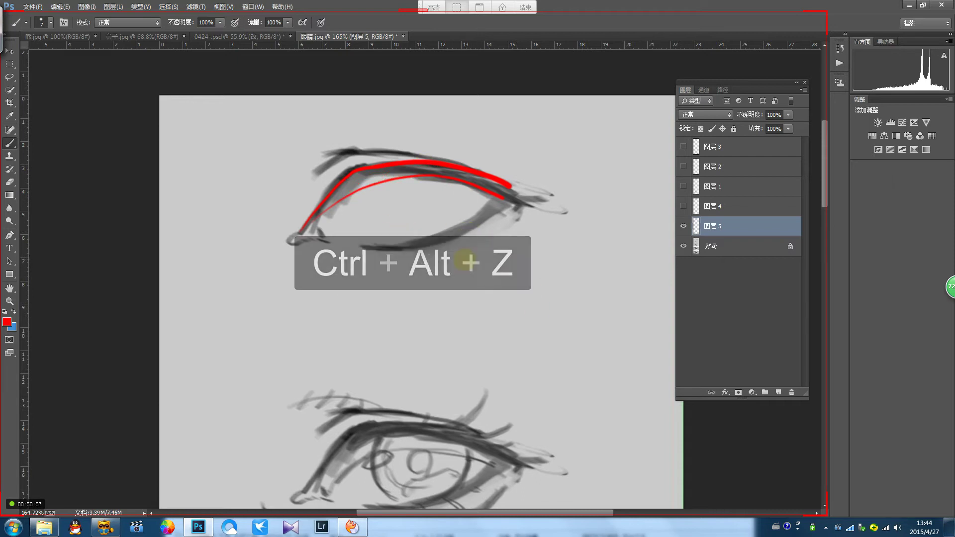
Step: Sketch a red diagonal line, an arrow up to the inner upper lid and curves near the crease, and undo them all
drag(454, 252, 471, 247)
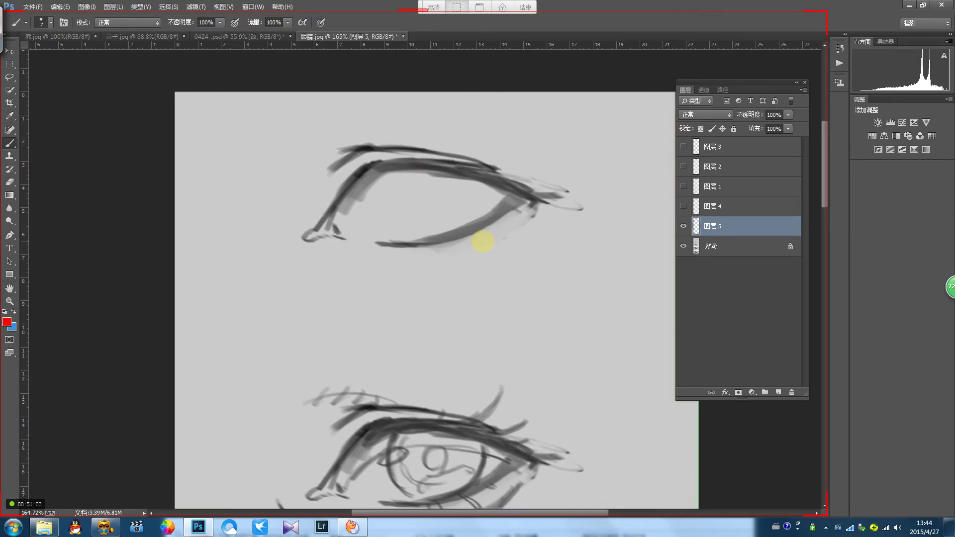
drag(462, 221, 468, 214)
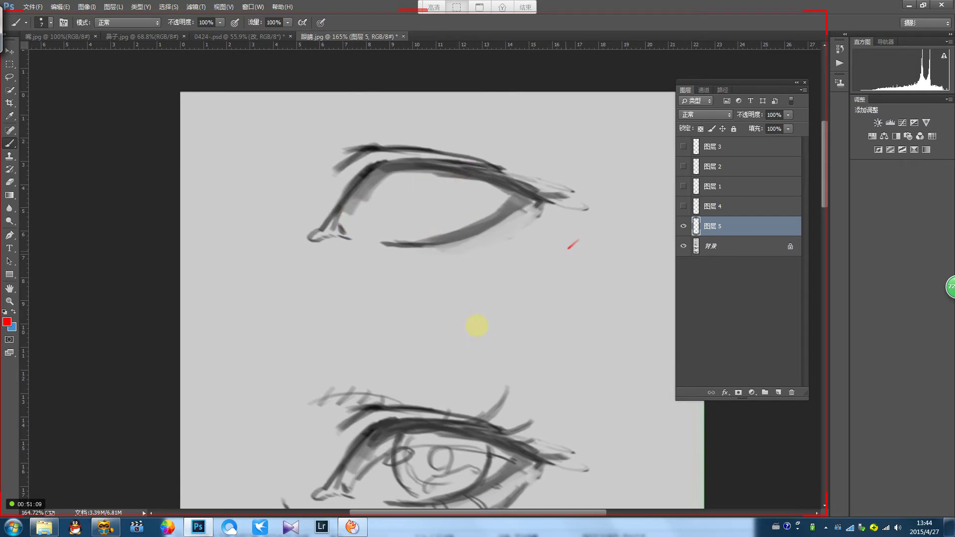
drag(568, 248, 448, 351)
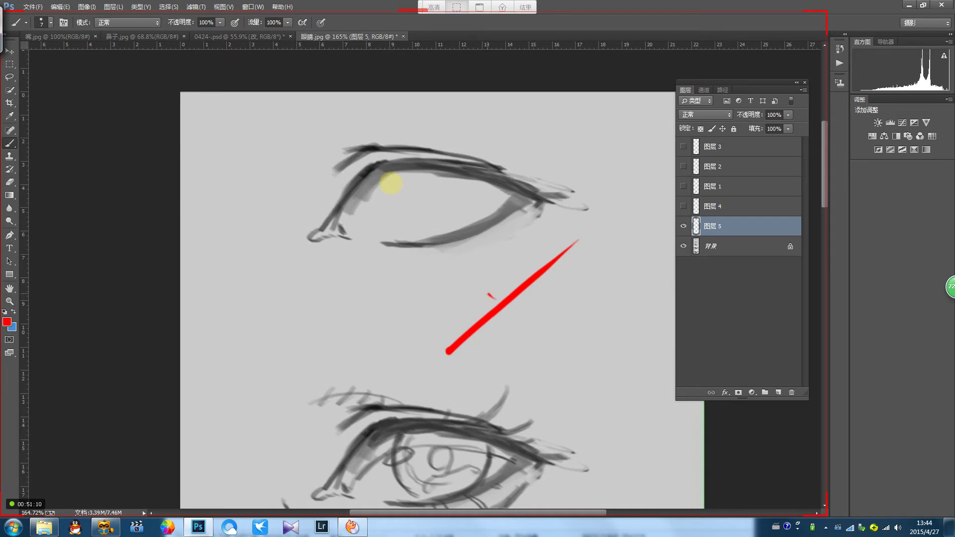
drag(392, 183, 494, 299)
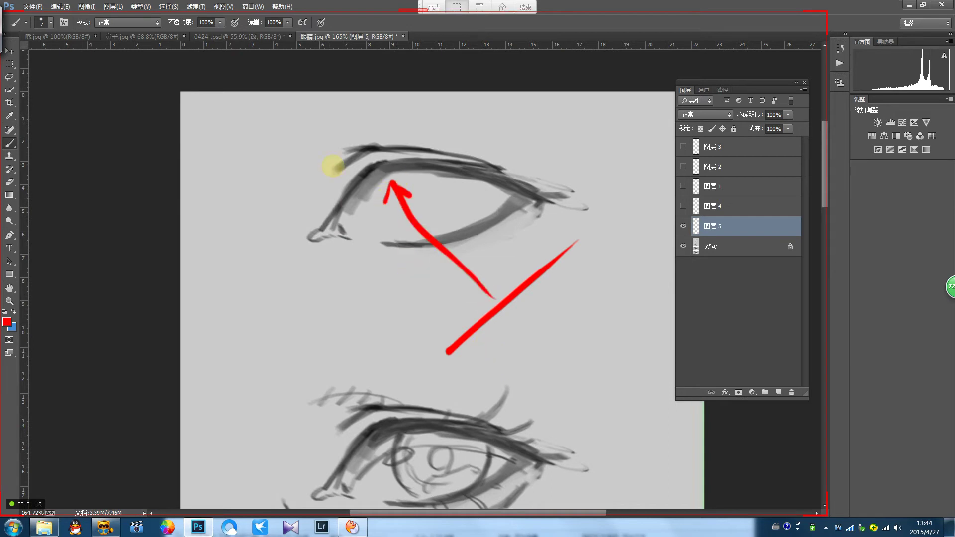
drag(349, 145, 296, 171)
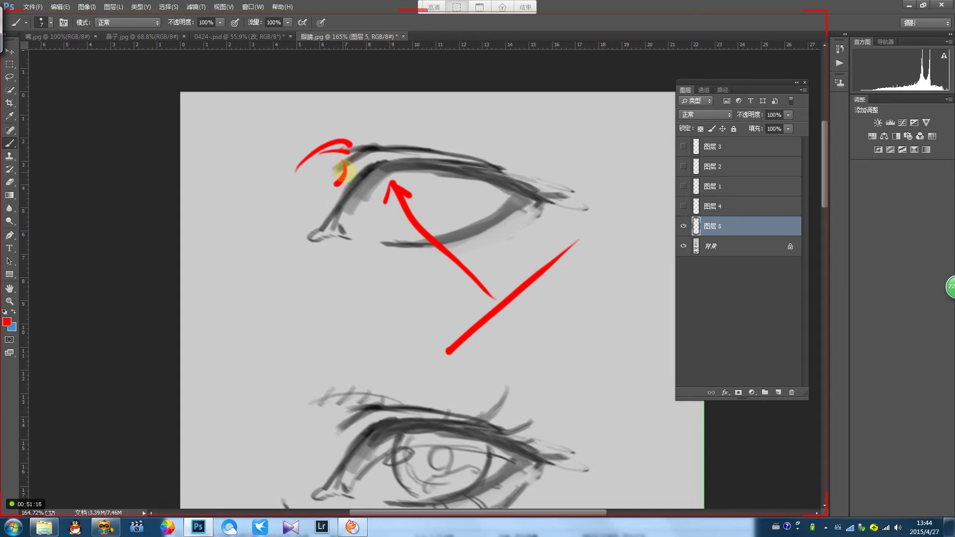
key(ctrl+z)
key(ctrl+alt+z)
key(ctrl+alt+z)
key(ctrl+alt+z)
key(ctrl+alt+z)
key(ctrl+alt+z)
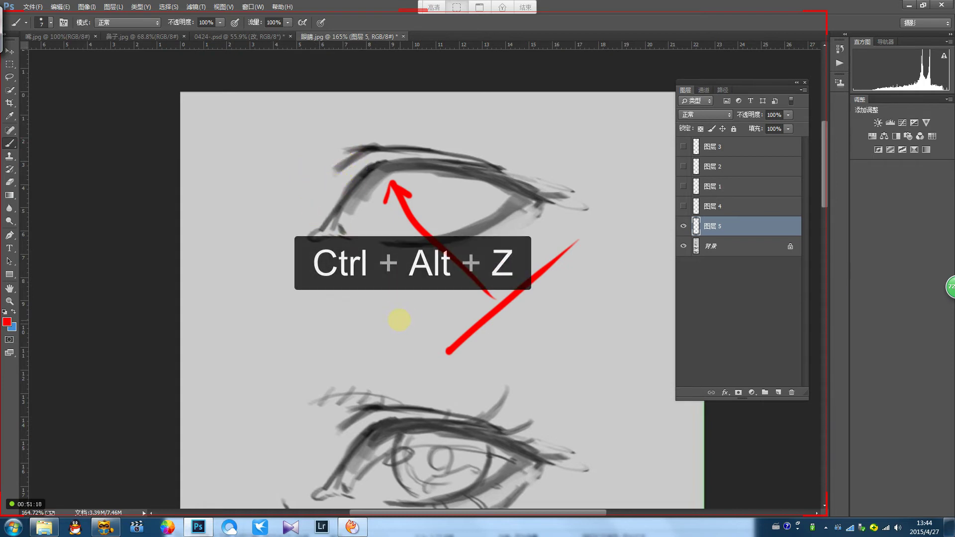
key(ctrl+alt+z)
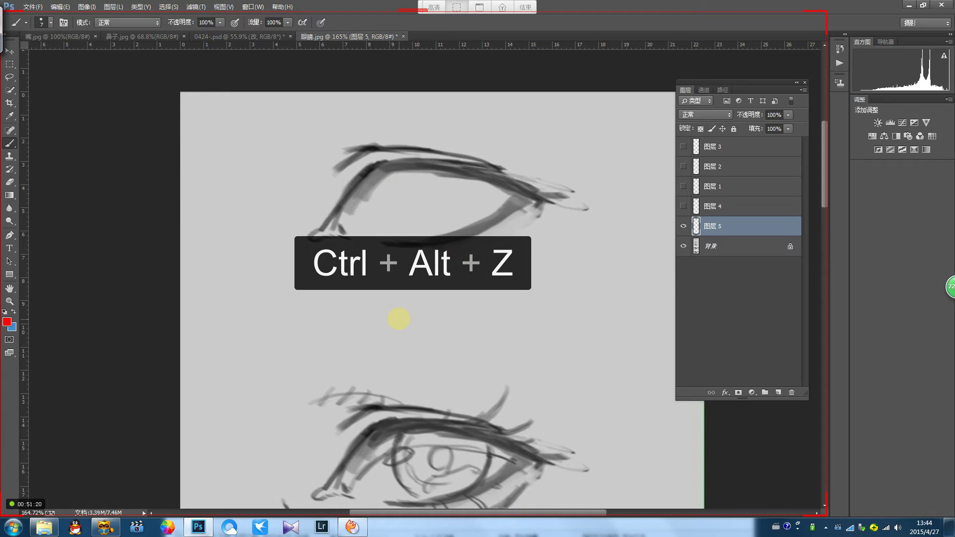
Step: Mark the inner corner in red, outline and hatch the lower lid's thickness, and trace the upper lid's edges on the top eye sketch
mouse_move(422, 305)
mouse_down()
mouse_move(405, 207)
mouse_move(419, 250)
mouse_up()
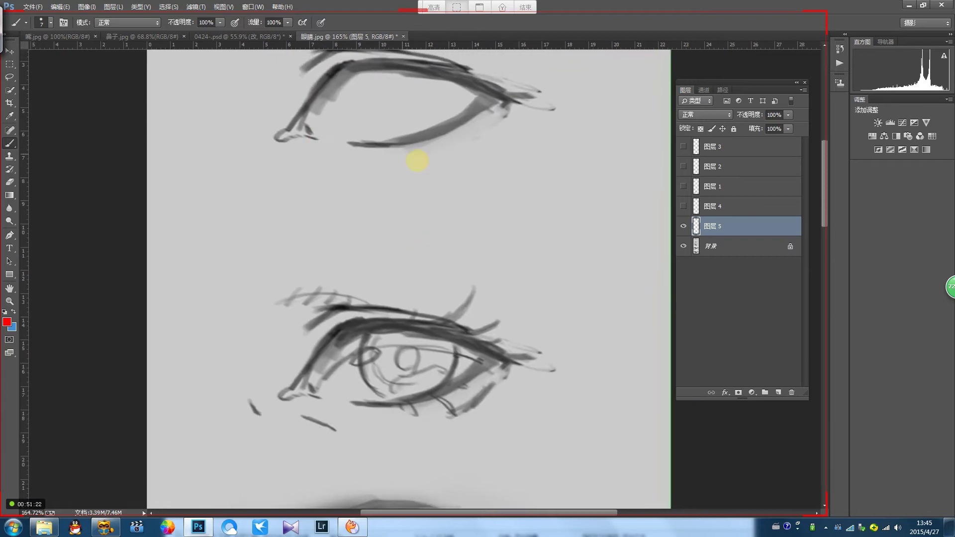
drag(403, 203, 442, 255)
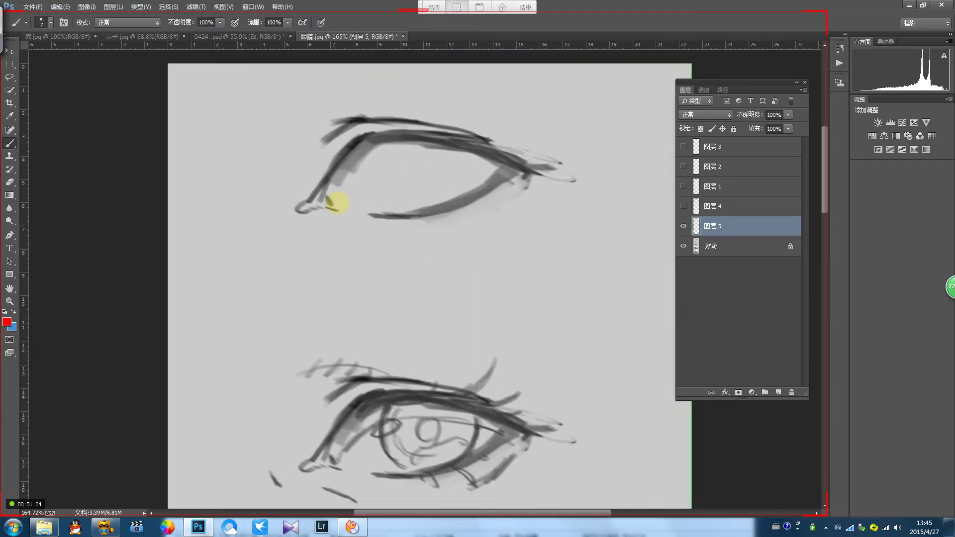
mouse_move(325, 205)
mouse_down()
mouse_move(411, 215)
mouse_move(530, 161)
mouse_up()
drag(380, 211, 503, 167)
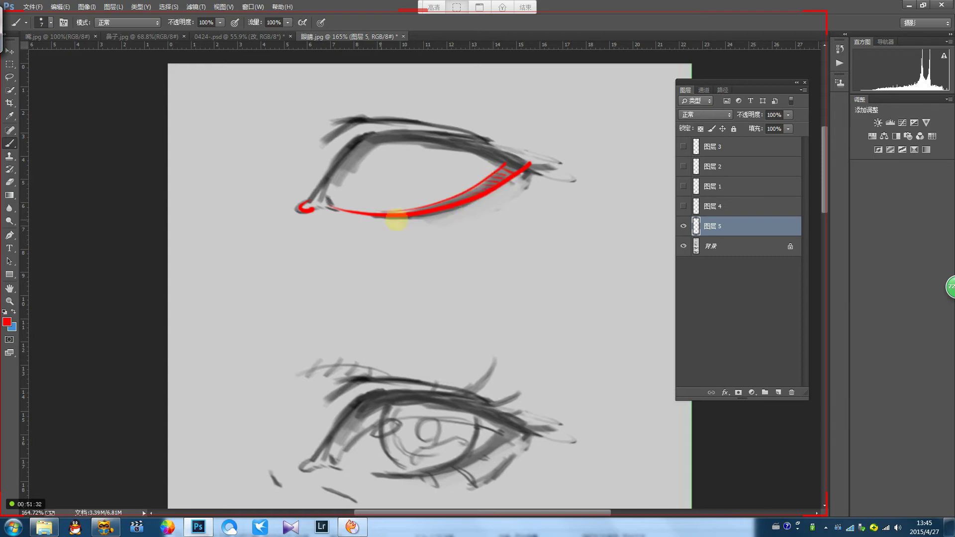
mouse_move(326, 178)
mouse_down()
mouse_move(360, 140)
mouse_move(449, 135)
mouse_move(518, 164)
mouse_up()
drag(354, 164, 373, 143)
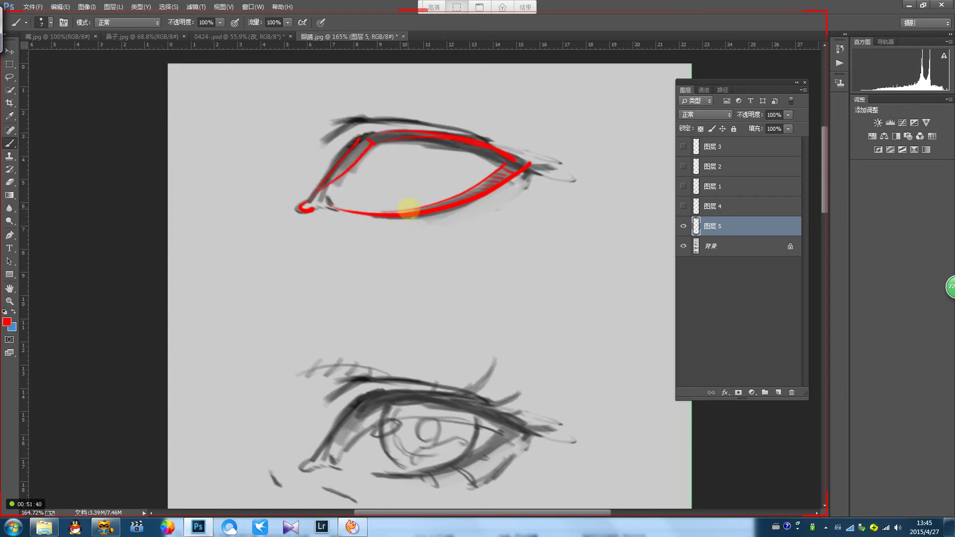
Step: Extend the top eye's outer corner in red, and outline both sides of the iris in red on the second eye sketch
drag(404, 207, 379, 199)
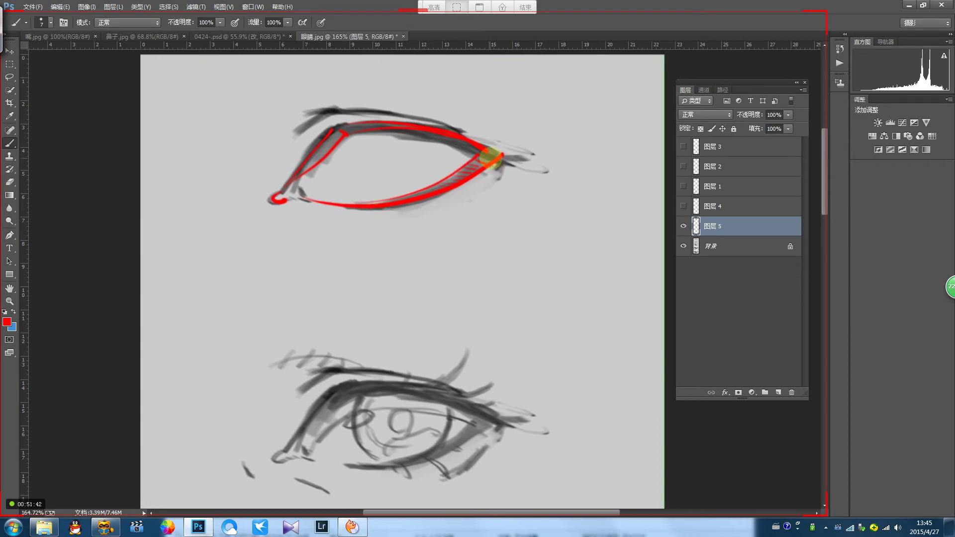
mouse_move(425, 221)
mouse_down()
mouse_move(437, 241)
mouse_move(443, 225)
mouse_up()
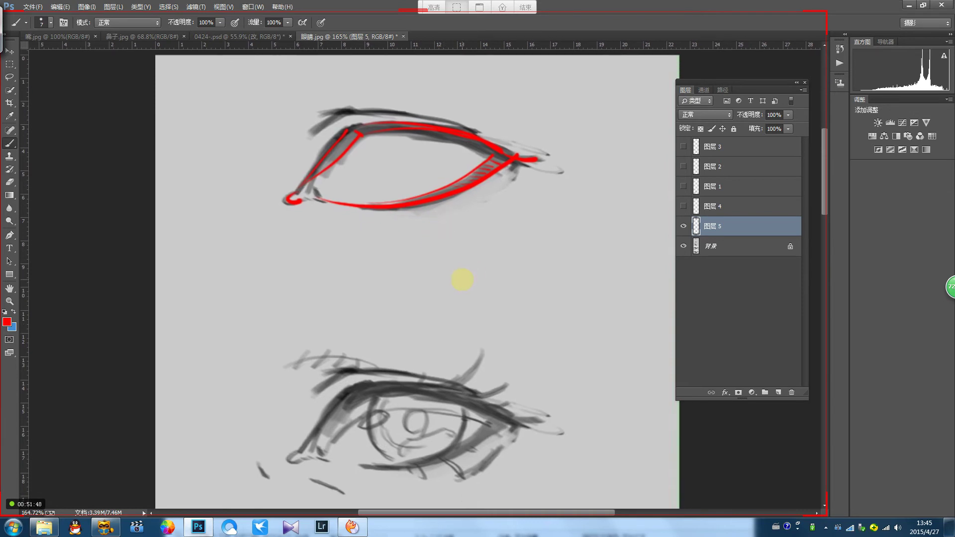
drag(445, 326, 446, 167)
mouse_move(403, 298)
mouse_down()
mouse_move(429, 220)
mouse_move(418, 235)
mouse_move(426, 228)
mouse_up()
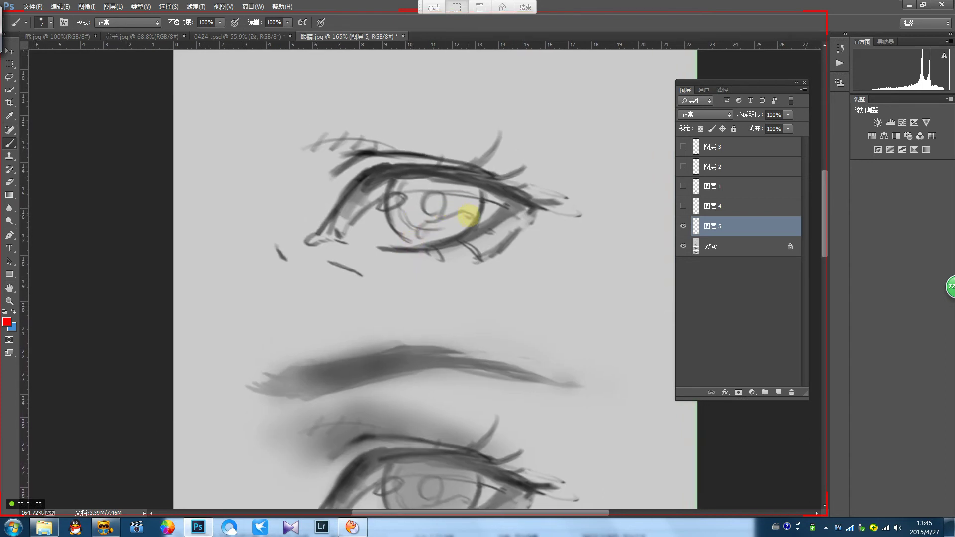
drag(394, 226, 415, 244)
mouse_move(479, 188)
mouse_down()
mouse_move(471, 232)
mouse_move(455, 244)
mouse_up()
mouse_move(400, 202)
mouse_down()
mouse_move(455, 198)
mouse_move(503, 213)
mouse_up()
key(ctrl+z)
key(ctrl+z)
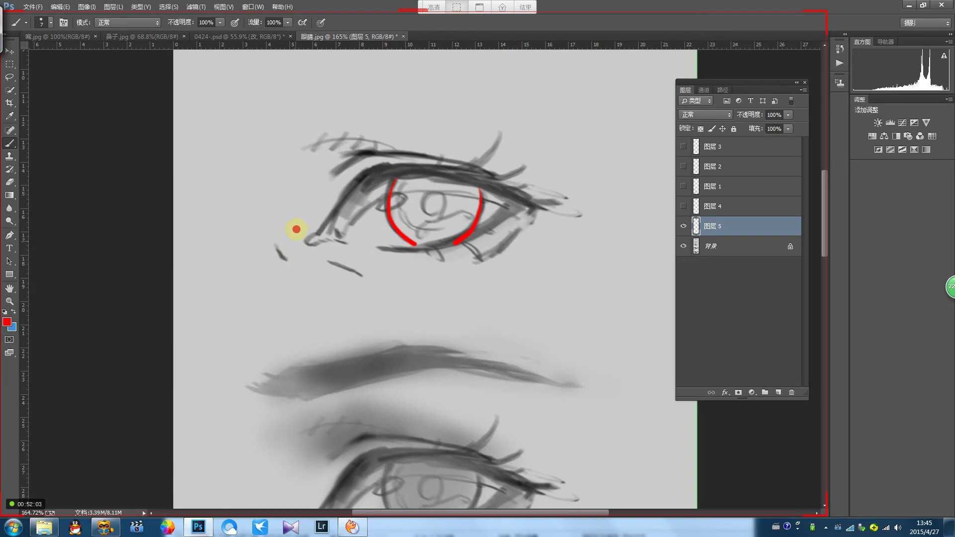
Step: Sketch a red eyeball circle with a horizontal contour curve around the second eye, try vertical contour curves, and undo the vertical ones
mouse_move(305, 175)
mouse_down()
mouse_move(565, 171)
mouse_move(493, 319)
mouse_move(315, 236)
mouse_move(465, 196)
mouse_move(555, 228)
mouse_up()
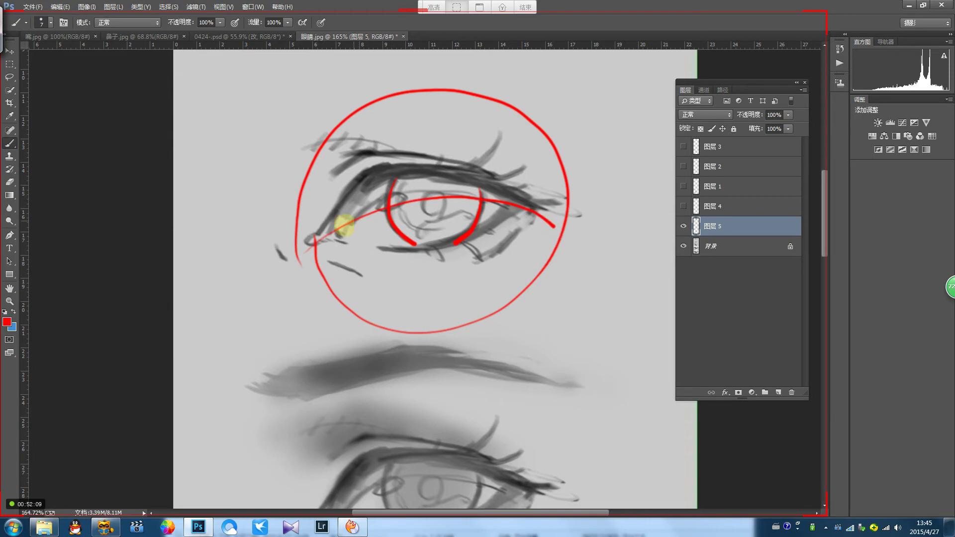
drag(428, 78, 464, 262)
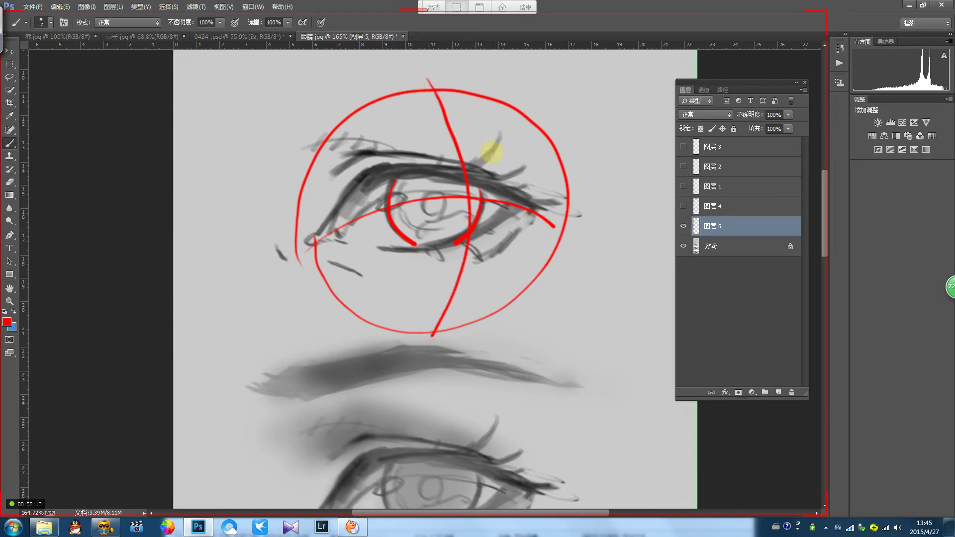
key(ctrl+z)
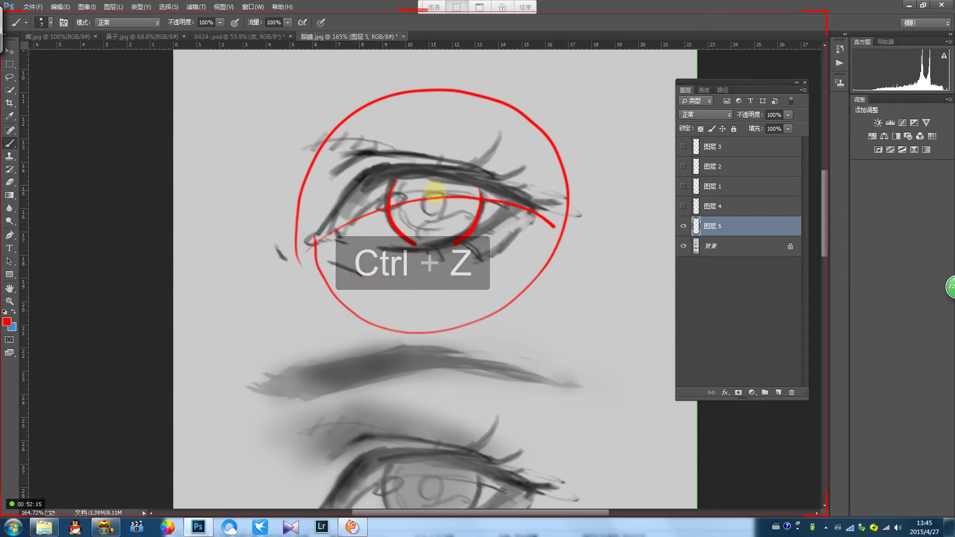
drag(454, 186, 456, 188)
drag(431, 78, 456, 187)
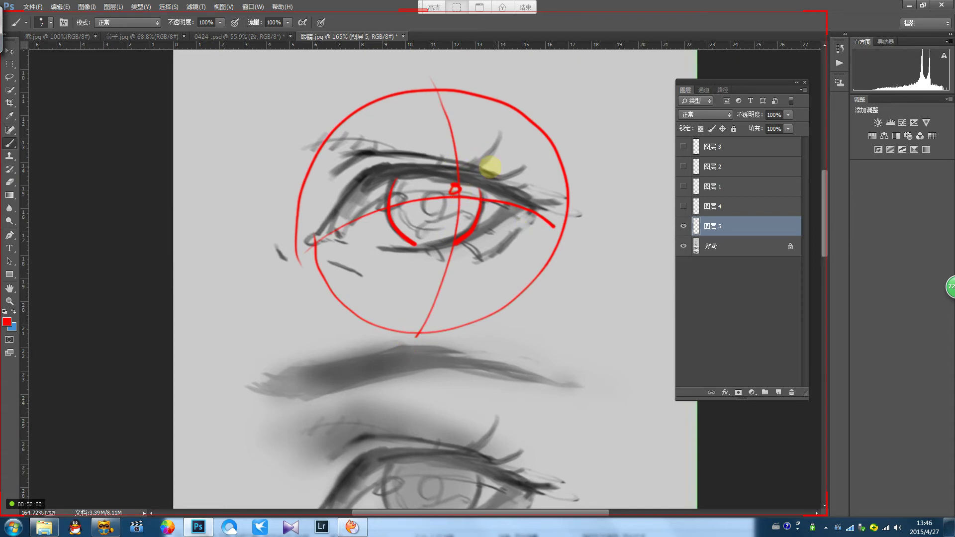
key(ctrl+z)
key(ctrl+alt+z)
key(ctrl+alt+z)
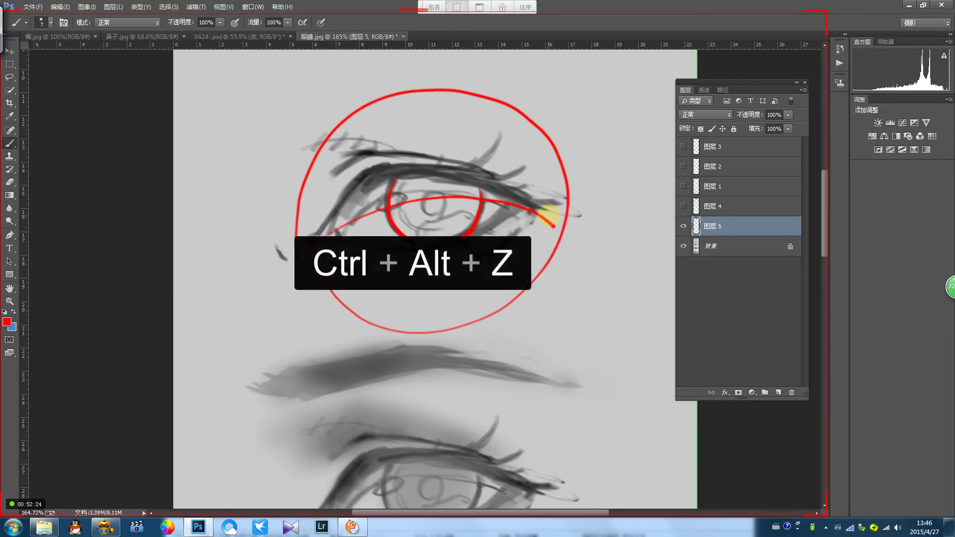
key(ctrl+alt+z)
Step: On the third eye sketch, draw red arrows from the upper lid toward the inner side and the brow, plus dashed arcs across the socket
mouse_move(428, 326)
mouse_down()
mouse_move(407, 190)
mouse_move(468, 178)
mouse_up()
drag(447, 283, 388, 234)
click(357, 171)
mouse_move(357, 170)
mouse_down()
mouse_move(381, 253)
mouse_move(260, 222)
mouse_move(268, 234)
mouse_up()
drag(352, 160, 371, 172)
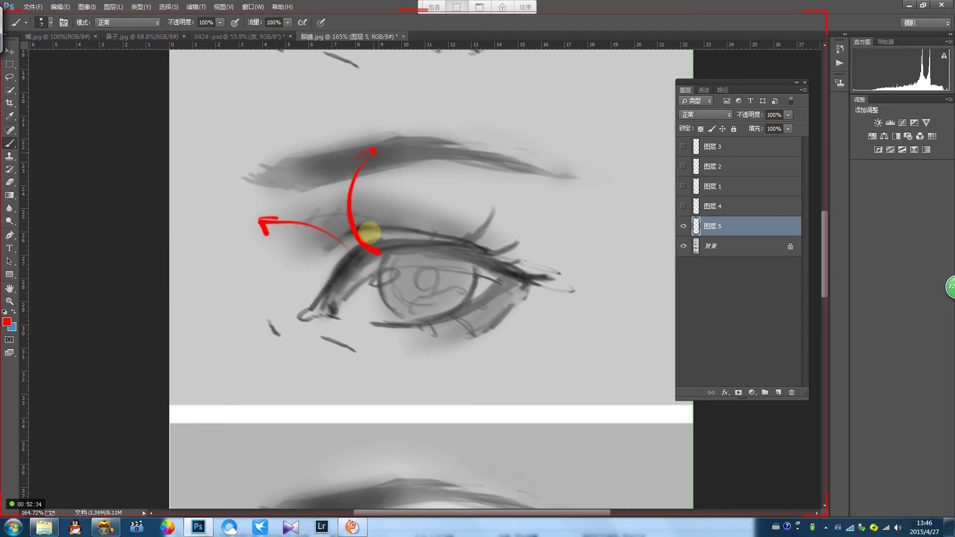
mouse_move(276, 239)
mouse_down()
mouse_move(336, 201)
mouse_move(411, 198)
mouse_up()
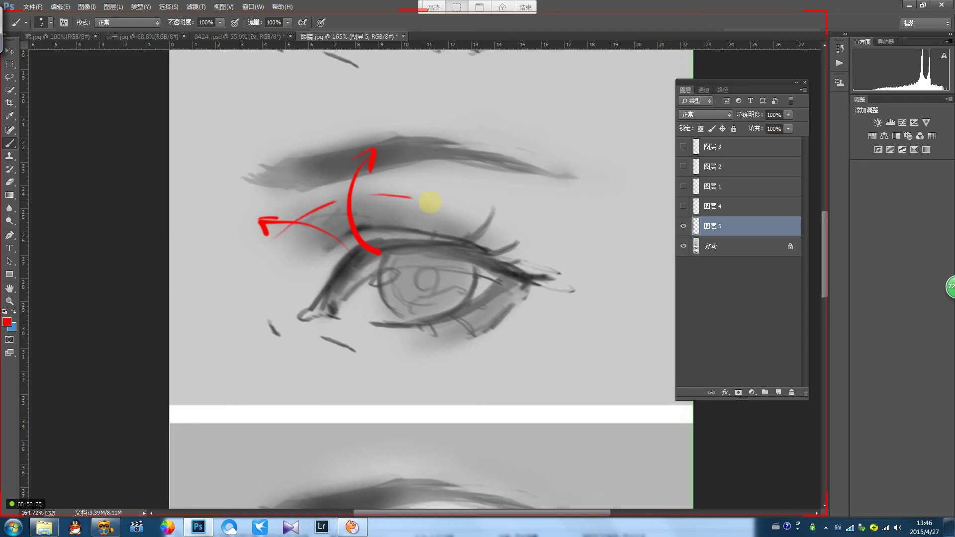
drag(281, 215, 389, 180)
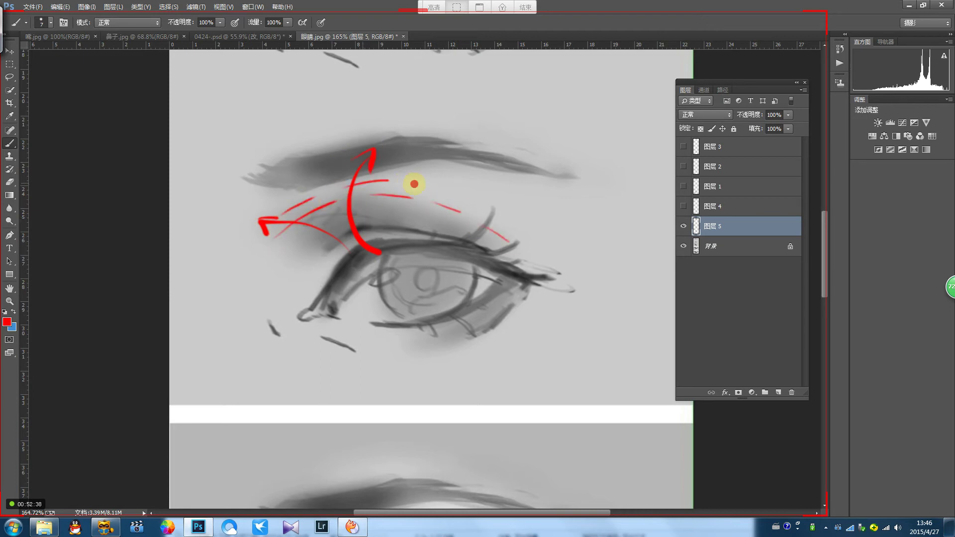
drag(525, 244, 511, 243)
Step: On the bottom shaded eye, outline the highlight, the bright patch beside the iris and the iris's lower reflection in red, and hatch the iris
drag(425, 280, 404, 222)
scroll(401, 214, down, 5)
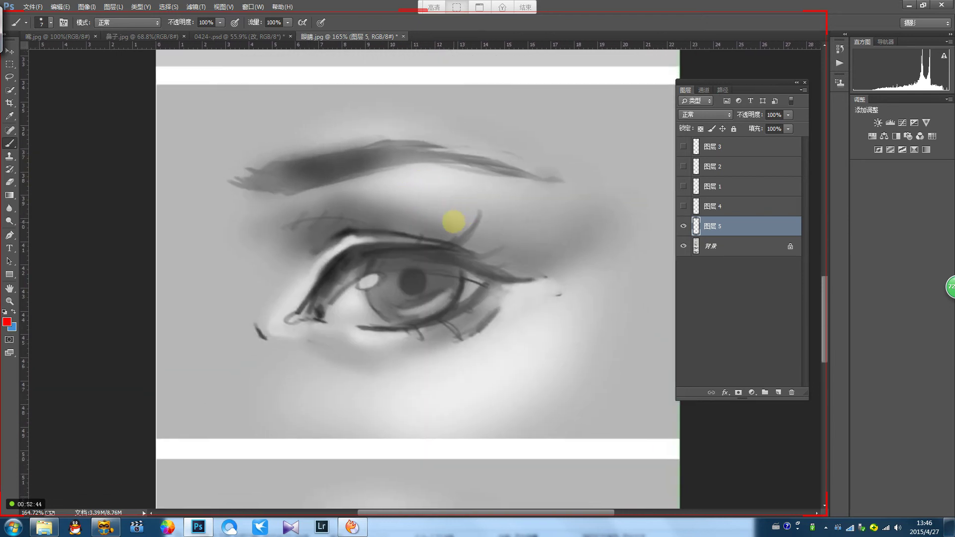
key(z)
mouse_move(455, 245)
mouse_down()
mouse_move(438, 267)
mouse_move(411, 258)
mouse_move(422, 284)
mouse_move(379, 305)
mouse_move(379, 285)
mouse_move(383, 368)
mouse_up()
drag(376, 401, 367, 388)
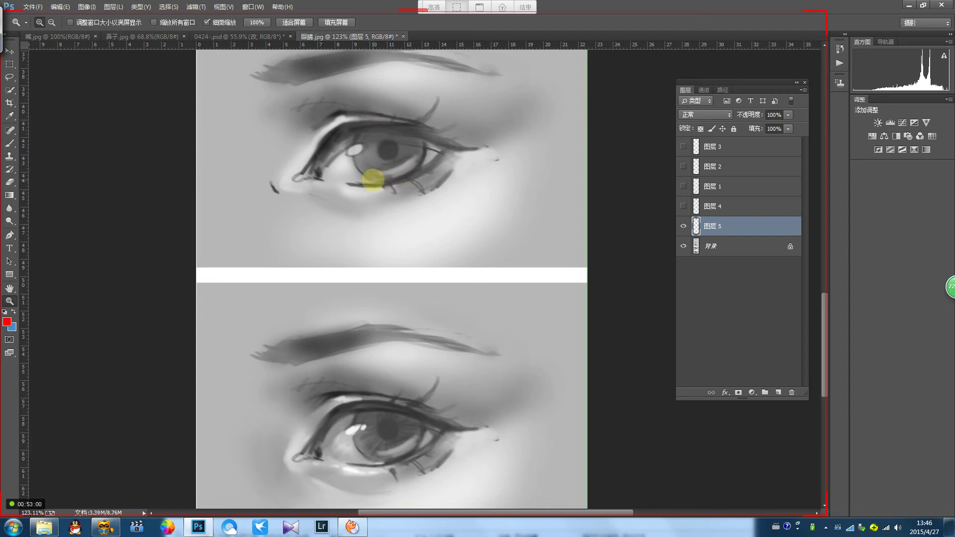
scroll(365, 266, down, 1)
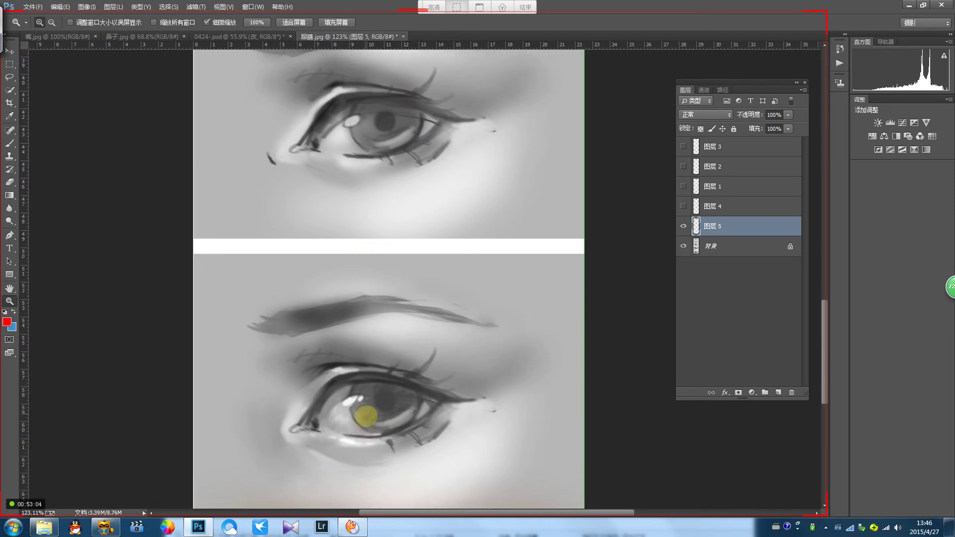
mouse_move(367, 420)
mouse_down()
mouse_move(380, 398)
mouse_move(360, 357)
mouse_move(353, 368)
mouse_move(315, 359)
mouse_move(353, 337)
mouse_move(309, 352)
mouse_up()
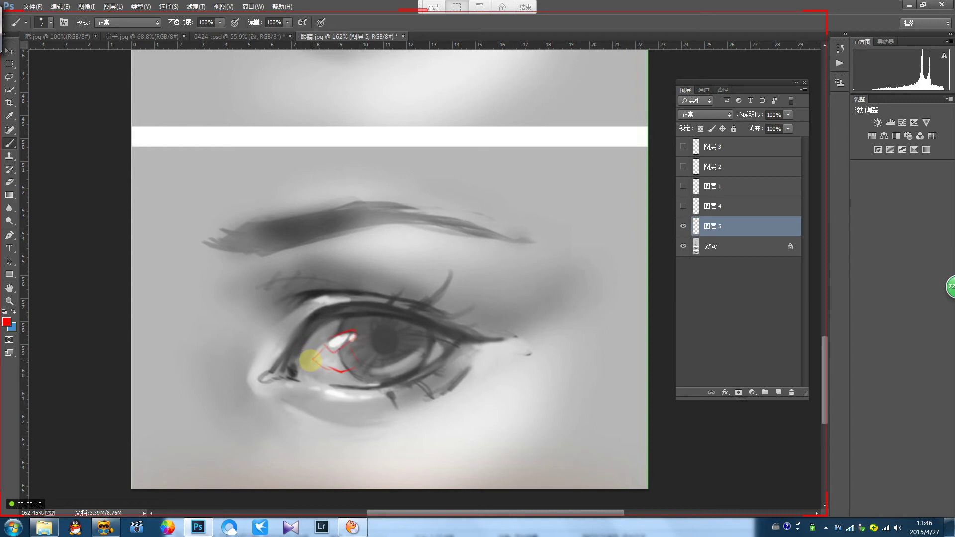
mouse_move(369, 367)
mouse_down()
mouse_move(419, 349)
mouse_move(424, 357)
mouse_move(378, 373)
mouse_up()
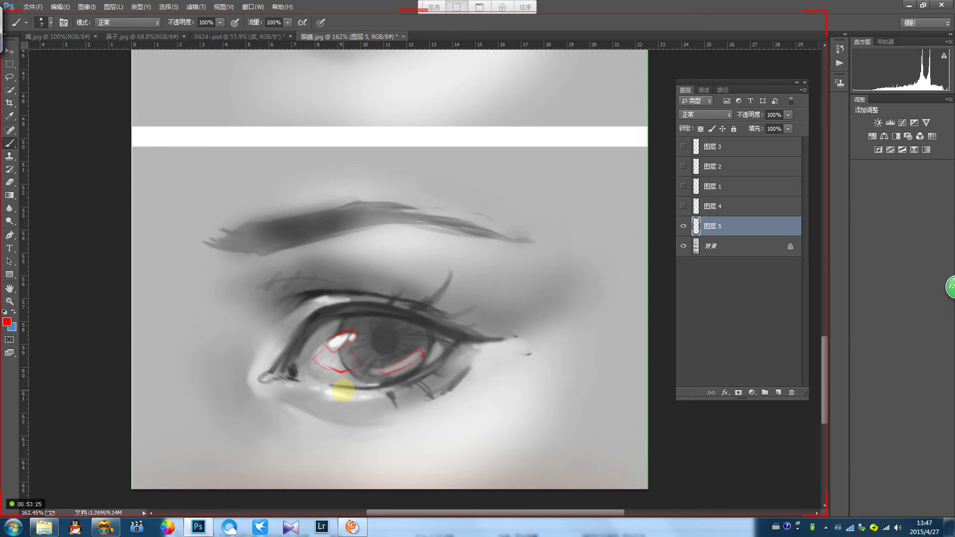
mouse_move(357, 325)
mouse_down()
mouse_move(369, 374)
mouse_move(382, 355)
mouse_move(391, 373)
mouse_move(415, 348)
mouse_move(414, 334)
mouse_move(368, 320)
mouse_move(398, 332)
mouse_move(402, 319)
mouse_move(408, 326)
mouse_move(373, 355)
mouse_up()
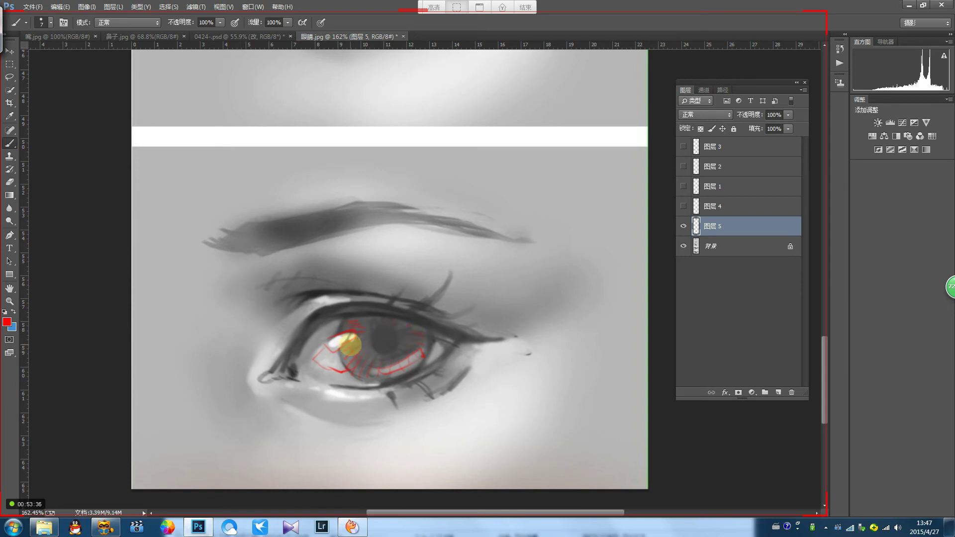
Step: Hide 图层 5 and view the bottom shaded eye without the red annotations
click(683, 226)
key(z)
mouse_move(456, 278)
mouse_down()
mouse_move(418, 314)
mouse_move(390, 279)
mouse_move(377, 315)
mouse_move(380, 288)
mouse_move(408, 277)
mouse_up()
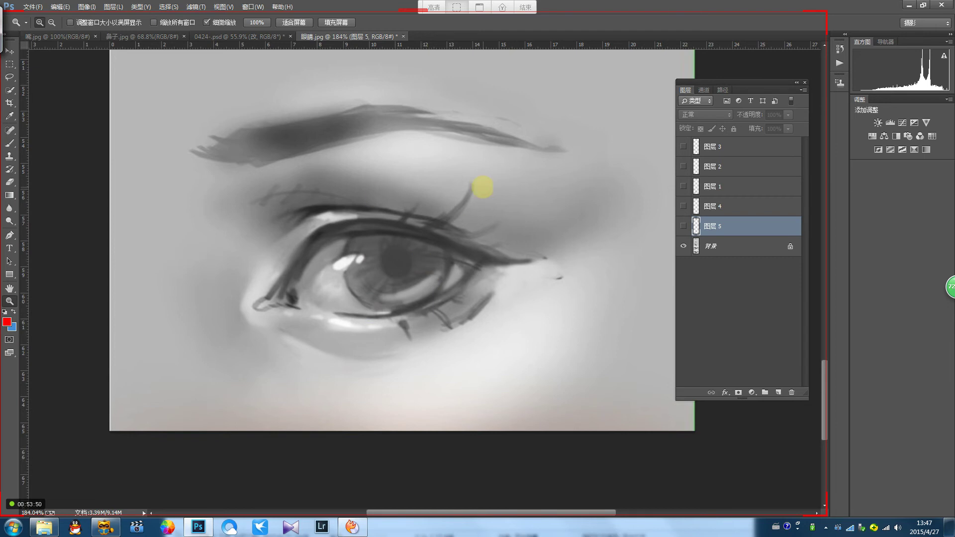
drag(486, 187, 443, 262)
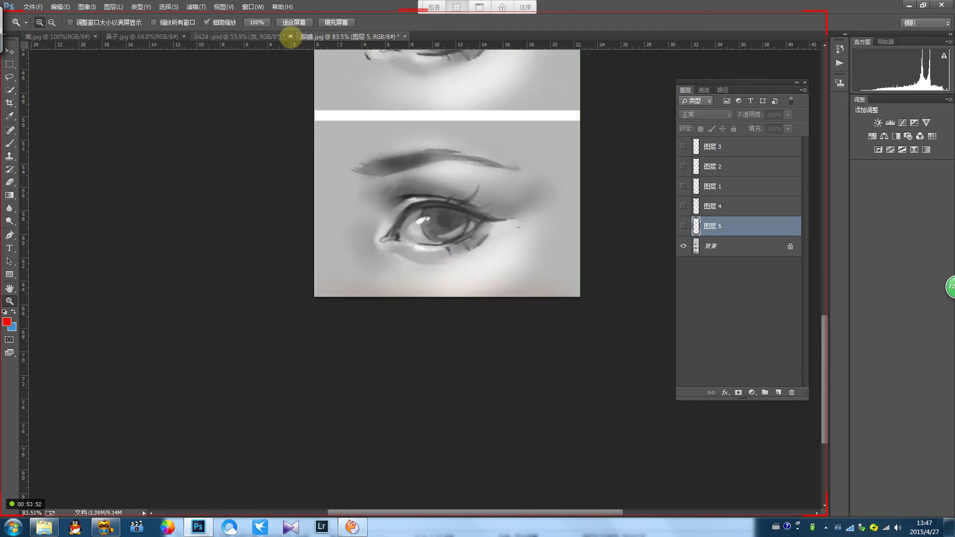
Step: Switch to 鼻子.jpg and examine the nose sketches from the basic structure lines down to the fully shaded nose
click(260, 36)
click(142, 36)
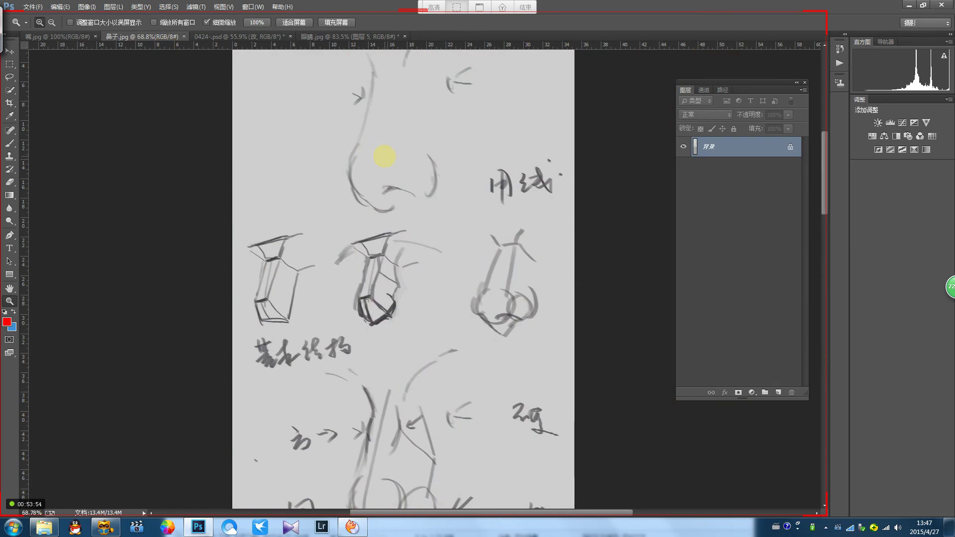
drag(410, 250, 420, 284)
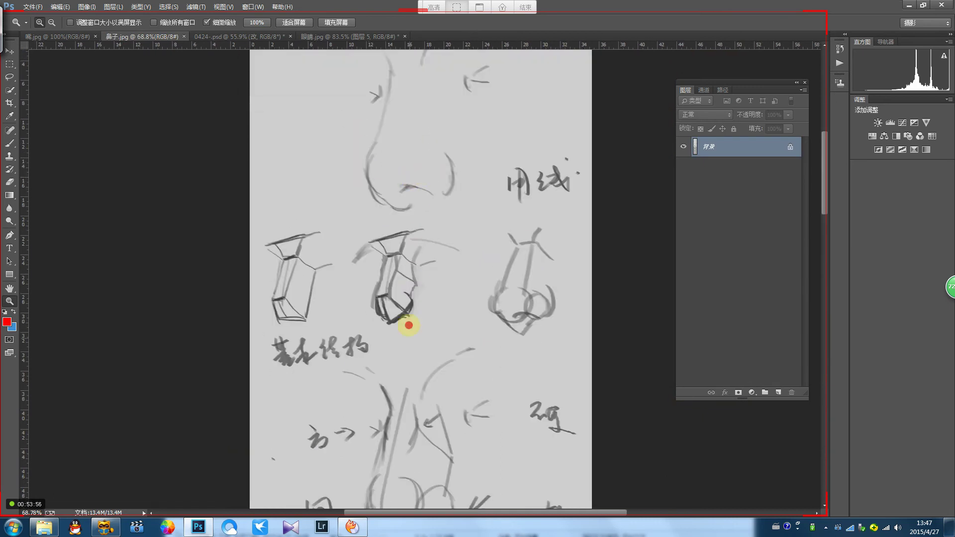
scroll(409, 326, down, 3)
scroll(378, 174, down, 8)
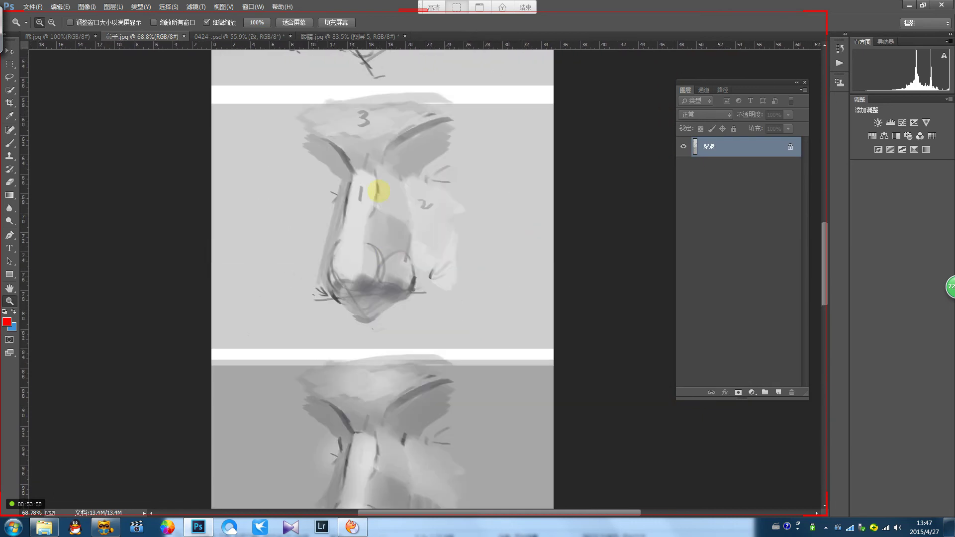
scroll(396, 248, down, 3)
scroll(392, 234, down, 3)
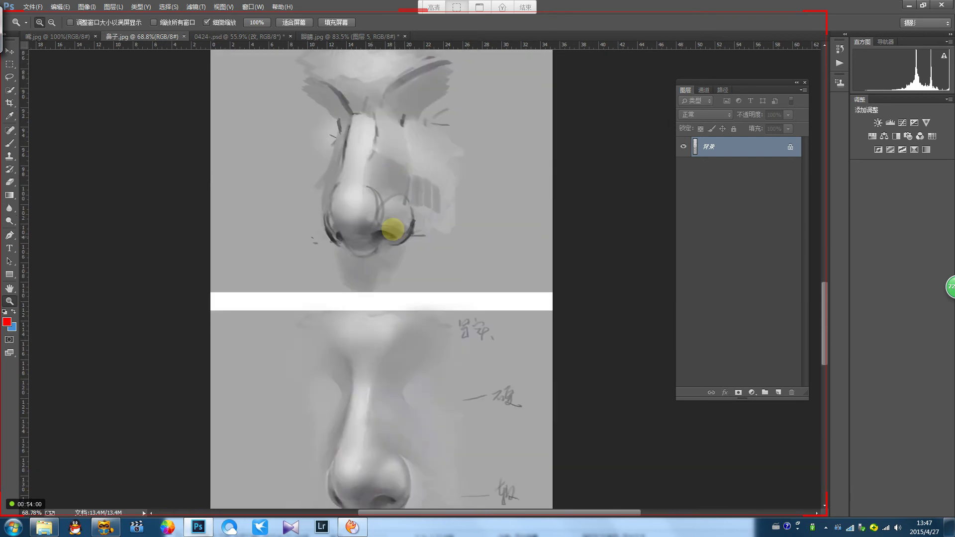
drag(396, 295, 388, 201)
drag(388, 337, 380, 227)
drag(402, 377, 423, 426)
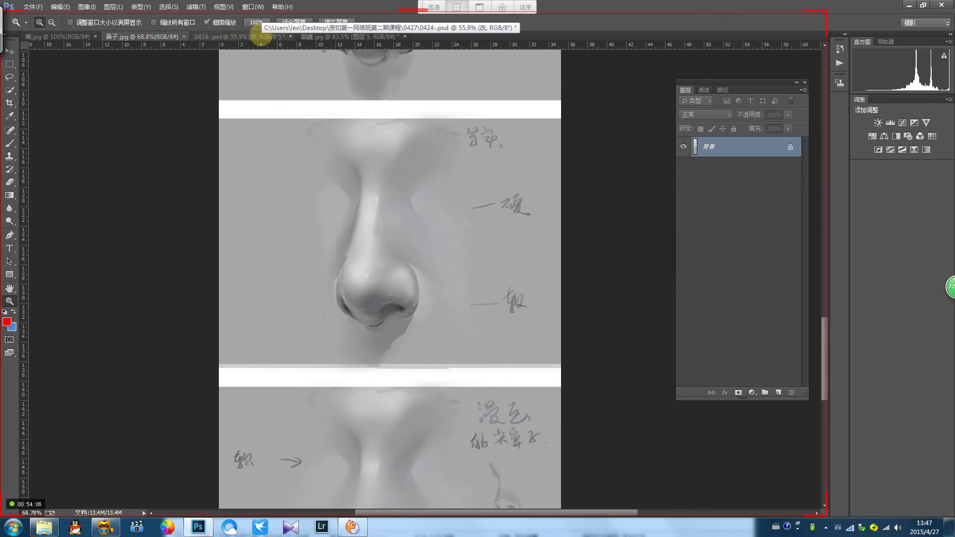
Step: Switch to 0424-.psd and toggle the 改 layer's visibility to compare the nose and cheek shading, leaving the layer visible
click(251, 36)
drag(336, 280, 412, 252)
click(683, 197)
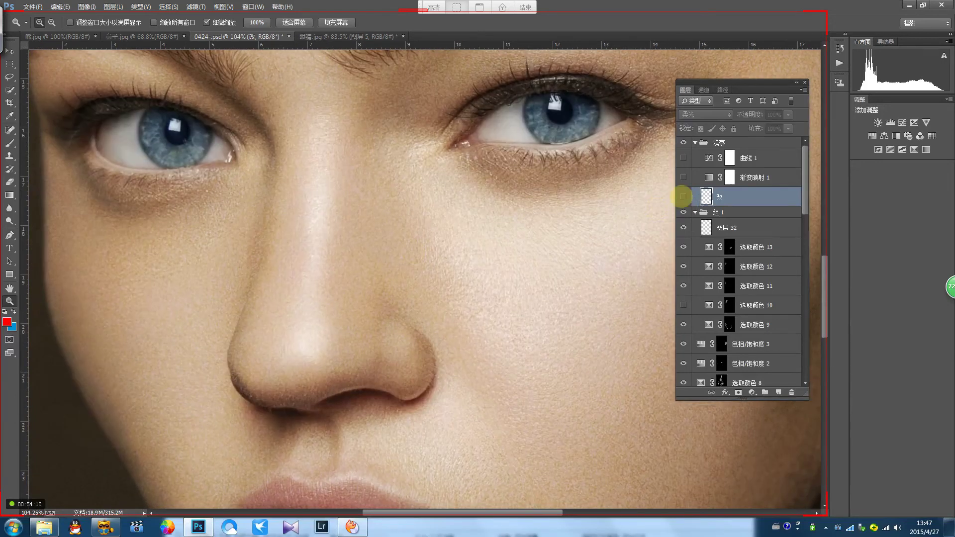
click(683, 196)
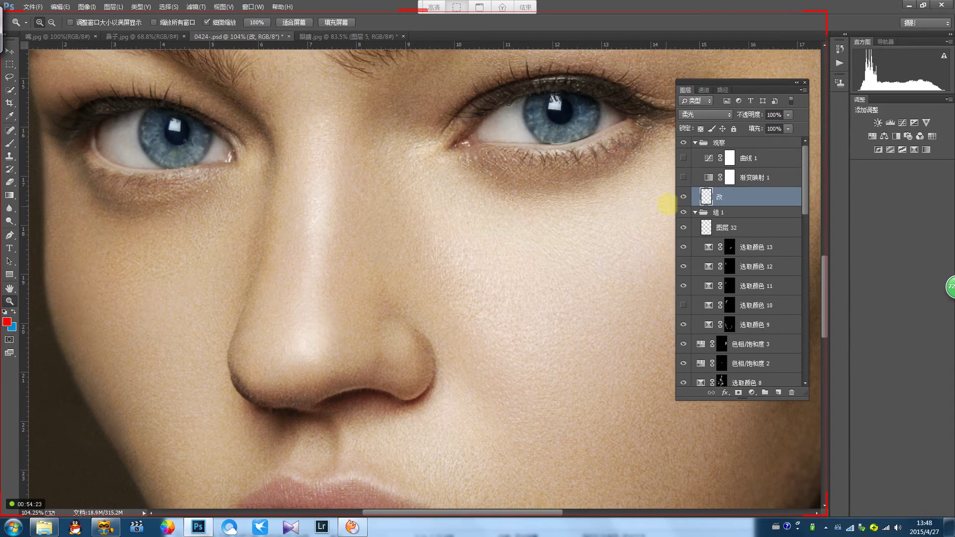
click(682, 196)
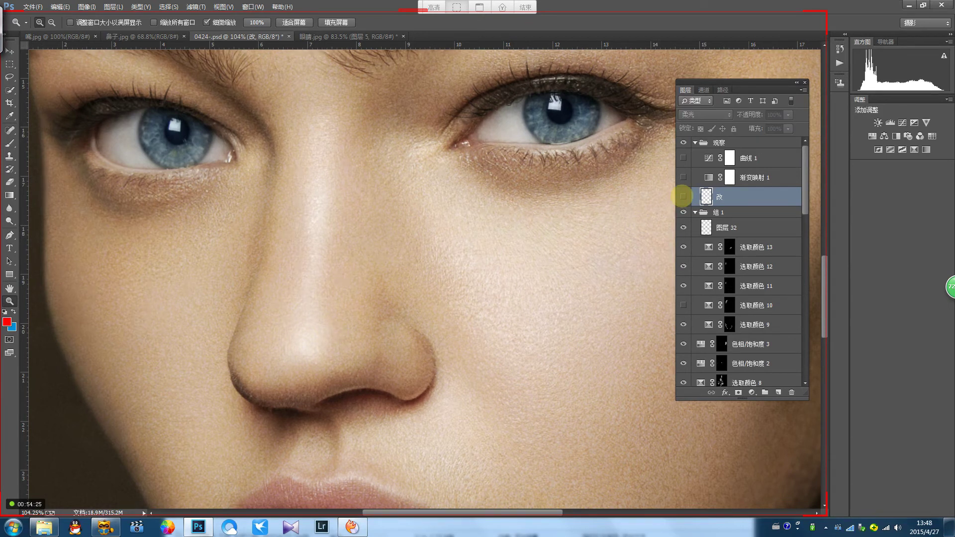
click(683, 196)
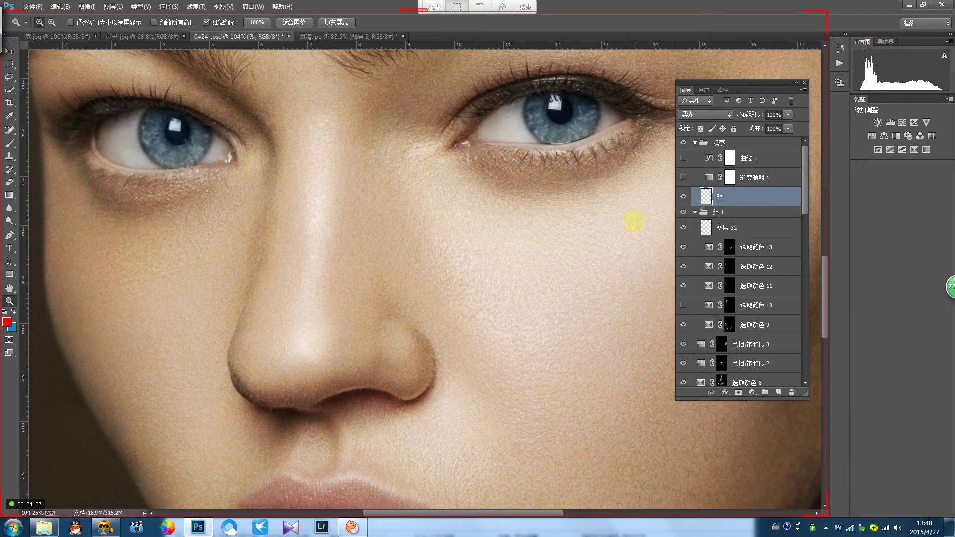
click(683, 197)
click(683, 197)
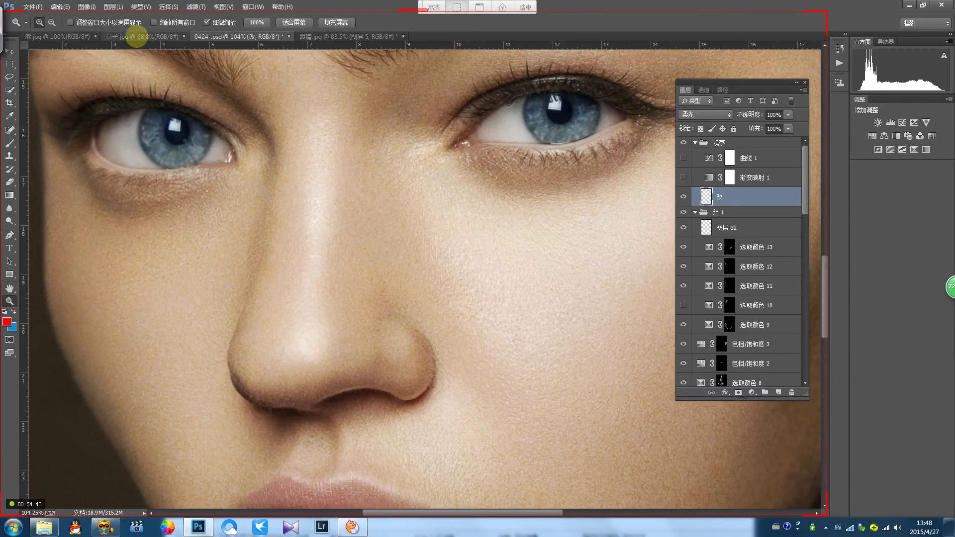
Step: Return to the shaded nose in 鼻子.jpg, add a new empty layer above 背景 and activate the Brush tool
click(137, 37)
drag(414, 261, 427, 257)
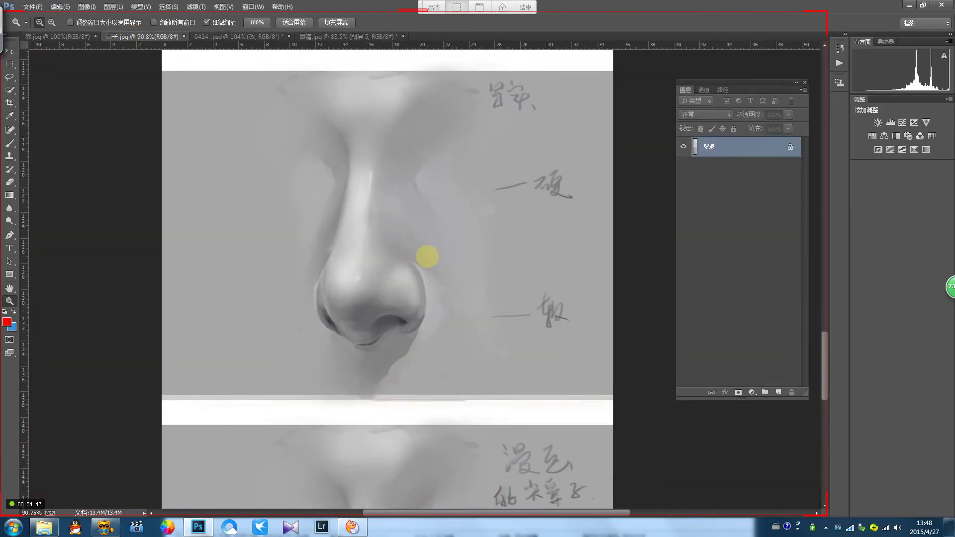
key(ctrl+shift+n)
key(Return)
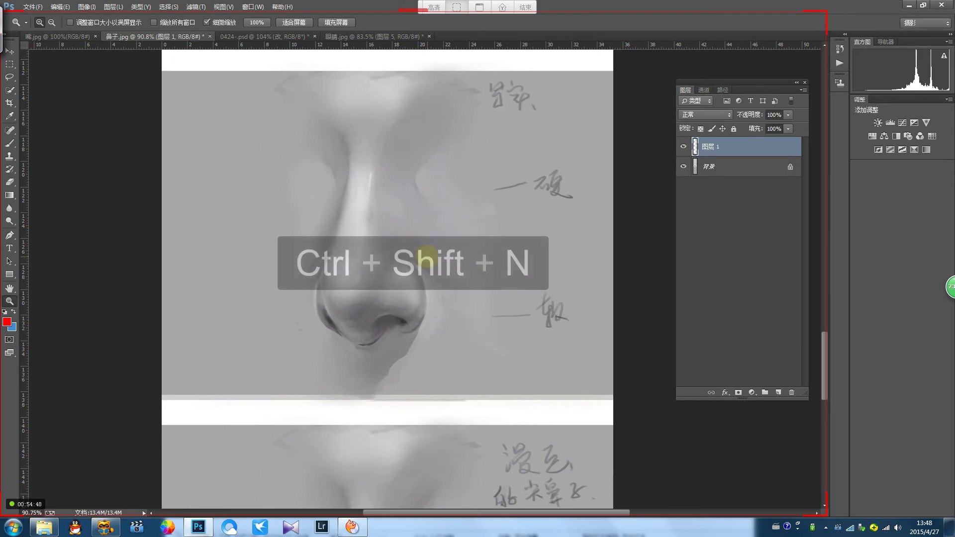
drag(438, 254, 431, 257)
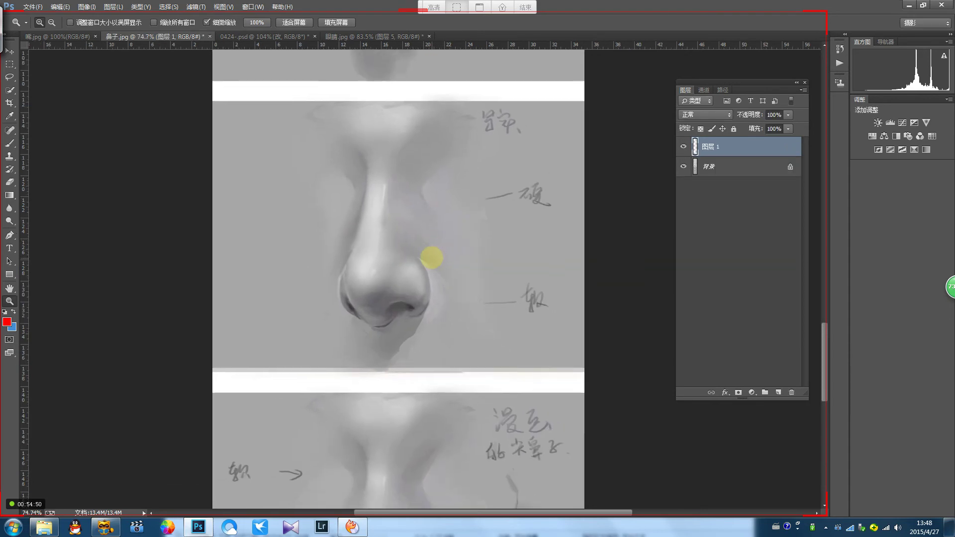
key(b)
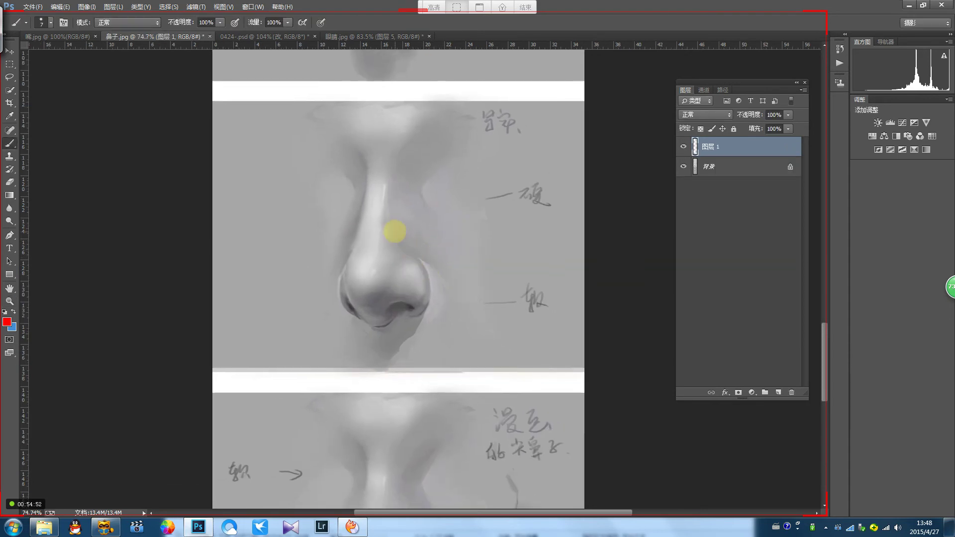
drag(397, 241, 402, 255)
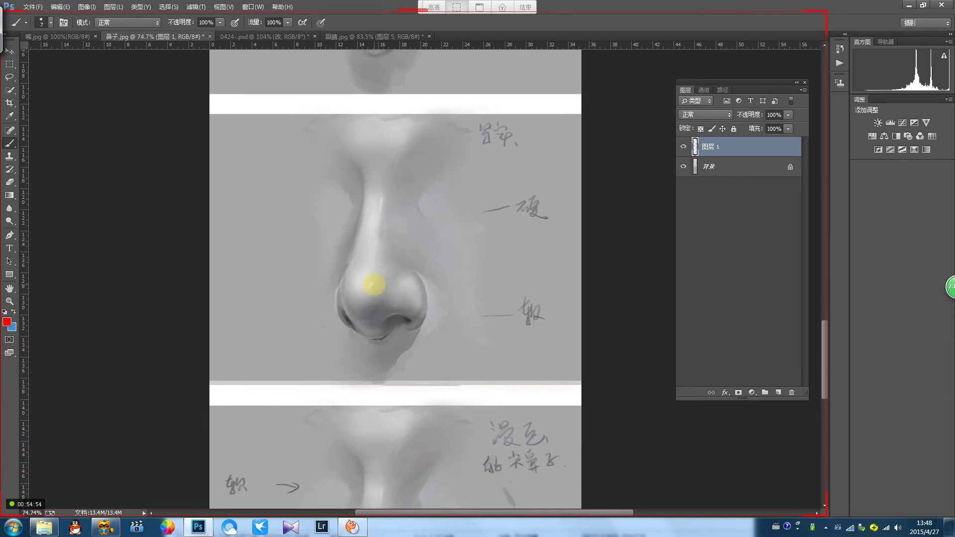
Step: On 图层 1, trace the bridge, tip and nostril of the topmost line-drawn nose in red, with an arrow at the brow-bridge corner
mouse_move(382, 315)
mouse_down()
mouse_move(375, 320)
mouse_move(371, 305)
mouse_move(380, 246)
mouse_move(365, 406)
mouse_move(386, 307)
mouse_move(381, 356)
mouse_up()
drag(377, 277, 379, 424)
drag(383, 294, 392, 448)
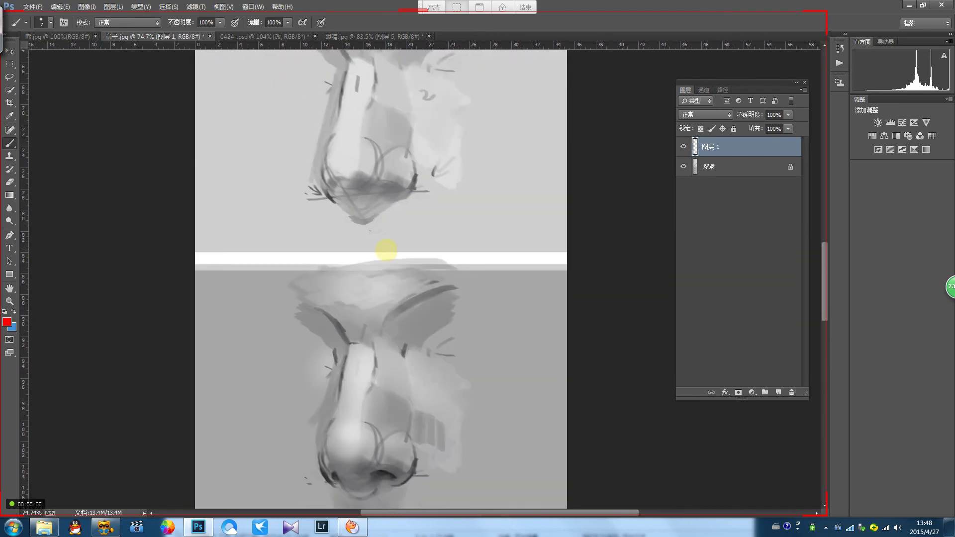
drag(386, 249, 413, 397)
mouse_move(406, 273)
mouse_down()
mouse_move(410, 264)
mouse_move(398, 352)
mouse_move(412, 399)
mouse_move(414, 346)
mouse_move(403, 386)
mouse_move(412, 397)
mouse_move(395, 374)
mouse_up()
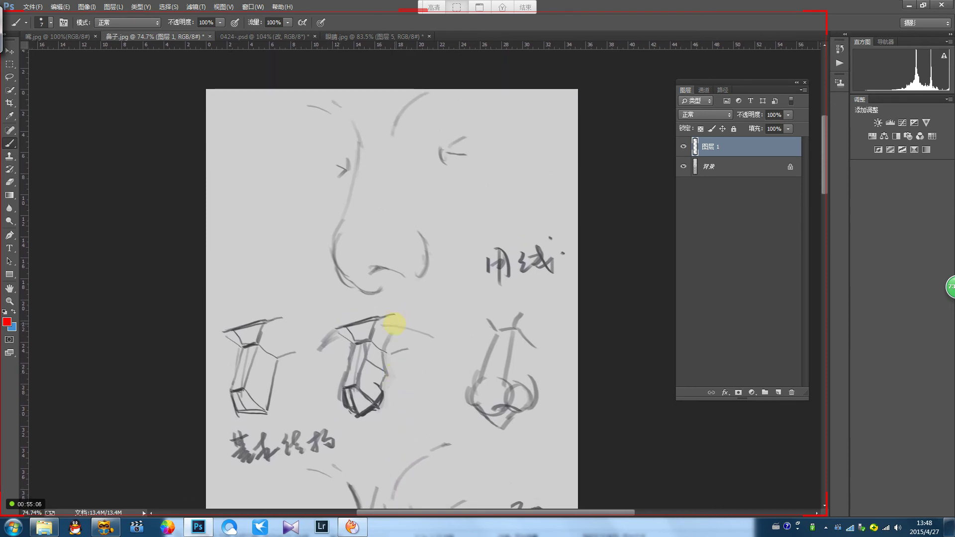
drag(369, 245, 376, 251)
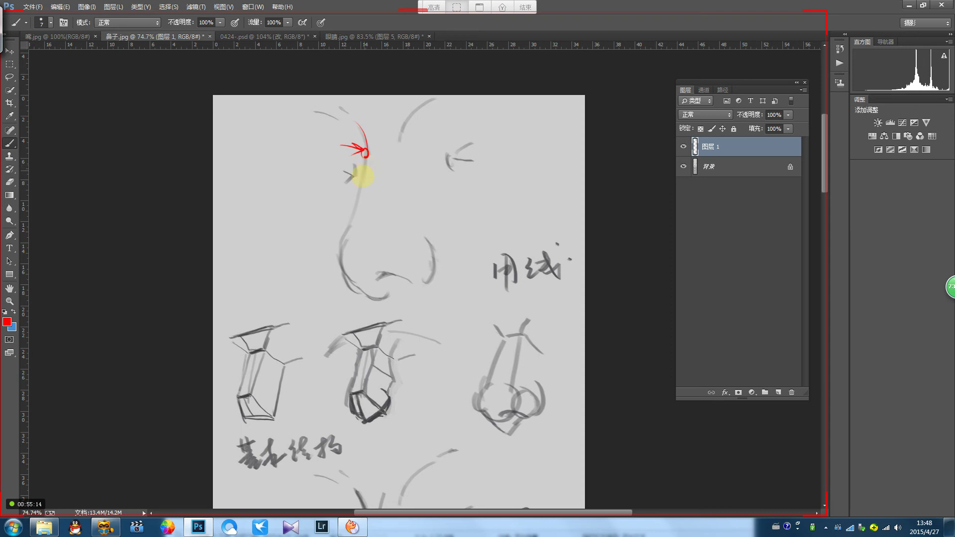
drag(346, 236, 366, 295)
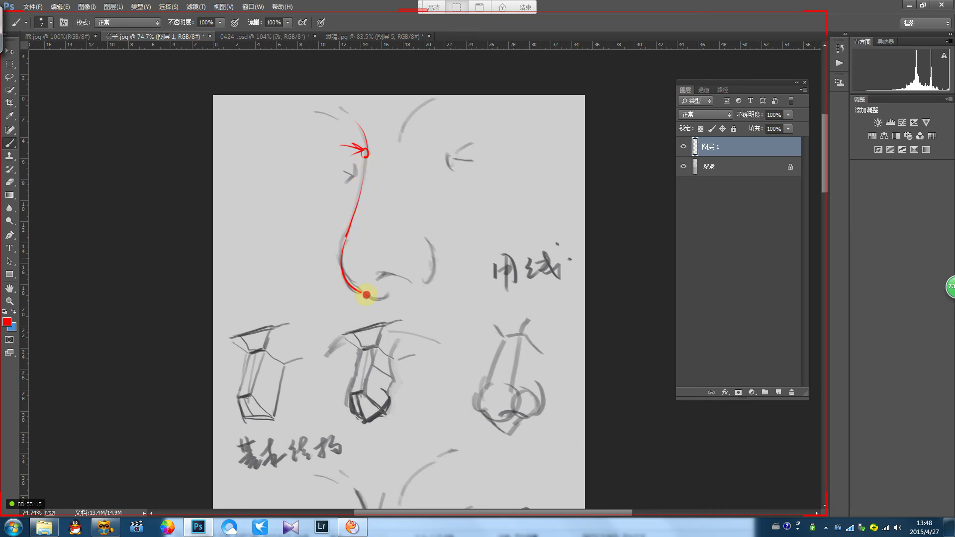
key(ctrl+z)
drag(347, 237, 361, 276)
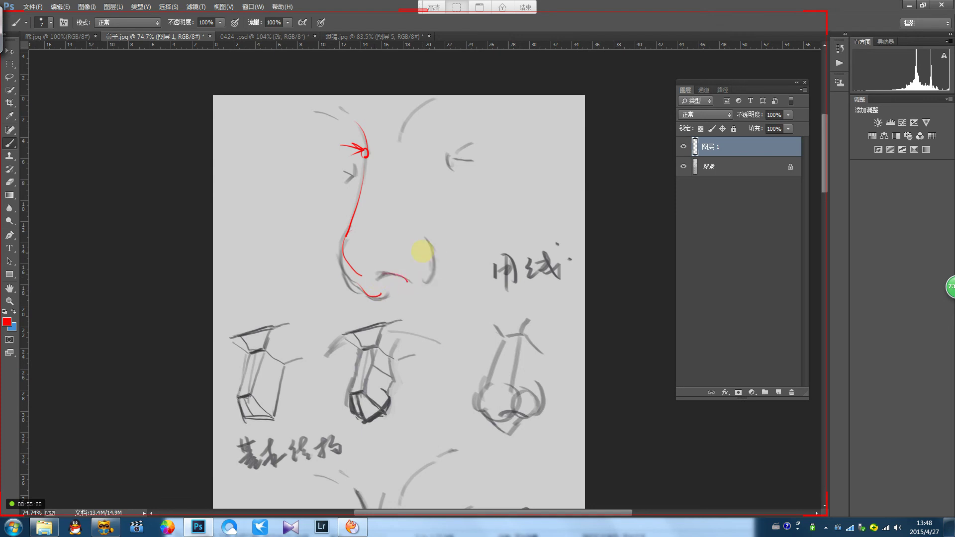
Step: Outline the front plane, side plane and brow band of the first block-shaped nose in red, extending the band to both sides
drag(384, 212, 391, 127)
drag(373, 249, 416, 171)
key(z)
drag(382, 223, 350, 233)
key(b)
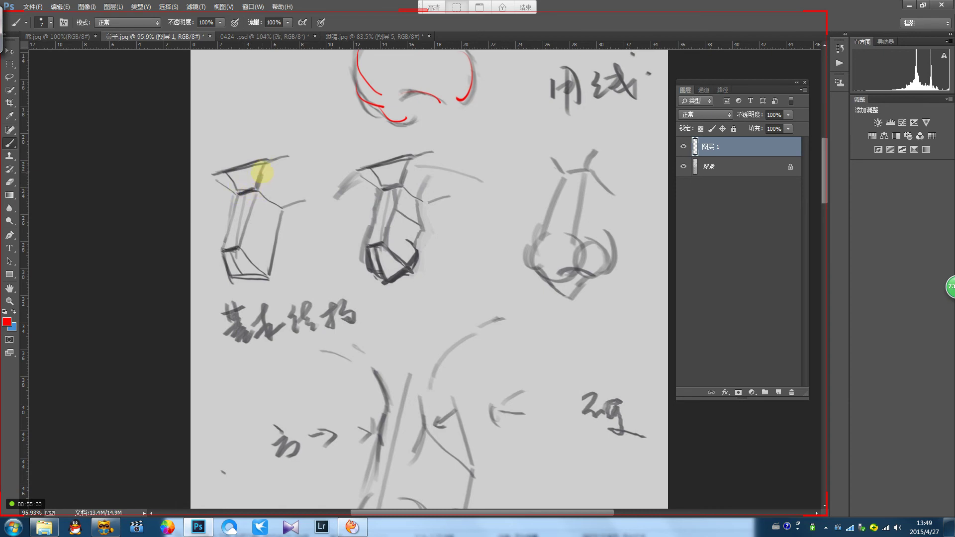
mouse_move(219, 316)
mouse_down()
mouse_move(230, 267)
mouse_move(242, 280)
mouse_up()
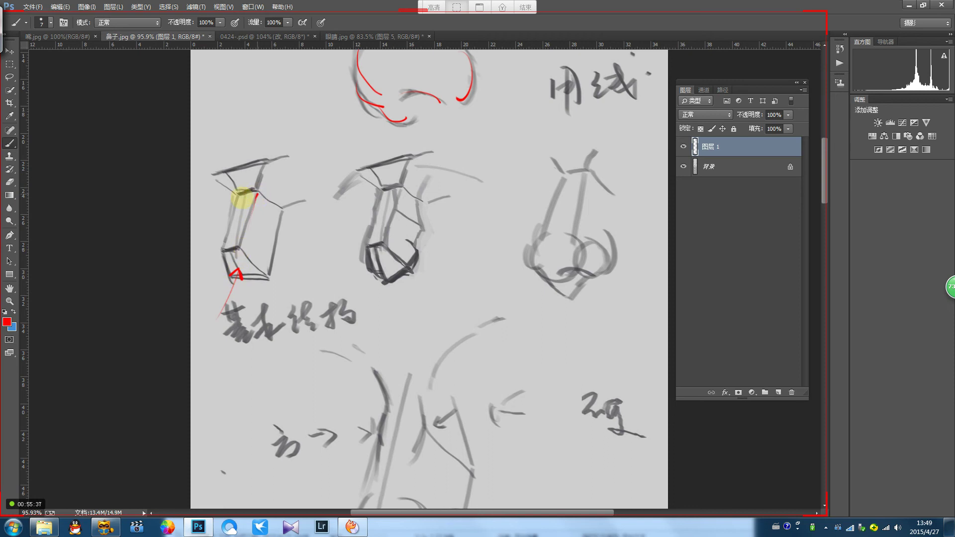
drag(244, 194, 228, 241)
drag(256, 194, 286, 218)
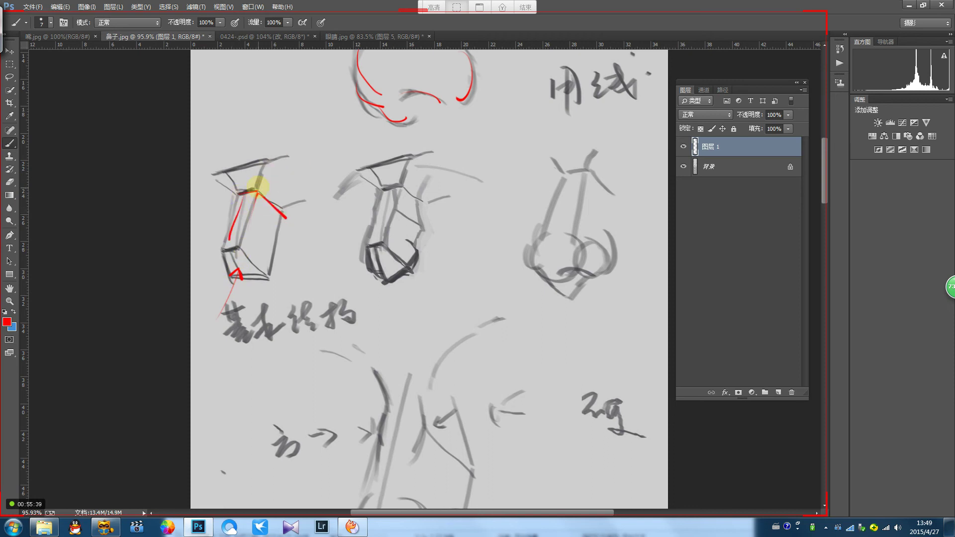
mouse_move(267, 164)
mouse_down()
mouse_move(341, 147)
mouse_move(343, 184)
mouse_up()
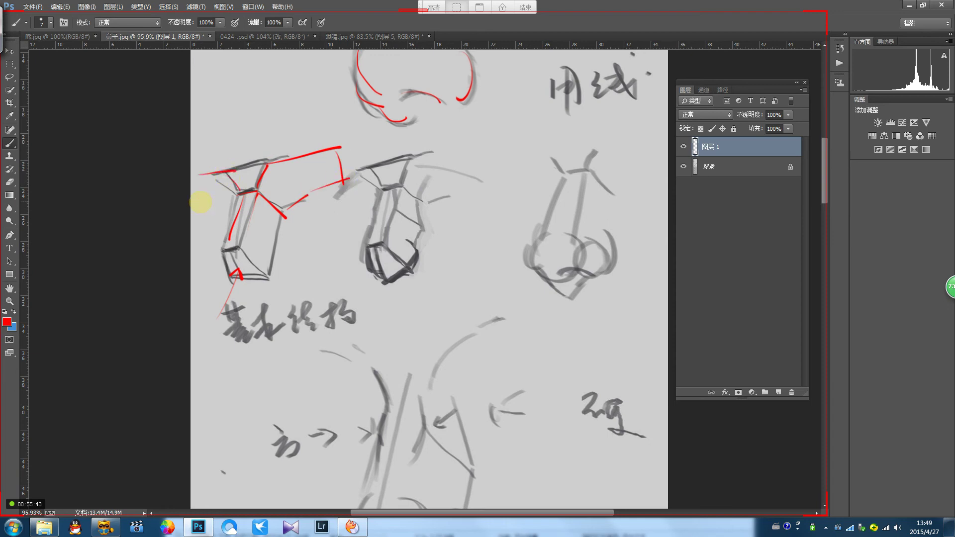
drag(199, 188, 214, 188)
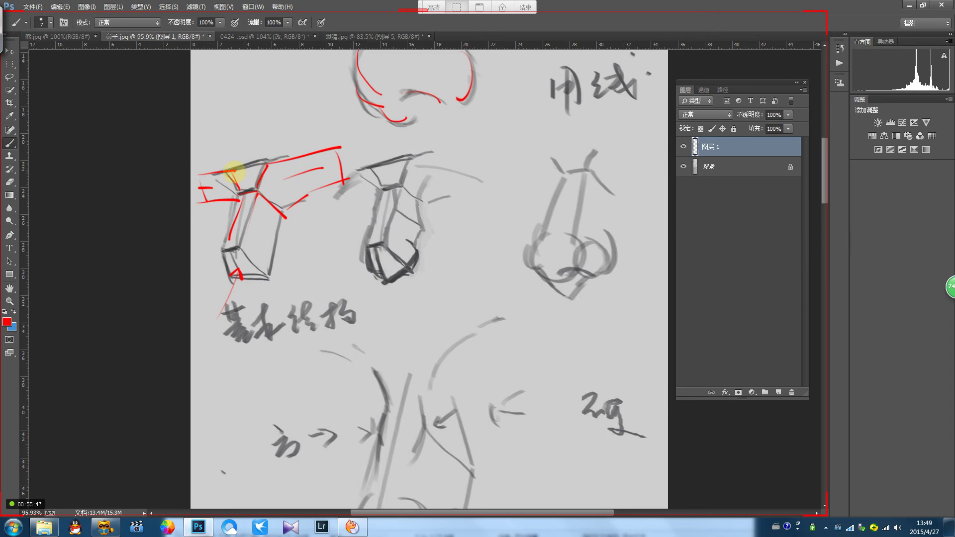
drag(267, 166, 306, 208)
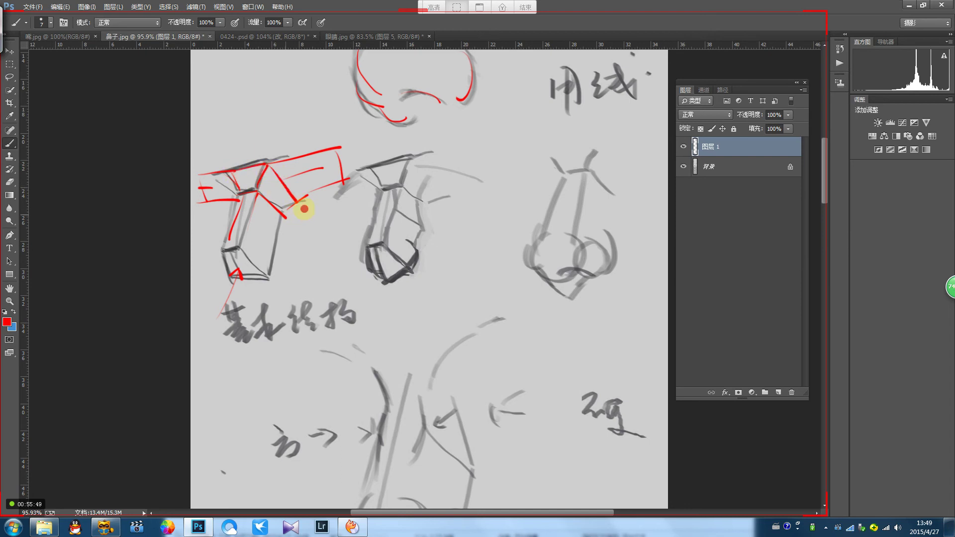
Step: Draw a small divided red trapezoid beside the first block nose and outline the tip planes on the second block nose
mouse_move(363, 235)
mouse_down()
mouse_move(305, 239)
mouse_move(275, 219)
mouse_up()
drag(309, 258, 320, 245)
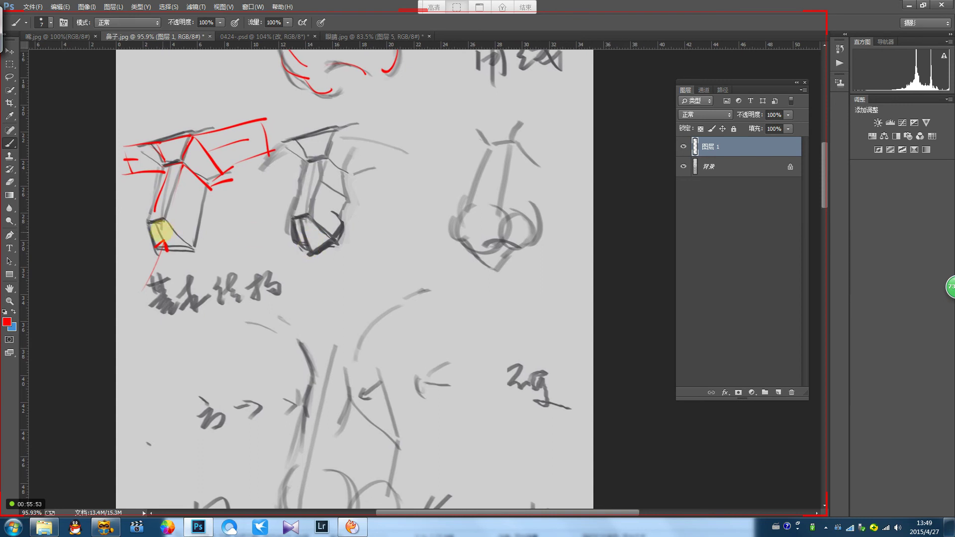
drag(300, 219, 293, 237)
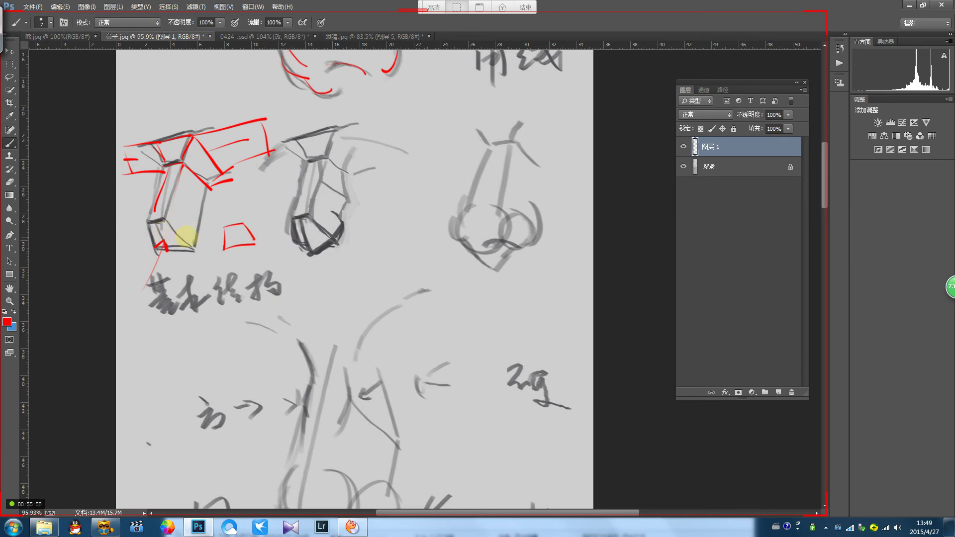
click(238, 238)
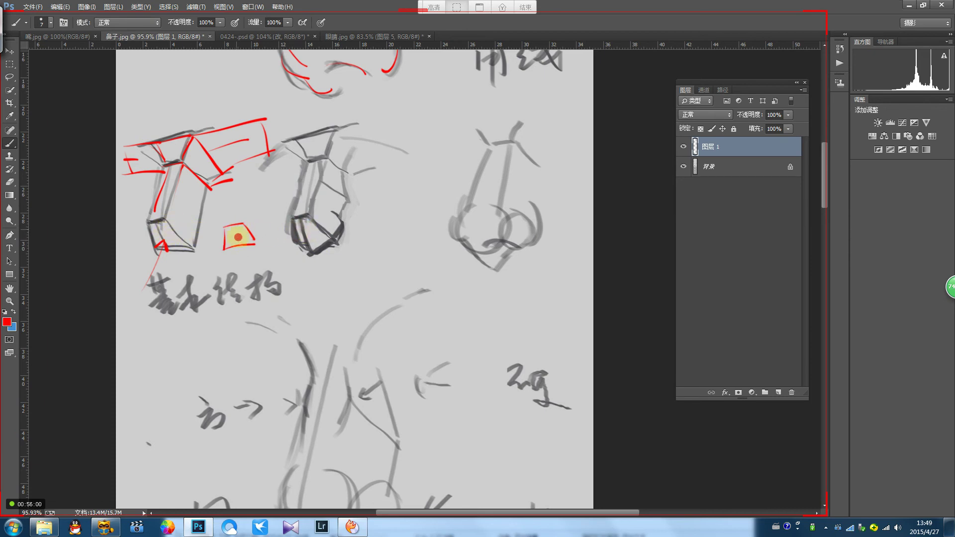
mouse_move(305, 231)
mouse_down()
mouse_move(311, 254)
mouse_move(330, 241)
mouse_move(309, 217)
mouse_move(331, 240)
mouse_move(323, 228)
mouse_move(286, 243)
mouse_move(338, 226)
mouse_up()
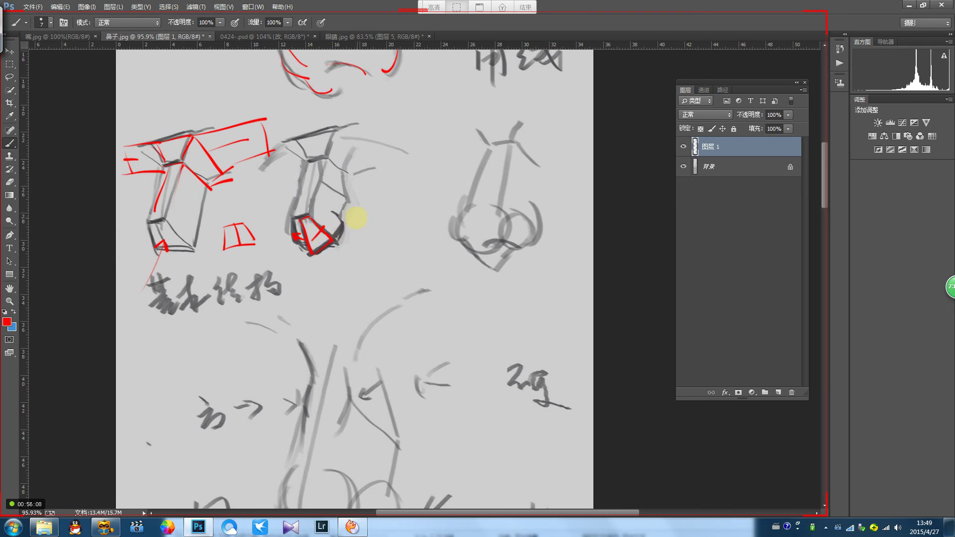
Step: Add red arrows at the bridge top and tip of the circle-based nose and trace the round tip in red
drag(404, 244, 350, 218)
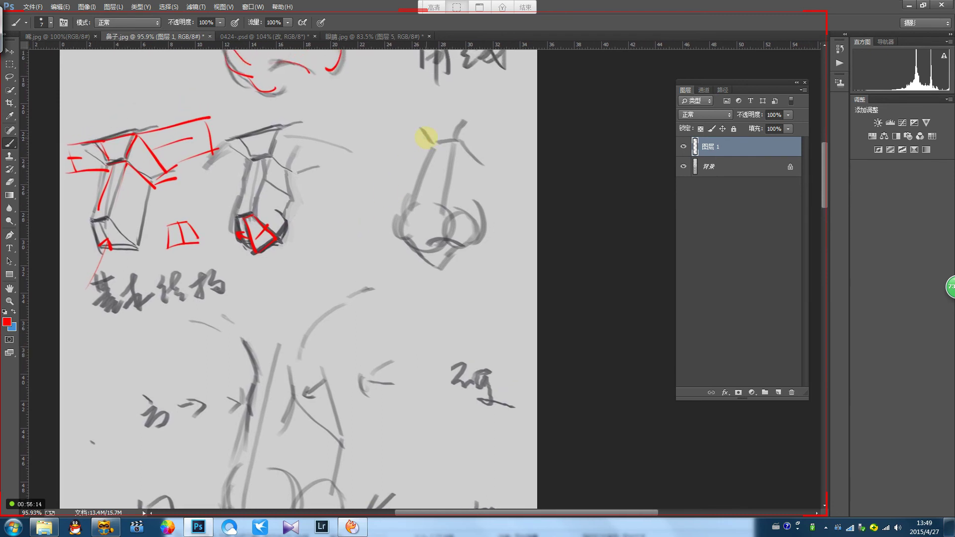
drag(390, 141, 418, 141)
drag(345, 241, 387, 226)
mouse_move(378, 222)
mouse_down()
mouse_move(388, 226)
mouse_move(381, 233)
mouse_move(437, 193)
mouse_move(437, 231)
mouse_move(390, 218)
mouse_move(435, 228)
mouse_up()
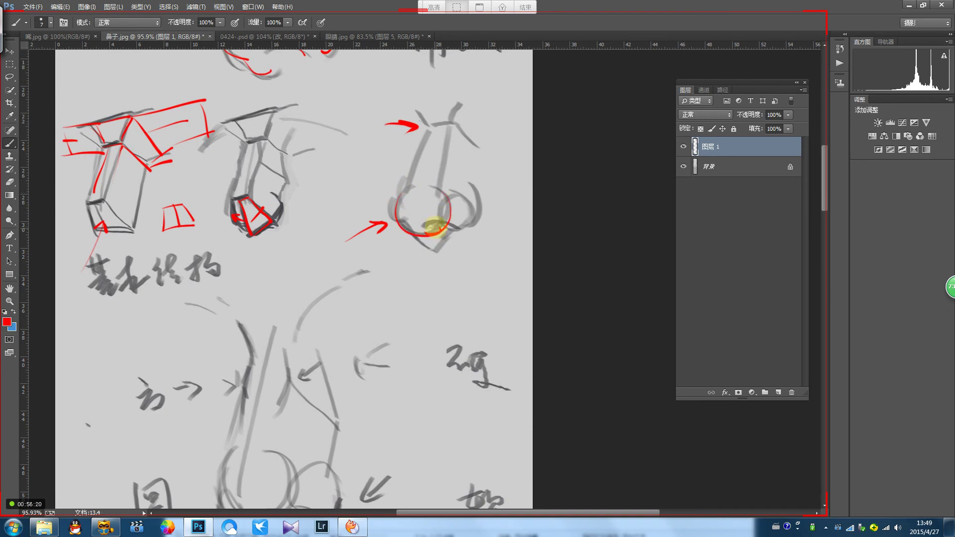
Step: Mark the angular turning points on both sides of the bridge in red on the large structure sketch labelled 硬 and 软
scroll(405, 239, down, 6)
mouse_move(346, 210)
mouse_down()
mouse_move(296, 209)
mouse_move(307, 227)
mouse_up()
drag(339, 193, 345, 208)
mouse_move(344, 214)
mouse_down()
mouse_move(335, 230)
mouse_move(336, 199)
mouse_move(310, 233)
mouse_up()
key(ctrl+z)
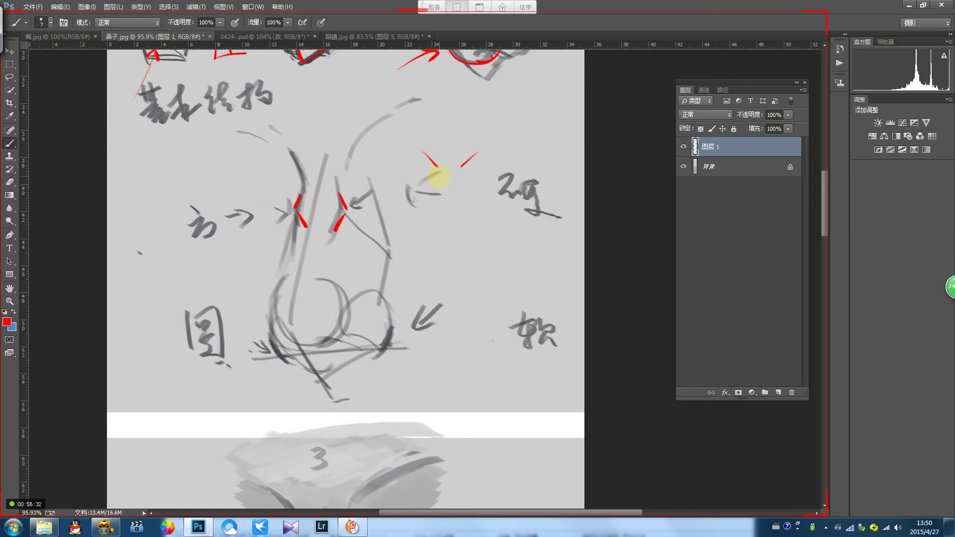
Step: Try a simplified red nose outline beside the large structure sketch and undo its strokes
key(ctrl+z)
mouse_move(439, 183)
mouse_down()
mouse_move(441, 207)
mouse_move(461, 207)
mouse_up()
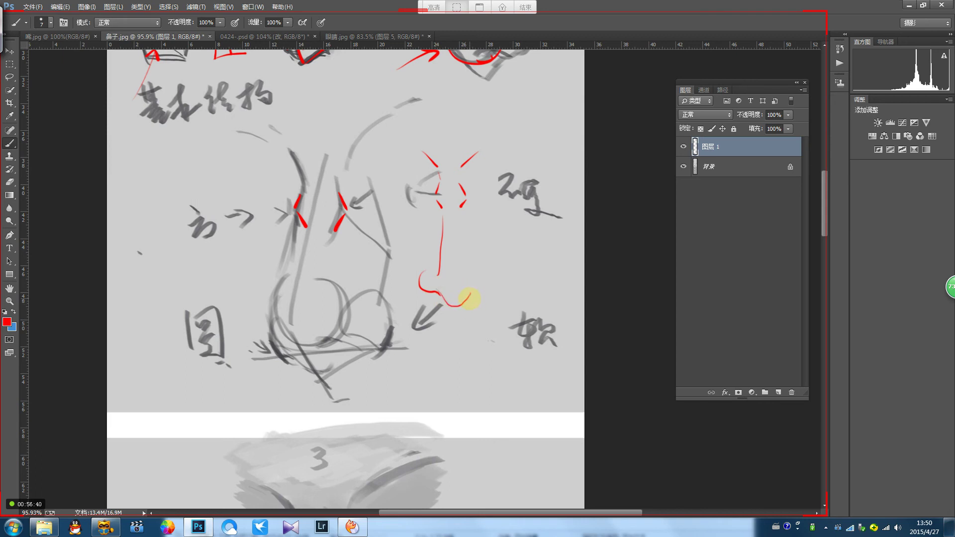
key(ctrl+z)
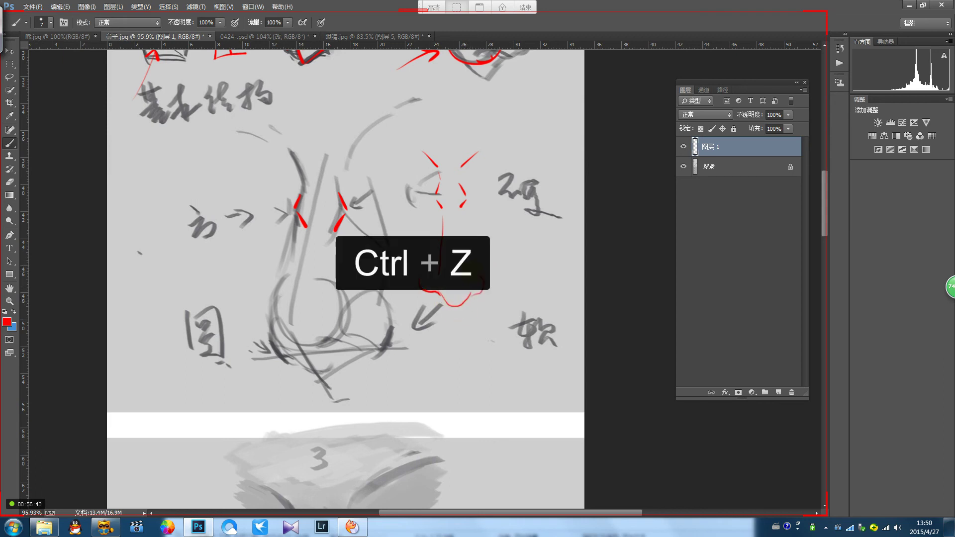
key(ctrl+alt+z)
key(ctrl+alt+z)
key(ctrl+alt+z)
key(ctrl+alt+z)
key(ctrl+alt+z)
key(ctrl+alt+z)
key(ctrl+alt+z)
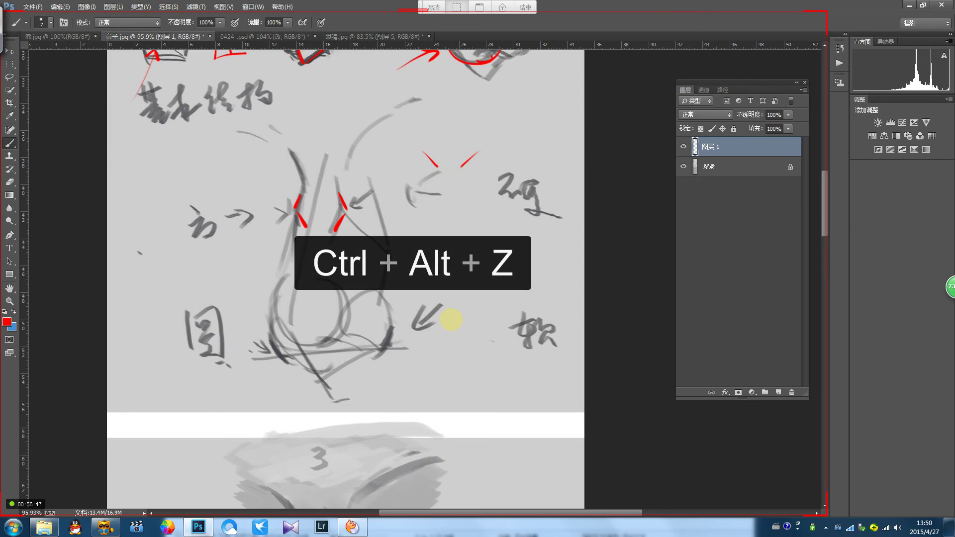
Step: Join the bridge marks with a red line, extend the bridge edge downward and circle the nose tip and both wings
drag(336, 294, 372, 249)
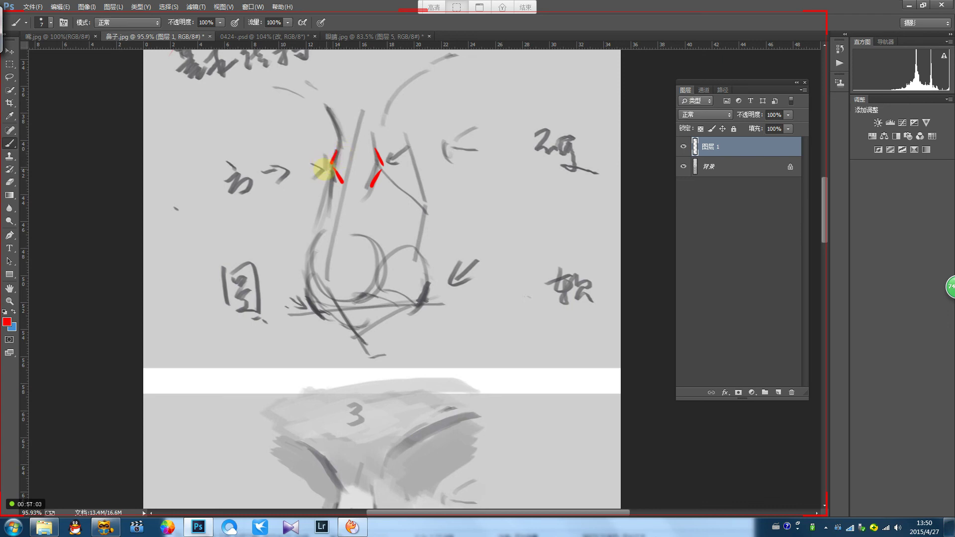
drag(334, 184, 380, 187)
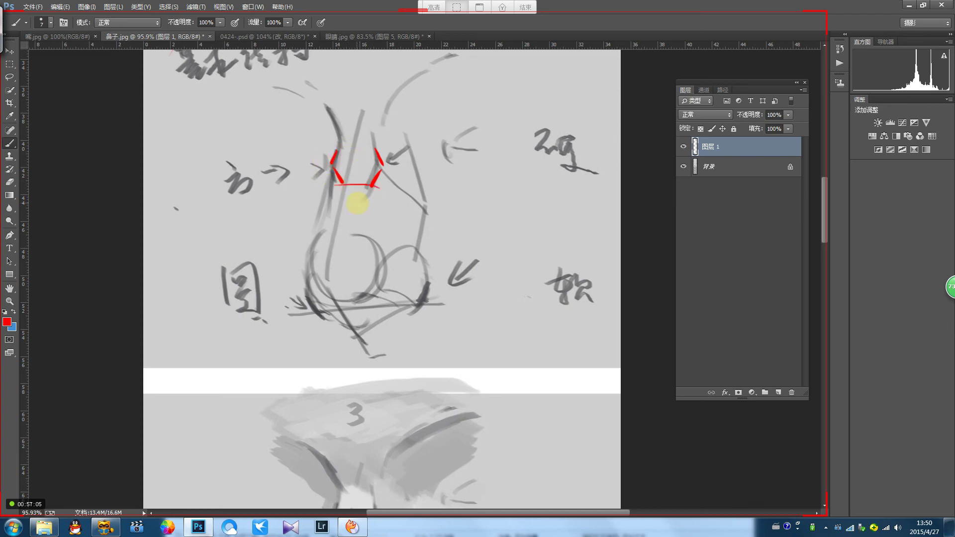
drag(323, 255, 317, 213)
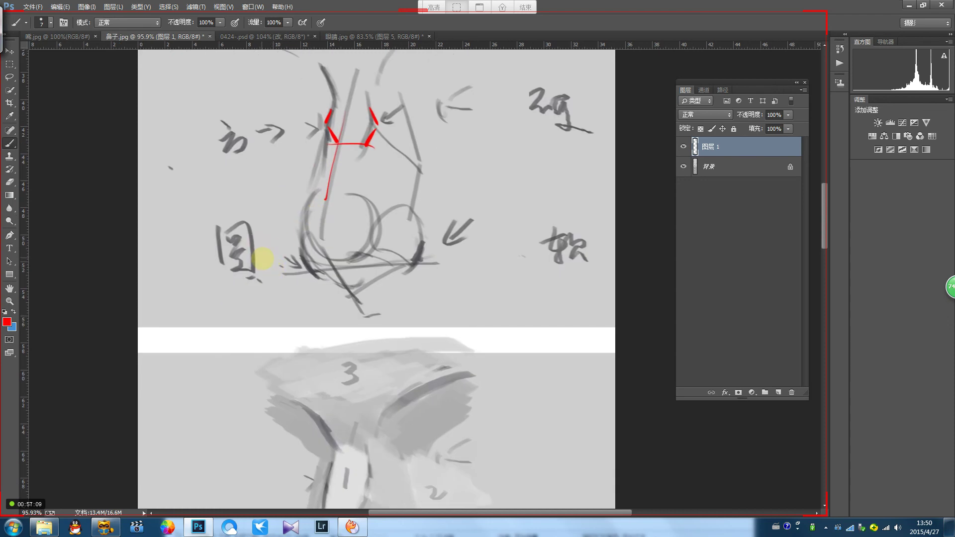
mouse_move(297, 201)
mouse_down()
mouse_move(314, 249)
mouse_move(377, 238)
mouse_move(371, 210)
mouse_move(377, 251)
mouse_move(421, 244)
mouse_up()
mouse_move(298, 244)
mouse_down()
mouse_move(302, 267)
mouse_move(336, 269)
mouse_up()
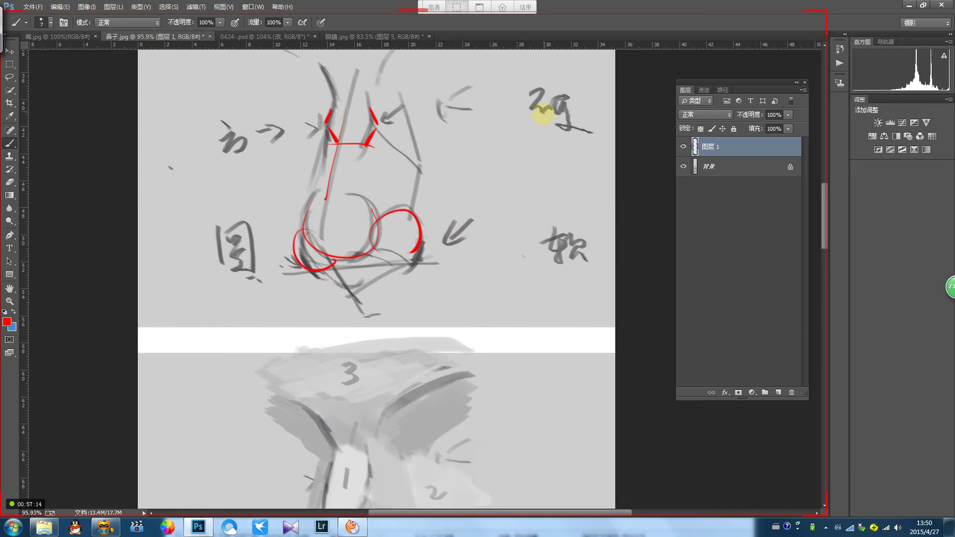
Step: Trace the curve from the bridge along the brow in red on the numbered tonal nose, ending it with an arrowhead
scroll(435, 160, down, 5)
mouse_move(385, 246)
mouse_down()
mouse_move(412, 219)
mouse_move(401, 244)
mouse_move(428, 218)
mouse_move(399, 220)
mouse_move(398, 235)
mouse_up()
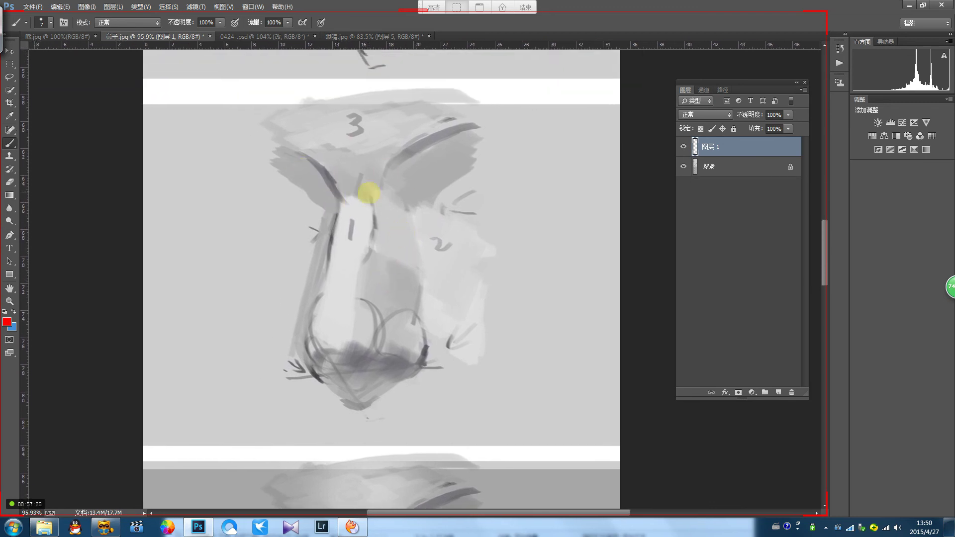
mouse_move(377, 204)
mouse_down()
mouse_move(386, 181)
mouse_move(430, 142)
mouse_move(468, 126)
mouse_up()
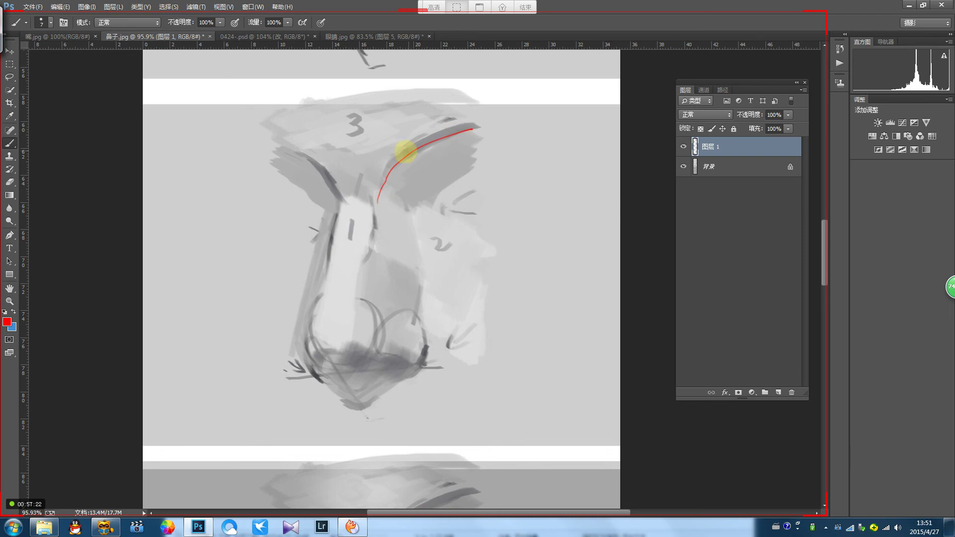
click(467, 126)
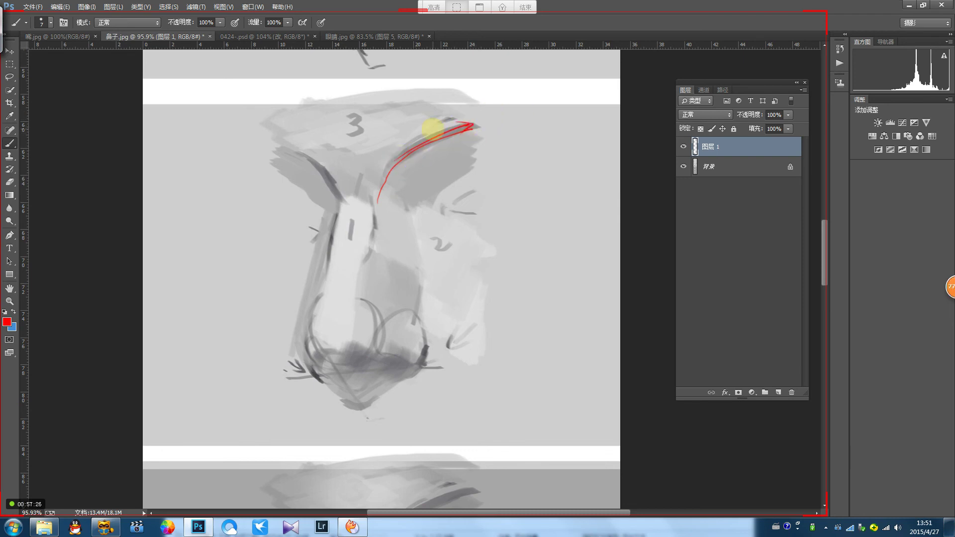
Step: Switch to 0424-.psd, add a layer above 改 and draw red arrows from the nose bridge up and along under the brow
click(257, 36)
drag(423, 207, 364, 329)
drag(342, 261, 358, 244)
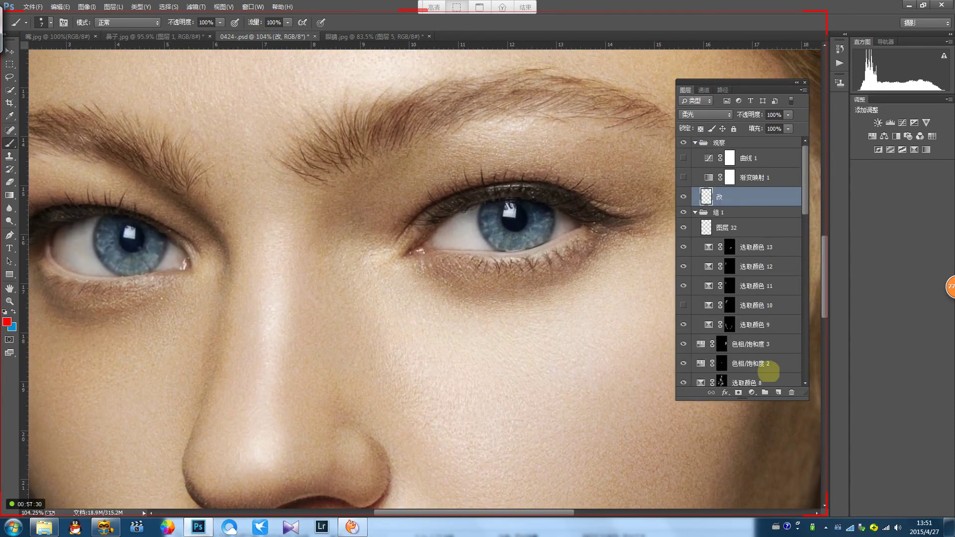
click(779, 392)
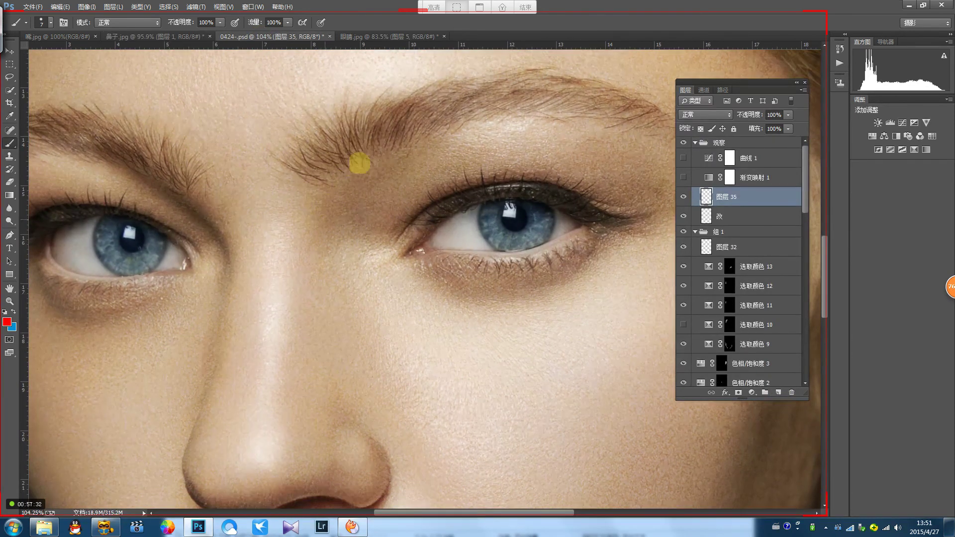
drag(301, 325, 328, 204)
key(ctrl+z)
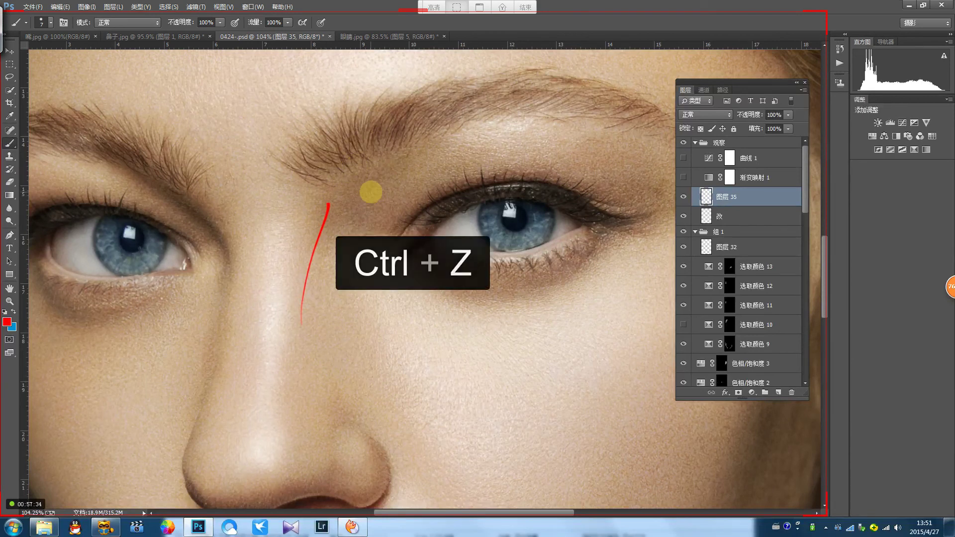
mouse_move(293, 303)
mouse_down()
mouse_move(329, 186)
mouse_move(454, 124)
mouse_move(451, 133)
mouse_up()
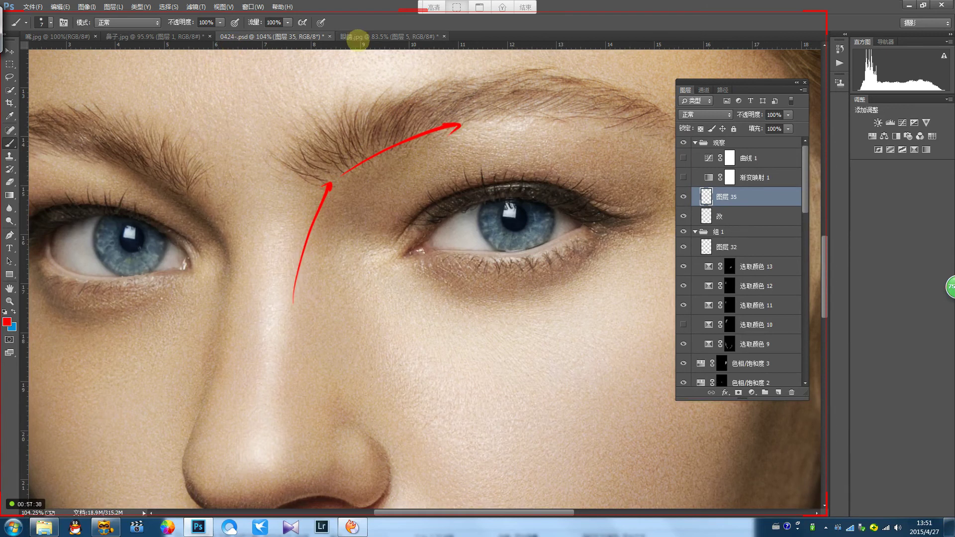
Step: Return to 鼻子.jpg and outline and hatch the eye-socket plane and the nose's side plane in red on the numbered nose
click(170, 36)
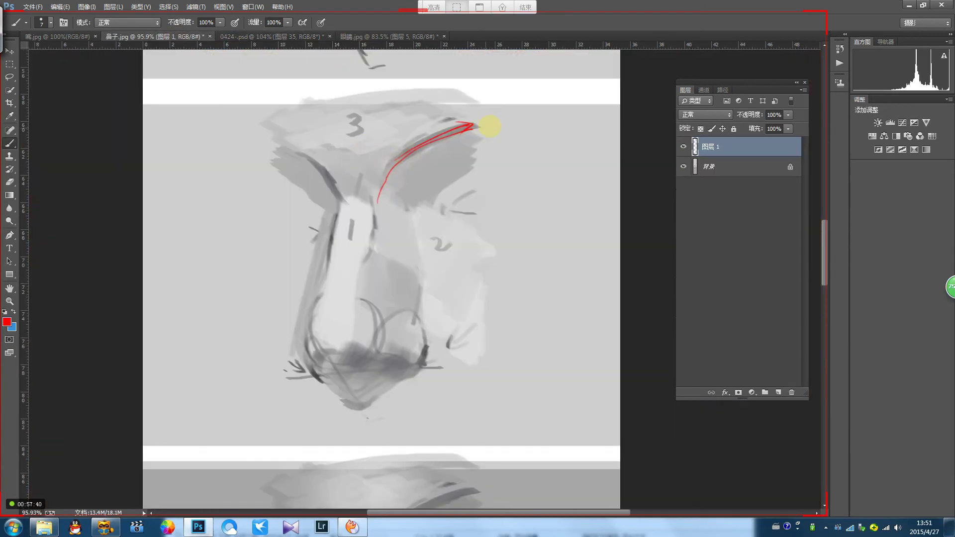
mouse_move(400, 204)
mouse_down()
mouse_move(409, 169)
mouse_move(480, 139)
mouse_up()
drag(401, 158, 407, 146)
drag(468, 121, 417, 173)
mouse_move(473, 118)
mouse_down()
mouse_move(439, 161)
mouse_move(425, 280)
mouse_up()
mouse_move(382, 191)
mouse_down()
mouse_move(375, 238)
mouse_move(391, 285)
mouse_up()
mouse_move(398, 196)
mouse_down()
mouse_move(379, 227)
mouse_move(382, 219)
mouse_move(392, 264)
mouse_up()
drag(429, 228, 401, 264)
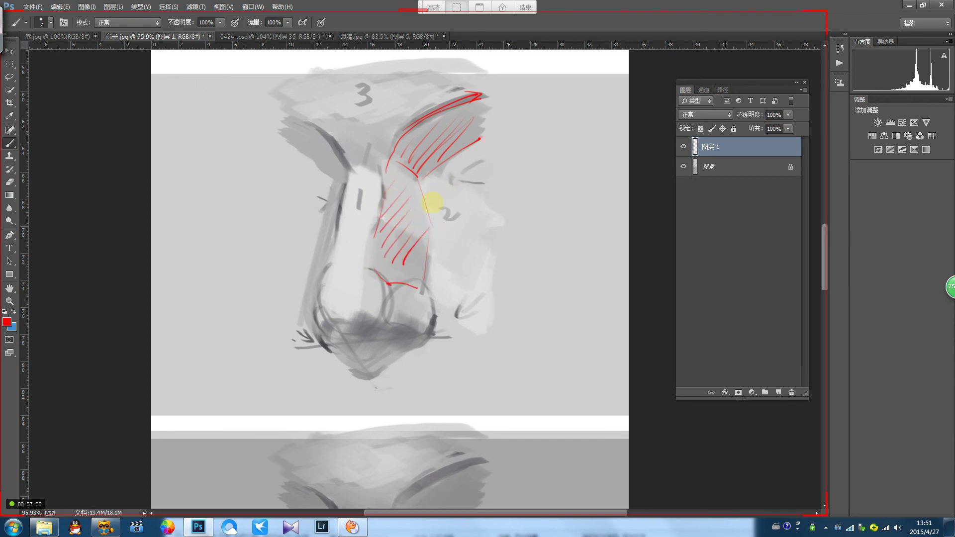
Step: Draw a curved red arrow from cheek plane 2 up toward the eye on the numbered nose
drag(443, 205, 462, 167)
drag(455, 174, 467, 175)
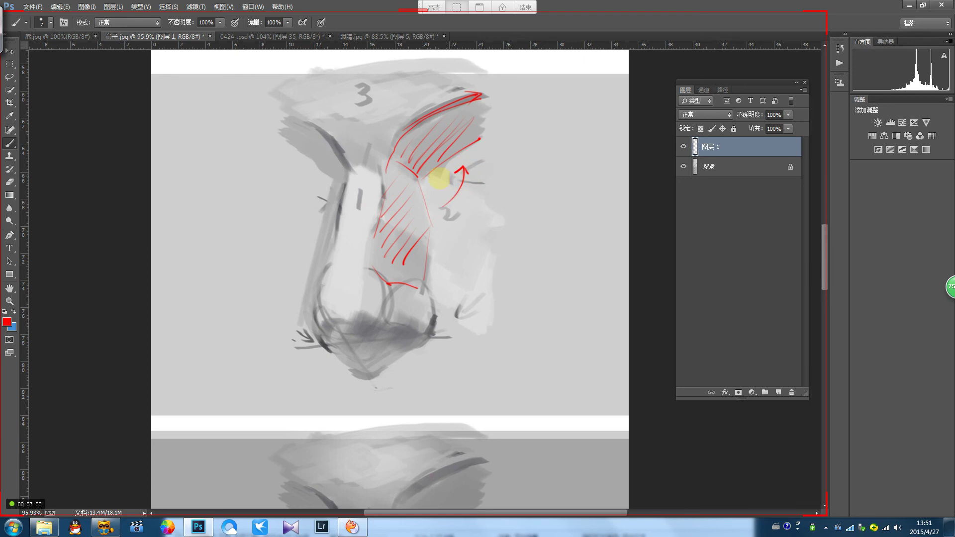
drag(416, 260, 418, 201)
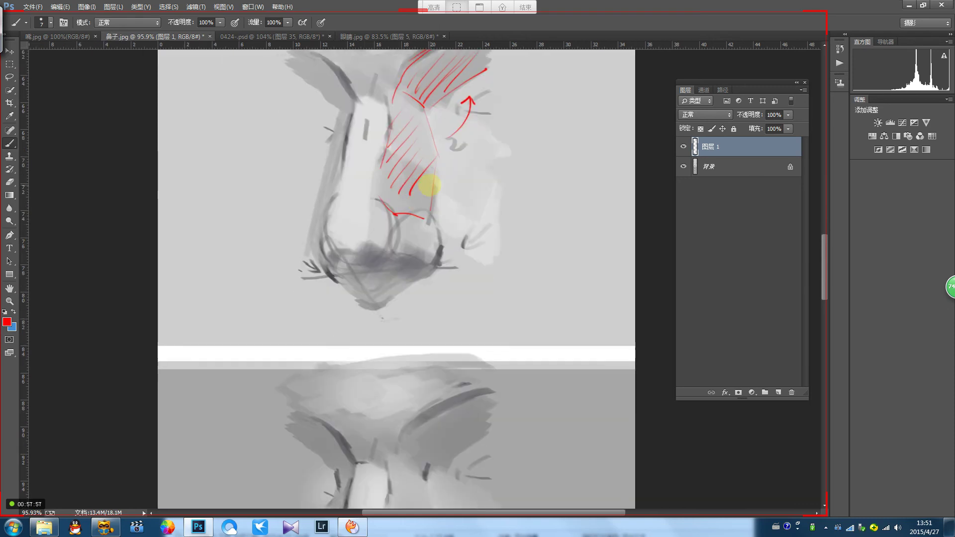